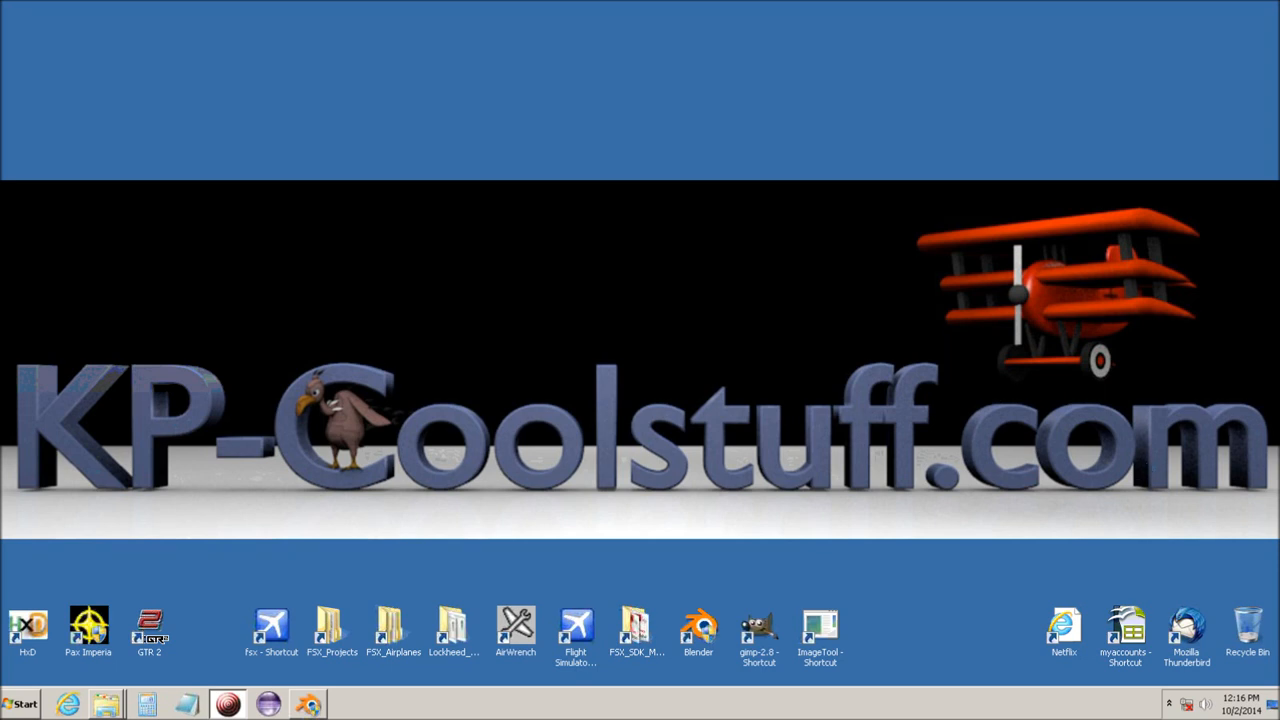
Switch to Blender with the testPlane1 model and examine the FSX animation and file property tools.
{"action": "left_click", "coordinate": [308, 707]}
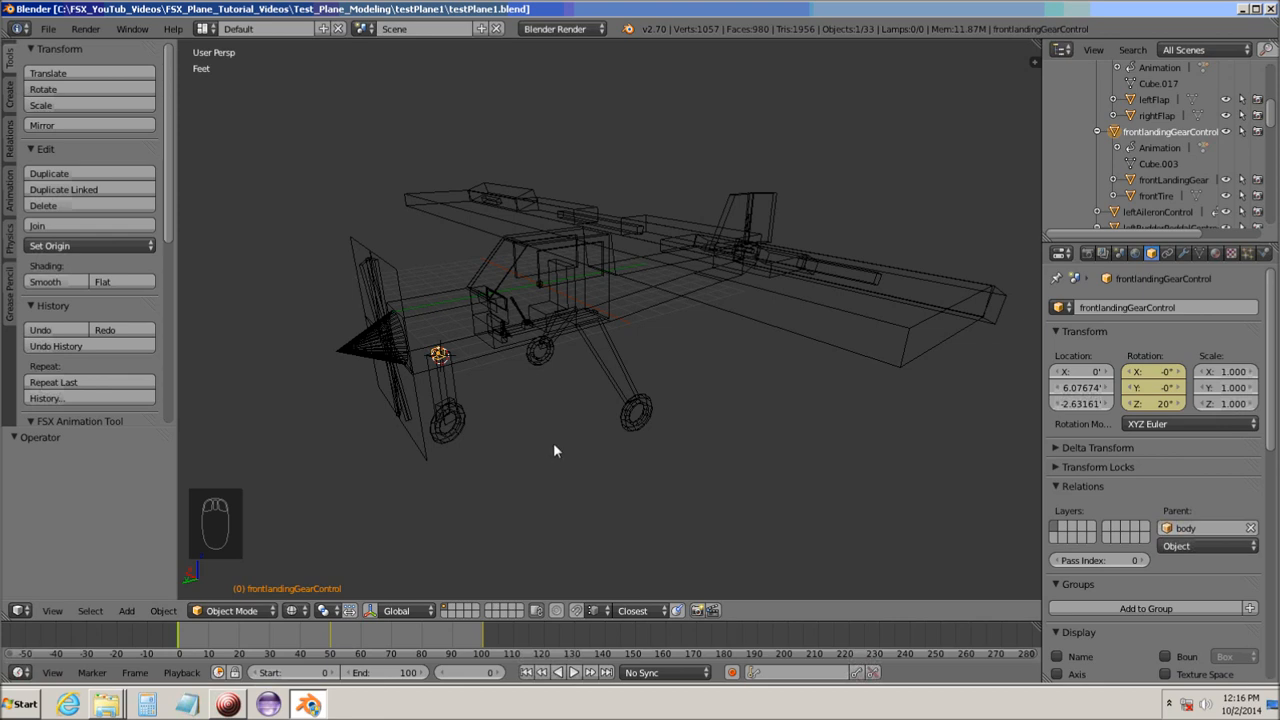
{"action": "middle_click_drag", "start_coordinate": [553, 443], "coordinate": [574, 445]}
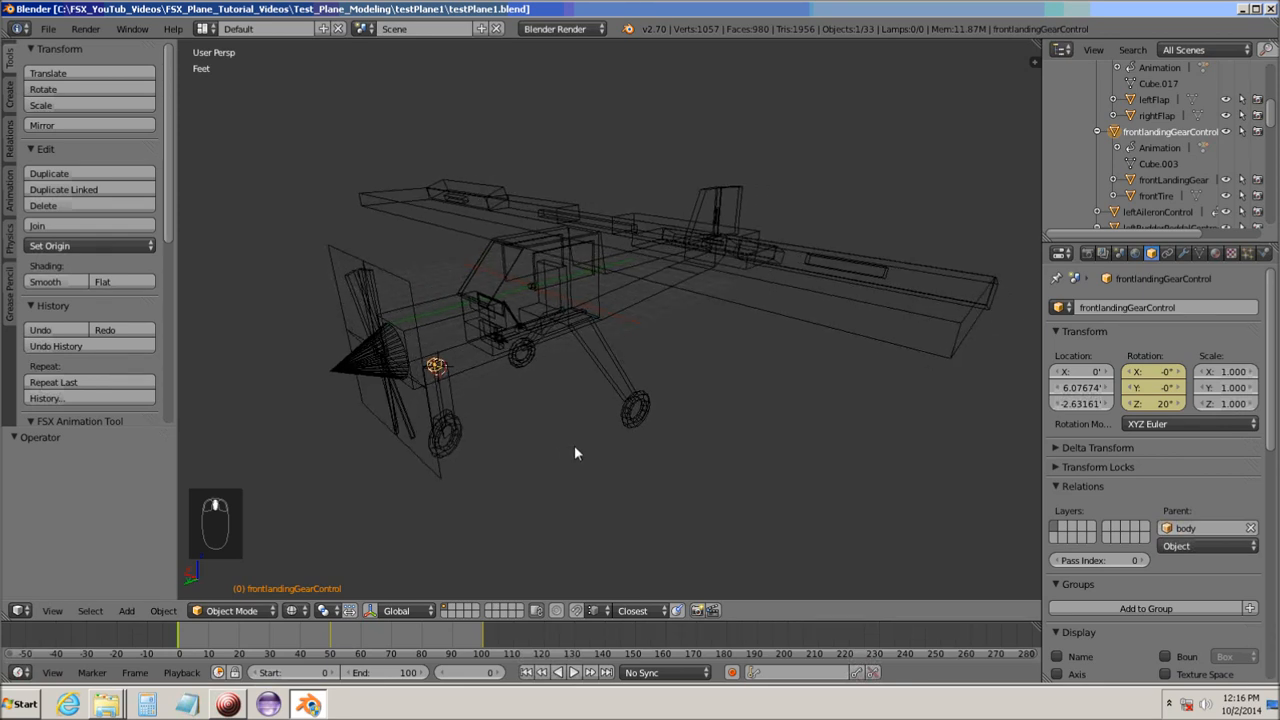
{"action": "left_click_drag", "start_coordinate": [169, 166], "coordinate": [167, 355]}
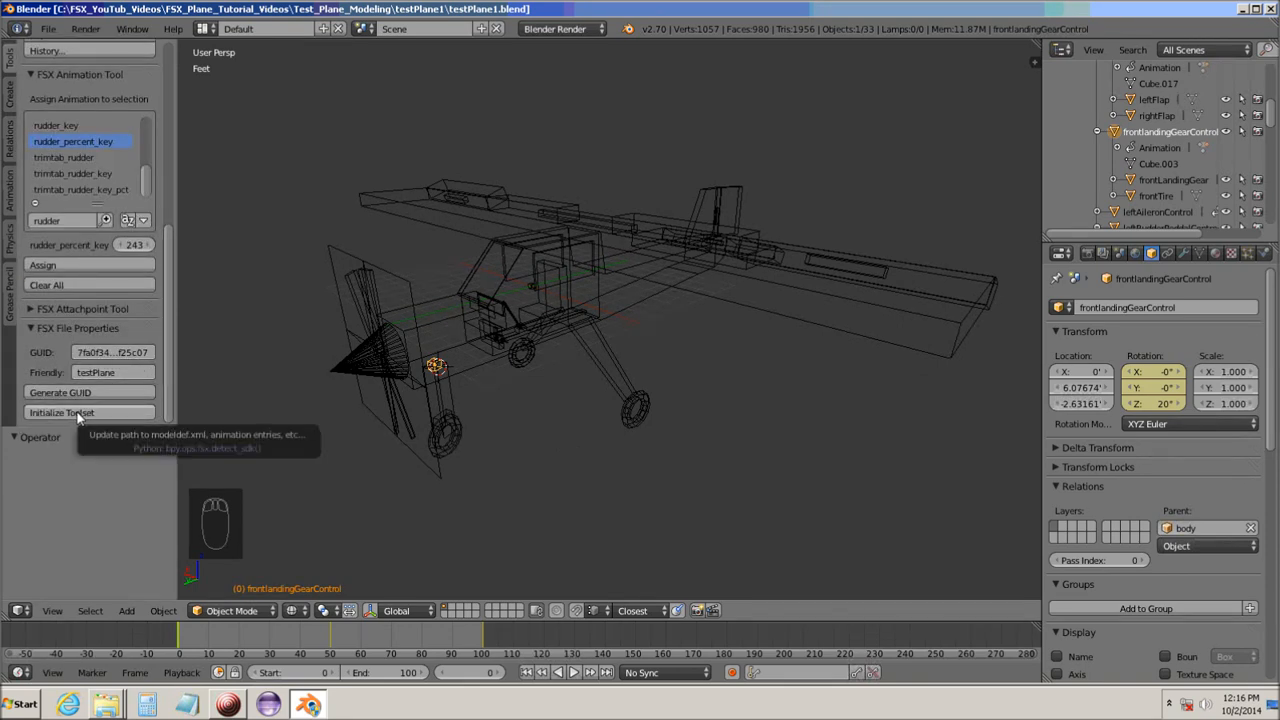
{"action": "left_click_drag", "start_coordinate": [171, 356], "coordinate": [171, 355]}
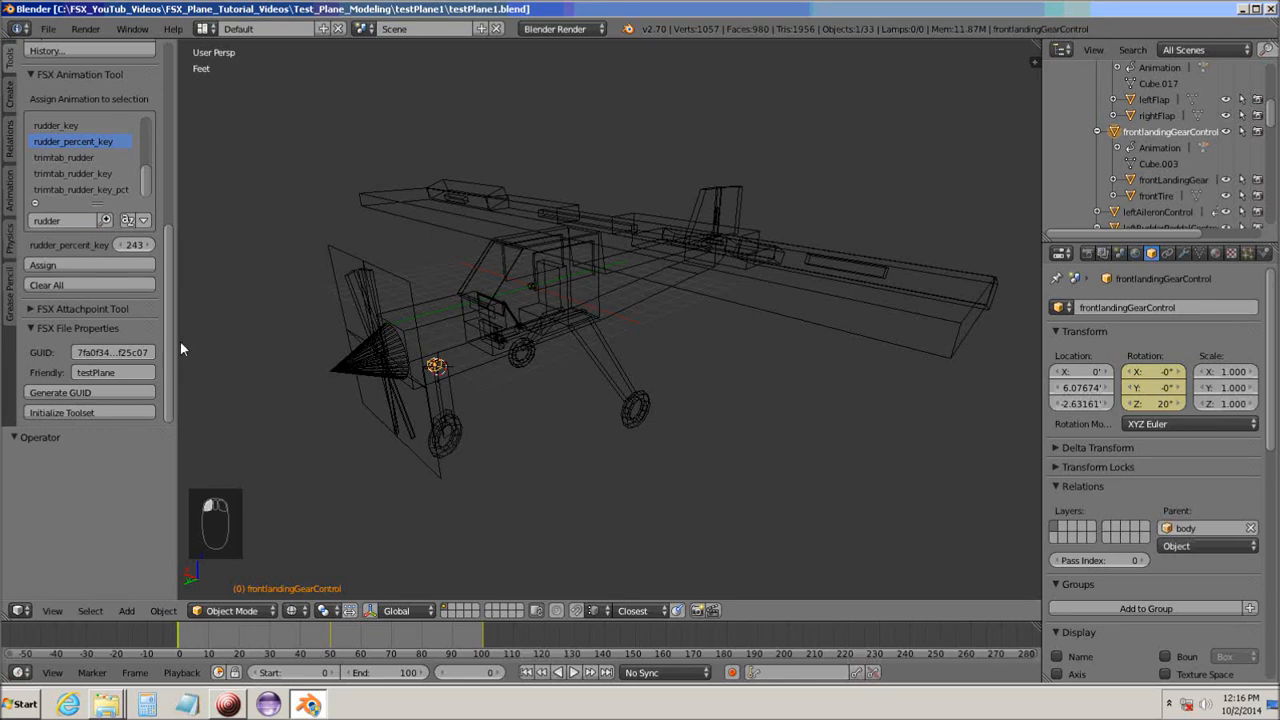
{"action": "left_click", "coordinate": [174, 316]}
{"action": "left_click_drag", "start_coordinate": [174, 314], "coordinate": [185, 100]}
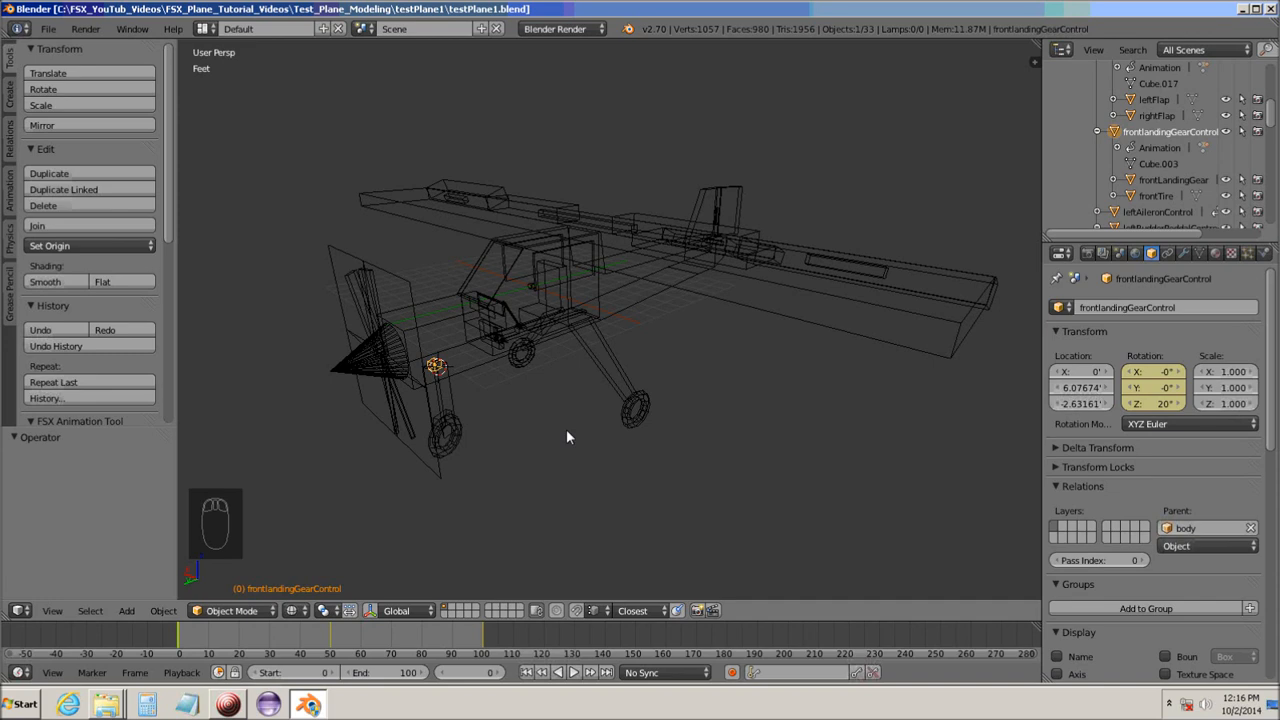
Display the airplane with solid shading and select the body object.
{"action": "key", "text": "z"}
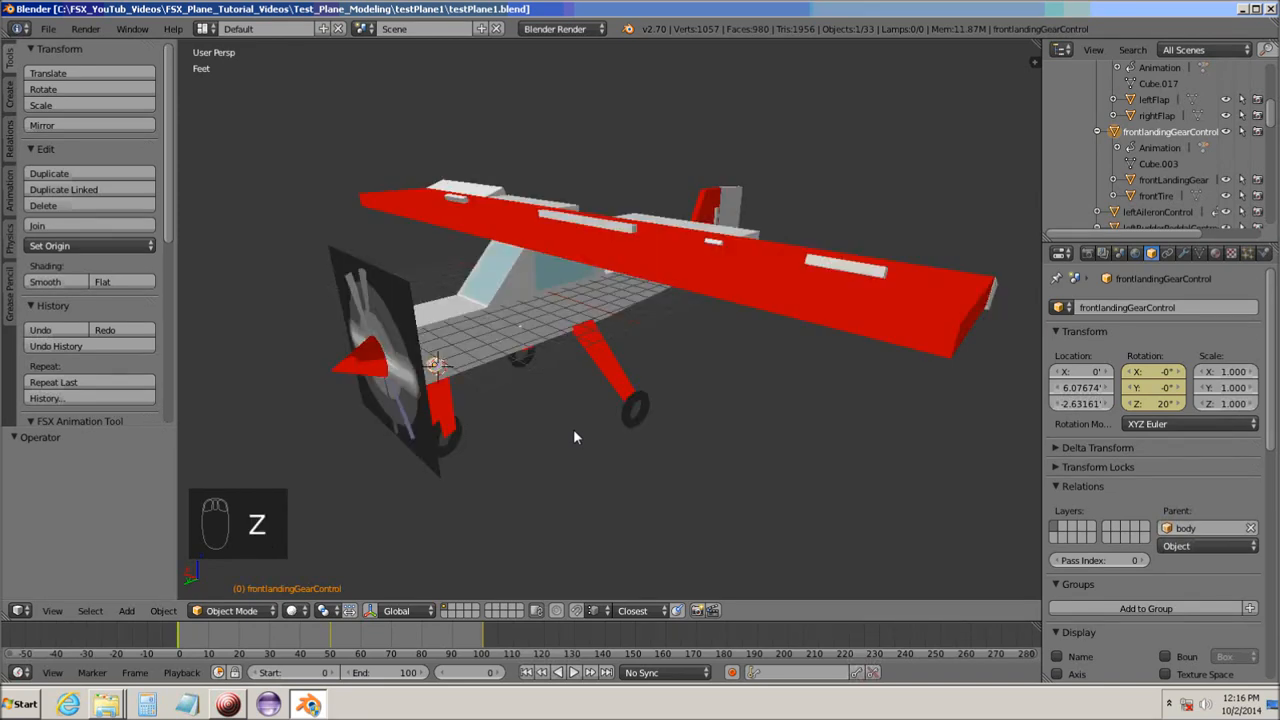
{"action": "mouse_move", "coordinate": [577, 457]}
{"action": "middle_mouse_down"}
{"action": "mouse_move", "coordinate": [568, 442]}
{"action": "mouse_move", "coordinate": [578, 453]}
{"action": "middle_mouse_up"}
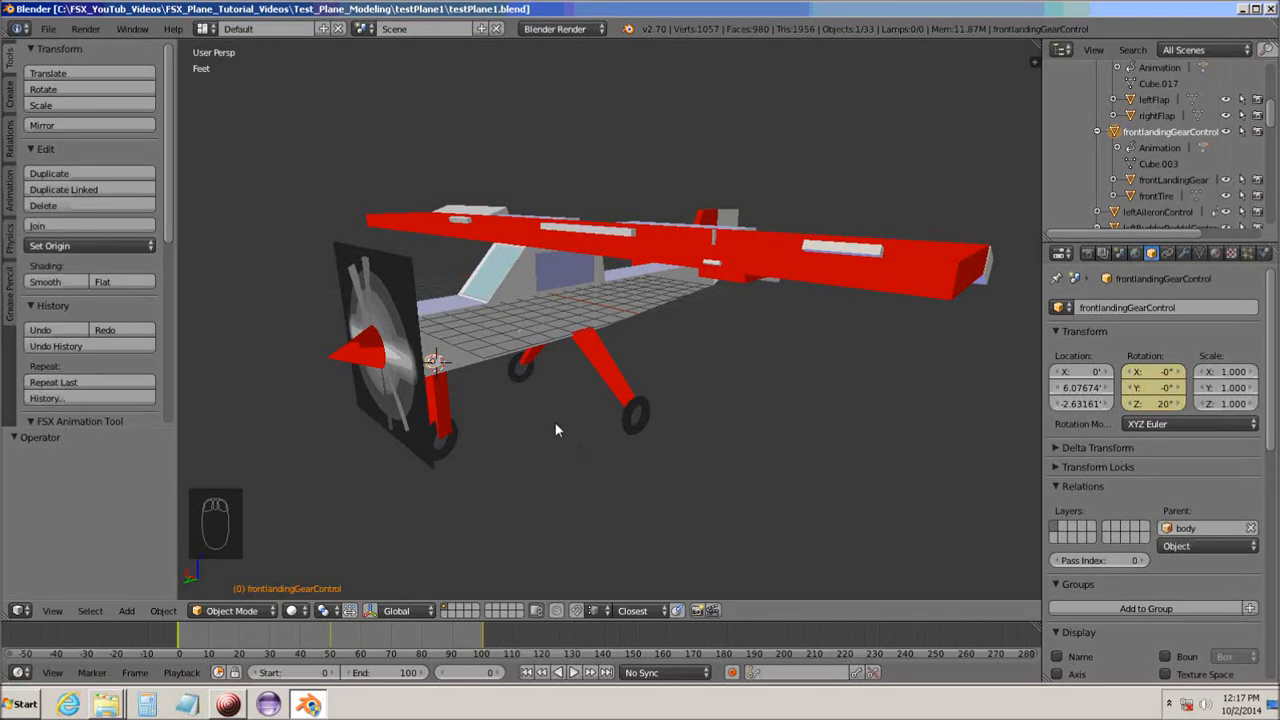
{"action": "left_click", "coordinate": [505, 307]}
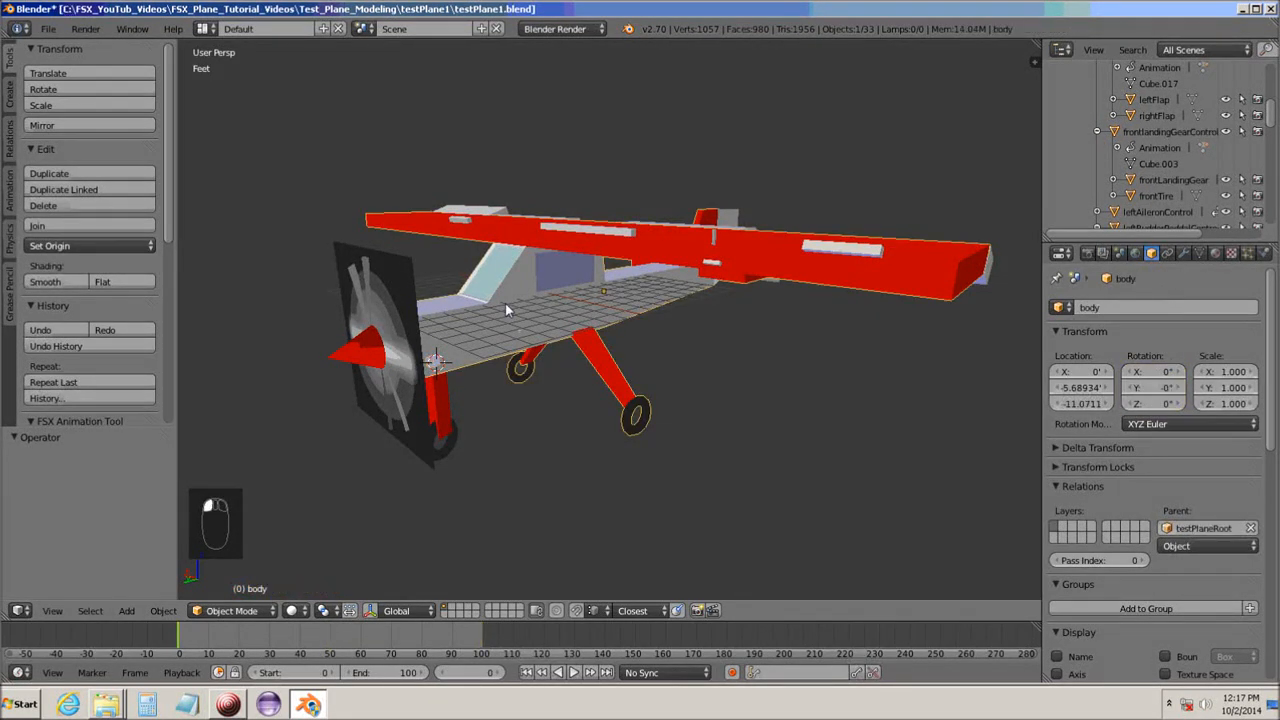
{"action": "middle_click_drag", "start_coordinate": [714, 442], "coordinate": [490, 200]}
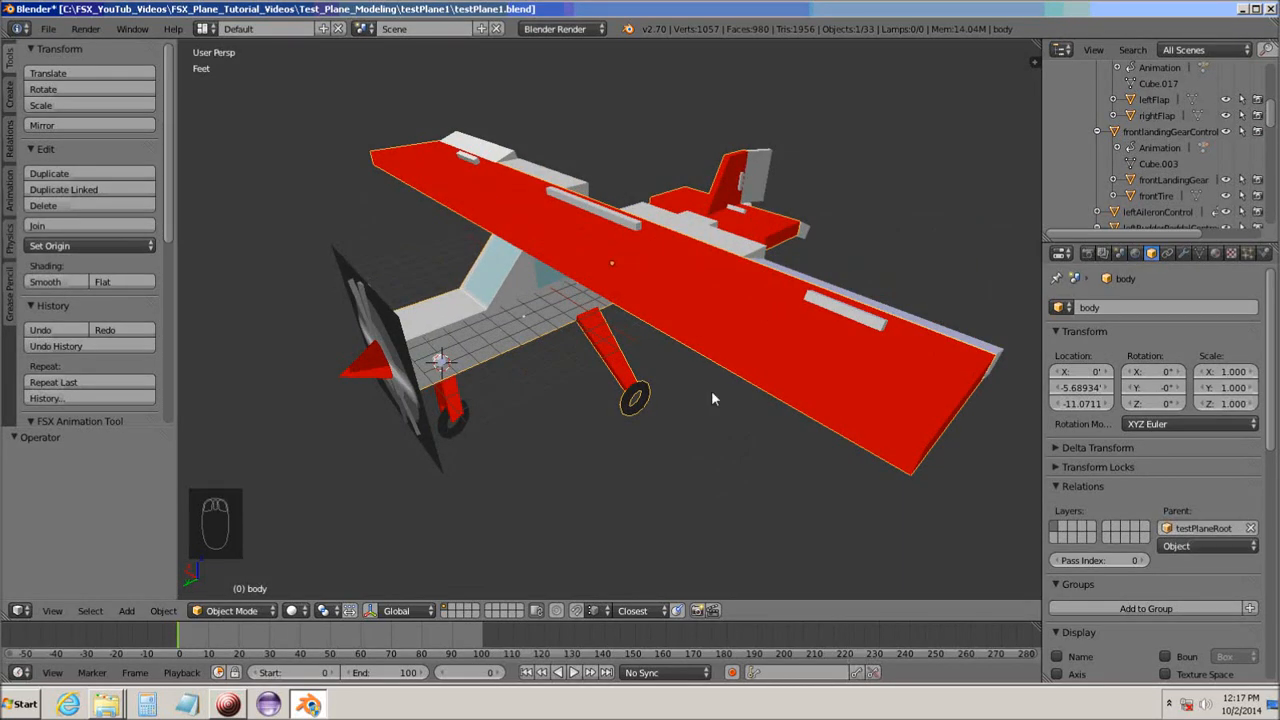
{"action": "middle_click_drag", "start_coordinate": [728, 426], "coordinate": [678, 467]}
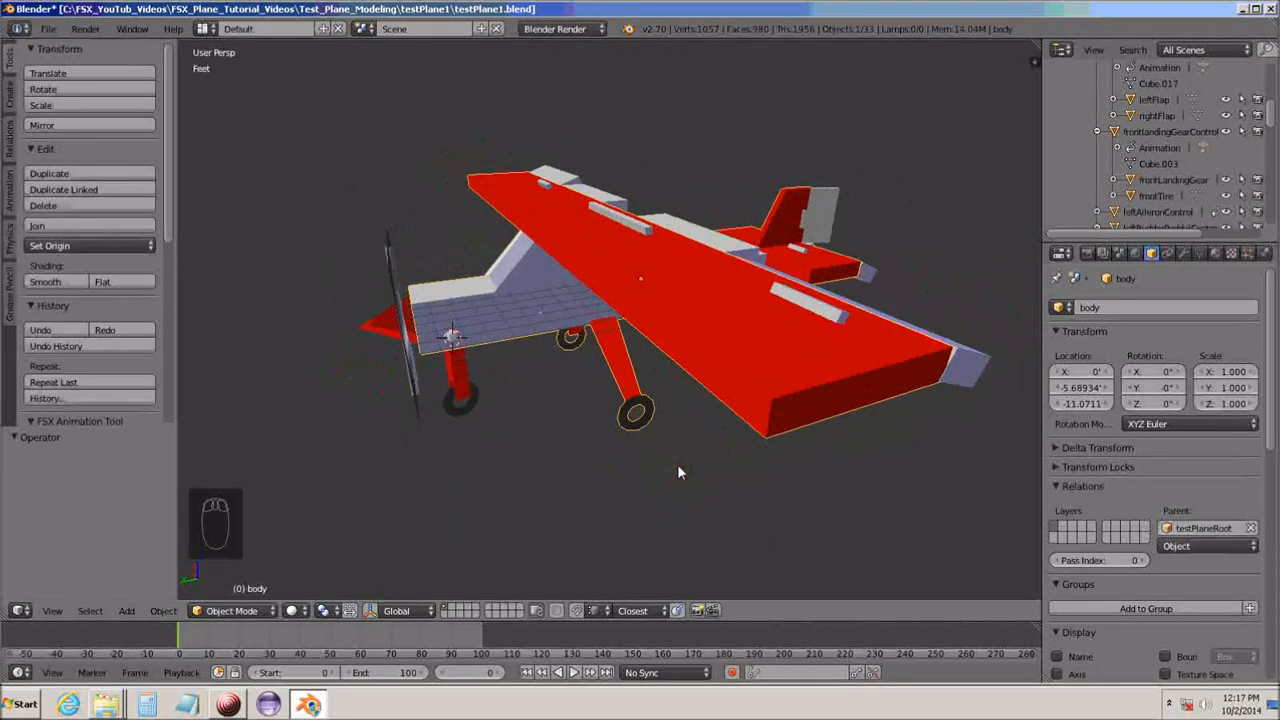
{"action": "scroll", "coordinate": [662, 458], "scroll_direction": "down", "scroll_amount": 2}
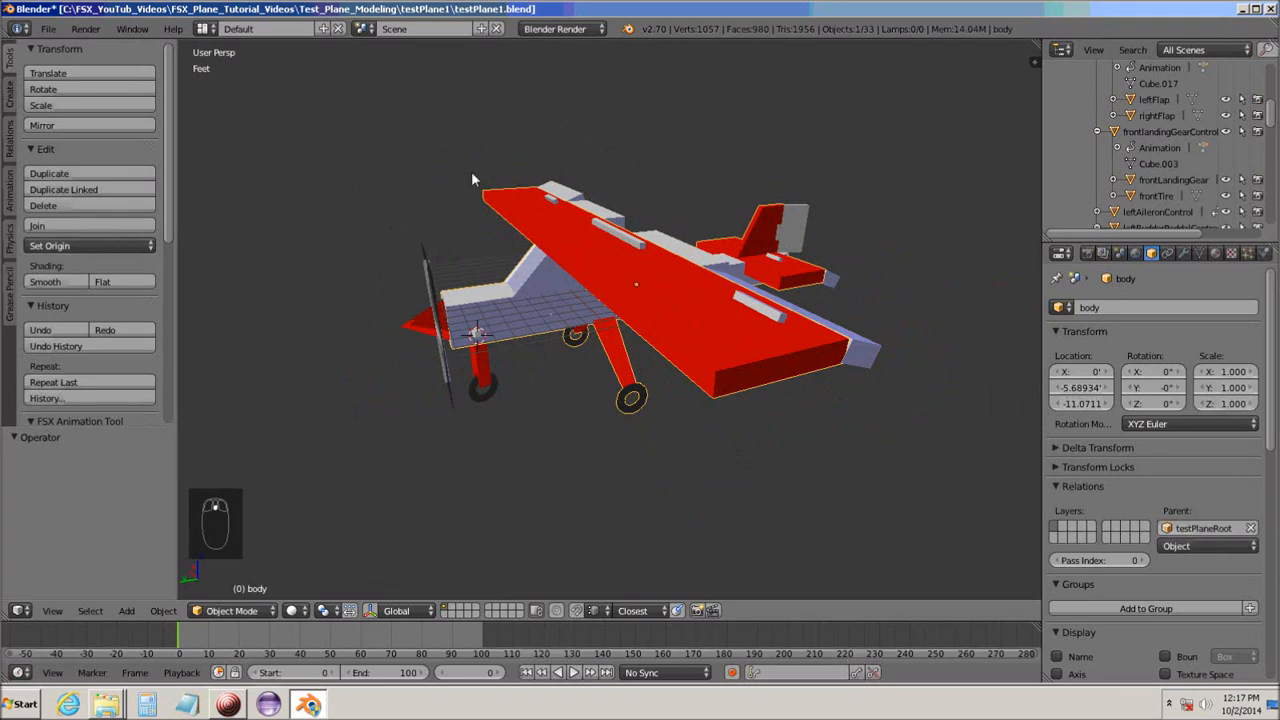
Split the 3D viewport vertically and turn the new area into a UV/Image Editor.
{"action": "left_click", "coordinate": [1040, 48]}
{"action": "left_click_drag", "start_coordinate": [1040, 48], "coordinate": [705, 68]}
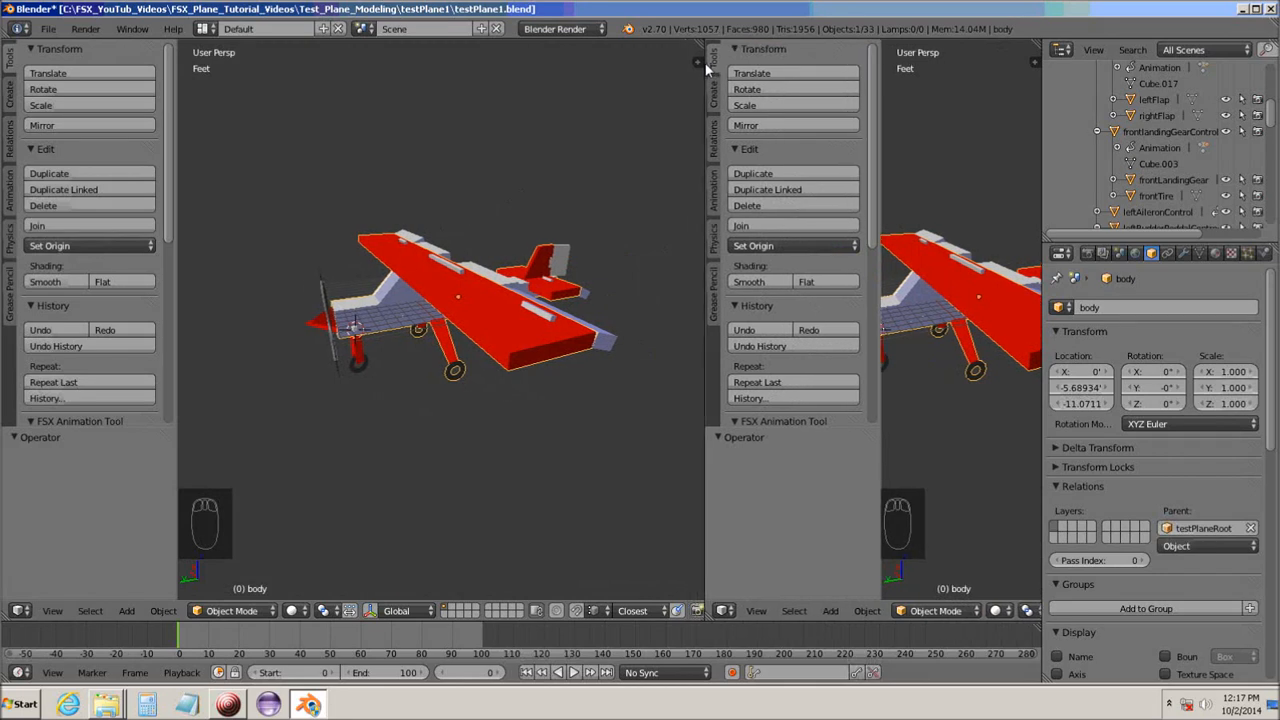
{"action": "left_click", "coordinate": [723, 611]}
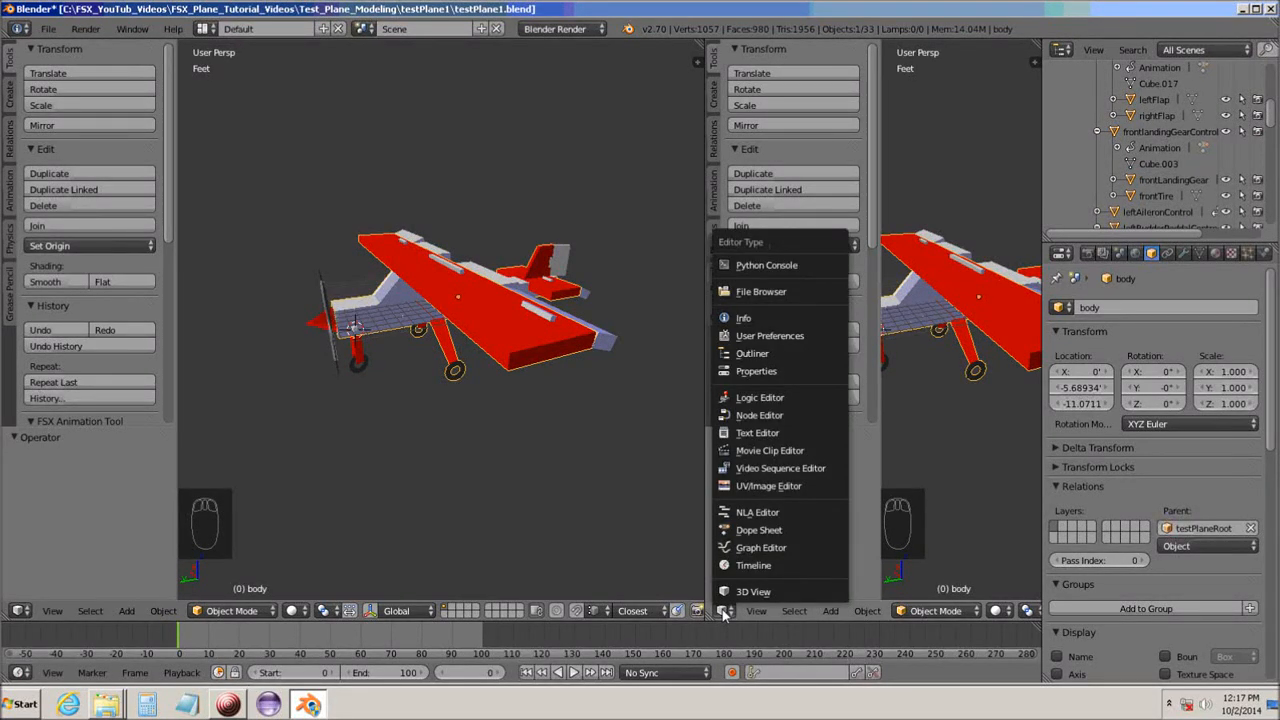
{"action": "left_click", "coordinate": [769, 486]}
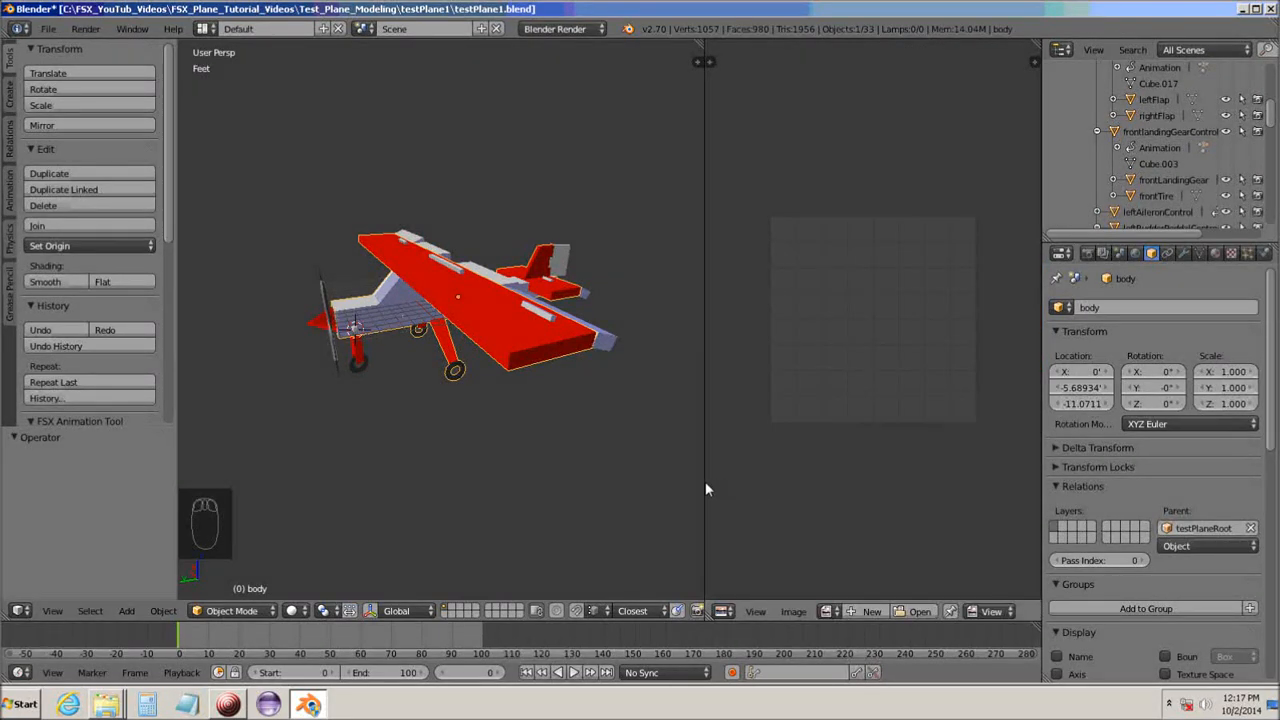
{"action": "left_click_drag", "start_coordinate": [705, 481], "coordinate": [695, 482]}
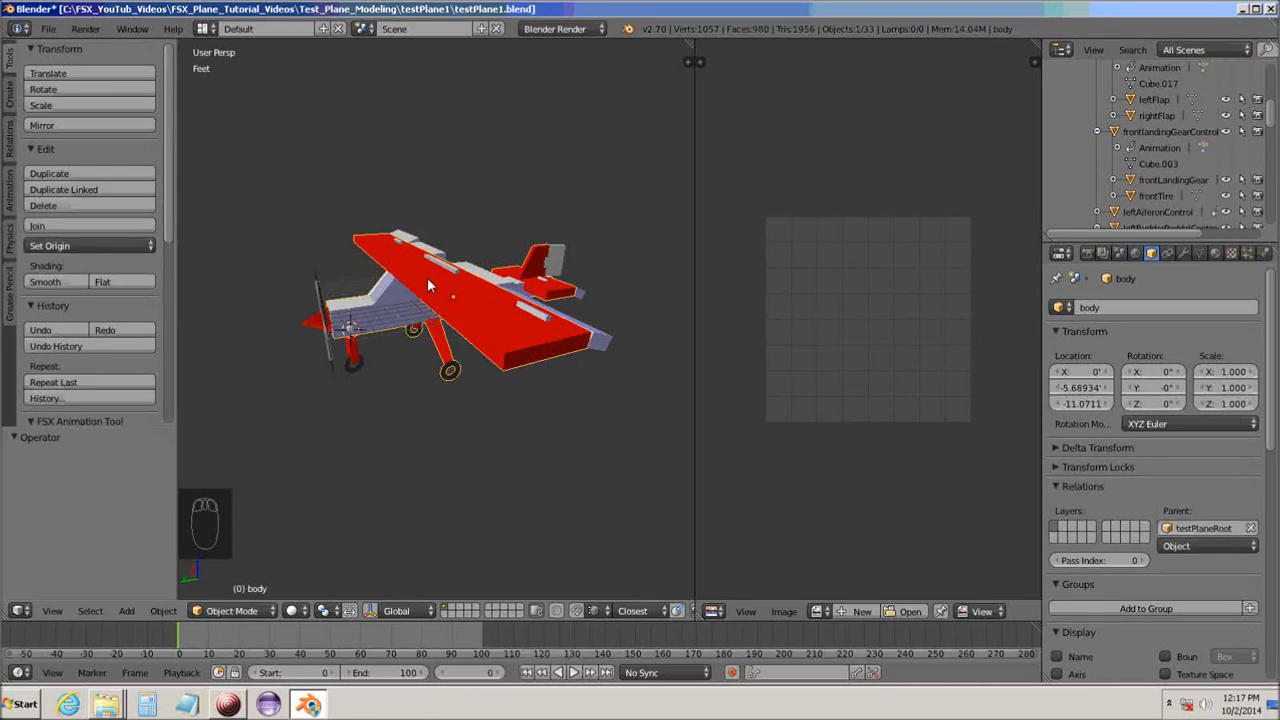
Enter Edit Mode on the body and select its entire mesh.
{"action": "key", "text": "Tab"}
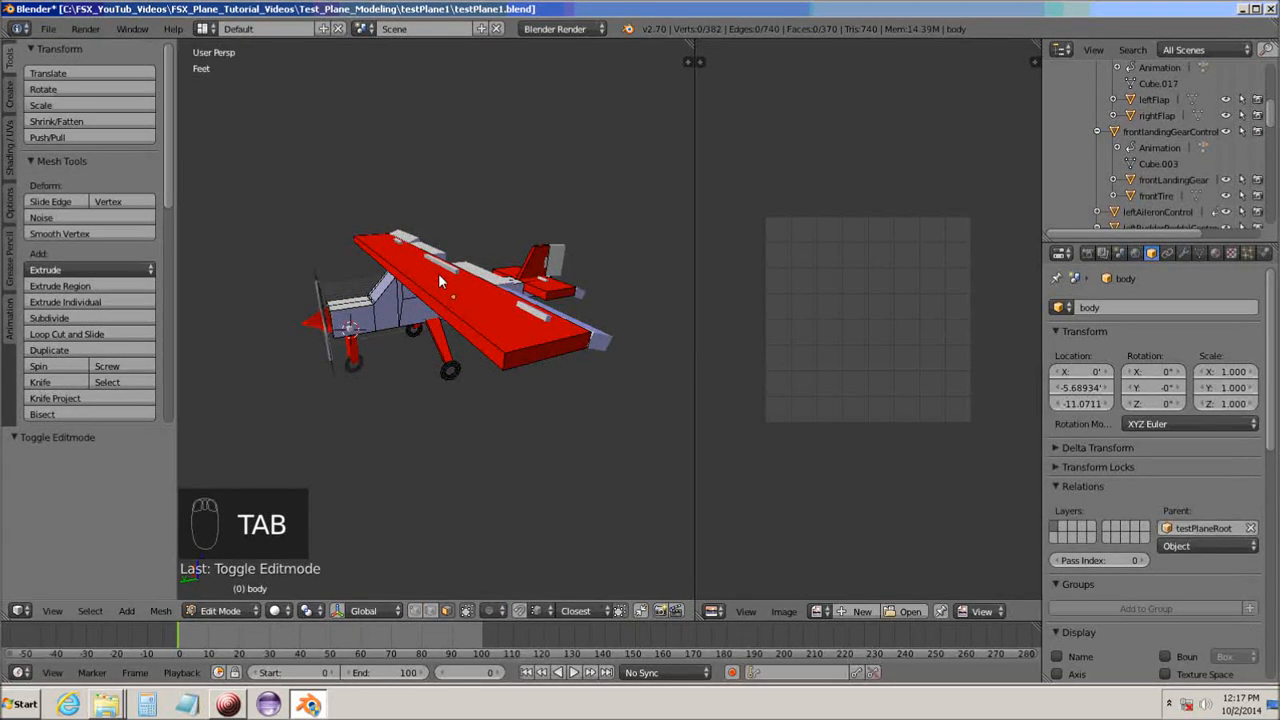
{"action": "key", "text": "a"}
{"action": "key", "text": "a"}
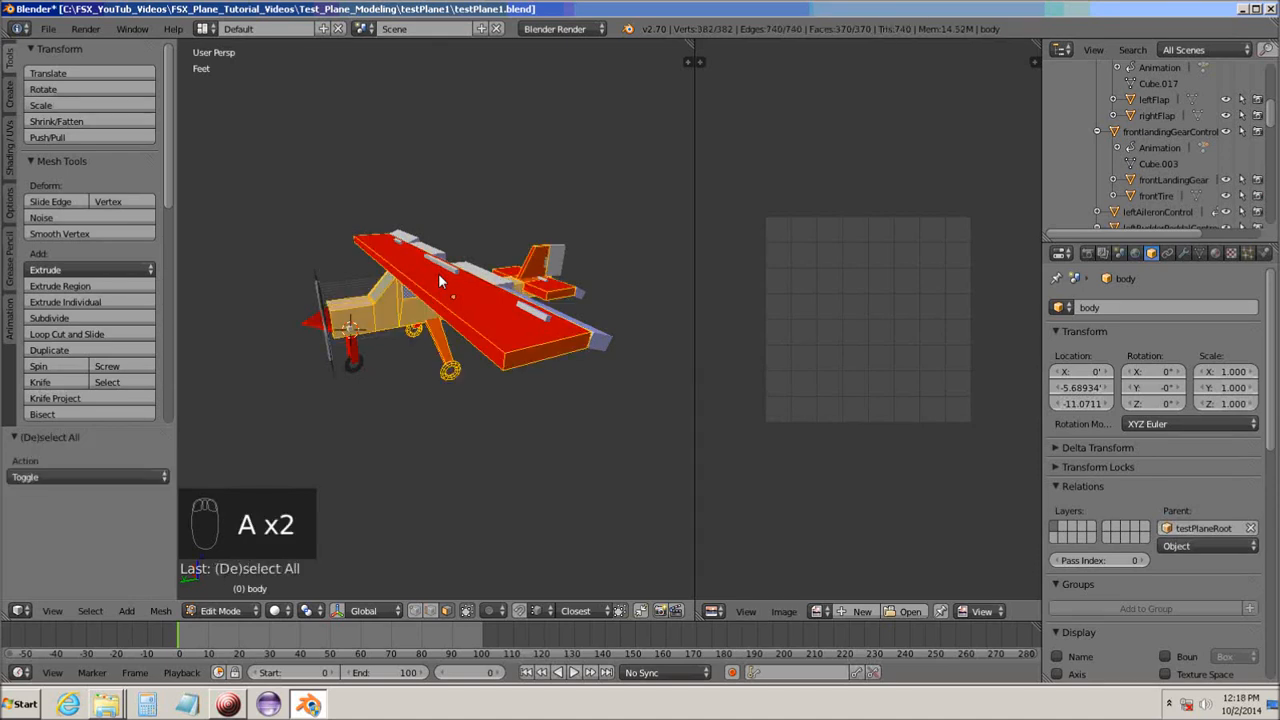
{"action": "mouse_move", "coordinate": [427, 433]}
{"action": "middle_mouse_down"}
{"action": "mouse_move", "coordinate": [455, 401]}
{"action": "mouse_move", "coordinate": [428, 432]}
{"action": "mouse_move", "coordinate": [451, 440]}
{"action": "mouse_move", "coordinate": [449, 421]}
{"action": "middle_mouse_up"}
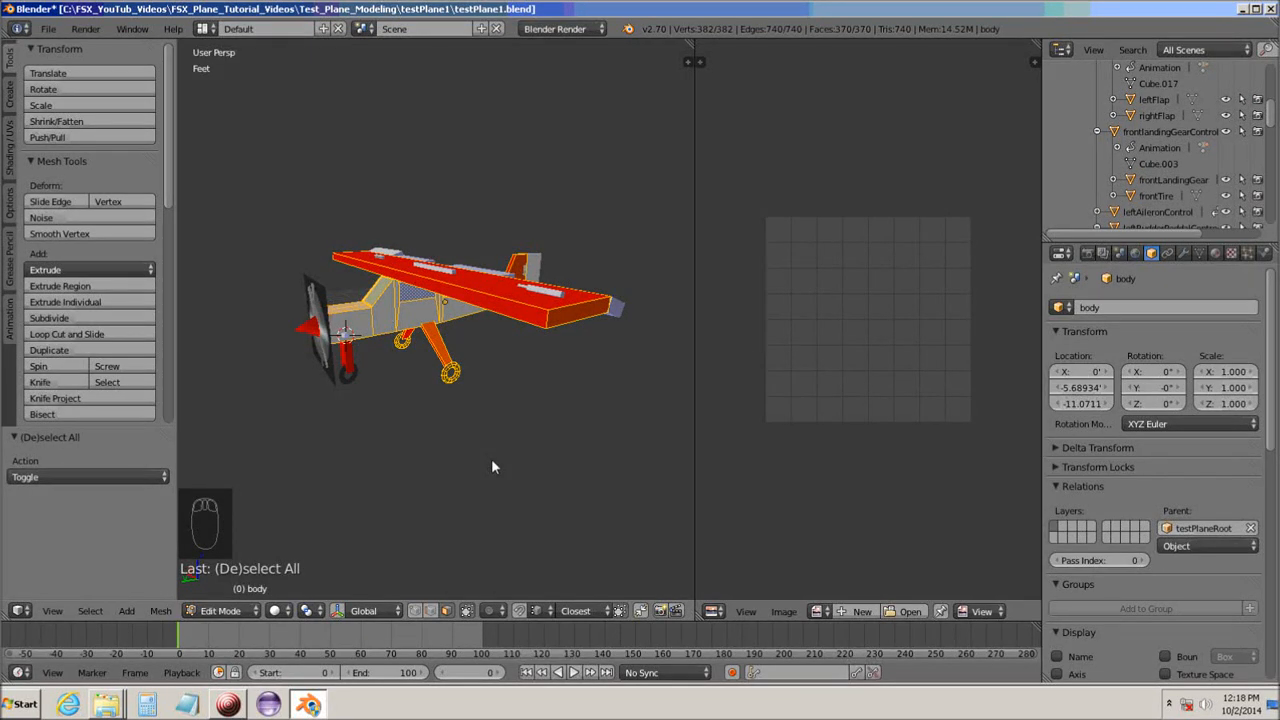
Unwrap the selected body mesh using Smart UV Project with an island margin of 0.10.
{"action": "key", "text": "u"}
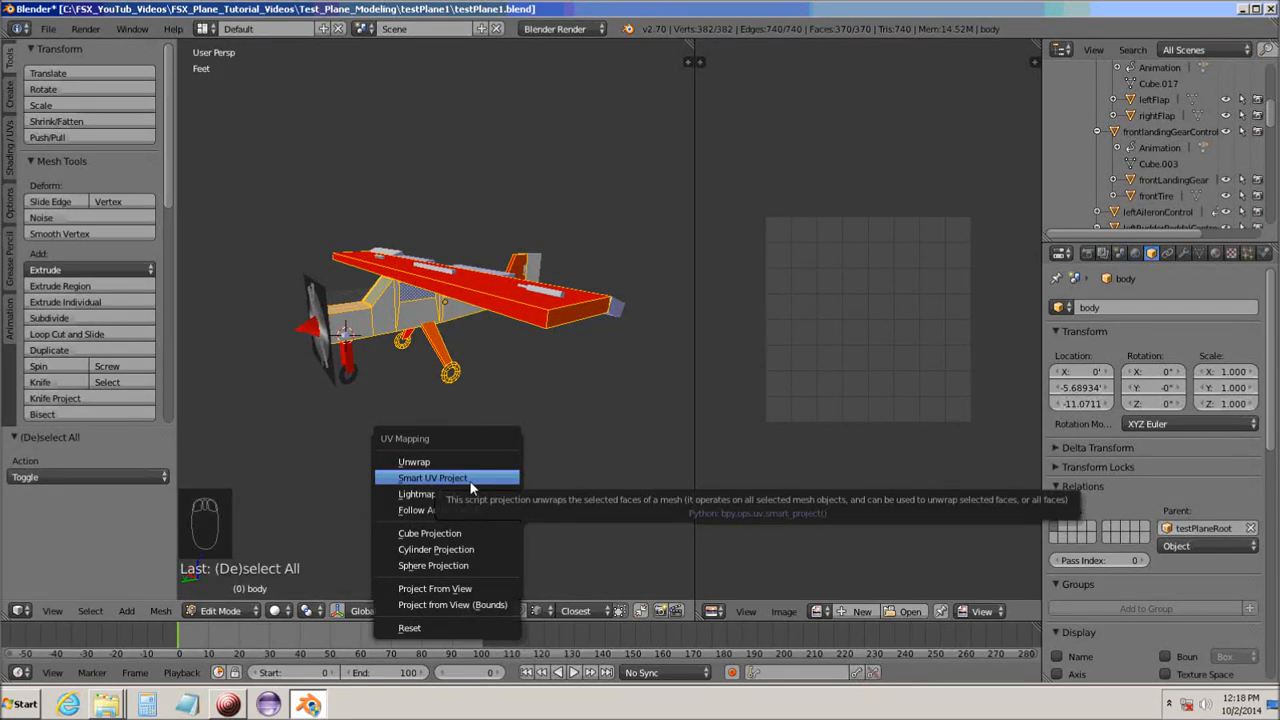
{"action": "left_click", "coordinate": [451, 486]}
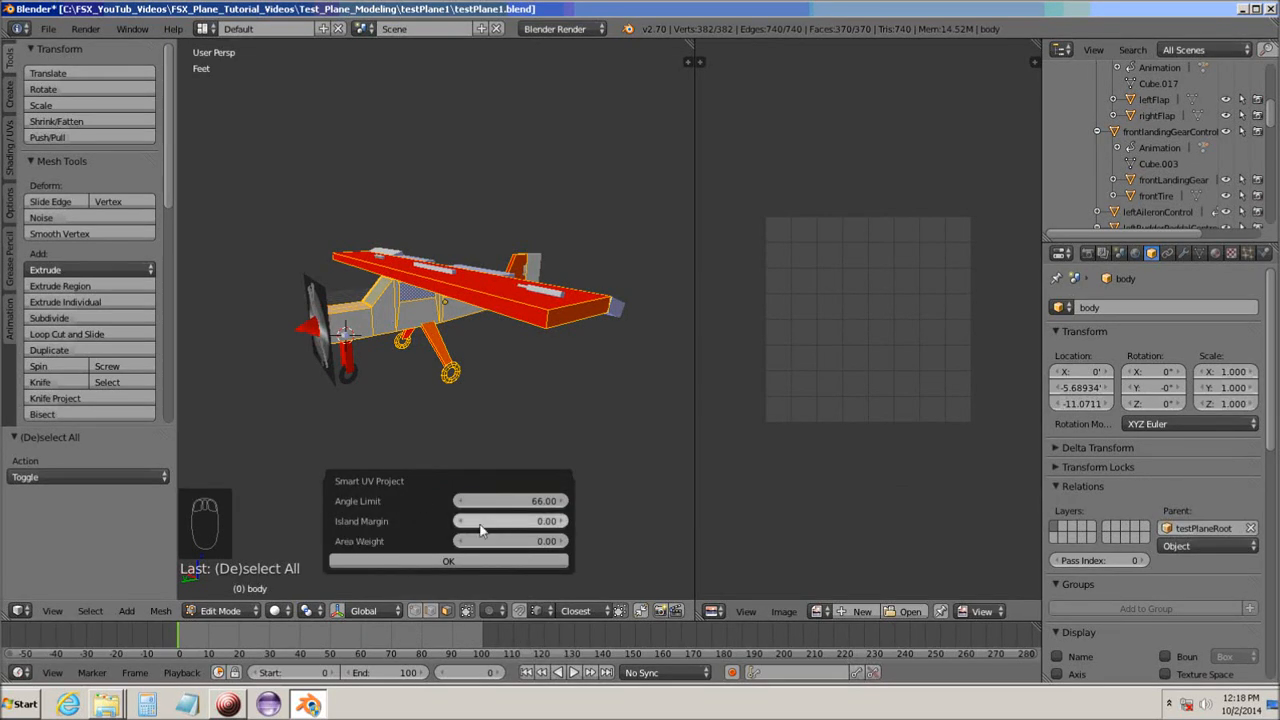
{"action": "left_click", "coordinate": [480, 521]}
{"action": "key", "text": "Return"}
{"action": "left_click", "coordinate": [445, 561]}
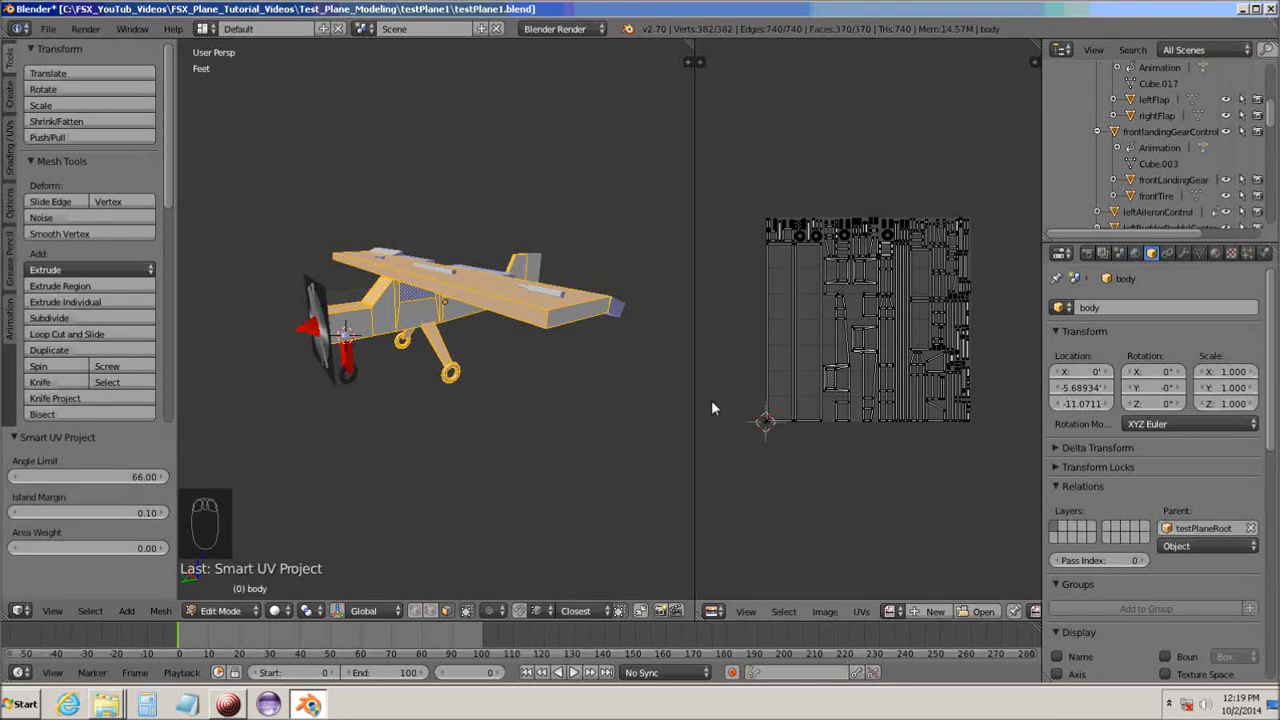
Scale the whole UV layout to about 0.774 and move it into the lower-left corner of the UV grid.
{"action": "left_click_drag", "start_coordinate": [695, 398], "coordinate": [601, 403]}
{"action": "scroll", "coordinate": [887, 479], "scroll_direction": "up", "scroll_amount": 3}
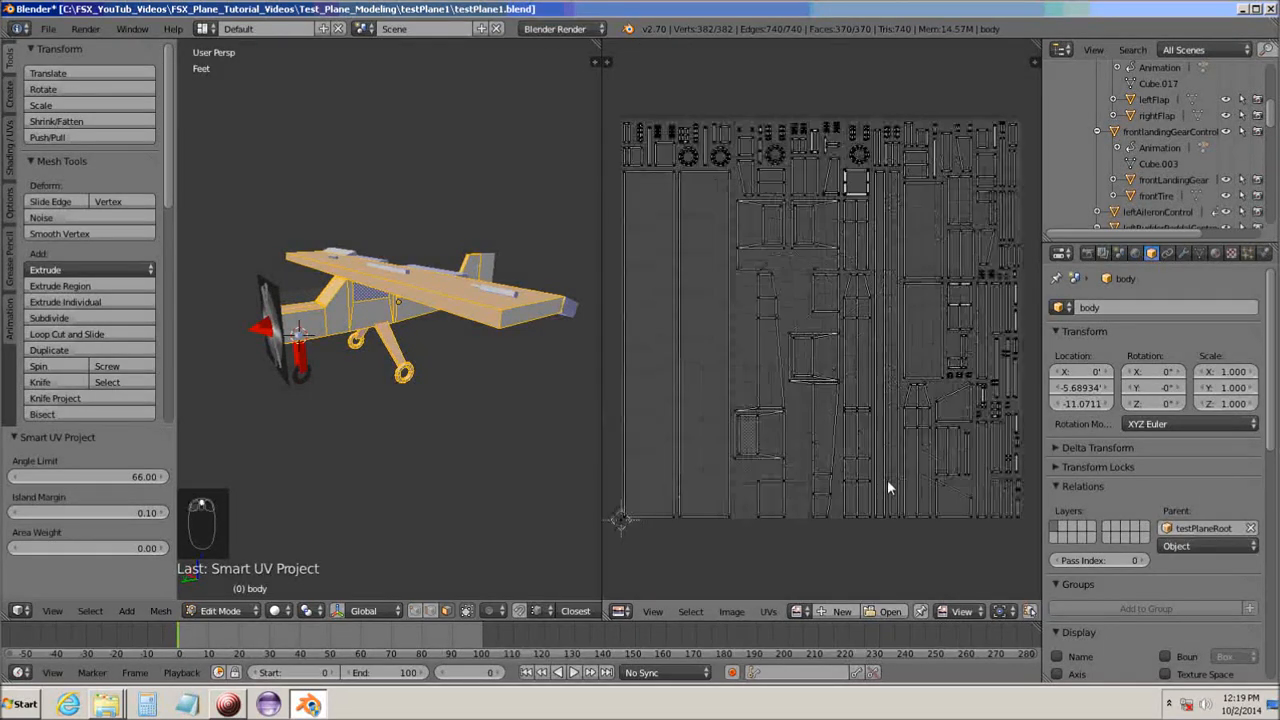
{"action": "scroll", "coordinate": [887, 481], "scroll_direction": "down", "scroll_amount": 1}
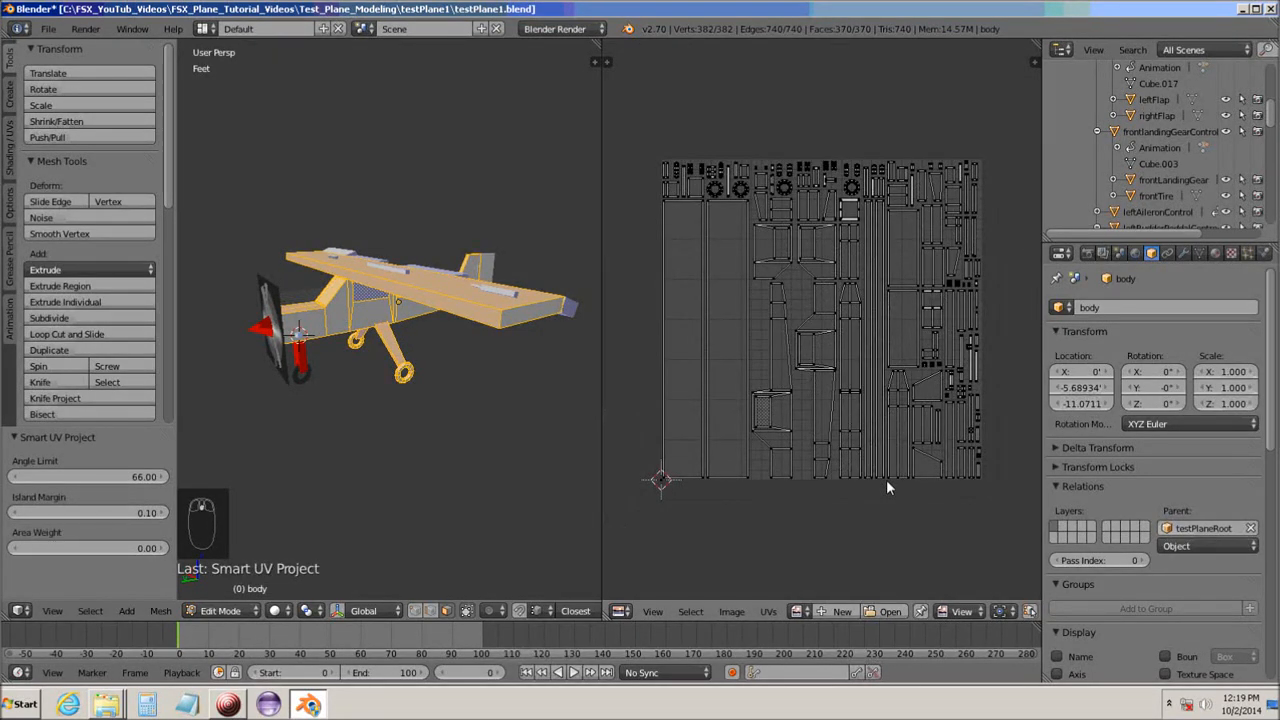
{"action": "key", "text": "a"}
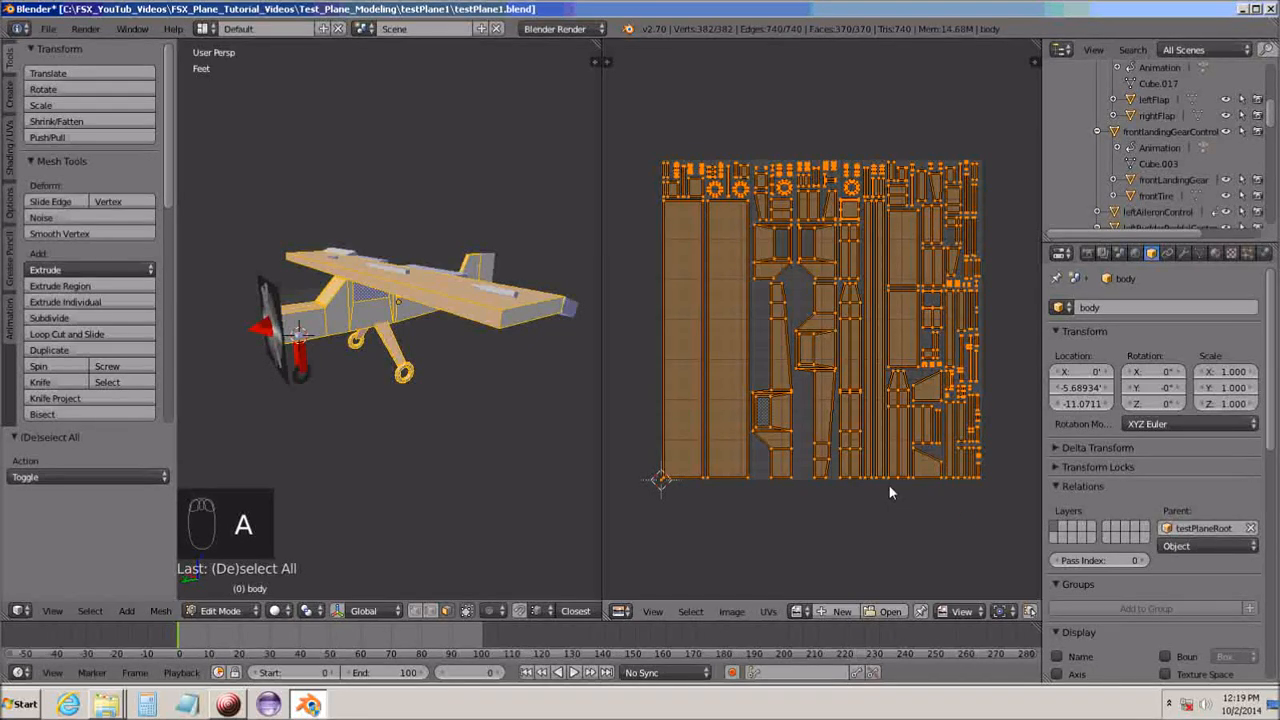
{"action": "key", "text": "s"}
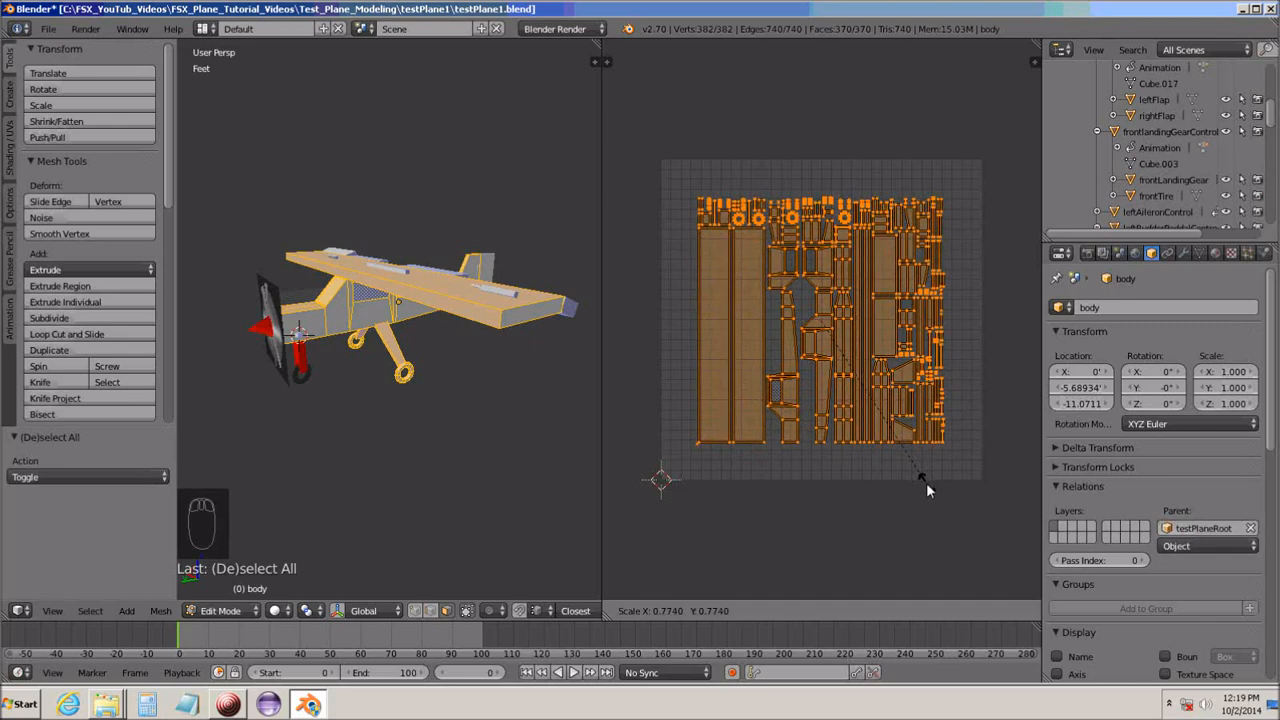
{"action": "left_click", "coordinate": [926, 482]}
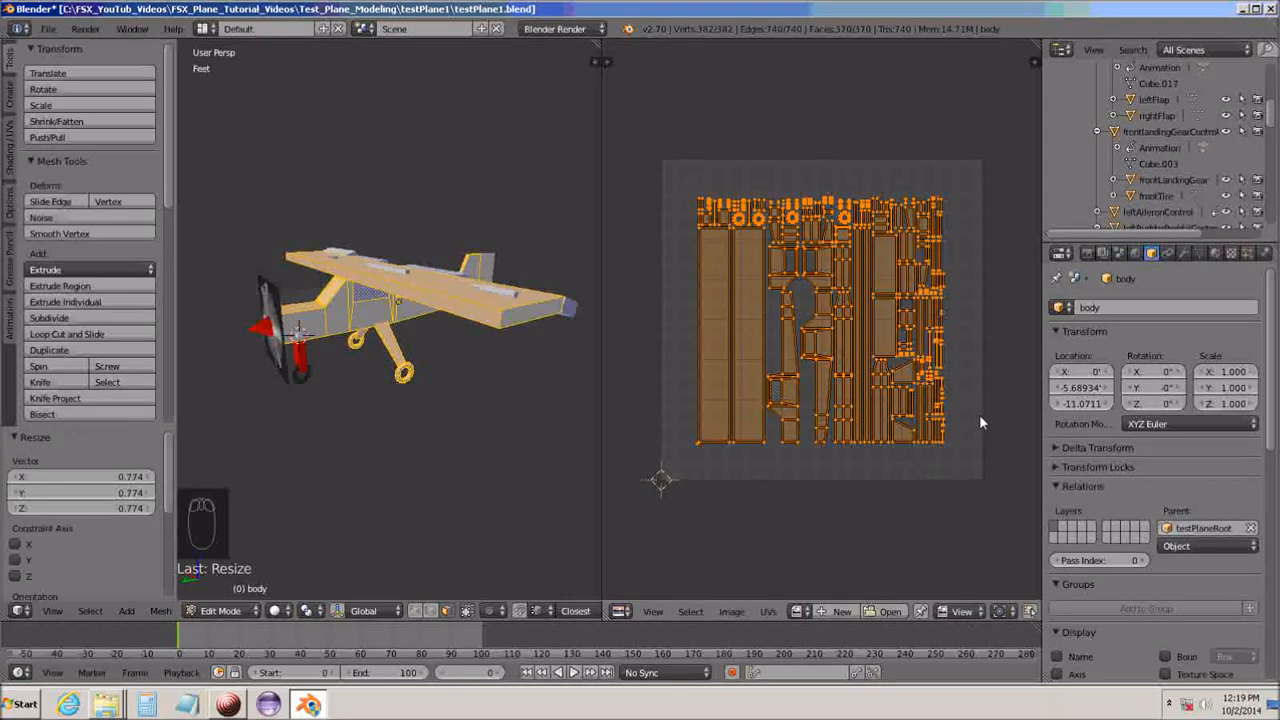
{"action": "key", "text": "g"}
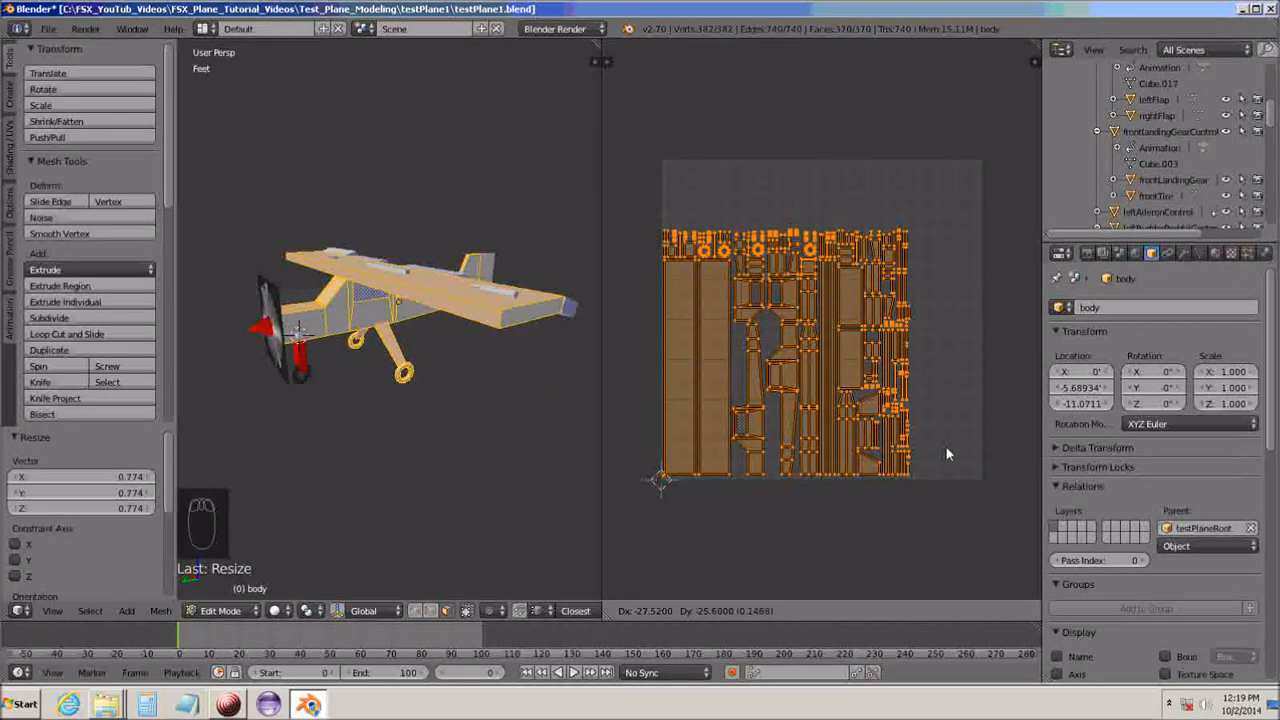
{"action": "left_click", "coordinate": [947, 447]}
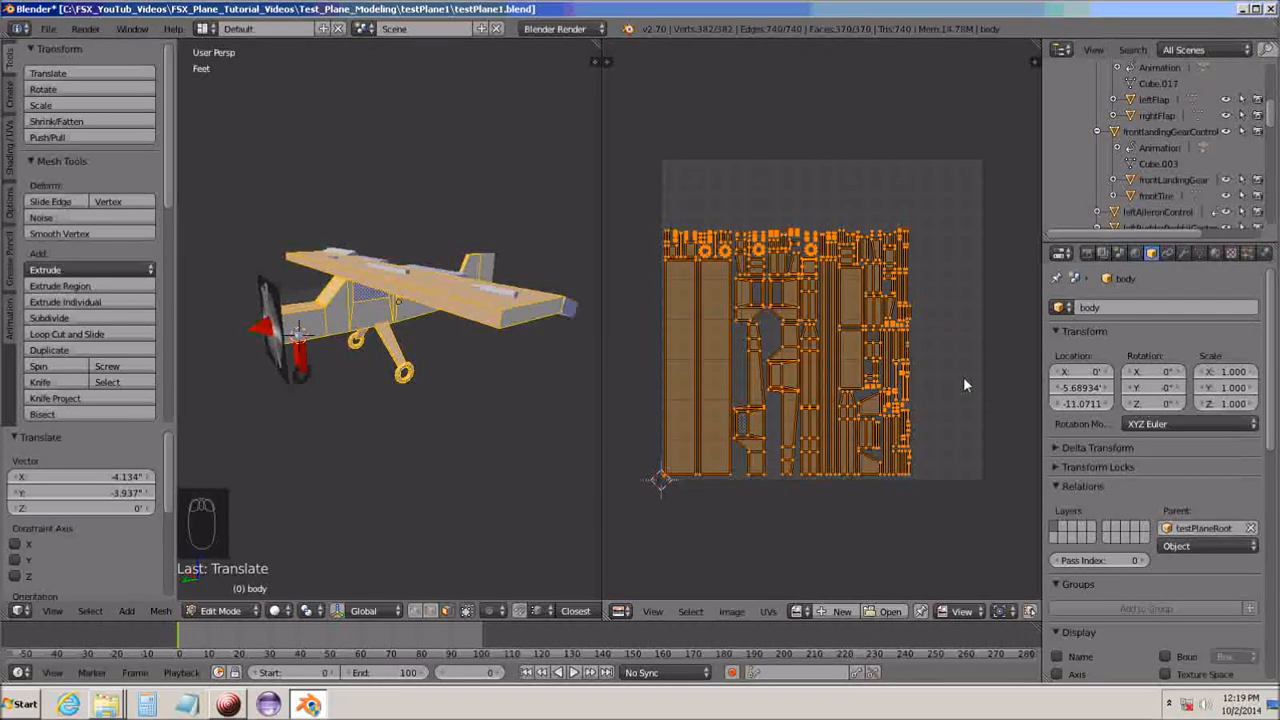
Enlarge the UV layout by about 1.15, realign it with the grid's lower-left corner, and deselect it.
{"action": "key", "text": "s"}
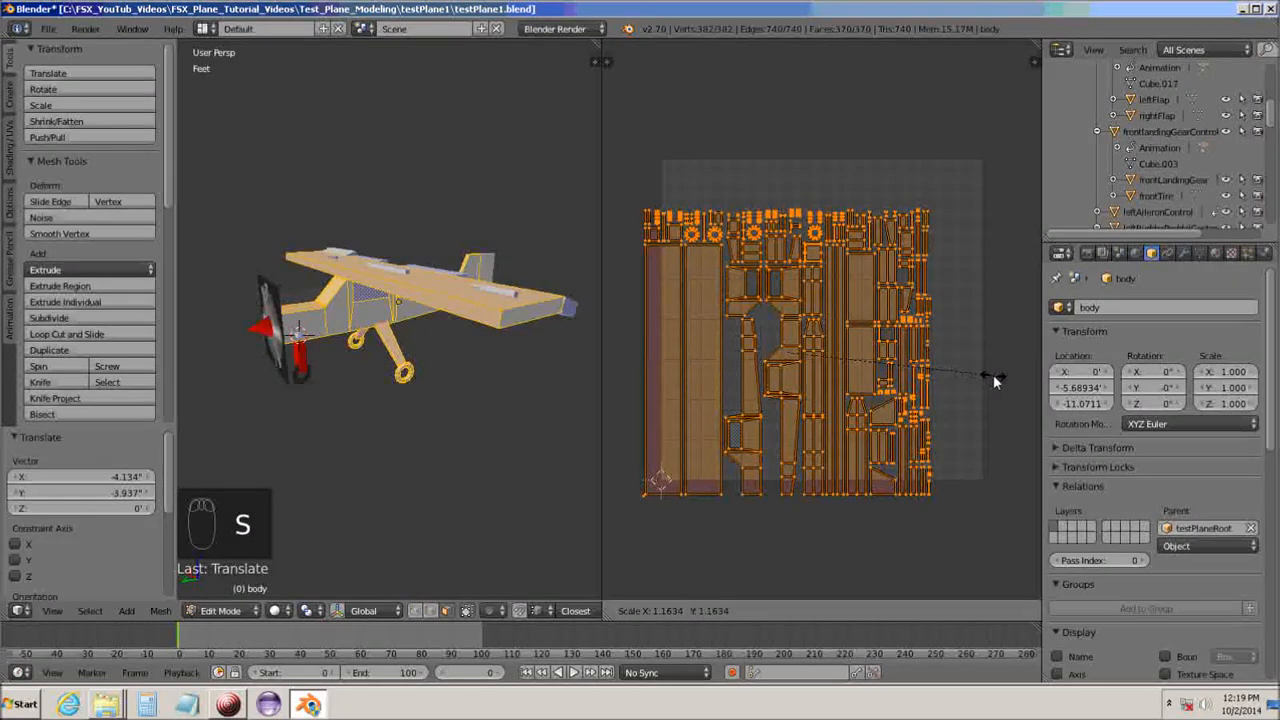
{"action": "left_click", "coordinate": [993, 380]}
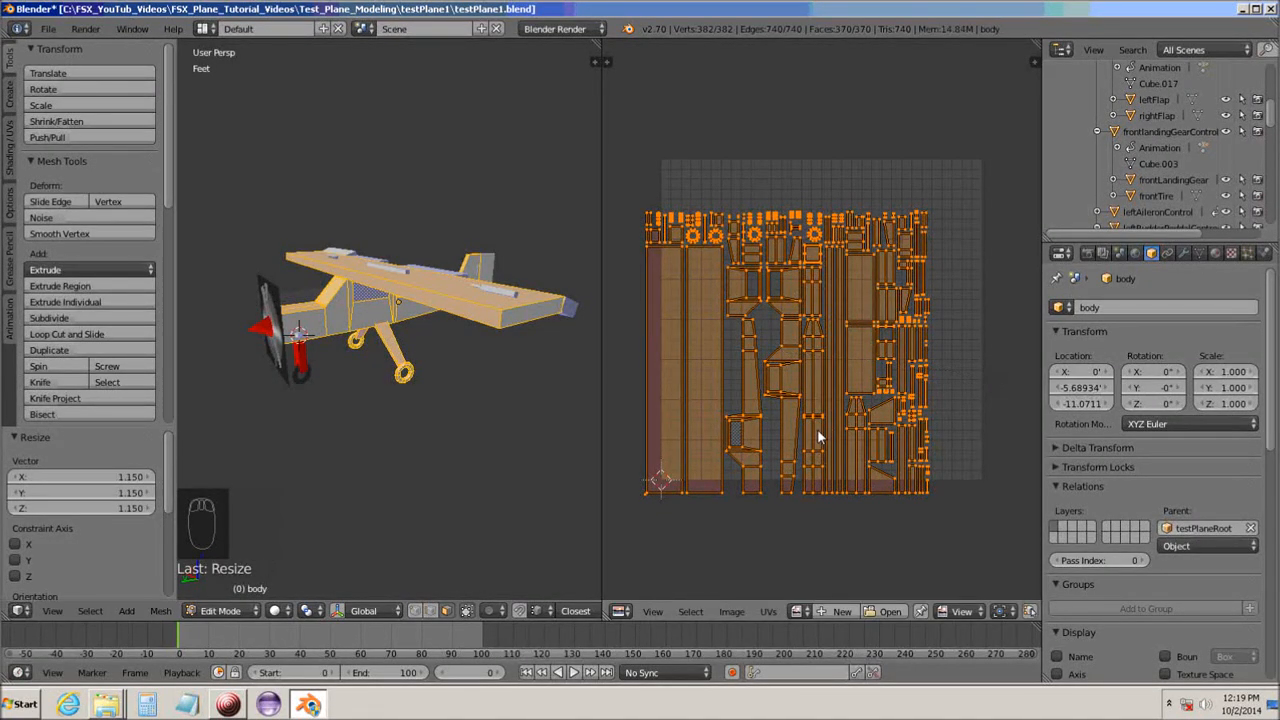
{"action": "key", "text": "g"}
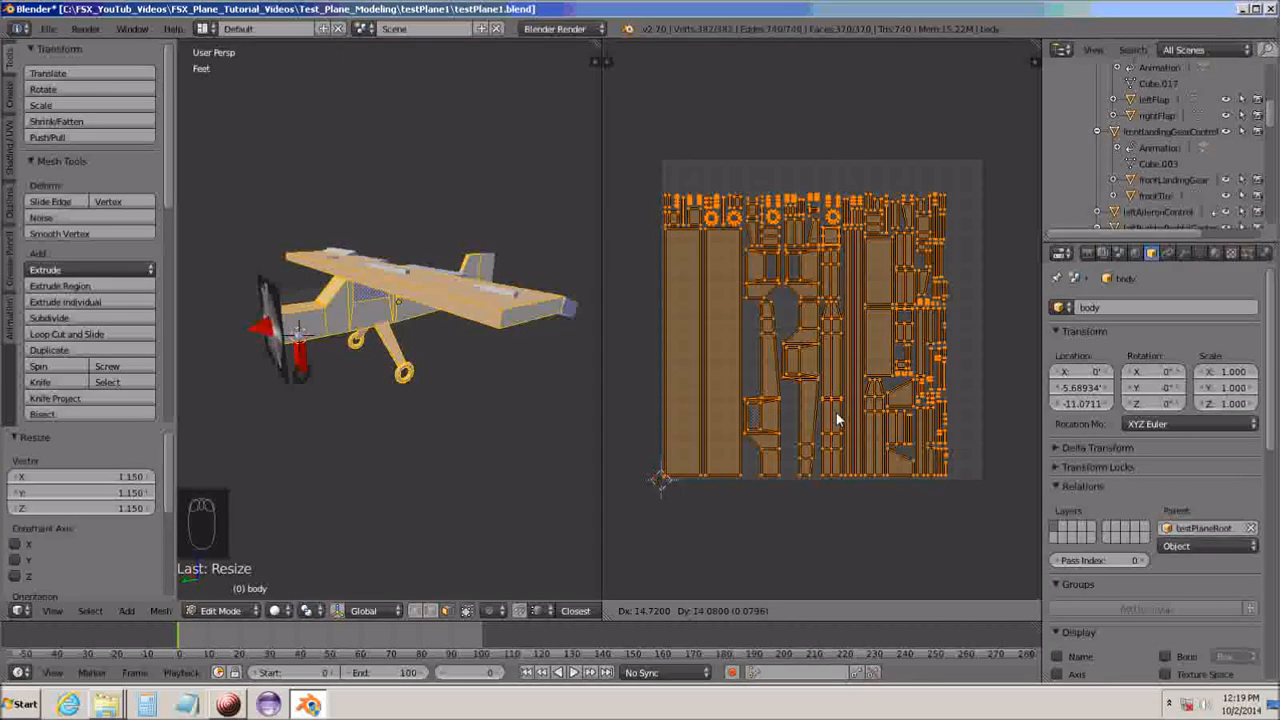
{"action": "left_click", "coordinate": [837, 418]}
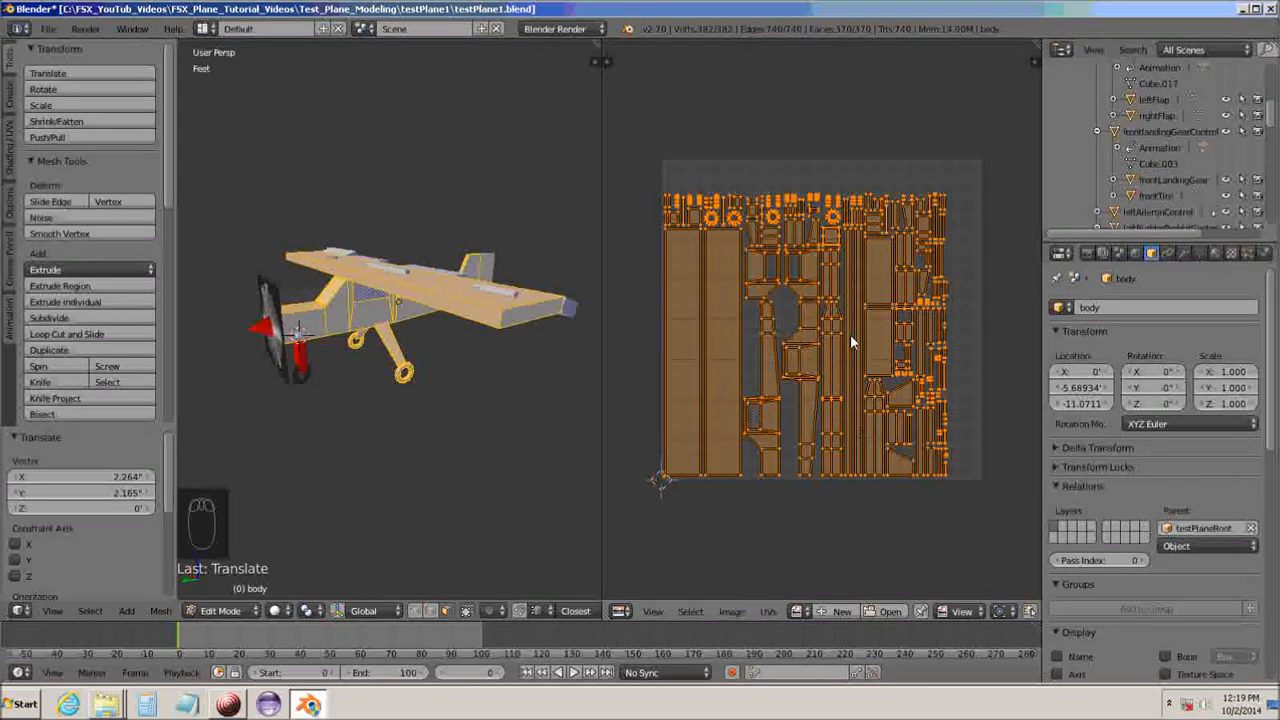
{"action": "key", "text": "a"}
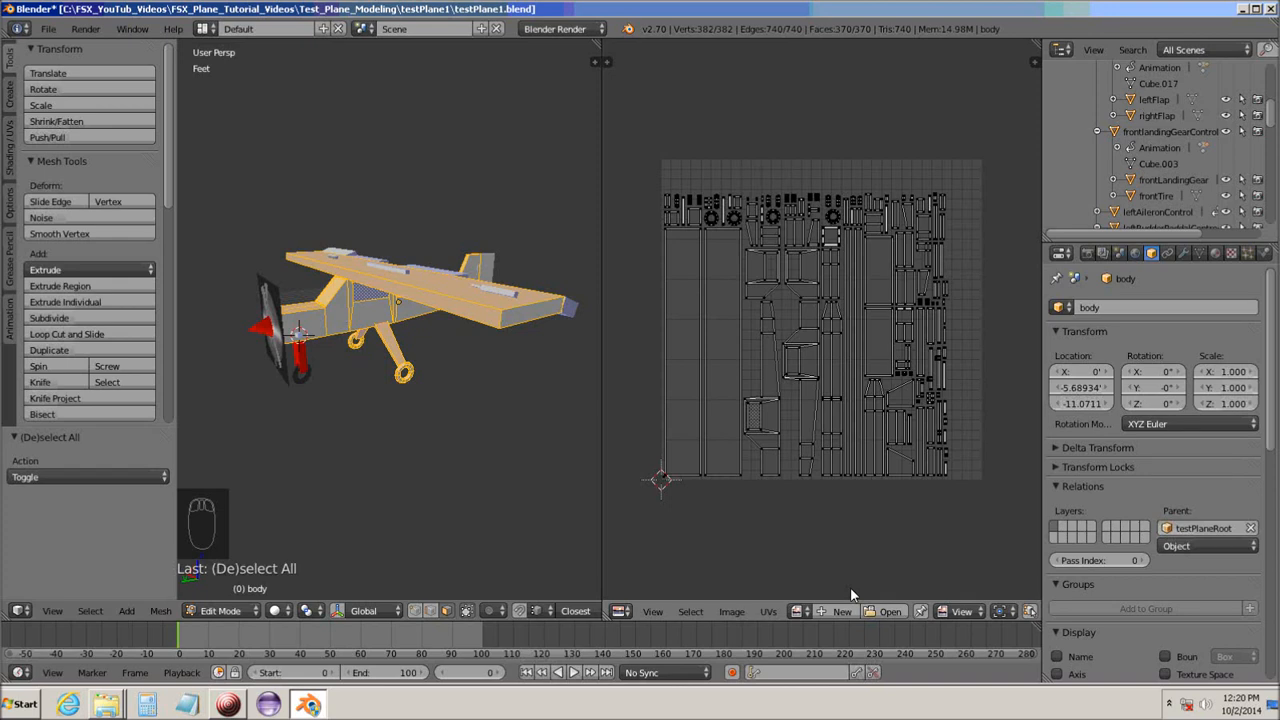
Create a new blank 1024 × 1024 px image named fuslage_T without alpha for the body's UV layout.
{"action": "left_click", "coordinate": [843, 612]}
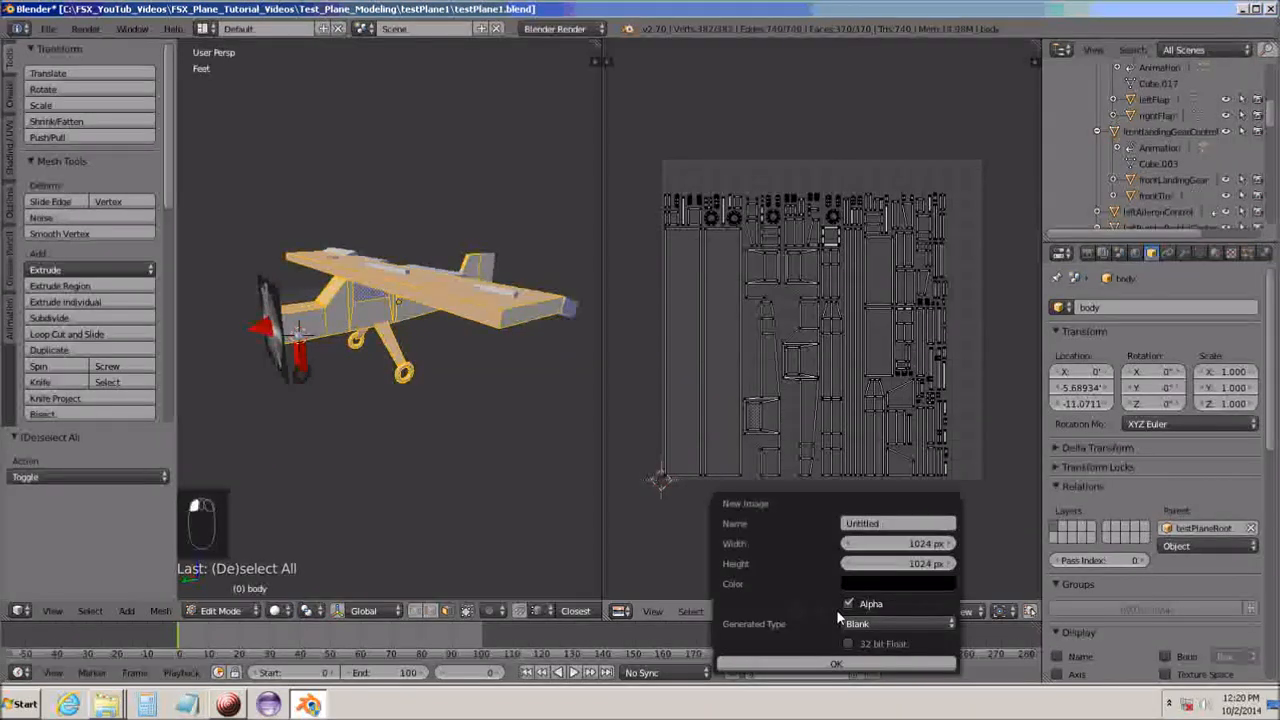
{"action": "left_click", "coordinate": [884, 524]}
{"action": "type", "text": "t"}
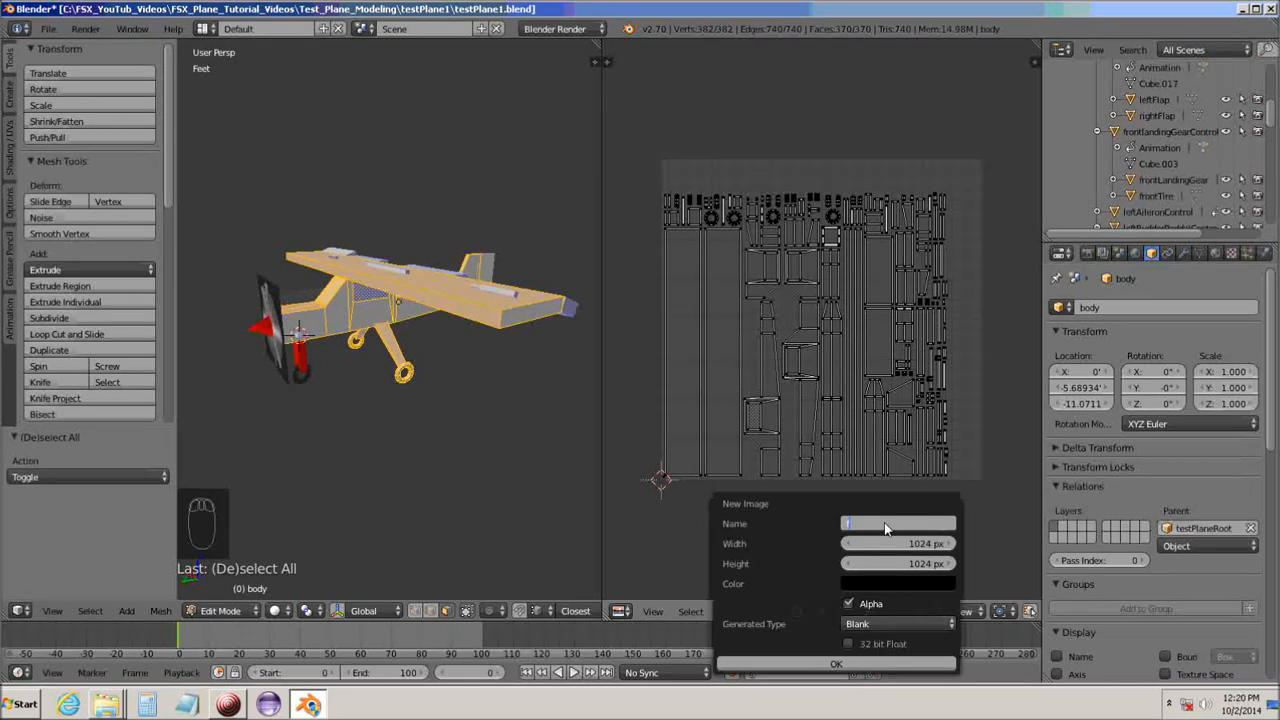
{"action": "type", "text": "uselage_T"}
{"action": "key", "text": "Return"}
{"action": "left_click", "coordinate": [848, 604]}
{"action": "left_click", "coordinate": [828, 665]}
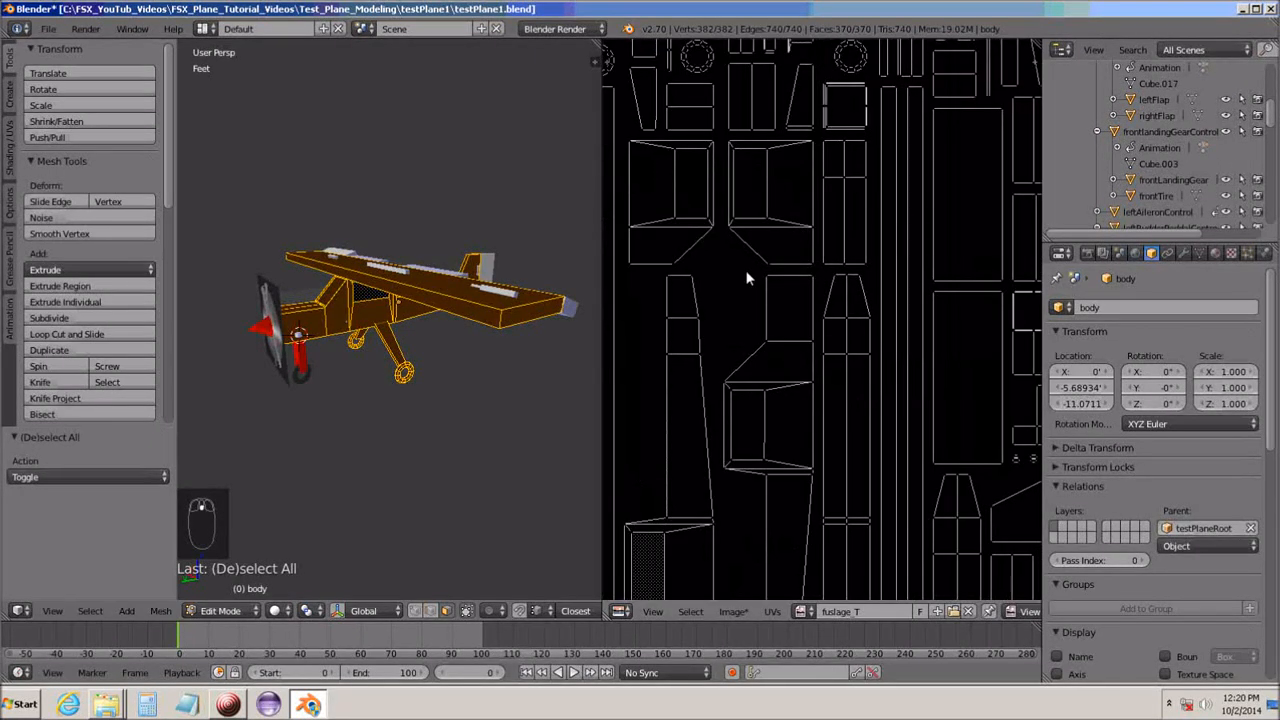
Save the new image as fuslage_T.png in the testPlane1 project's textures folder.
{"action": "key", "text": "Home"}
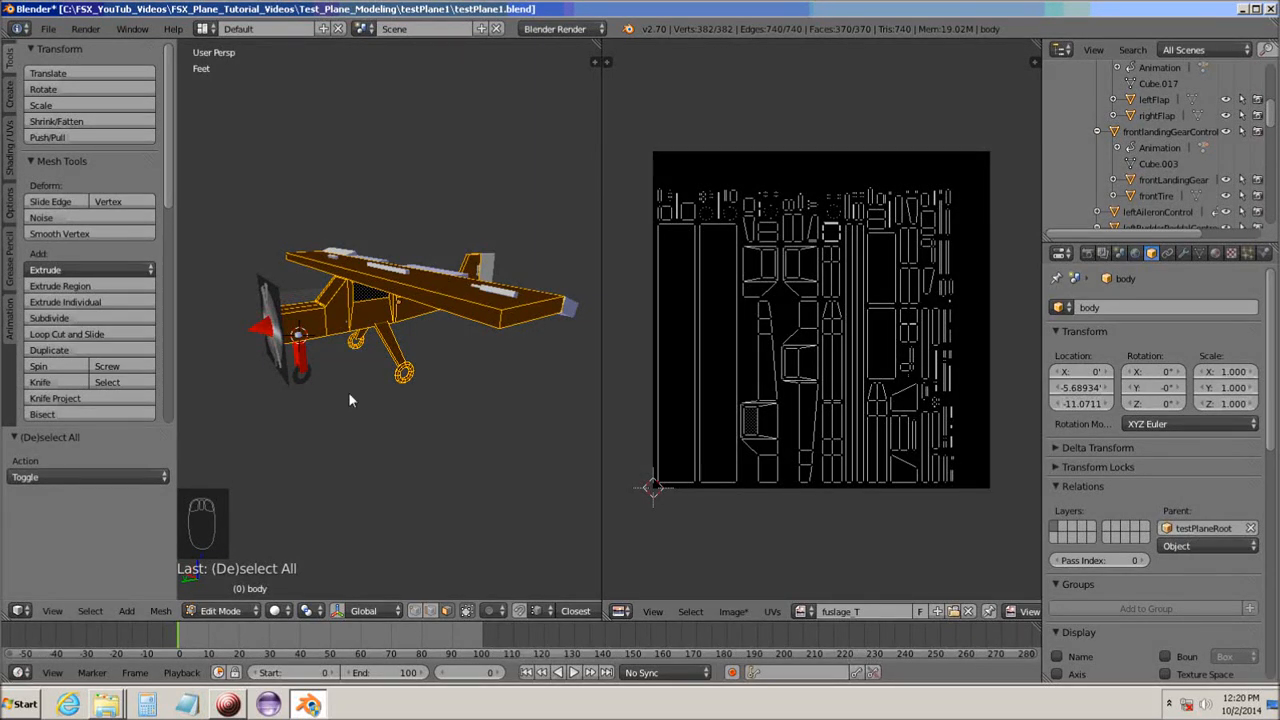
{"action": "mouse_move", "coordinate": [350, 400]}
{"action": "middle_mouse_down"}
{"action": "mouse_move", "coordinate": [366, 417]}
{"action": "mouse_move", "coordinate": [528, 403]}
{"action": "mouse_move", "coordinate": [209, 380]}
{"action": "mouse_move", "coordinate": [224, 268]}
{"action": "mouse_move", "coordinate": [553, 410]}
{"action": "mouse_move", "coordinate": [445, 433]}
{"action": "mouse_move", "coordinate": [308, 412]}
{"action": "mouse_move", "coordinate": [325, 448]}
{"action": "mouse_move", "coordinate": [337, 400]}
{"action": "mouse_move", "coordinate": [326, 436]}
{"action": "mouse_move", "coordinate": [328, 420]}
{"action": "mouse_move", "coordinate": [368, 418]}
{"action": "middle_mouse_up"}
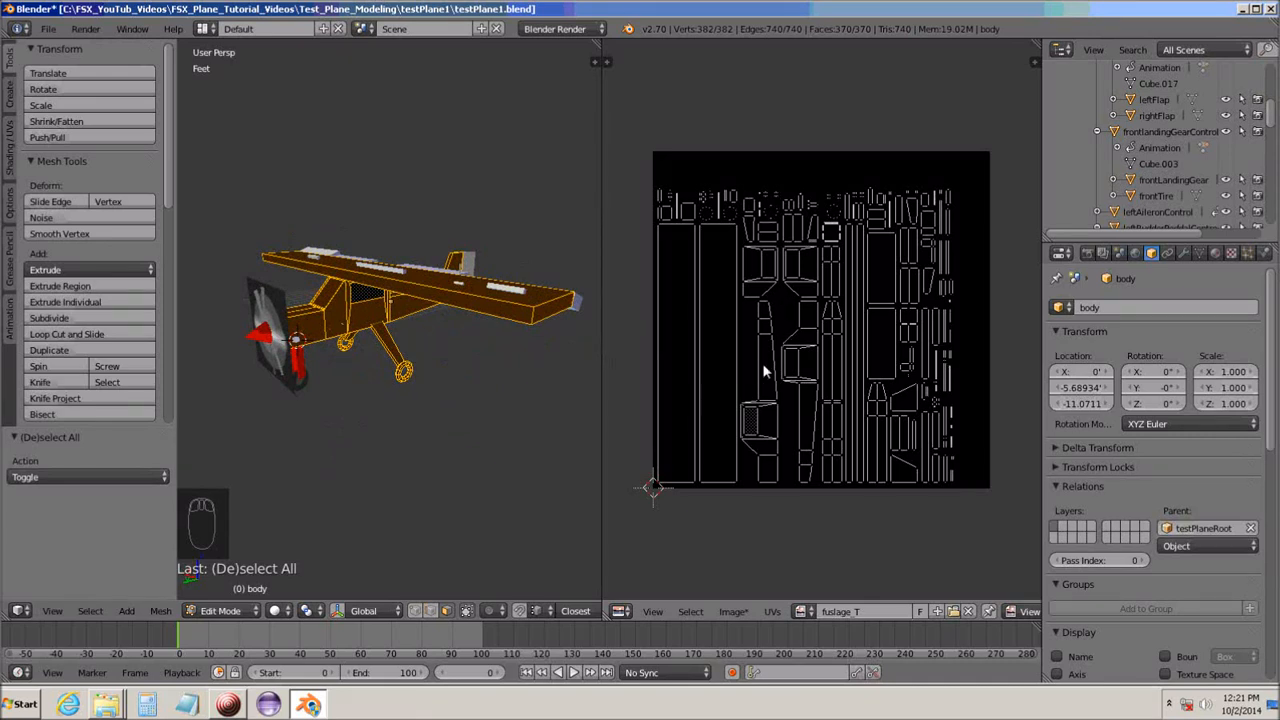
{"action": "left_click", "coordinate": [733, 612]}
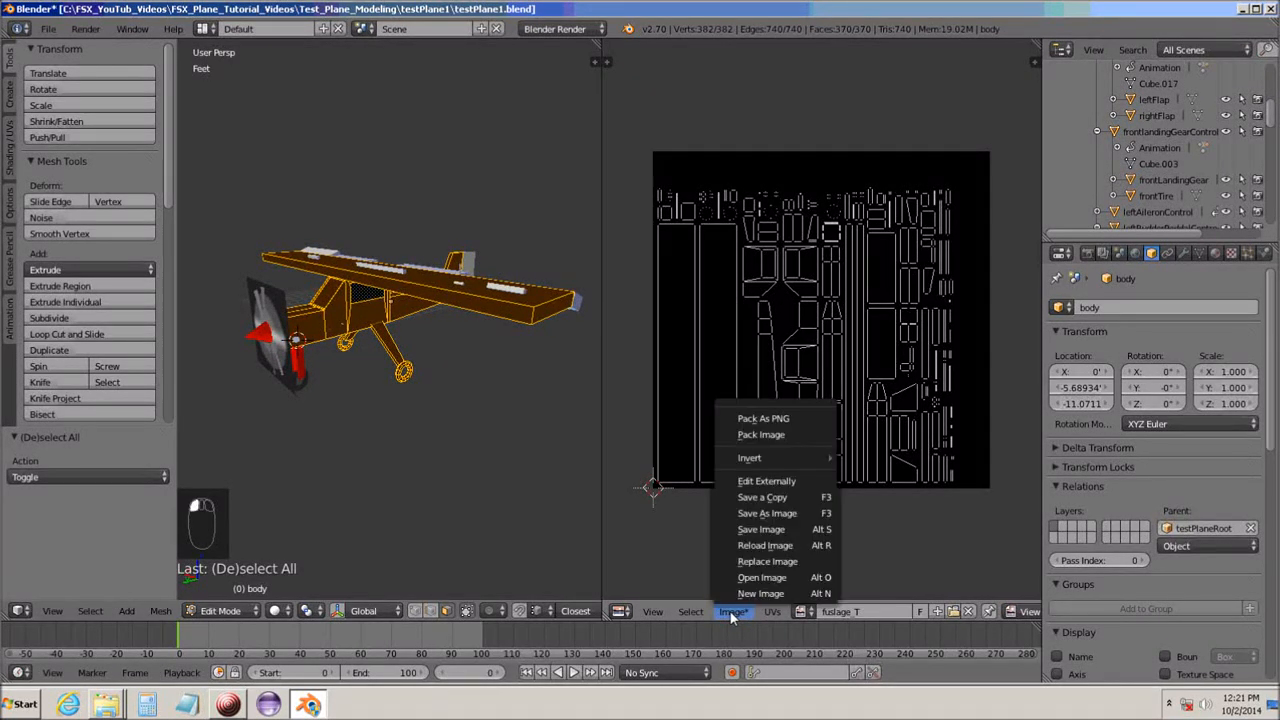
{"action": "left_click", "coordinate": [767, 516]}
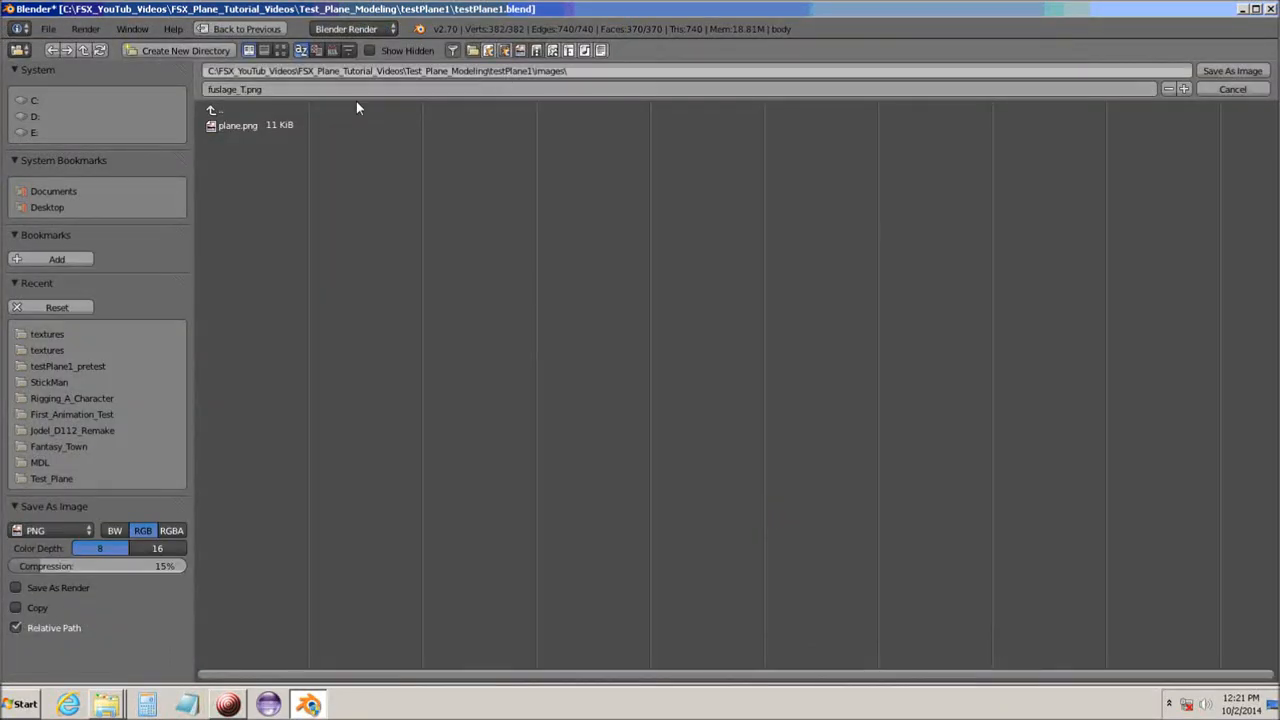
{"action": "left_click", "coordinate": [237, 109]}
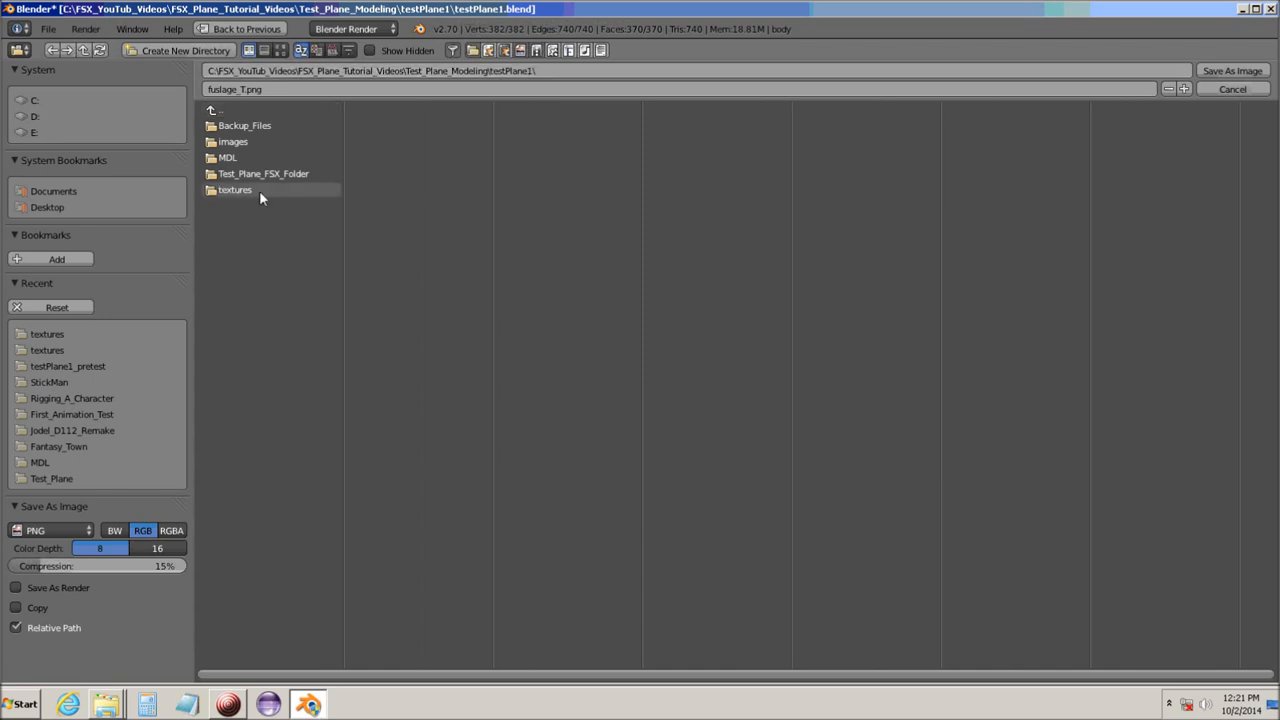
{"action": "left_click", "coordinate": [210, 190]}
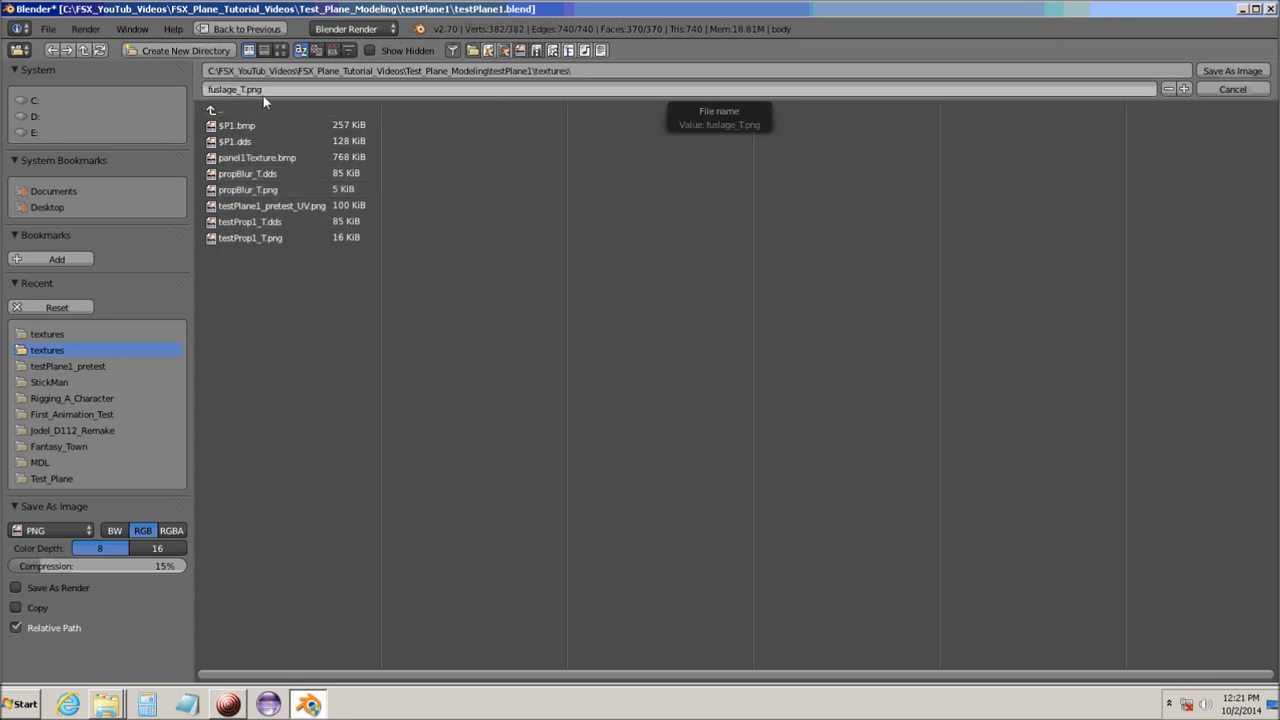
{"action": "left_click", "coordinate": [1236, 72]}
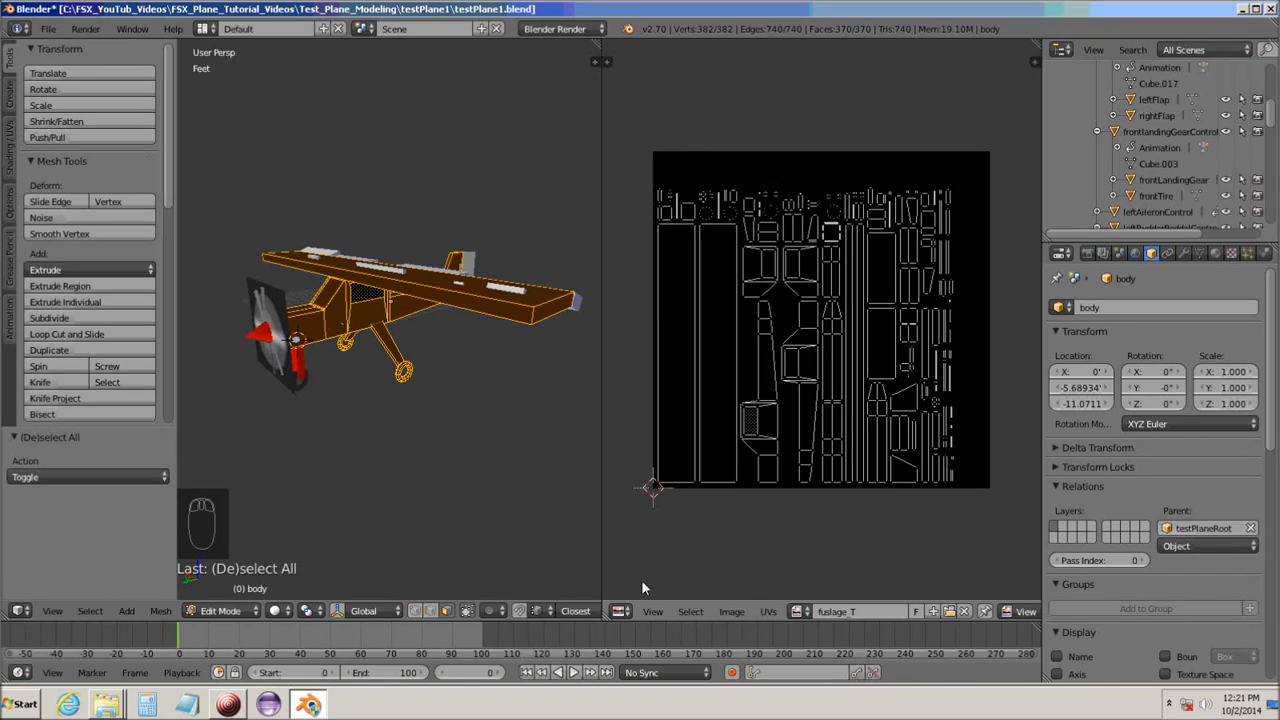
Turn on Draw Other Objects in the UV editor, and leave Edit Mode with the body mesh deselected.
{"action": "left_click", "coordinate": [652, 612]}
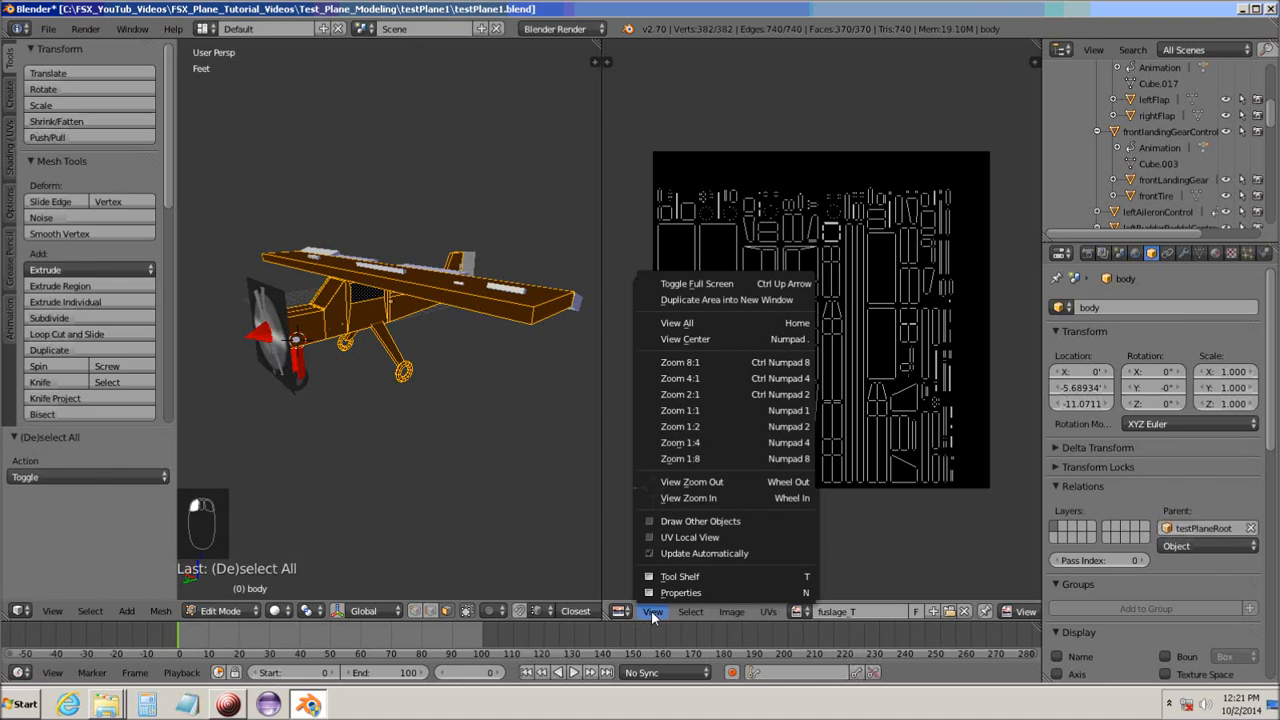
{"action": "left_click", "coordinate": [732, 521]}
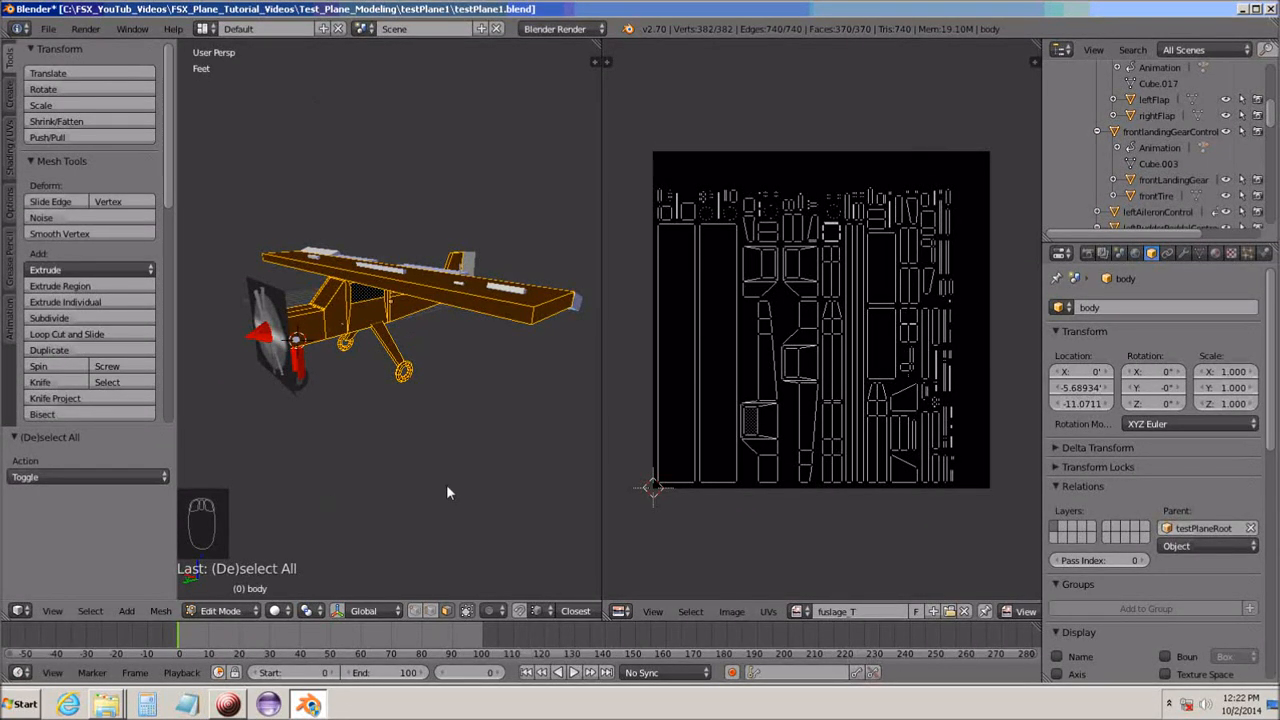
{"action": "key", "text": "a"}
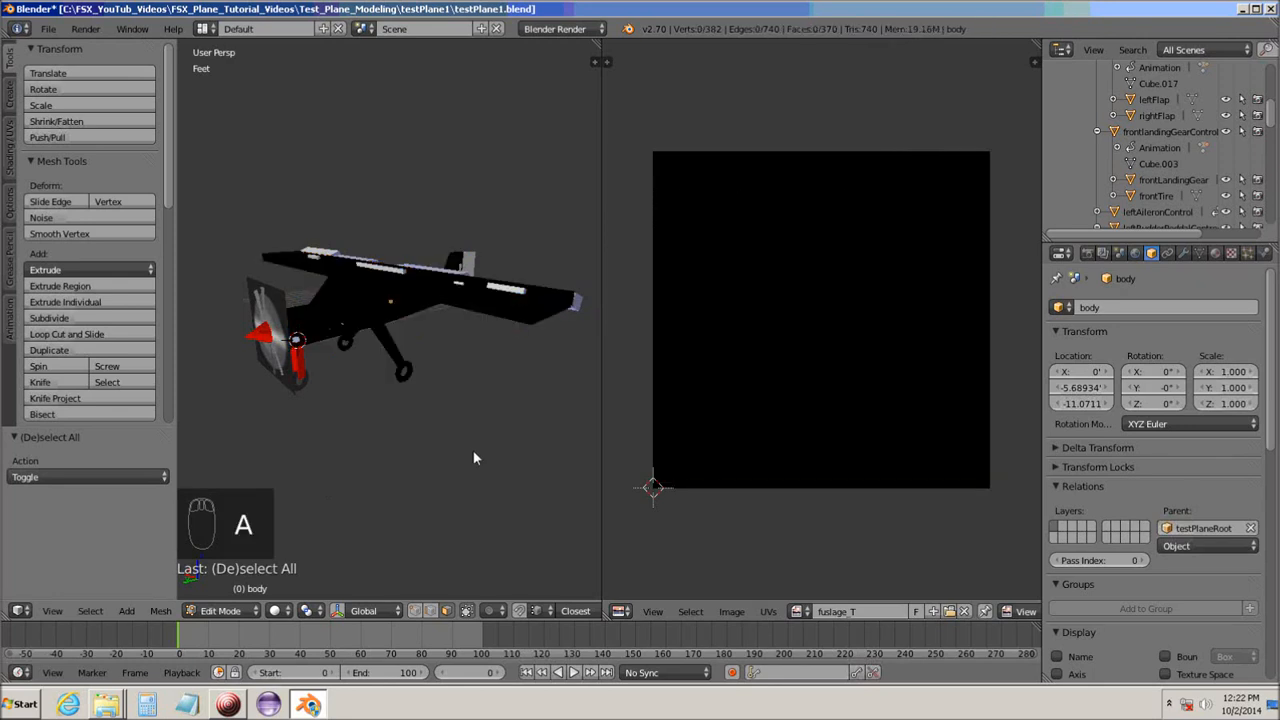
{"action": "key", "text": "Tab"}
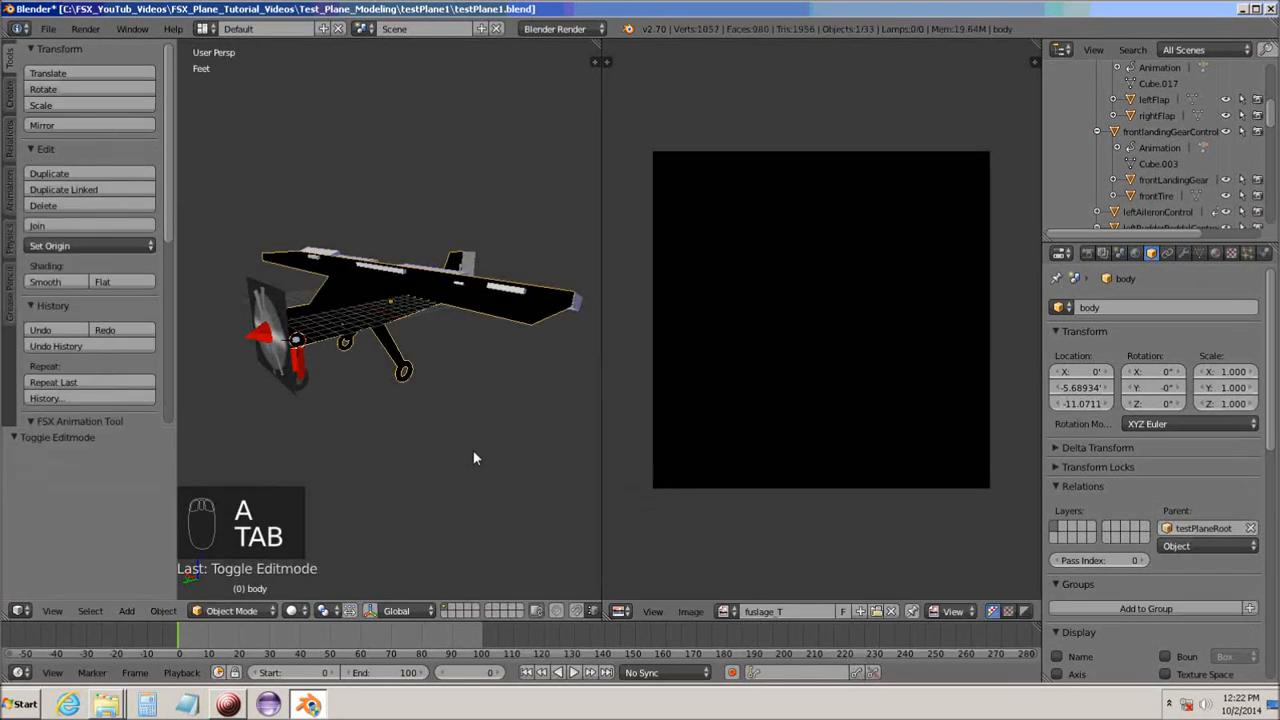
Add the front landing gear strut to the object selection and select its entire mesh in Edit Mode.
{"action": "middle_click_drag", "start_coordinate": [449, 444], "coordinate": [409, 447]}
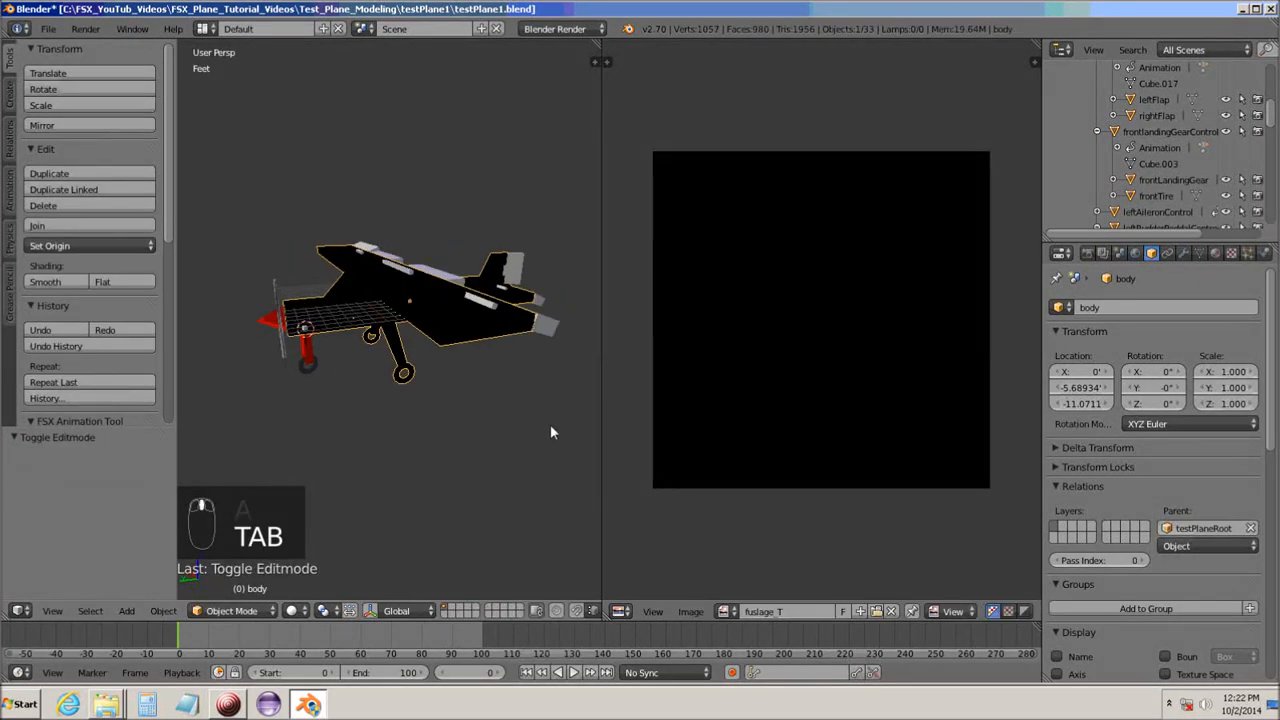
{"action": "left_click_drag", "start_coordinate": [600, 425], "coordinate": [647, 422]}
{"action": "mouse_move", "coordinate": [458, 420]}
{"action": "middle_mouse_down"}
{"action": "mouse_move", "coordinate": [455, 438]}
{"action": "mouse_move", "coordinate": [474, 433]}
{"action": "mouse_move", "coordinate": [446, 415]}
{"action": "middle_mouse_up"}
{"action": "scroll", "coordinate": [290, 420], "scroll_direction": "up", "scroll_amount": 5}
{"action": "scroll", "coordinate": [409, 429], "scroll_direction": "down", "scroll_amount": 2}
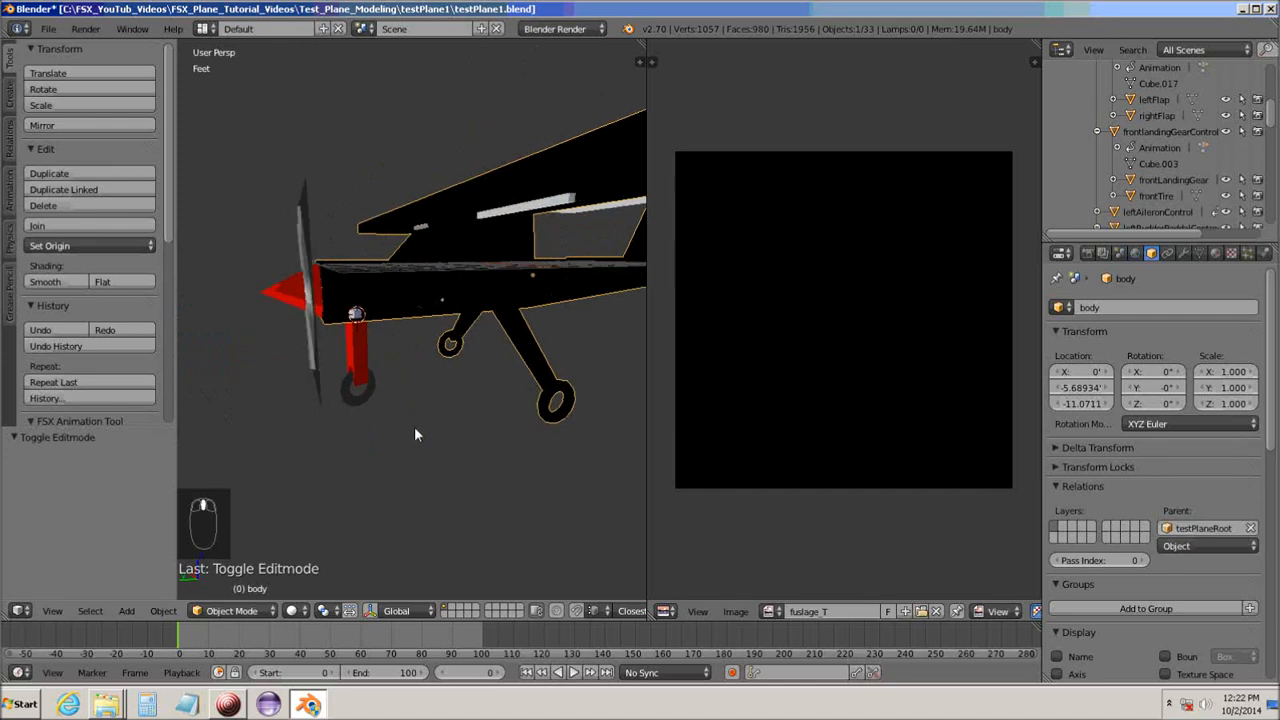
{"action": "scroll", "coordinate": [416, 429], "scroll_direction": "up", "scroll_amount": 2}
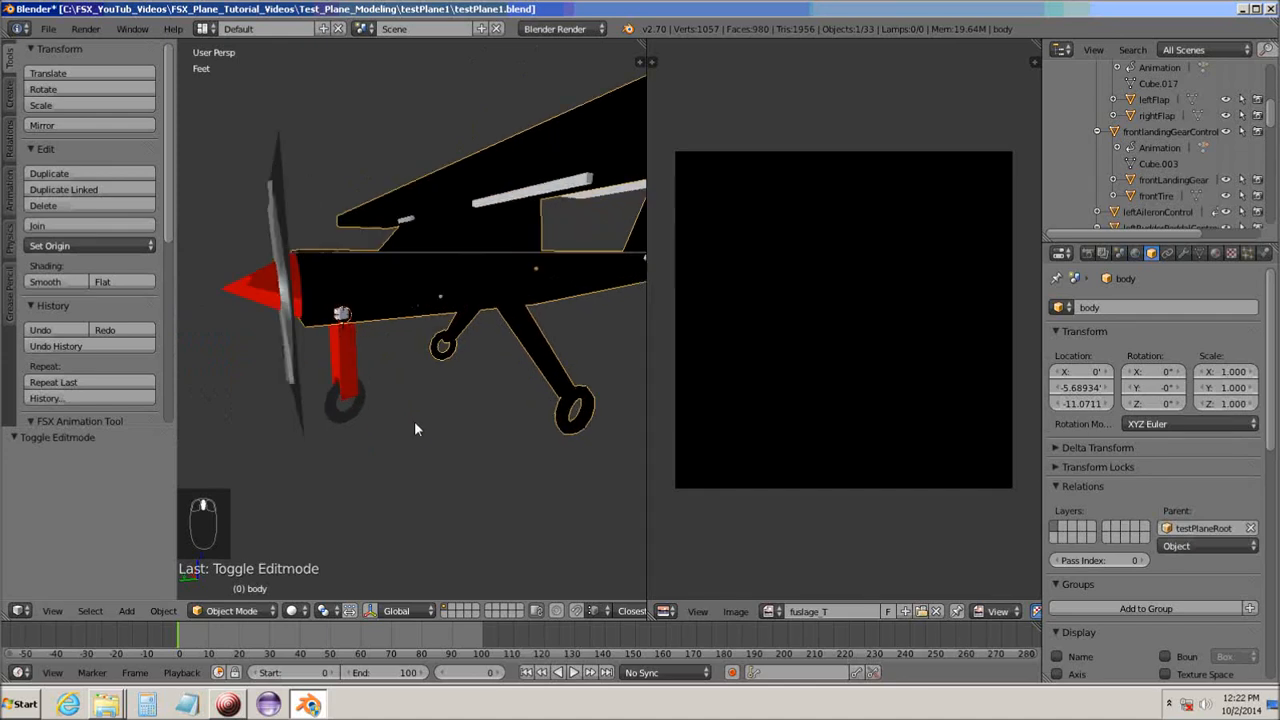
{"action": "left_click", "coordinate": [340, 346], "text": "shift"}
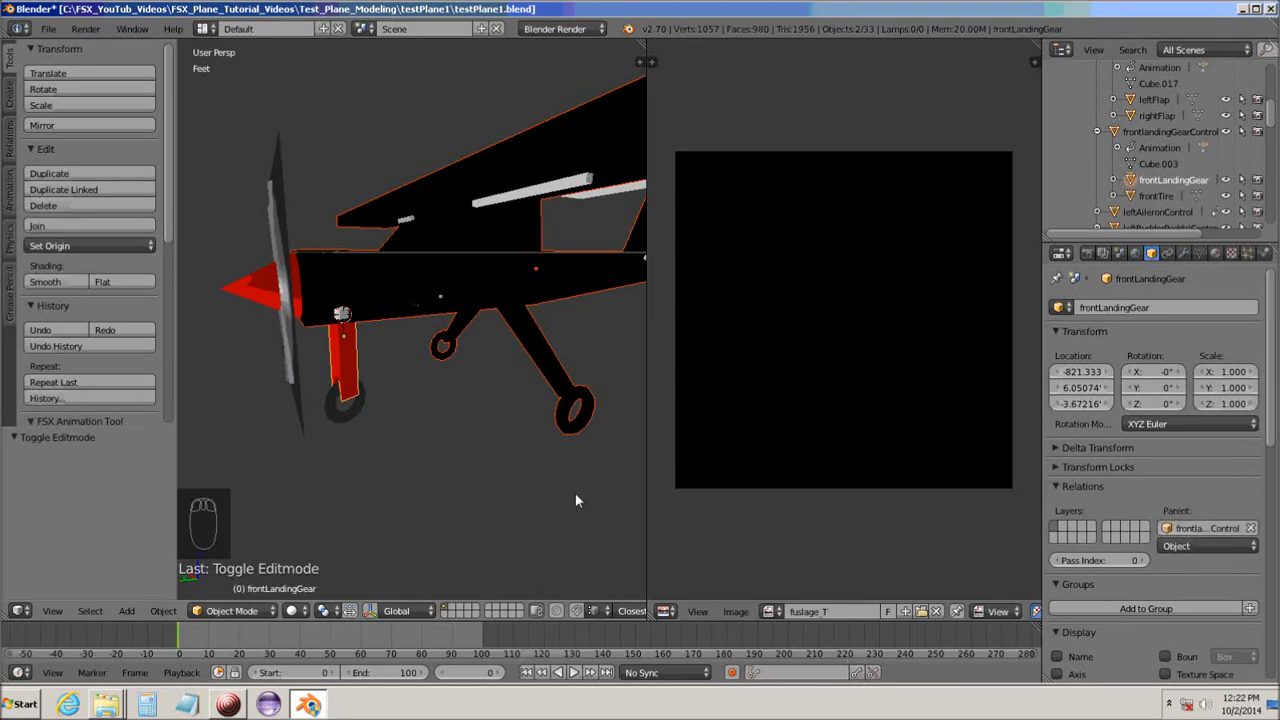
{"action": "key", "text": "Tab"}
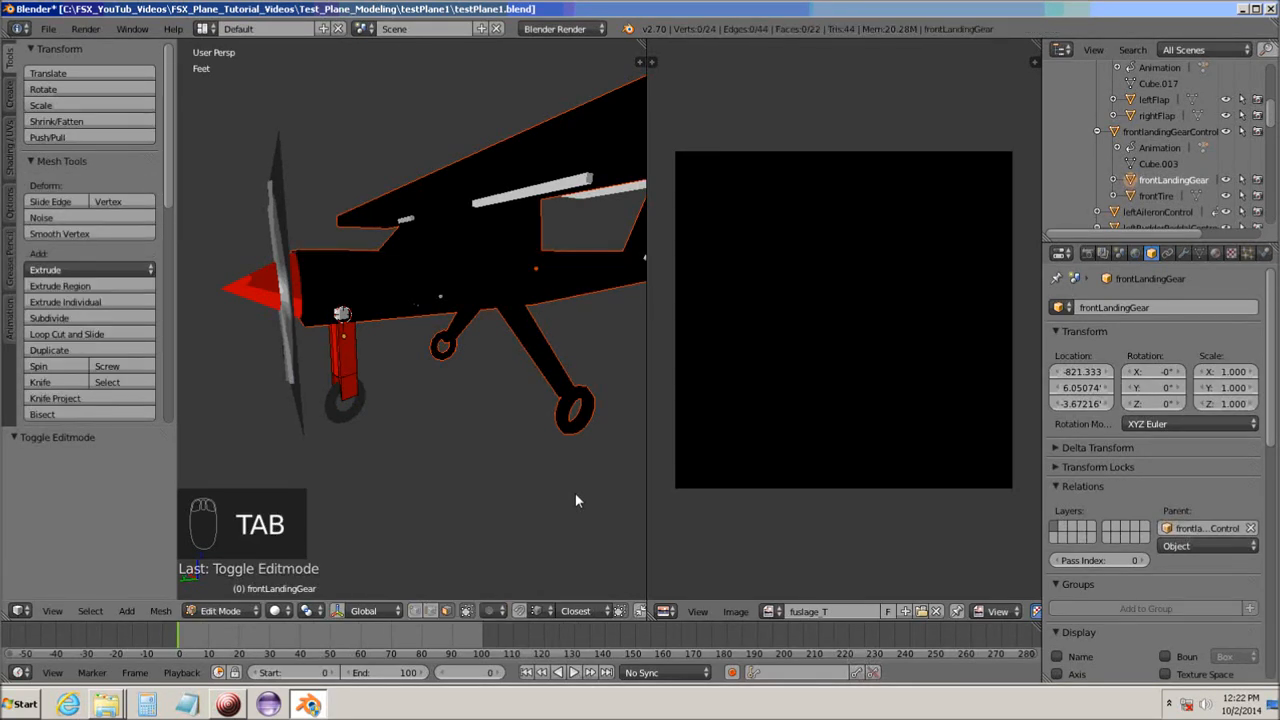
{"action": "key", "text": "a"}
{"action": "key", "text": "a"}
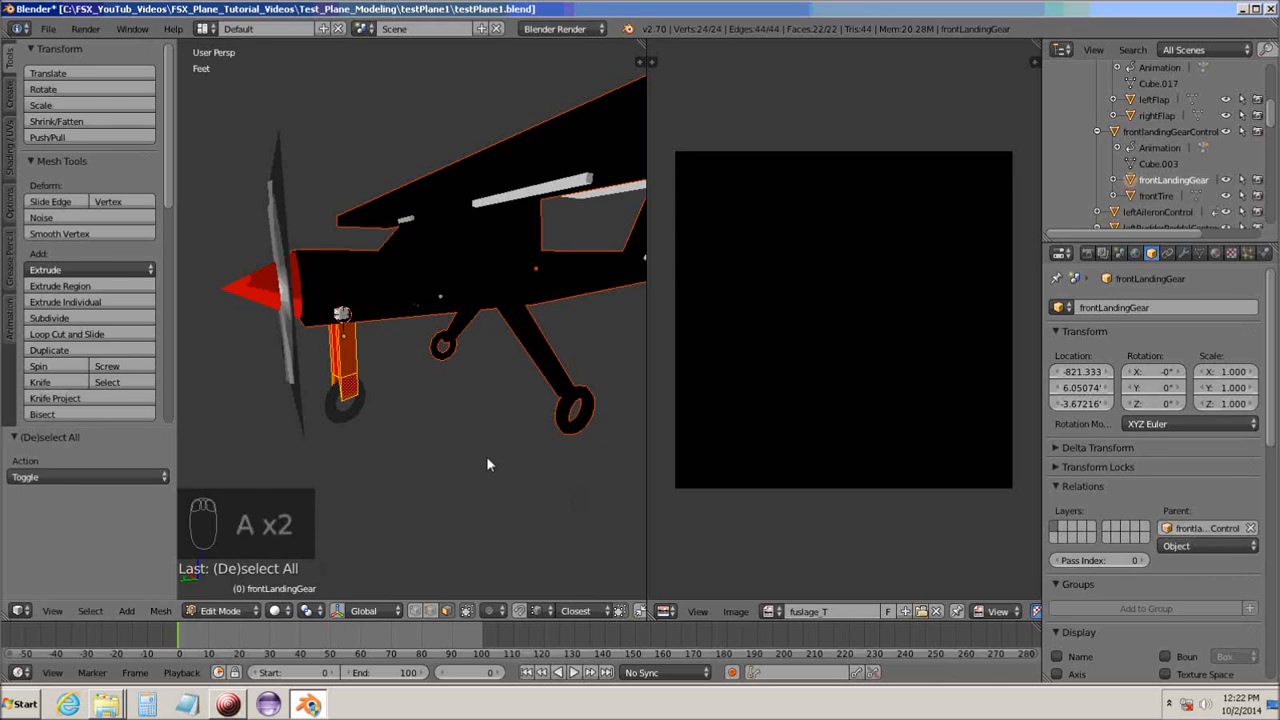
Unwrap the front landing gear using Smart UV Project with an island margin of 0.10 and assign it the fuslage_T image.
{"action": "key", "text": "u"}
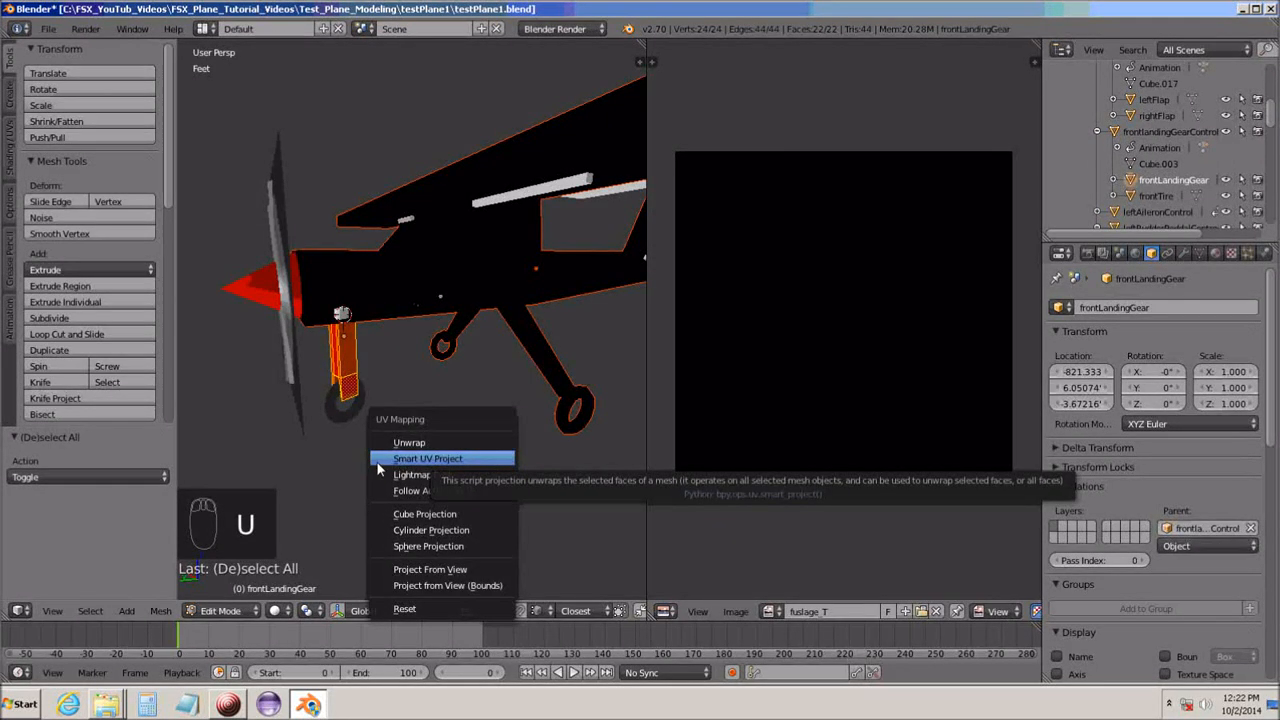
{"action": "left_click", "coordinate": [455, 459]}
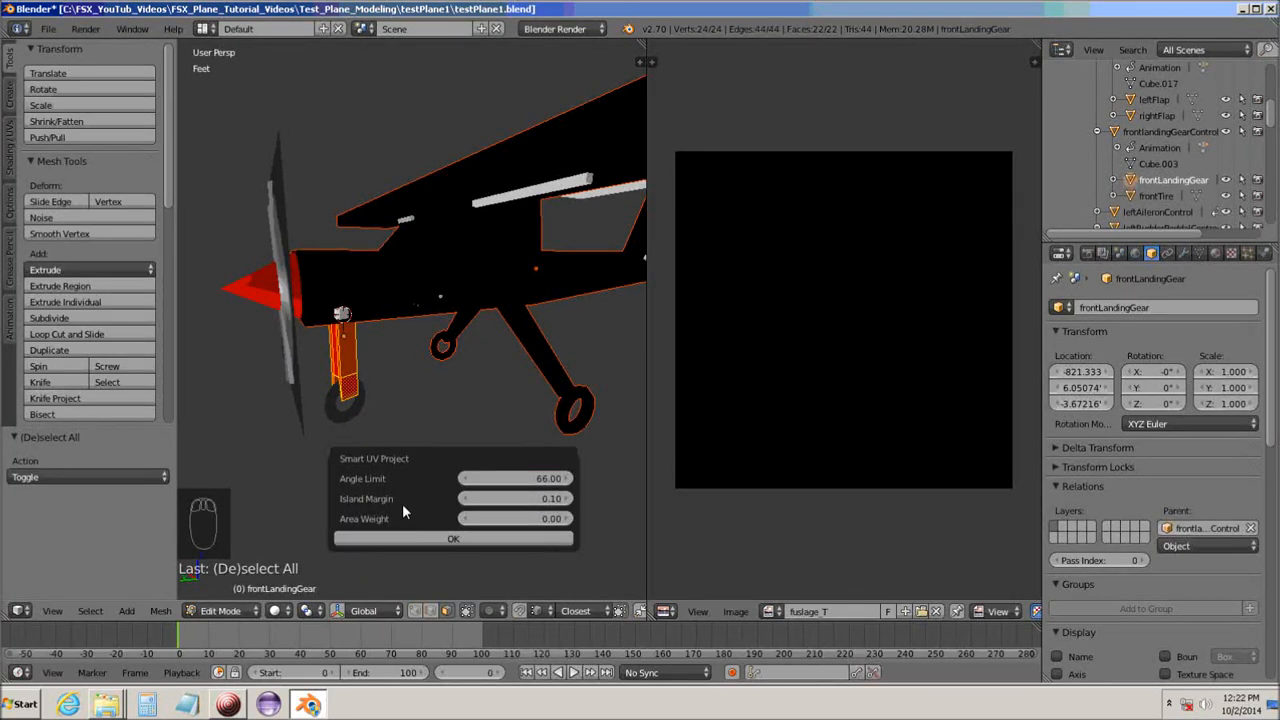
{"action": "left_click", "coordinate": [454, 540]}
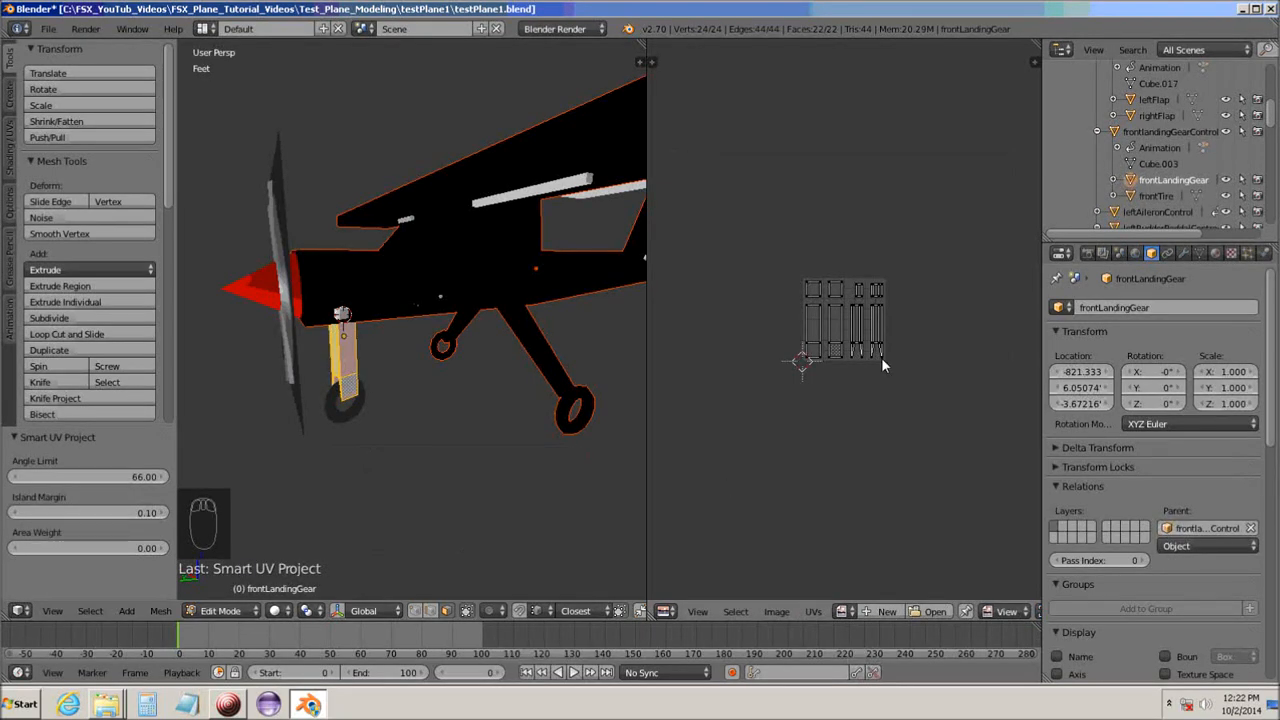
{"action": "left_click", "coordinate": [843, 612]}
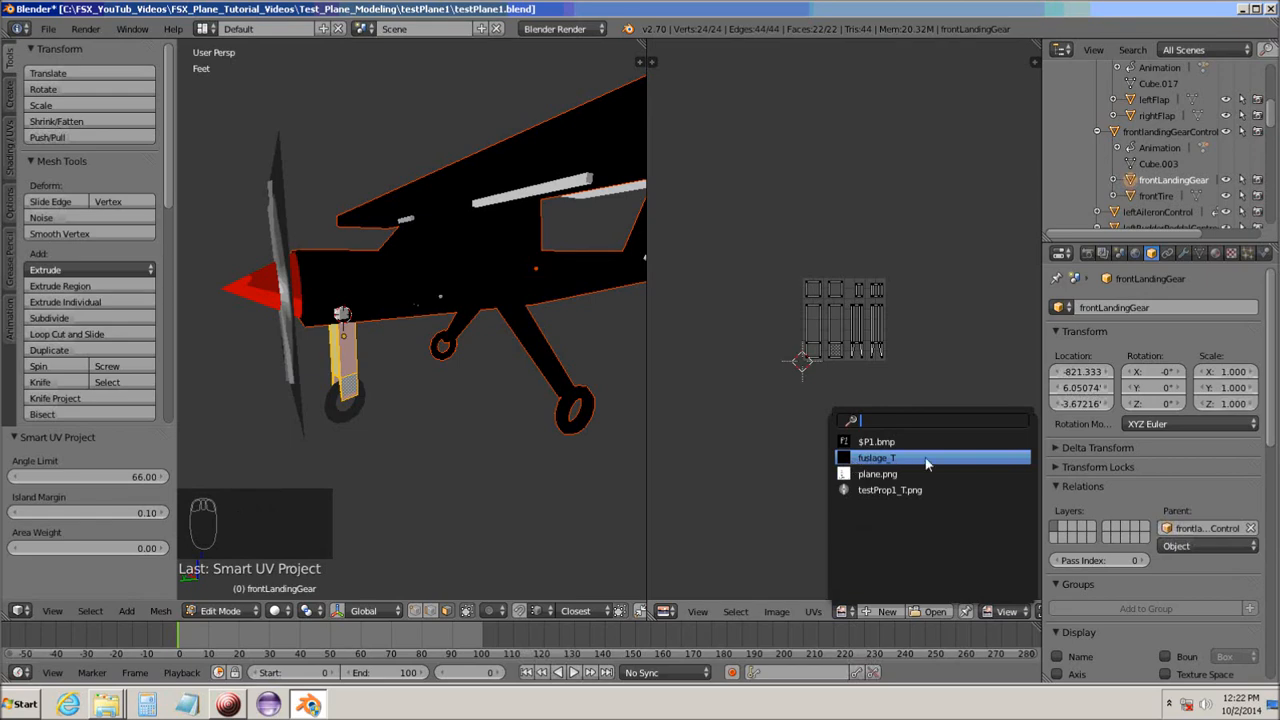
{"action": "left_click", "coordinate": [845, 459]}
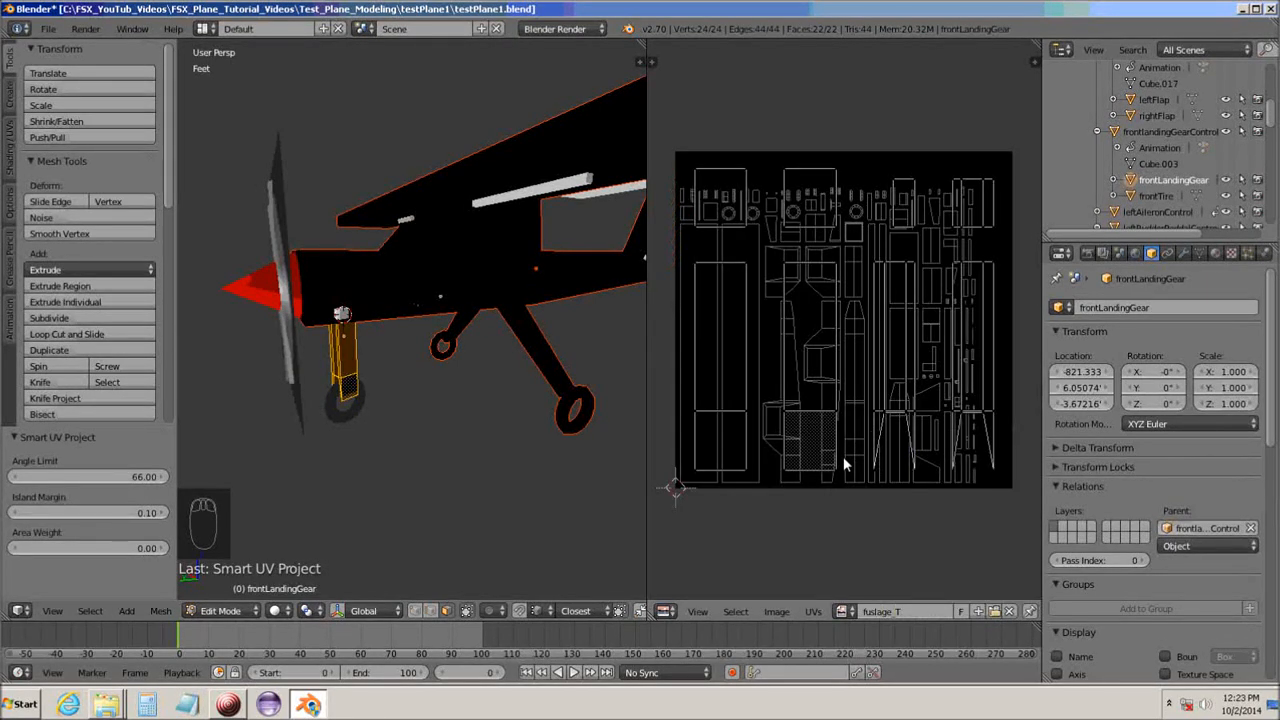
Select all of the front landing gear's UVs and scale them down to about 0.109.
{"action": "scroll", "coordinate": [843, 456], "scroll_direction": "down", "scroll_amount": 2}
{"action": "scroll", "coordinate": [843, 456], "scroll_direction": "up", "scroll_amount": 1}
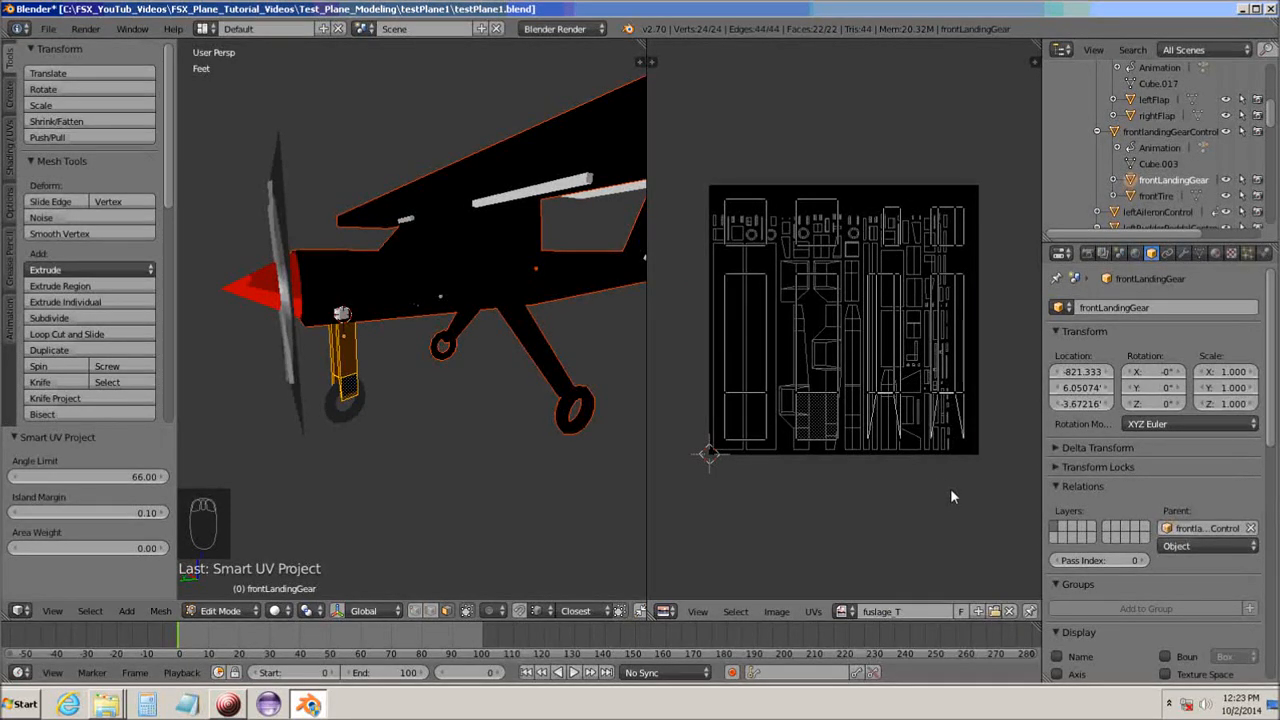
{"action": "key", "text": "a"}
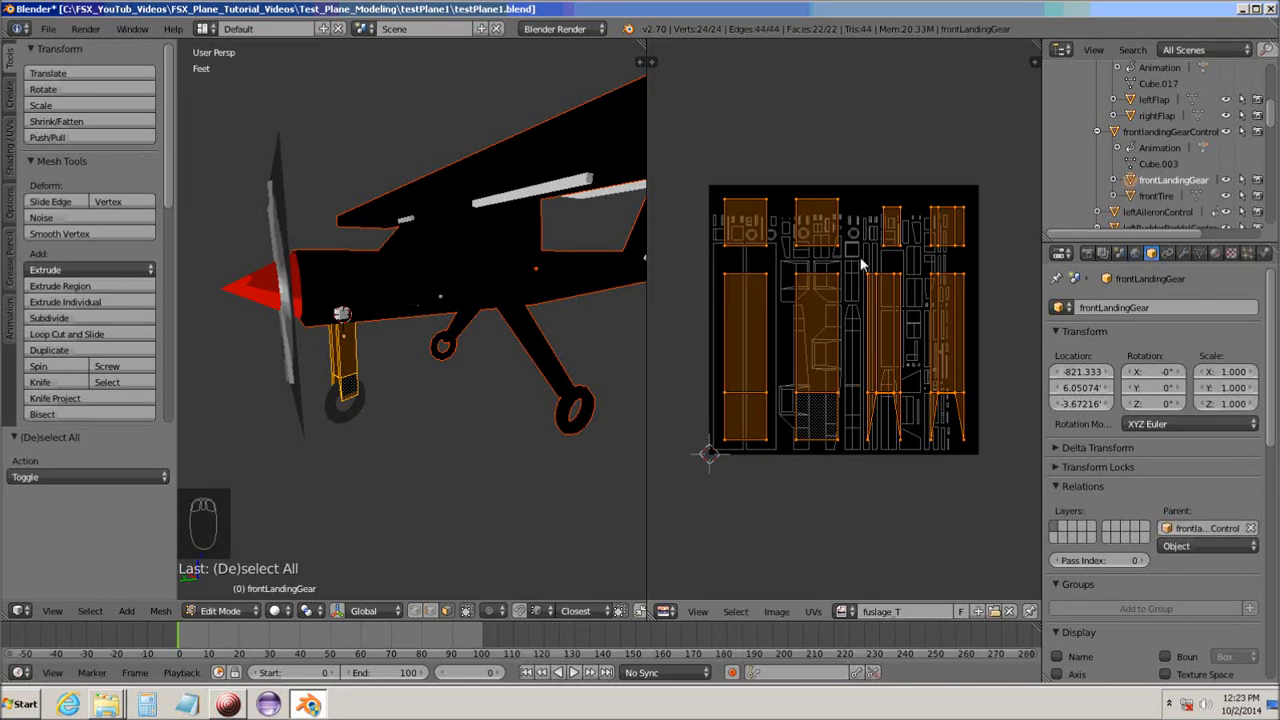
{"action": "key", "text": "s"}
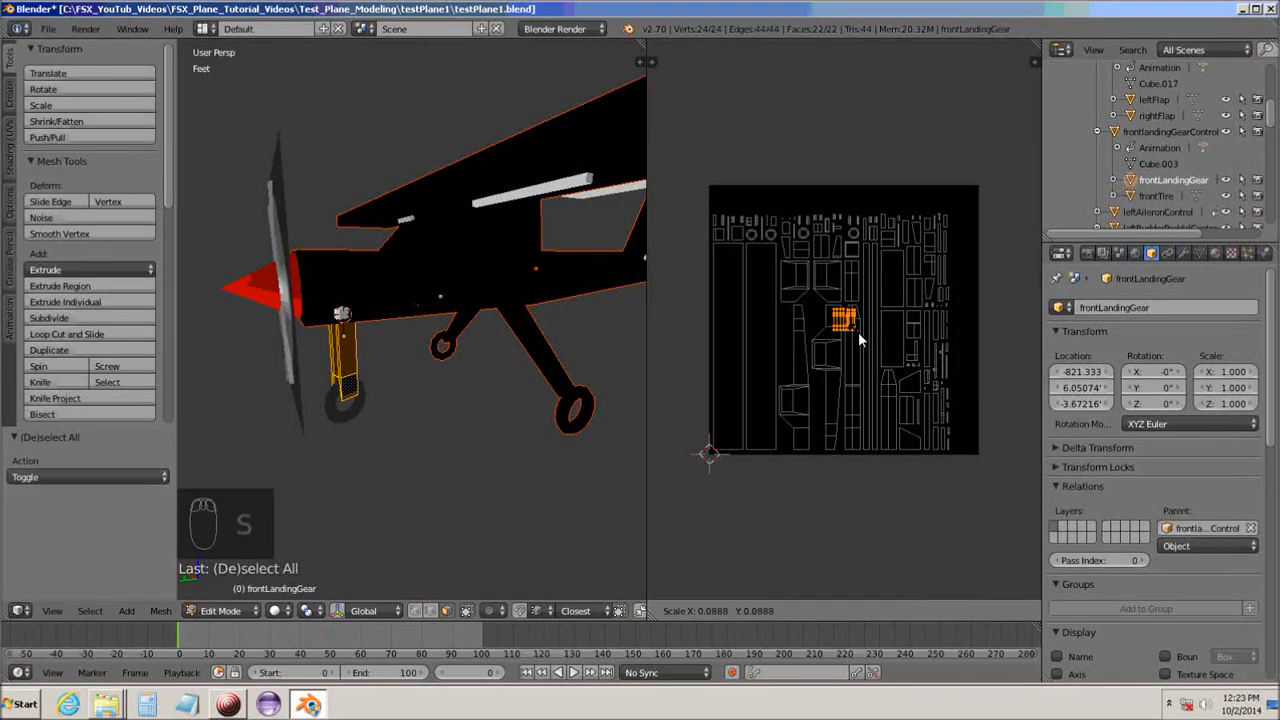
{"action": "left_click", "coordinate": [861, 341]}
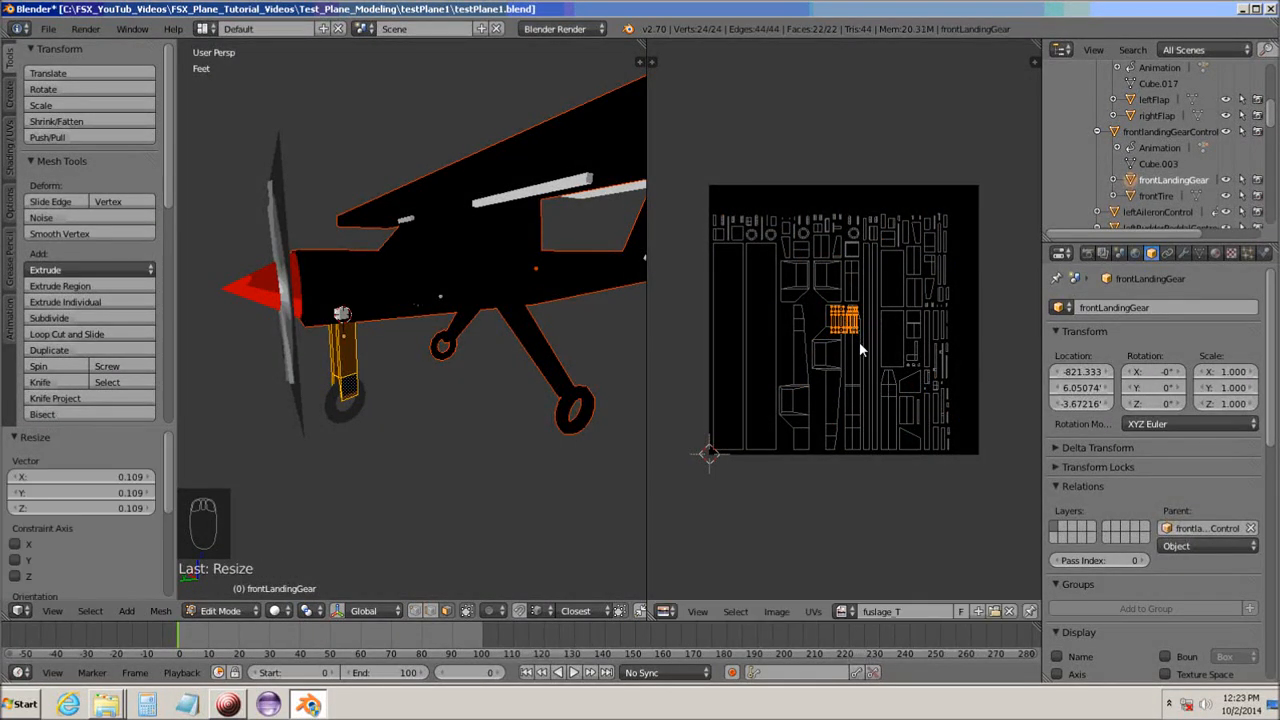
Move the landing gear UVs into the empty upper-left corner of the fuslage_T image, above the body's islands.
{"action": "scroll", "coordinate": [859, 341], "scroll_direction": "up", "scroll_amount": 3}
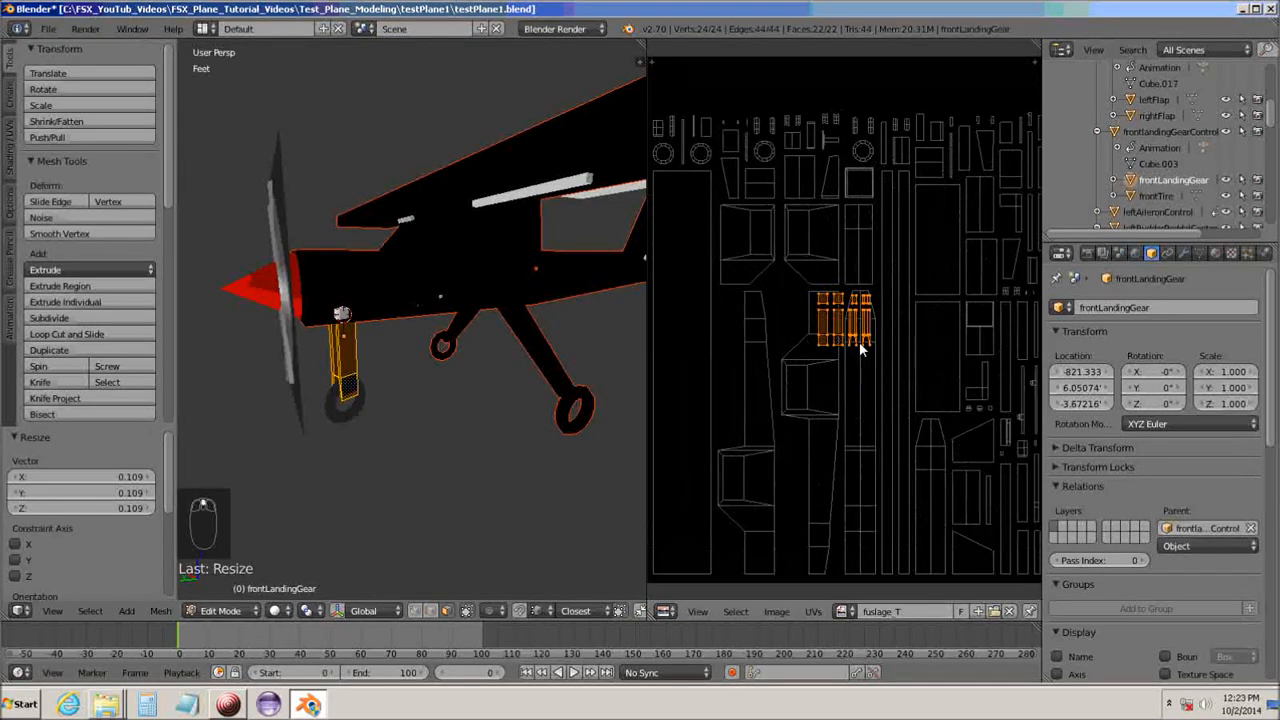
{"action": "middle_click_drag", "start_coordinate": [815, 450], "coordinate": [915, 519]}
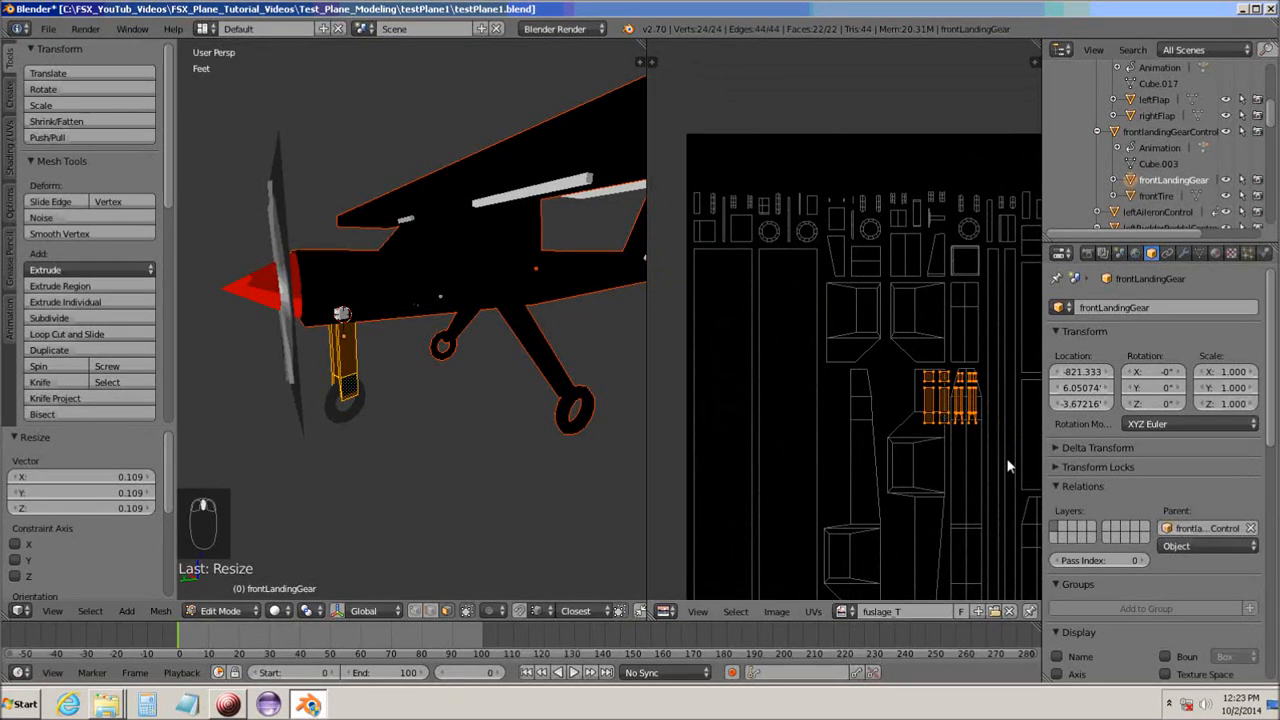
{"action": "key", "text": "g"}
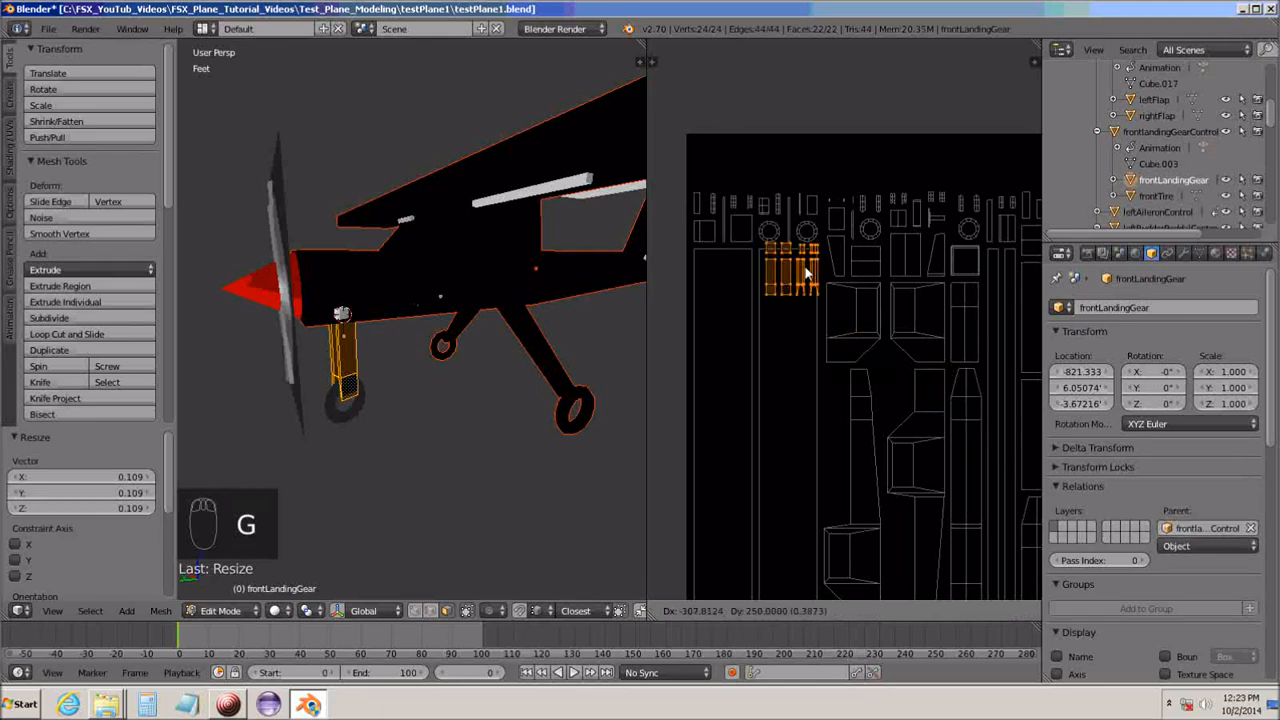
{"action": "left_click", "coordinate": [763, 232]}
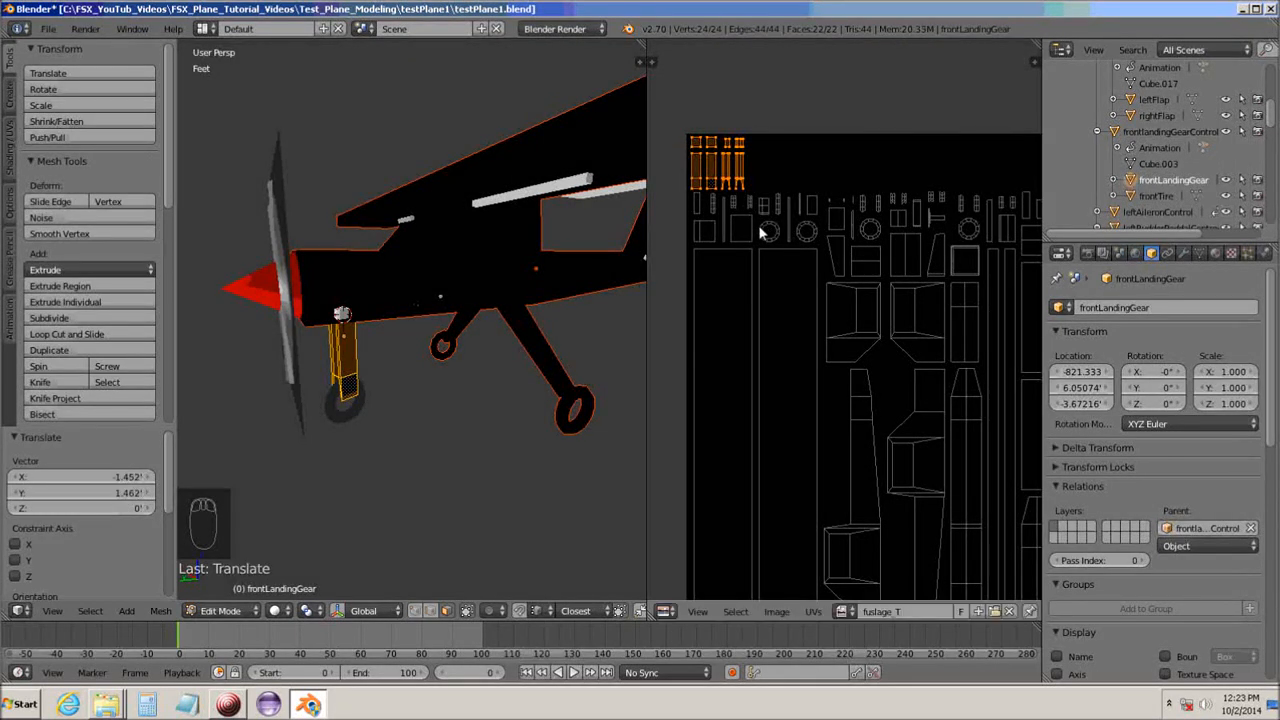
{"action": "scroll", "coordinate": [801, 145], "scroll_direction": "up", "scroll_amount": 4}
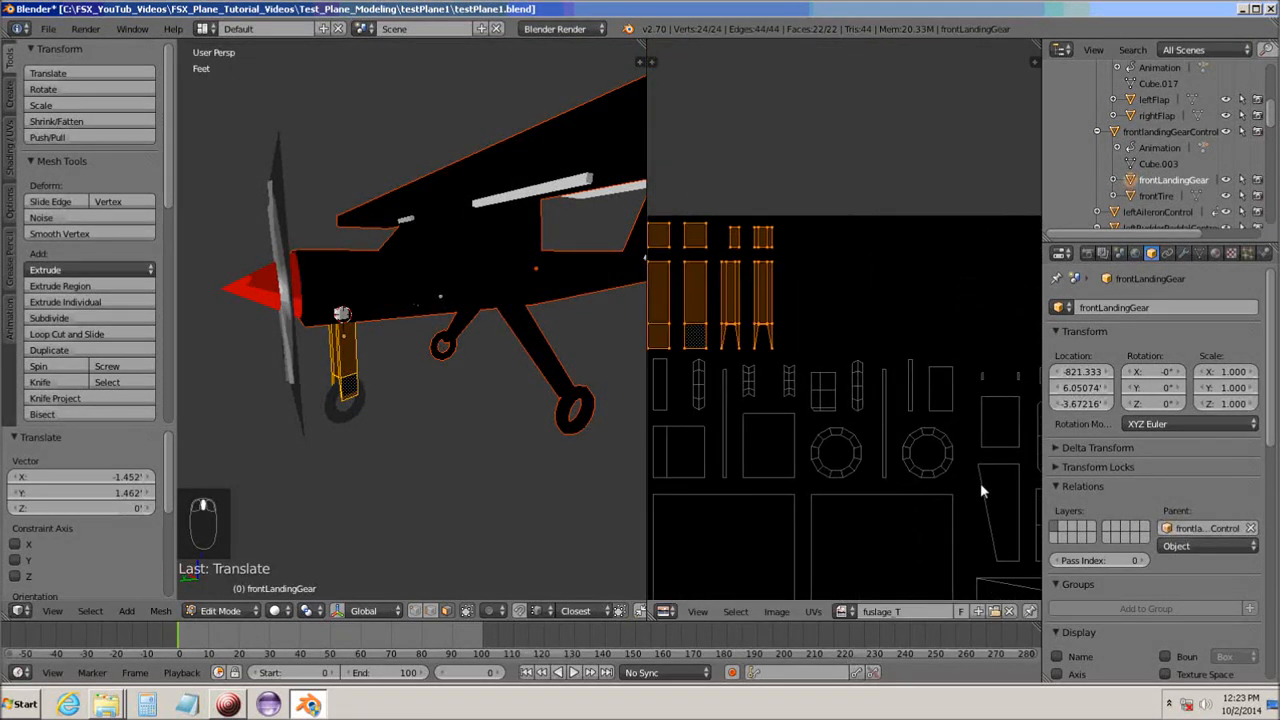
{"action": "scroll", "coordinate": [858, 417], "scroll_direction": "up", "scroll_amount": 3}
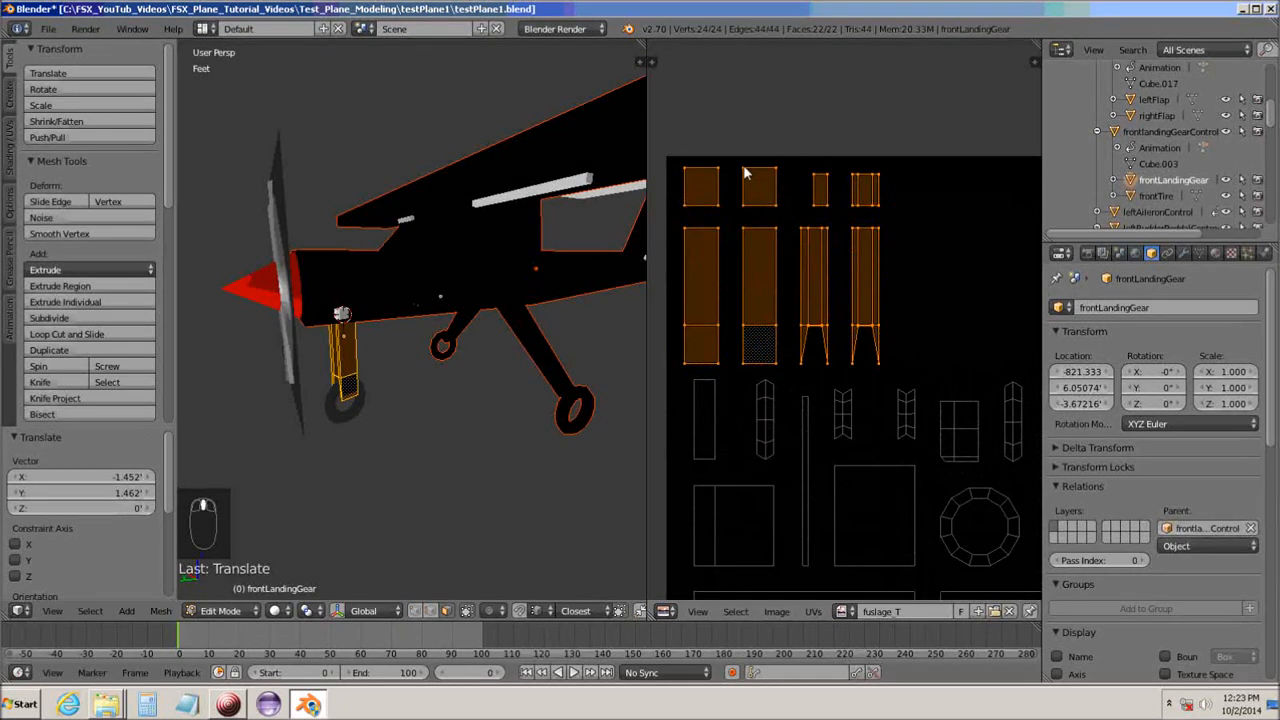
Deselect the front landing gear's mesh and return to Object Mode.
{"action": "scroll", "coordinate": [786, 380], "scroll_direction": "down", "scroll_amount": 7}
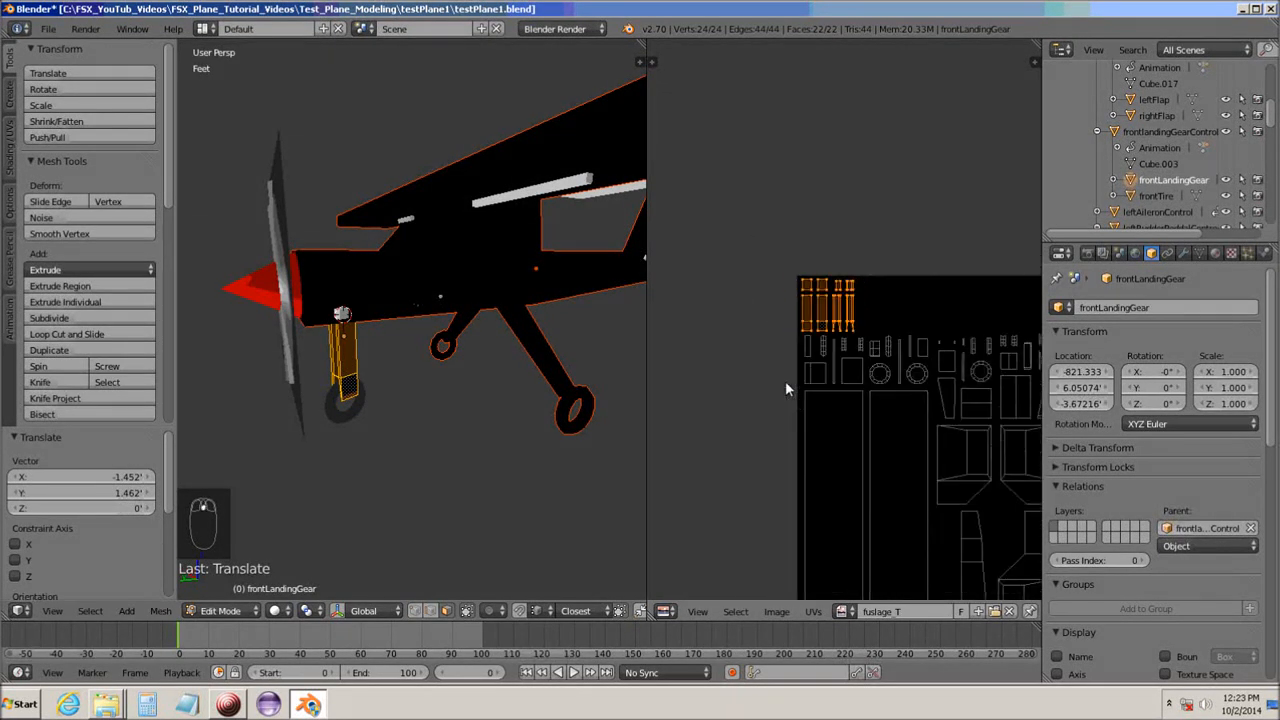
{"action": "middle_click_drag", "start_coordinate": [789, 270], "coordinate": [831, 332]}
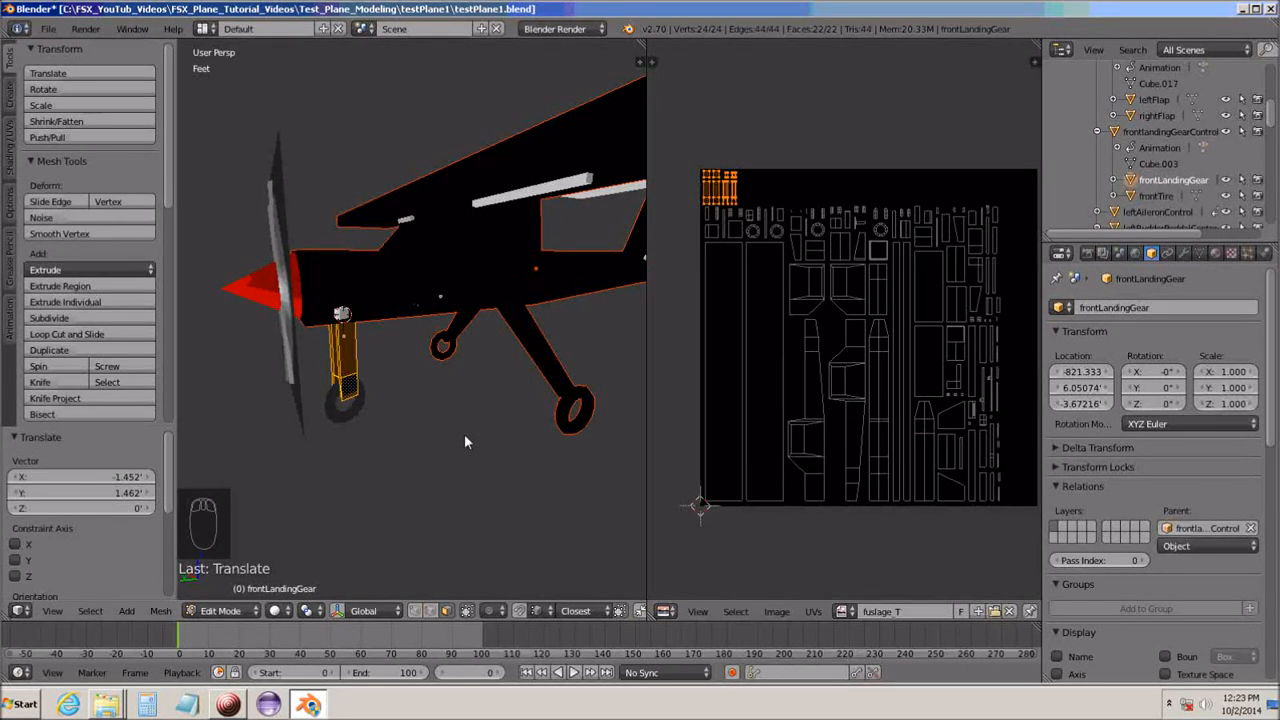
{"action": "key", "text": "a"}
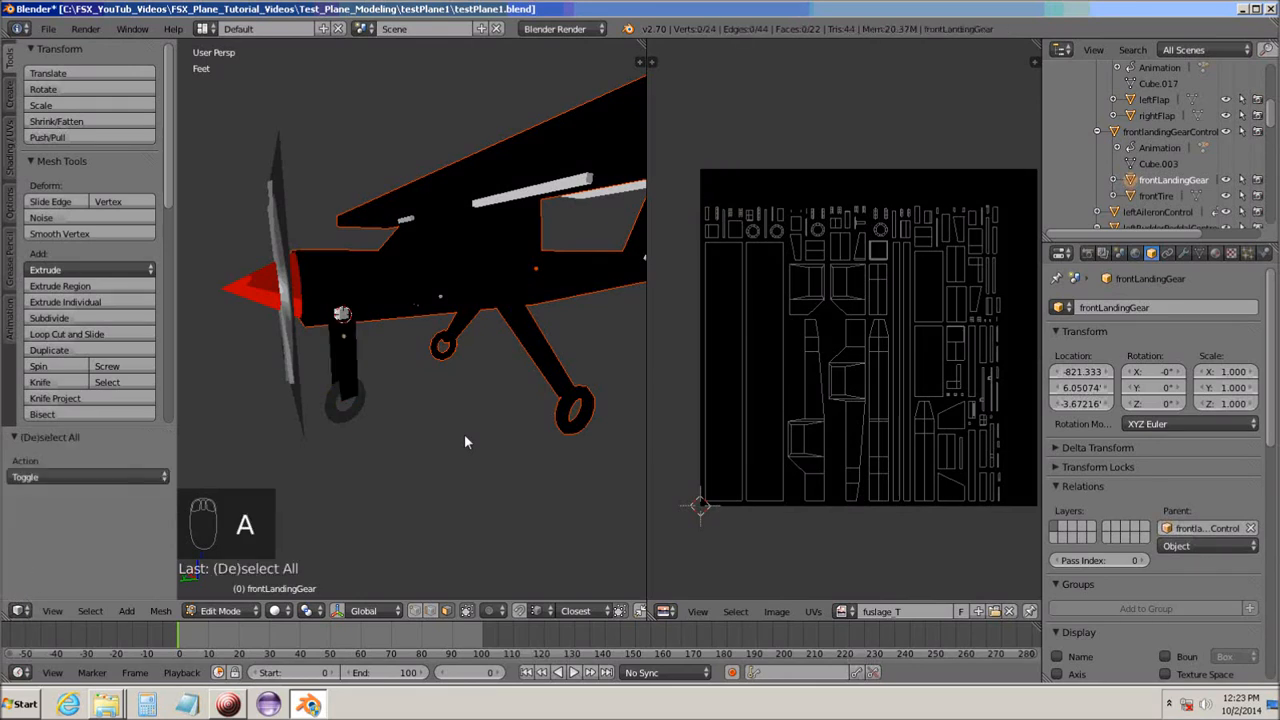
{"action": "key", "text": "Tab"}
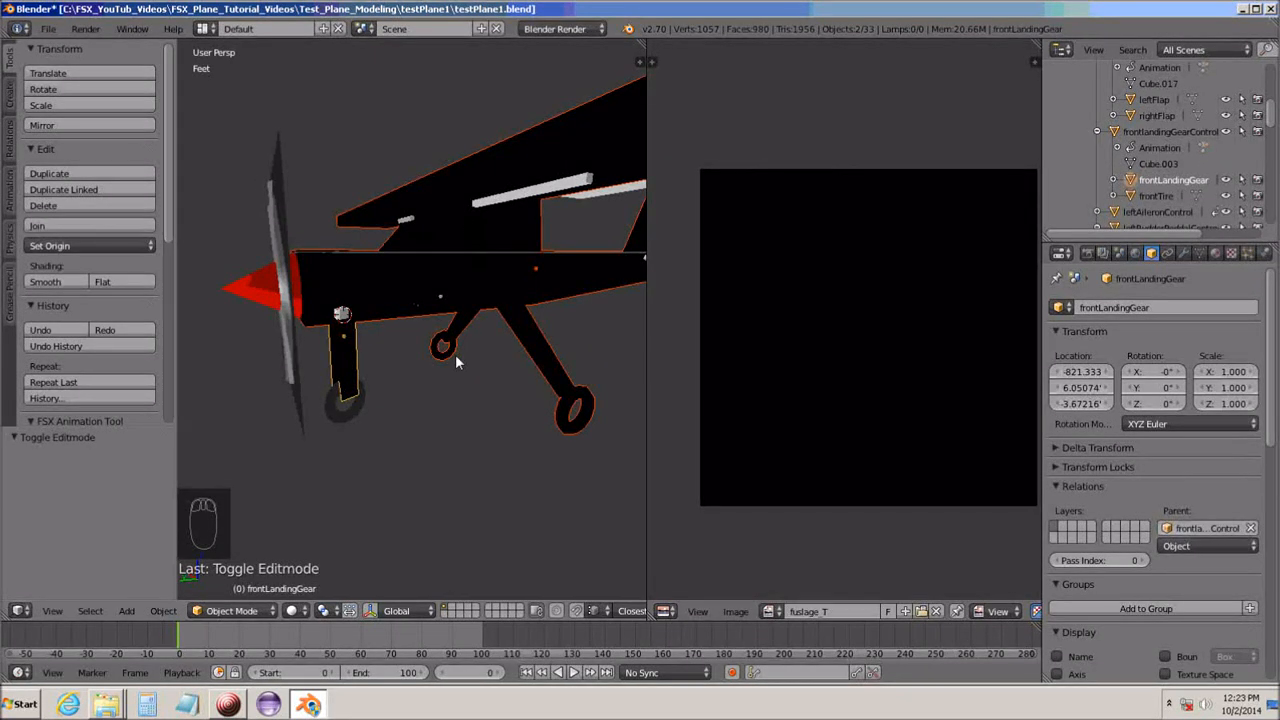
Add the front tire to the object selection and select its entire mesh in Edit Mode.
{"action": "right_click", "coordinate": [338, 418], "text": "shift"}
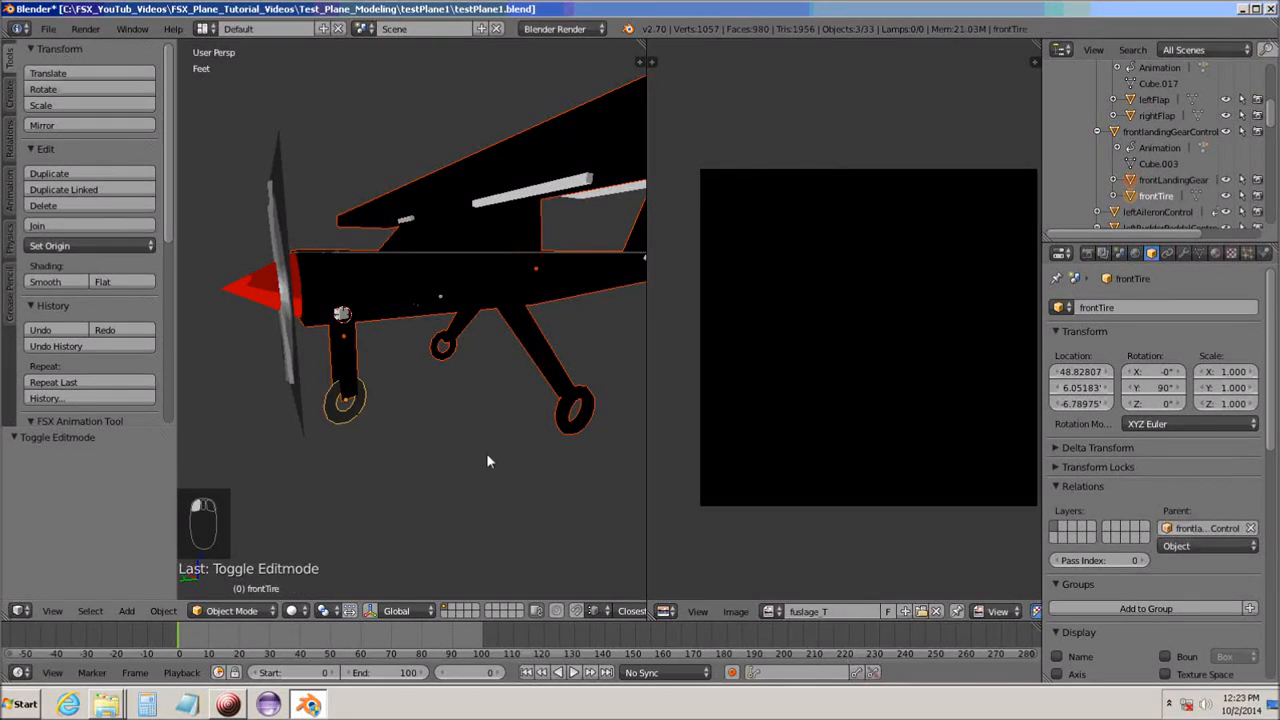
{"action": "key", "text": "Tab"}
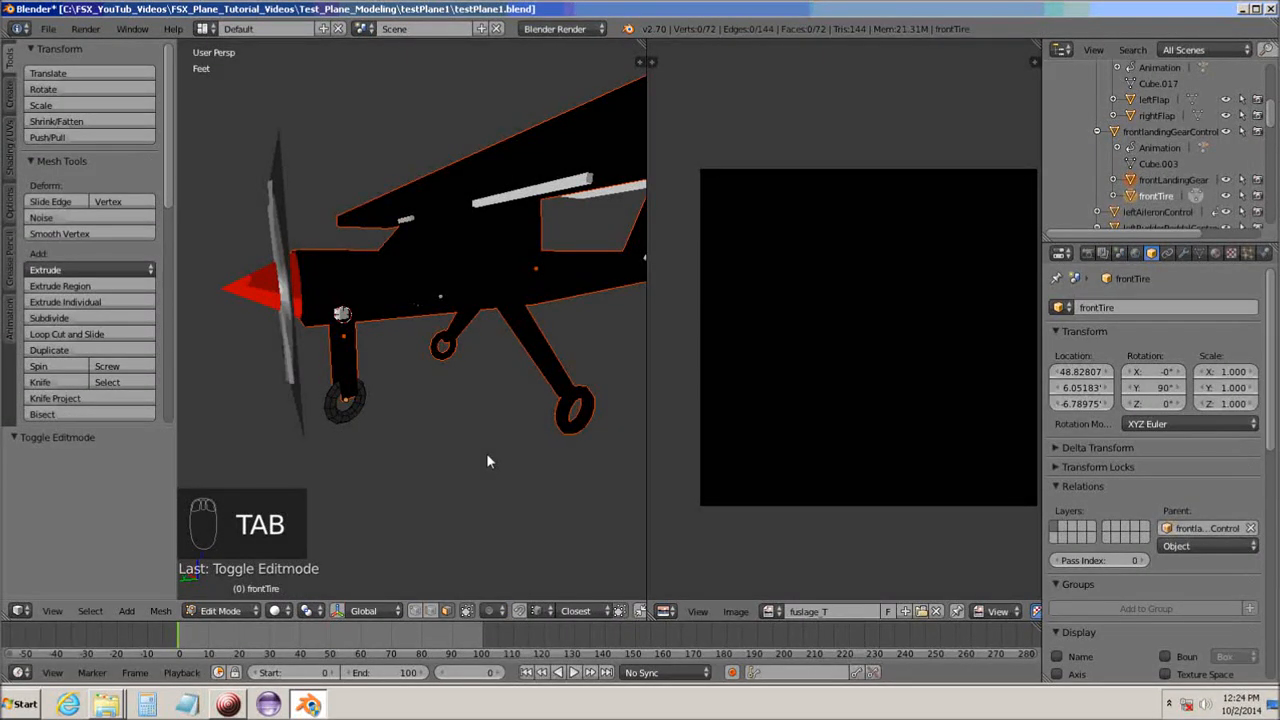
{"action": "key", "text": "a"}
{"action": "key", "text": "a"}
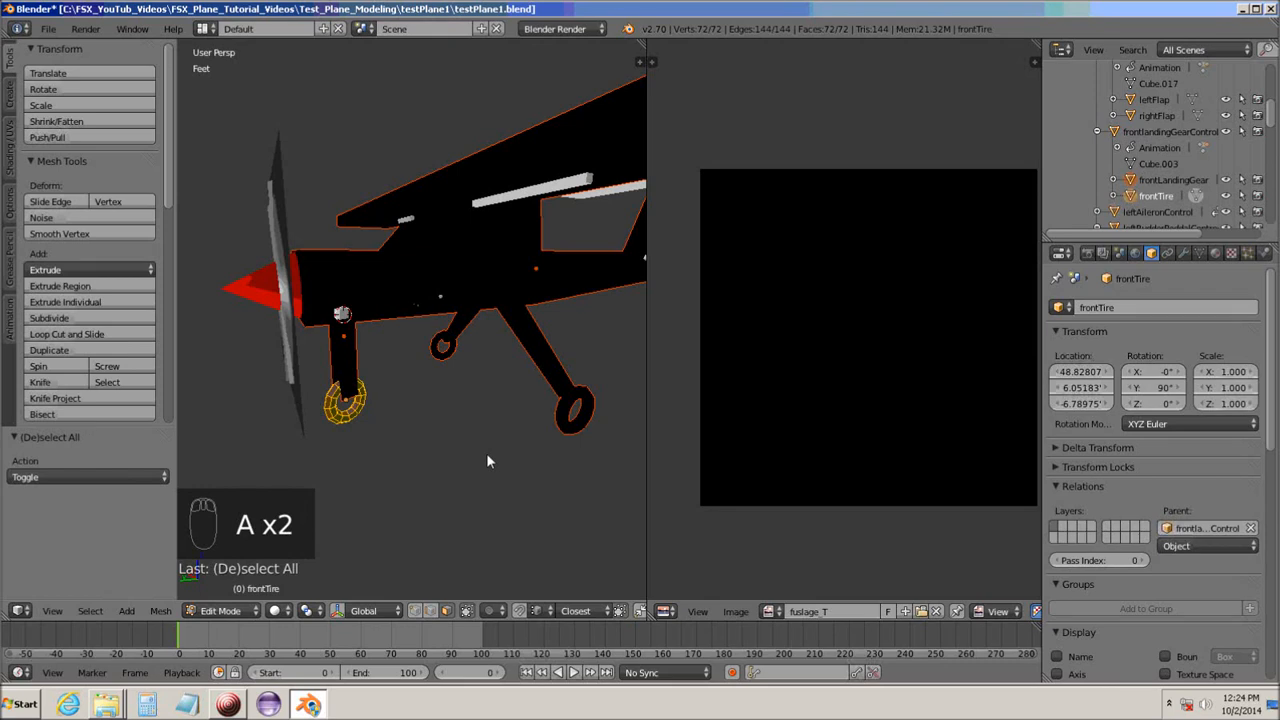
Unwrap the front tire using Smart UV Project with an island margin of 0.10 and assign it the fuslage_T image.
{"action": "key", "text": "u"}
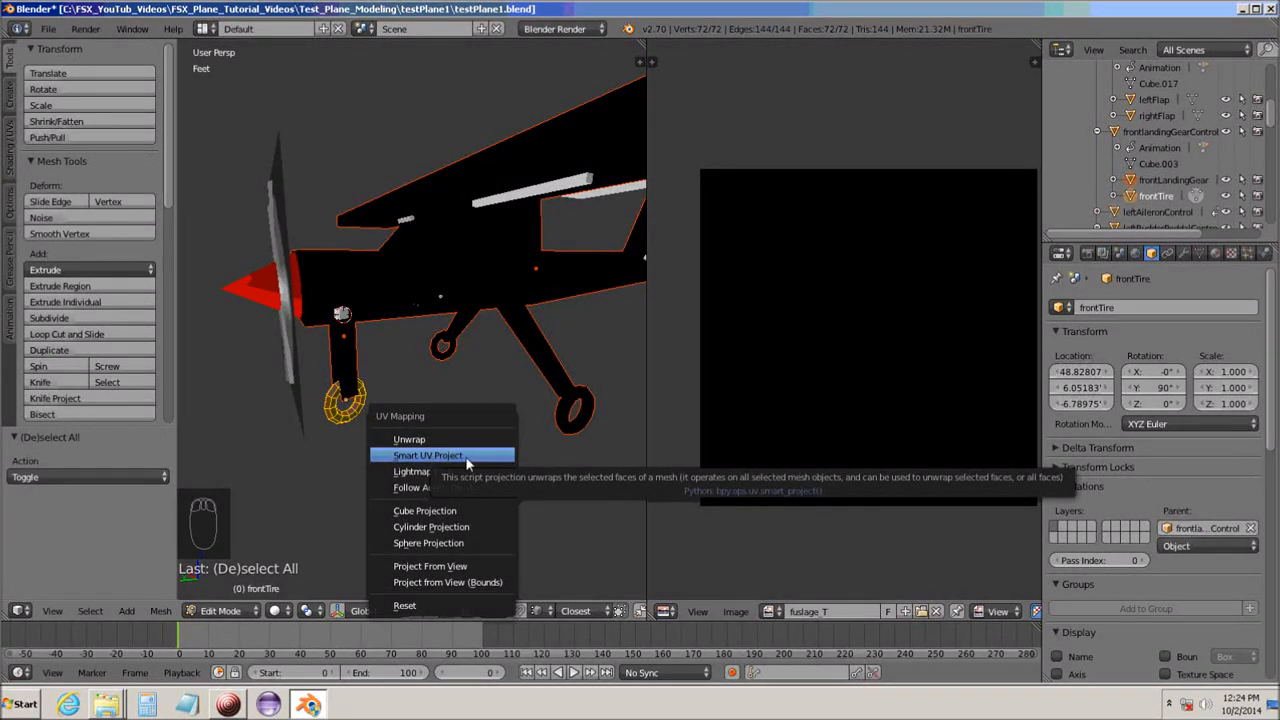
{"action": "left_click", "coordinate": [427, 460]}
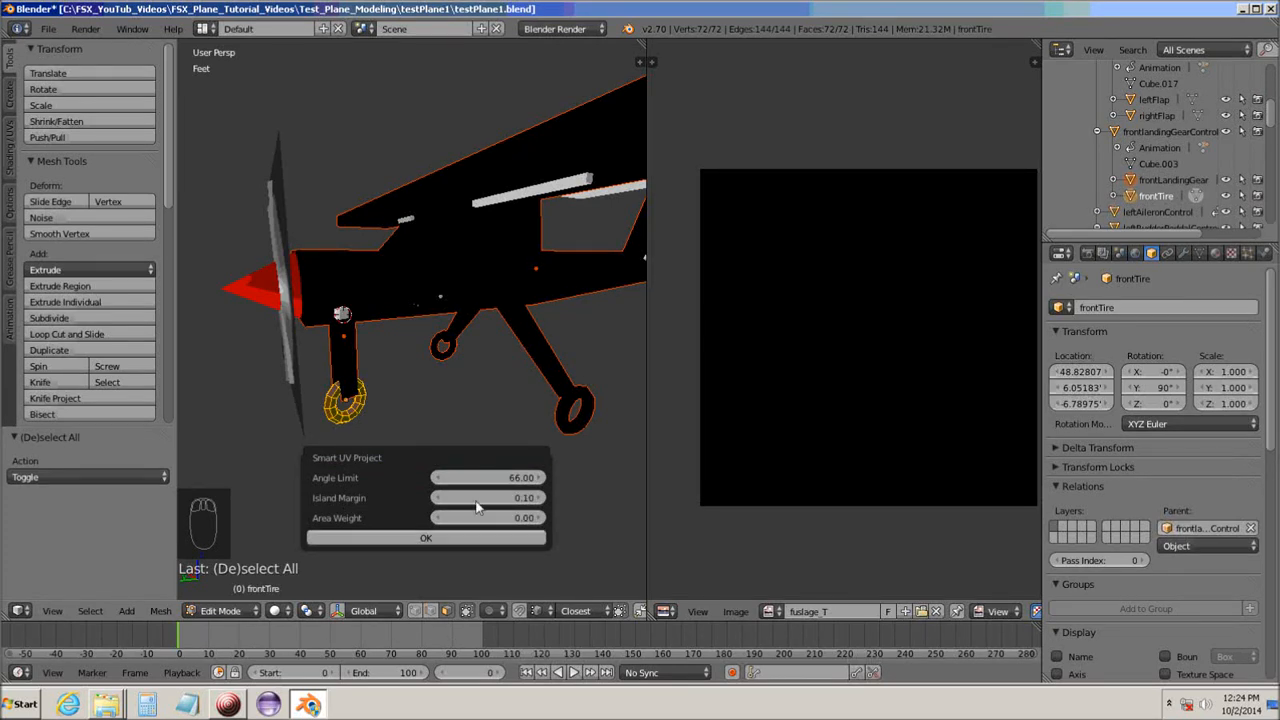
{"action": "left_click", "coordinate": [420, 538]}
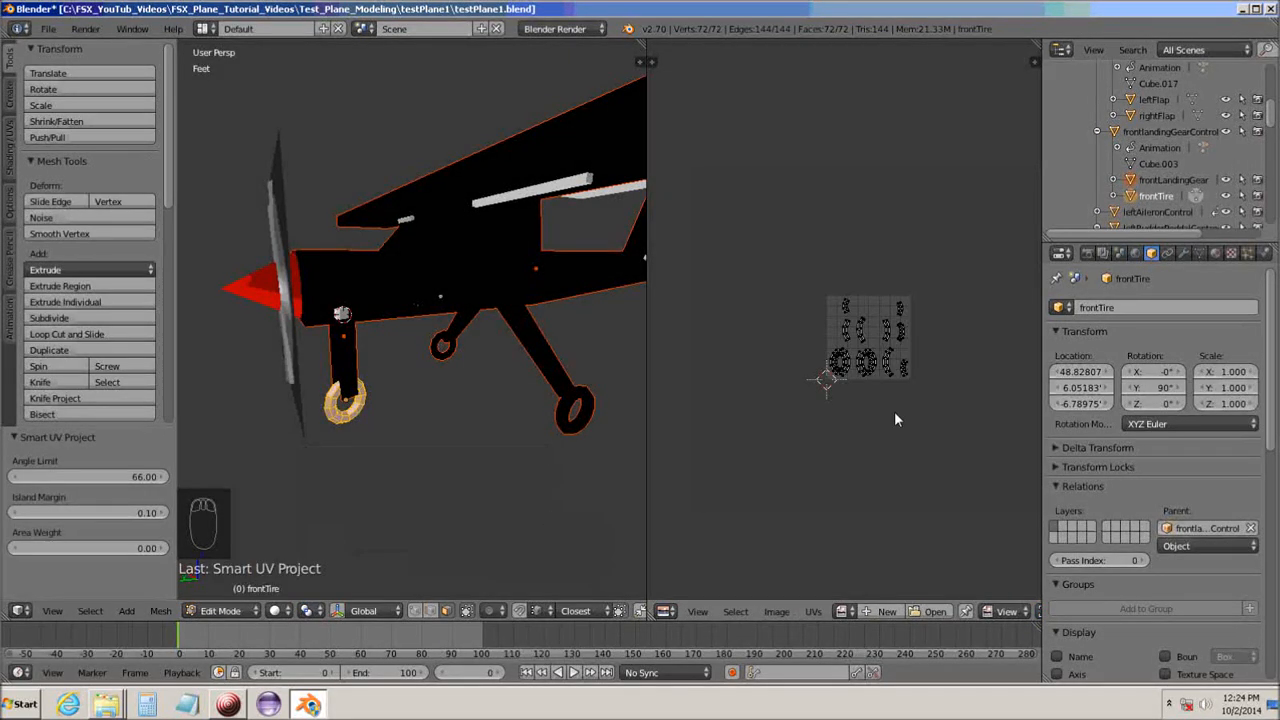
{"action": "scroll", "coordinate": [863, 370], "scroll_direction": "up", "scroll_amount": 3}
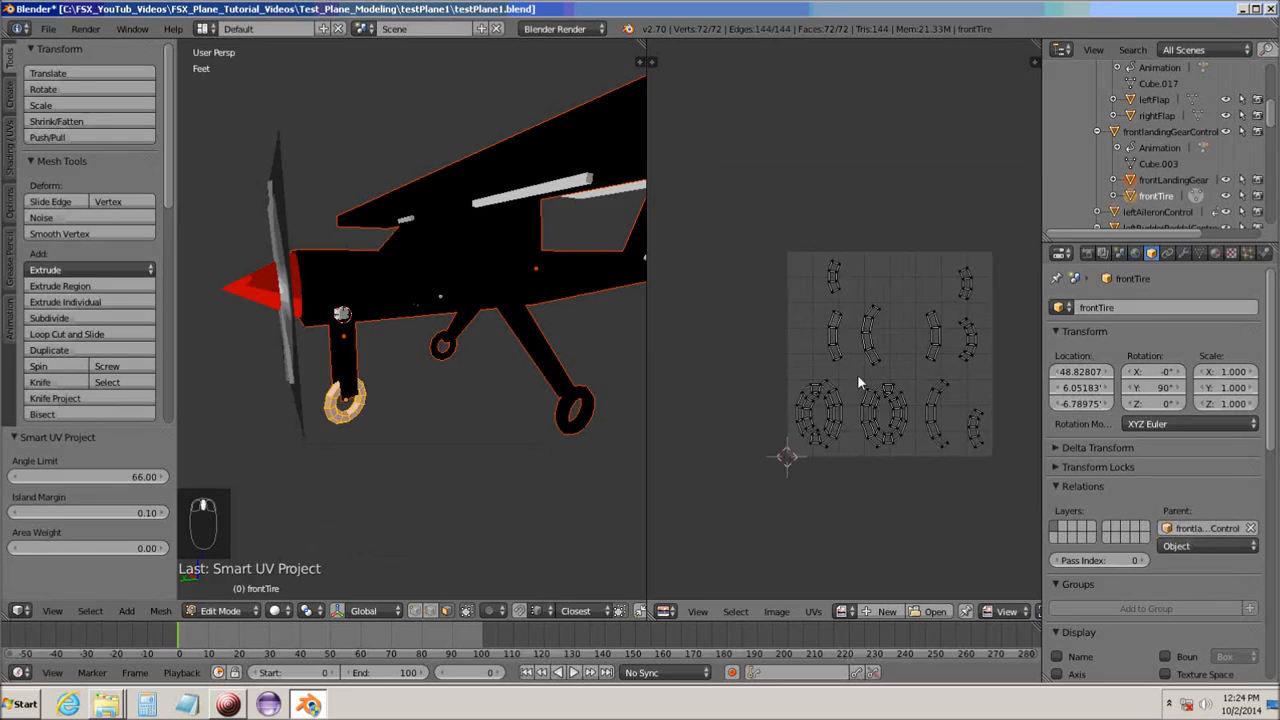
{"action": "middle_click_drag", "start_coordinate": [857, 383], "coordinate": [800, 341]}
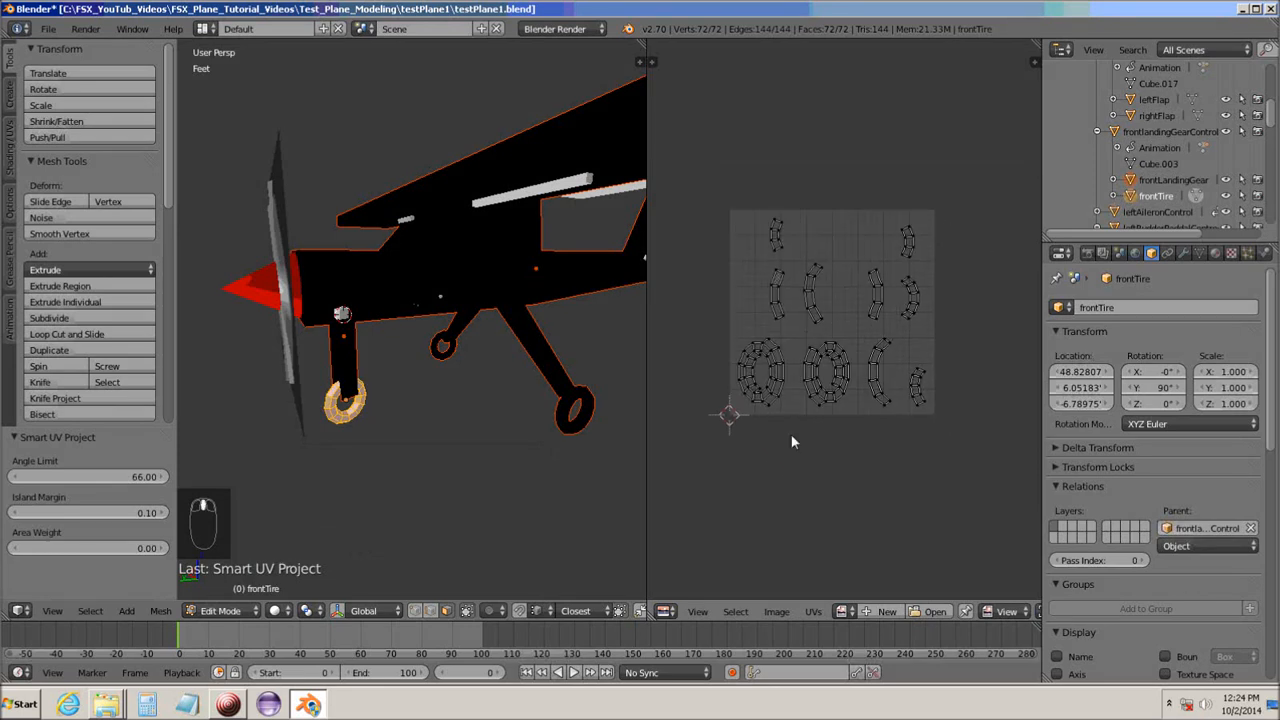
{"action": "left_click", "coordinate": [842, 612]}
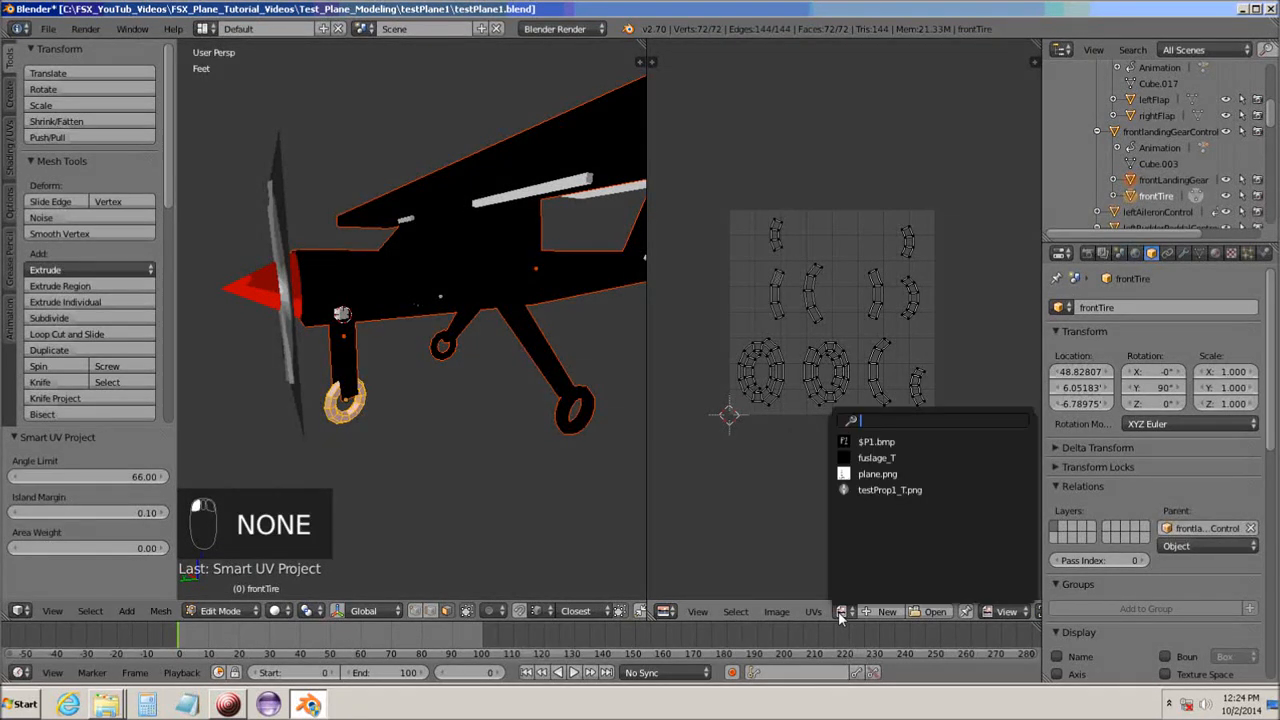
{"action": "left_click", "coordinate": [847, 461]}
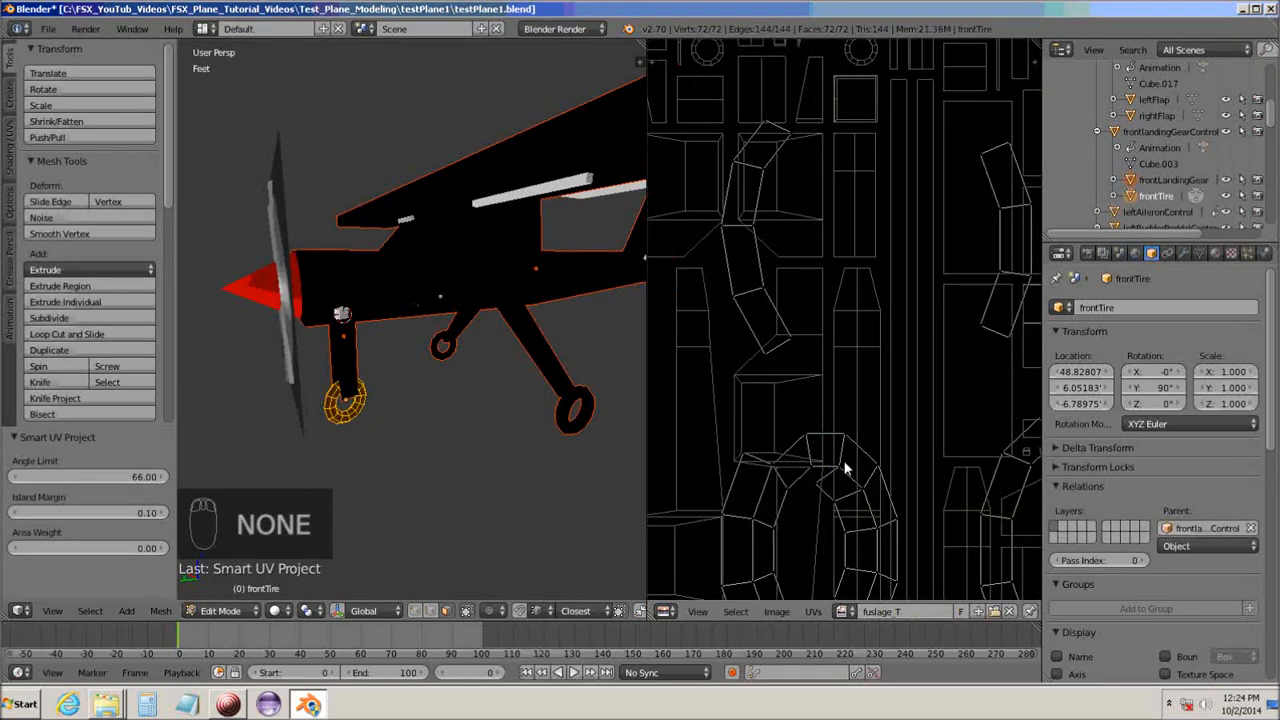
Select all of the front tire's UVs and scale them down to about 0.126.
{"action": "scroll", "coordinate": [844, 467], "scroll_direction": "down", "scroll_amount": 5}
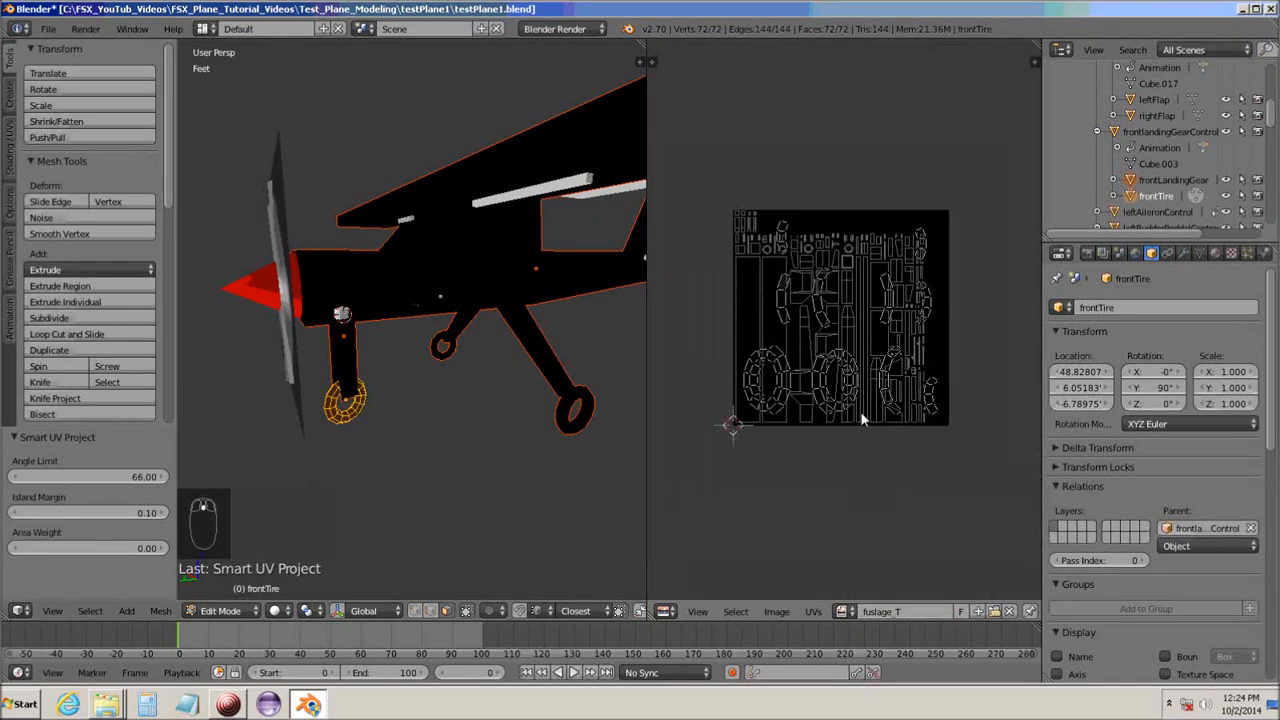
{"action": "key", "text": "a"}
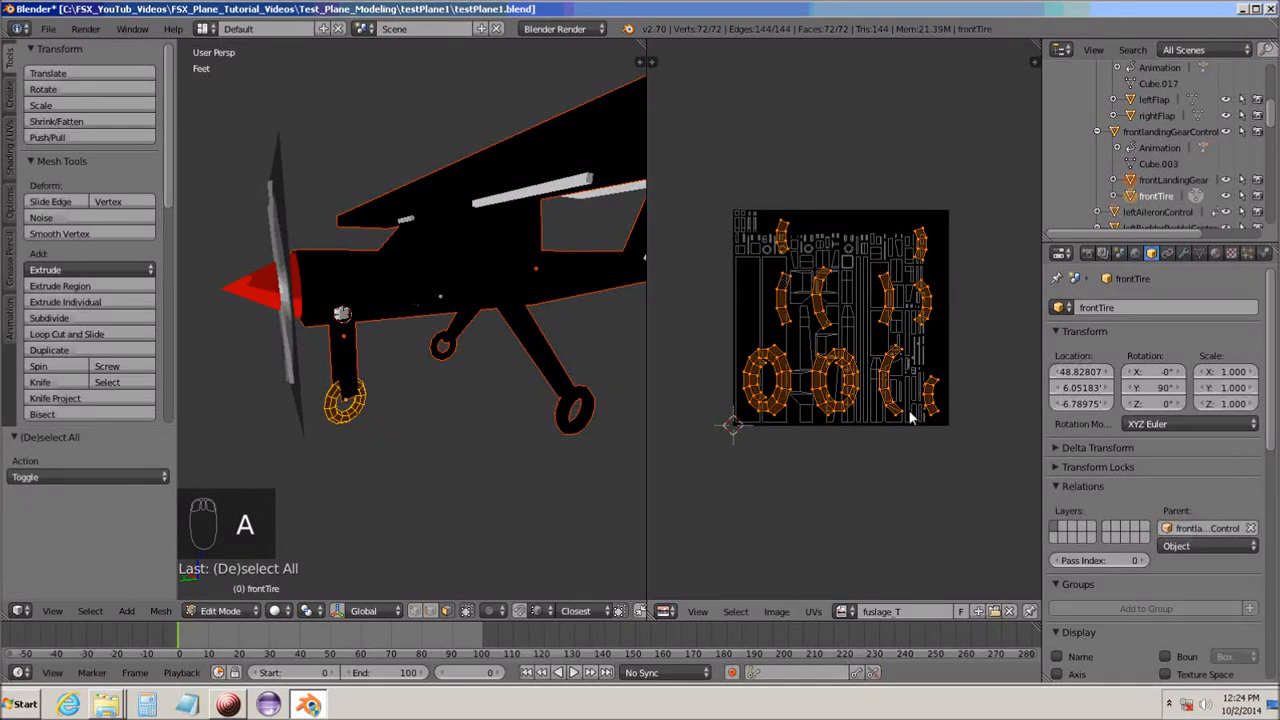
{"action": "key", "text": "s"}
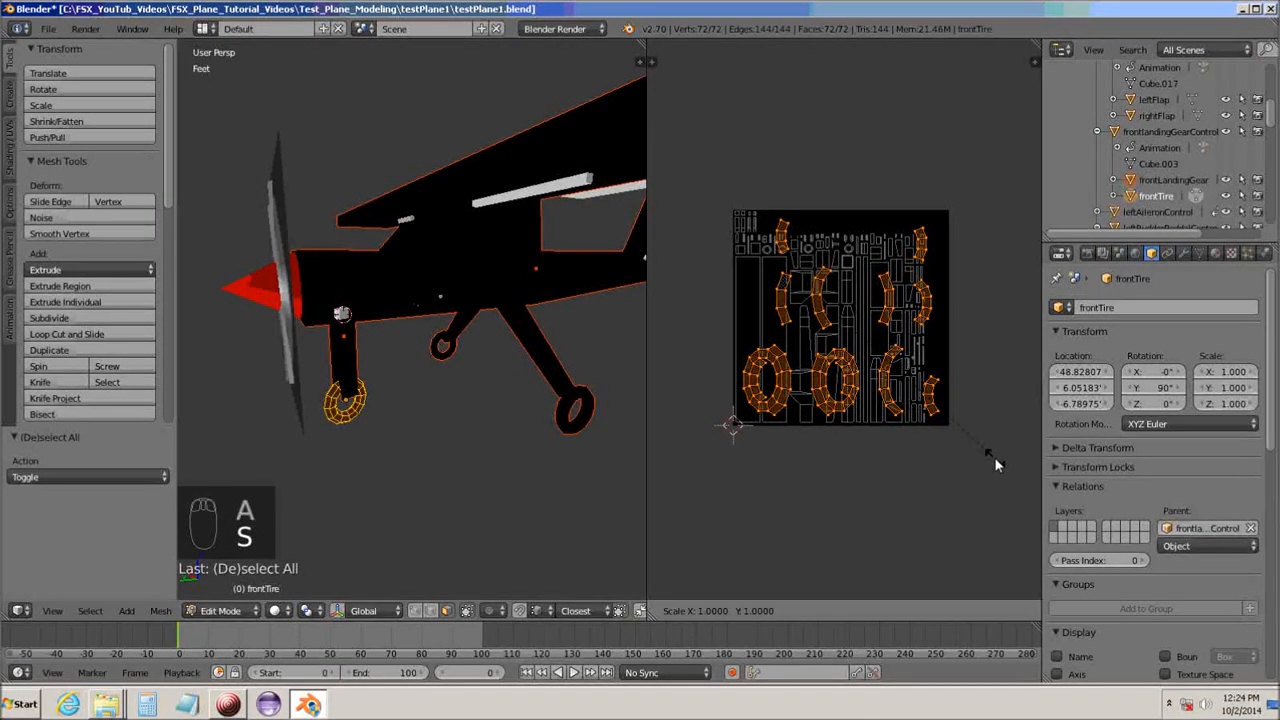
{"action": "left_click", "coordinate": [861, 332]}
Move the front tire UVs into the empty strip along the upper edge of the fuslage_T image, above the body's islands.
{"action": "scroll", "coordinate": [861, 332], "scroll_direction": "up", "scroll_amount": 6}
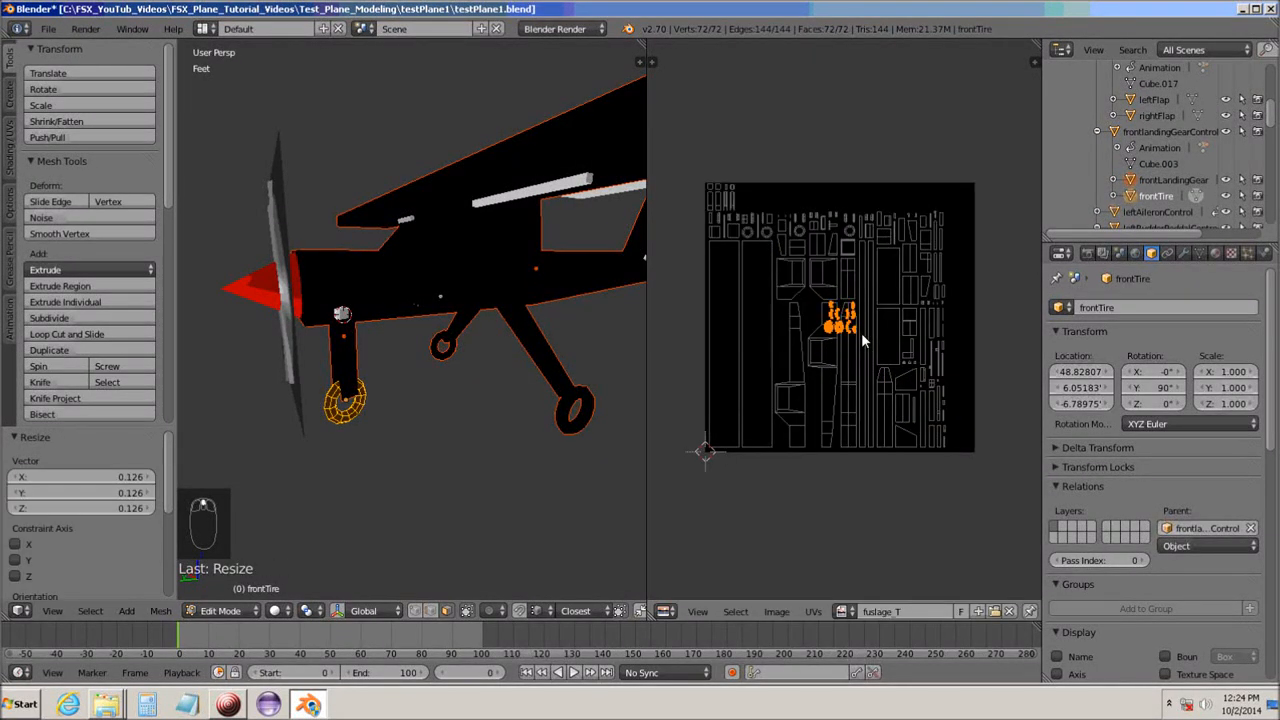
{"action": "middle_click_drag", "start_coordinate": [940, 483], "coordinate": [990, 540]}
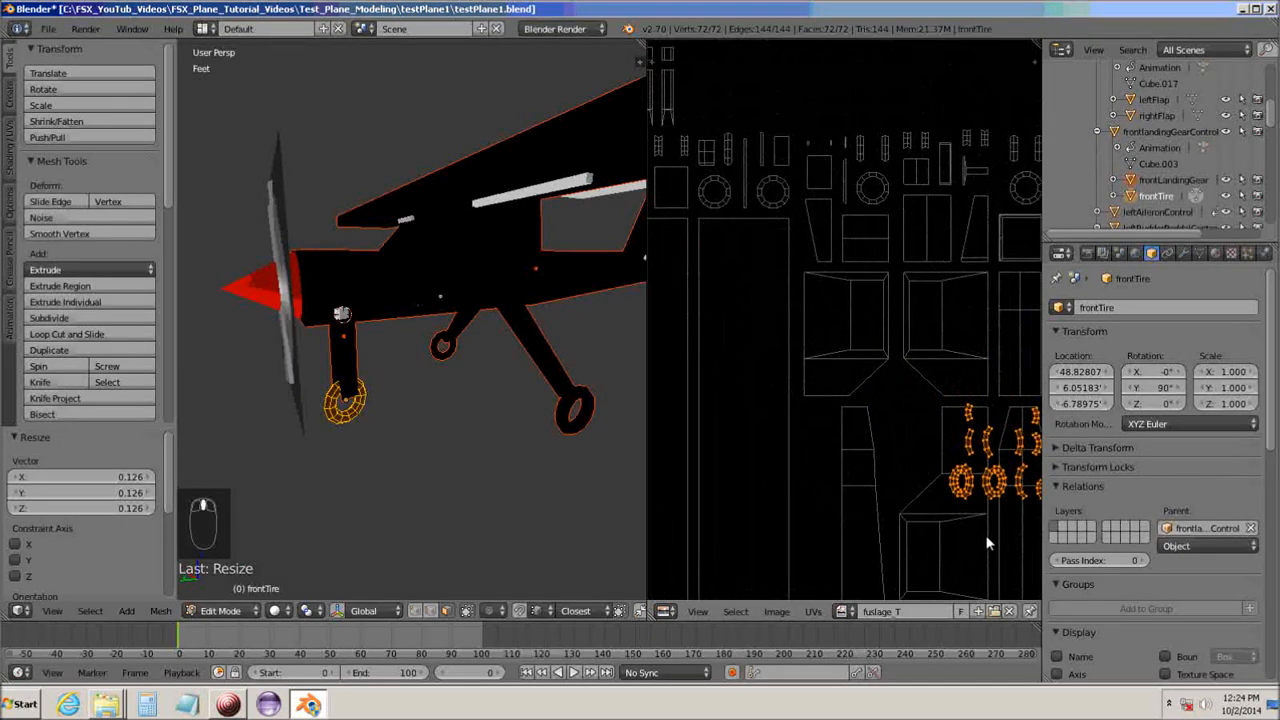
{"action": "key", "text": "g"}
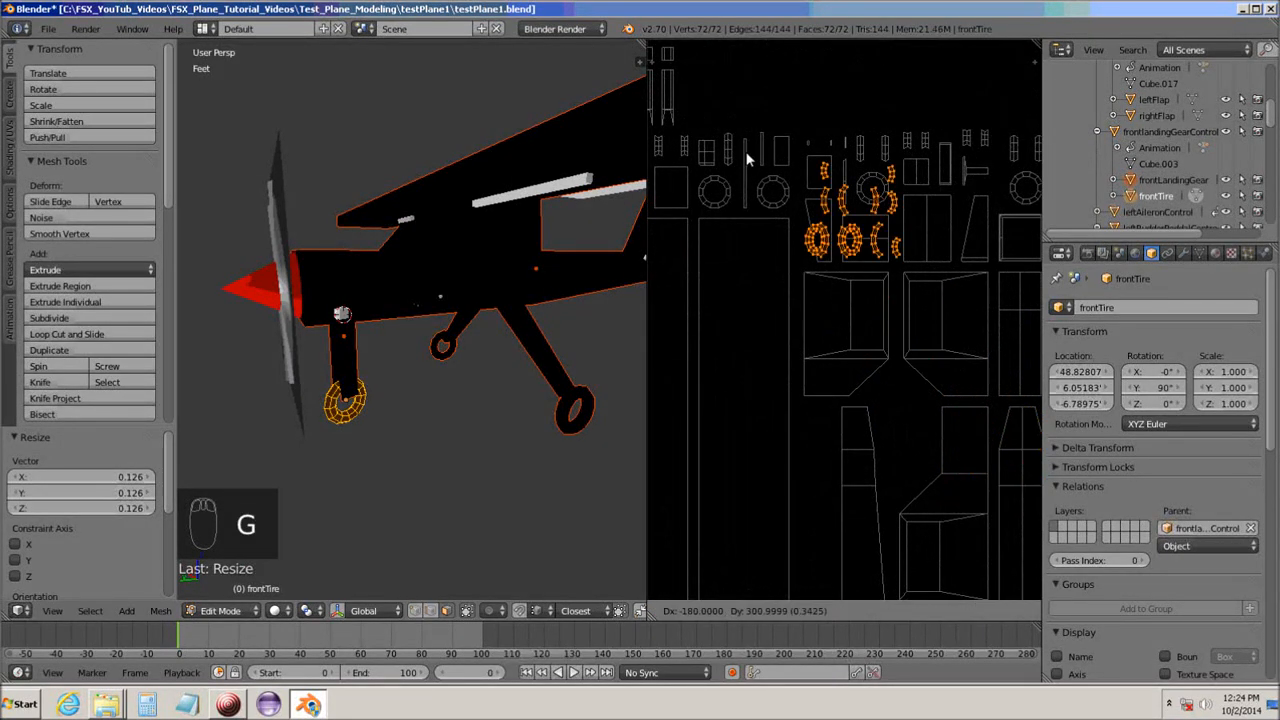
{"action": "left_click", "coordinate": [733, 189]}
{"action": "middle_click_drag", "start_coordinate": [786, 223], "coordinate": [920, 420]}
Scale the front tire UVs by about 0.821 and place them directly beside the landing gear islands.
{"action": "key", "text": "s"}
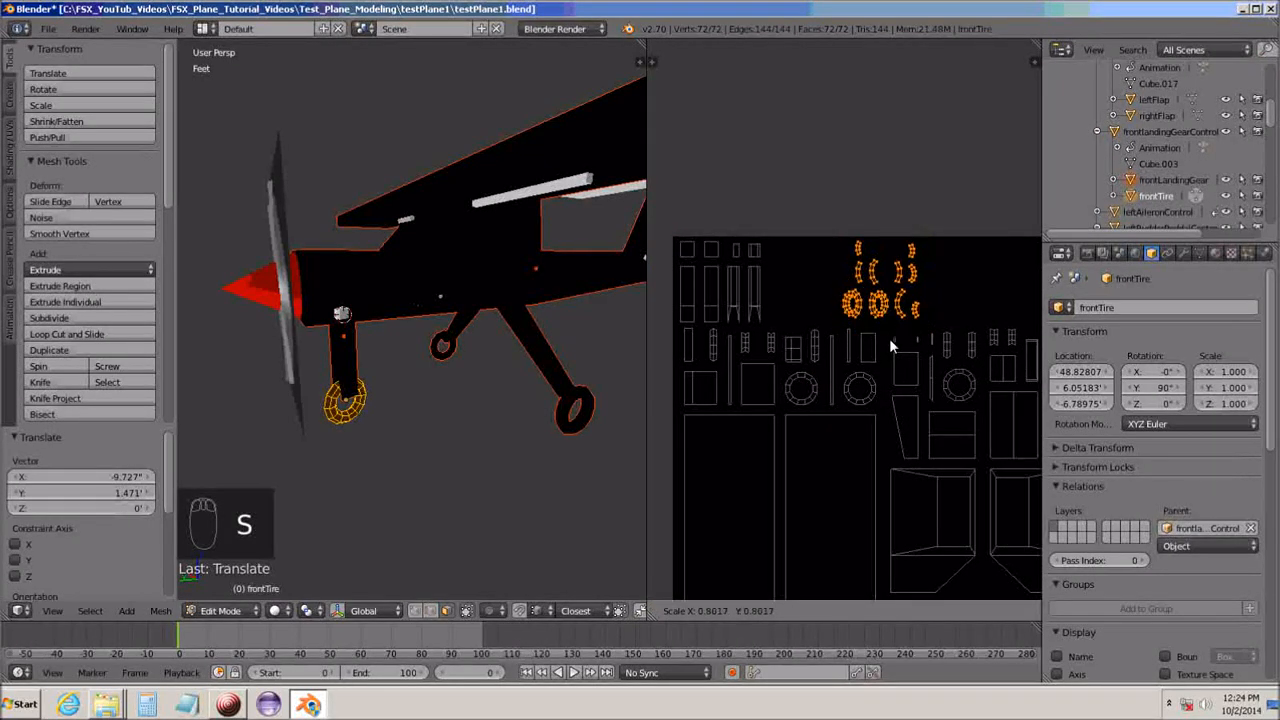
{"action": "left_click", "coordinate": [888, 340]}
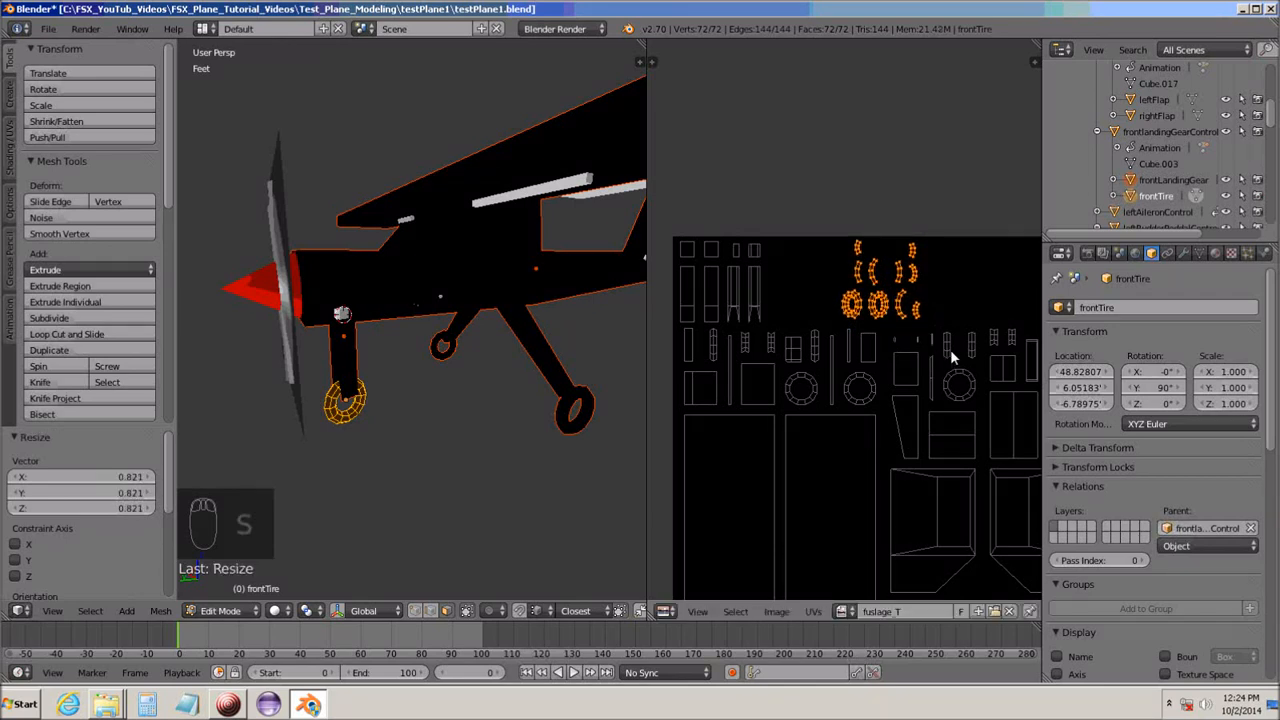
{"action": "key", "text": "g"}
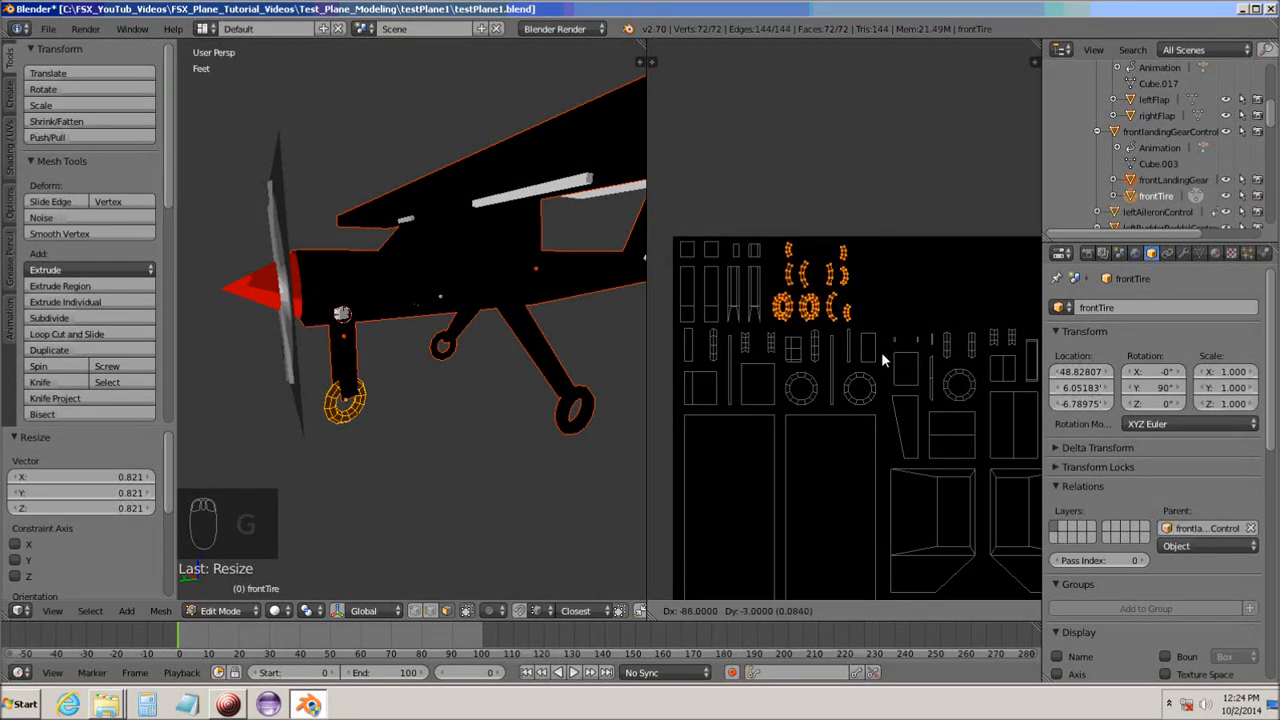
{"action": "left_click", "coordinate": [881, 355]}
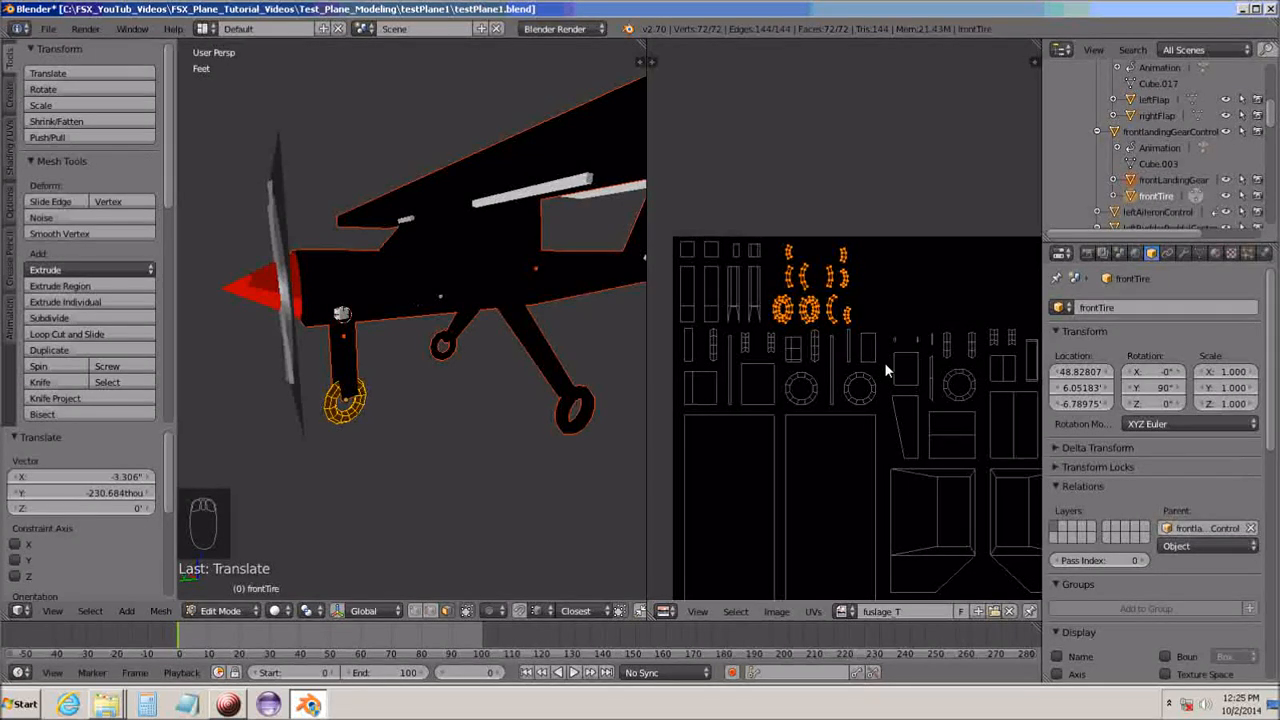
Deselect the front tire's mesh and return to Object Mode.
{"action": "scroll", "coordinate": [925, 415], "scroll_direction": "down", "scroll_amount": 3}
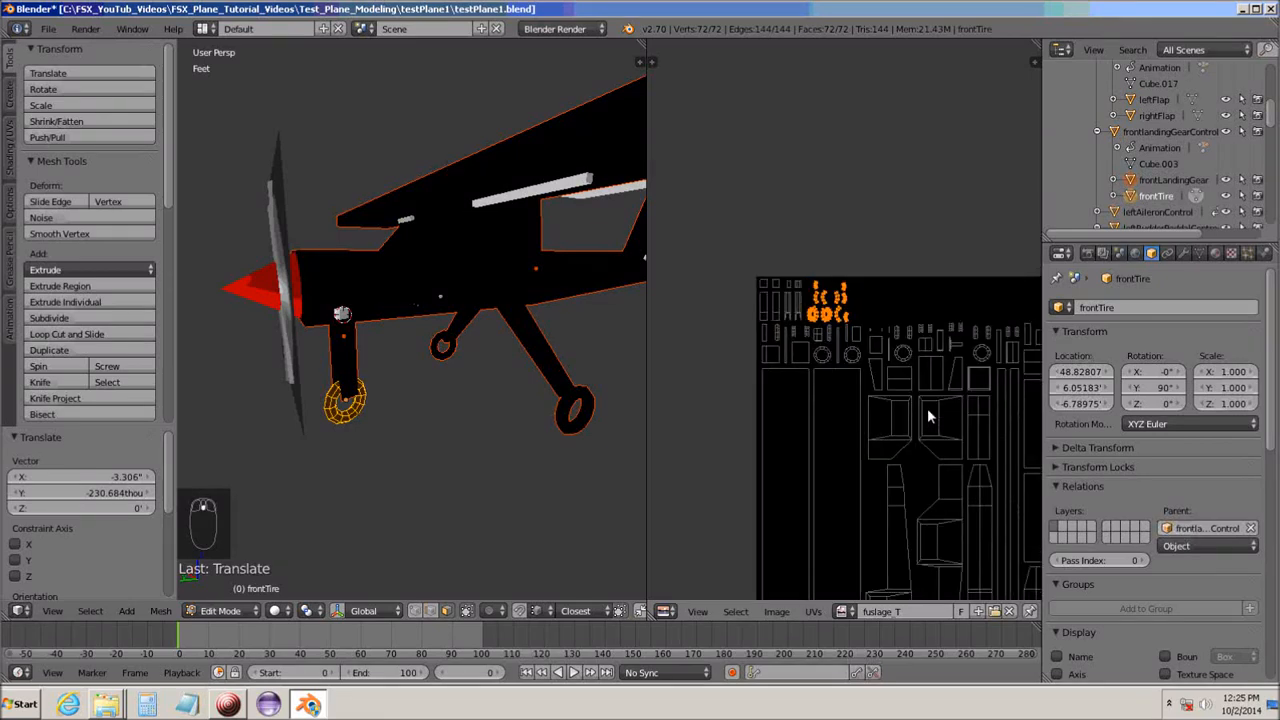
{"action": "middle_click_drag", "start_coordinate": [896, 376], "coordinate": [797, 235]}
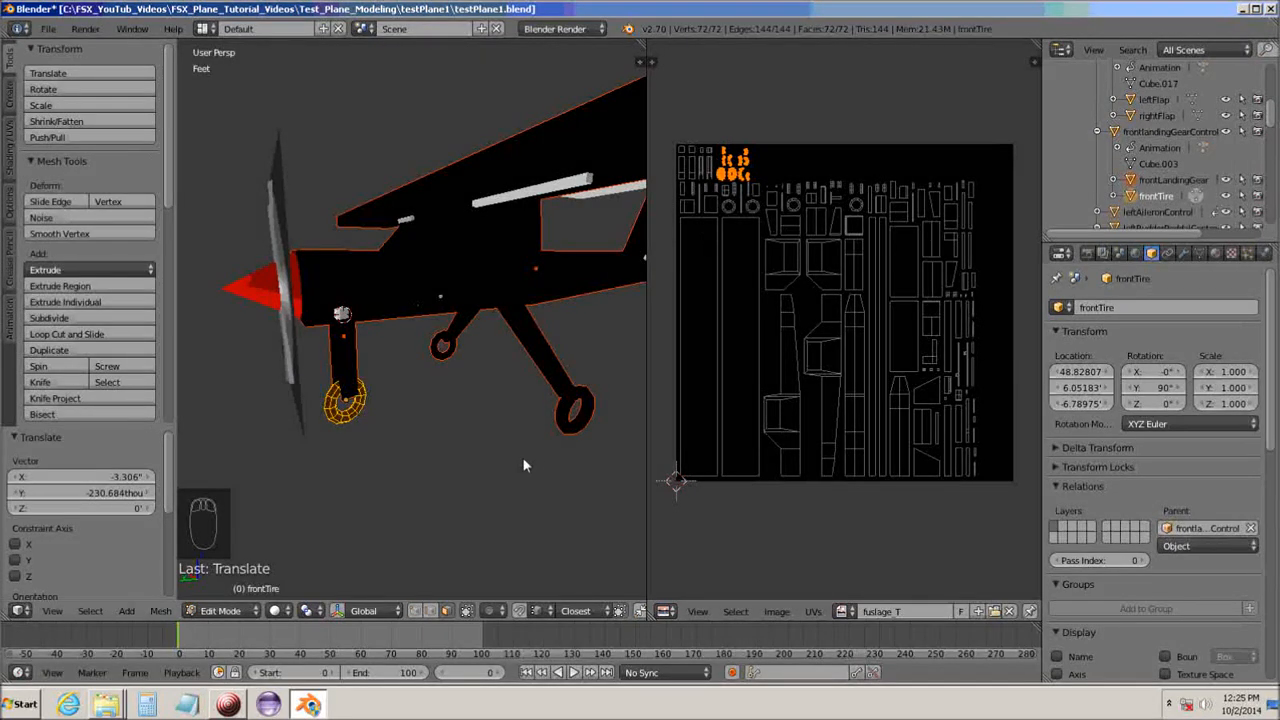
{"action": "key", "text": "a"}
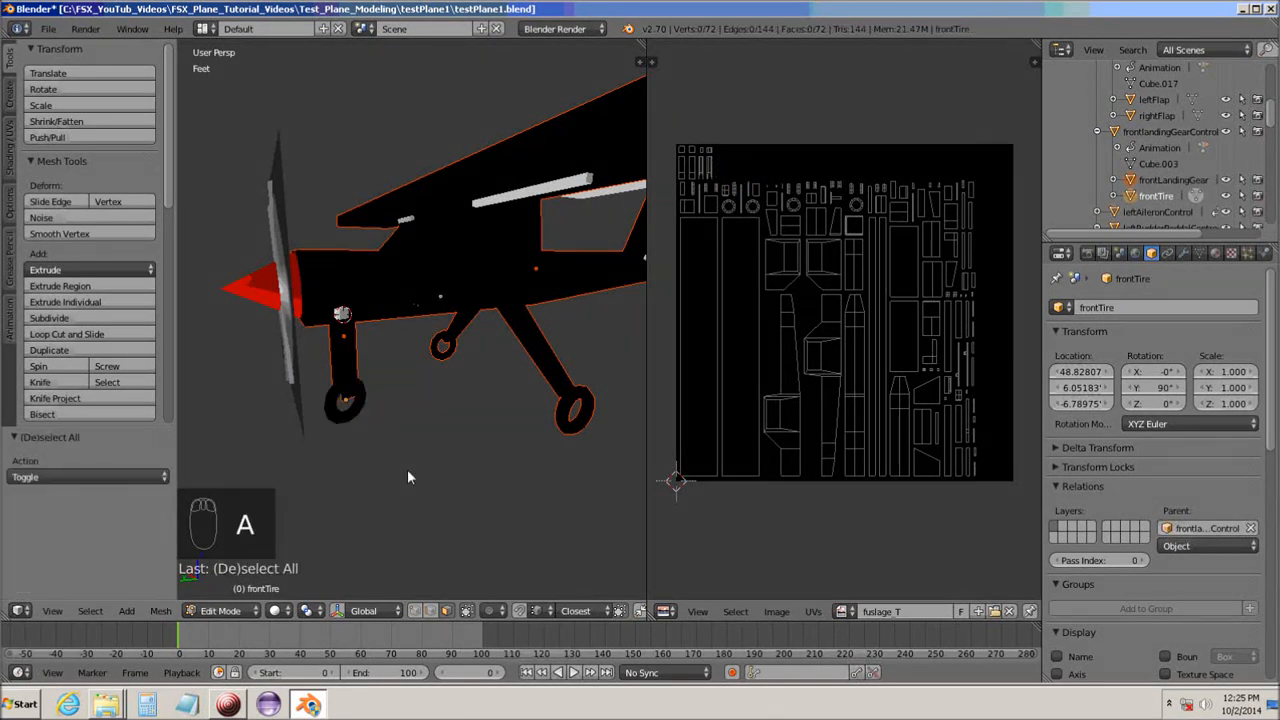
{"action": "key", "text": "Tab"}
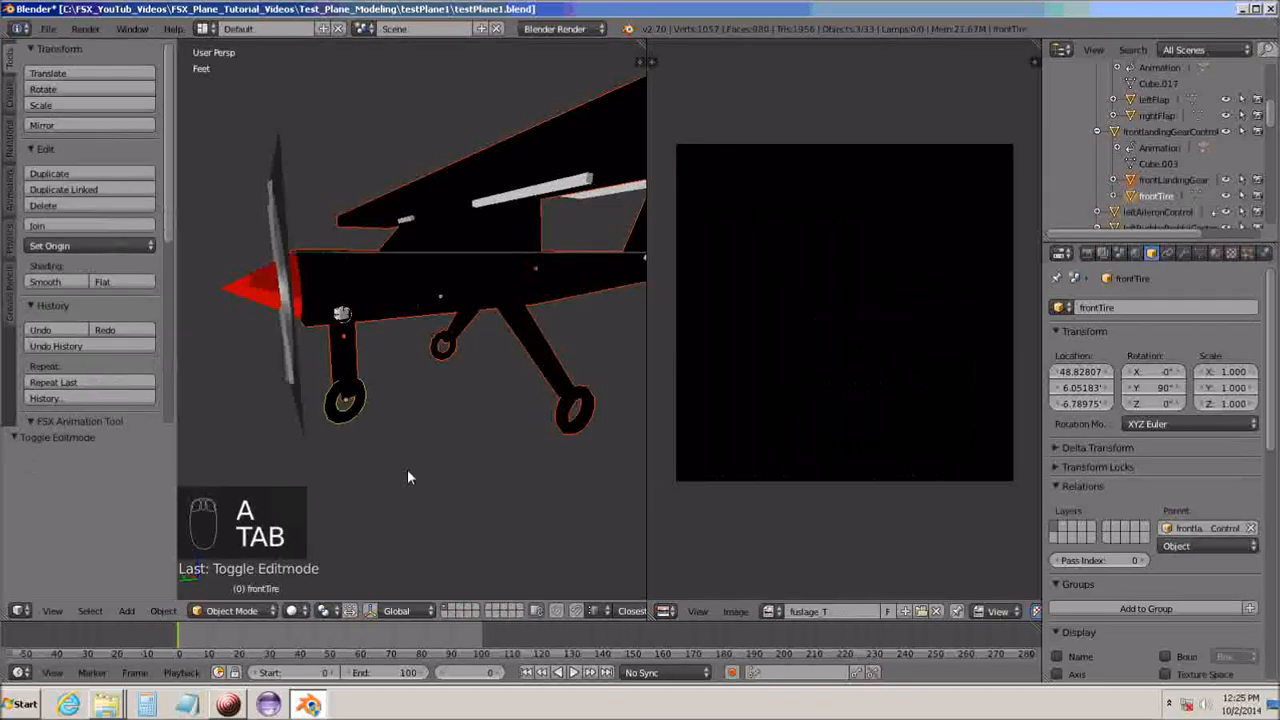
Add the left aileron to the object selection and select its entire mesh in Edit Mode.
{"action": "mouse_move", "coordinate": [465, 437]}
{"action": "middle_mouse_down"}
{"action": "mouse_move", "coordinate": [366, 449]}
{"action": "mouse_move", "coordinate": [341, 439]}
{"action": "mouse_move", "coordinate": [357, 491]}
{"action": "mouse_move", "coordinate": [349, 531]}
{"action": "mouse_move", "coordinate": [434, 406]}
{"action": "mouse_move", "coordinate": [465, 434]}
{"action": "middle_mouse_up"}
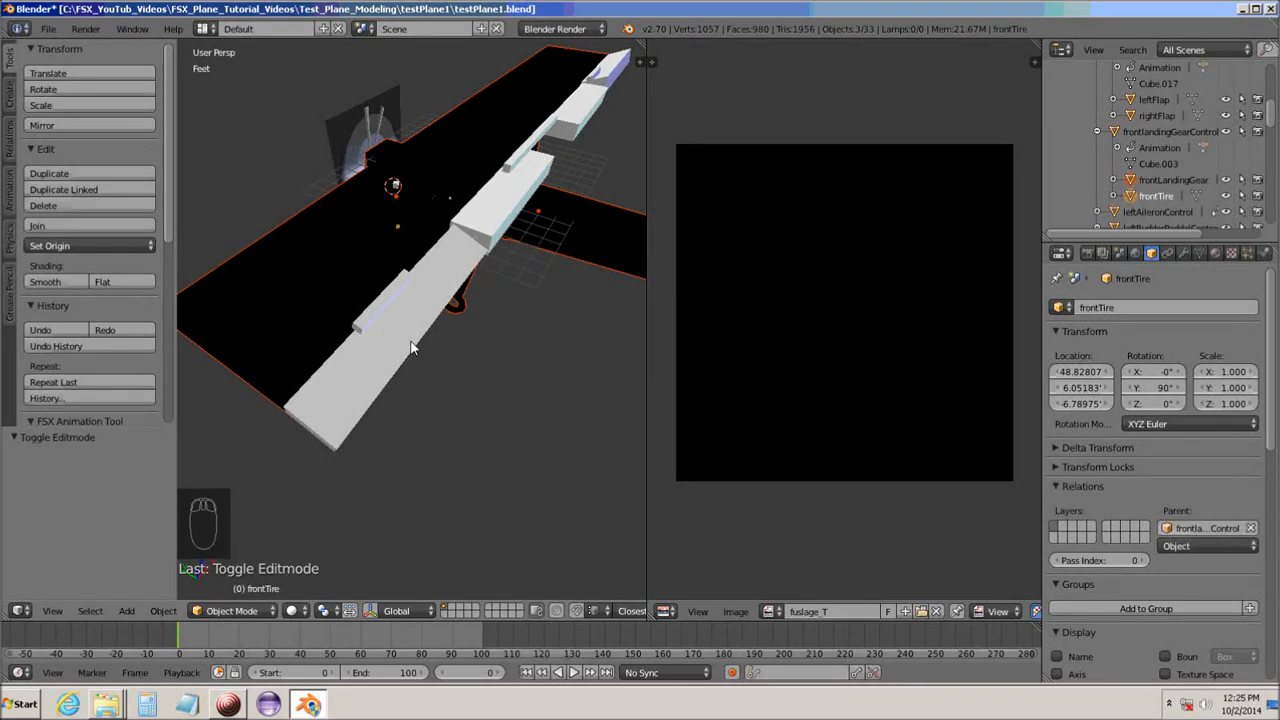
{"action": "left_click", "coordinate": [361, 397]}
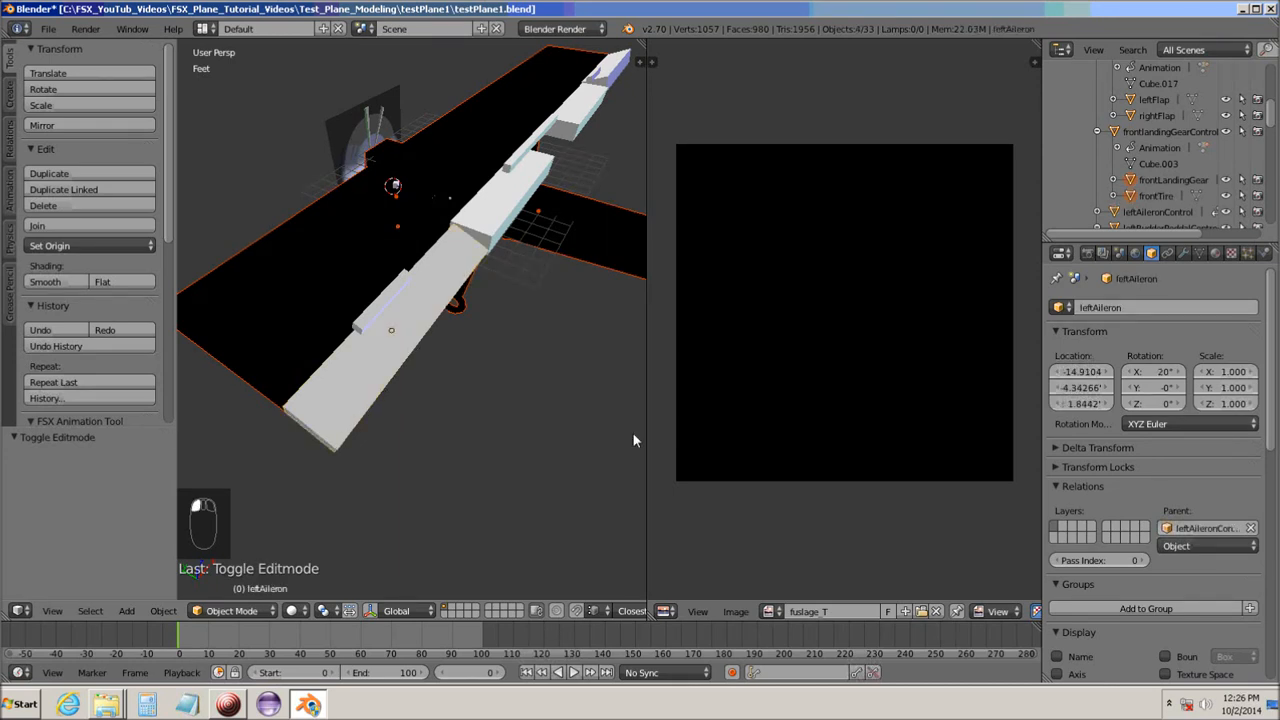
{"action": "key", "text": "Tab"}
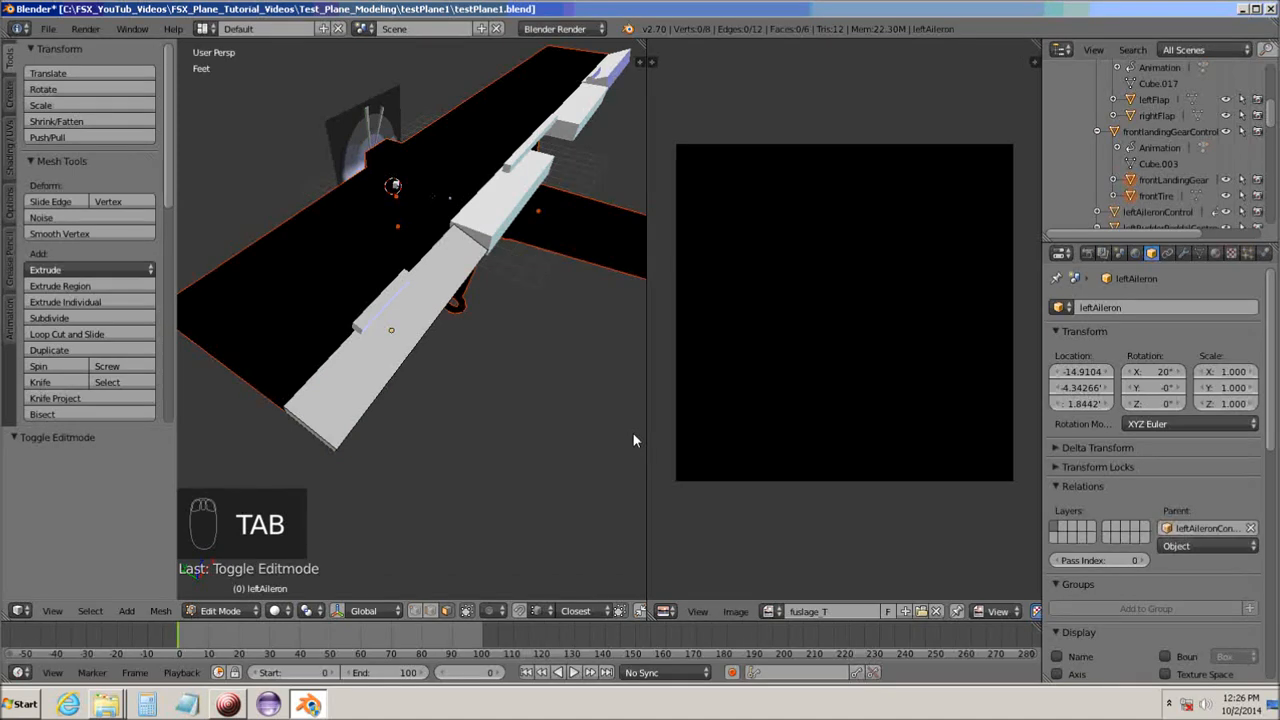
{"action": "key", "text": "a"}
{"action": "key", "text": "a"}
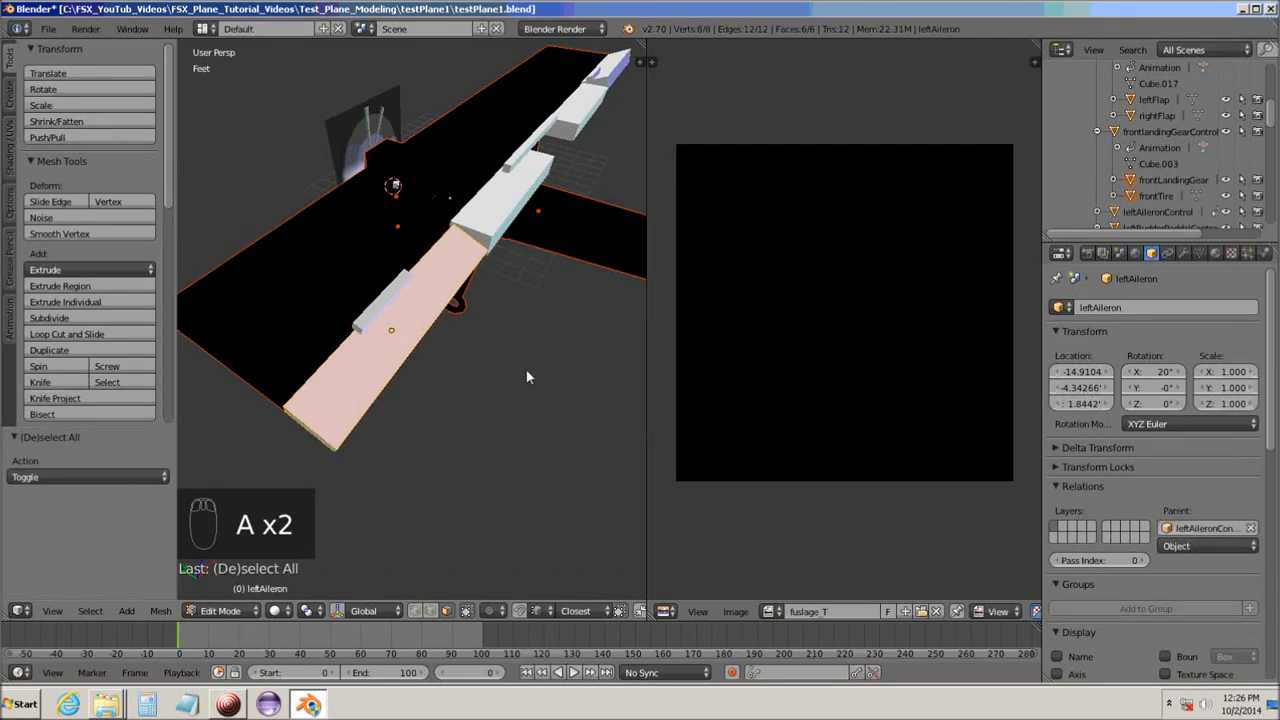
Unwrap the left aileron using Smart UV Project with an angle limit of 66.00 and an island margin of 0.10.
{"action": "key", "text": "u"}
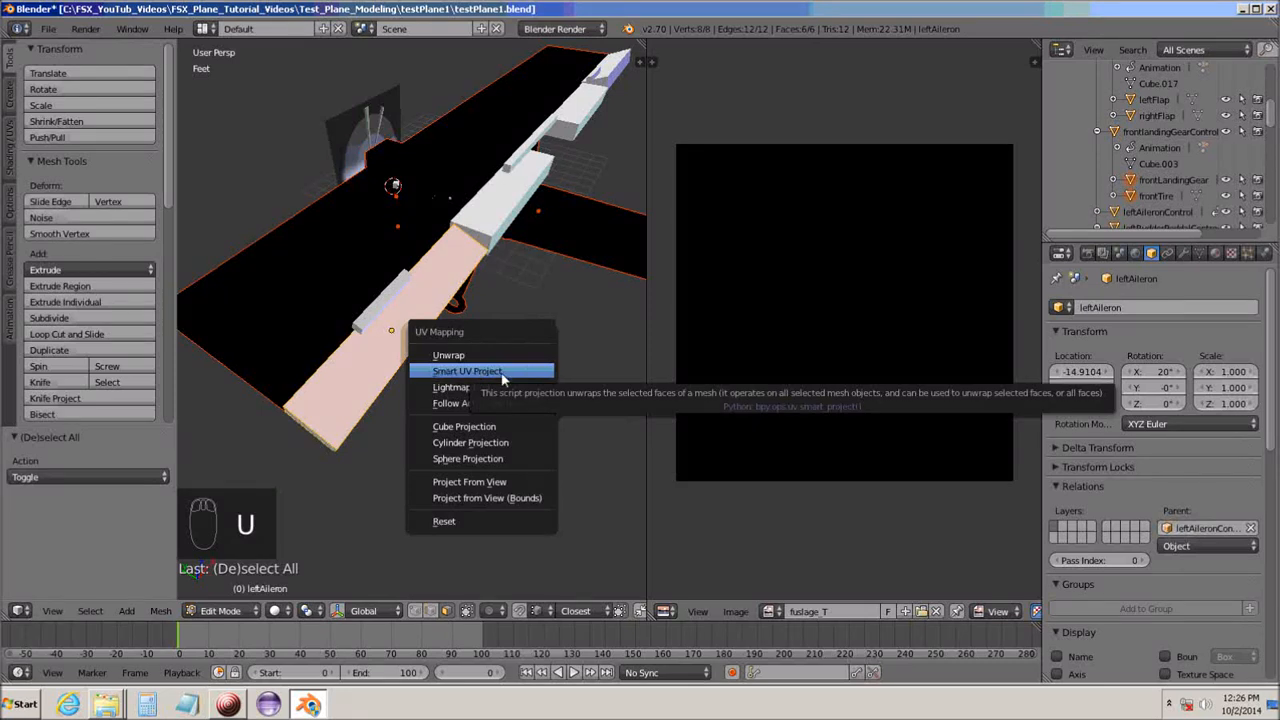
{"action": "left_click", "coordinate": [500, 375]}
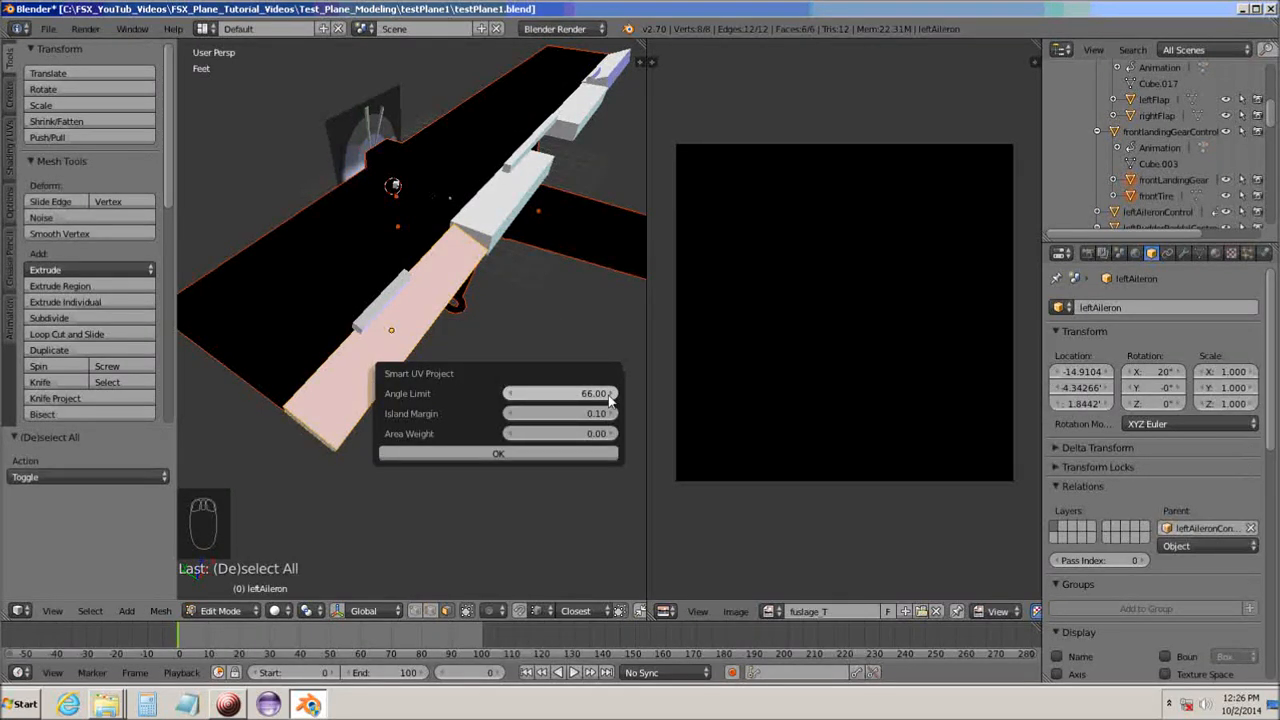
{"action": "left_click", "coordinate": [495, 455]}
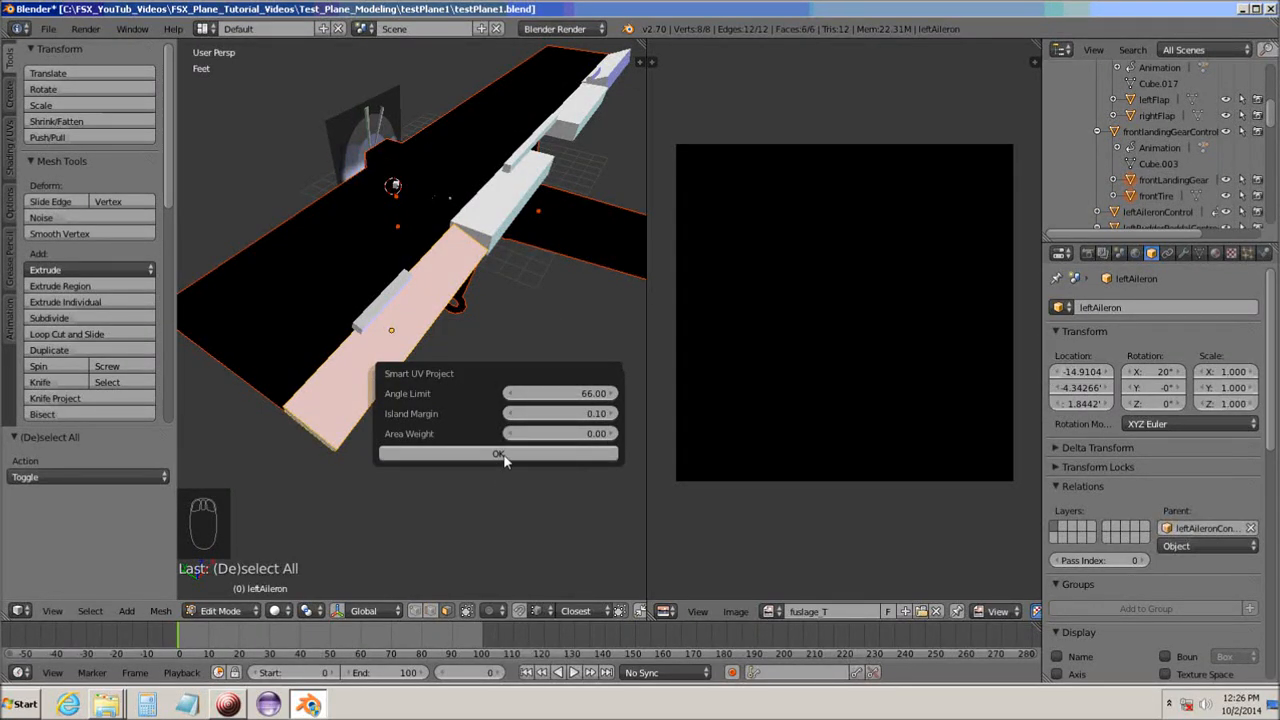
Assign the fuslage_T image to the left aileron's unwrapped faces in the UV editor.
{"action": "scroll", "coordinate": [740, 498], "scroll_direction": "up", "scroll_amount": 2}
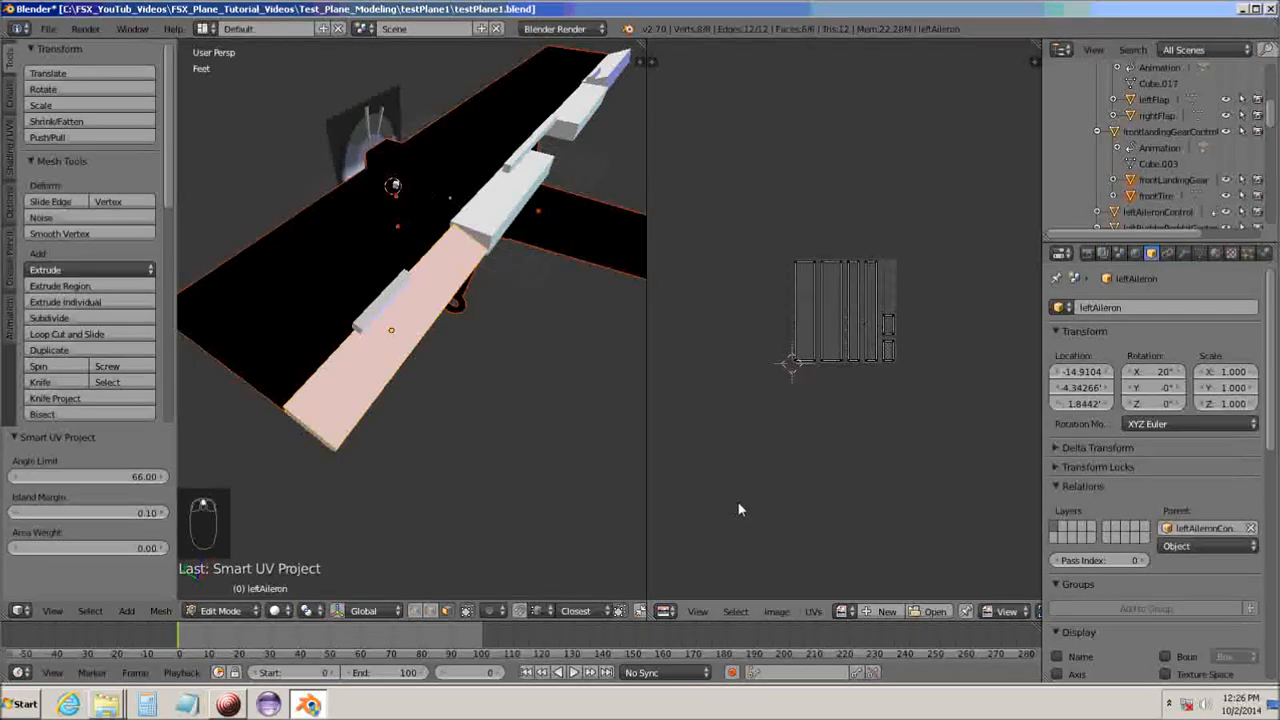
{"action": "middle_click_drag", "start_coordinate": [856, 456], "coordinate": [806, 458]}
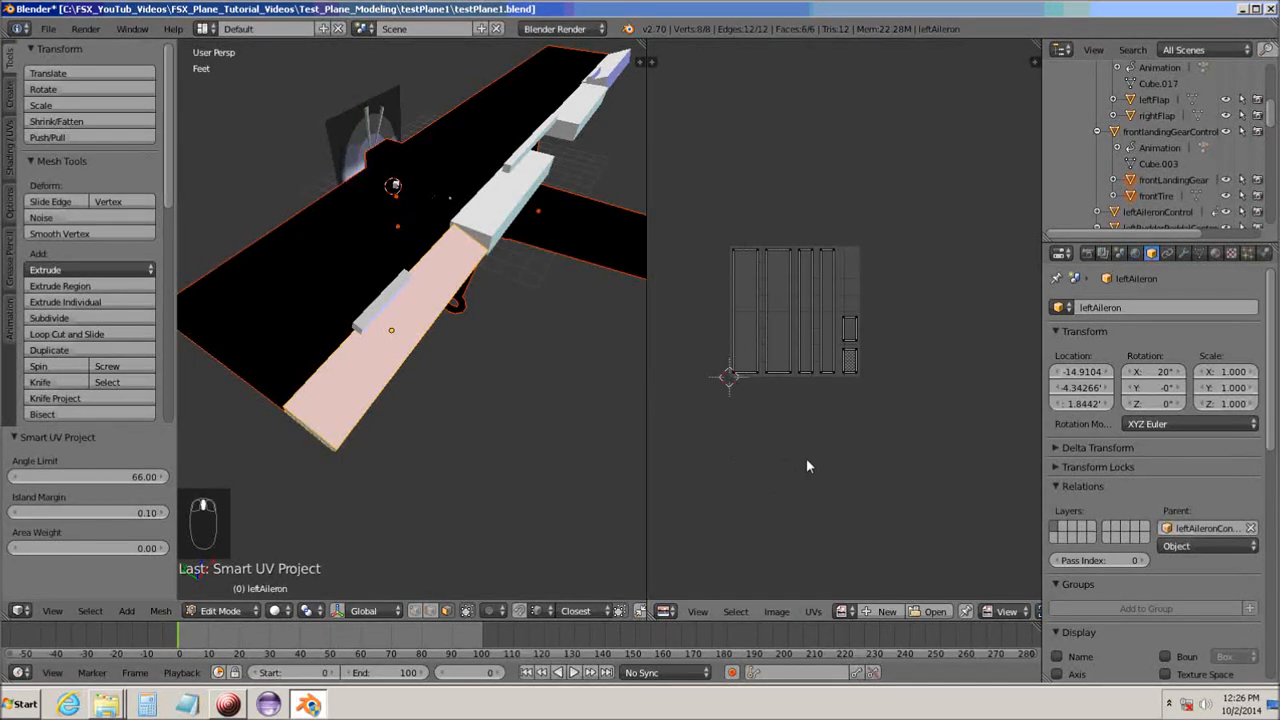
{"action": "left_click", "coordinate": [843, 612]}
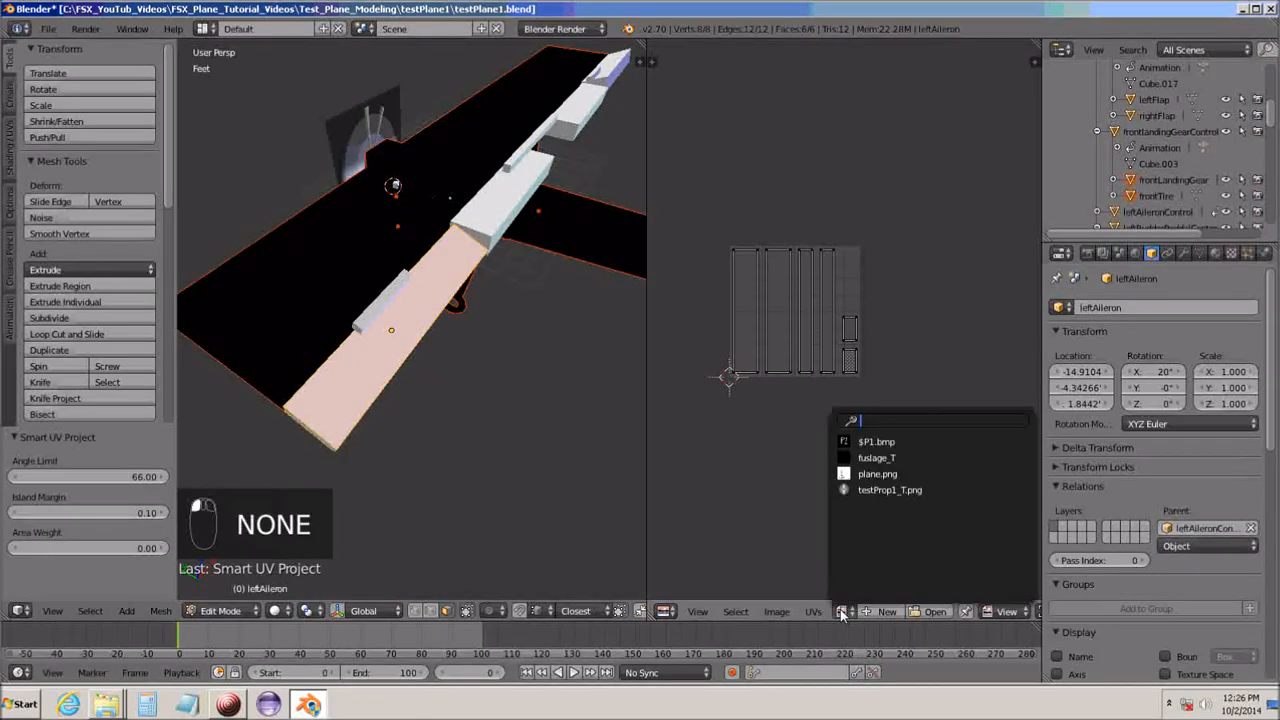
{"action": "left_click", "coordinate": [843, 459]}
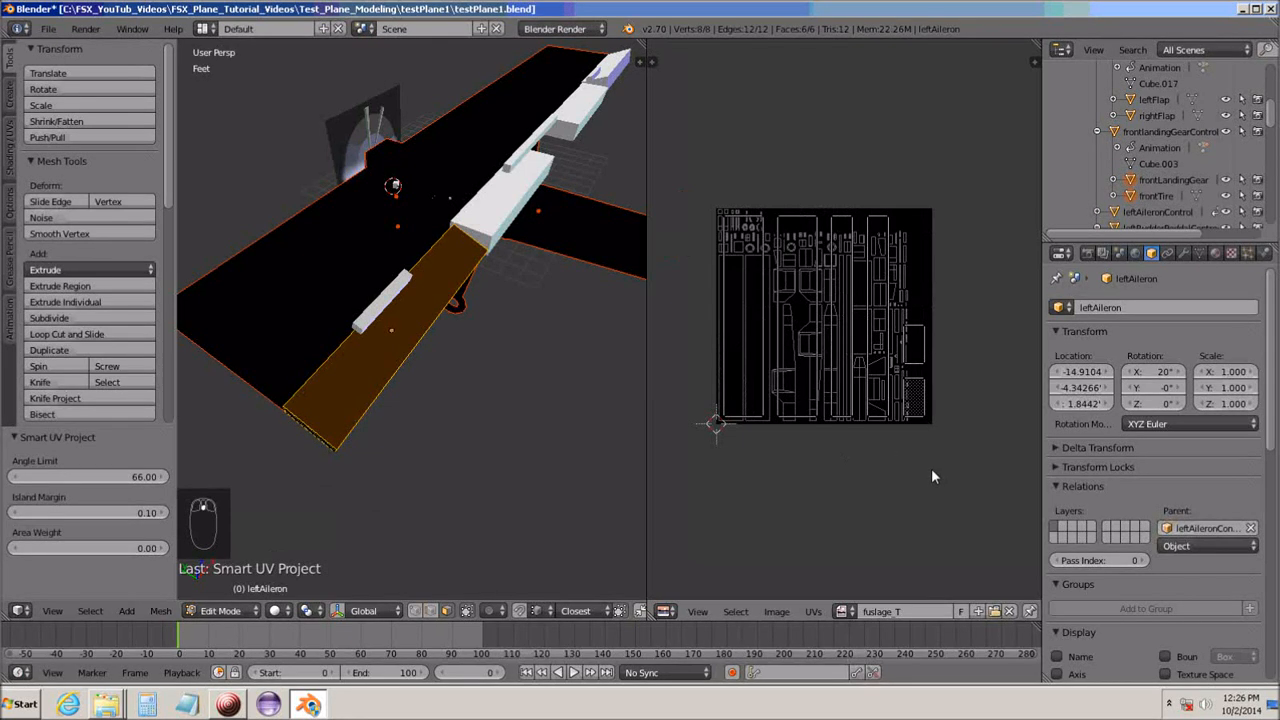
Select all of the left aileron's UVs and scale them by about 0.106.
{"action": "key", "text": "a"}
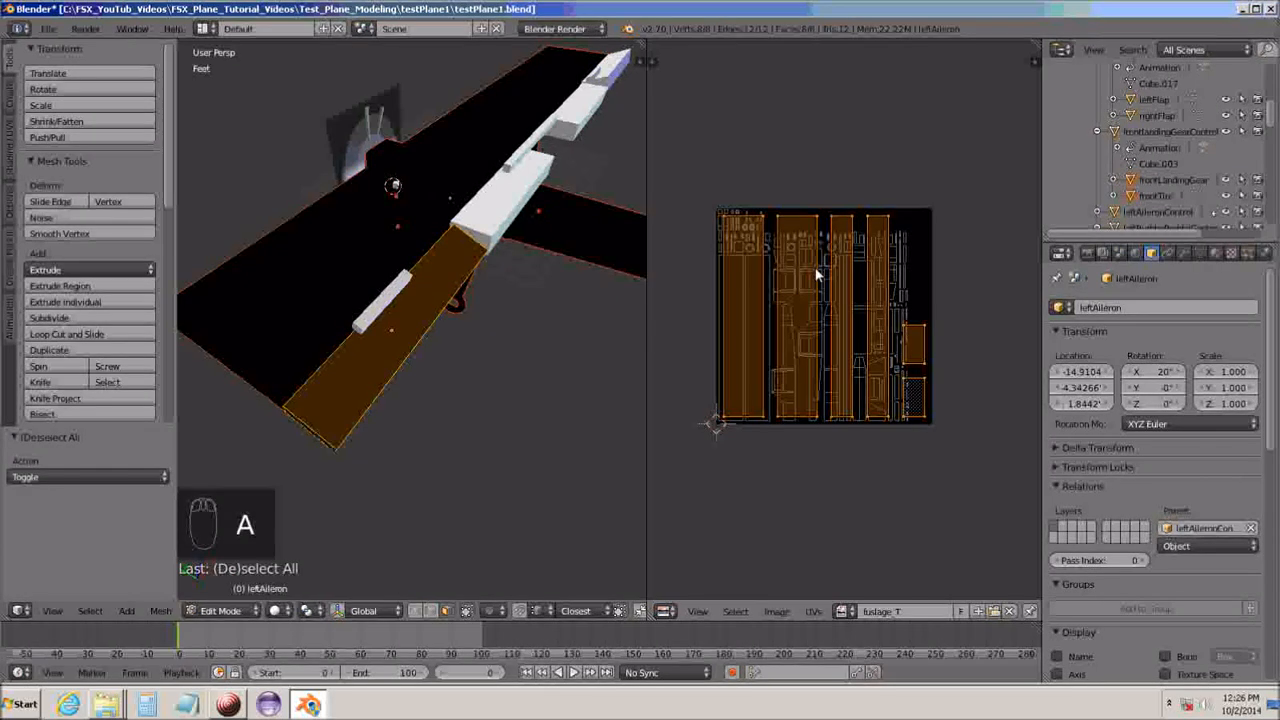
{"action": "key", "text": "s"}
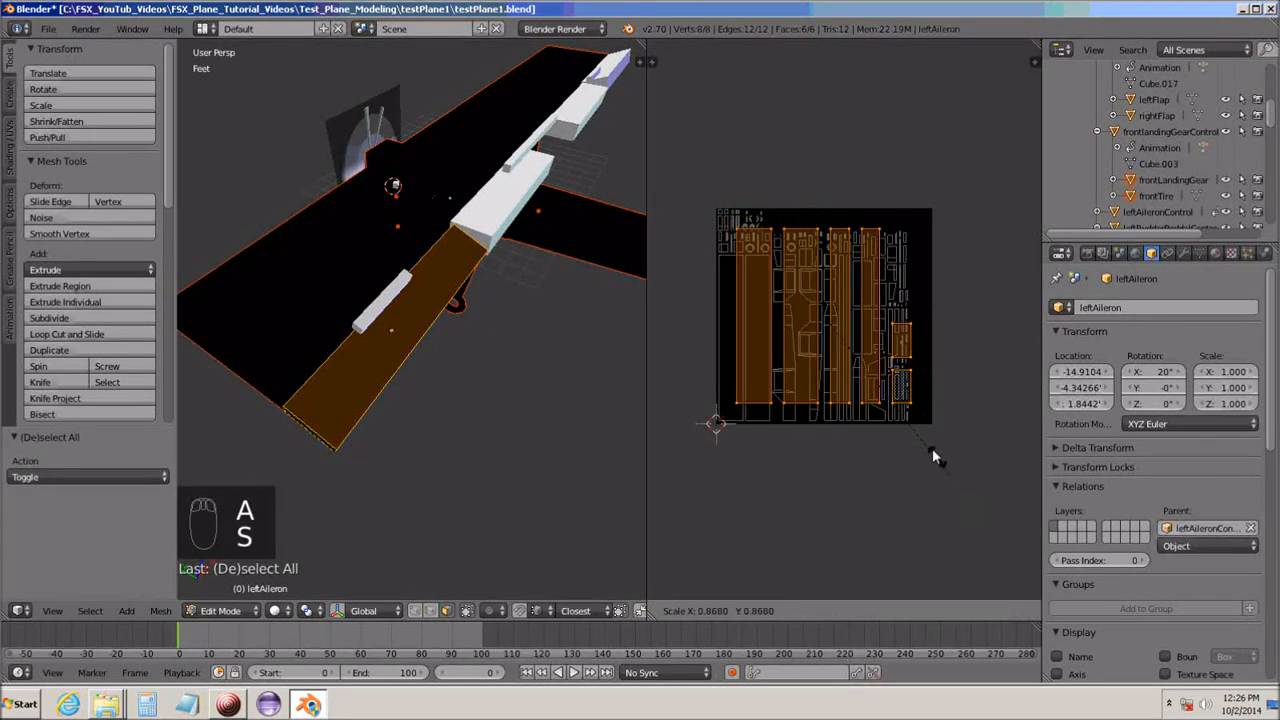
{"action": "left_click", "coordinate": [841, 340]}
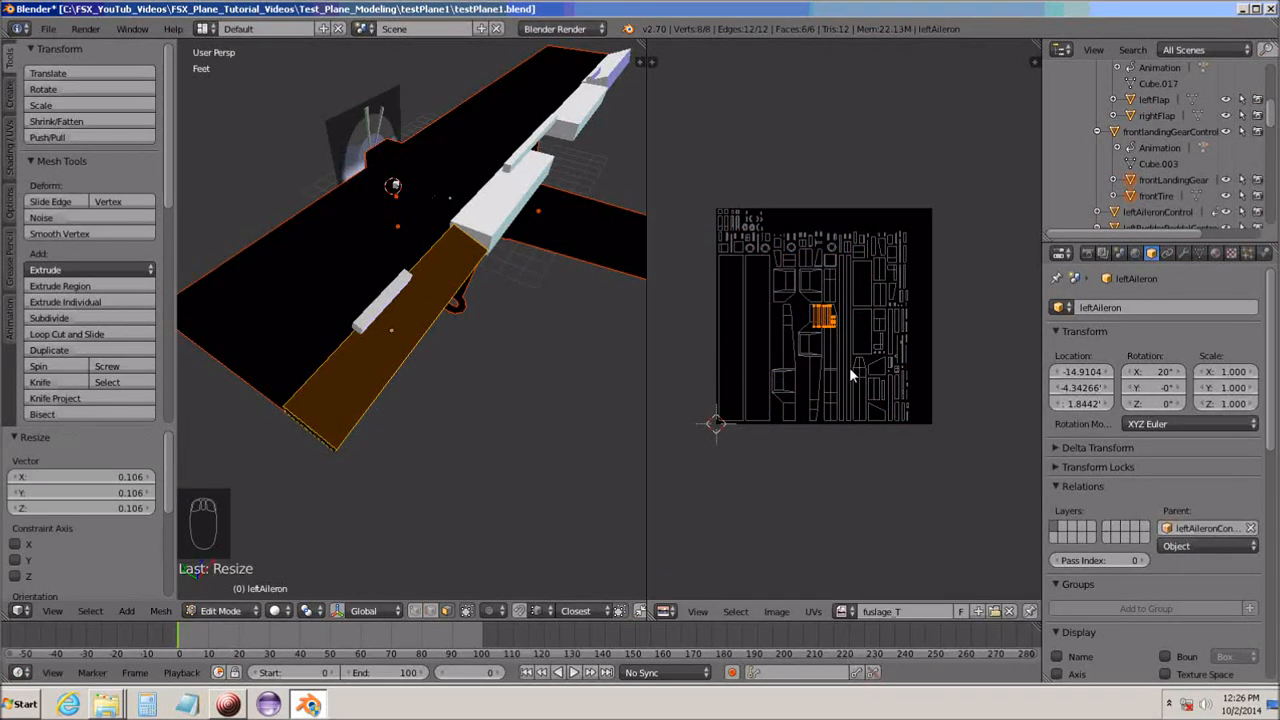
Move the left aileron UVs into the empty lower-right corner of the fuselage texture, beside the existing islands.
{"action": "scroll", "coordinate": [849, 370], "scroll_direction": "up", "scroll_amount": 5}
{"action": "middle_click_drag", "start_coordinate": [849, 382], "coordinate": [800, 300]}
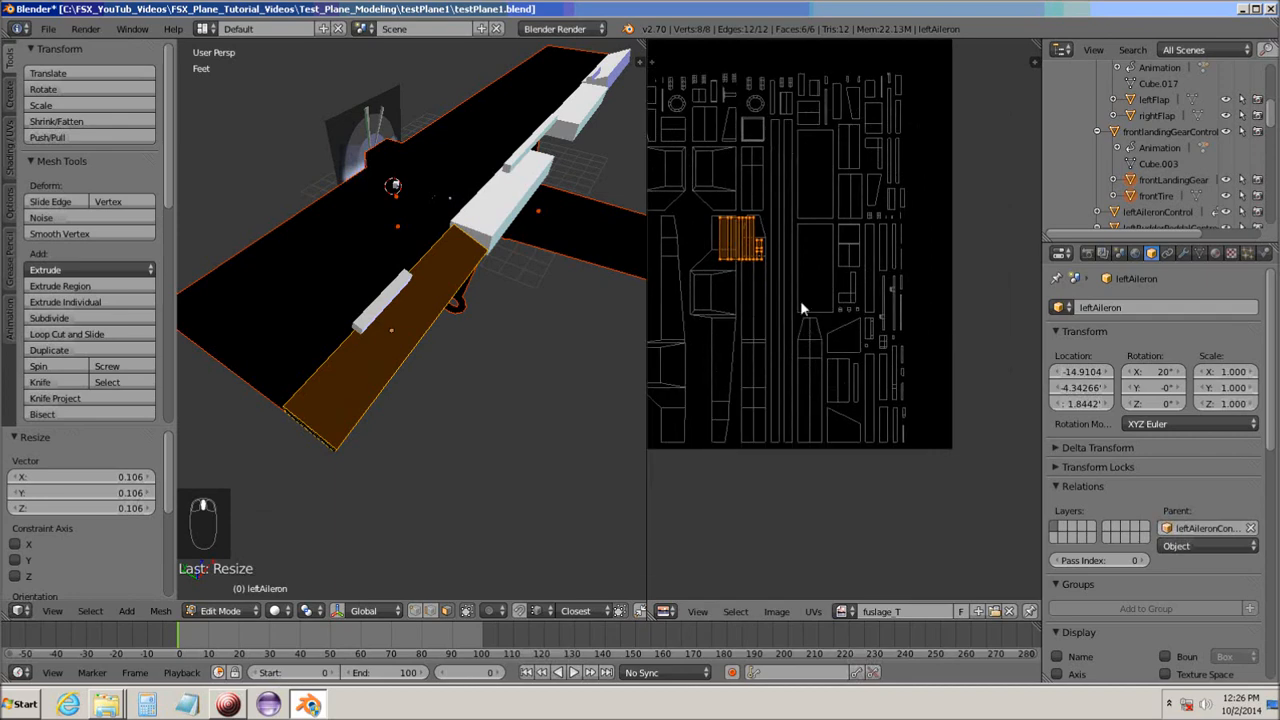
{"action": "key", "text": "g"}
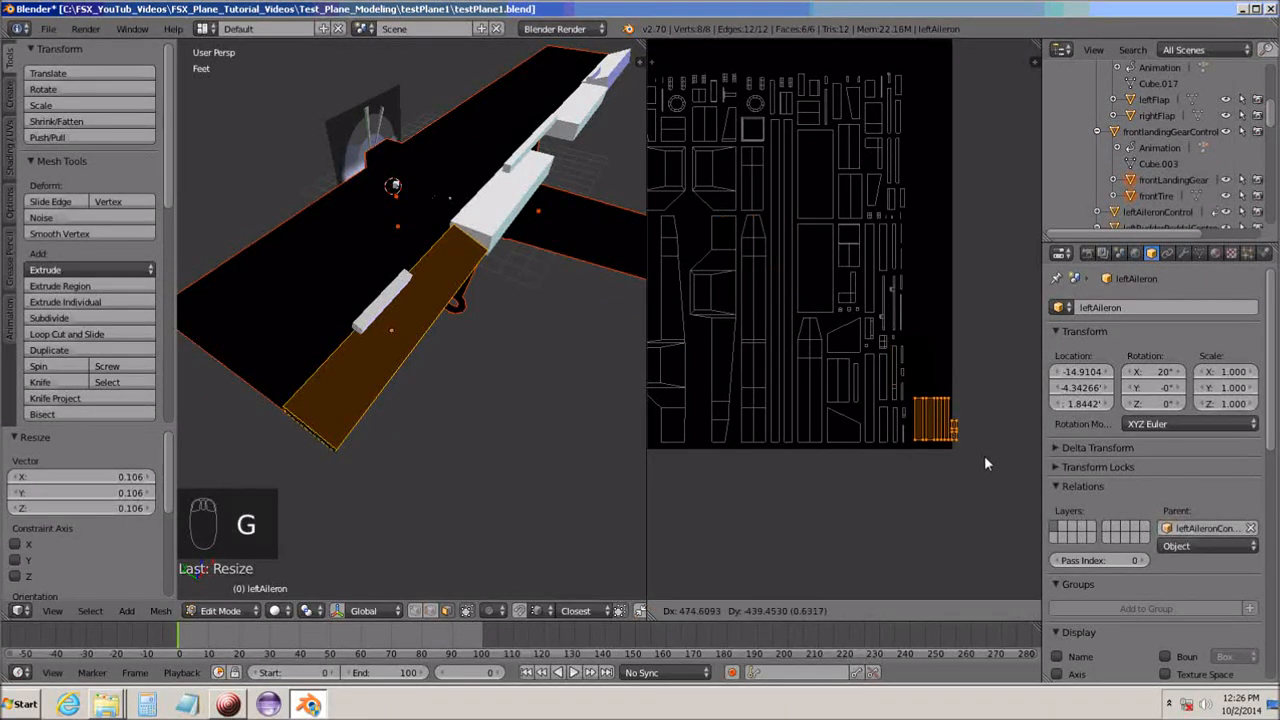
{"action": "left_click", "coordinate": [981, 455]}
{"action": "scroll", "coordinate": [925, 482], "scroll_direction": "up", "scroll_amount": 3}
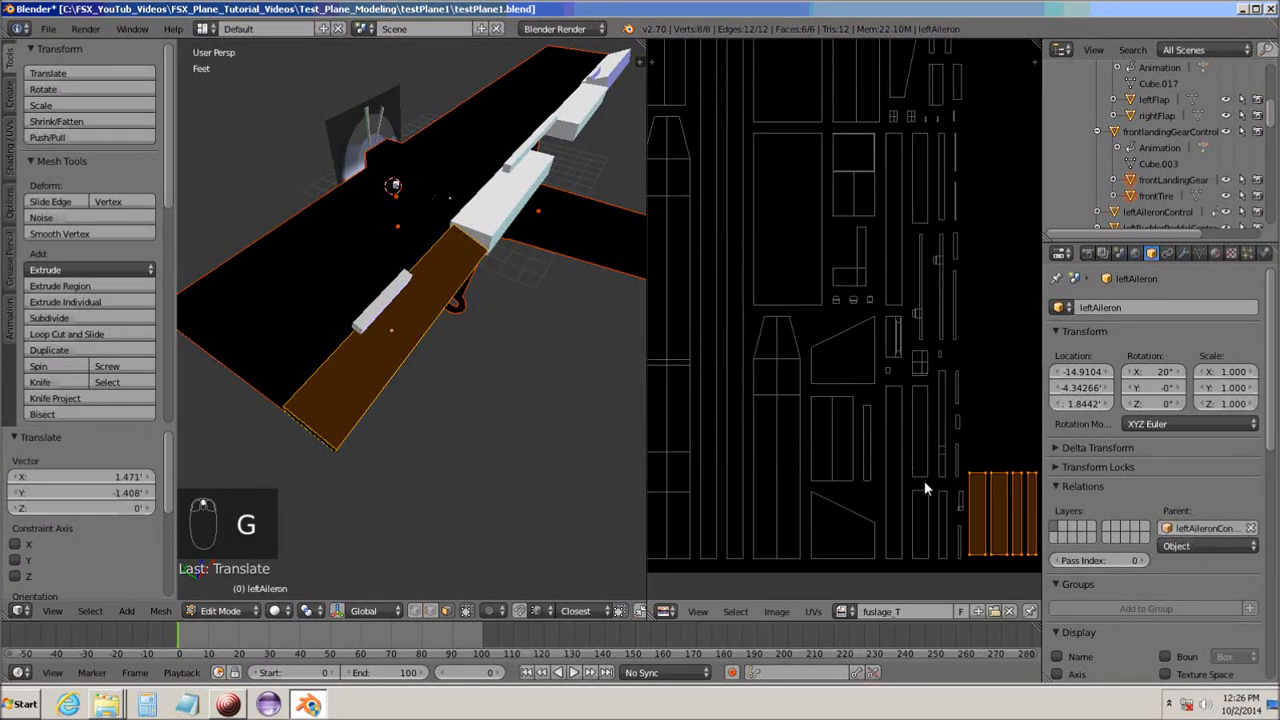
{"action": "middle_click_drag", "start_coordinate": [834, 313], "coordinate": [687, 176]}
{"action": "scroll", "coordinate": [868, 466], "scroll_direction": "up", "scroll_amount": 5}
{"action": "middle_click_drag", "start_coordinate": [855, 438], "coordinate": [781, 186]}
{"action": "key", "text": "g"}
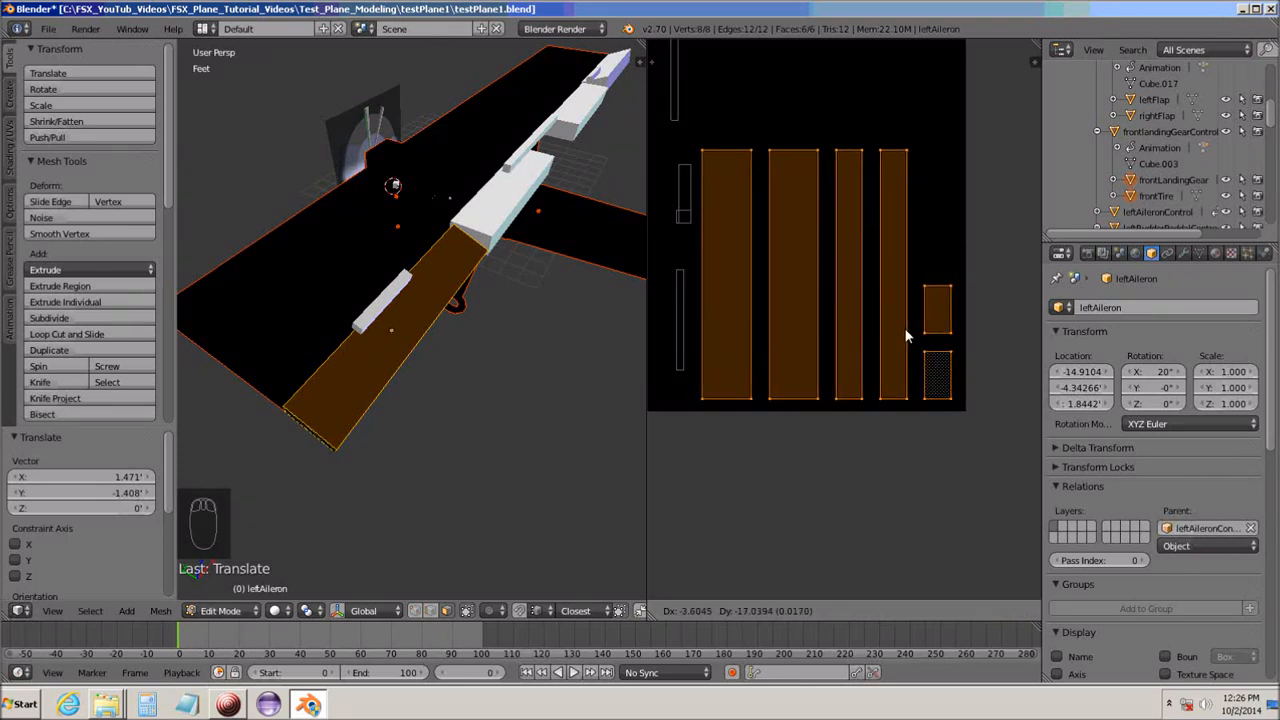
{"action": "left_click", "coordinate": [907, 328]}
Deselect the left aileron's mesh and return to Object Mode.
{"action": "scroll", "coordinate": [864, 450], "scroll_direction": "down", "scroll_amount": 5}
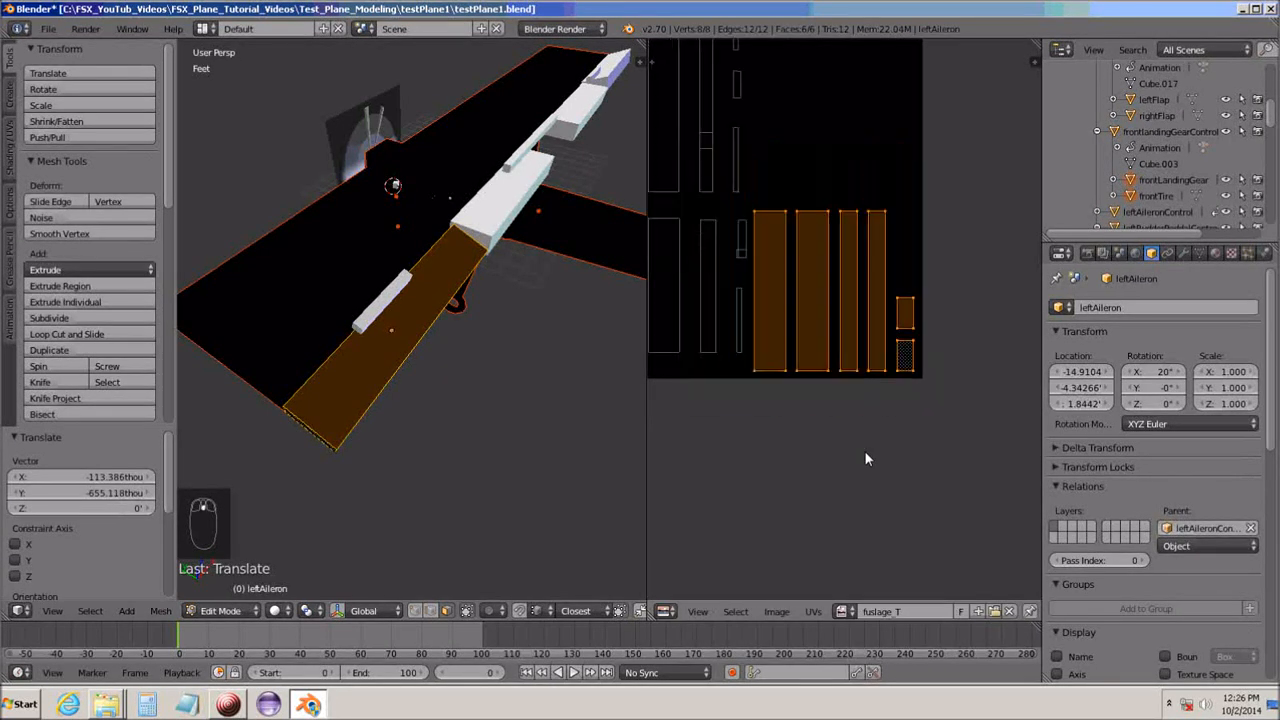
{"action": "scroll", "coordinate": [847, 506], "scroll_direction": "down", "scroll_amount": 6}
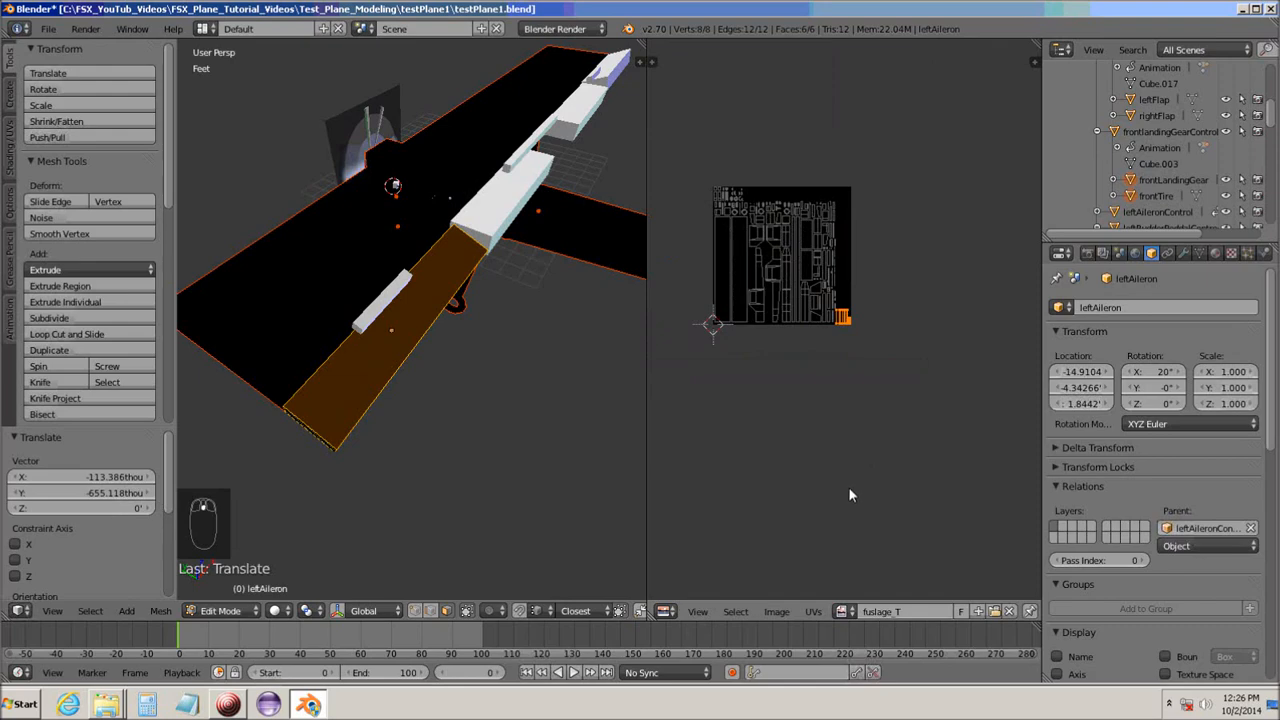
{"action": "scroll", "coordinate": [848, 484], "scroll_direction": "up", "scroll_amount": 1}
{"action": "middle_click_drag", "start_coordinate": [757, 450], "coordinate": [841, 484]}
{"action": "scroll", "coordinate": [840, 520], "scroll_direction": "up", "scroll_amount": 5}
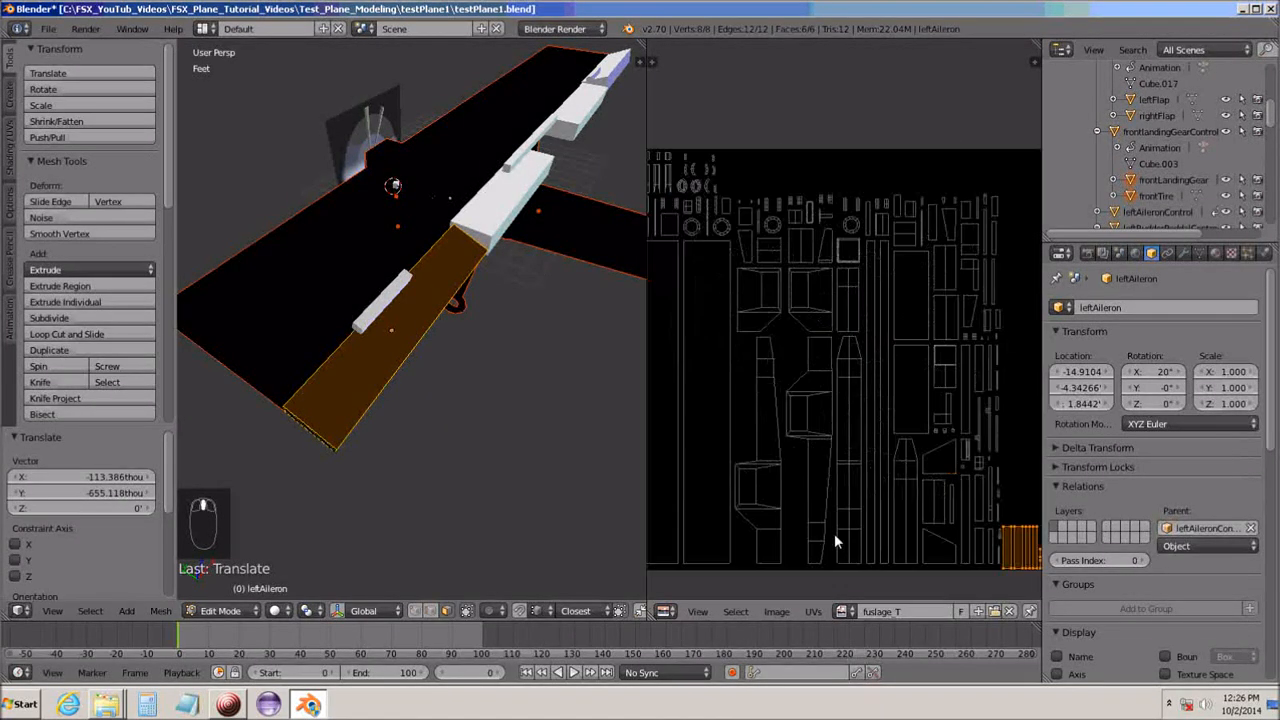
{"action": "scroll", "coordinate": [875, 456], "scroll_direction": "down", "scroll_amount": 2}
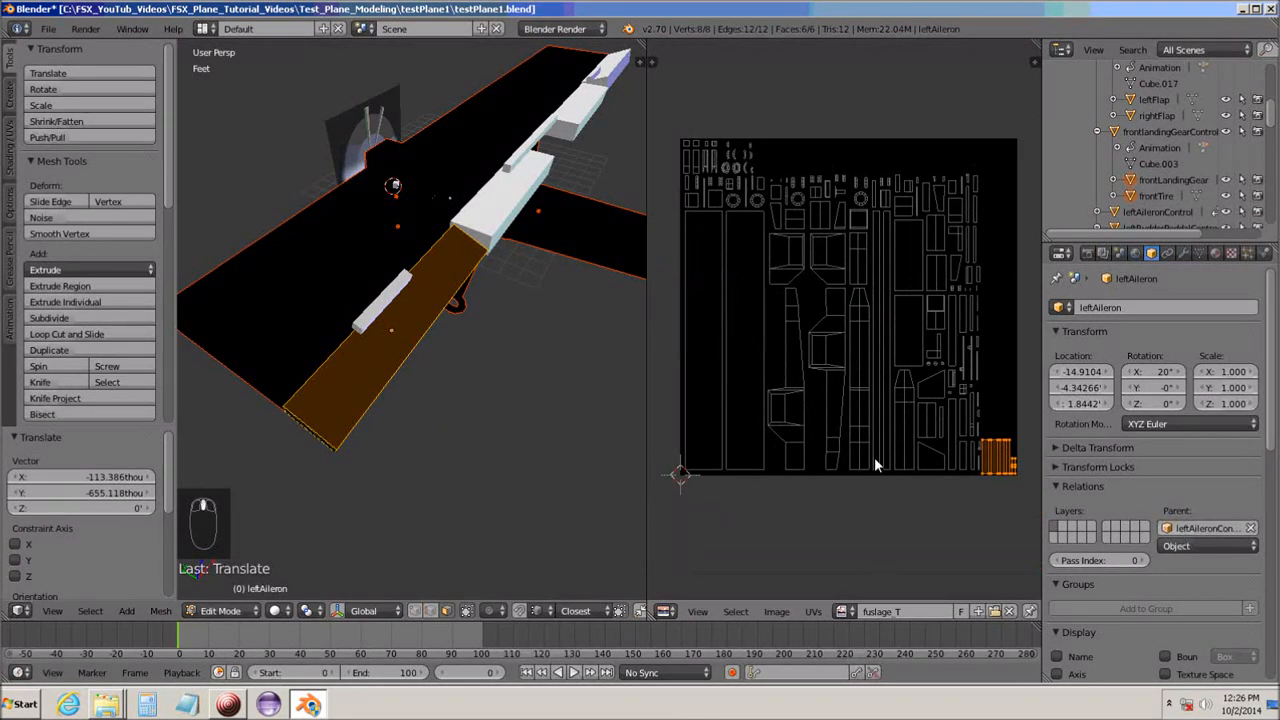
{"action": "key", "text": "a"}
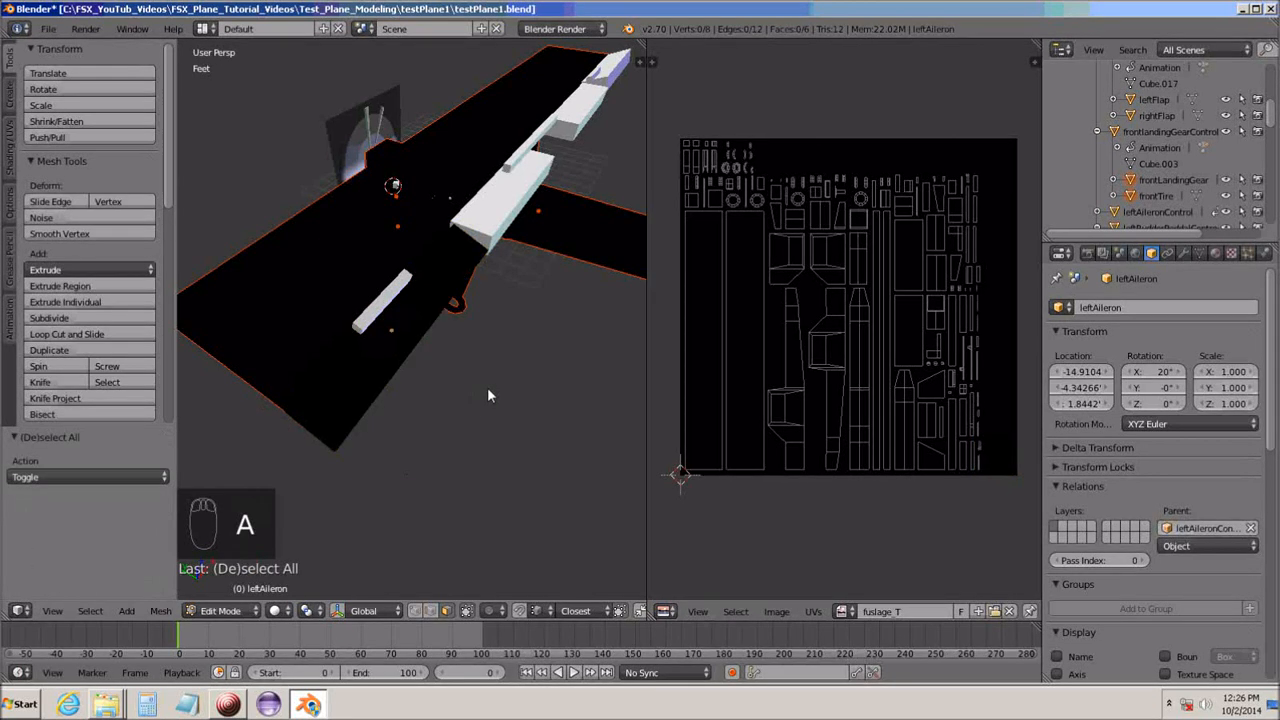
{"action": "key", "text": "Tab"}
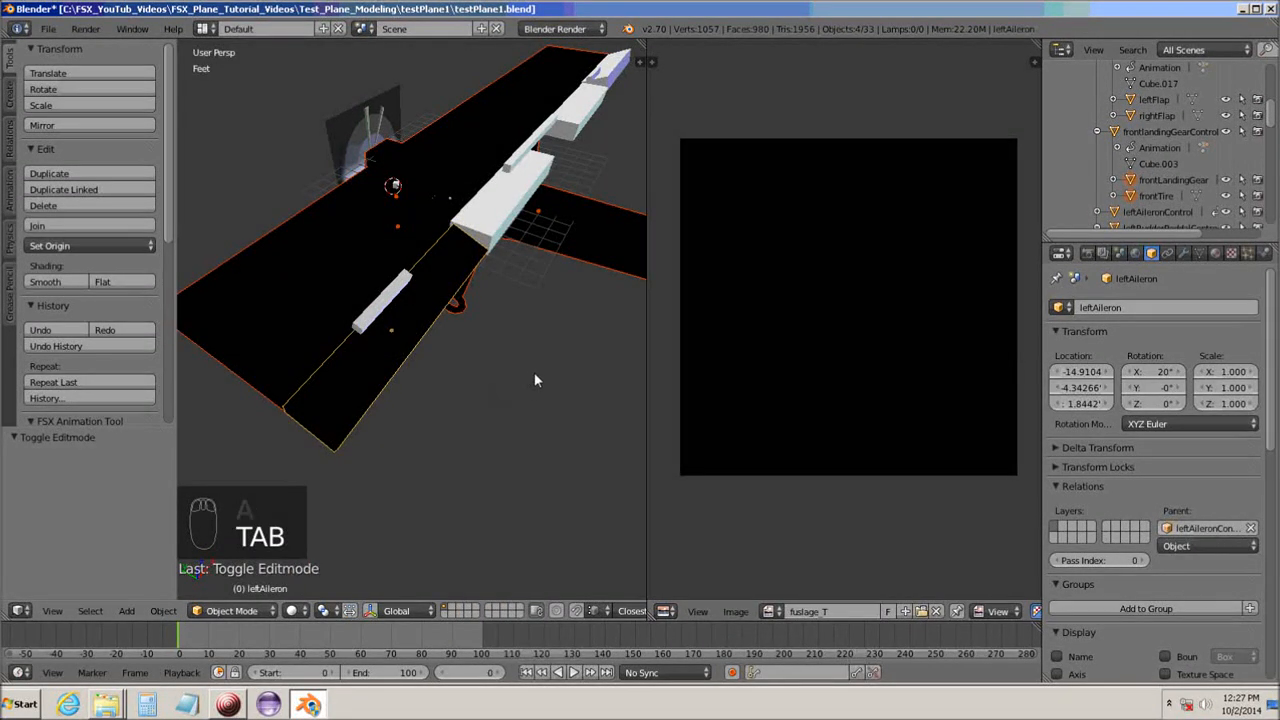
Add the right aileron to the object selection and select its entire mesh in Edit Mode.
{"action": "middle_click_drag", "start_coordinate": [552, 371], "coordinate": [495, 447]}
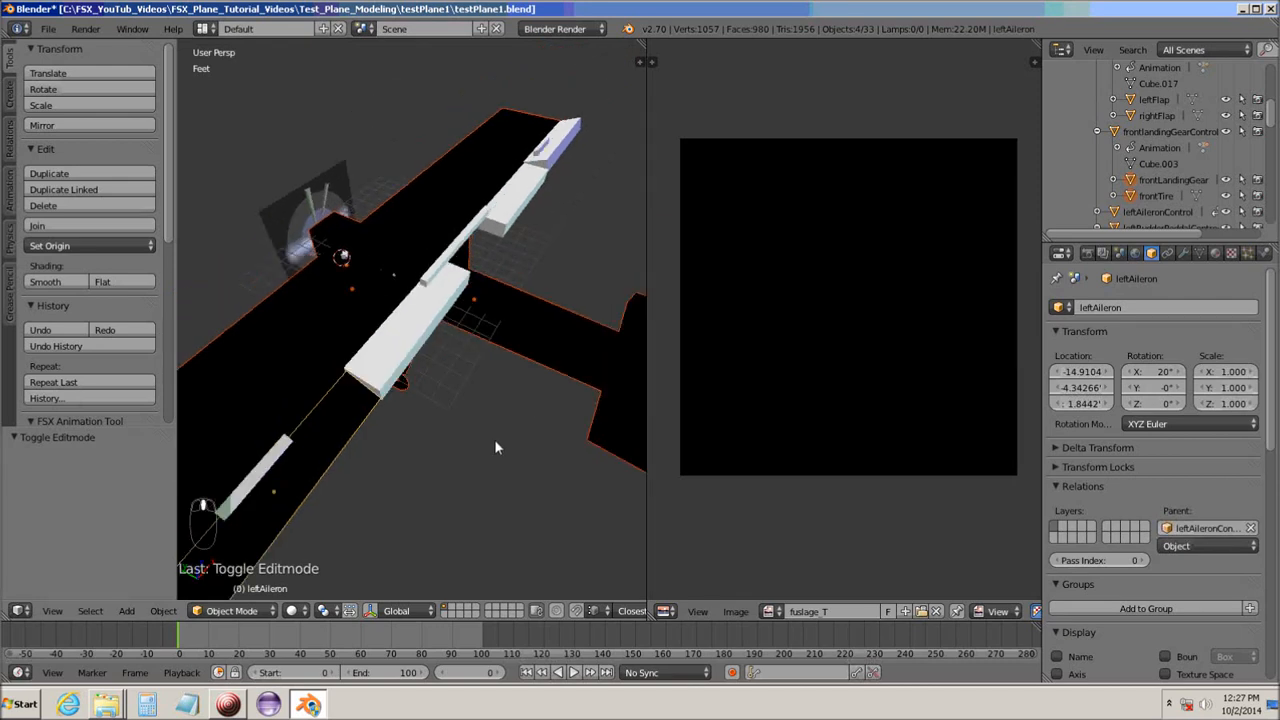
{"action": "left_click", "coordinate": [577, 133], "text": "shift"}
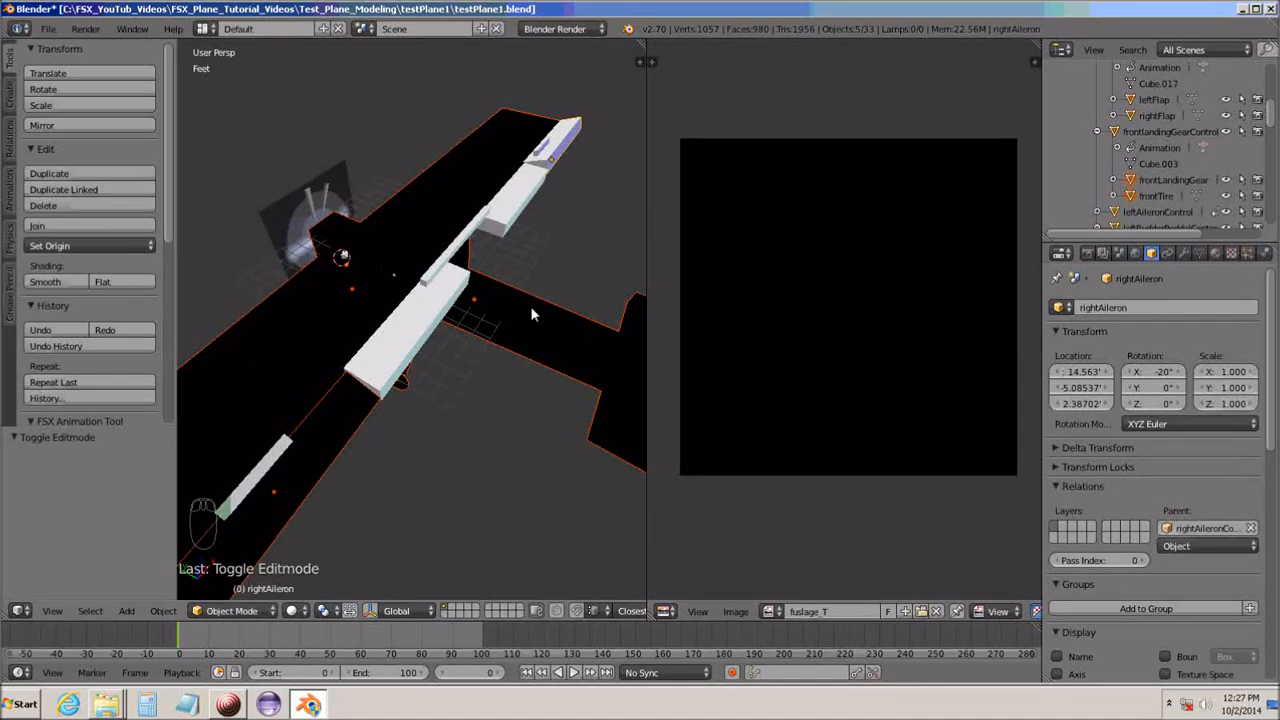
{"action": "key", "text": "Tab"}
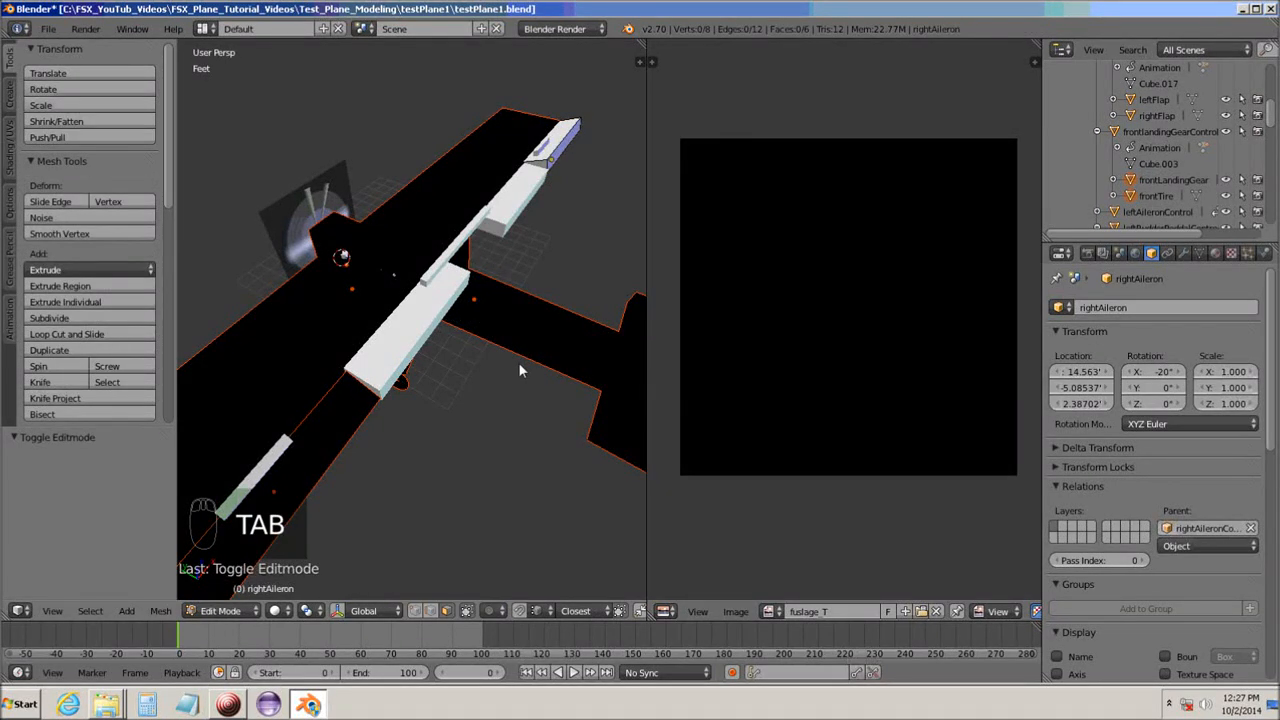
{"action": "key", "text": "a"}
{"action": "key", "text": "a"}
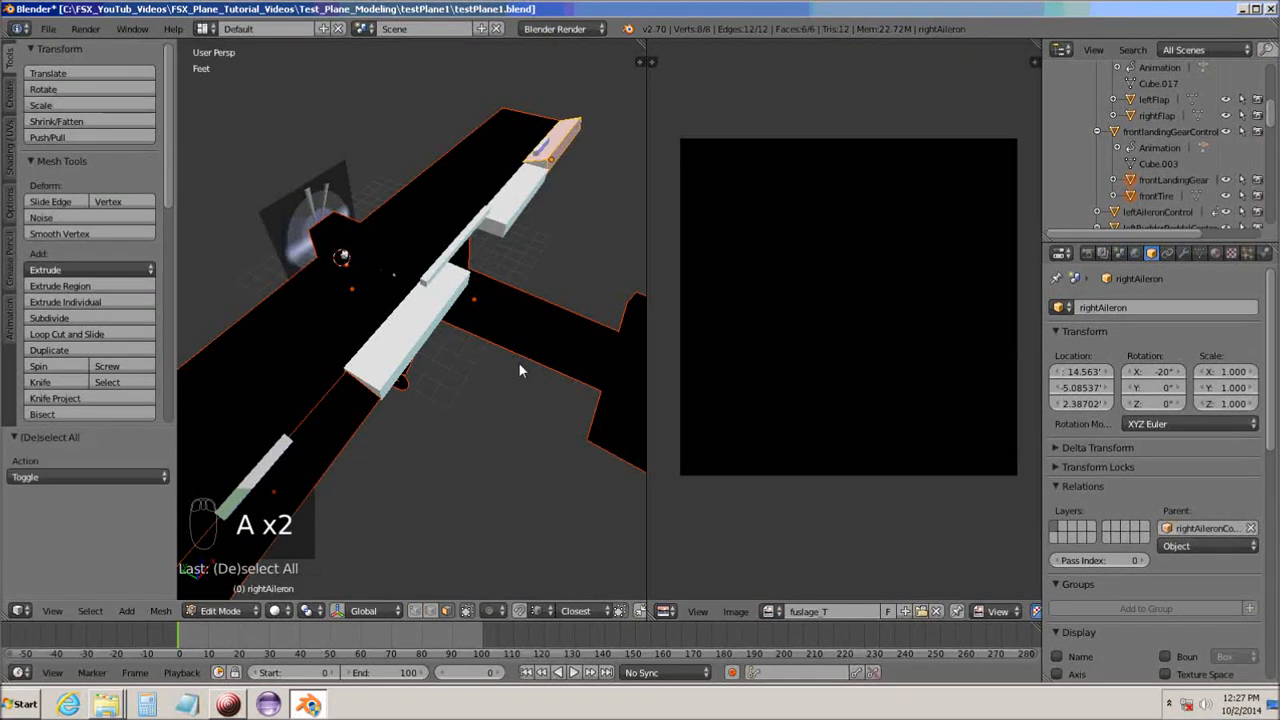
Unwrap the right aileron using Smart UV Project with an angle limit of 66.00 and an island margin of 0.10.
{"action": "key", "text": "u"}
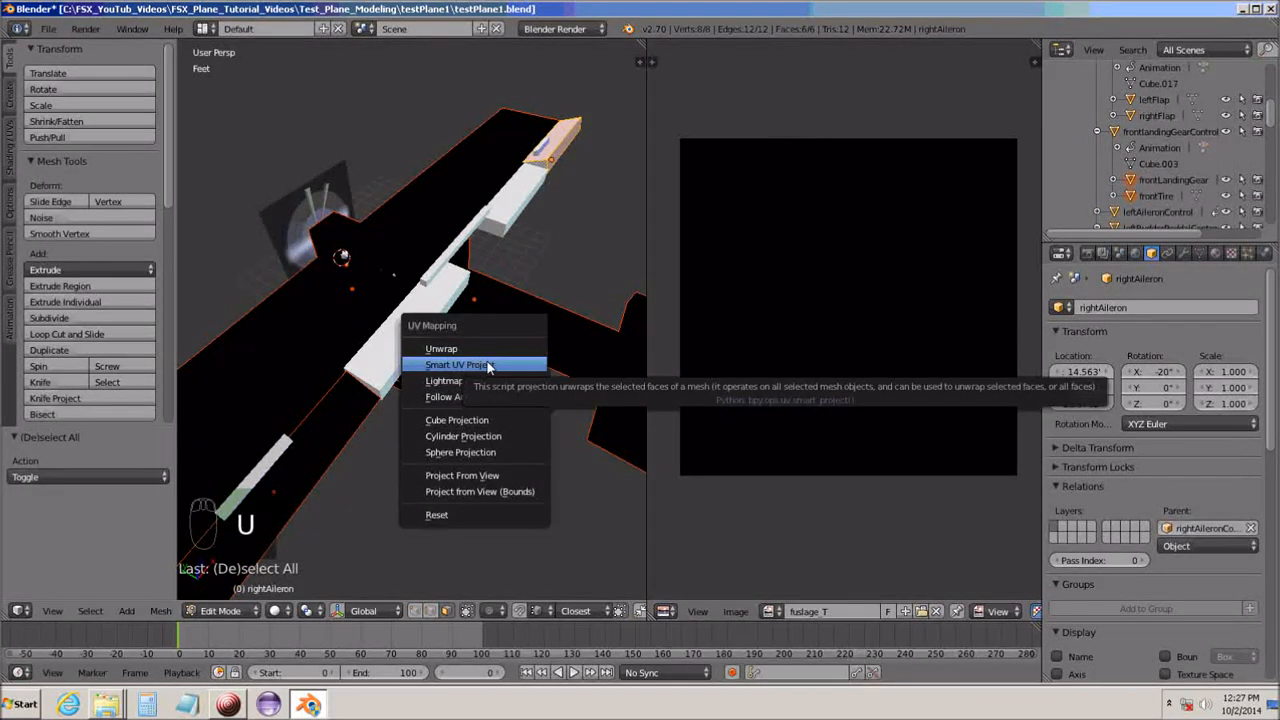
{"action": "left_click", "coordinate": [486, 365]}
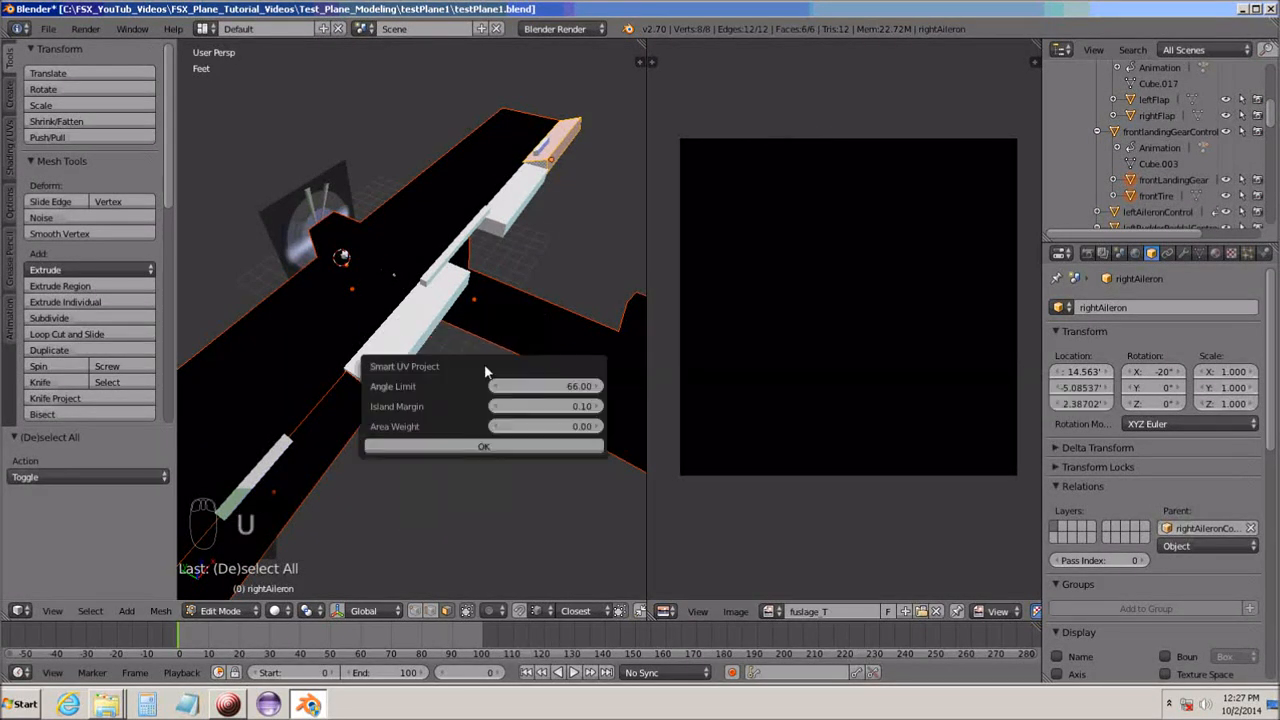
{"action": "left_click", "coordinate": [481, 447]}
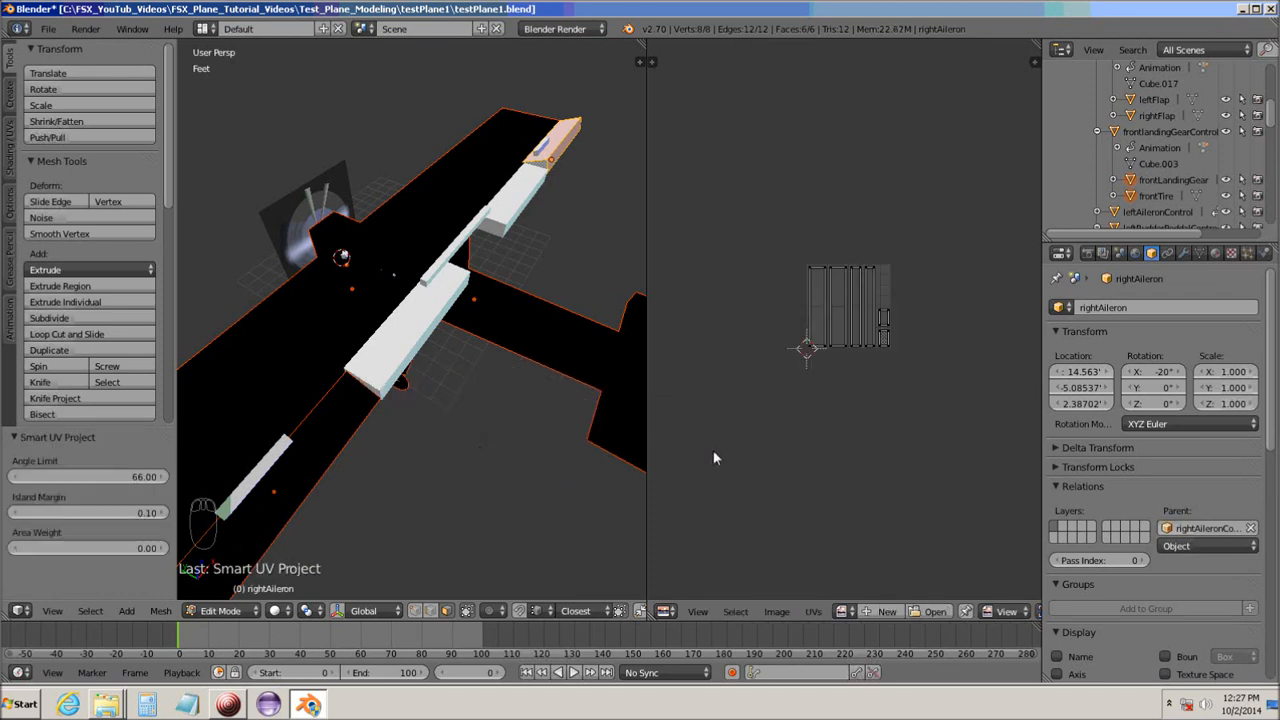
Assign the fuslage_T image to the right aileron's unwrapped faces in the UV editor.
{"action": "left_click", "coordinate": [842, 612]}
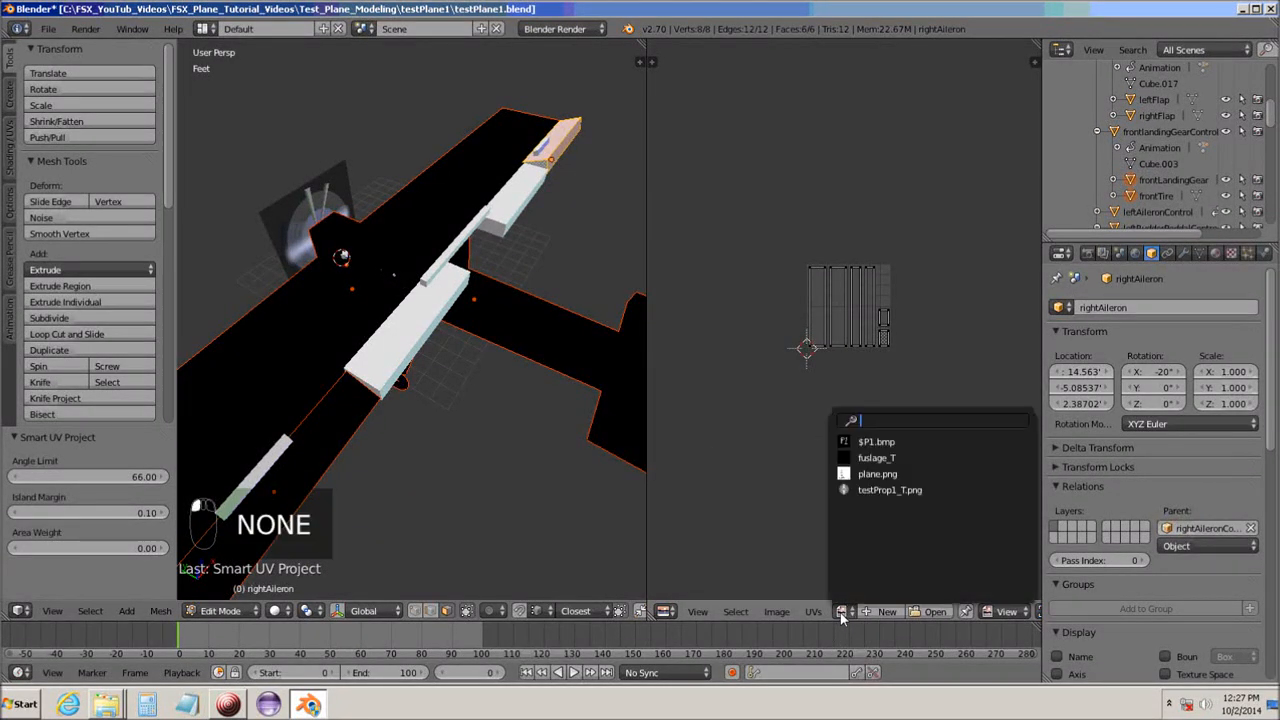
{"action": "left_click", "coordinate": [858, 459]}
{"action": "scroll", "coordinate": [845, 463], "scroll_direction": "down", "scroll_amount": 2}
{"action": "scroll", "coordinate": [845, 460], "scroll_direction": "up", "scroll_amount": 1}
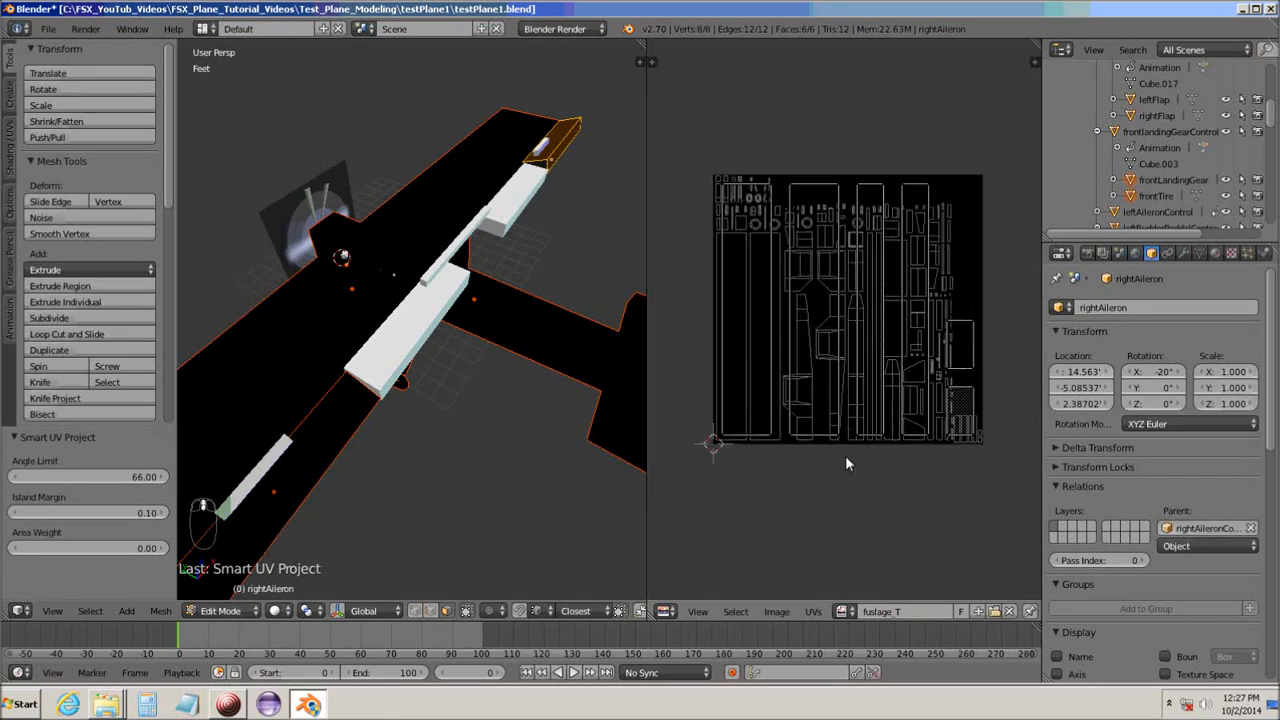
Select all of the right aileron's UVs and scale them by about 0.107.
{"action": "key", "text": "a"}
{"action": "key", "text": "s"}
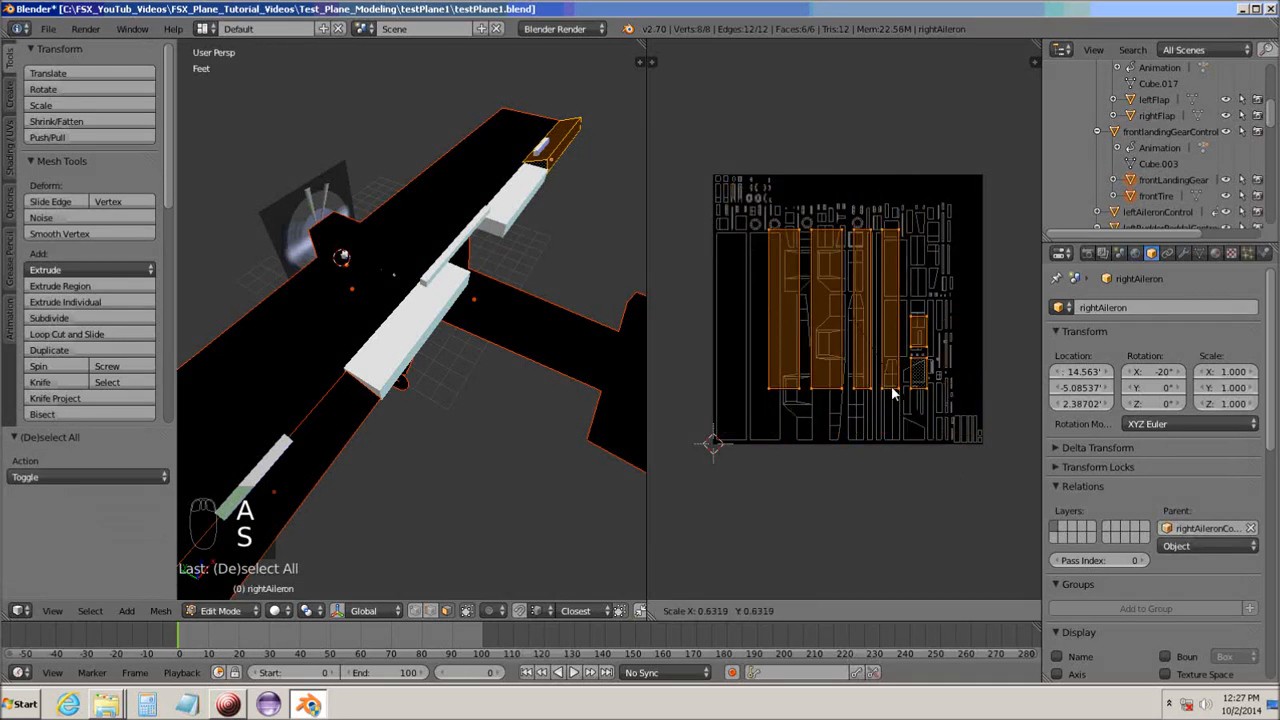
{"action": "left_click", "coordinate": [860, 330]}
Move the right aileron UVs into the free strip directly above the left aileron islands on the fuselage texture.
{"action": "middle_click_drag", "start_coordinate": [873, 358], "coordinate": [760, 393]}
{"action": "scroll", "coordinate": [760, 393], "scroll_direction": "up", "scroll_amount": 2}
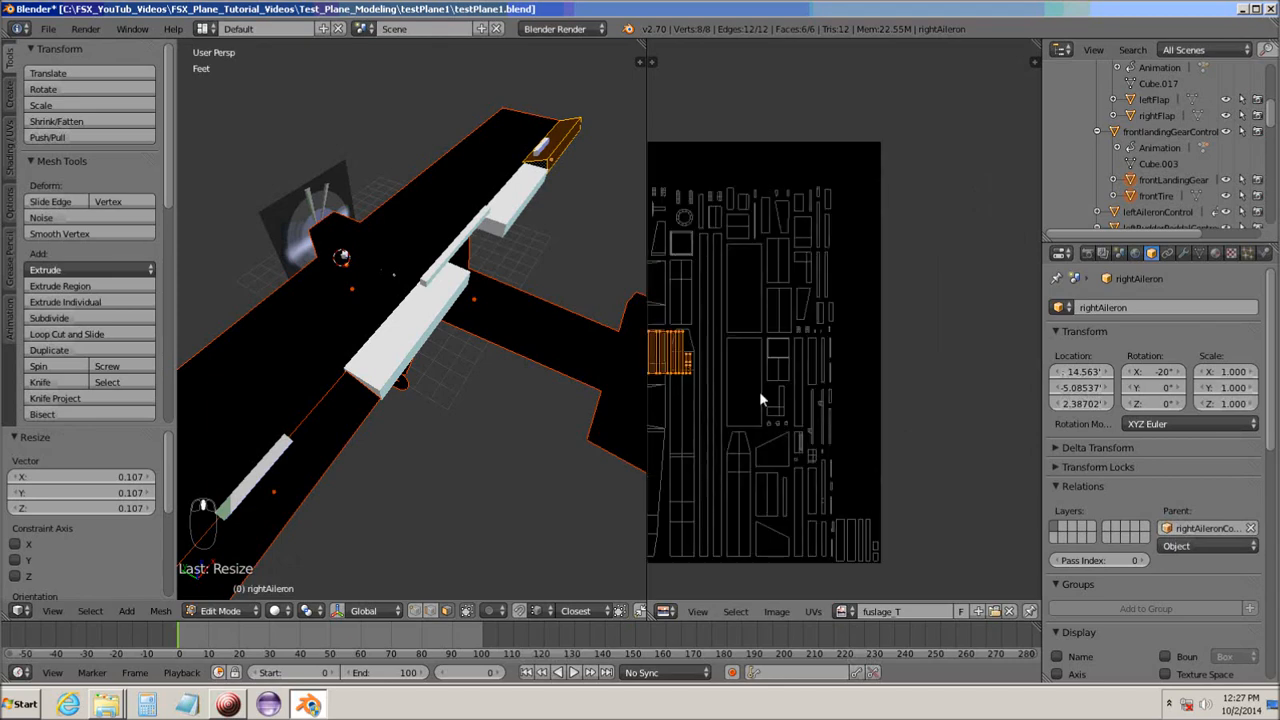
{"action": "scroll", "coordinate": [759, 398], "scroll_direction": "up", "scroll_amount": 3}
{"action": "middle_click_drag", "start_coordinate": [878, 344], "coordinate": [872, 256]}
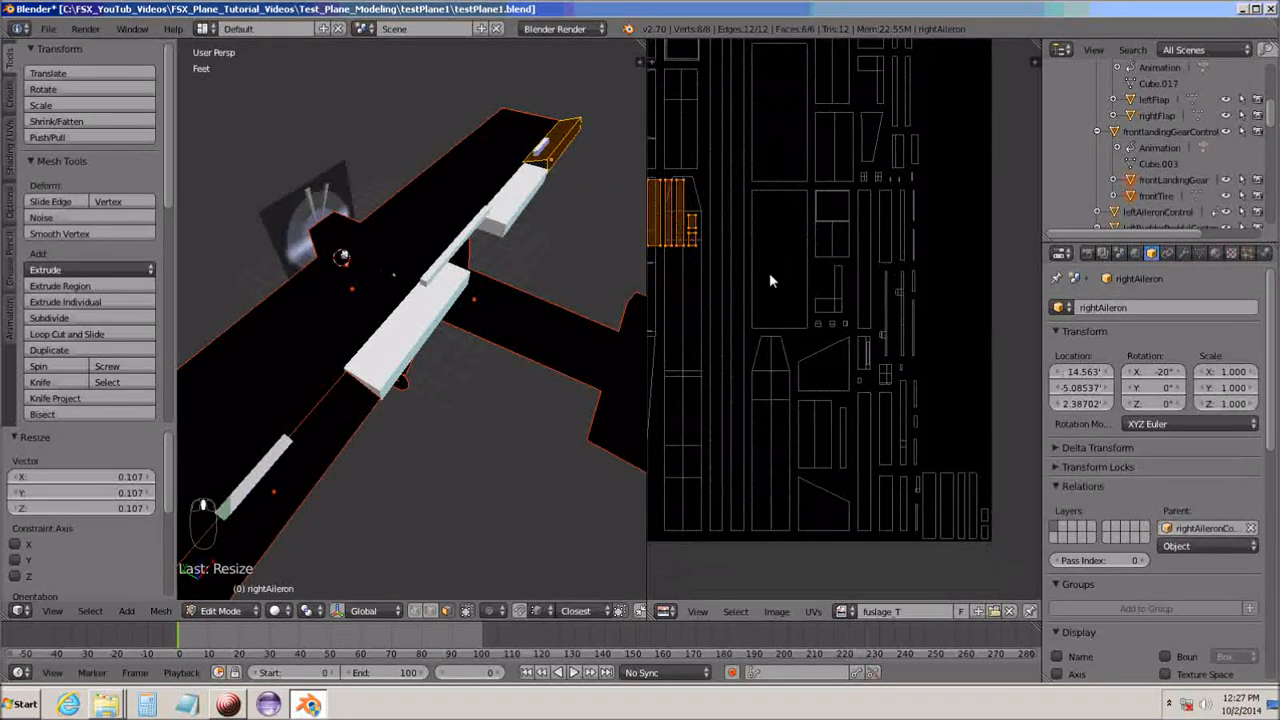
{"action": "key", "text": "g"}
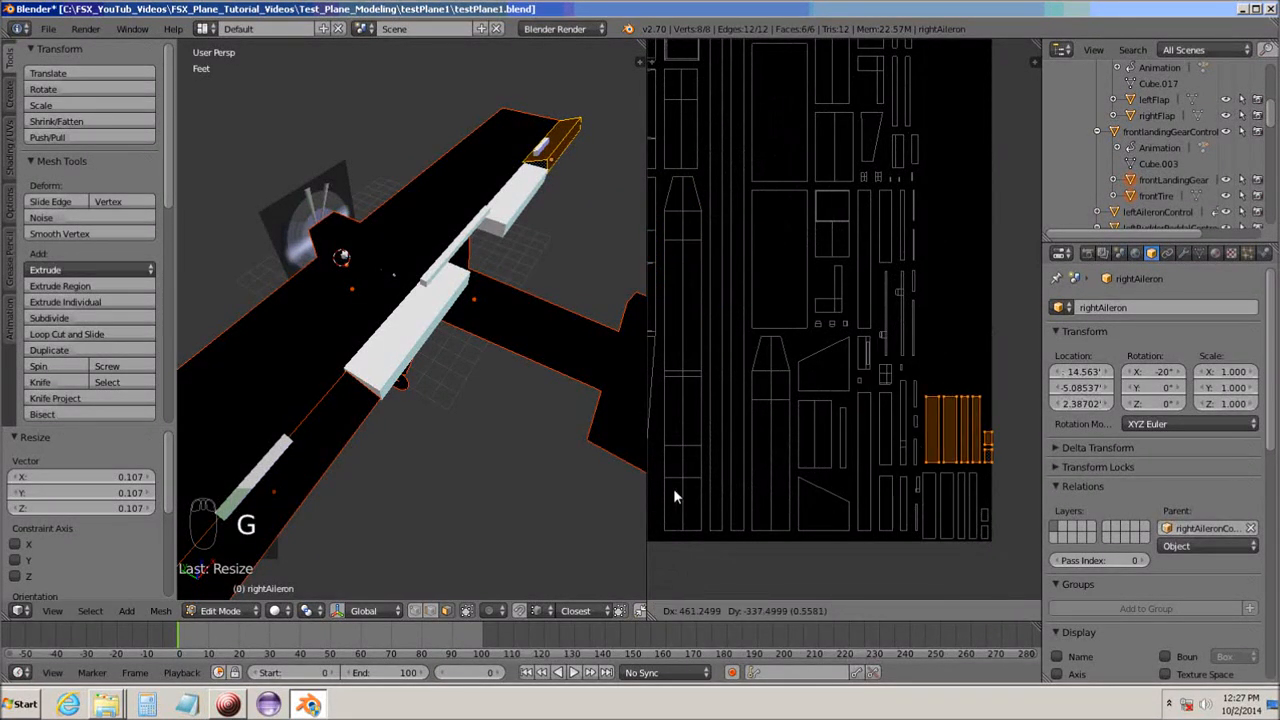
{"action": "left_click", "coordinate": [670, 490]}
Scale the right aileron UVs by about 0.961 and move them down to sit just above the left aileron islands.
{"action": "middle_click_drag", "start_coordinate": [820, 457], "coordinate": [711, 317]}
{"action": "scroll", "coordinate": [836, 364], "scroll_direction": "up", "scroll_amount": 4}
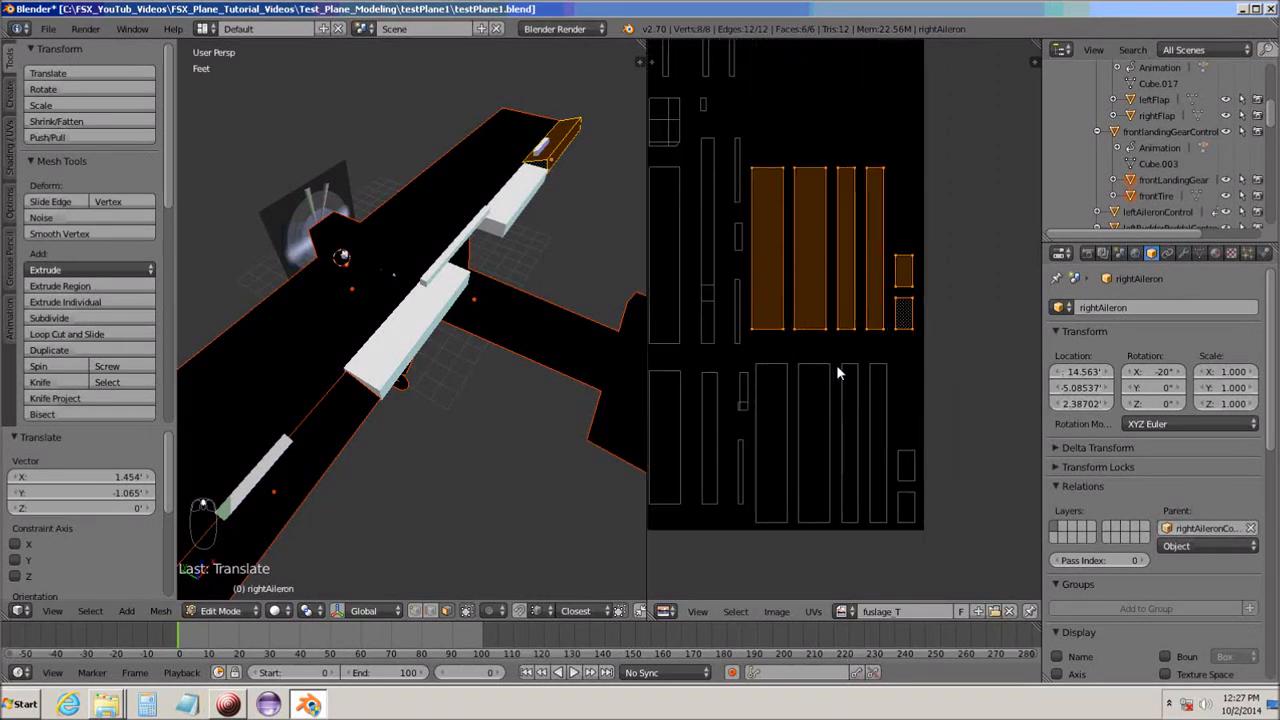
{"action": "scroll", "coordinate": [874, 449], "scroll_direction": "up", "scroll_amount": 2}
{"action": "middle_click_drag", "start_coordinate": [864, 475], "coordinate": [855, 345]}
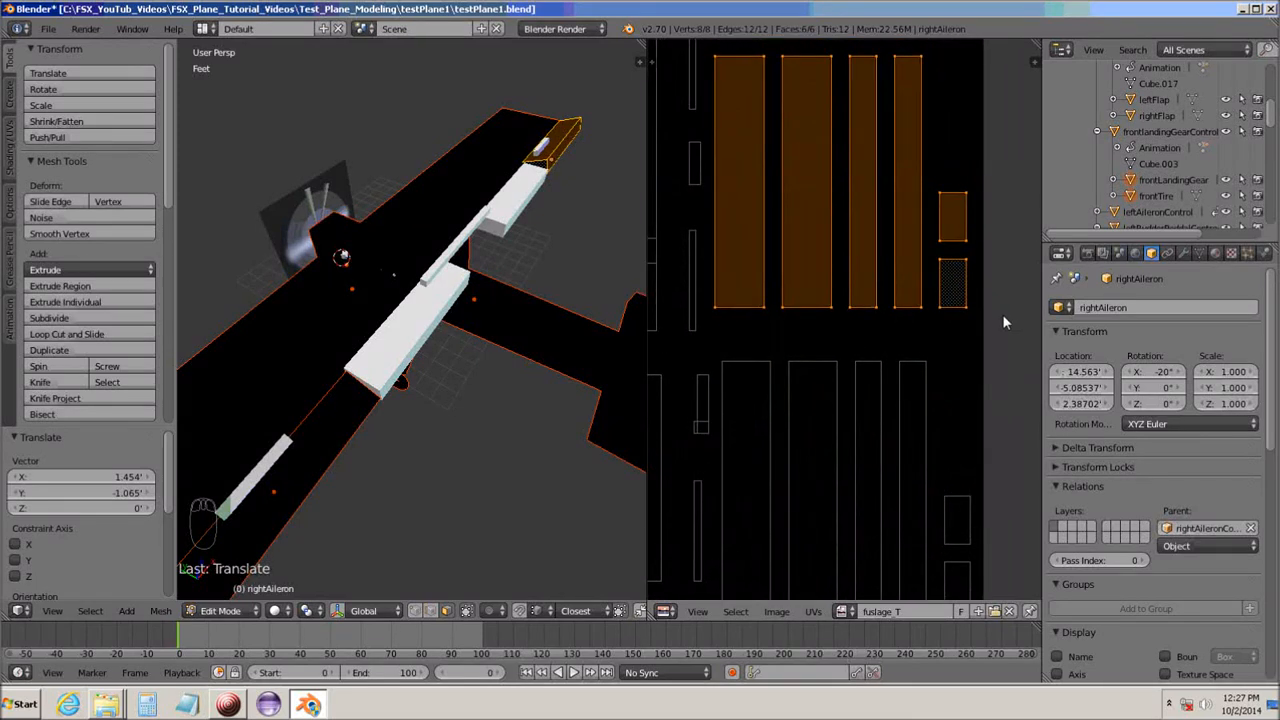
{"action": "key", "text": "s"}
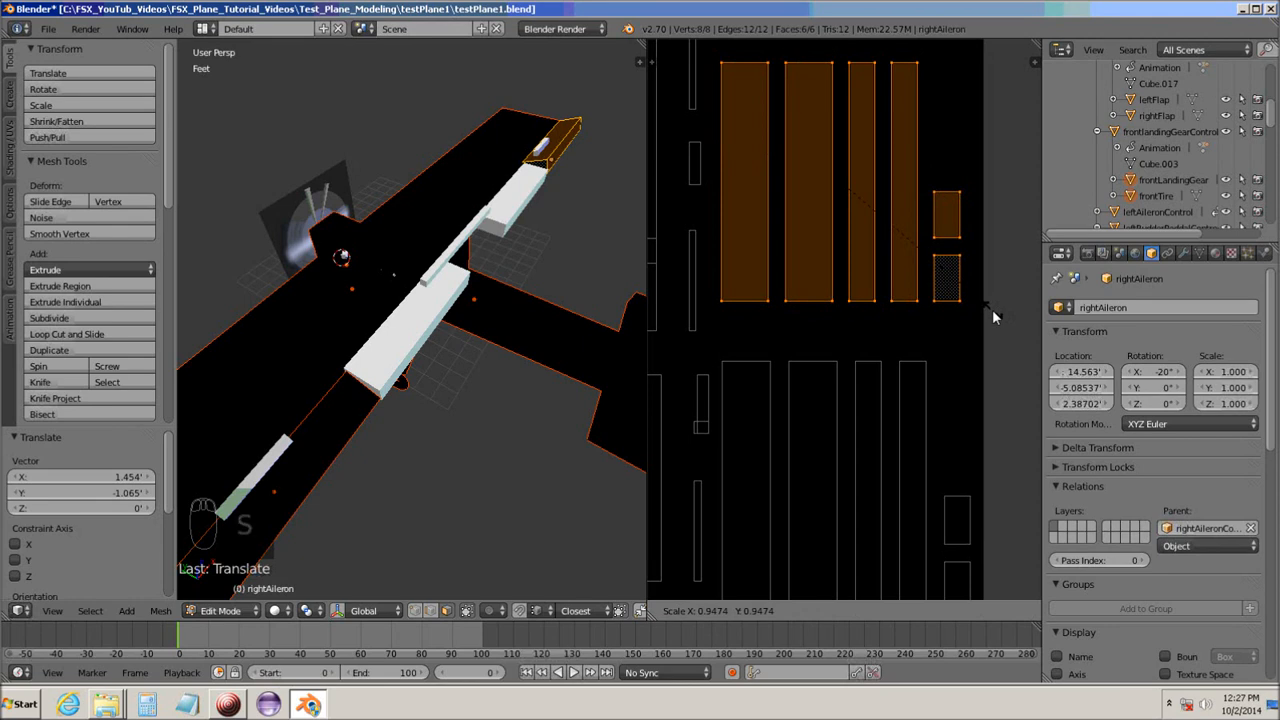
{"action": "left_click", "coordinate": [996, 319]}
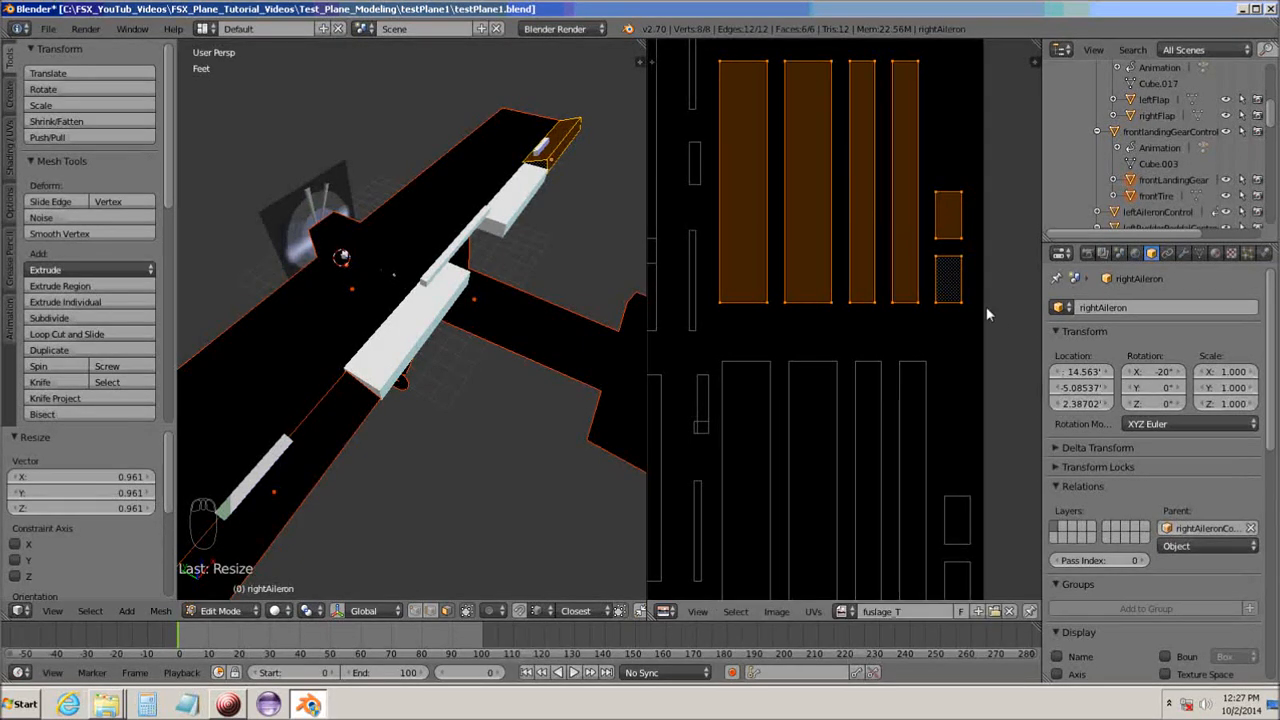
{"action": "key", "text": "g"}
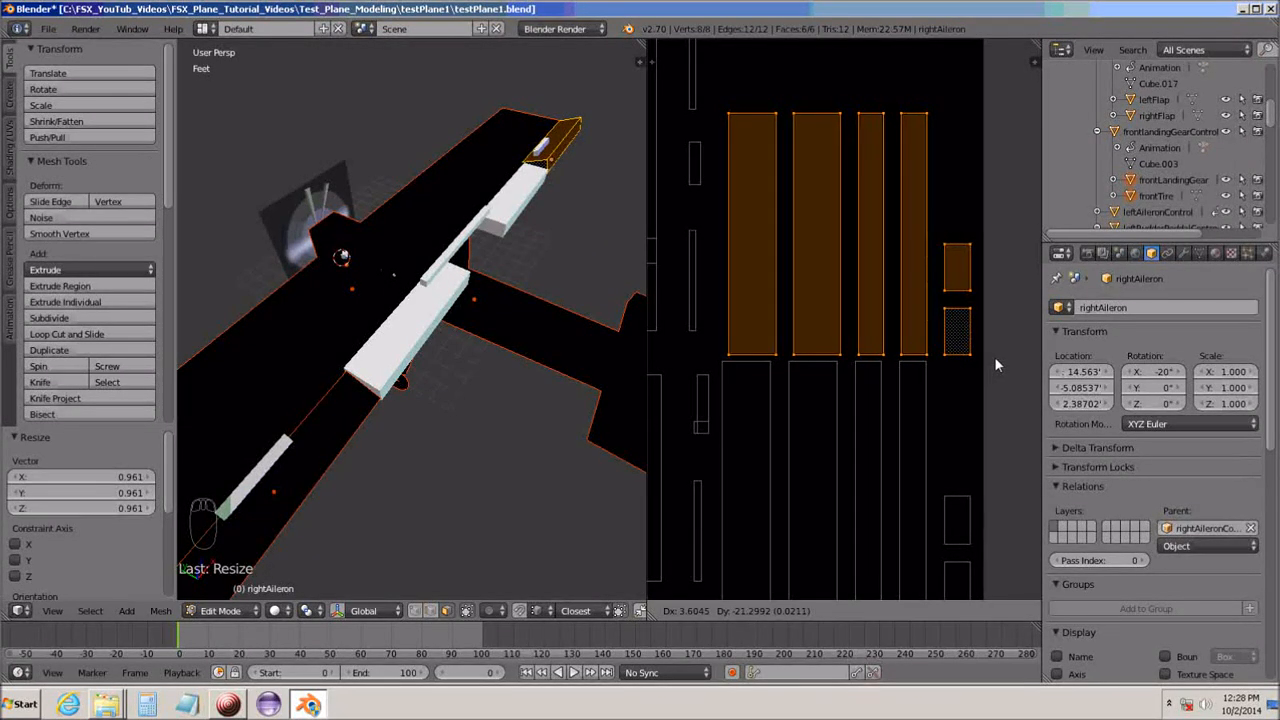
{"action": "left_click", "coordinate": [996, 365]}
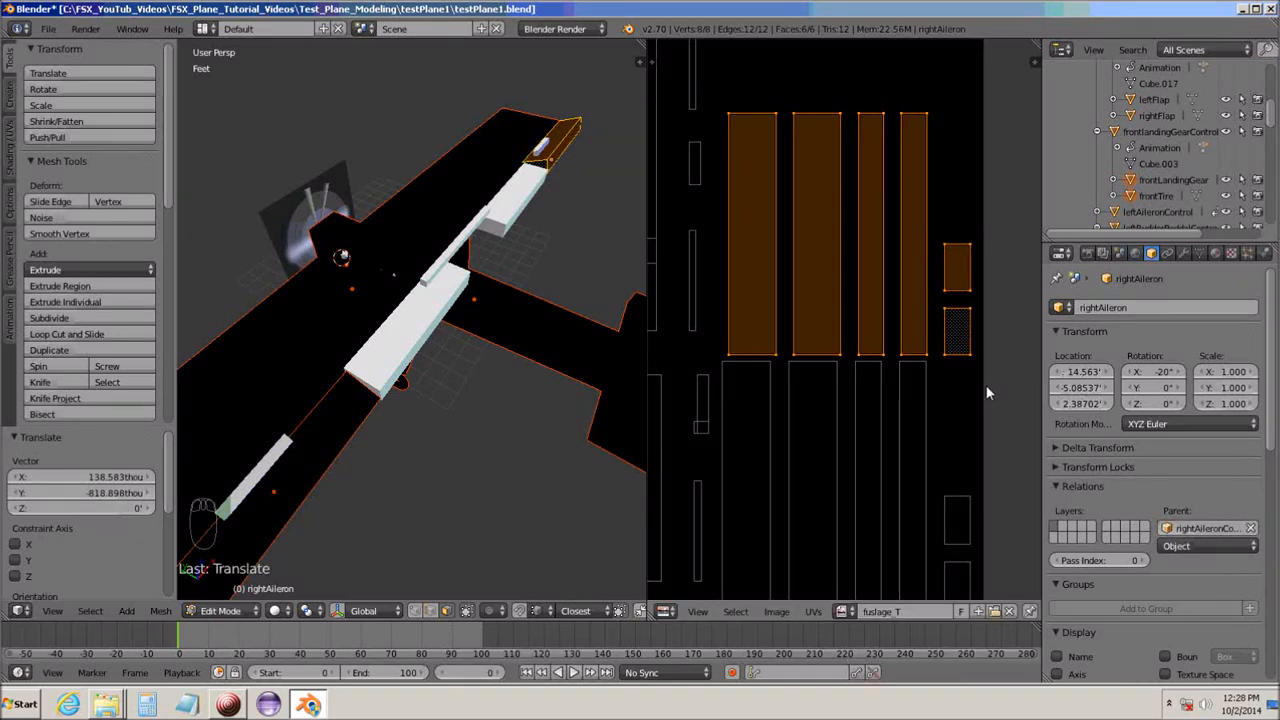
Enlarge the right aileron UVs by about 1.028, nudge them into line above the left aileron islands, and finish editing the mesh.
{"action": "key", "text": "s"}
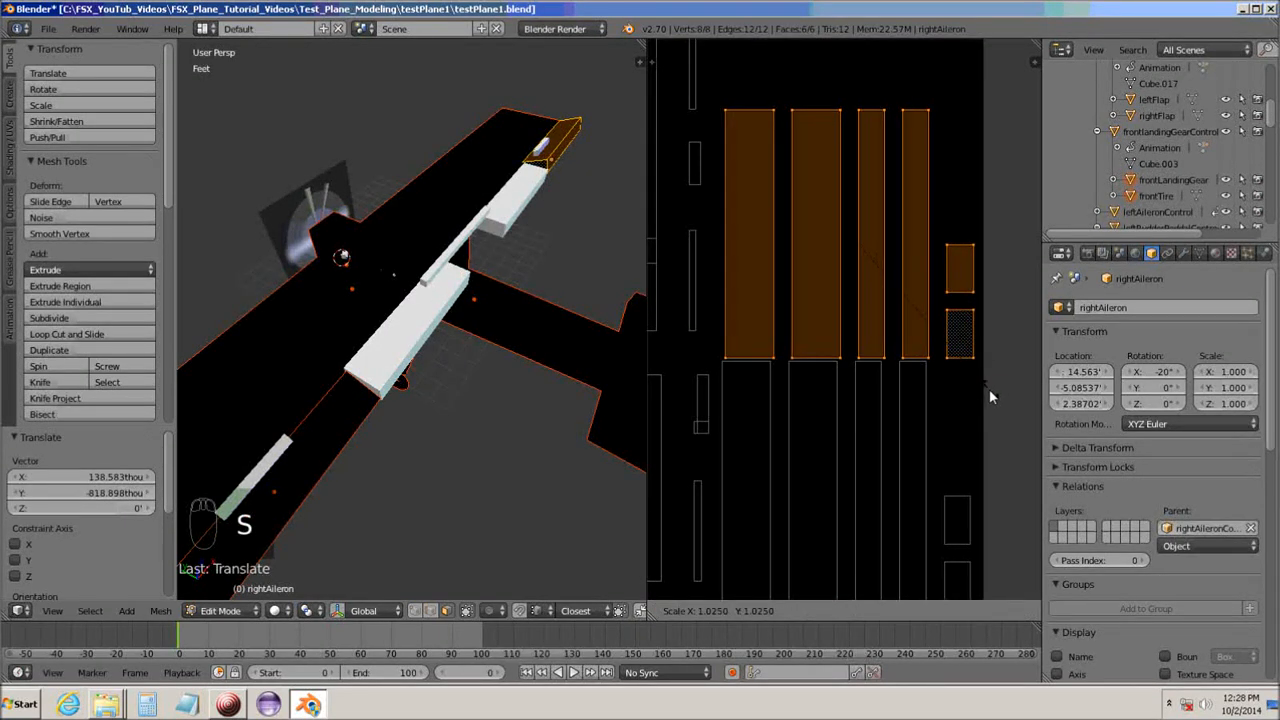
{"action": "left_click", "coordinate": [979, 400]}
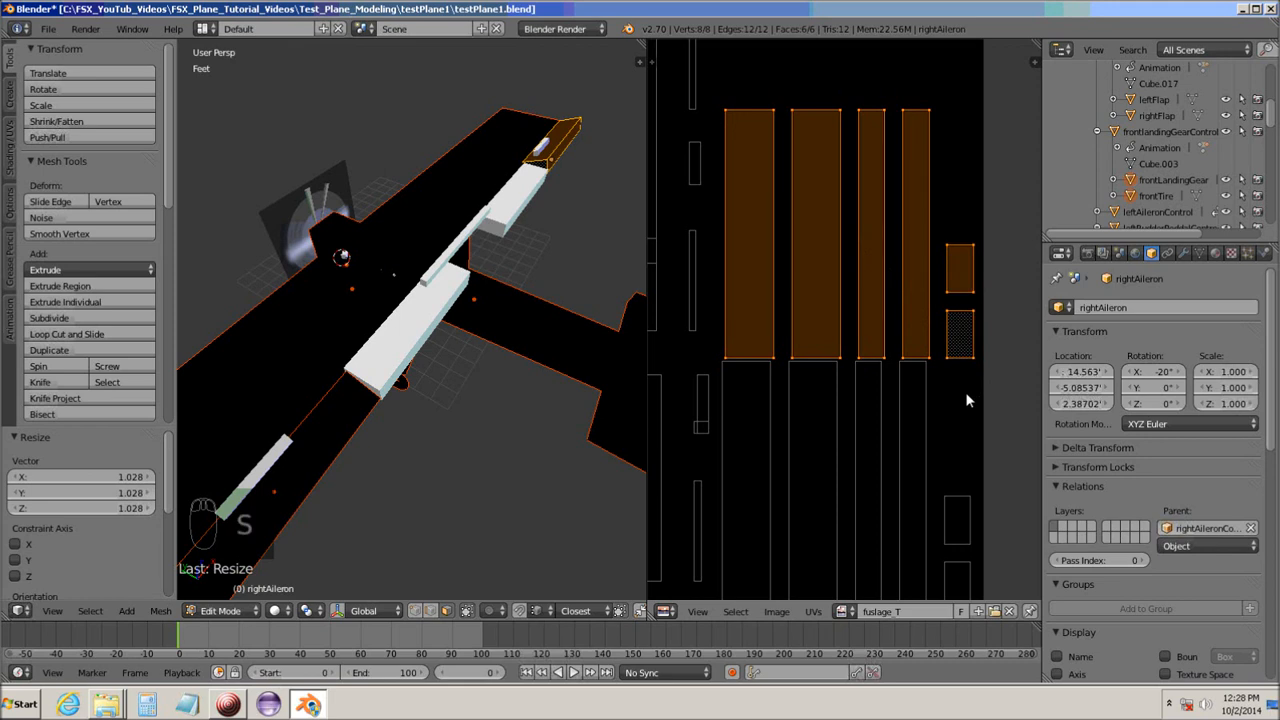
{"action": "key", "text": "g"}
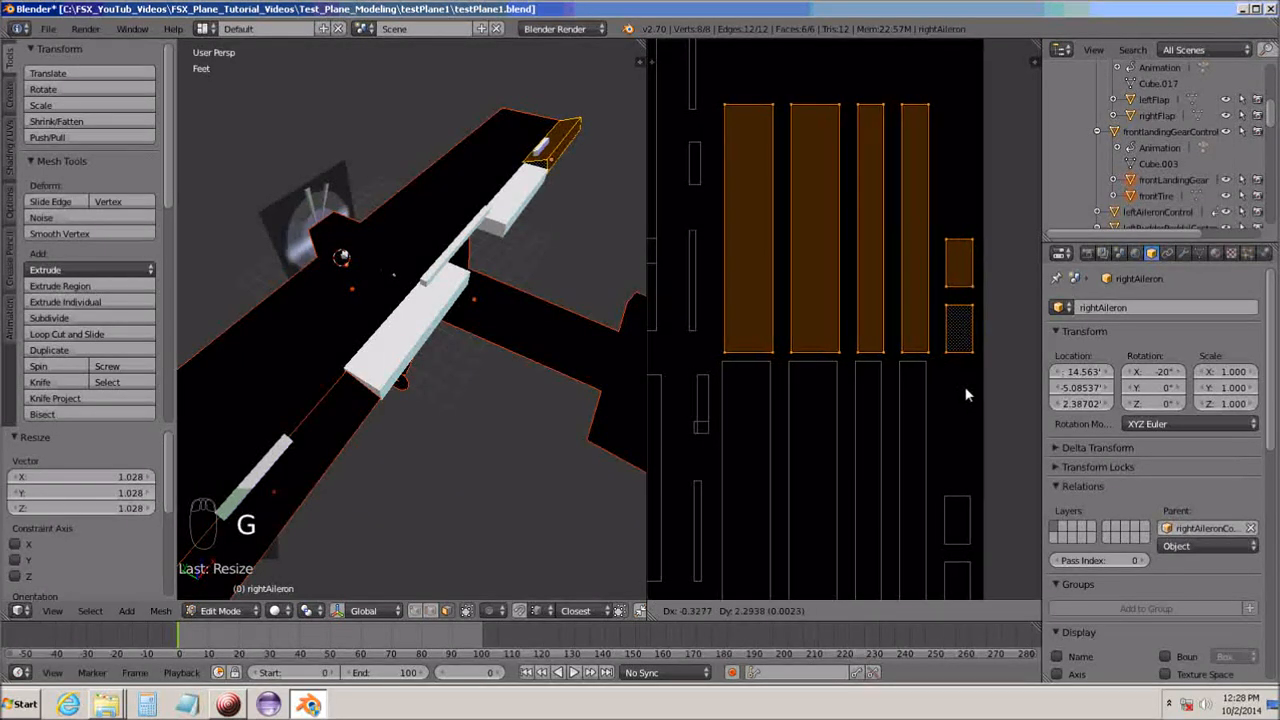
{"action": "left_click", "coordinate": [963, 396]}
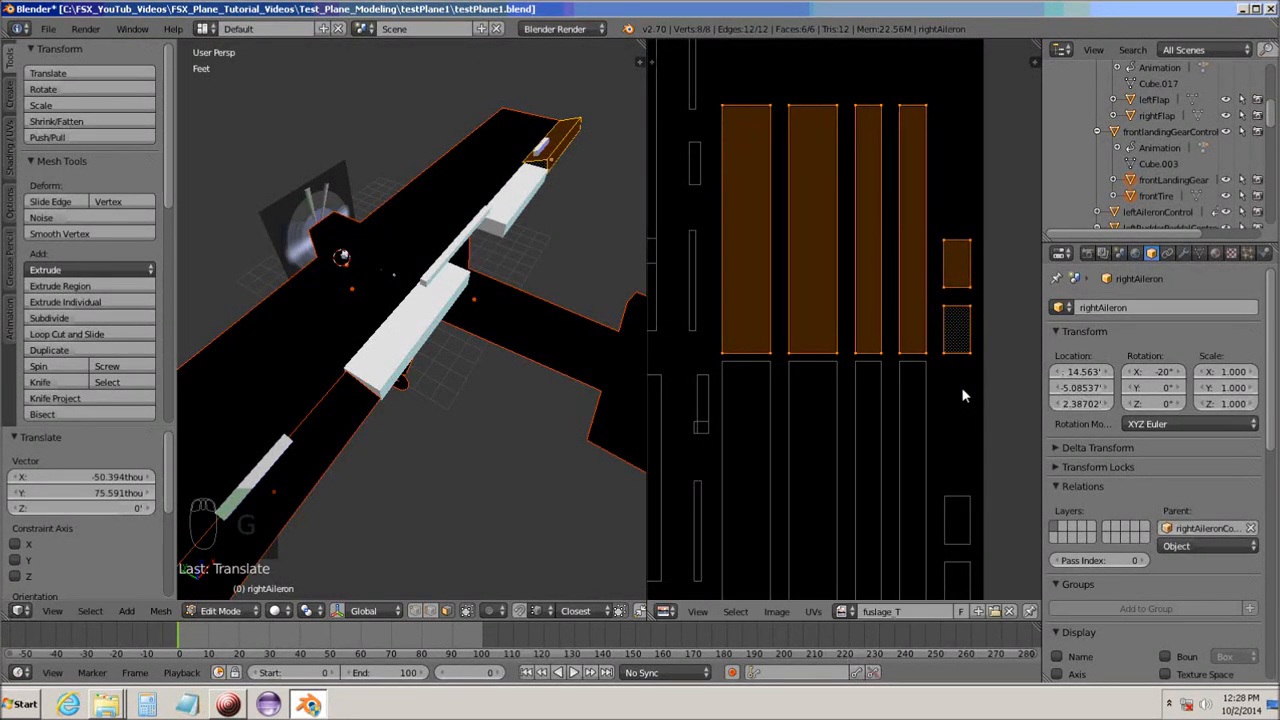
{"action": "scroll", "coordinate": [962, 396], "scroll_direction": "down", "scroll_amount": 5}
{"action": "scroll", "coordinate": [962, 395], "scroll_direction": "down", "scroll_amount": 3}
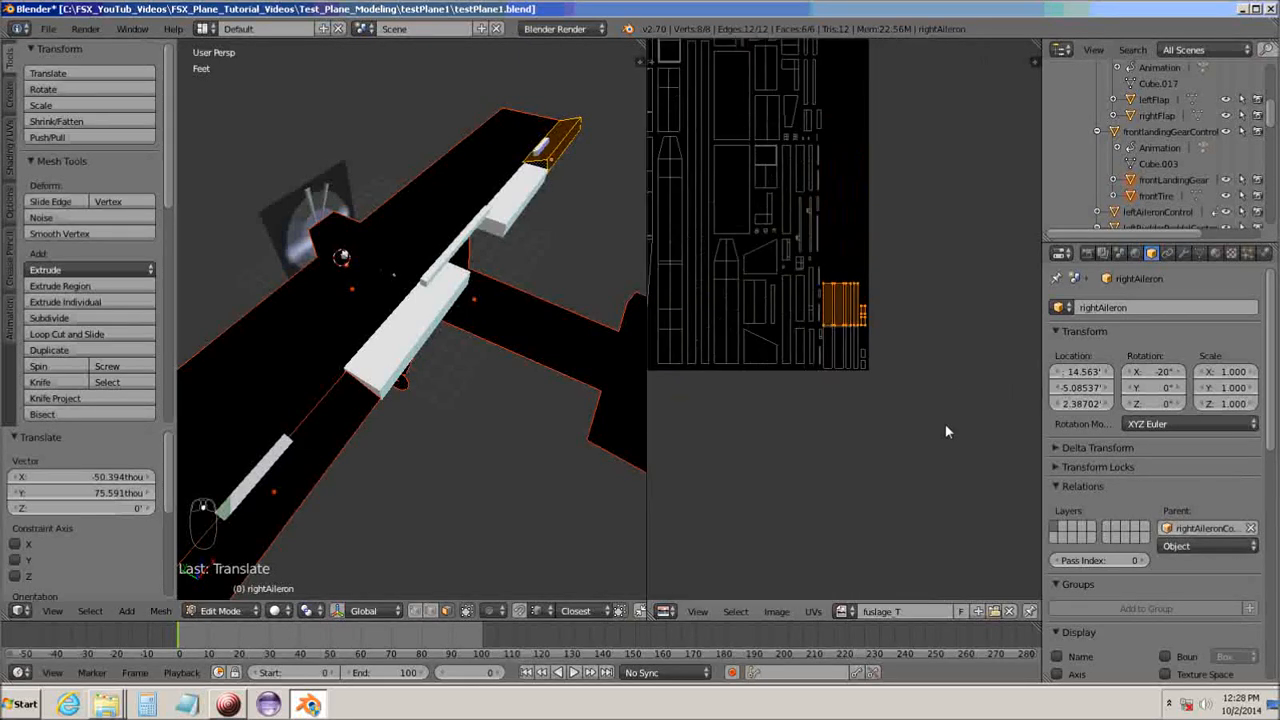
{"action": "middle_click_drag", "start_coordinate": [769, 322], "coordinate": [919, 468]}
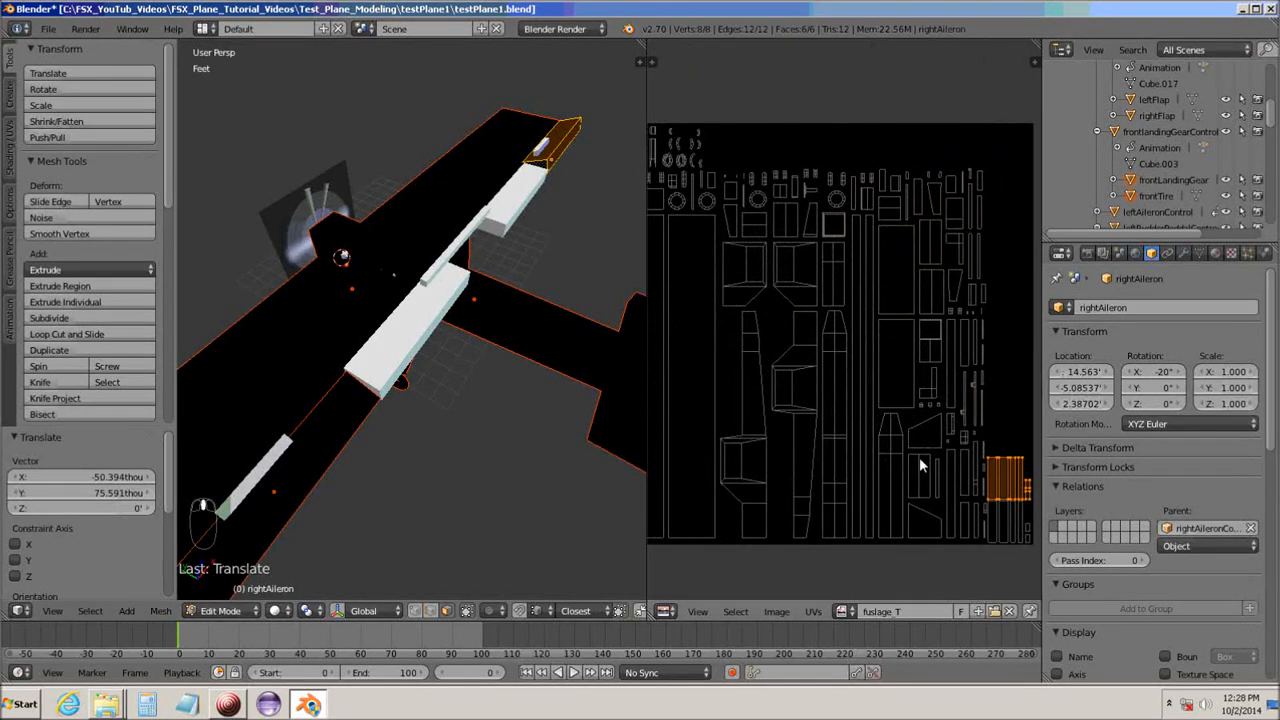
{"action": "scroll", "coordinate": [919, 457], "scroll_direction": "down", "scroll_amount": 2}
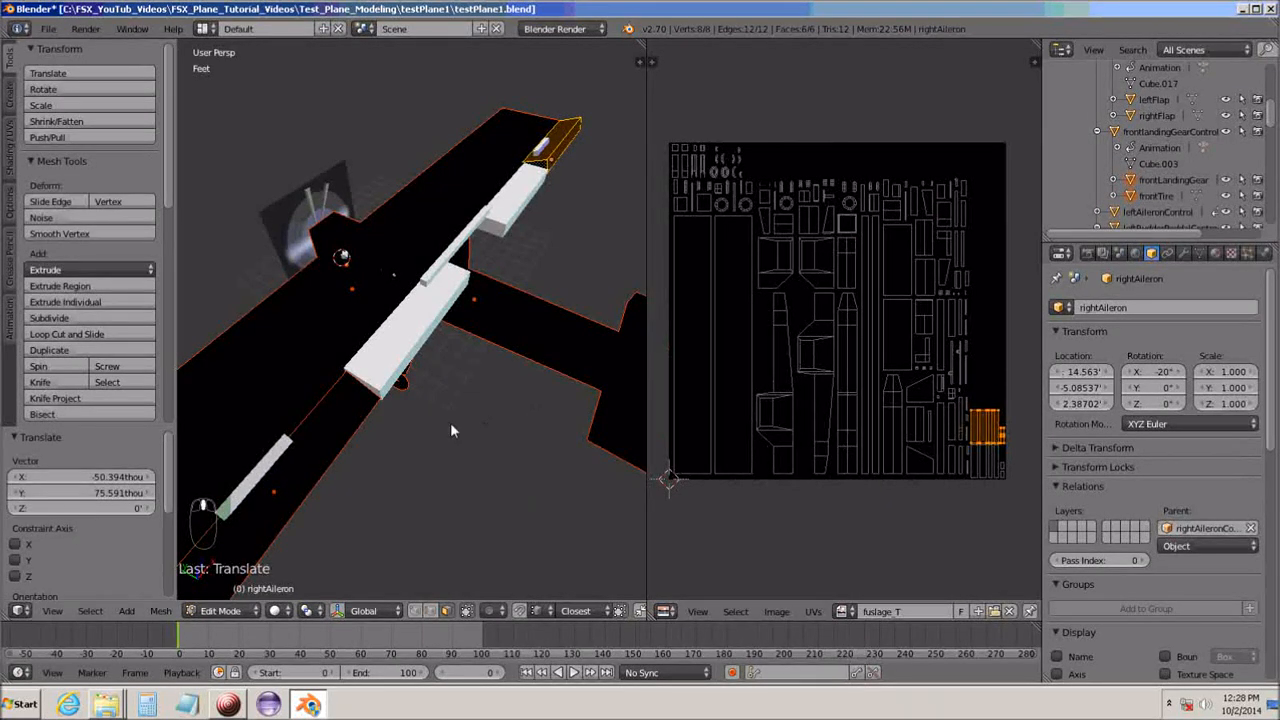
{"action": "key", "text": "a"}
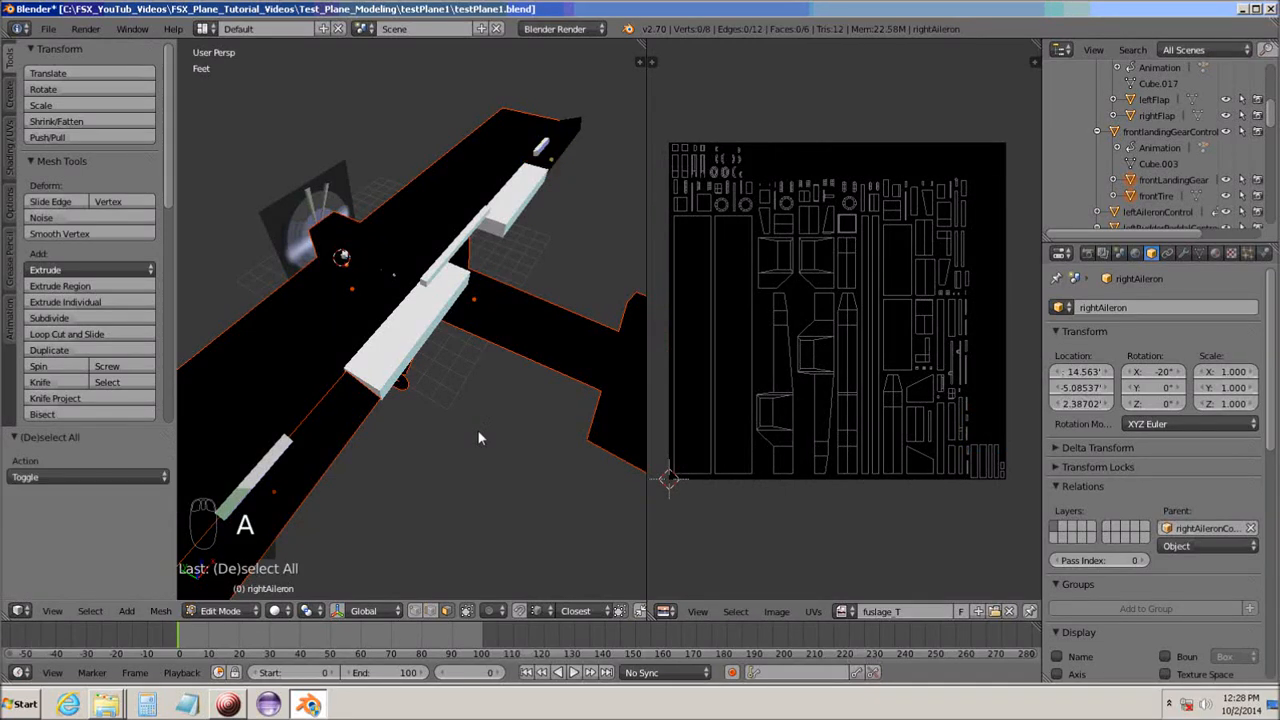
{"action": "key", "text": "Tab"}
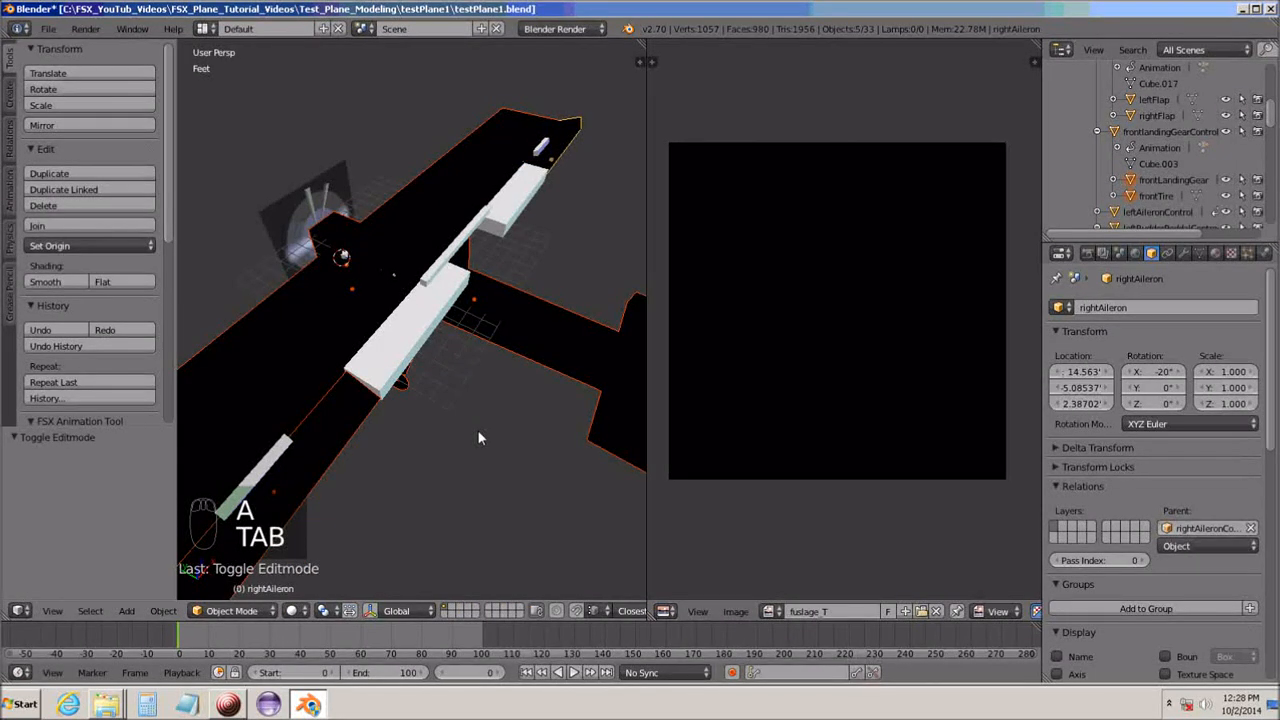
Unwrap the left flap using Smart UV Project with angle limit 66.00 and island margin 0.10, and assign the fuslage_T image to it.
{"action": "right_click", "coordinate": [428, 333]}
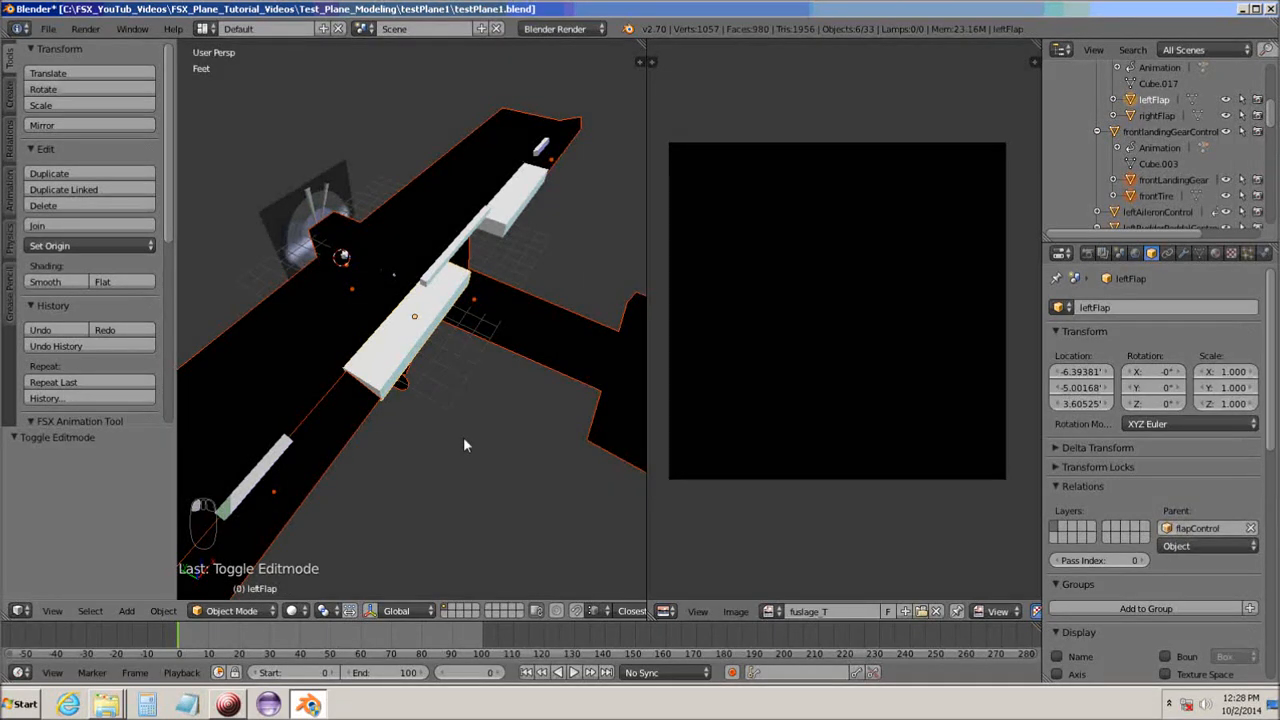
{"action": "key", "text": "Tab"}
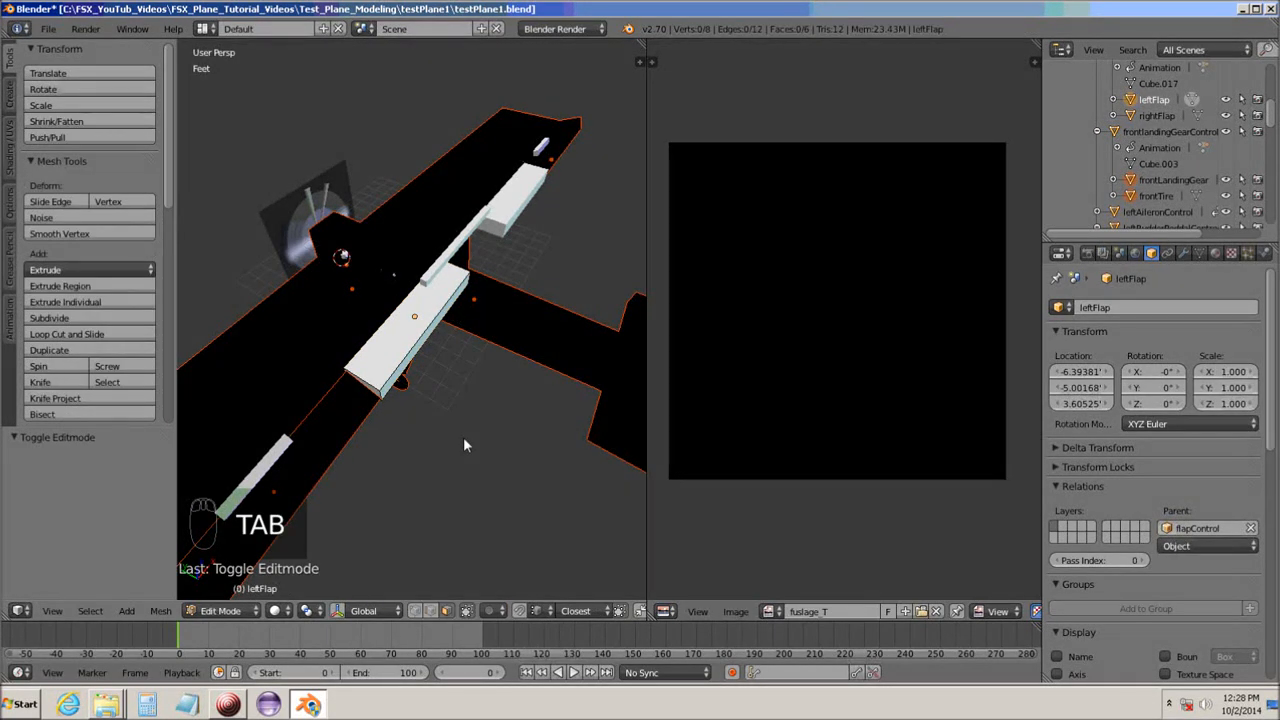
{"action": "key", "text": "a"}
{"action": "key", "text": "a"}
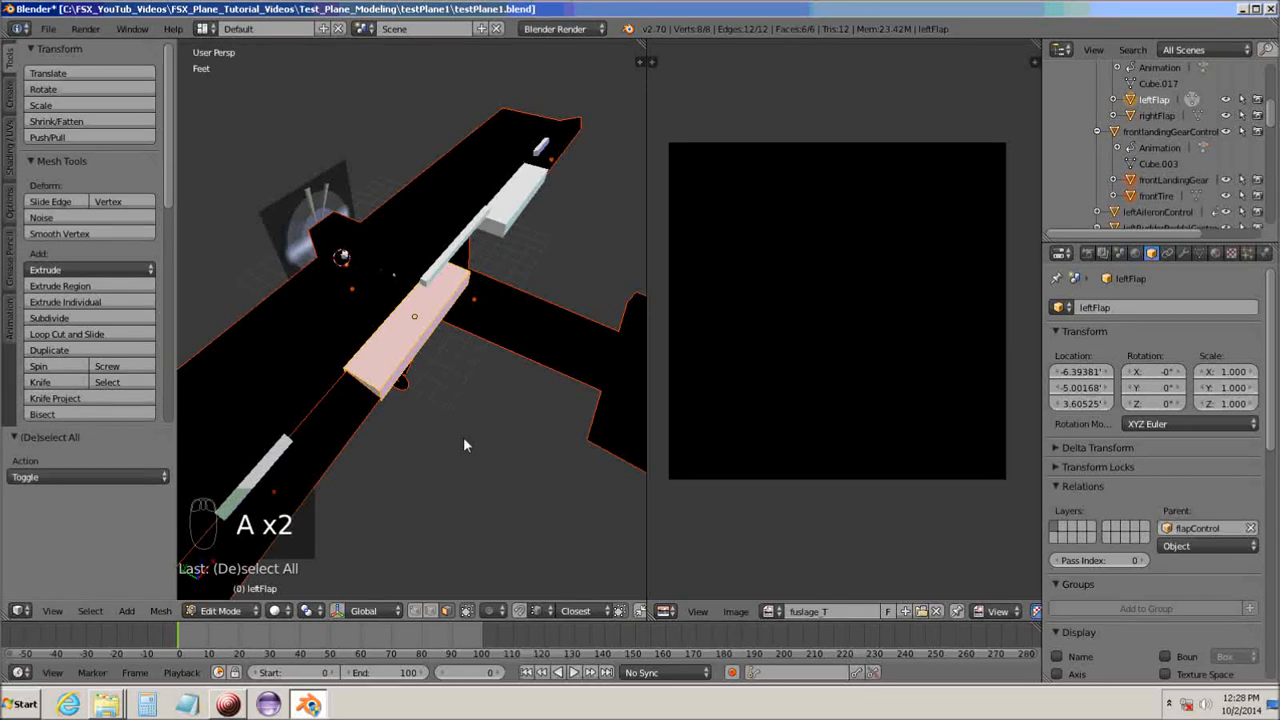
{"action": "key", "text": "u"}
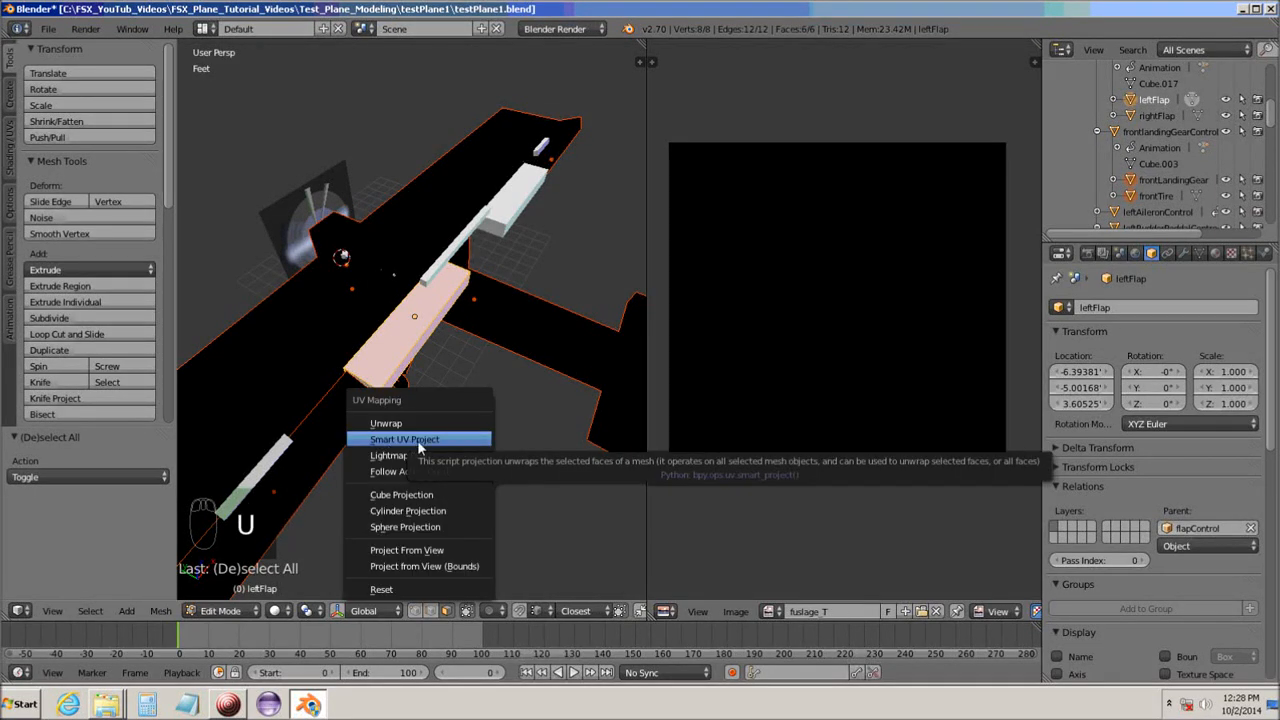
{"action": "left_click", "coordinate": [424, 441]}
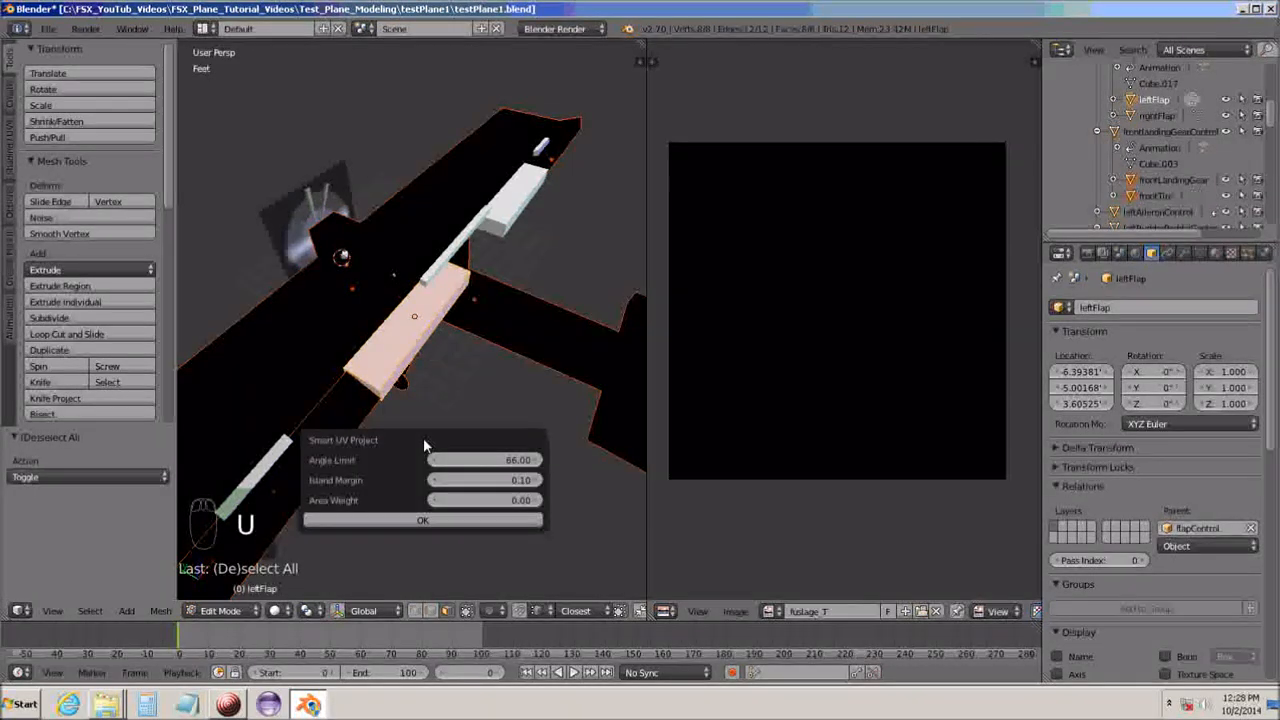
{"action": "left_click", "coordinate": [423, 520]}
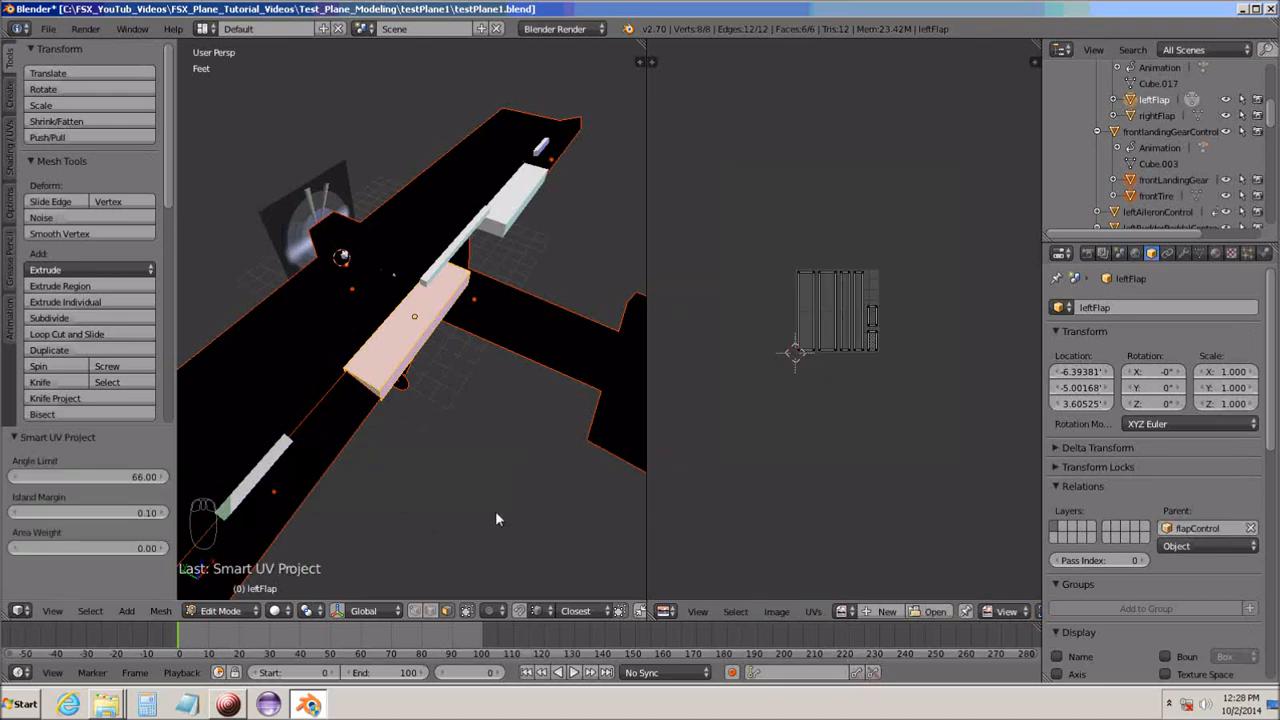
{"action": "left_click", "coordinate": [844, 611]}
{"action": "left_click", "coordinate": [851, 460]}
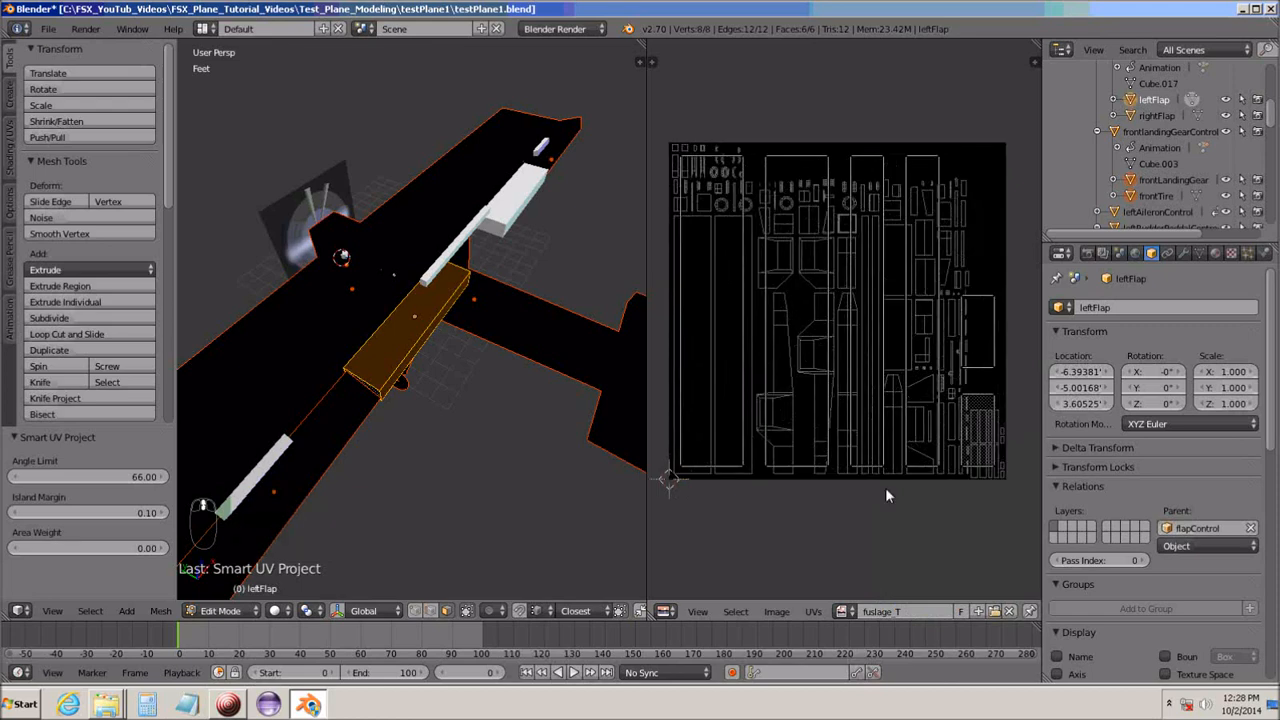
Scale all of the left flap's UVs by about 0.105 and move them into the free strip above the right aileron islands.
{"action": "key", "text": "a"}
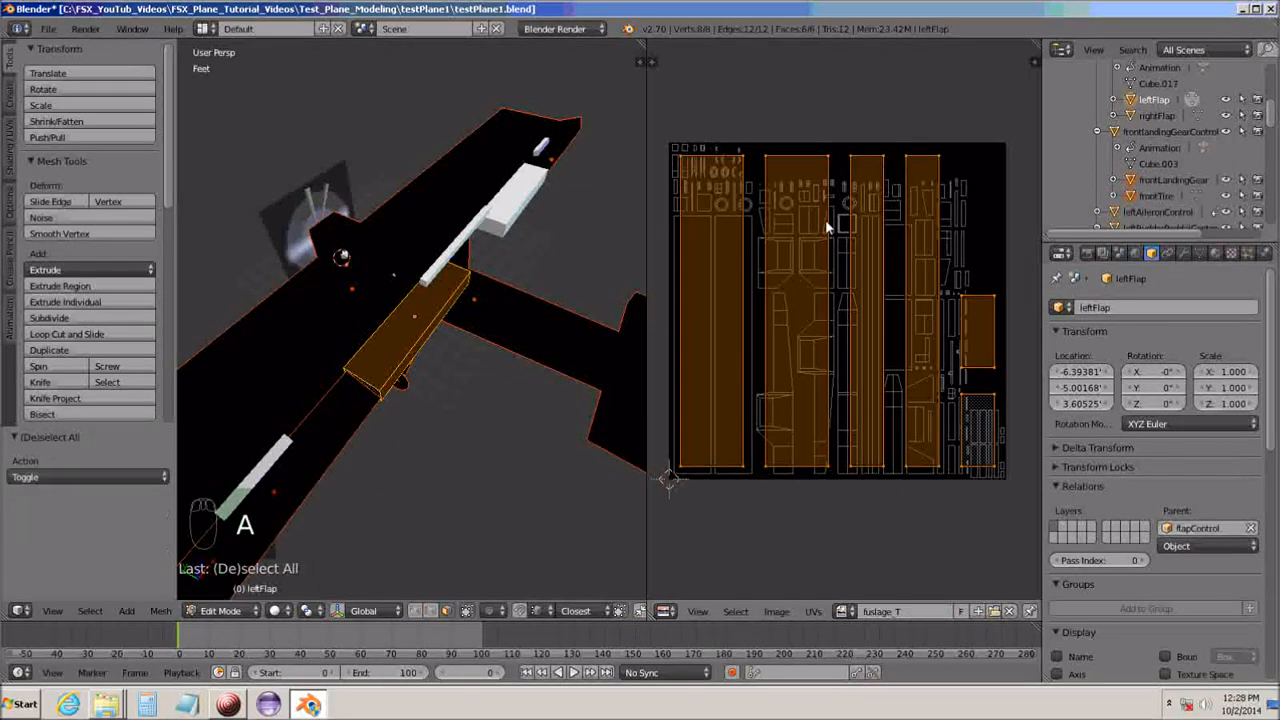
{"action": "key", "text": "s"}
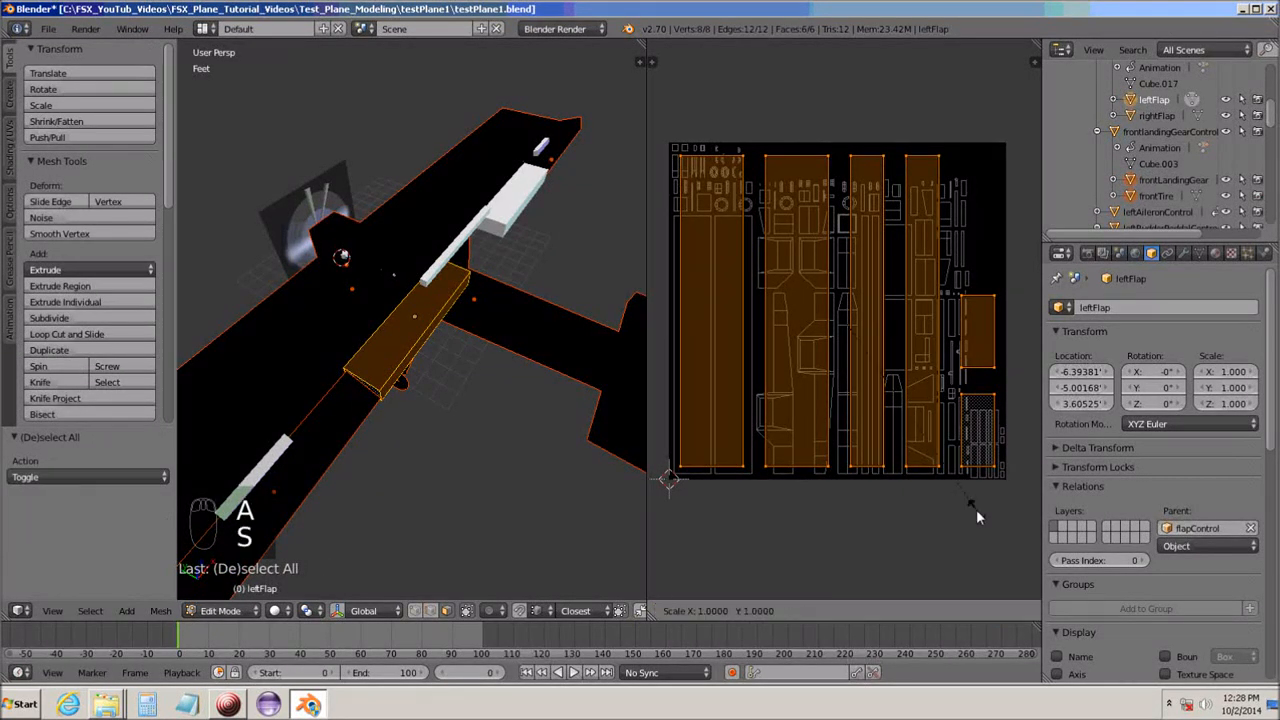
{"action": "left_click", "coordinate": [854, 330]}
{"action": "key", "text": "g"}
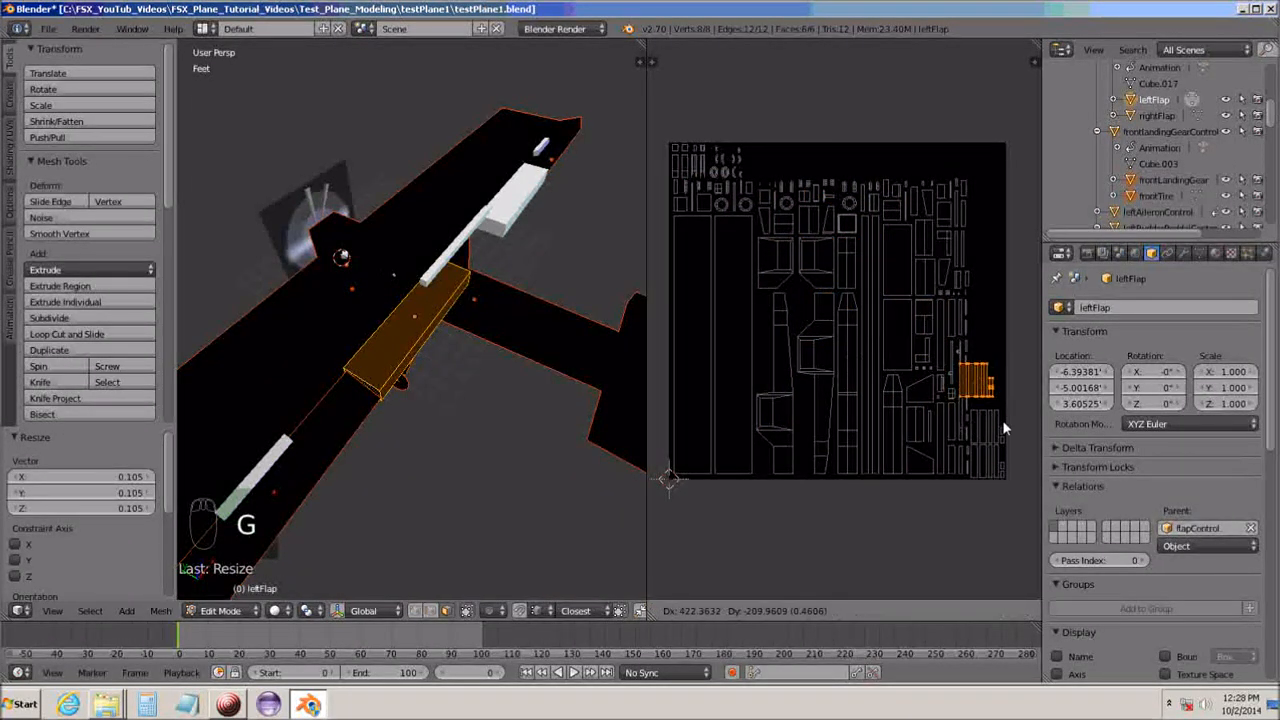
{"action": "left_click", "coordinate": [1003, 422]}
Lower the left flap UVs until they line up closely above the right aileron islands, and finish editing the mesh.
{"action": "middle_click_drag", "start_coordinate": [990, 455], "coordinate": [789, 560]}
{"action": "scroll", "coordinate": [857, 444], "scroll_direction": "up", "scroll_amount": 8}
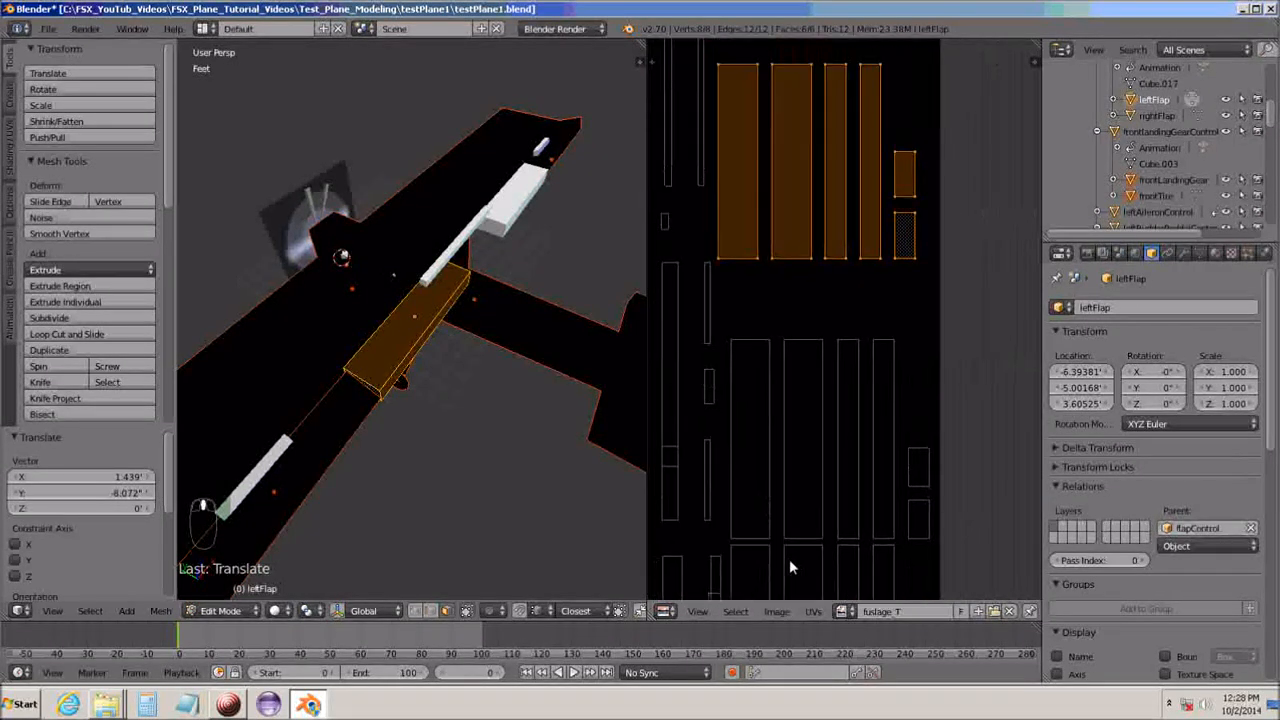
{"action": "middle_click_drag", "start_coordinate": [877, 400], "coordinate": [871, 447]}
{"action": "scroll", "coordinate": [869, 444], "scroll_direction": "up", "scroll_amount": 1}
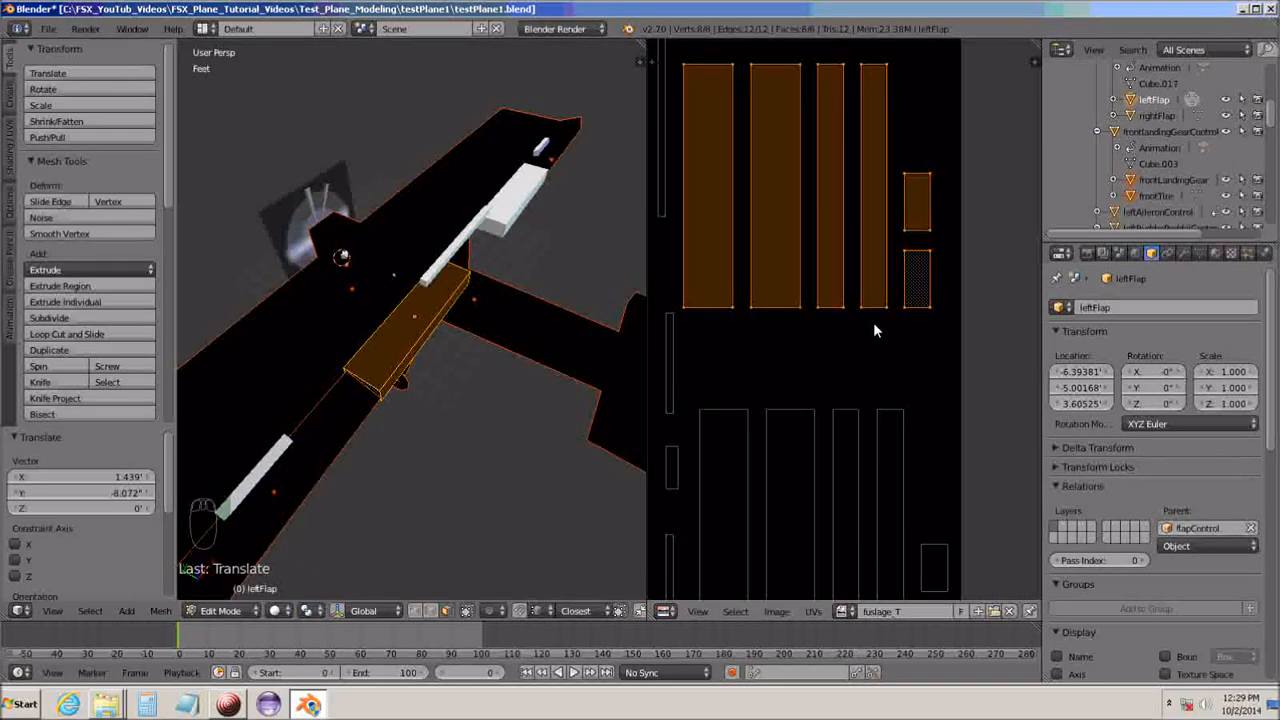
{"action": "key", "text": "g"}
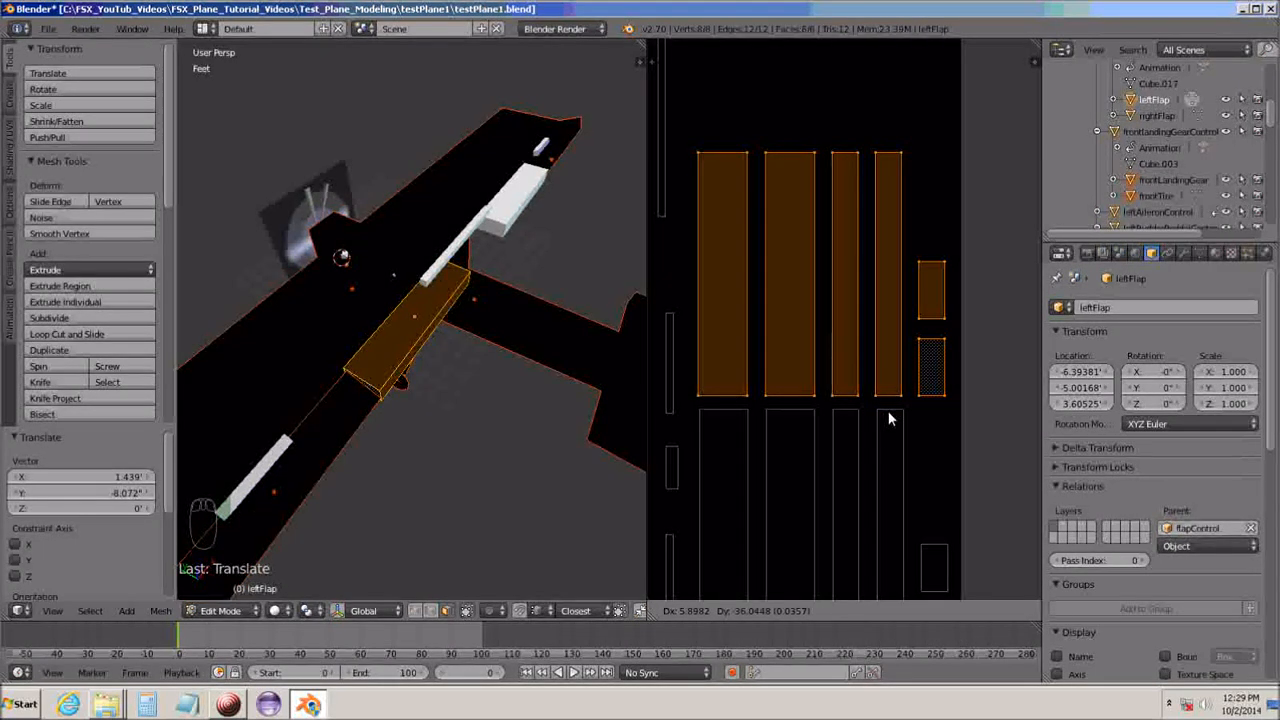
{"action": "left_click", "coordinate": [888, 418]}
{"action": "scroll", "coordinate": [887, 418], "scroll_direction": "down", "scroll_amount": 2}
{"action": "scroll", "coordinate": [885, 416], "scroll_direction": "down", "scroll_amount": 5}
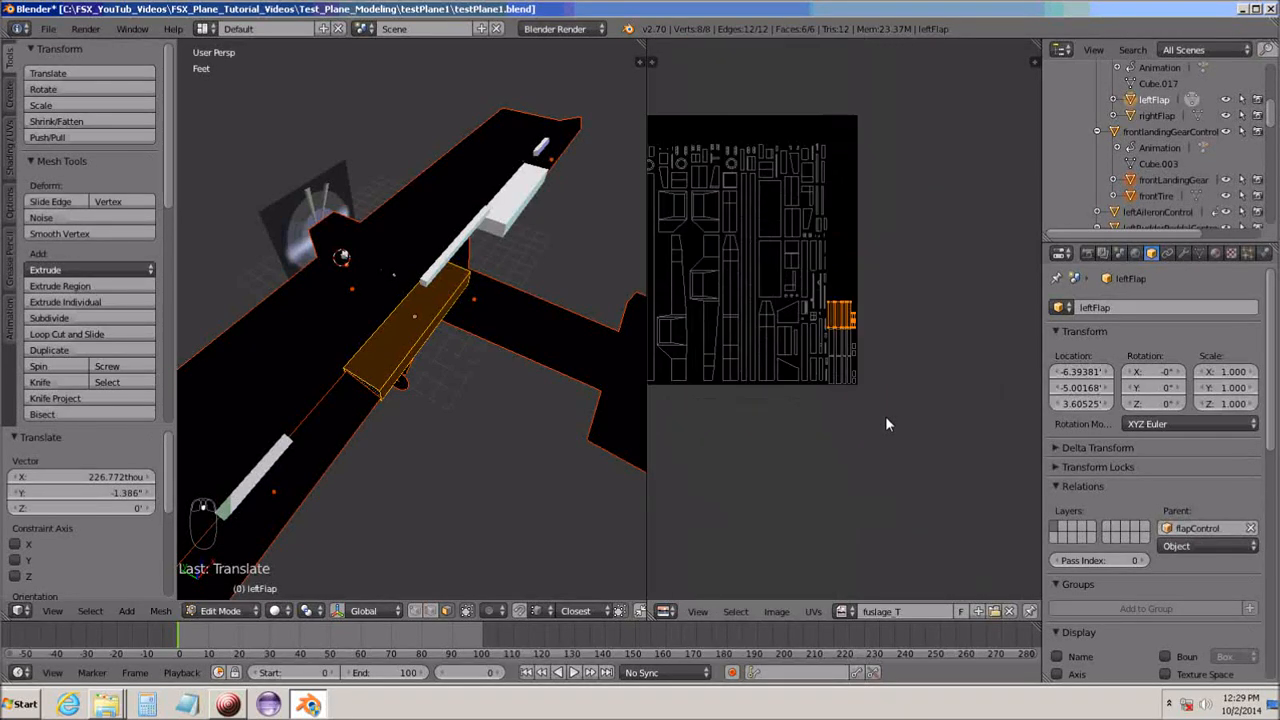
{"action": "middle_click_drag", "start_coordinate": [885, 420], "coordinate": [916, 461]}
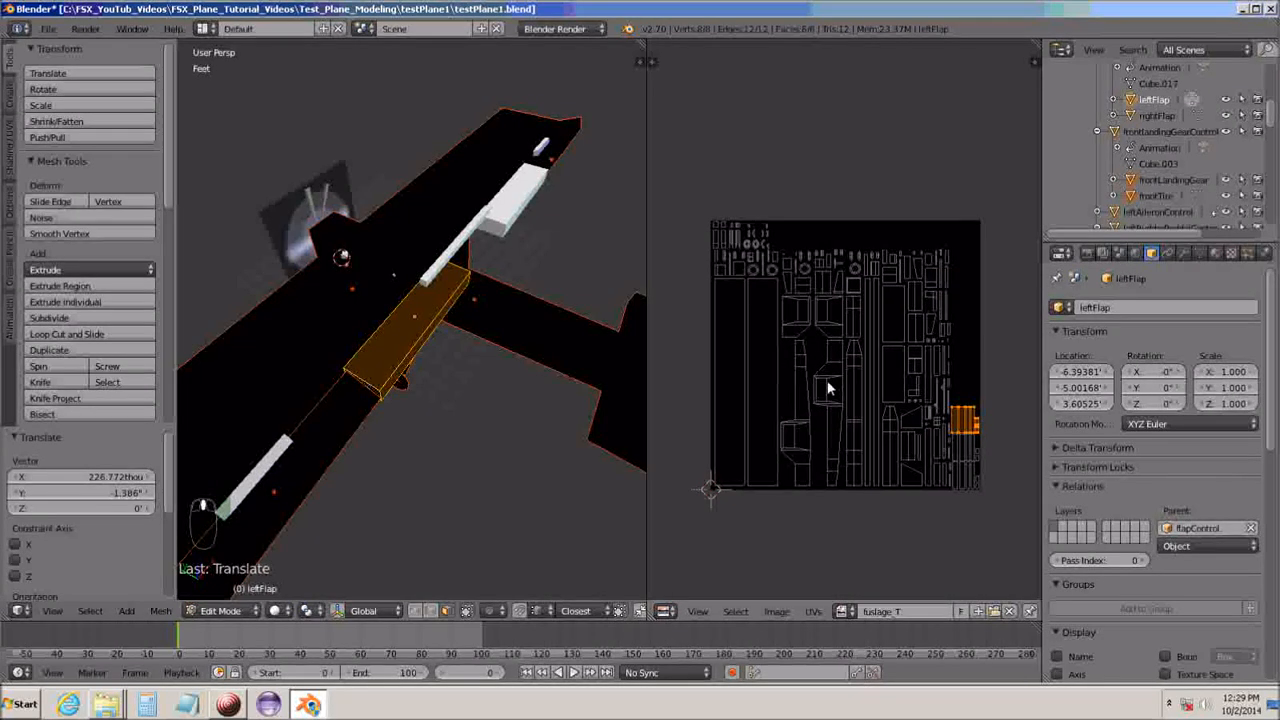
{"action": "key", "text": "a"}
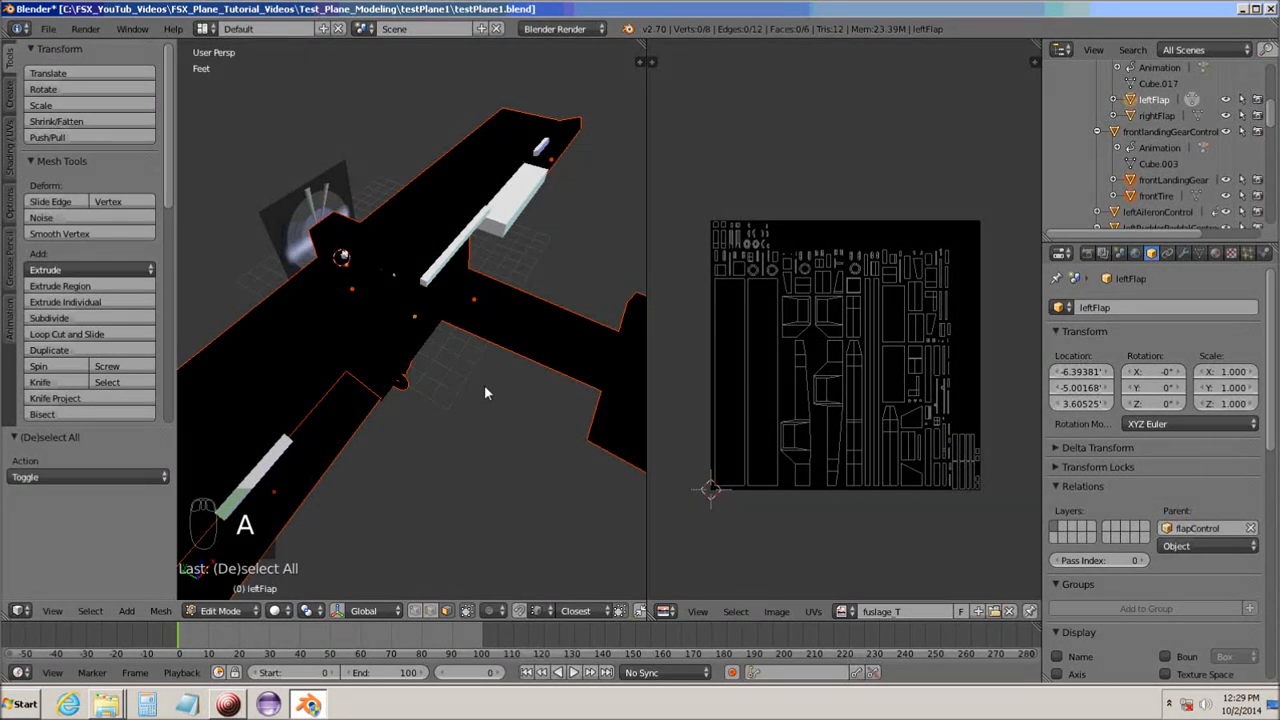
{"action": "key", "text": "Tab"}
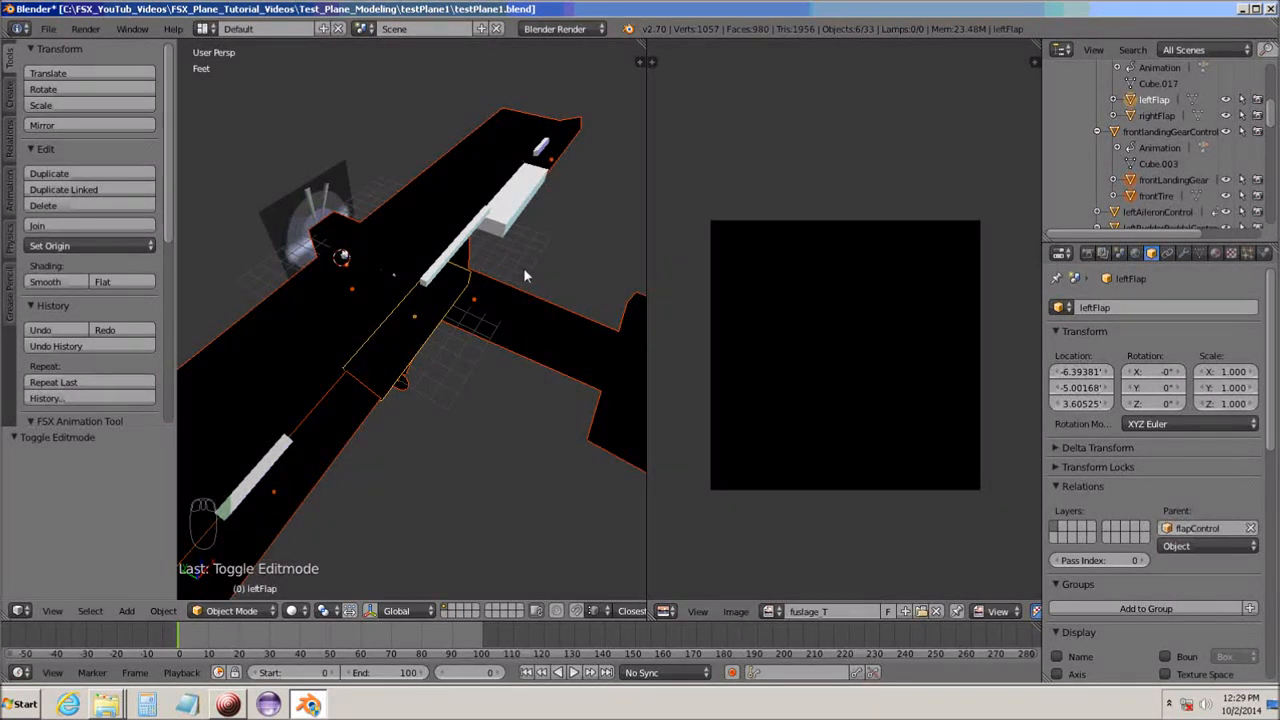
Unwrap the right flap using Smart UV Project with angle limit 66.00 and island margin 0.10, and assign the fuslage_T image to it.
{"action": "right_click", "coordinate": [517, 213], "text": "shift"}
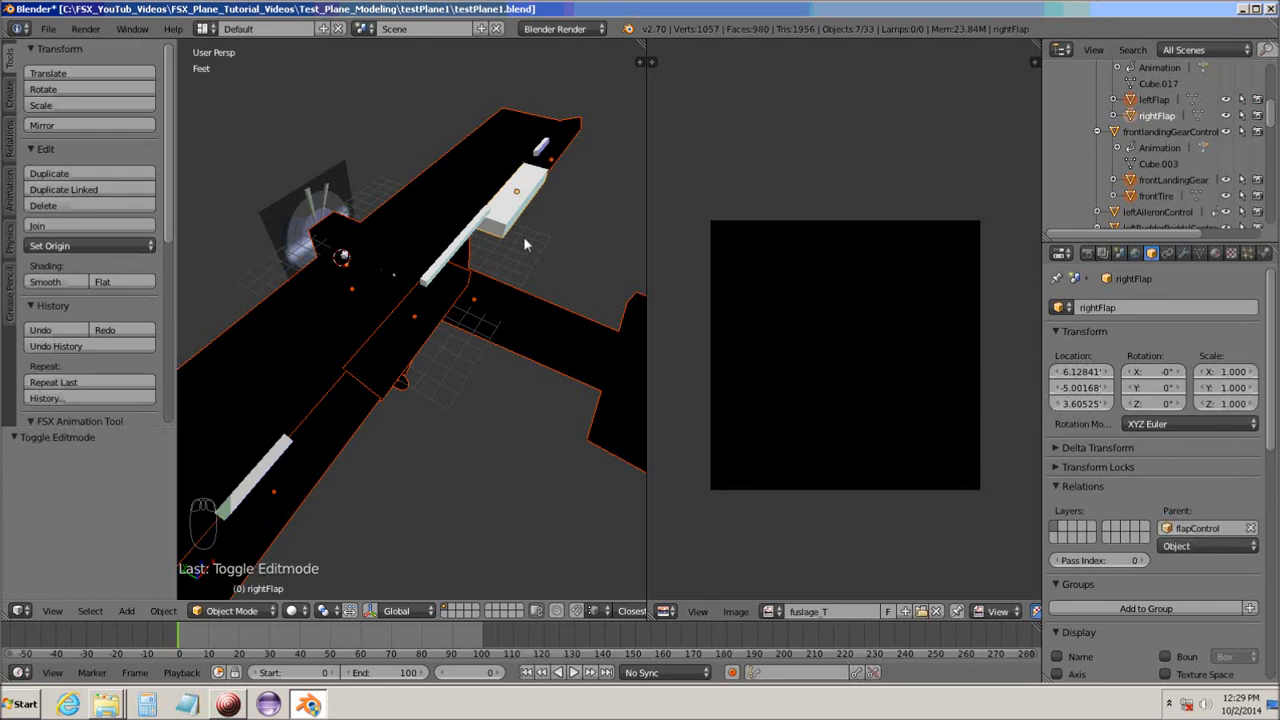
{"action": "key", "text": "Tab"}
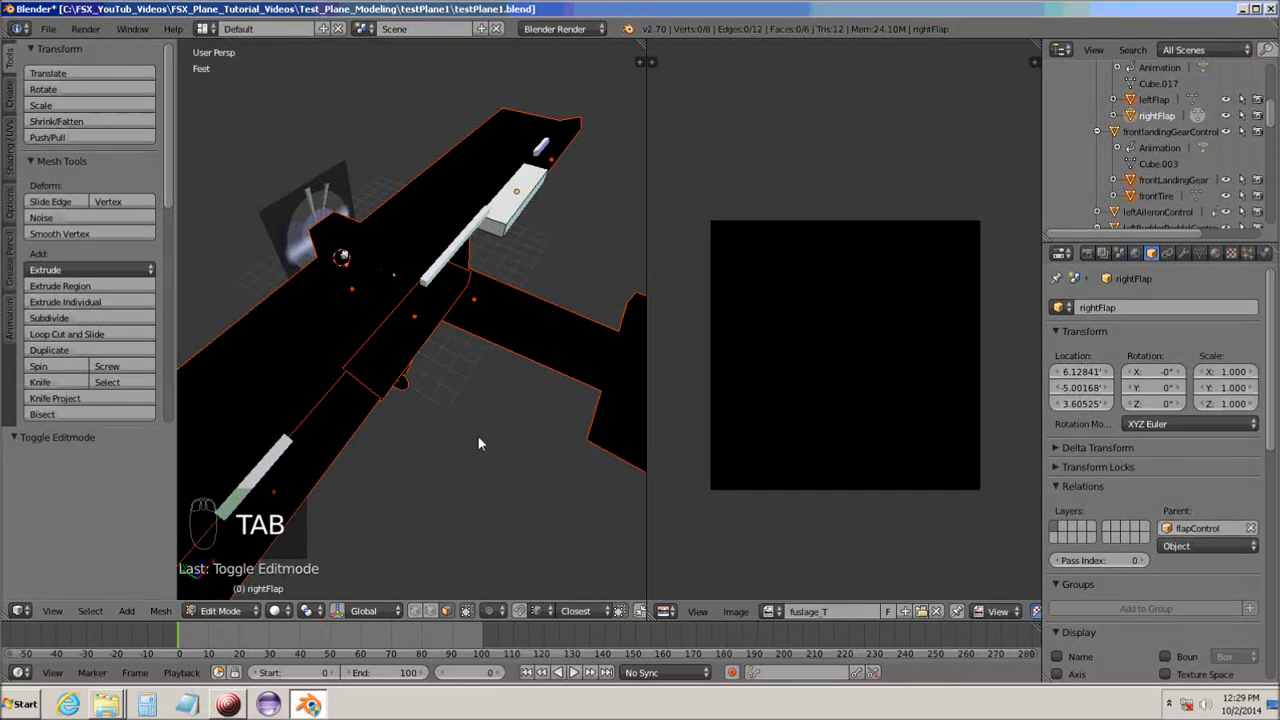
{"action": "key", "text": "a"}
{"action": "key", "text": "a"}
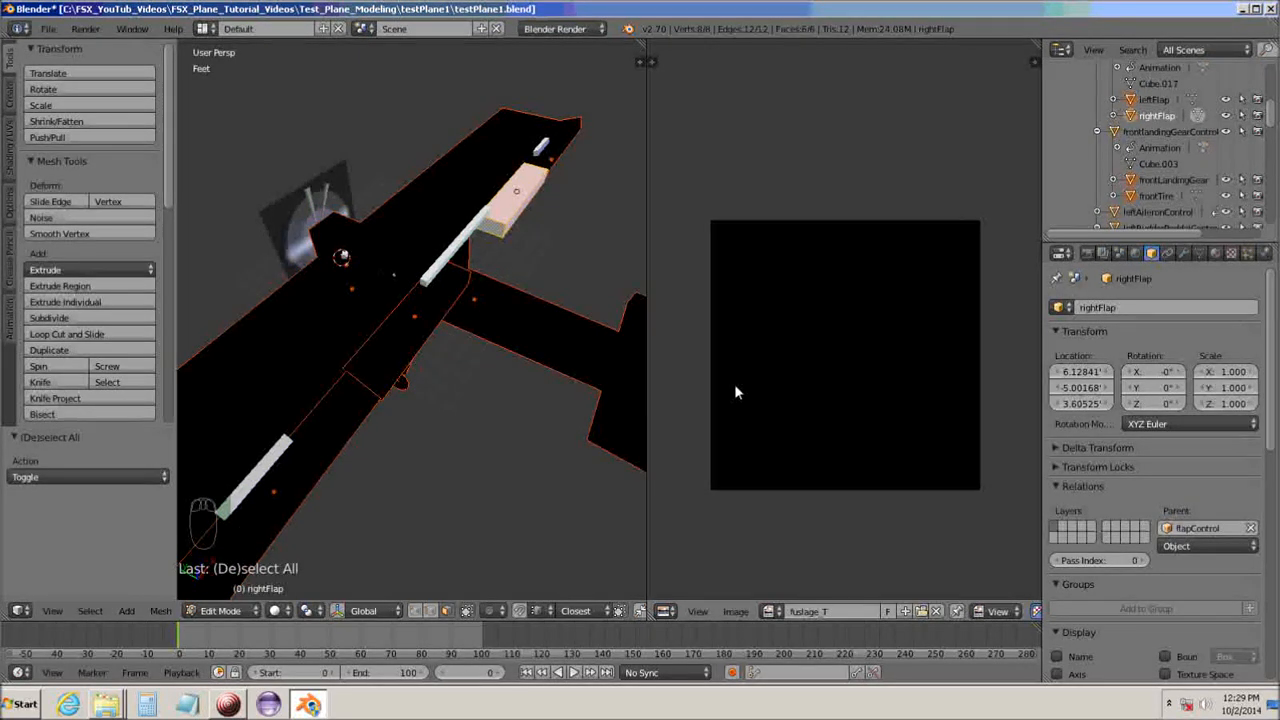
{"action": "key", "text": "u"}
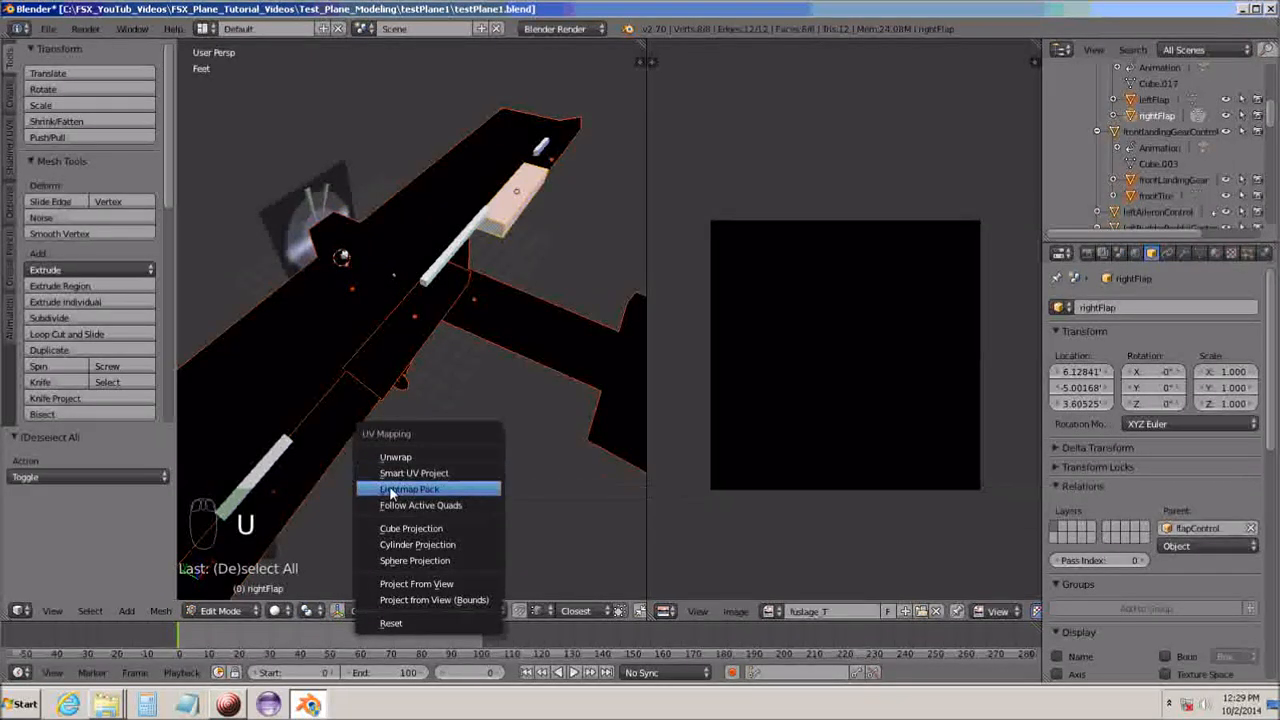
{"action": "left_click", "coordinate": [447, 473]}
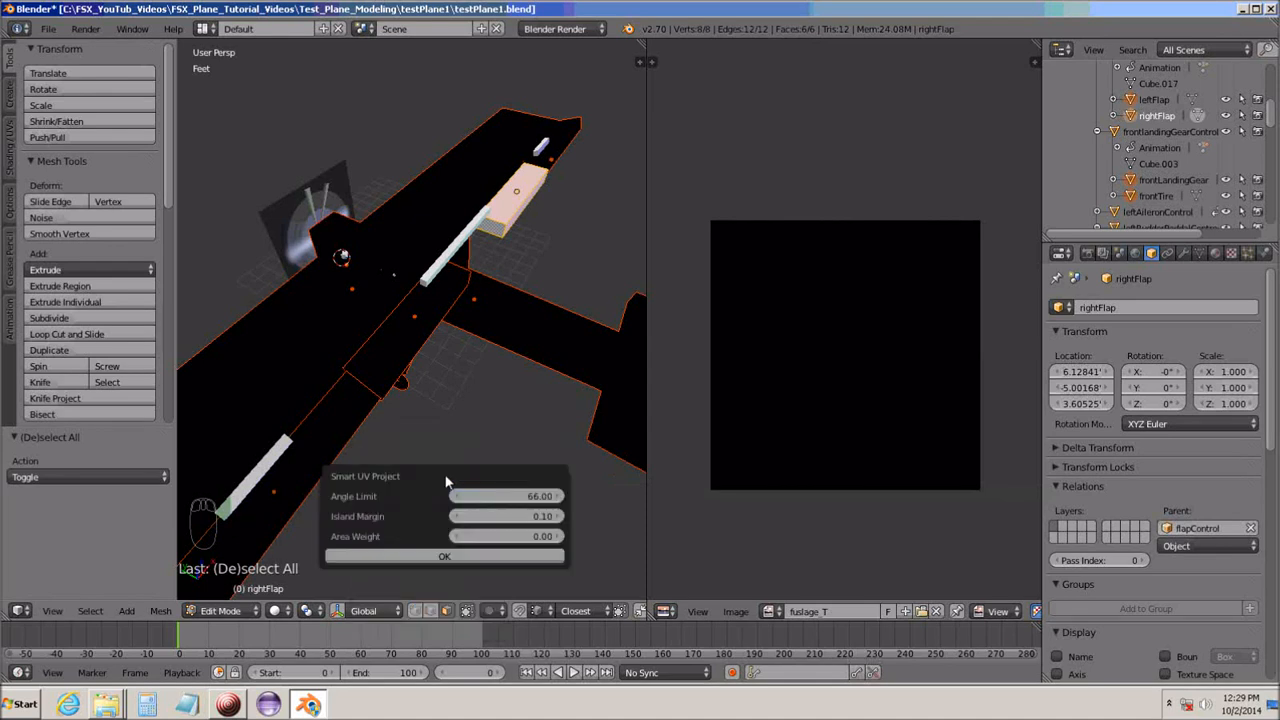
{"action": "left_click", "coordinate": [455, 560]}
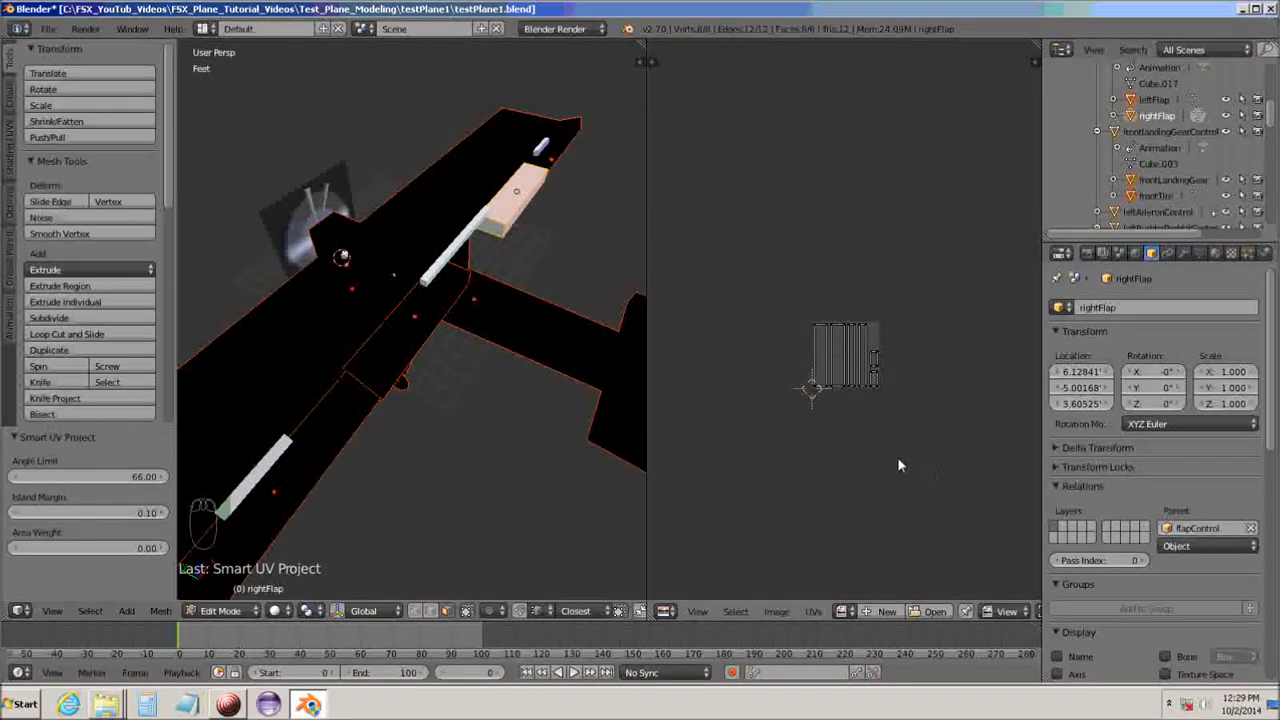
{"action": "left_click", "coordinate": [845, 611]}
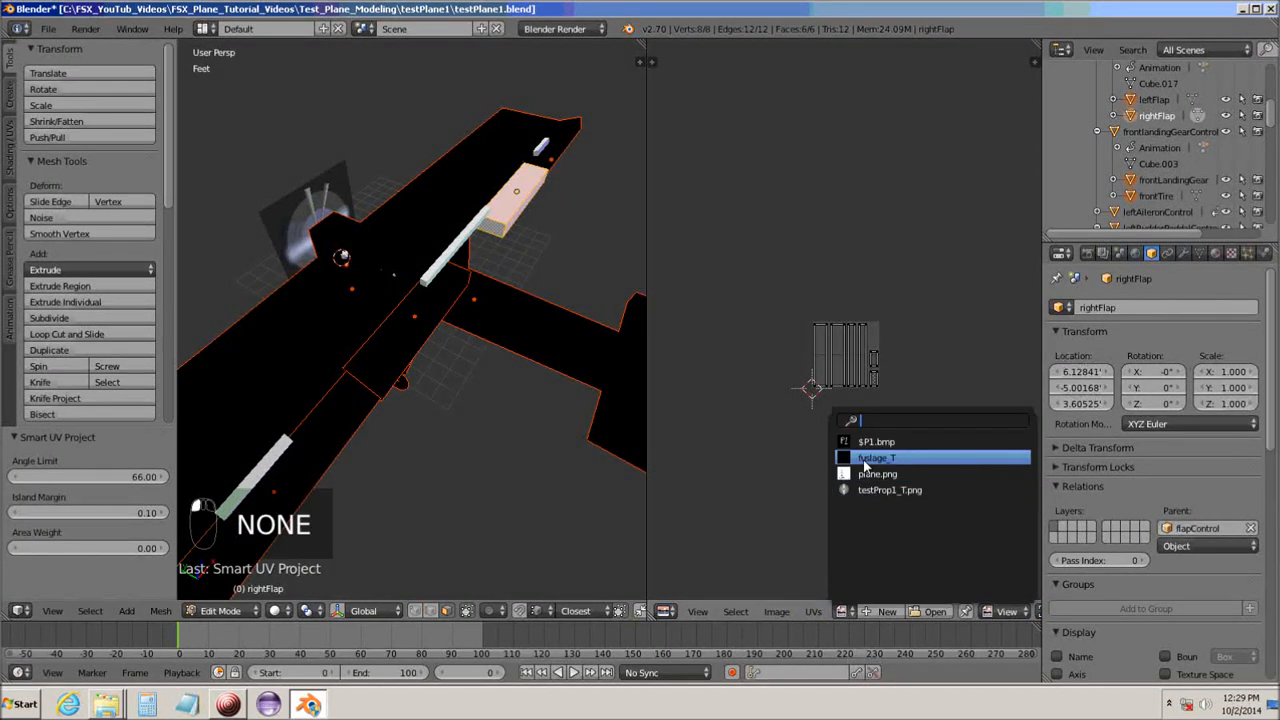
{"action": "left_click", "coordinate": [848, 457]}
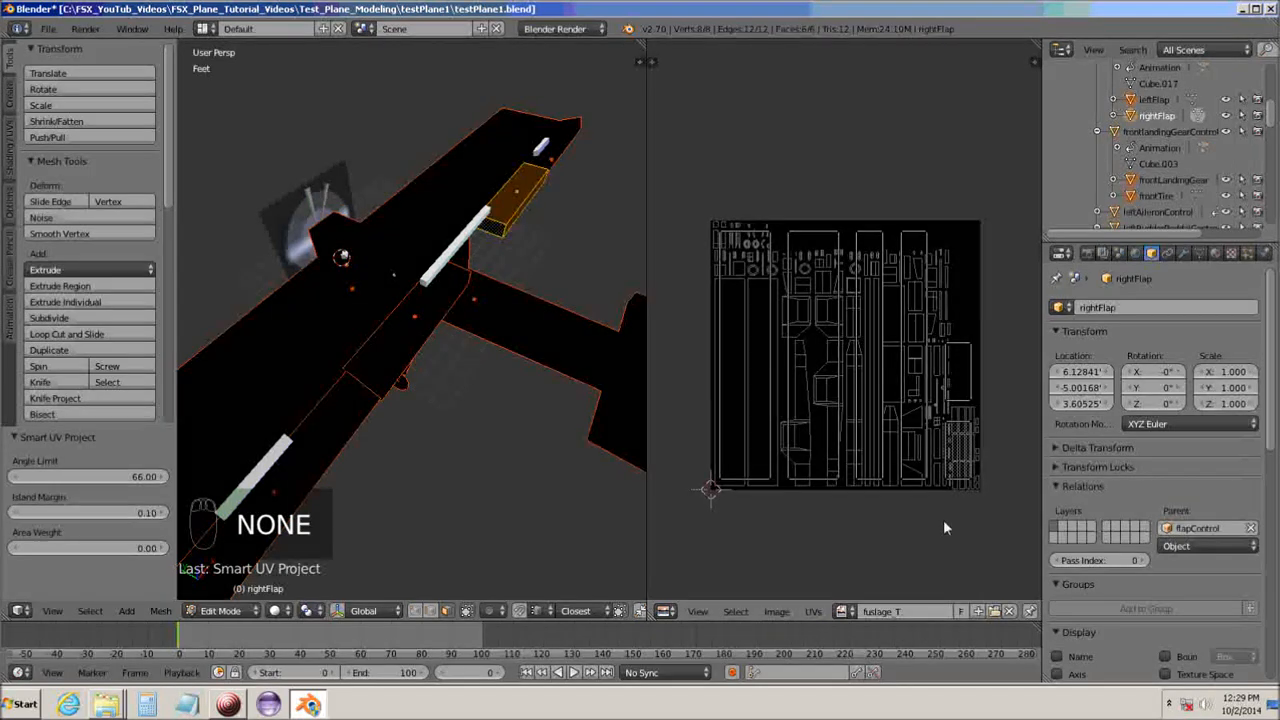
Scale all of the right flap's UVs by about 0.106 and move them into the free strip above the left flap islands.
{"action": "key", "text": "a"}
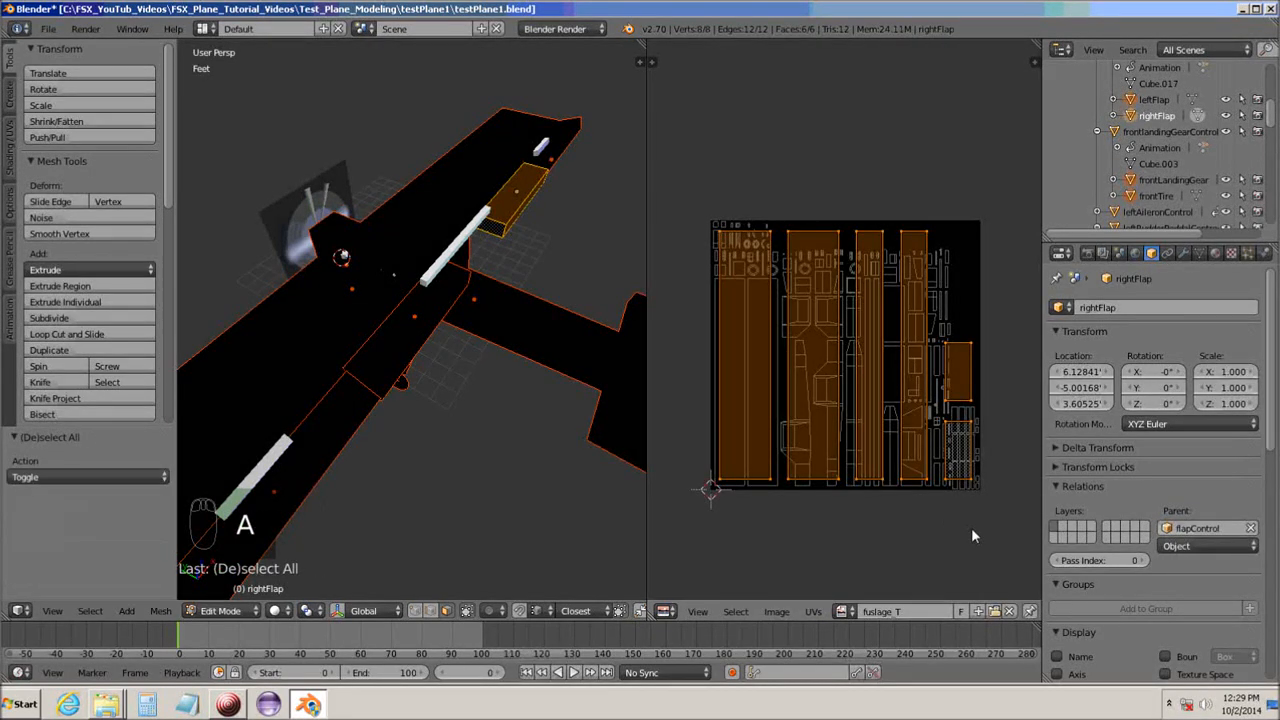
{"action": "key", "text": "s"}
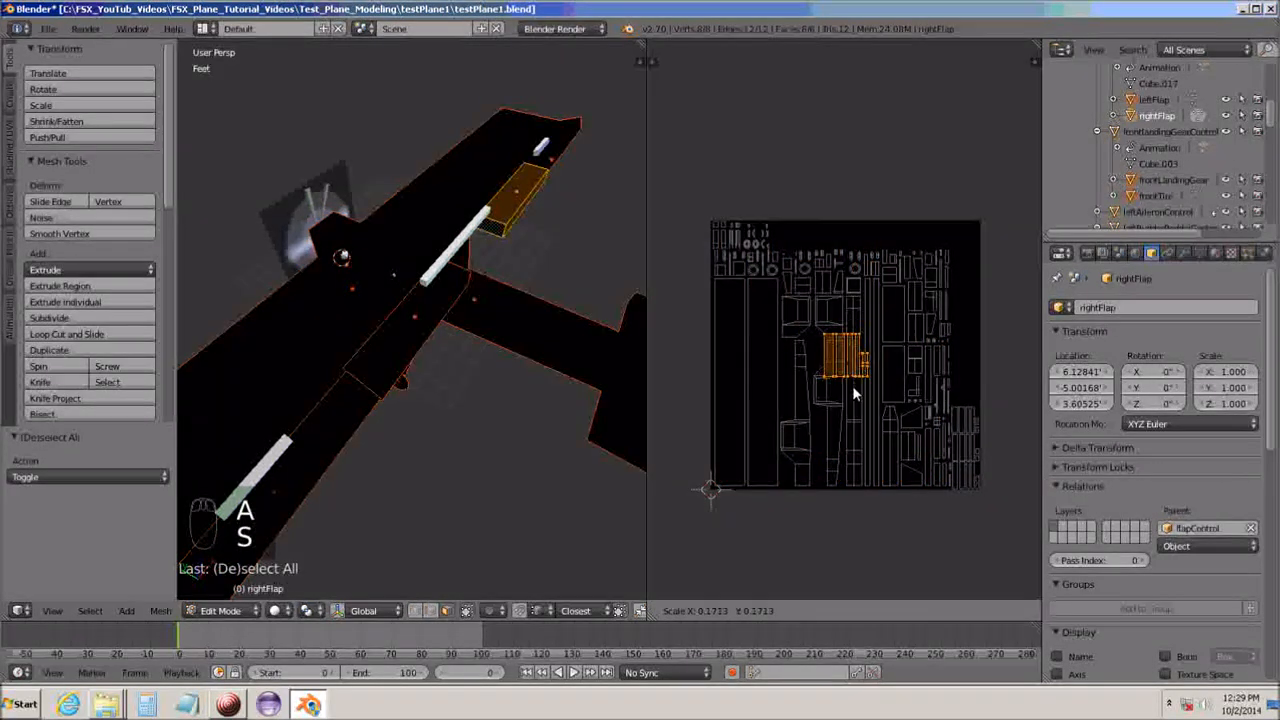
{"action": "left_click", "coordinate": [849, 376]}
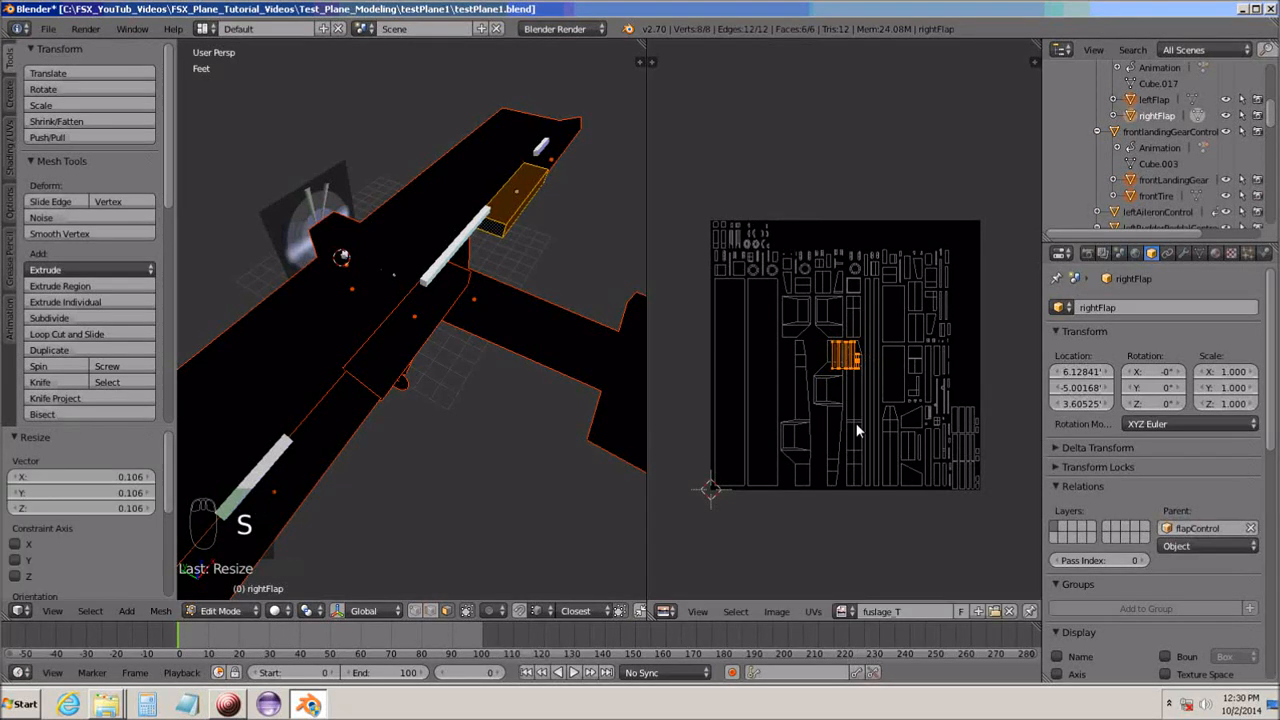
{"action": "middle_click_drag", "start_coordinate": [855, 422], "coordinate": [756, 492]}
{"action": "scroll", "coordinate": [764, 491], "scroll_direction": "up", "scroll_amount": 2}
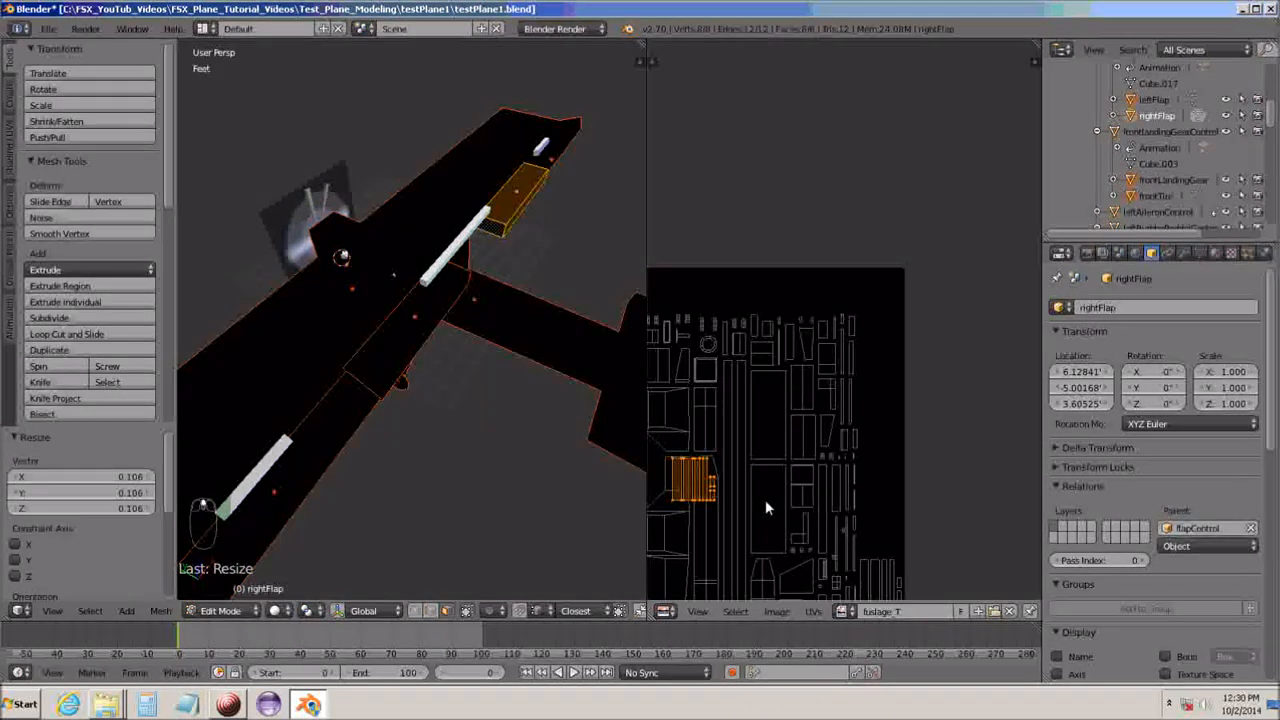
{"action": "key", "text": "g"}
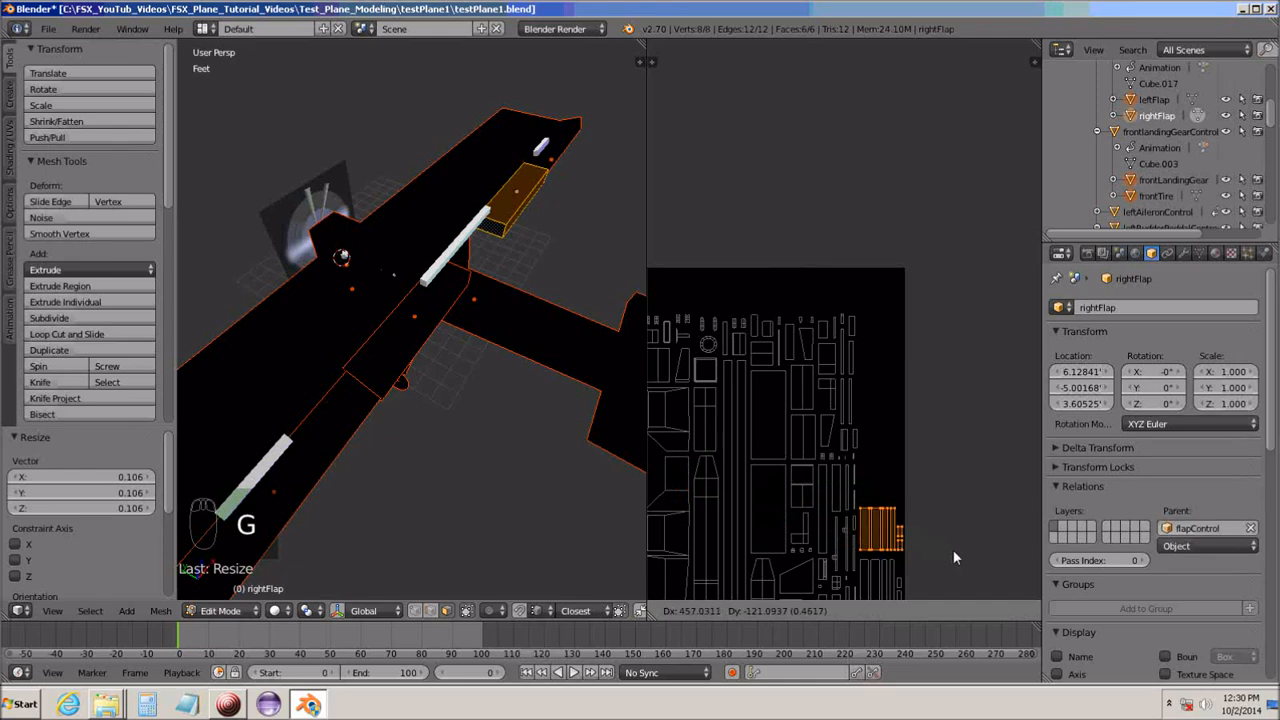
{"action": "left_click", "coordinate": [953, 549]}
Lower the right flap UVs until they line up closely above the left flap islands, and finish editing the mesh.
{"action": "scroll", "coordinate": [920, 349], "scroll_direction": "up", "scroll_amount": 2}
{"action": "scroll", "coordinate": [907, 459], "scroll_direction": "up", "scroll_amount": 2}
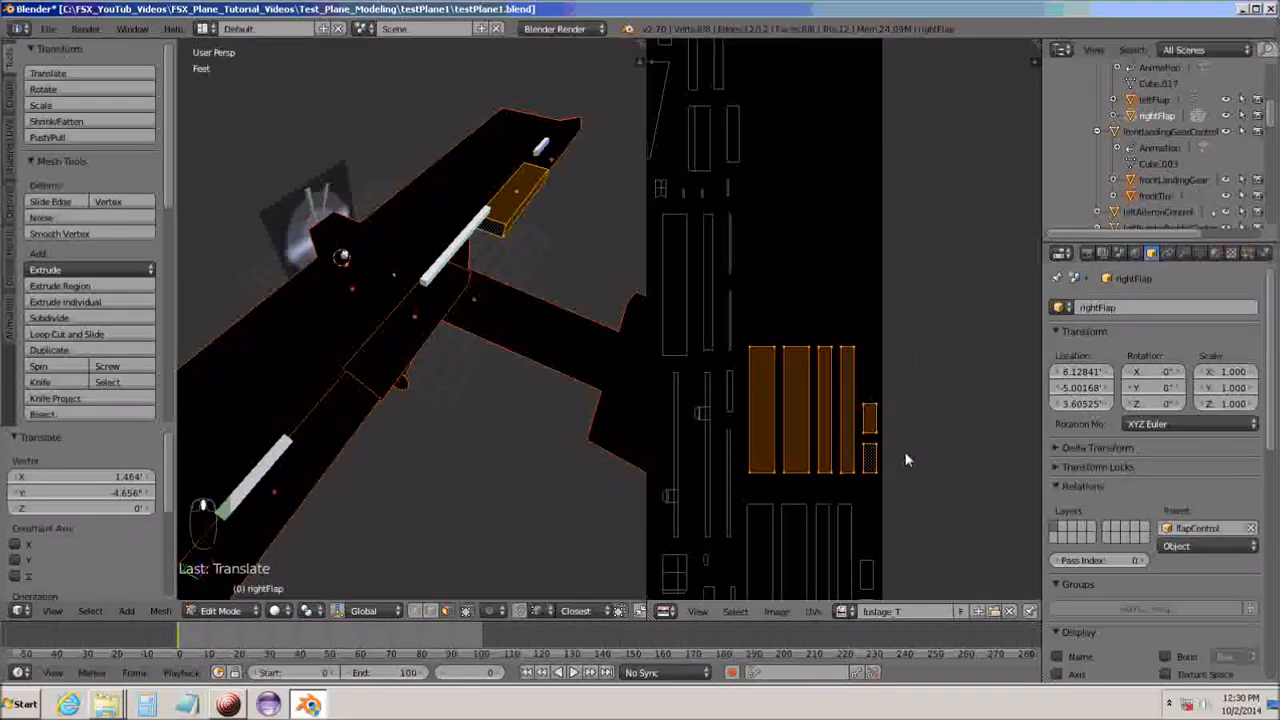
{"action": "middle_click_drag", "start_coordinate": [907, 455], "coordinate": [929, 235]}
{"action": "scroll", "coordinate": [914, 286], "scroll_direction": "up", "scroll_amount": 4}
{"action": "middle_click_drag", "start_coordinate": [918, 296], "coordinate": [912, 490]}
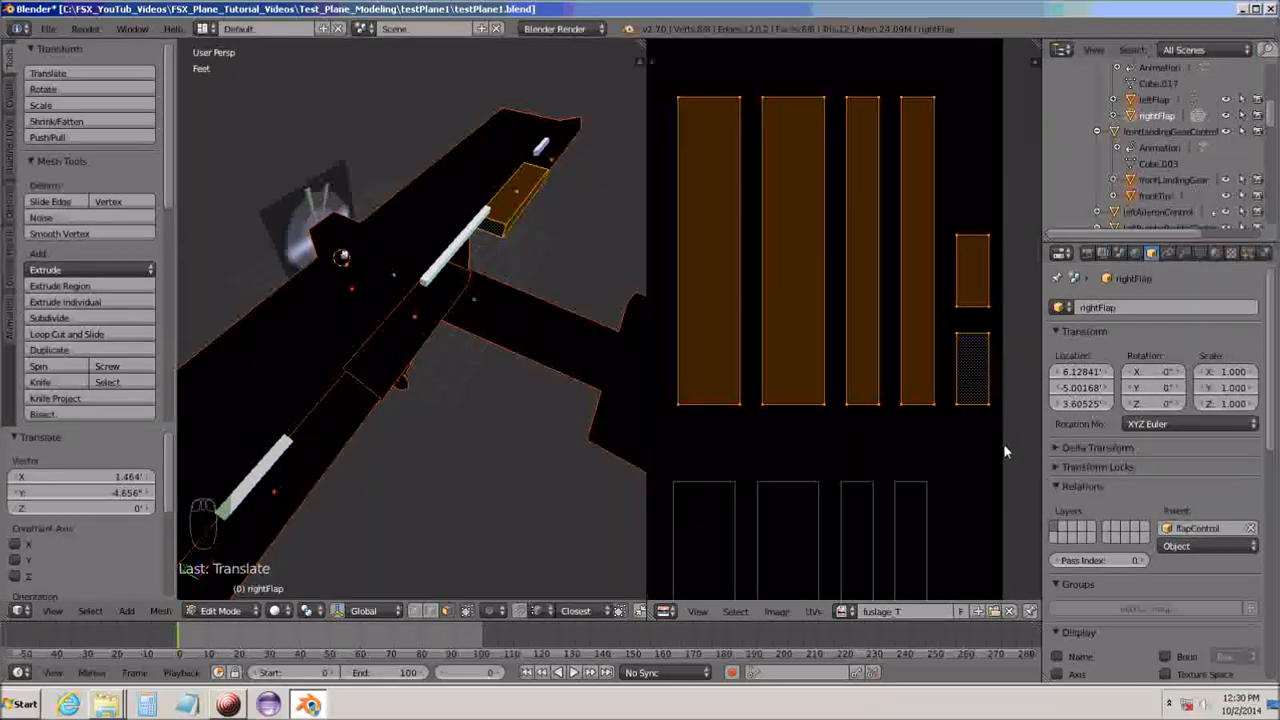
{"action": "key", "text": "g"}
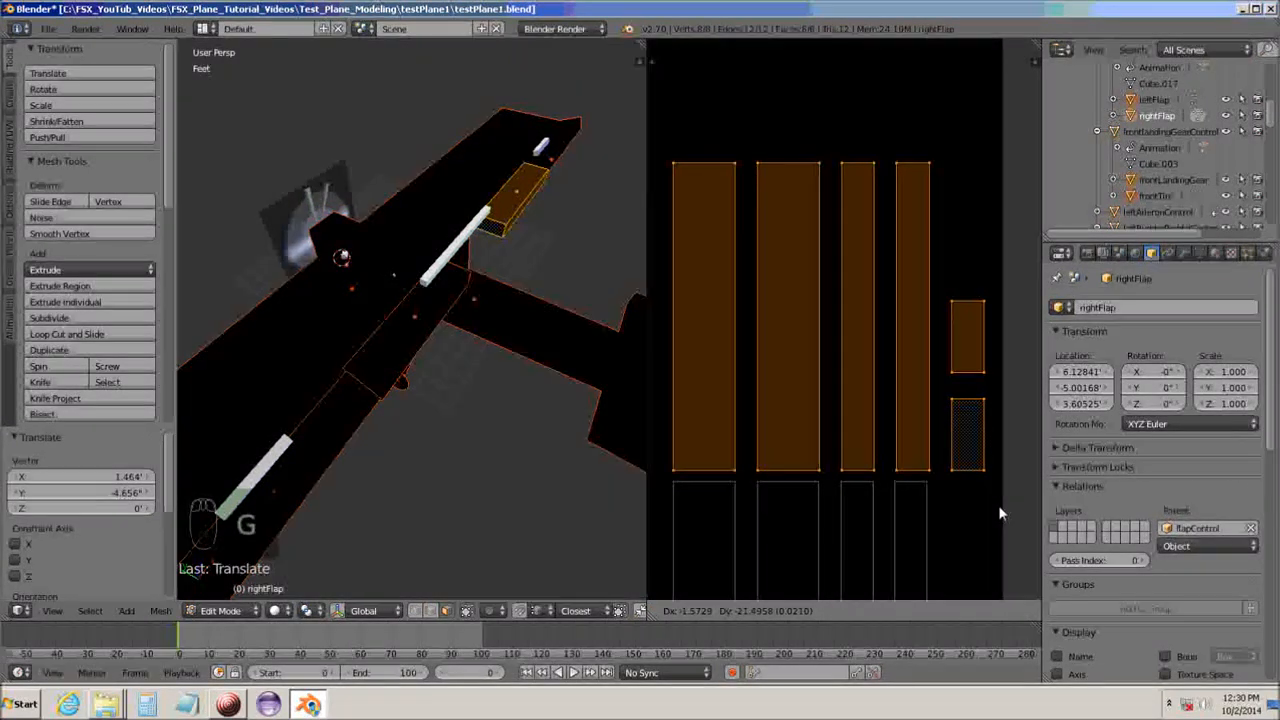
{"action": "left_click", "coordinate": [997, 503]}
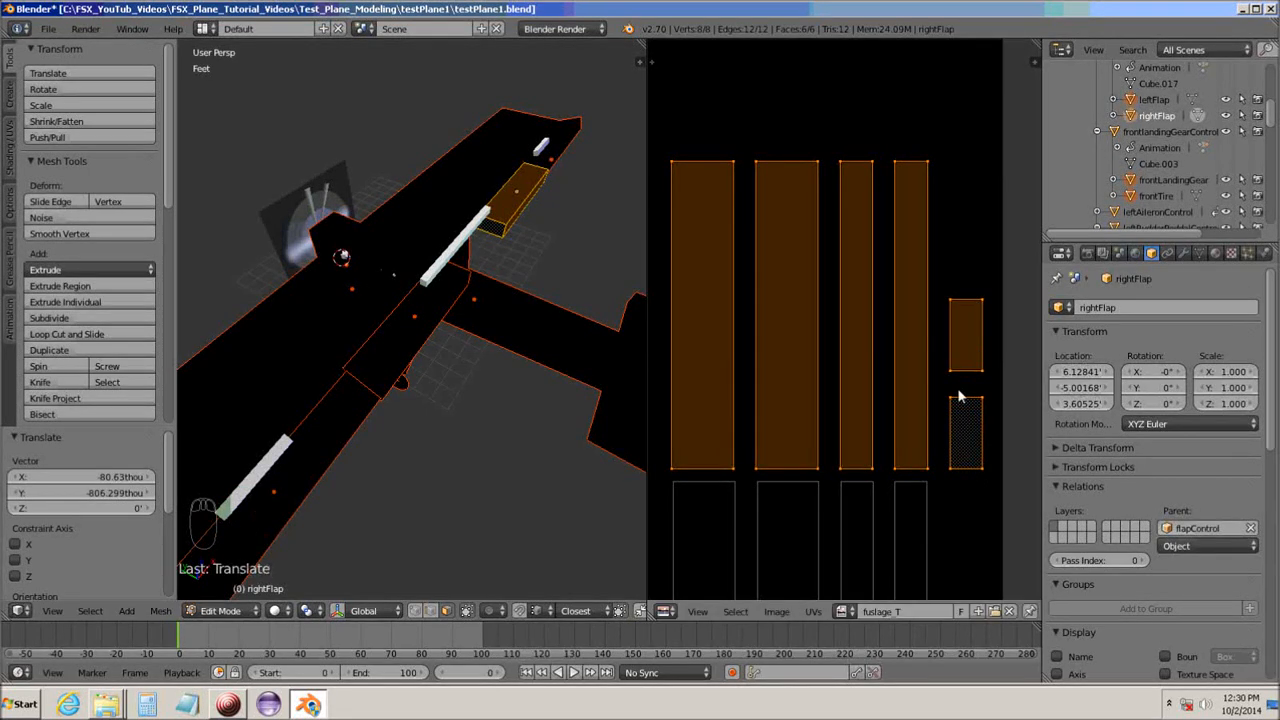
{"action": "scroll", "coordinate": [965, 385], "scroll_direction": "down", "scroll_amount": 7}
{"action": "scroll", "coordinate": [965, 385], "scroll_direction": "down", "scroll_amount": 2}
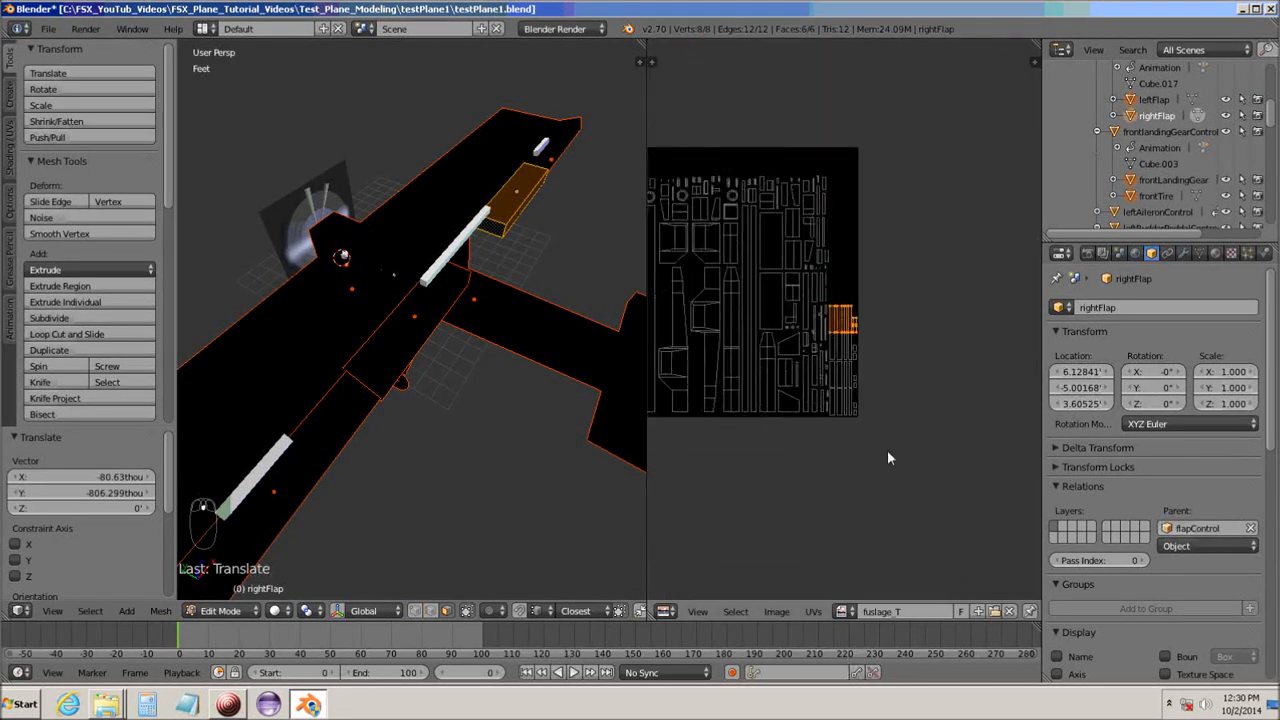
{"action": "scroll", "coordinate": [913, 368], "scroll_direction": "down", "scroll_amount": 2}
{"action": "middle_click_drag", "start_coordinate": [913, 361], "coordinate": [915, 343]}
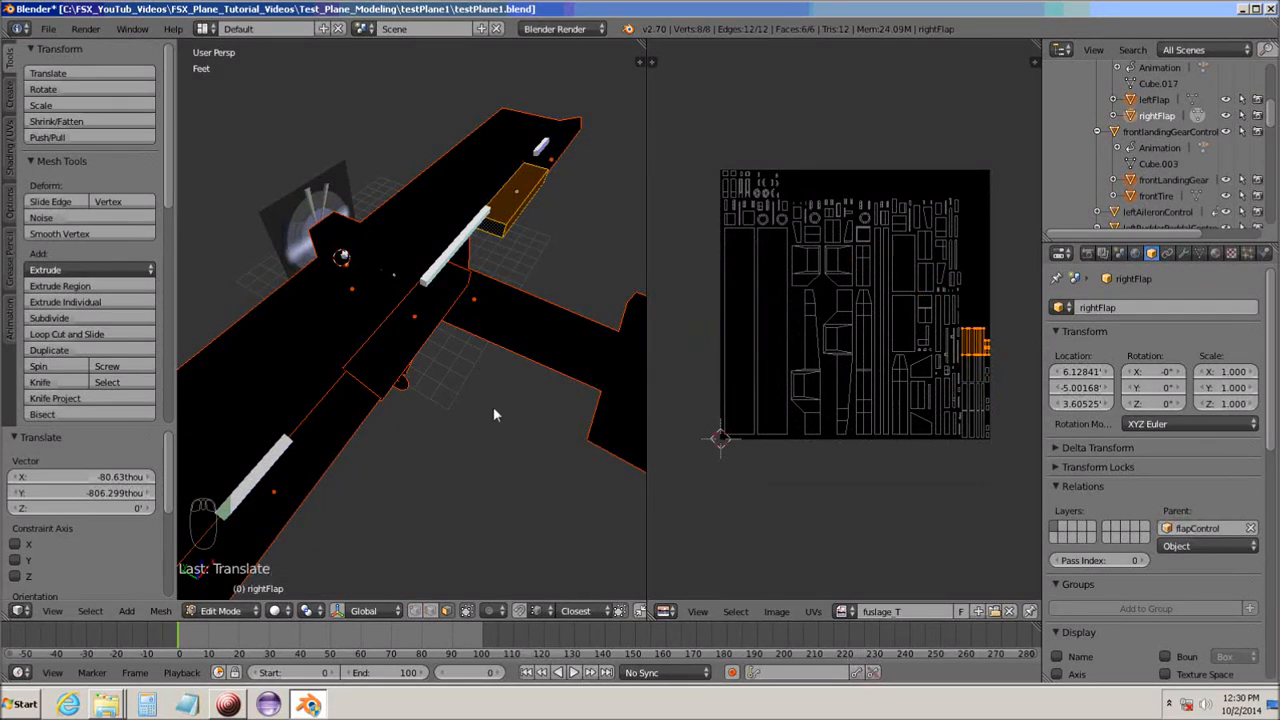
{"action": "key", "text": "a"}
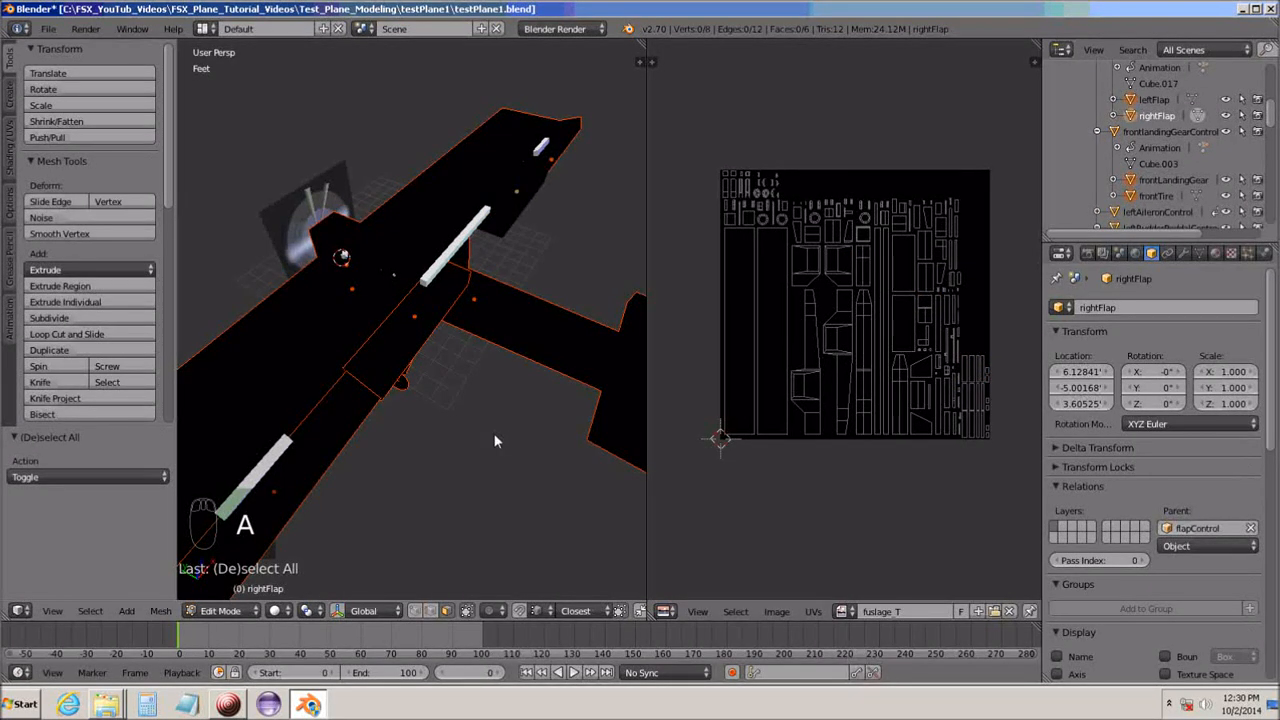
{"action": "key", "text": "Tab"}
Unwrap the rudder control surface using Smart UV Project with angle limit 66.00 and island margin 0.10, and assign the fuslage_T image to it.
{"action": "middle_click_drag", "start_coordinate": [494, 441], "coordinate": [530, 340]}
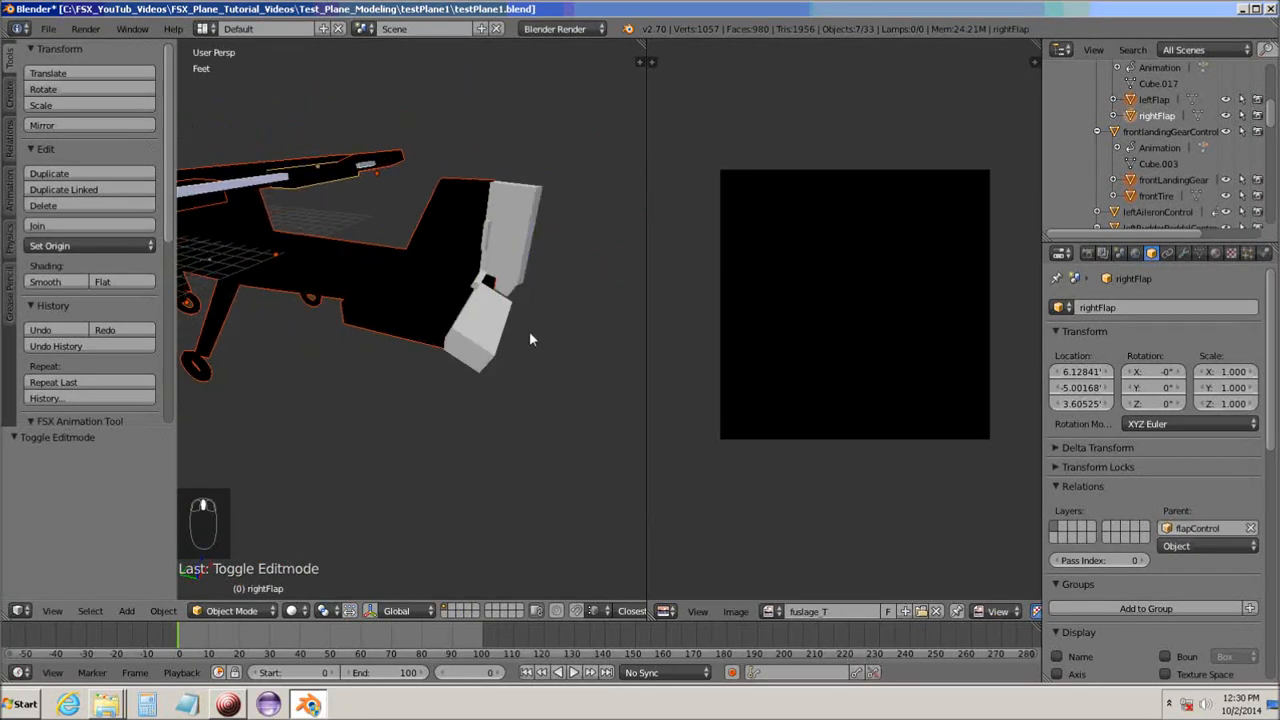
{"action": "right_click", "coordinate": [523, 202]}
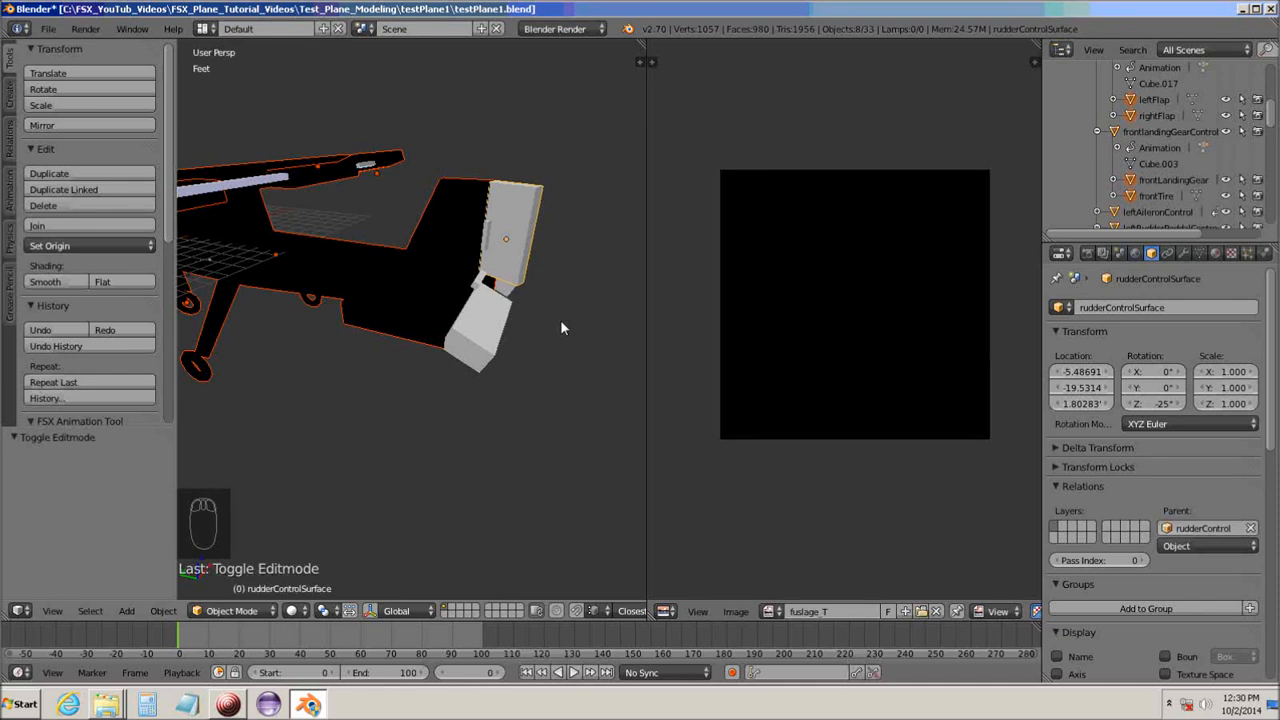
{"action": "key", "text": "Tab"}
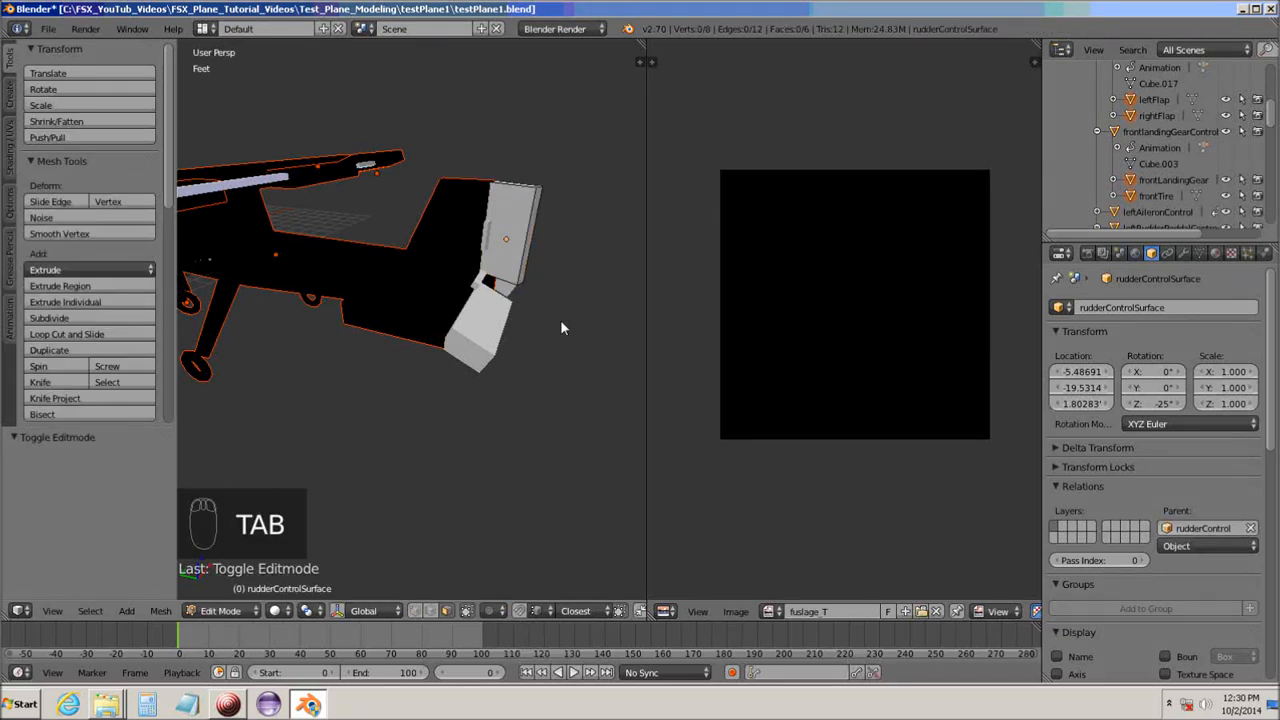
{"action": "key", "text": "a"}
{"action": "key", "text": "a"}
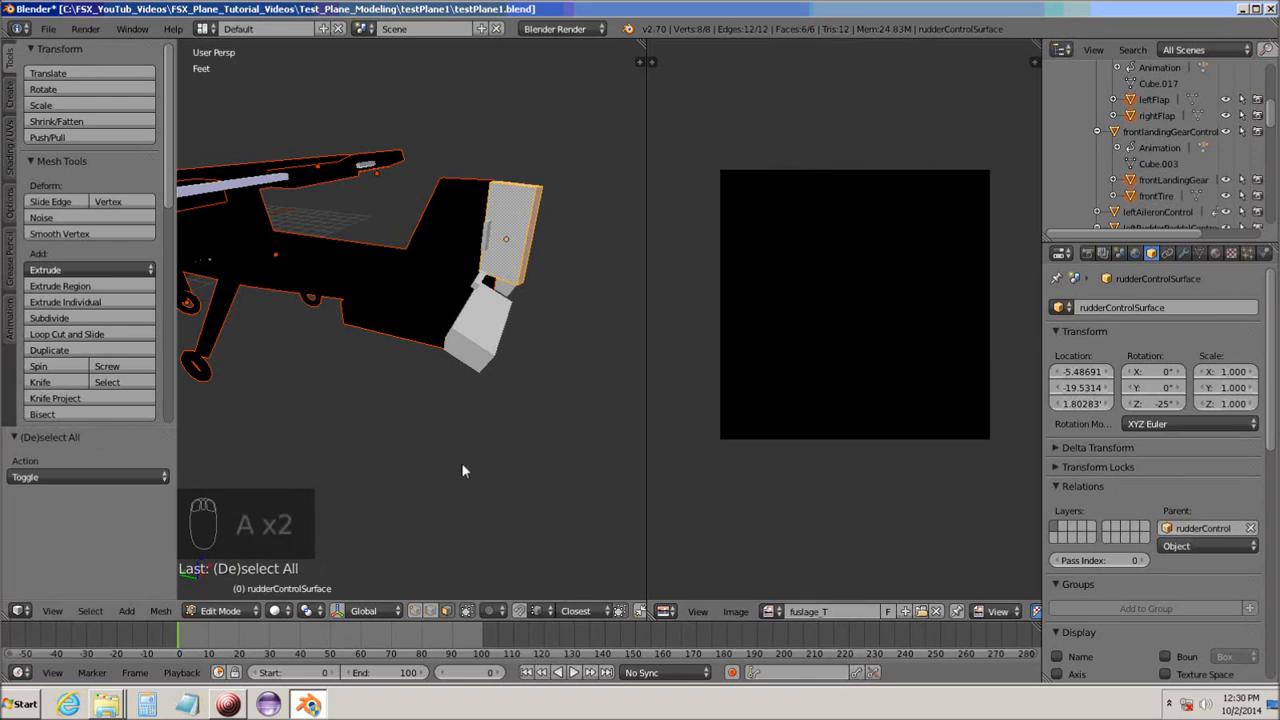
{"action": "key", "text": "u"}
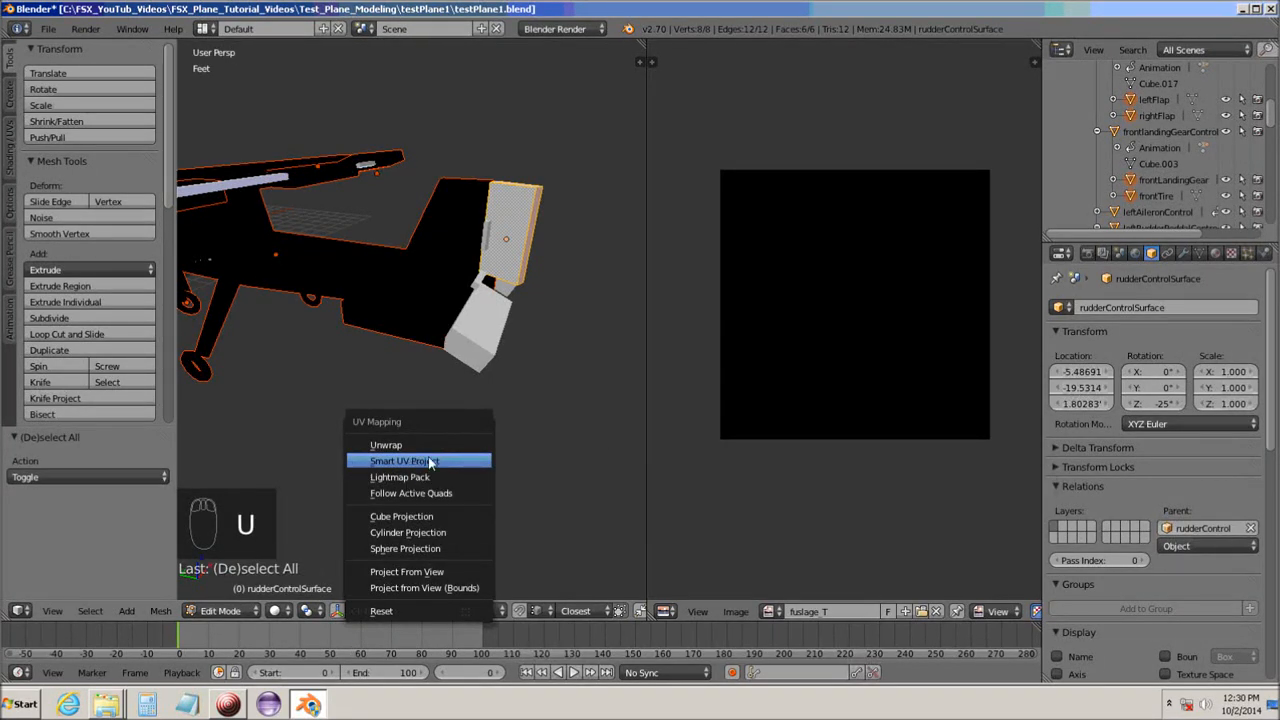
{"action": "left_click", "coordinate": [428, 461]}
{"action": "left_click", "coordinate": [445, 541]}
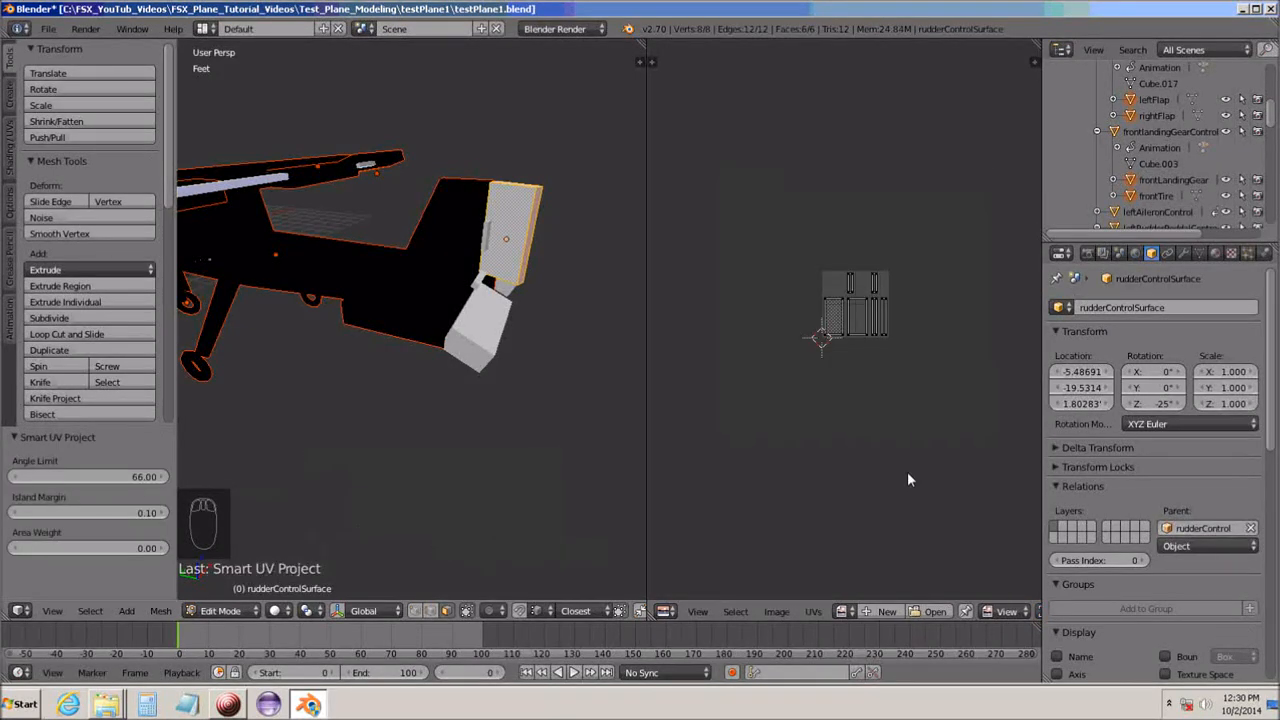
{"action": "left_click", "coordinate": [840, 615]}
{"action": "left_click", "coordinate": [852, 459]}
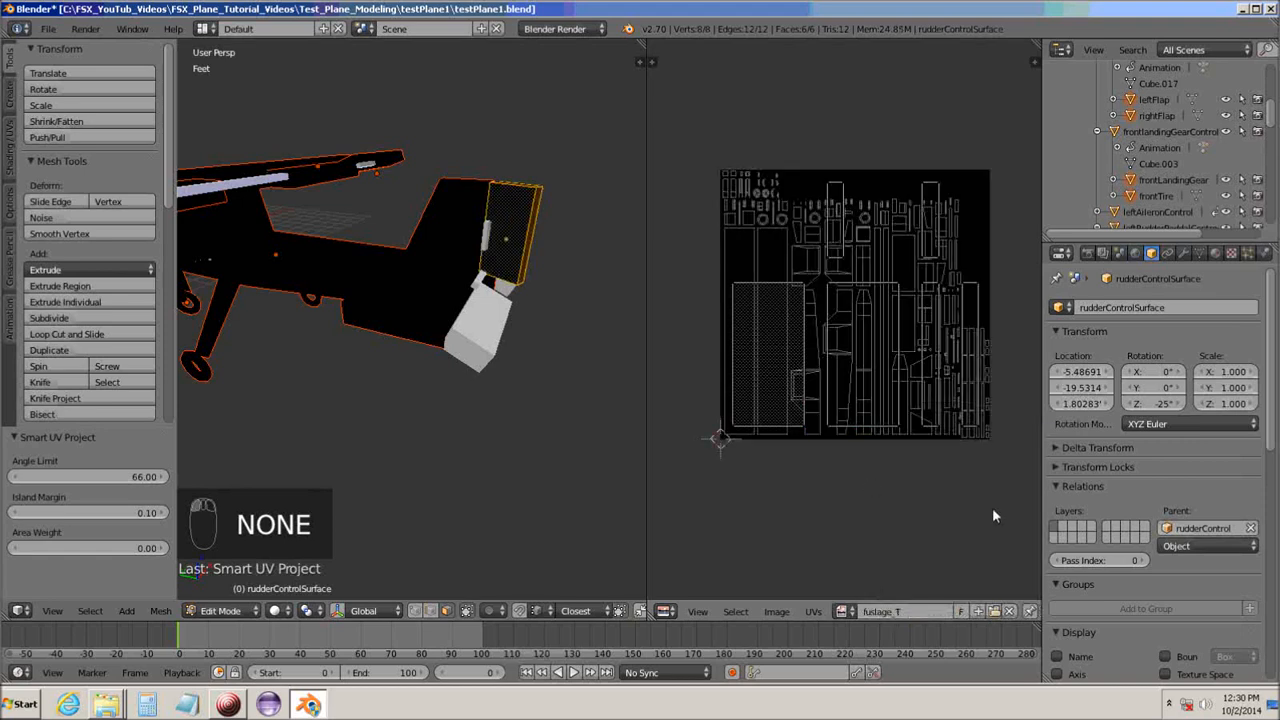
Scale all of the rudder's UVs by about 0.096 and move them into the free strip above the right flap islands.
{"action": "key", "text": "s"}
{"action": "key", "text": "Escape"}
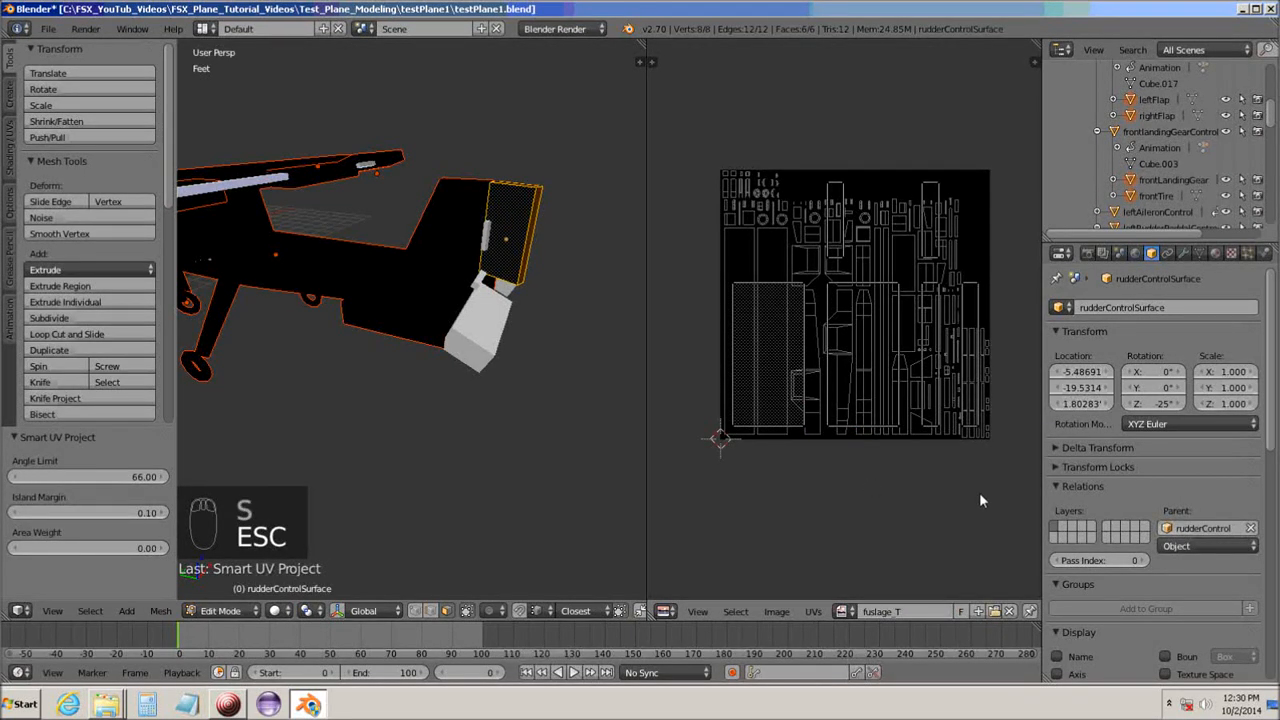
{"action": "key", "text": "a"}
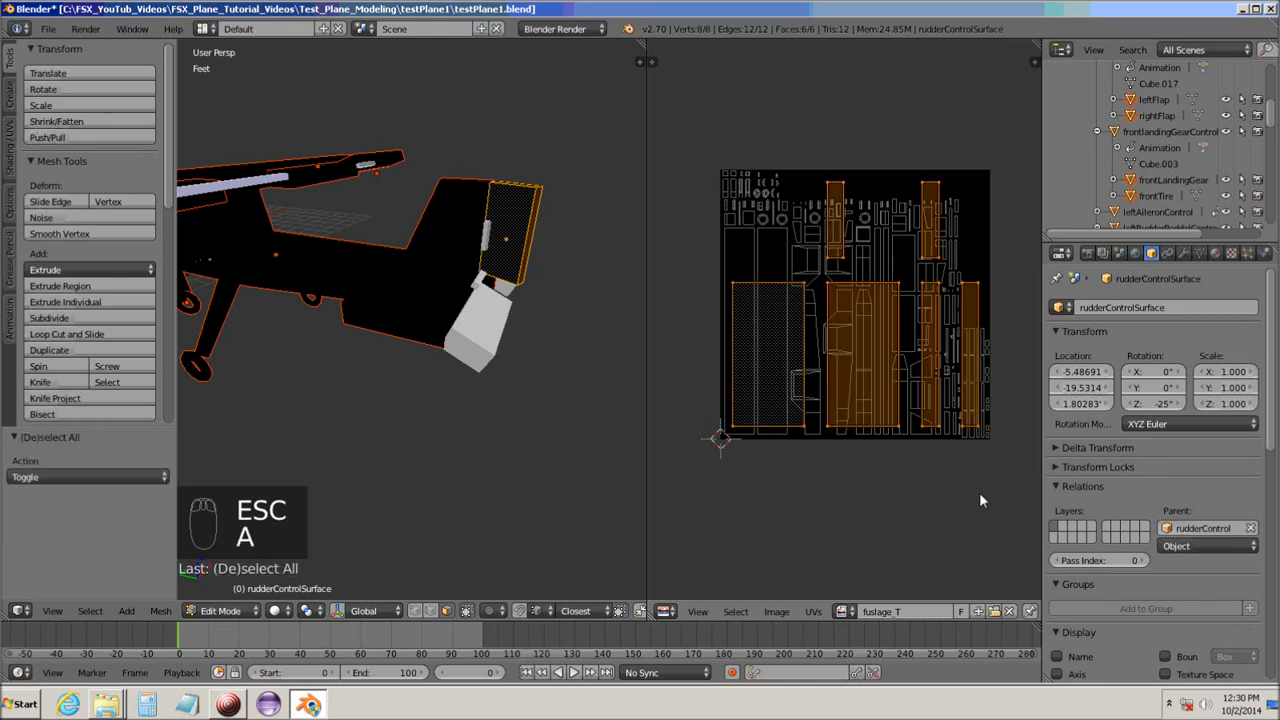
{"action": "key", "text": "s"}
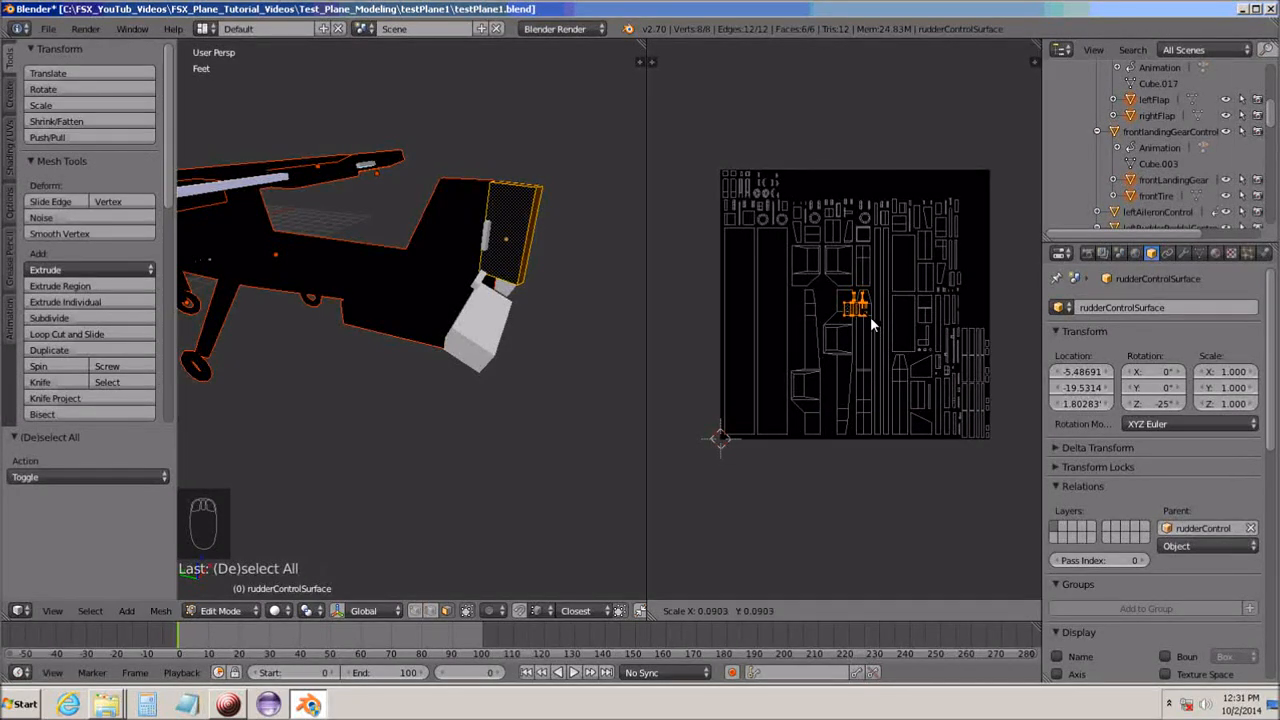
{"action": "left_click", "coordinate": [871, 316]}
{"action": "middle_click_drag", "start_coordinate": [882, 339], "coordinate": [765, 429]}
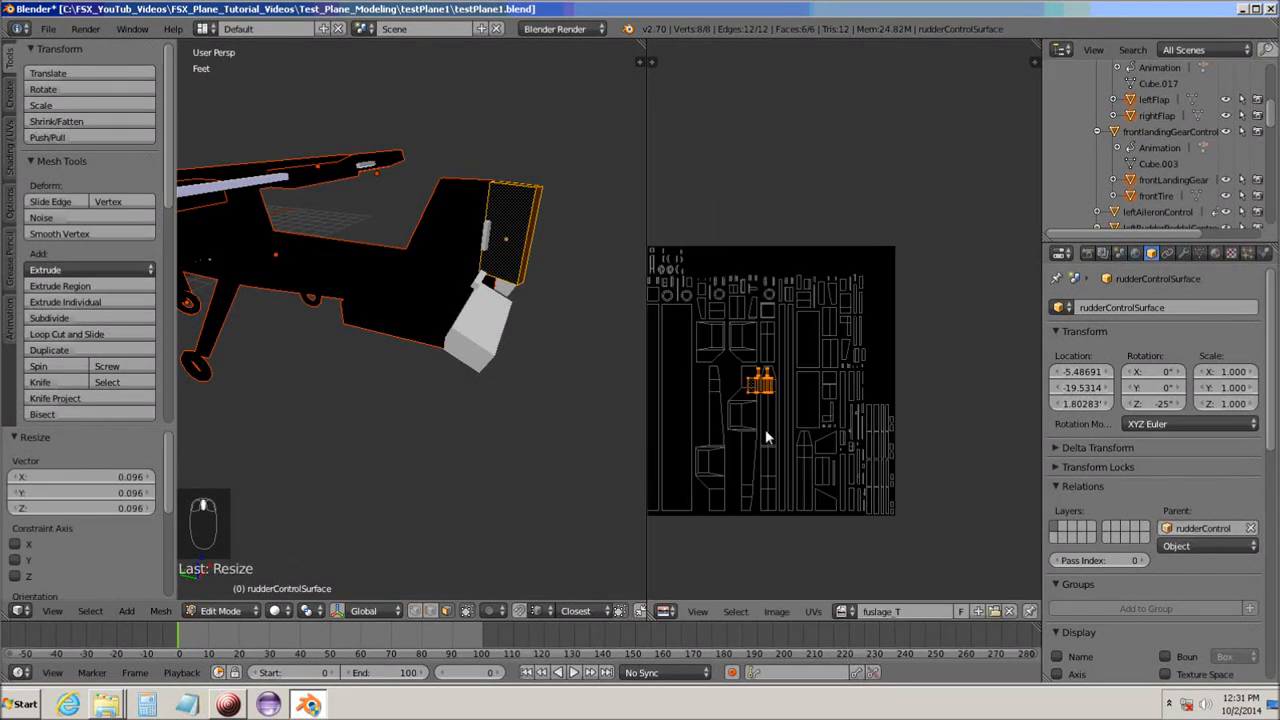
{"action": "scroll", "coordinate": [765, 429], "scroll_direction": "down", "scroll_amount": 1}
{"action": "key", "text": "g"}
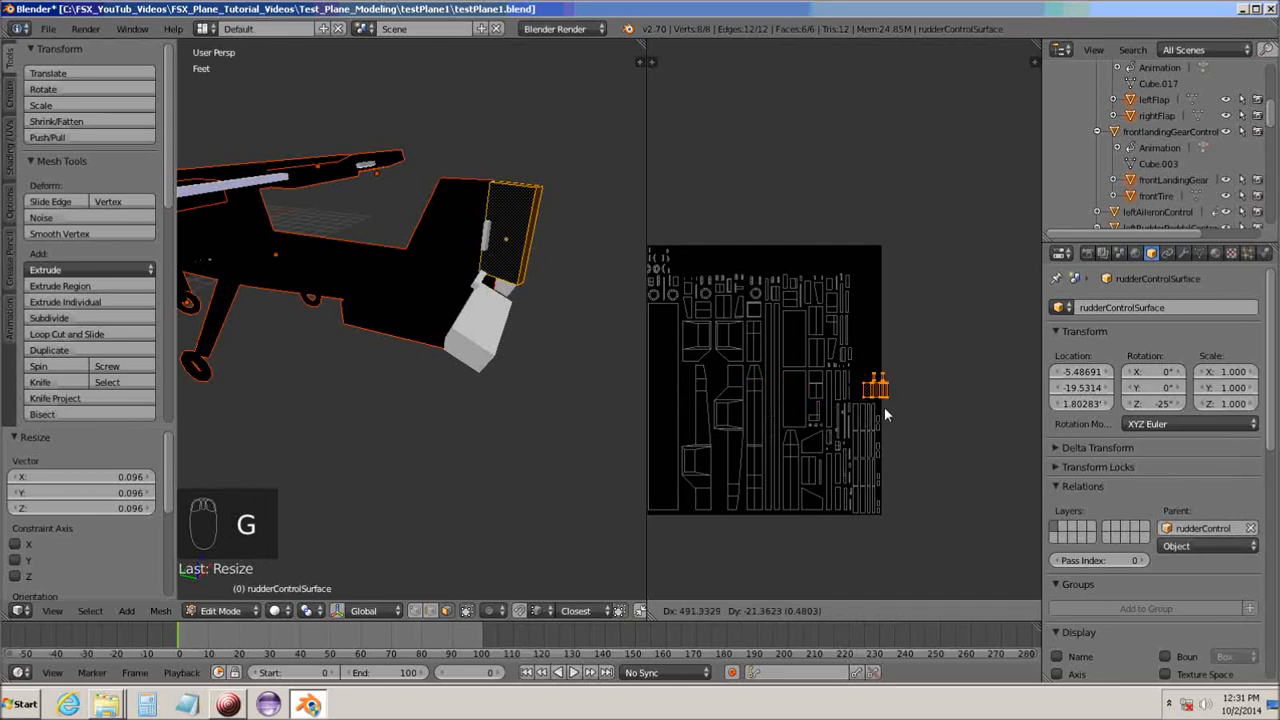
{"action": "left_click", "coordinate": [878, 405]}
Scale all of the rudder's UVs up by about 1.204 so they fill the width of the free strip.
{"action": "scroll", "coordinate": [880, 388], "scroll_direction": "up", "scroll_amount": 4}
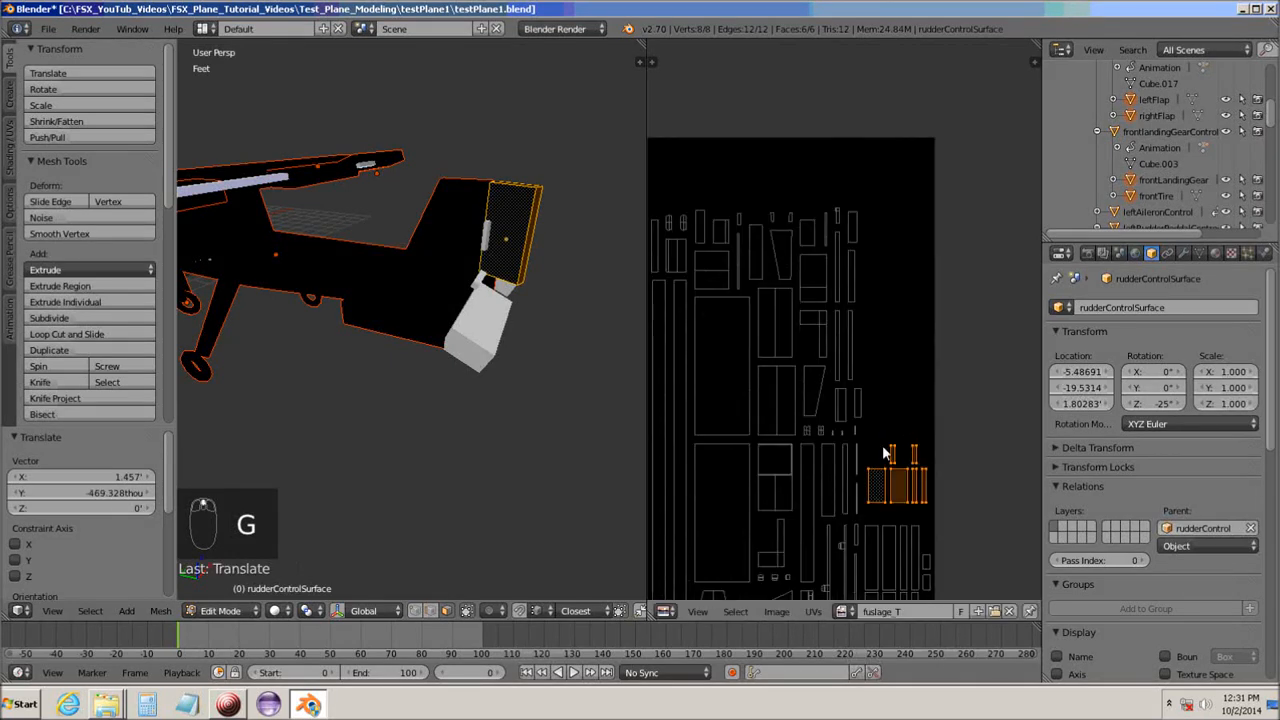
{"action": "middle_click_drag", "start_coordinate": [882, 454], "coordinate": [817, 262]}
{"action": "scroll", "coordinate": [863, 352], "scroll_direction": "up", "scroll_amount": 1}
{"action": "scroll", "coordinate": [865, 357], "scroll_direction": "up", "scroll_amount": 4}
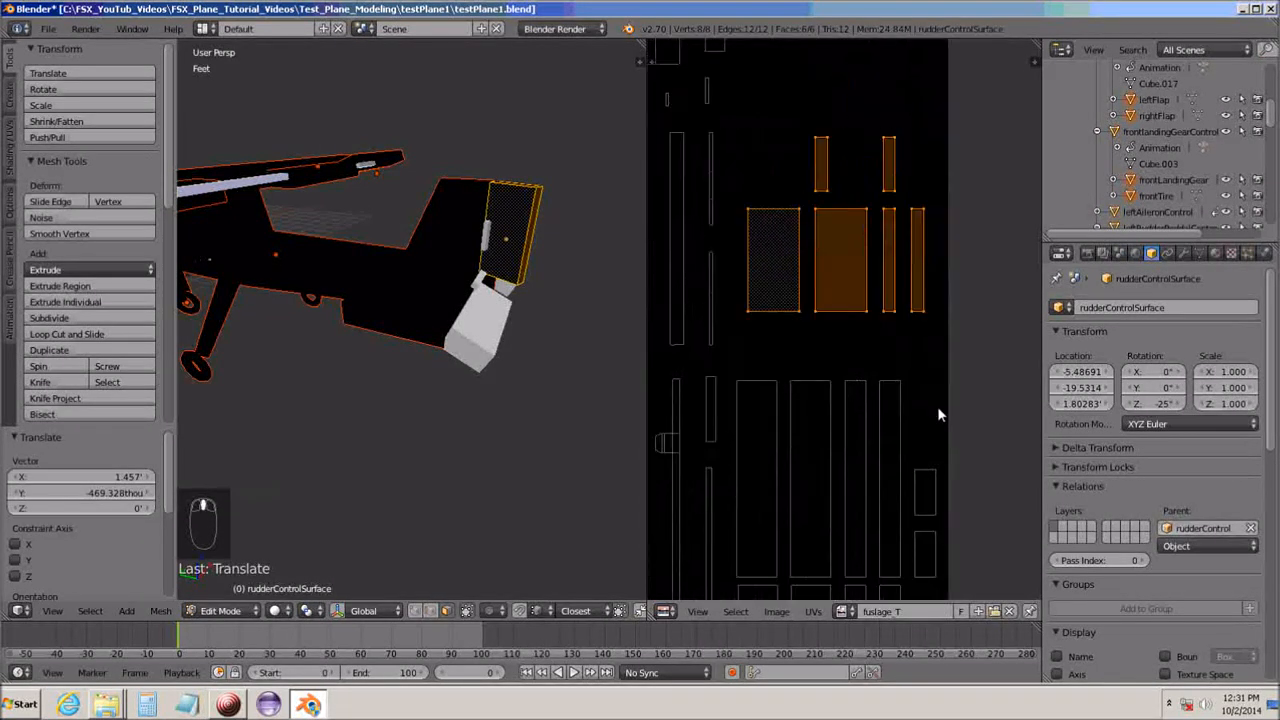
{"action": "key", "text": "s"}
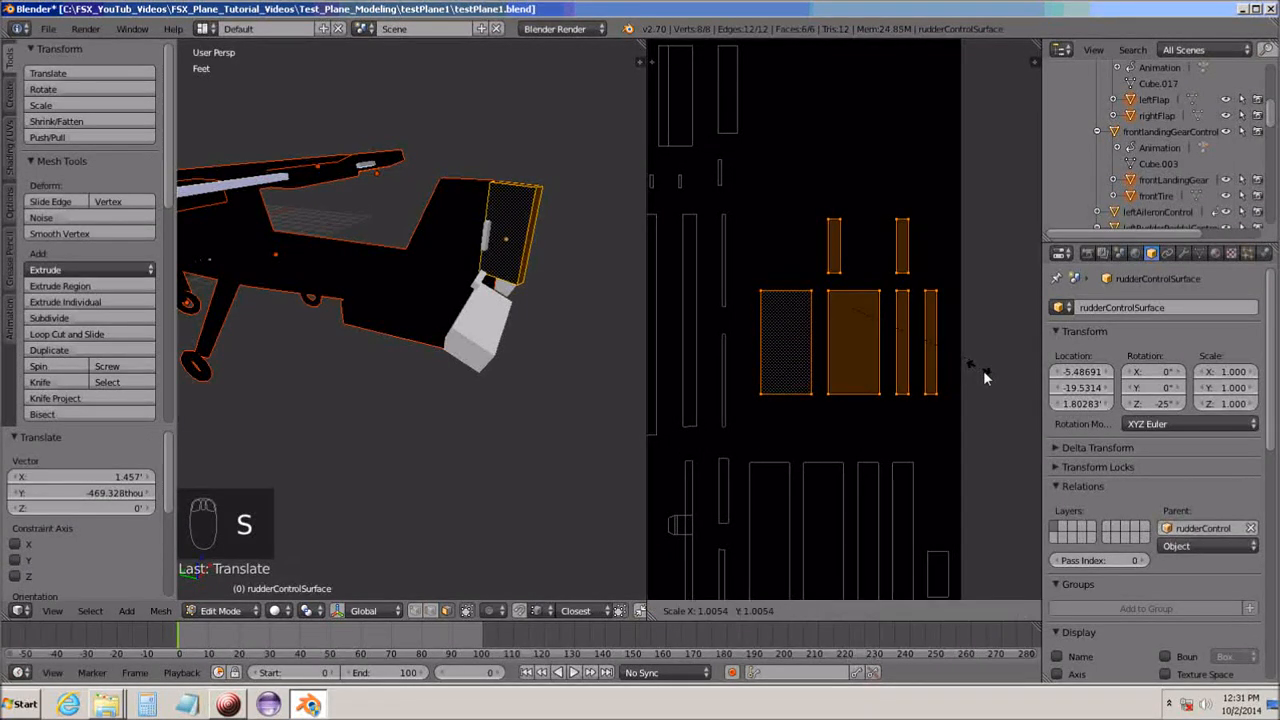
{"action": "left_click", "coordinate": [993, 387]}
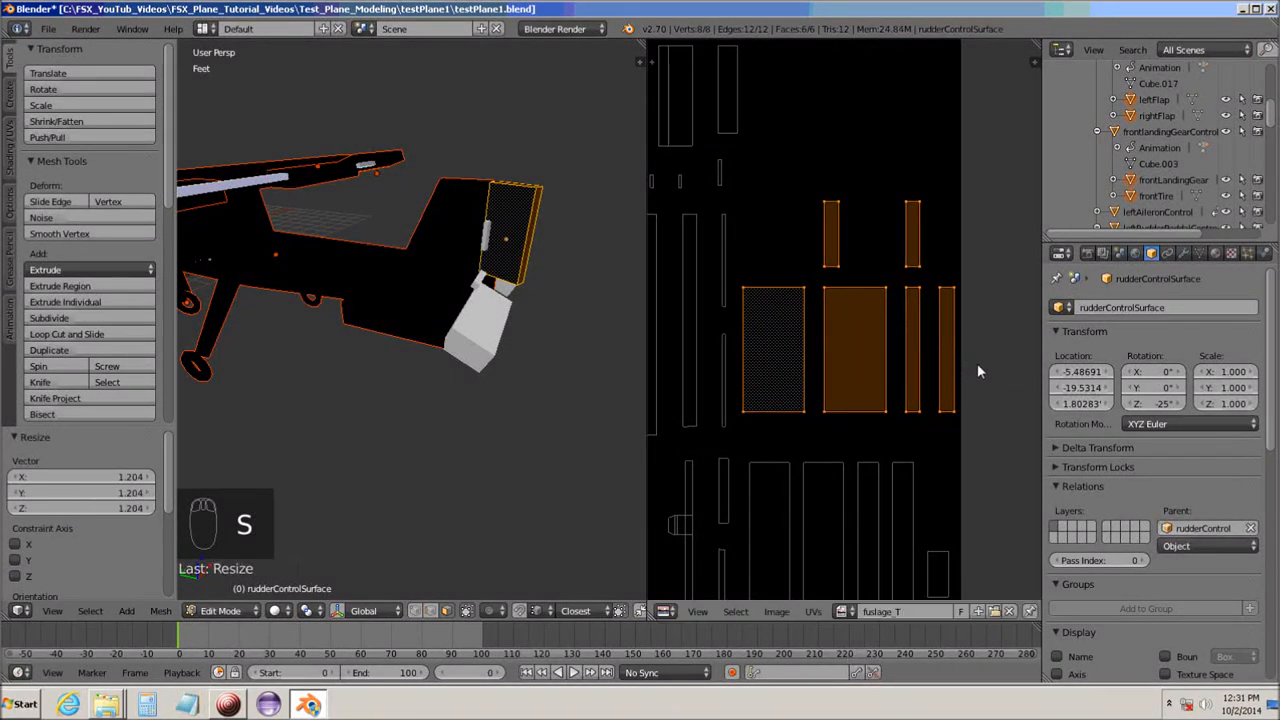
Lower the rudder UVs until they sit closely above the right flap islands, and finish editing the mesh.
{"action": "key", "text": "g"}
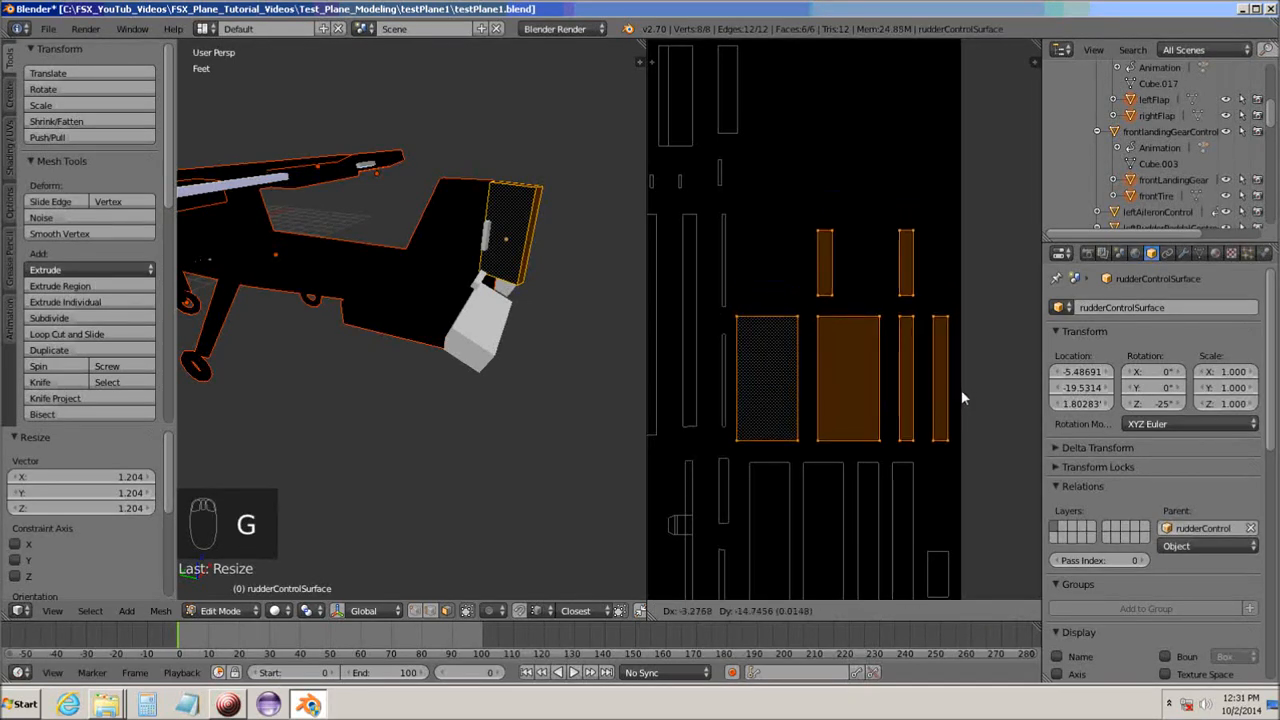
{"action": "left_click", "coordinate": [961, 388]}
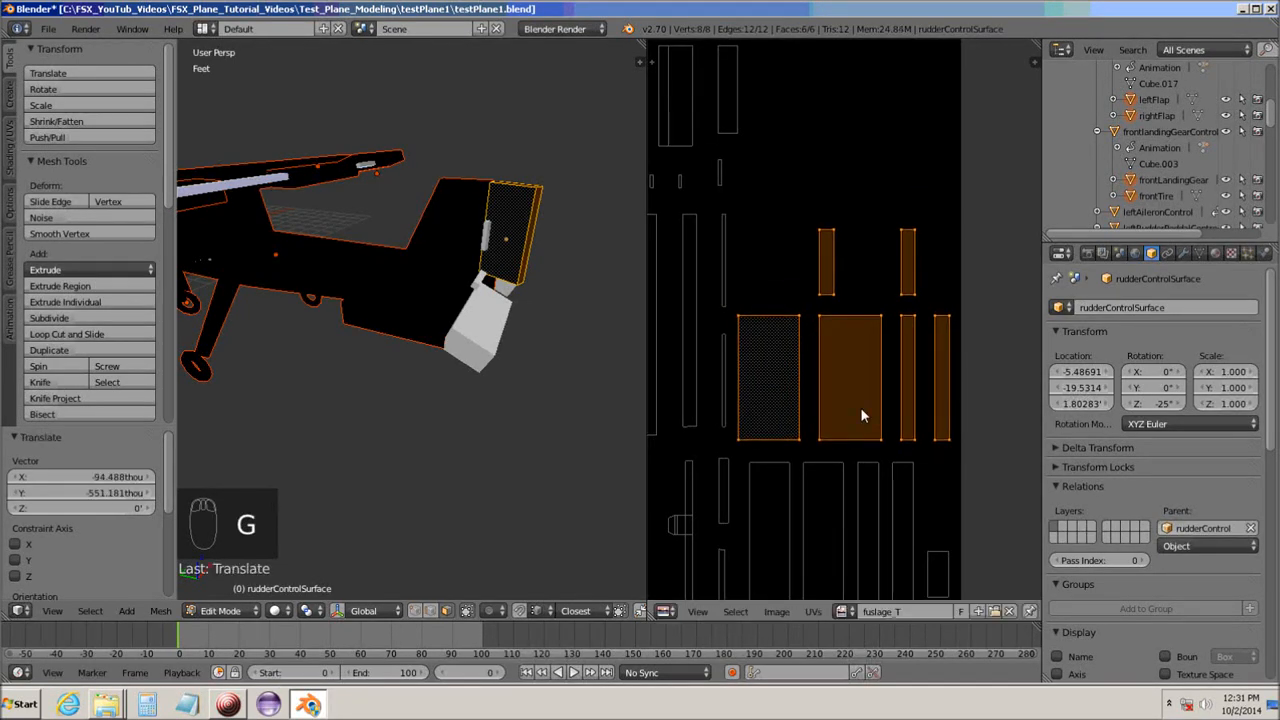
{"action": "scroll", "coordinate": [860, 407], "scroll_direction": "down", "scroll_amount": 8}
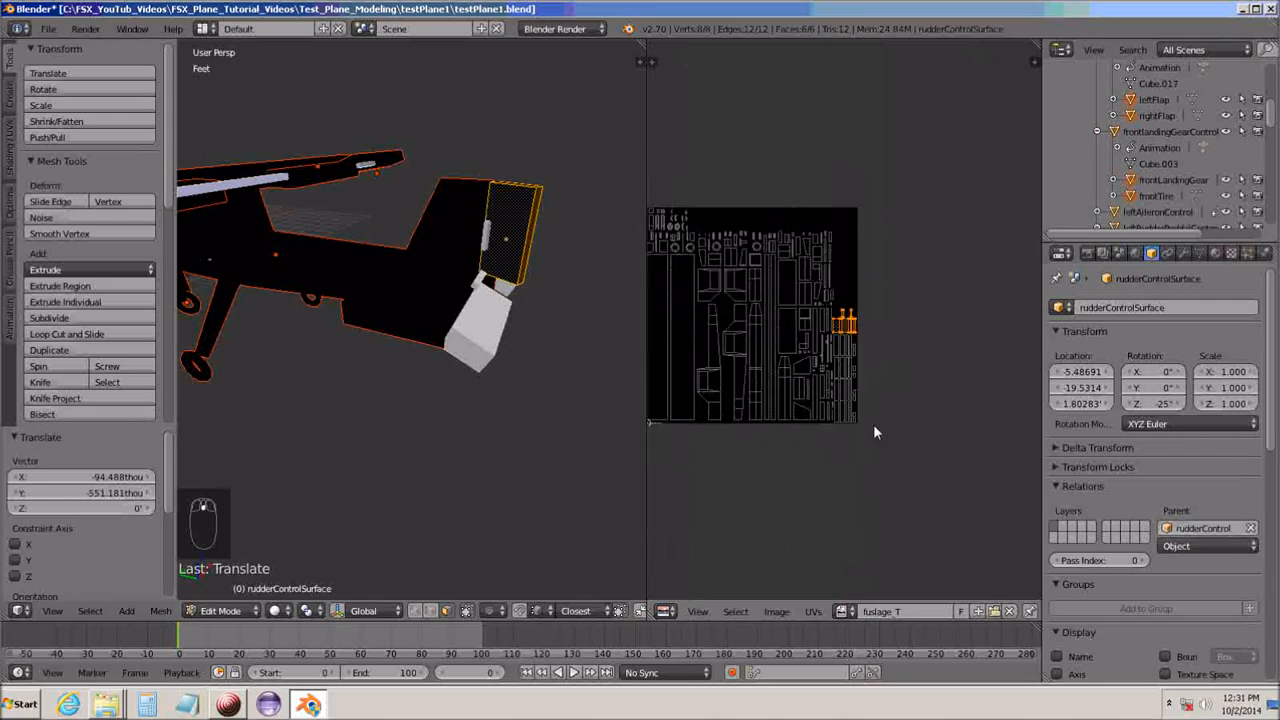
{"action": "scroll", "coordinate": [857, 448], "scroll_direction": "up", "scroll_amount": 4}
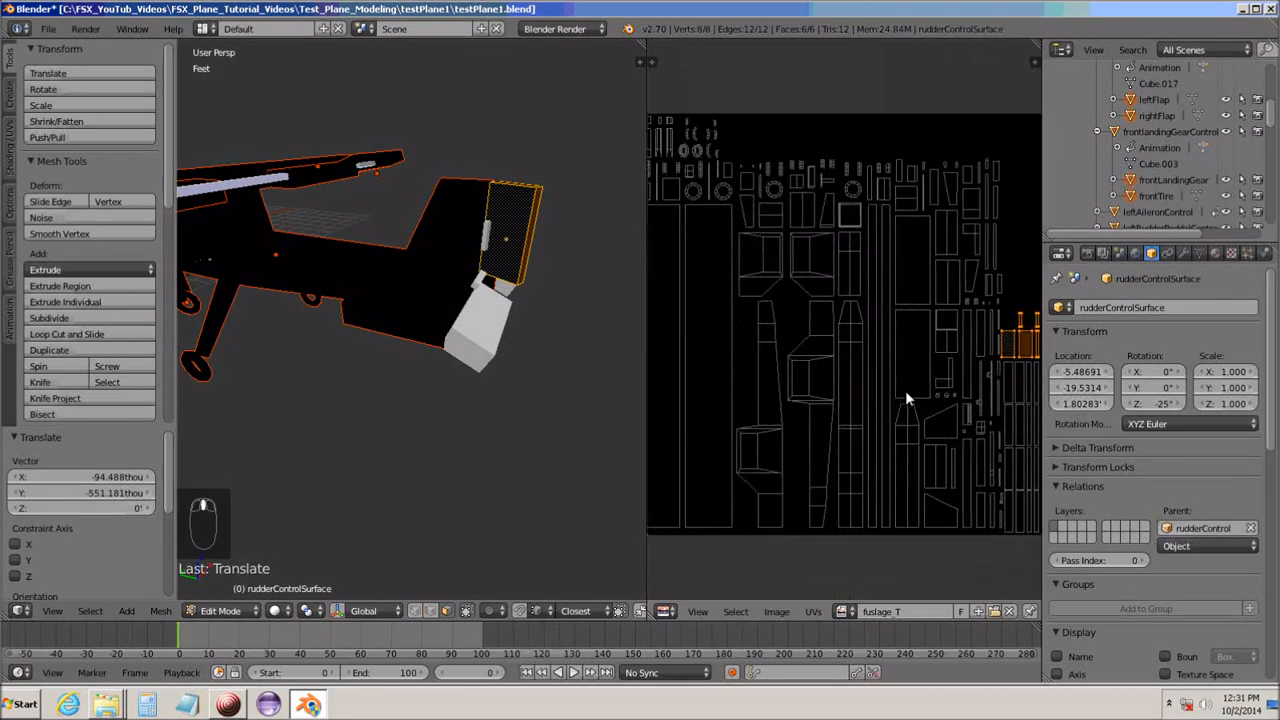
{"action": "scroll", "coordinate": [905, 390], "scroll_direction": "down", "scroll_amount": 1}
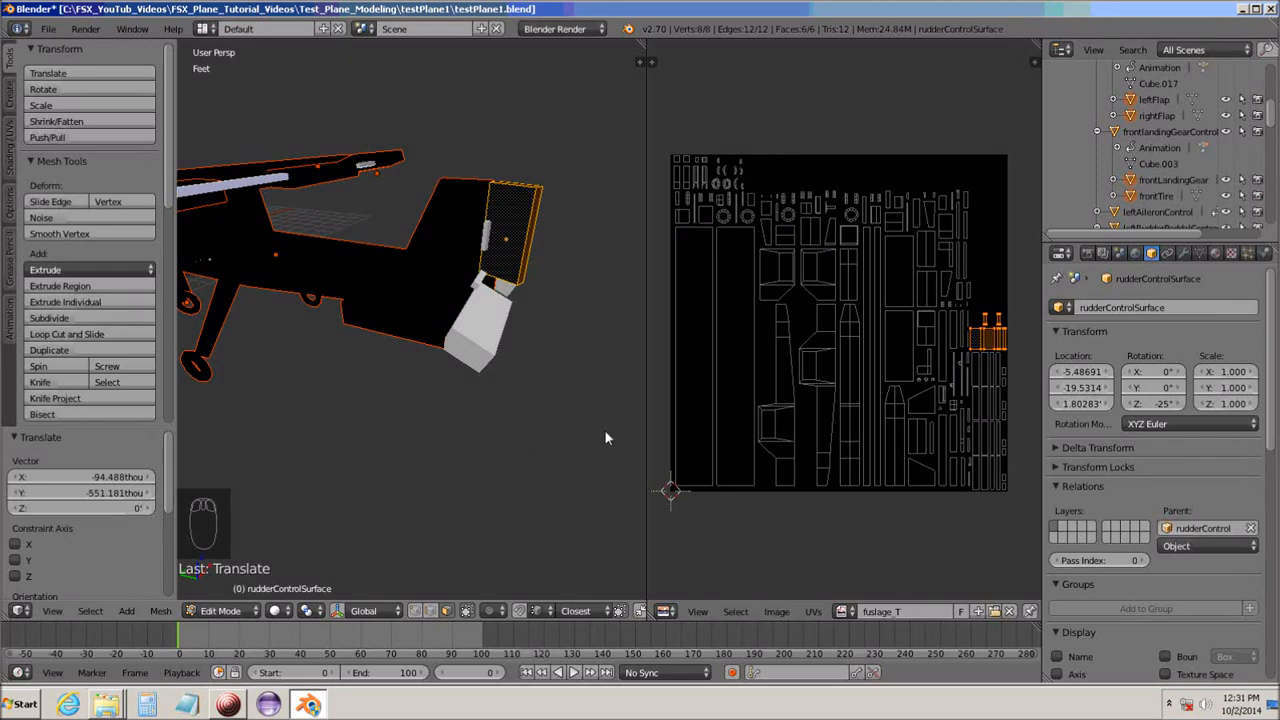
{"action": "key", "text": "a"}
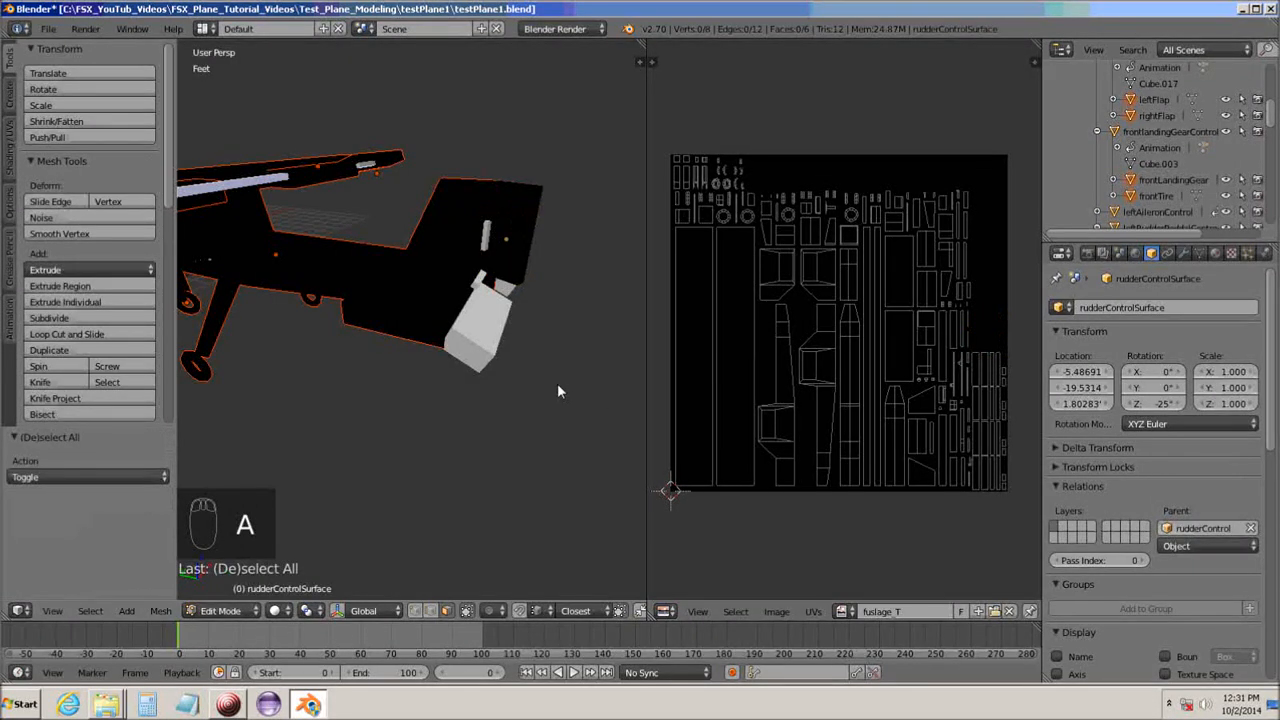
{"action": "key", "text": "Tab"}
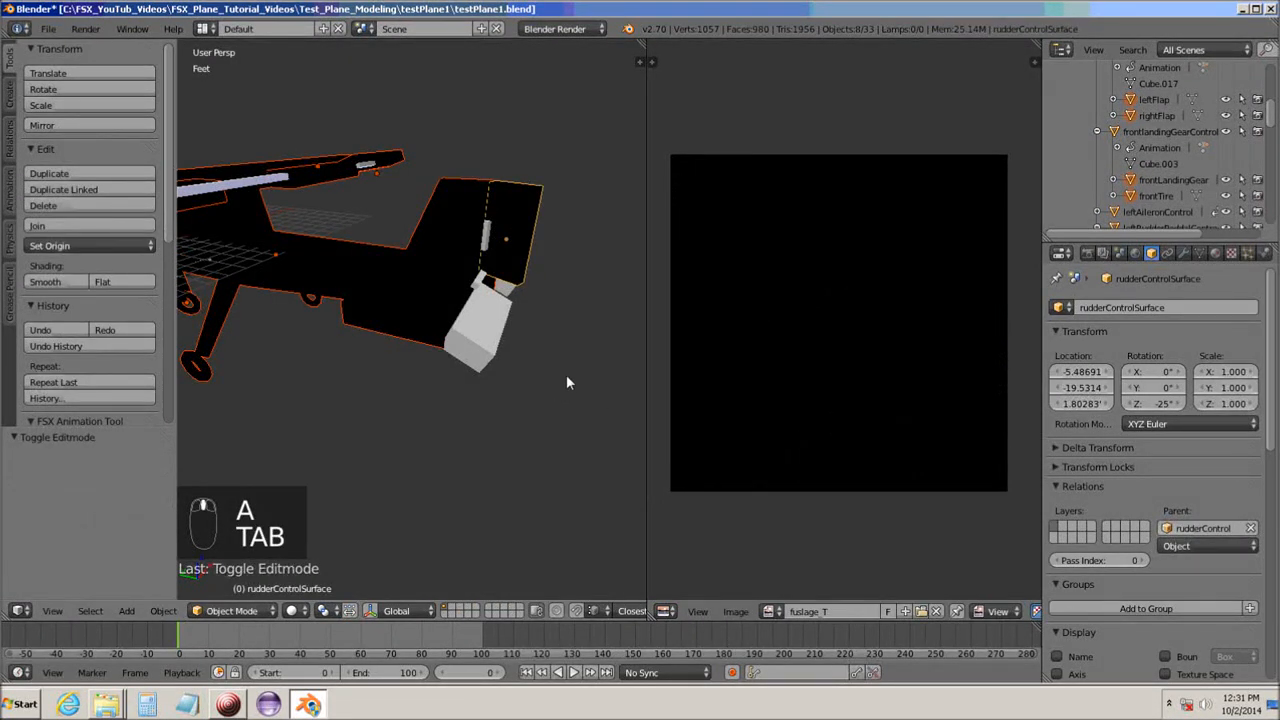
Unwrap the elevator control surface using Smart UV Project with angle limit 66.00 and island margin 0.10, and assign the fuslage_T image to it.
{"action": "middle_click_drag", "start_coordinate": [566, 374], "coordinate": [536, 372]}
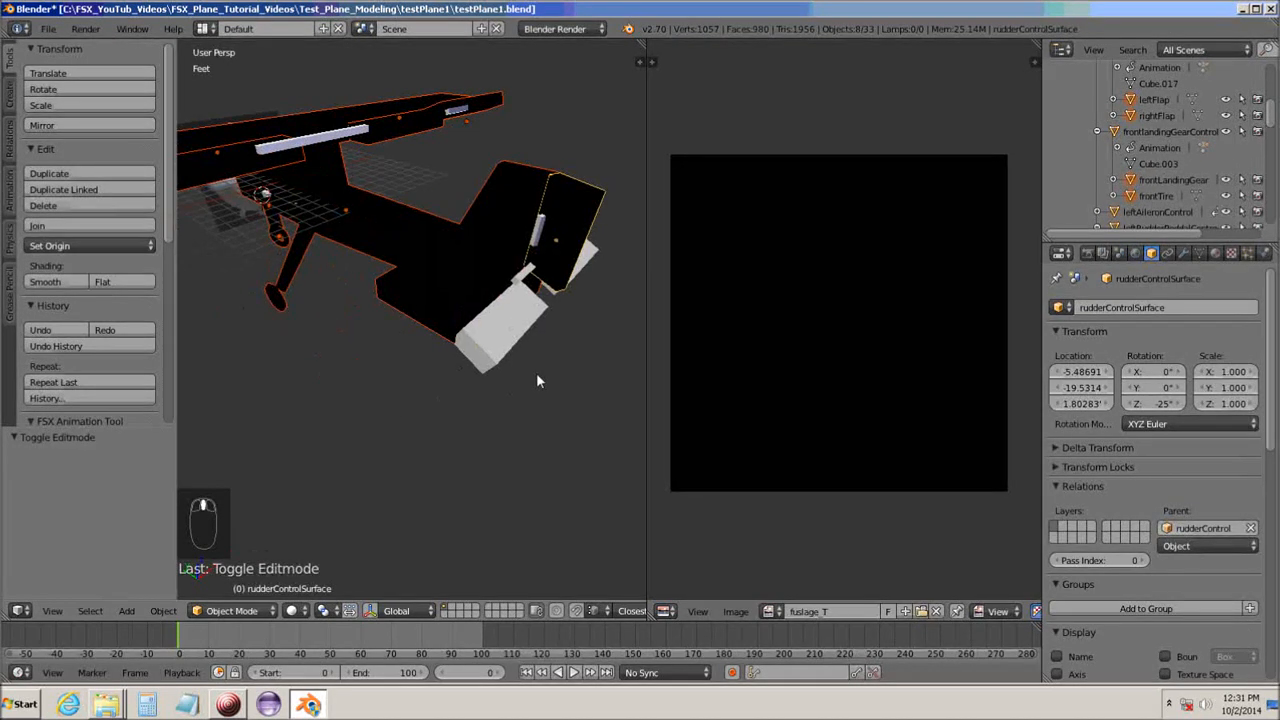
{"action": "left_click", "coordinate": [500, 352]}
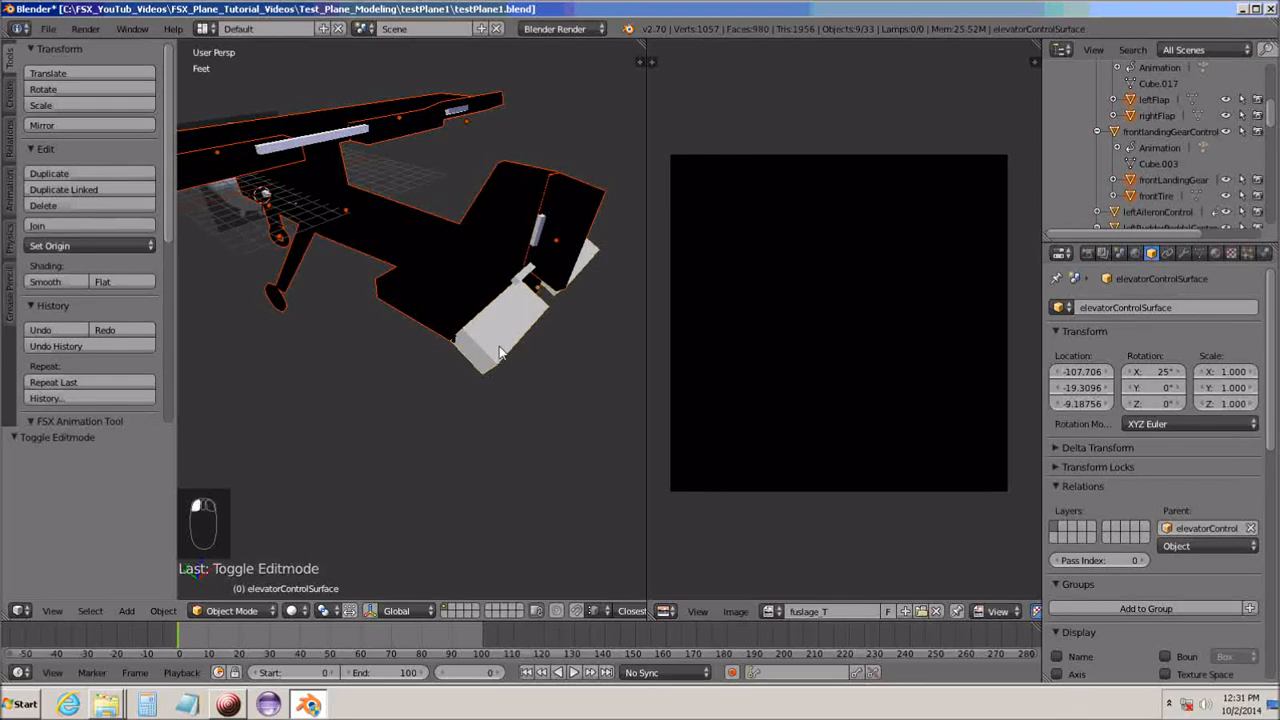
{"action": "key", "text": "Tab"}
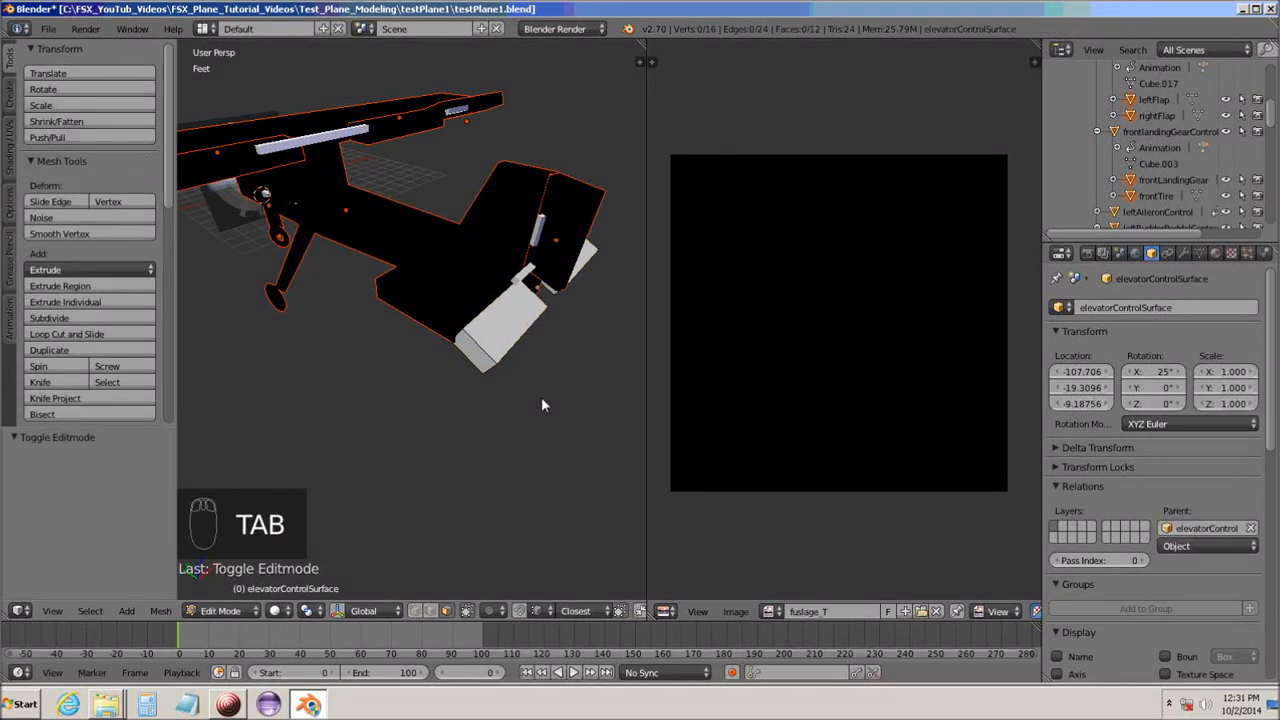
{"action": "key", "text": "a"}
{"action": "key", "text": "a"}
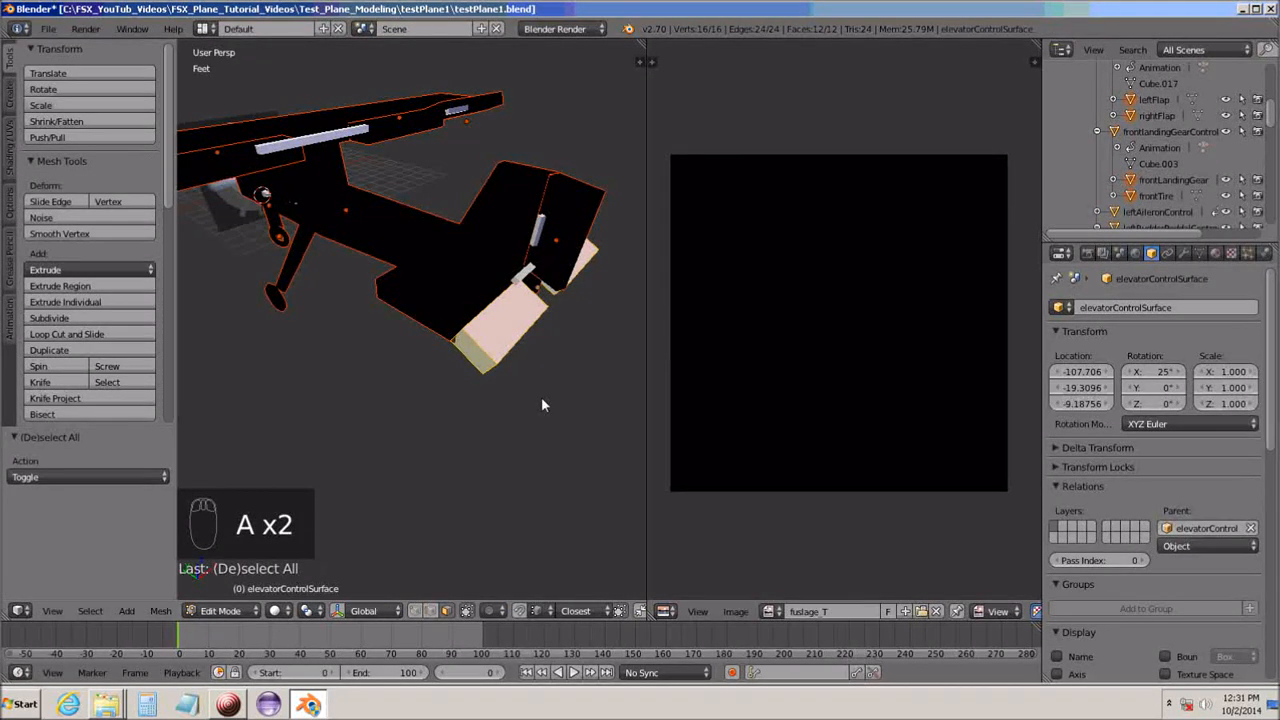
{"action": "key", "text": "u"}
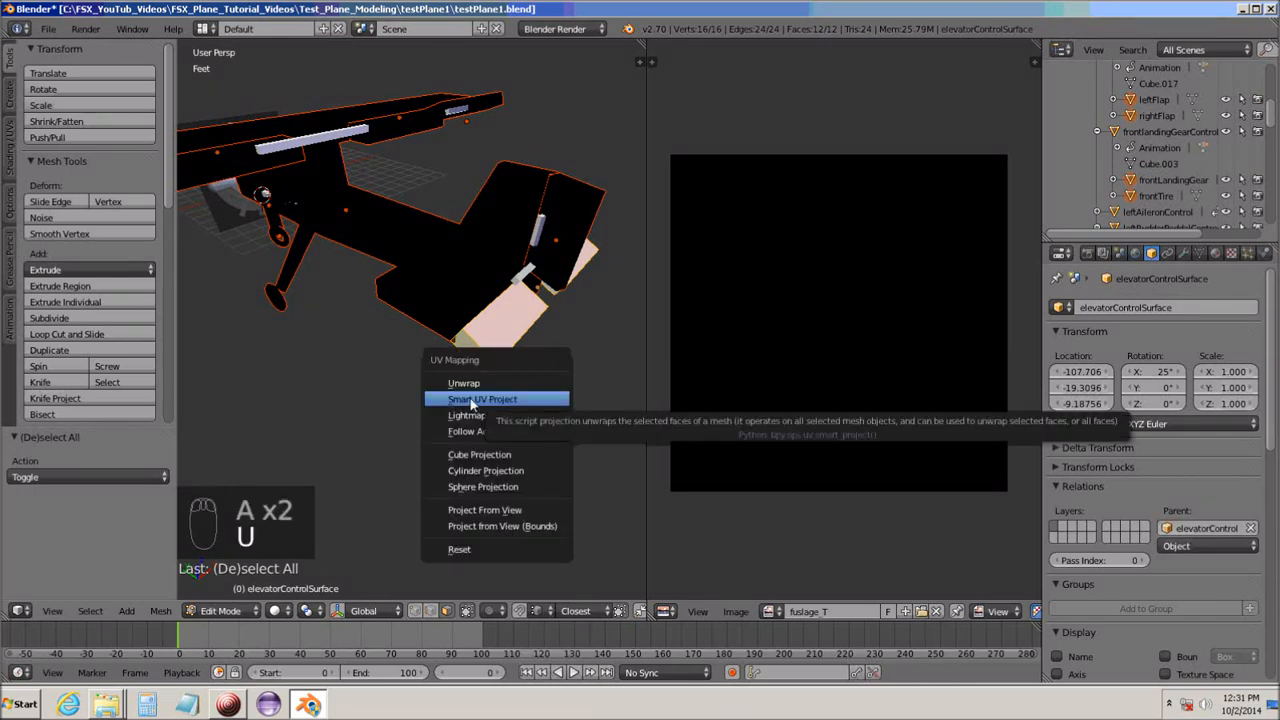
{"action": "left_click", "coordinate": [507, 400]}
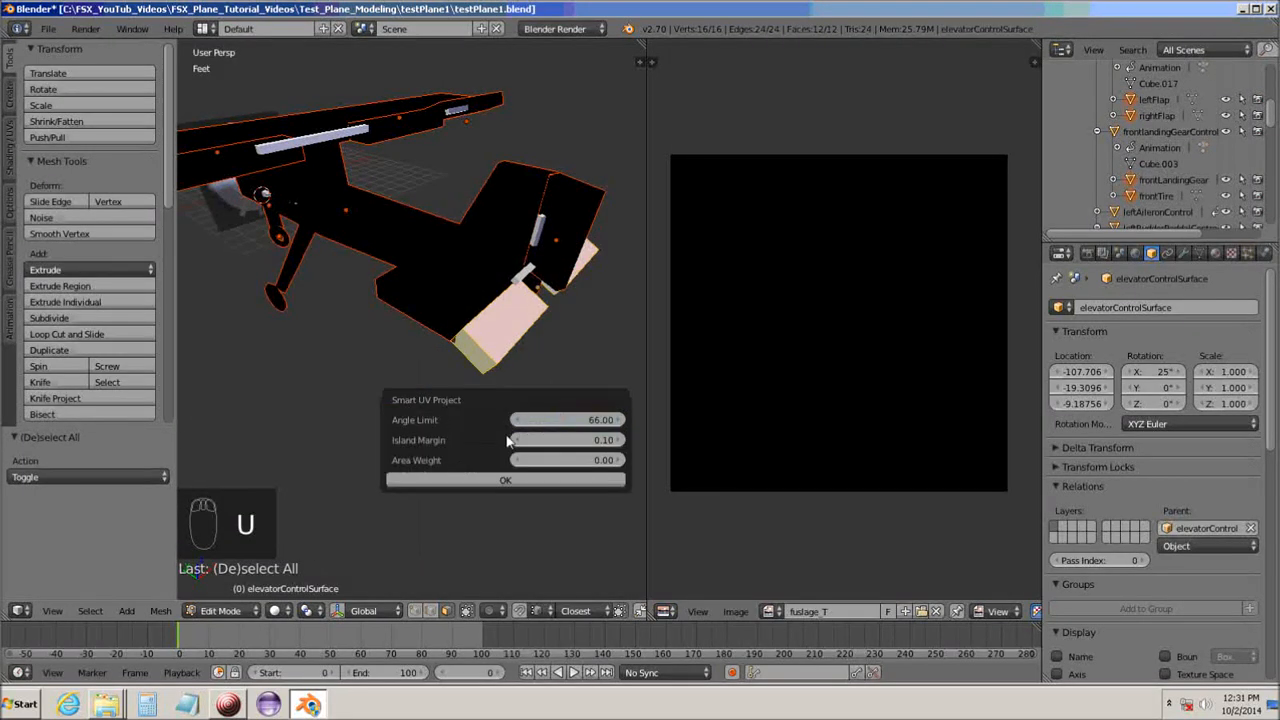
{"action": "left_click", "coordinate": [507, 486]}
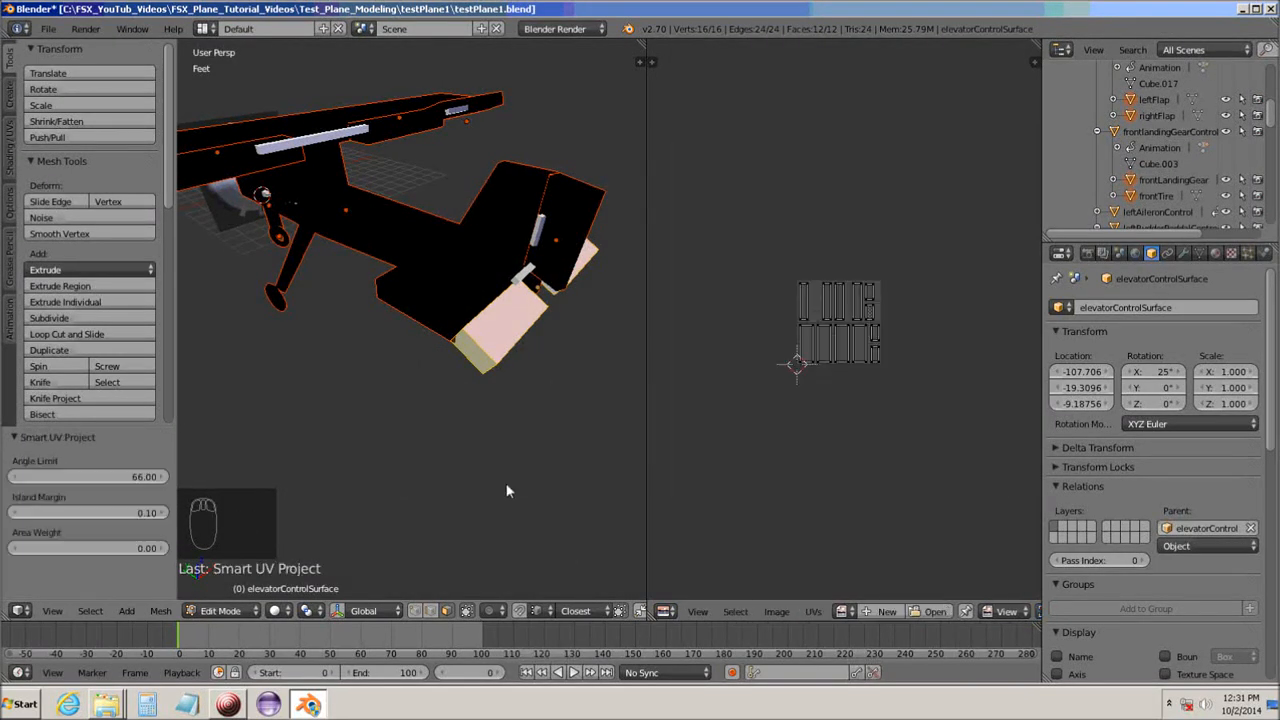
{"action": "left_click", "coordinate": [843, 614]}
{"action": "left_click", "coordinate": [846, 458]}
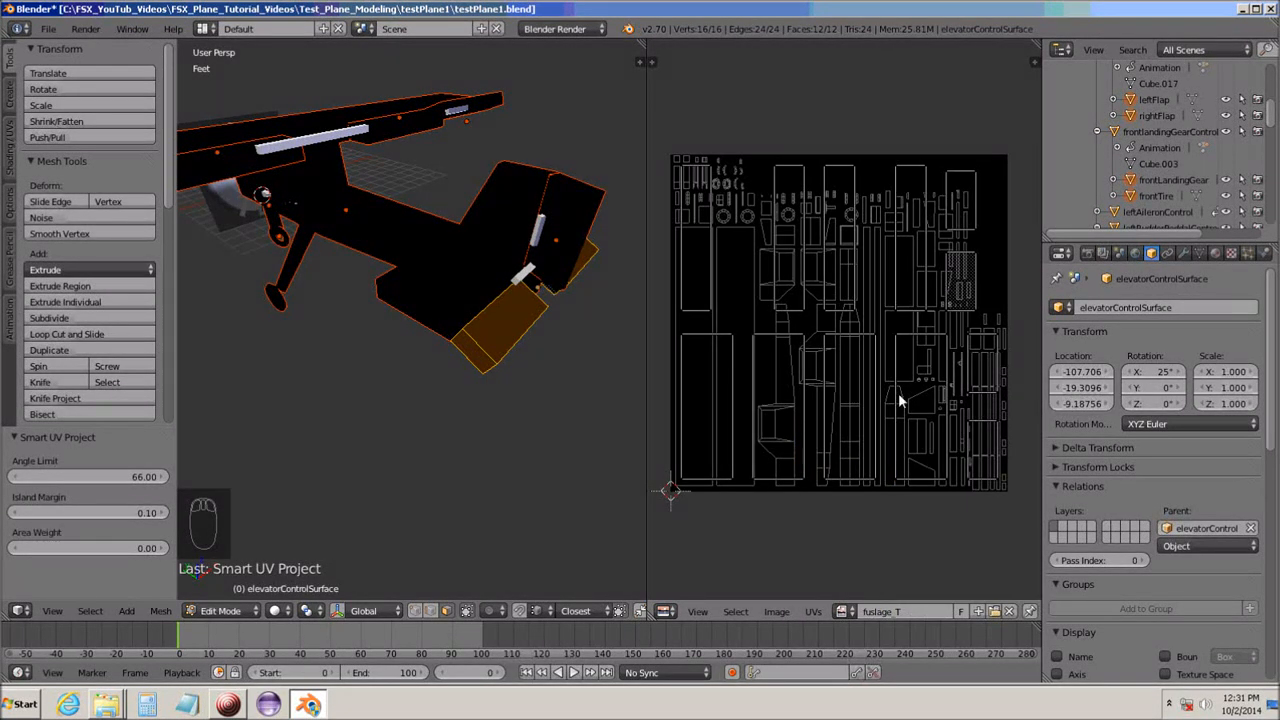
Scale all of the elevator's UVs by about 0.098 and move them into the free strip above the rudder islands.
{"action": "key", "text": "a"}
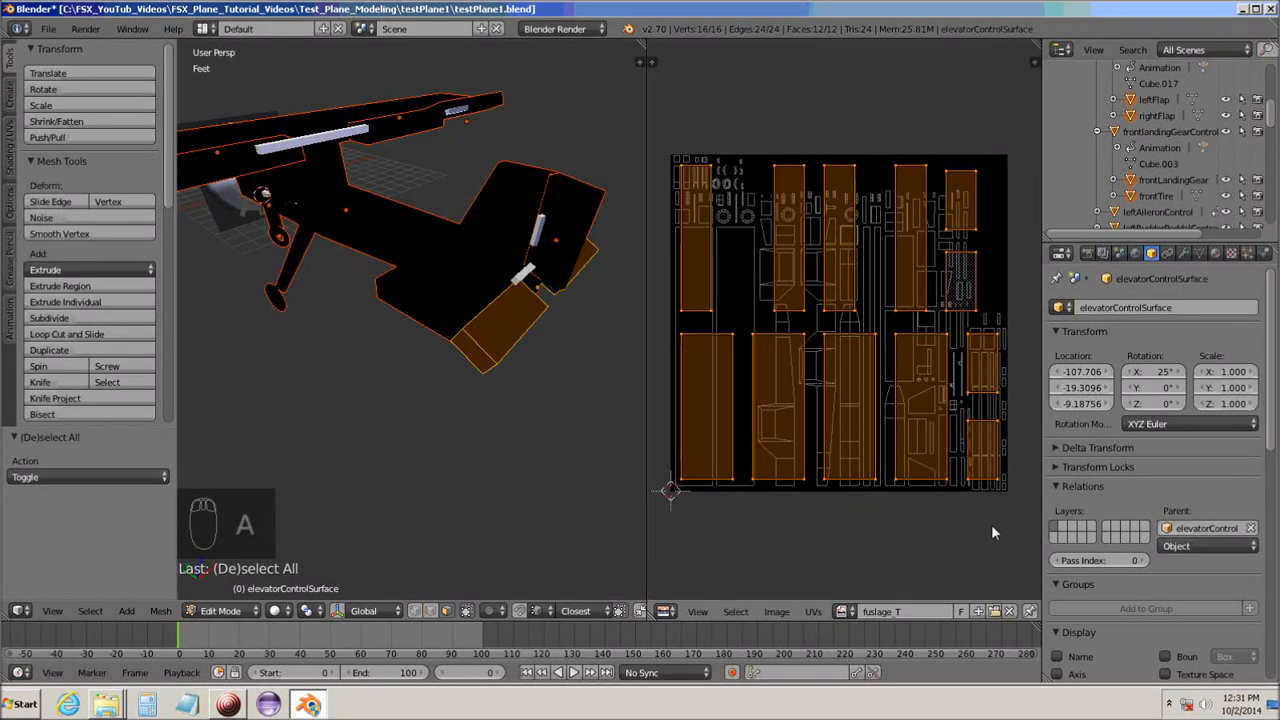
{"action": "key", "text": "s"}
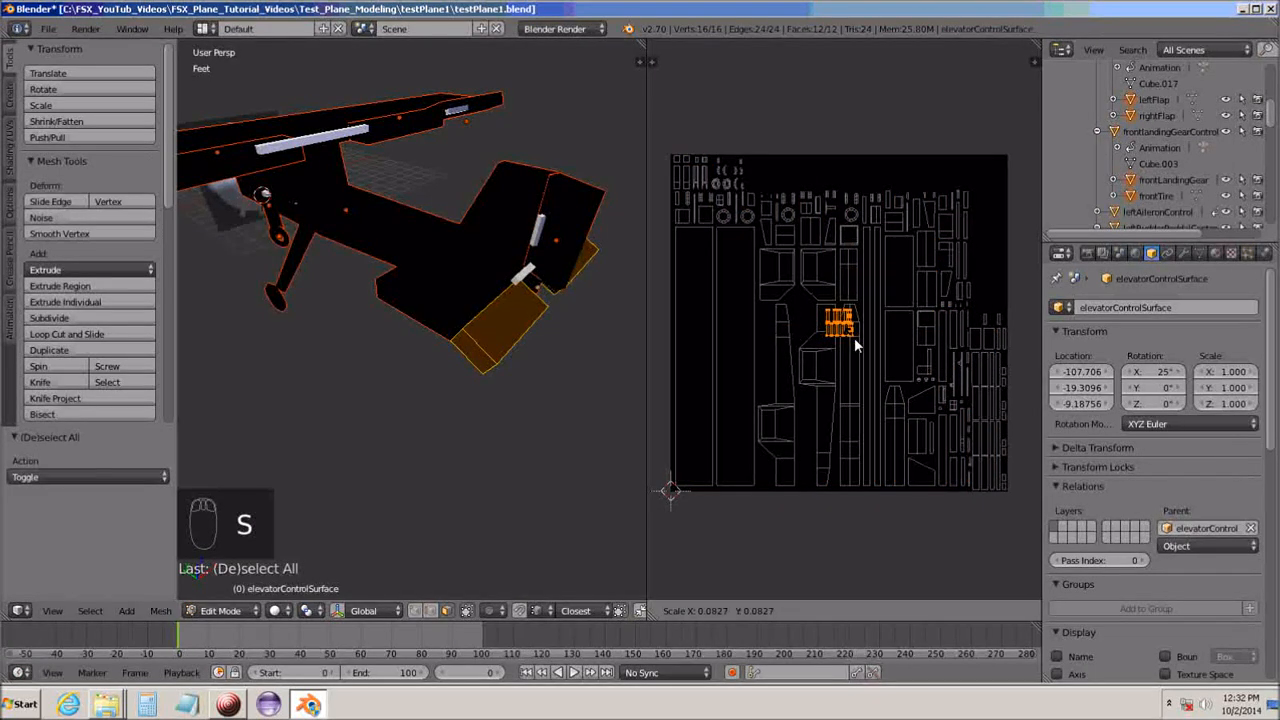
{"action": "left_click", "coordinate": [851, 362]}
{"action": "key", "text": "g"}
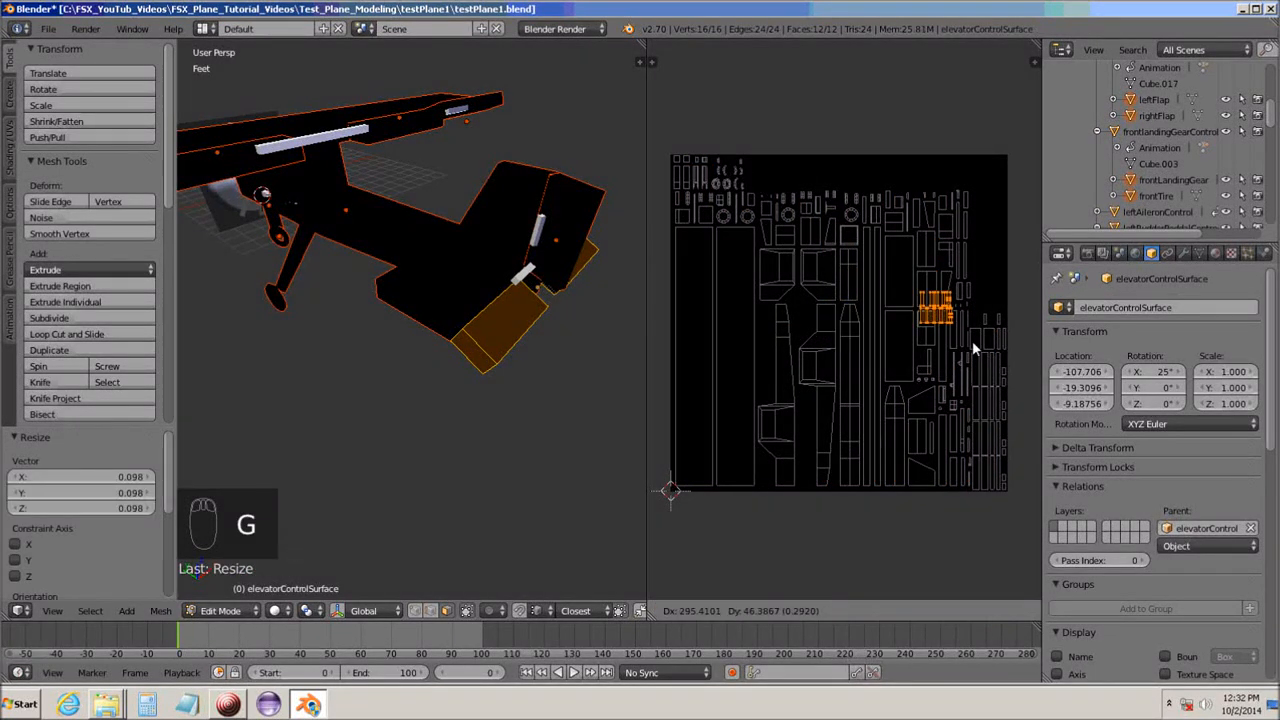
{"action": "left_click", "coordinate": [1001, 325]}
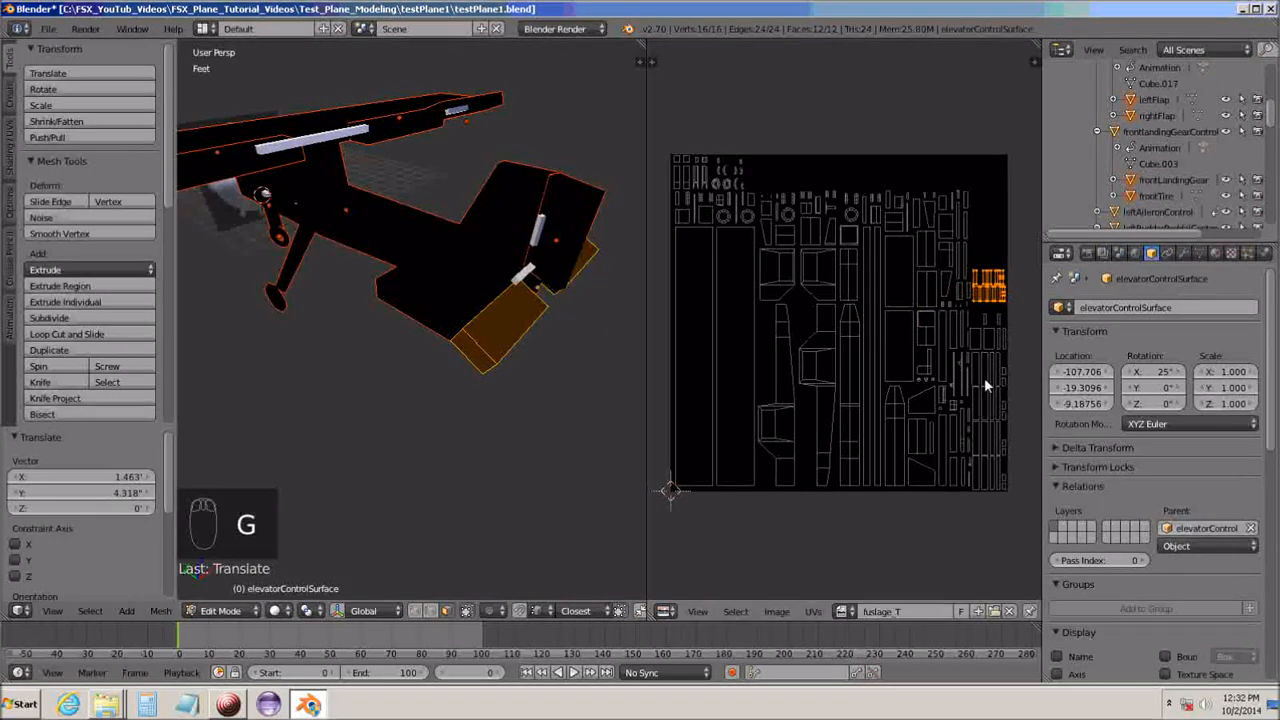
Lower the elevator UVs closer to the rudder islands, keeping them inside the texture's edge.
{"action": "scroll", "coordinate": [807, 464], "scroll_direction": "up", "scroll_amount": 6}
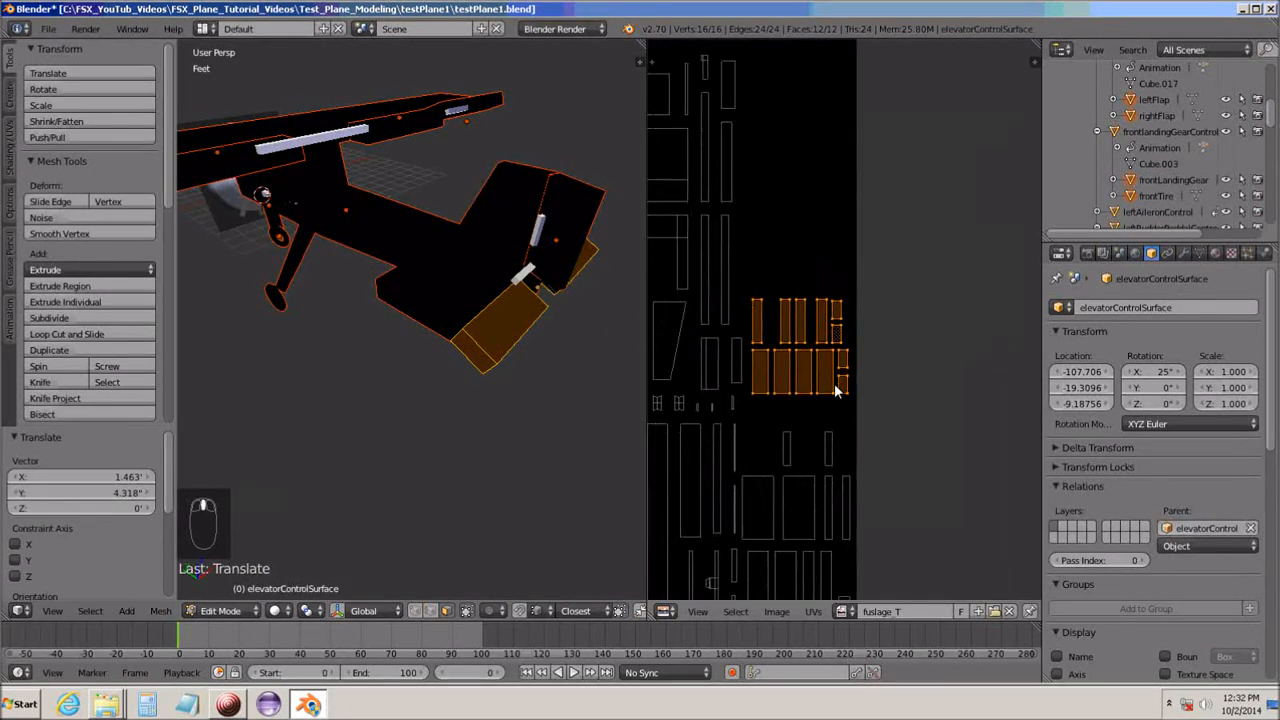
{"action": "middle_click_drag", "start_coordinate": [838, 390], "coordinate": [837, 346]}
{"action": "scroll", "coordinate": [834, 366], "scroll_direction": "up", "scroll_amount": 3}
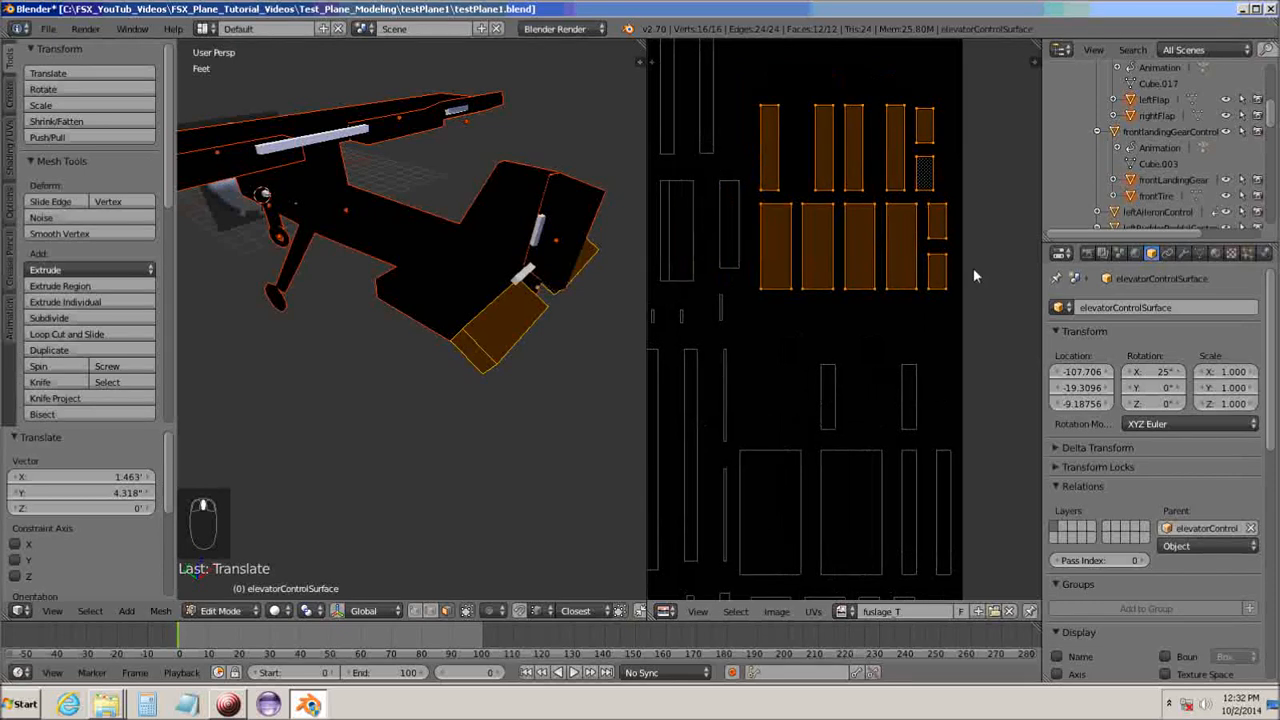
{"action": "key", "text": "g"}
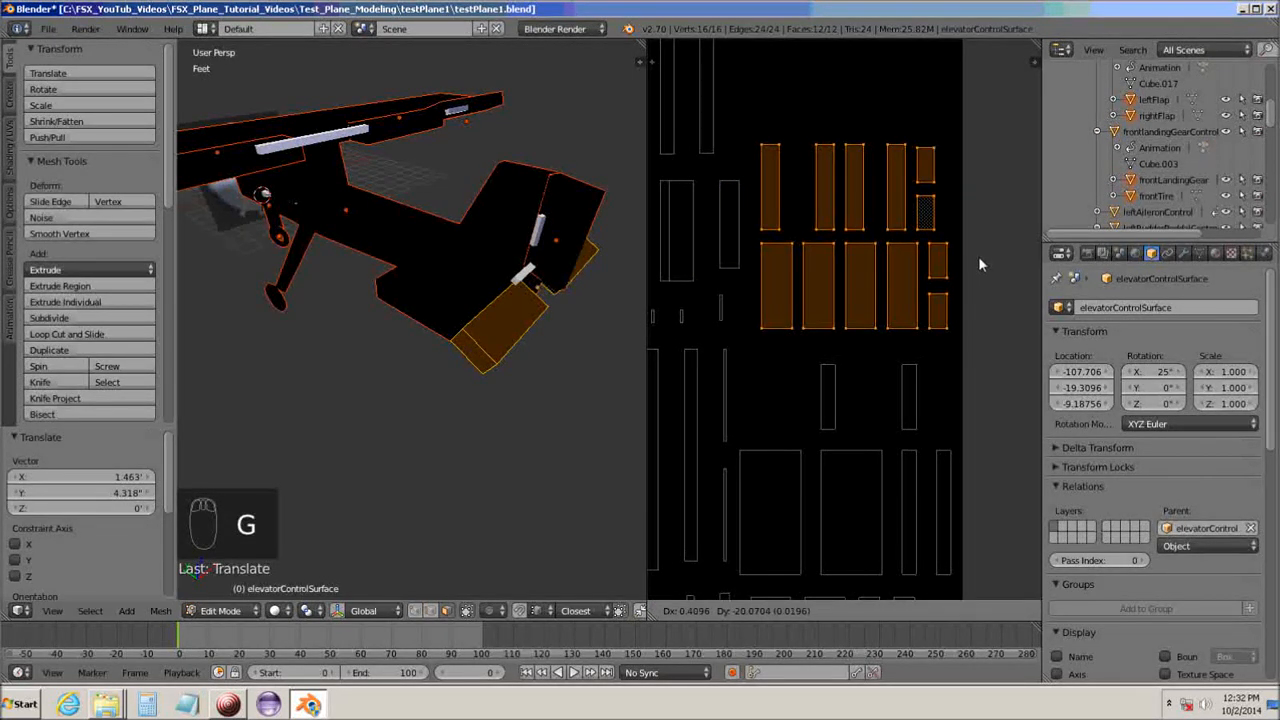
{"action": "left_click", "coordinate": [974, 256]}
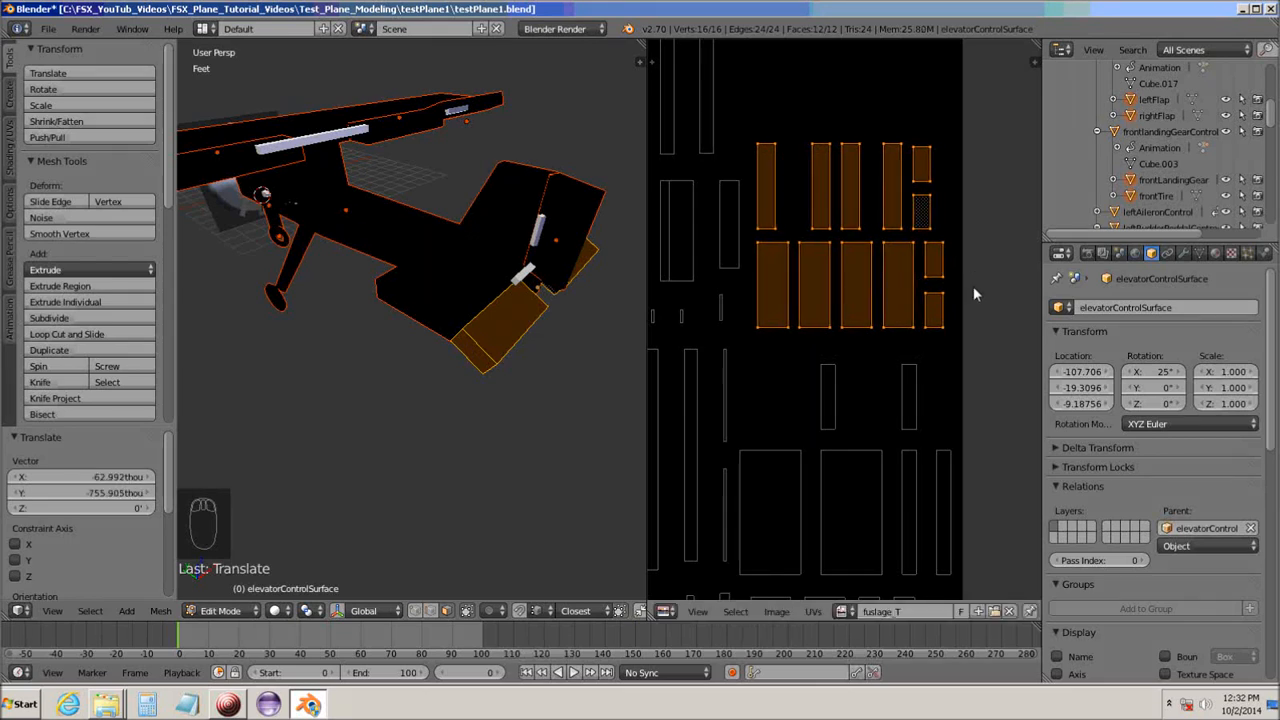
Scale the elevator UVs up by about 1.089 to fill the strip's width, and finish editing the mesh.
{"action": "key", "text": "s"}
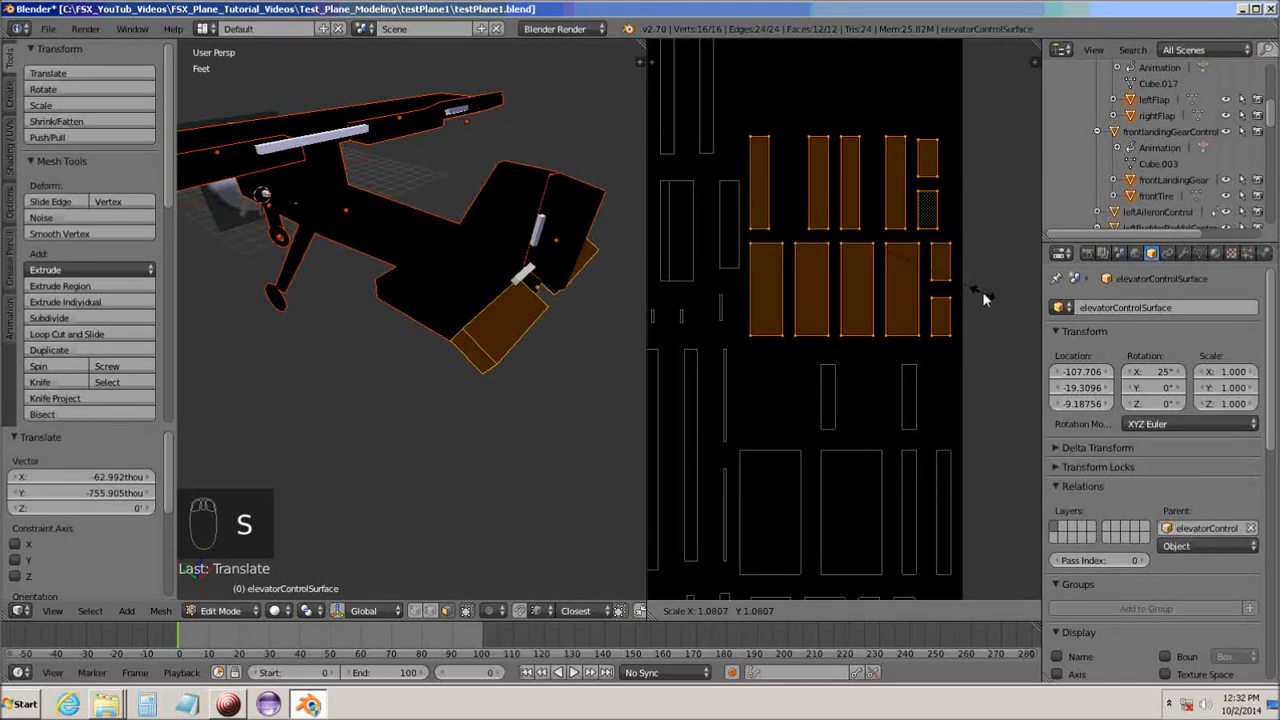
{"action": "left_click", "coordinate": [983, 291]}
{"action": "scroll", "coordinate": [886, 335], "scroll_direction": "down", "scroll_amount": 4}
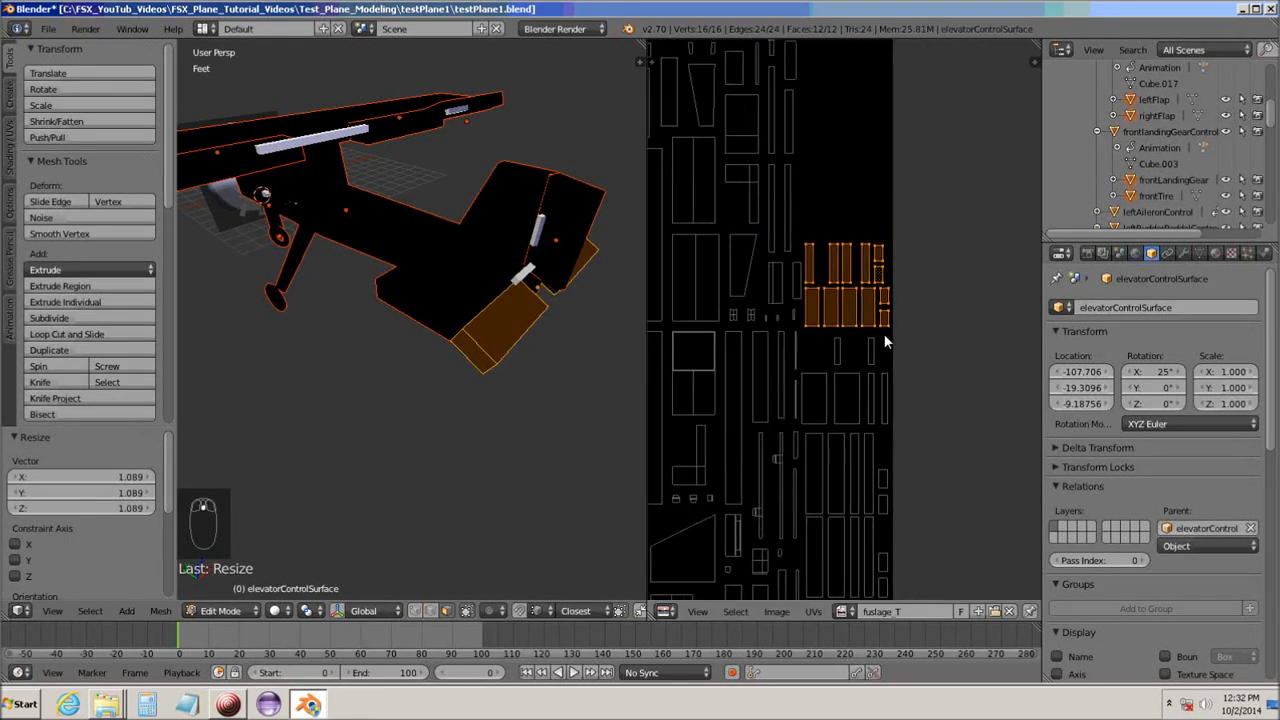
{"action": "scroll", "coordinate": [884, 336], "scroll_direction": "down", "scroll_amount": 4}
{"action": "middle_click_drag", "start_coordinate": [816, 390], "coordinate": [949, 306]}
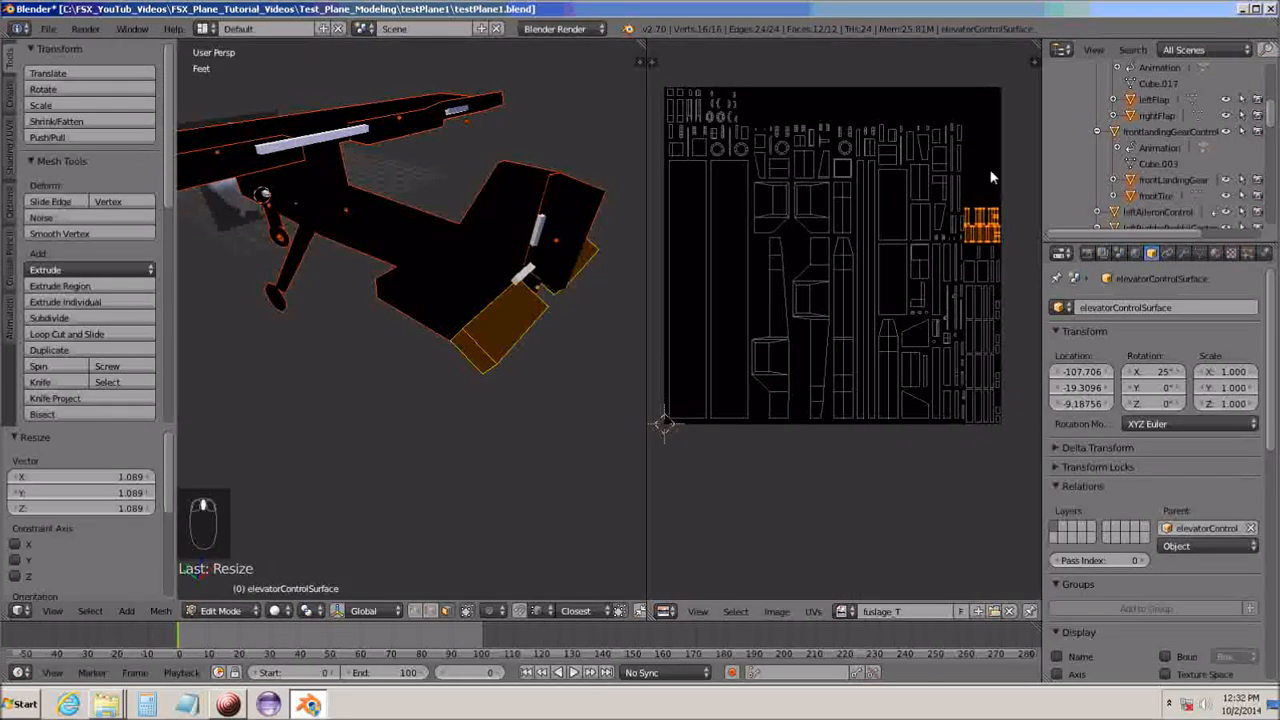
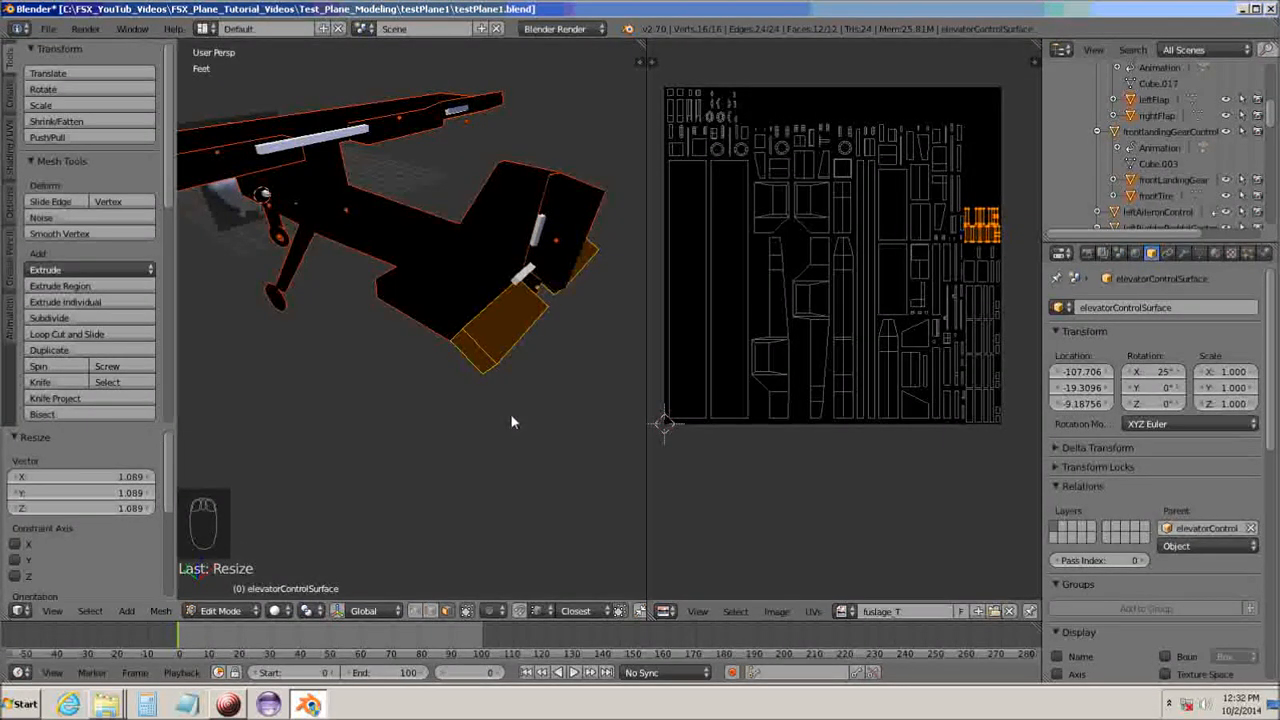
{"action": "key", "text": "a"}
{"action": "key", "text": "Tab"}
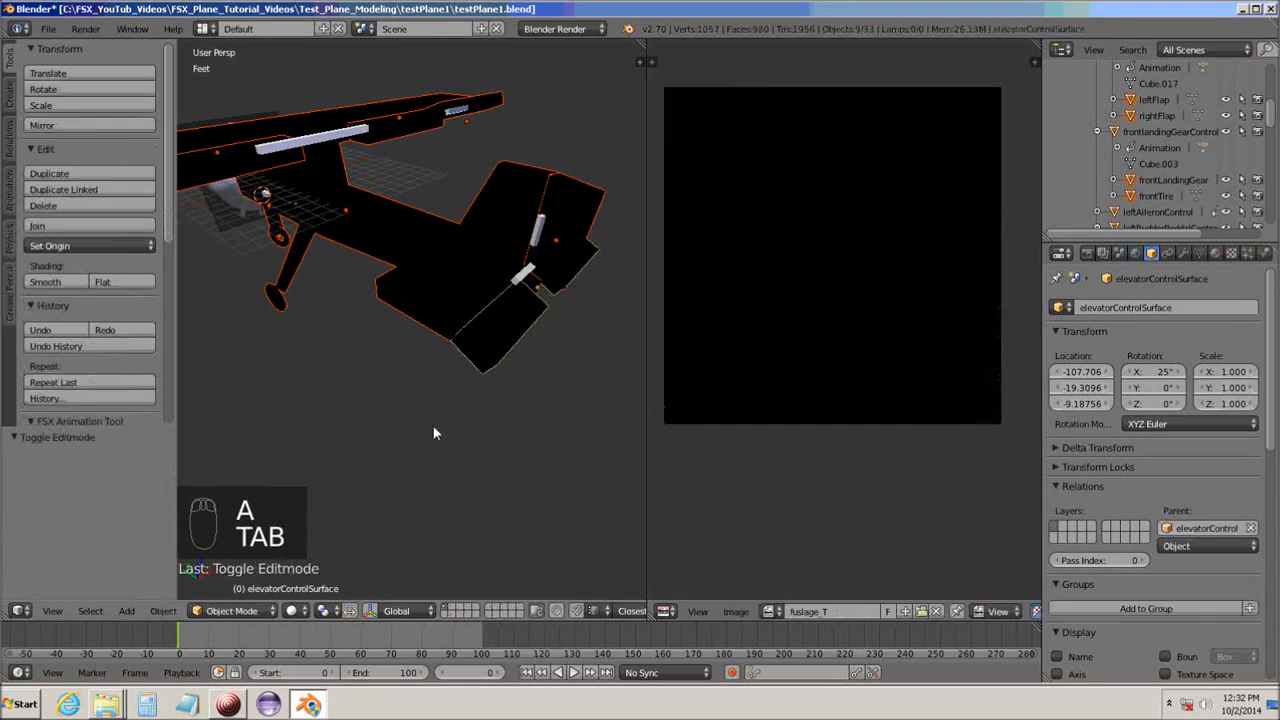
Add the spinner_Blured object to the selection and open its mesh for editing with all of its geometry selected.
{"action": "mouse_move", "coordinate": [437, 434]}
{"action": "middle_mouse_down"}
{"action": "mouse_move", "coordinate": [343, 383]}
{"action": "mouse_move", "coordinate": [491, 371]}
{"action": "mouse_move", "coordinate": [463, 334]}
{"action": "mouse_move", "coordinate": [471, 426]}
{"action": "mouse_move", "coordinate": [443, 426]}
{"action": "middle_mouse_up"}
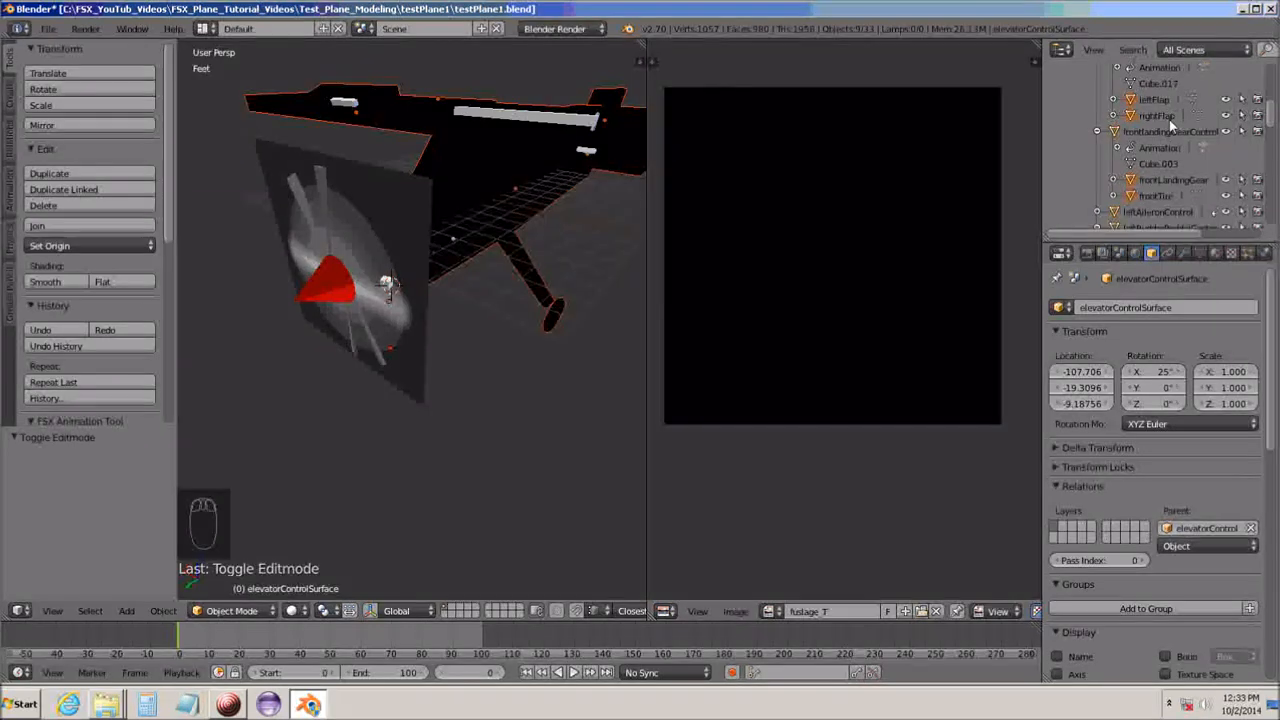
{"action": "left_click_drag", "start_coordinate": [1270, 109], "coordinate": [1272, 169]}
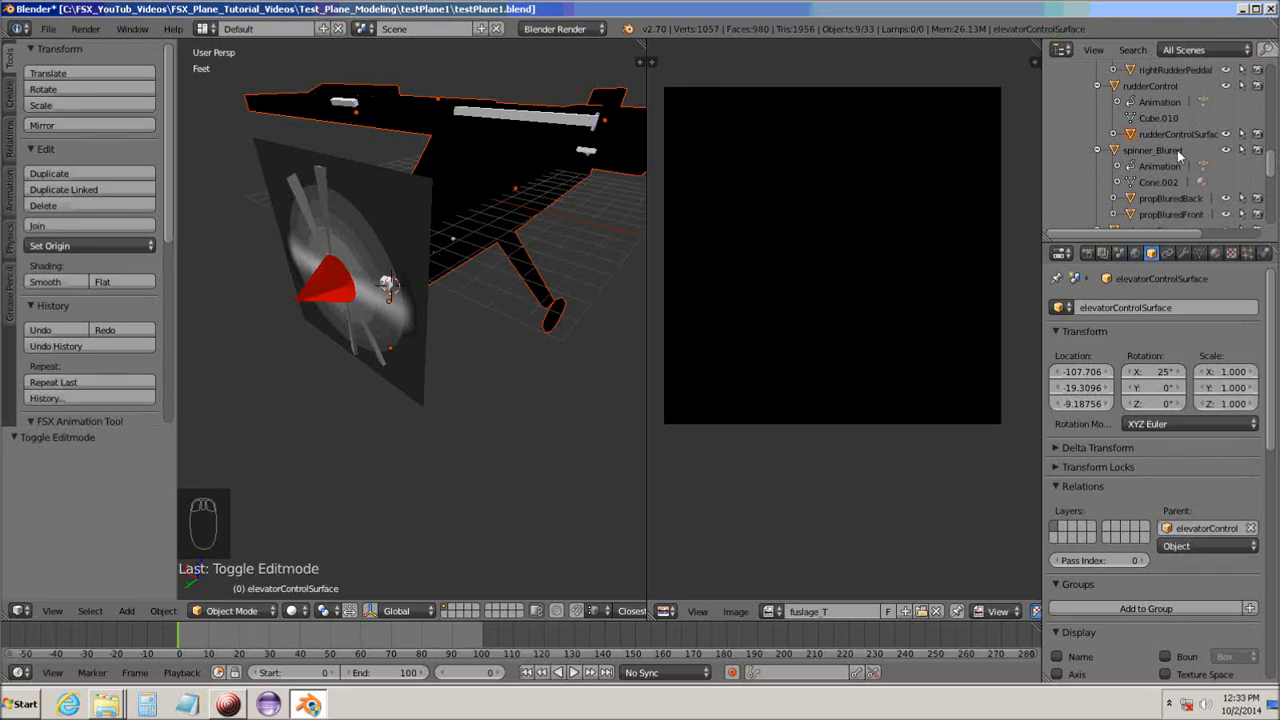
{"action": "left_click", "coordinate": [1113, 152]}
{"action": "left_click", "coordinate": [1113, 155]}
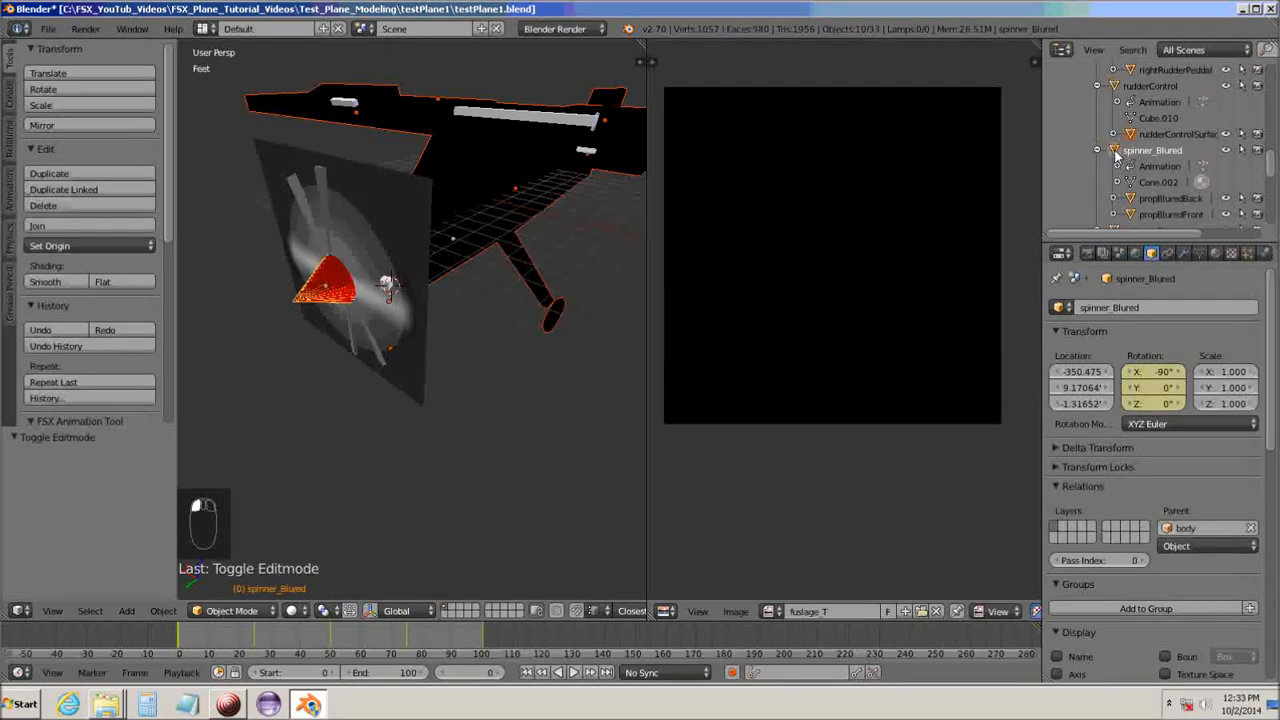
{"action": "key", "text": "Tab"}
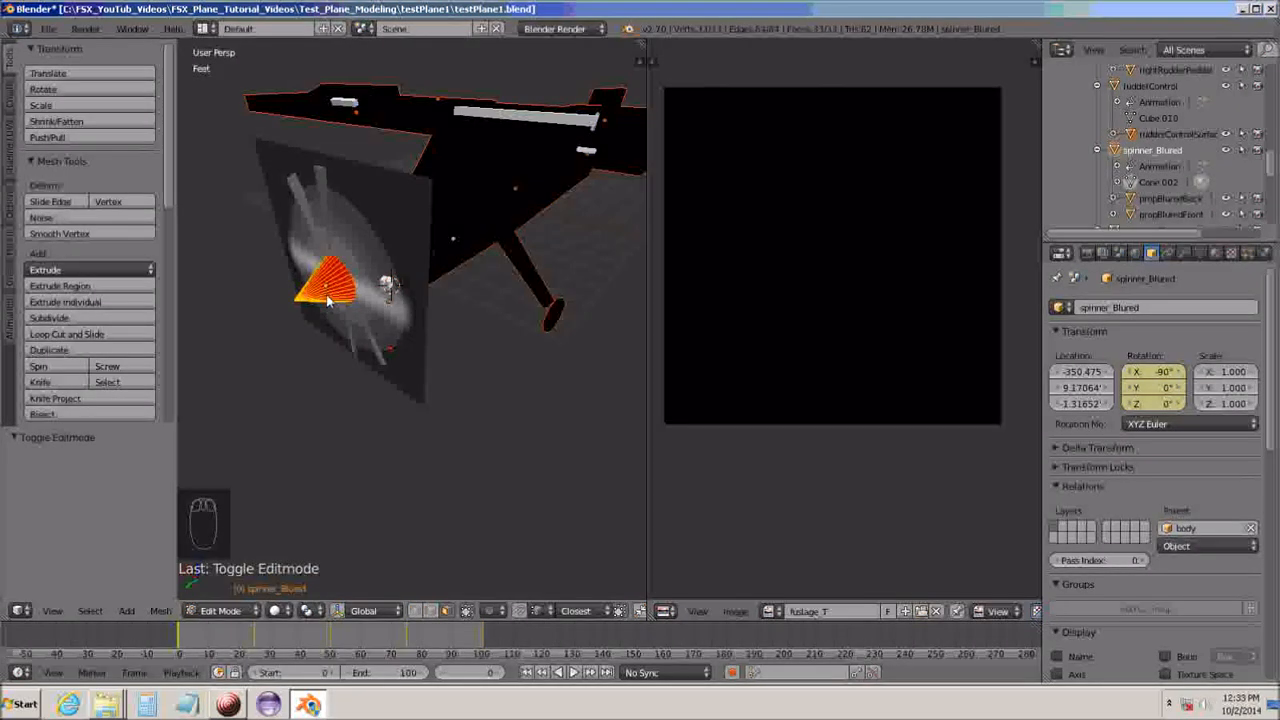
{"action": "key", "text": "a"}
{"action": "key", "text": "a"}
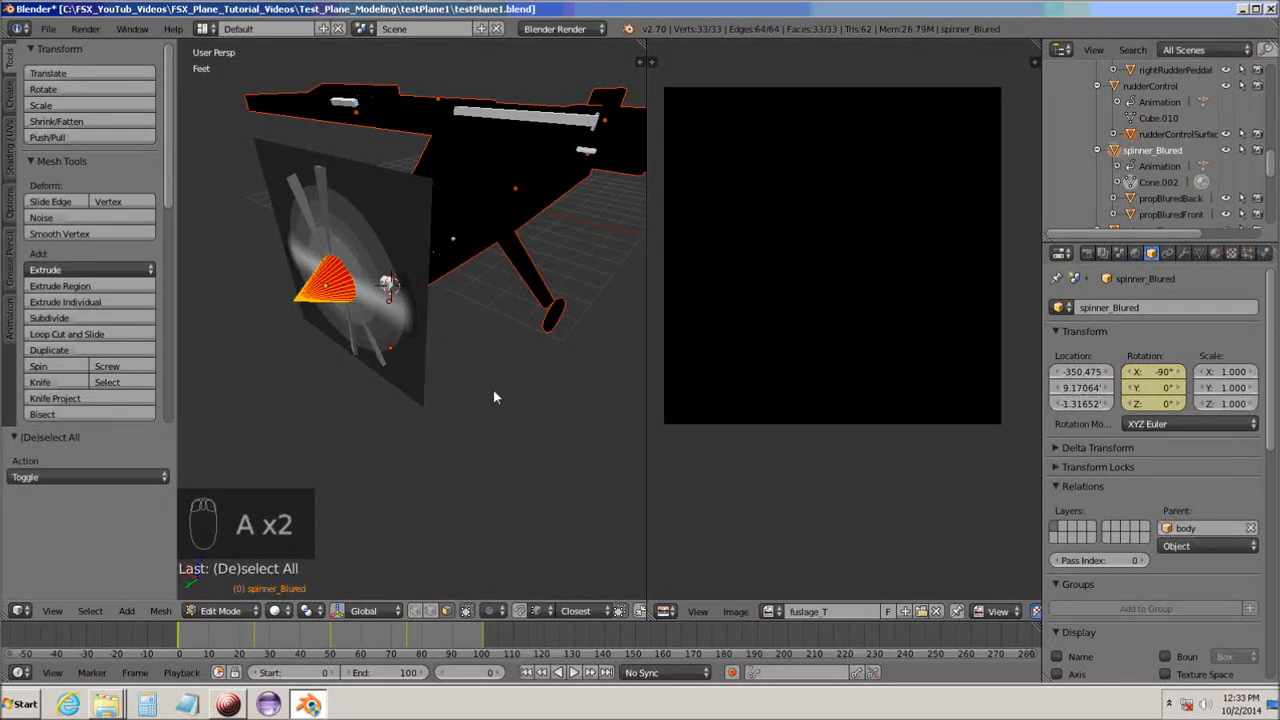
Unwrap the blurred spinner using Smart UV Project with angle limit 66.00 and island margin 0.10, and assign the fuslage_T image to it.
{"action": "key", "text": "u"}
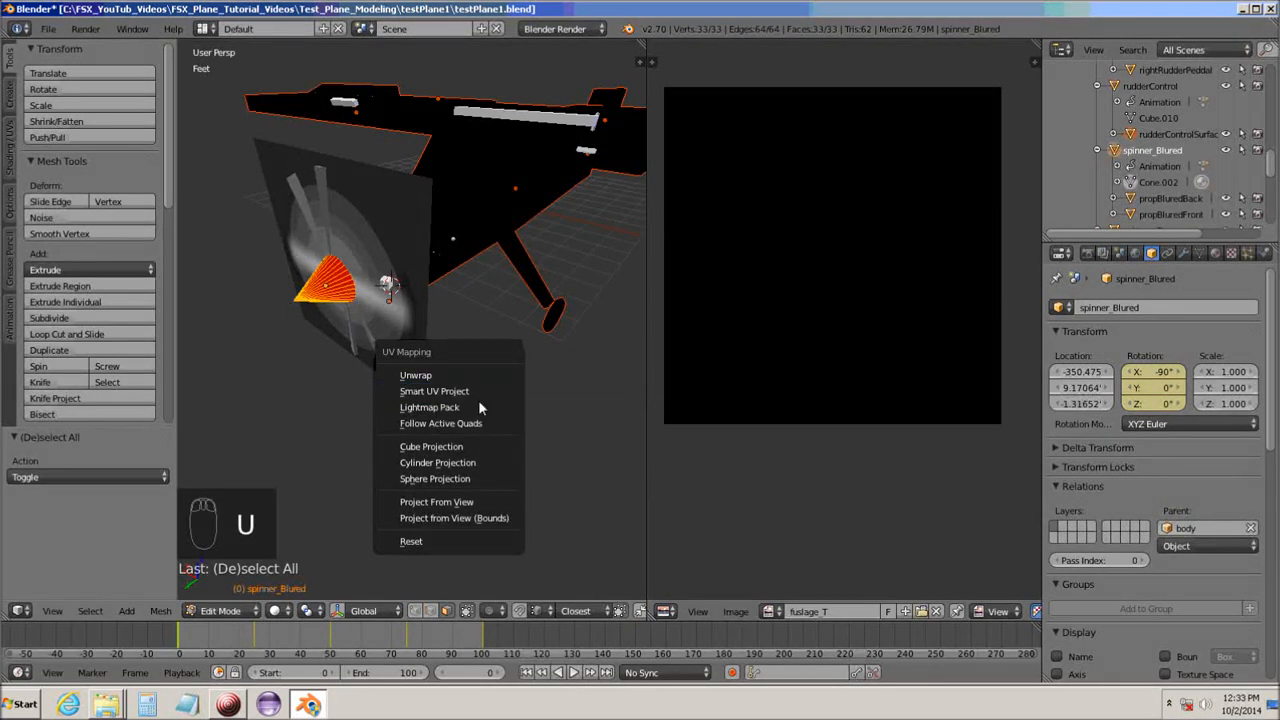
{"action": "left_click", "coordinate": [463, 392]}
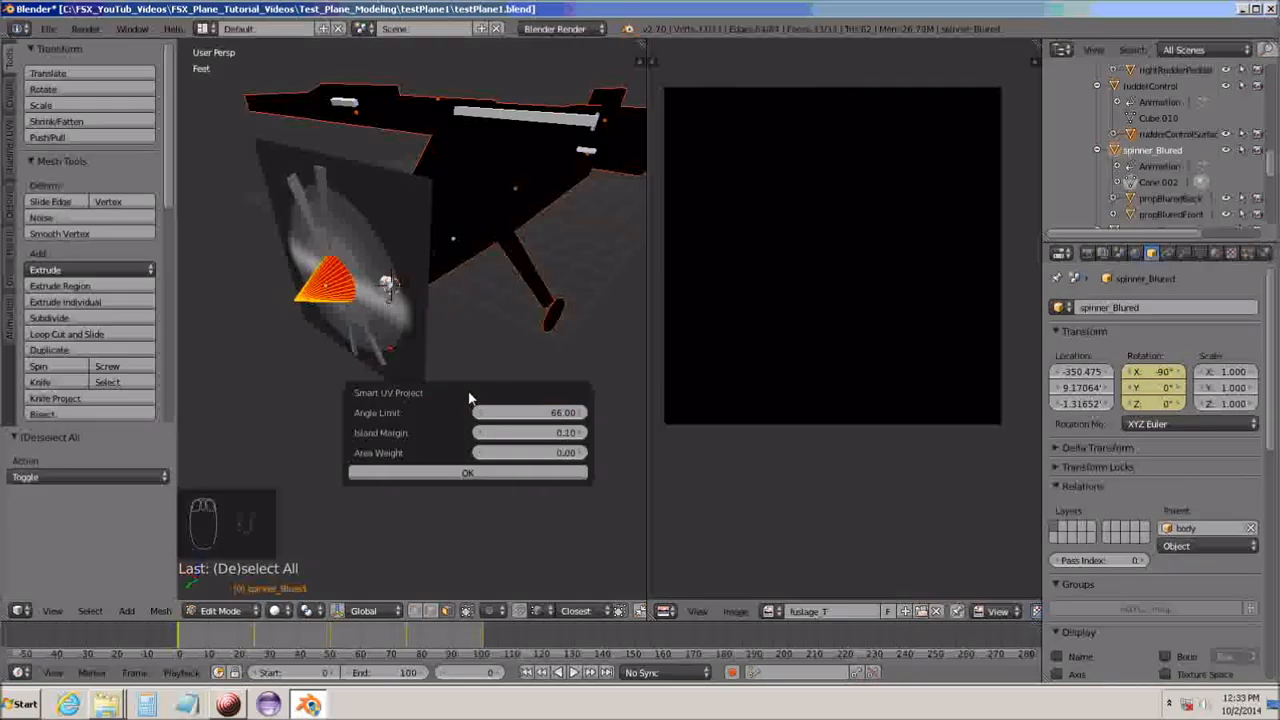
{"action": "left_click", "coordinate": [477, 474]}
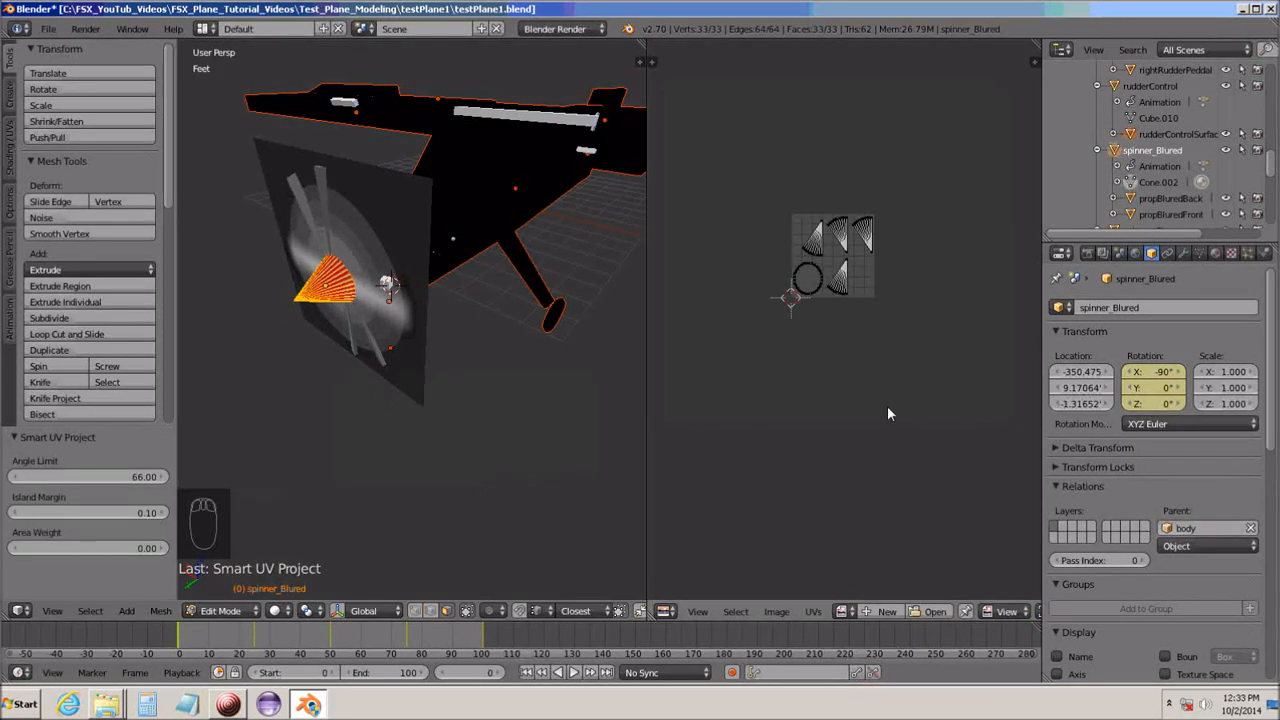
{"action": "left_click", "coordinate": [846, 611]}
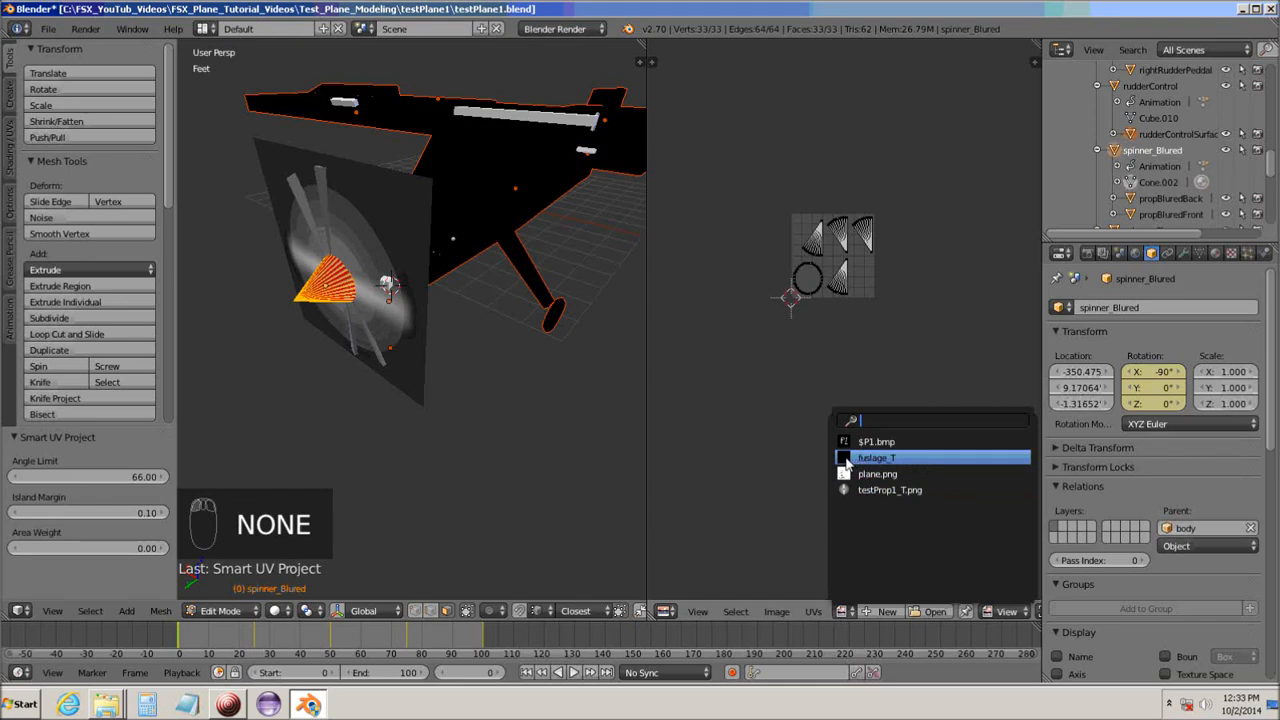
{"action": "left_click", "coordinate": [852, 460]}
Scale all of the blurred spinner's UVs by about 0.139 and move them into the free area above the elevator islands.
{"action": "scroll", "coordinate": [855, 463], "scroll_direction": "down", "scroll_amount": 4}
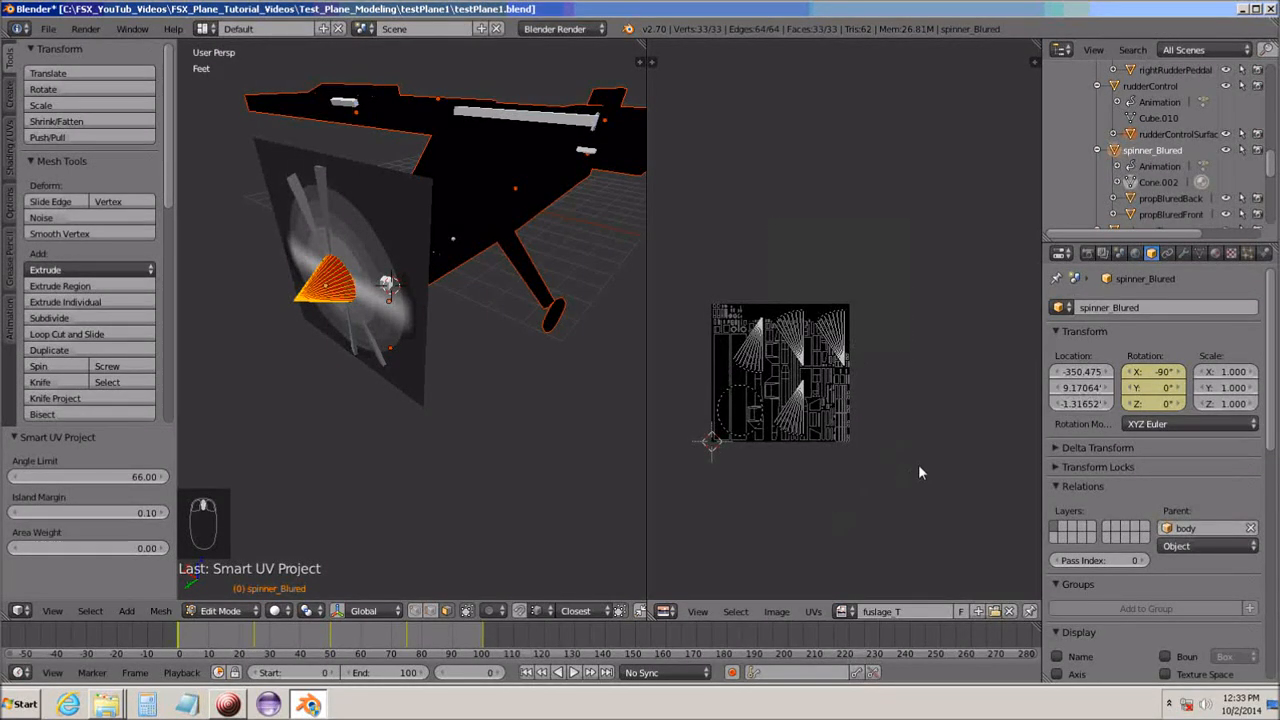
{"action": "key", "text": "a"}
{"action": "key", "text": "s"}
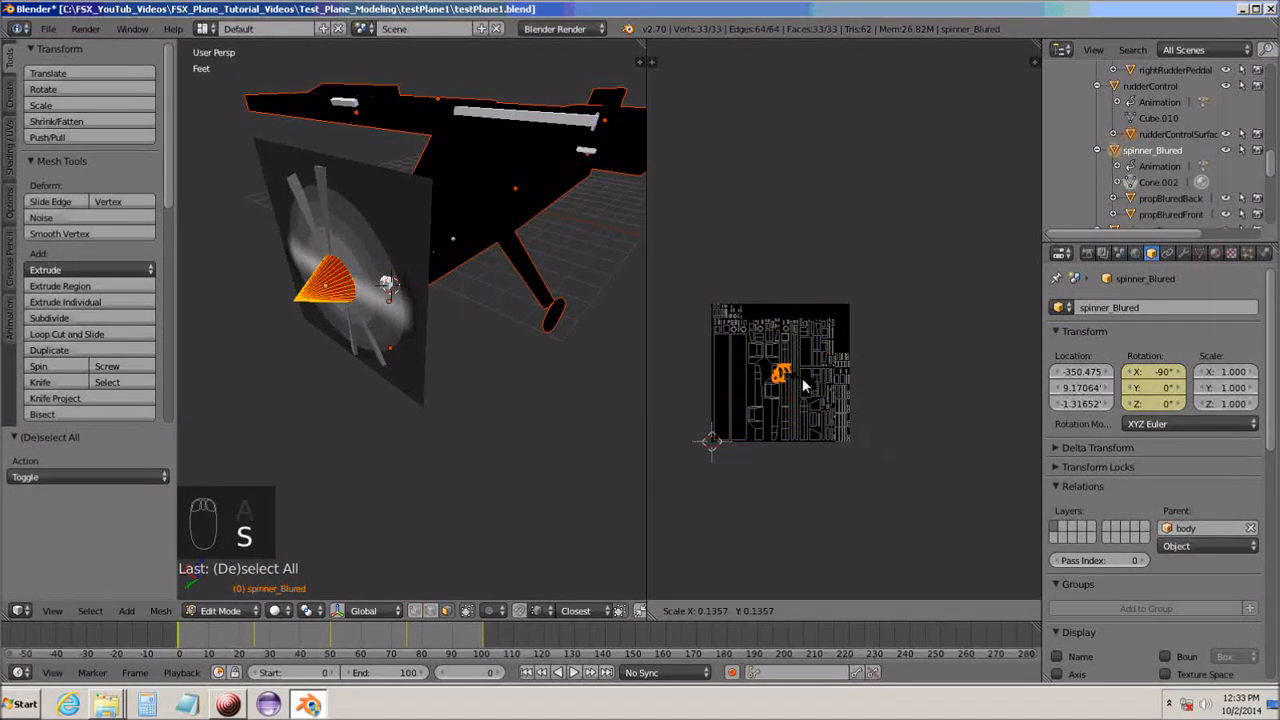
{"action": "left_click", "coordinate": [801, 379]}
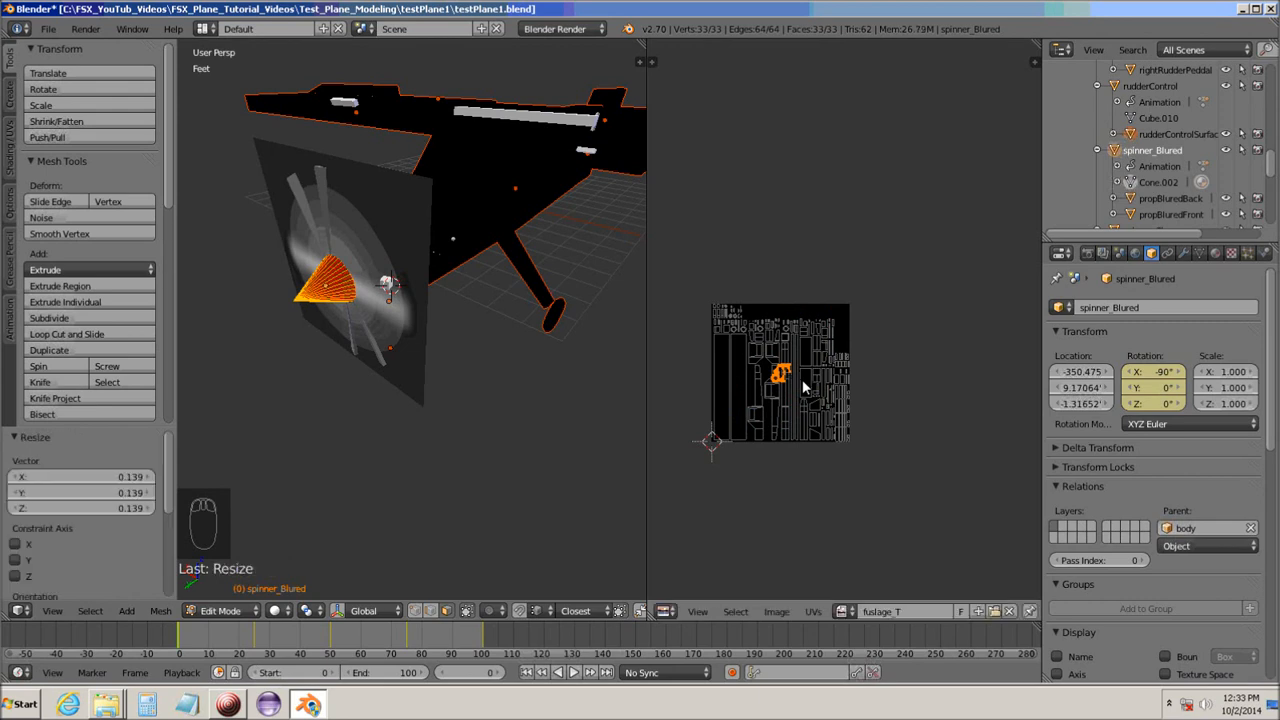
{"action": "scroll", "coordinate": [802, 379], "scroll_direction": "up", "scroll_amount": 4}
{"action": "scroll", "coordinate": [766, 458], "scroll_direction": "up", "scroll_amount": 2}
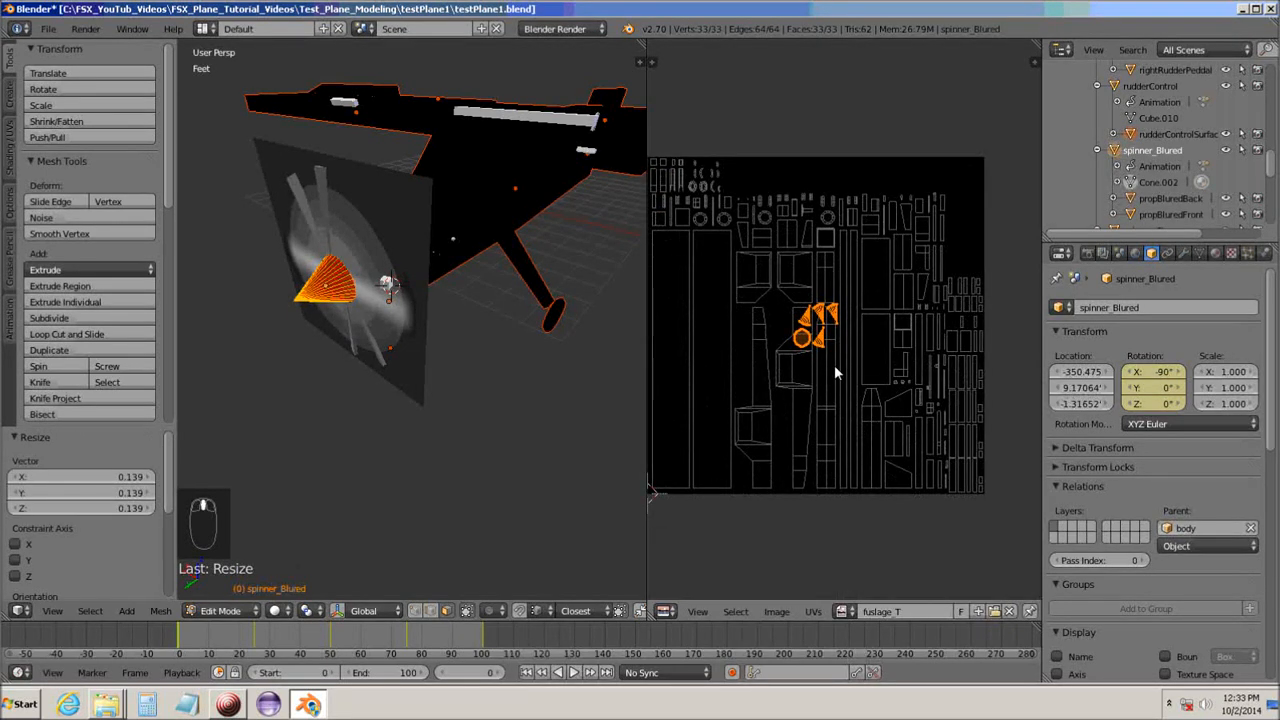
{"action": "key", "text": "g"}
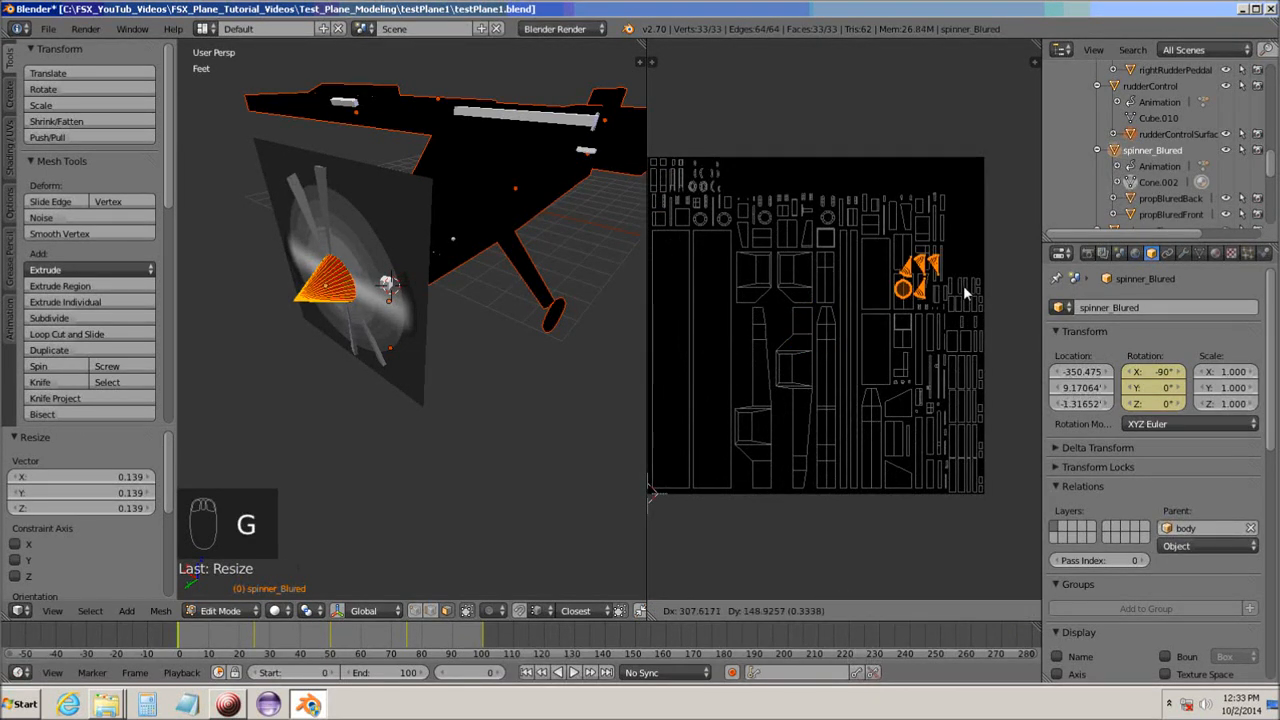
{"action": "left_click", "coordinate": [981, 275]}
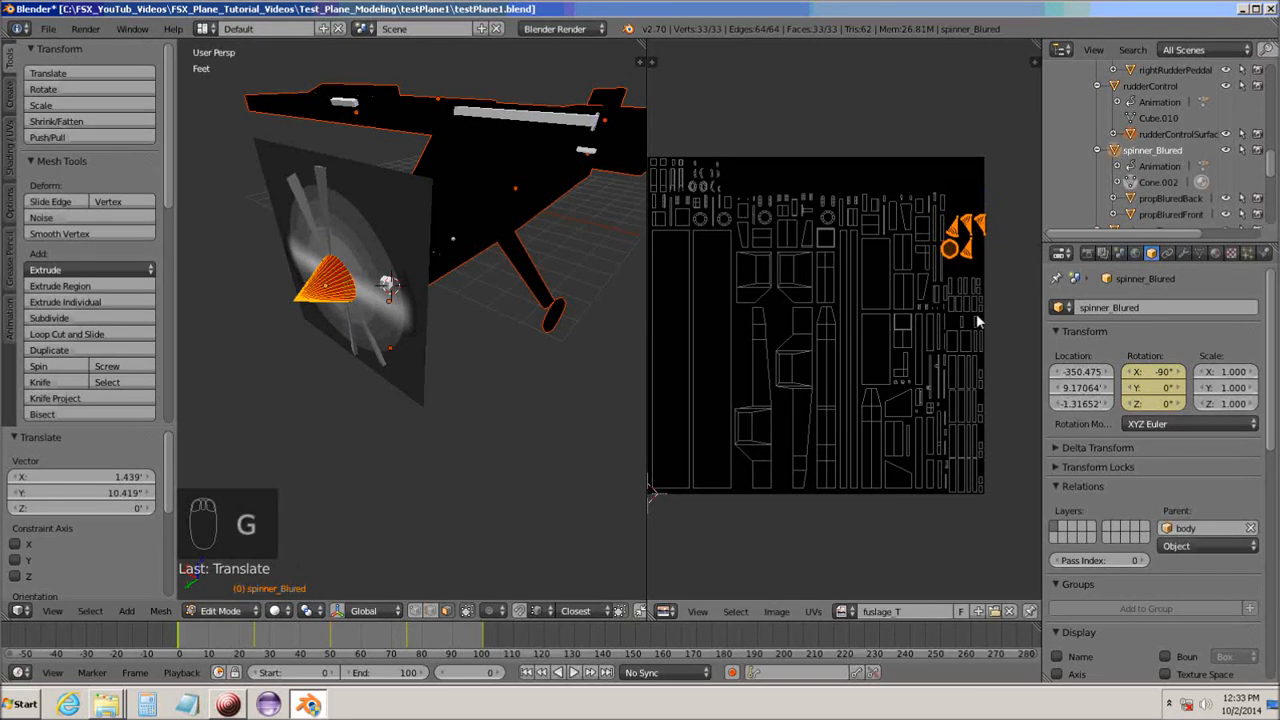
Scale the blurred spinner's UVs down by about 0.813 so they fit inside the texture's edge.
{"action": "scroll", "coordinate": [970, 318], "scroll_direction": "down", "scroll_amount": 1}
{"action": "scroll", "coordinate": [904, 352], "scroll_direction": "up", "scroll_amount": 4}
{"action": "middle_click_drag", "start_coordinate": [890, 332], "coordinate": [694, 455]}
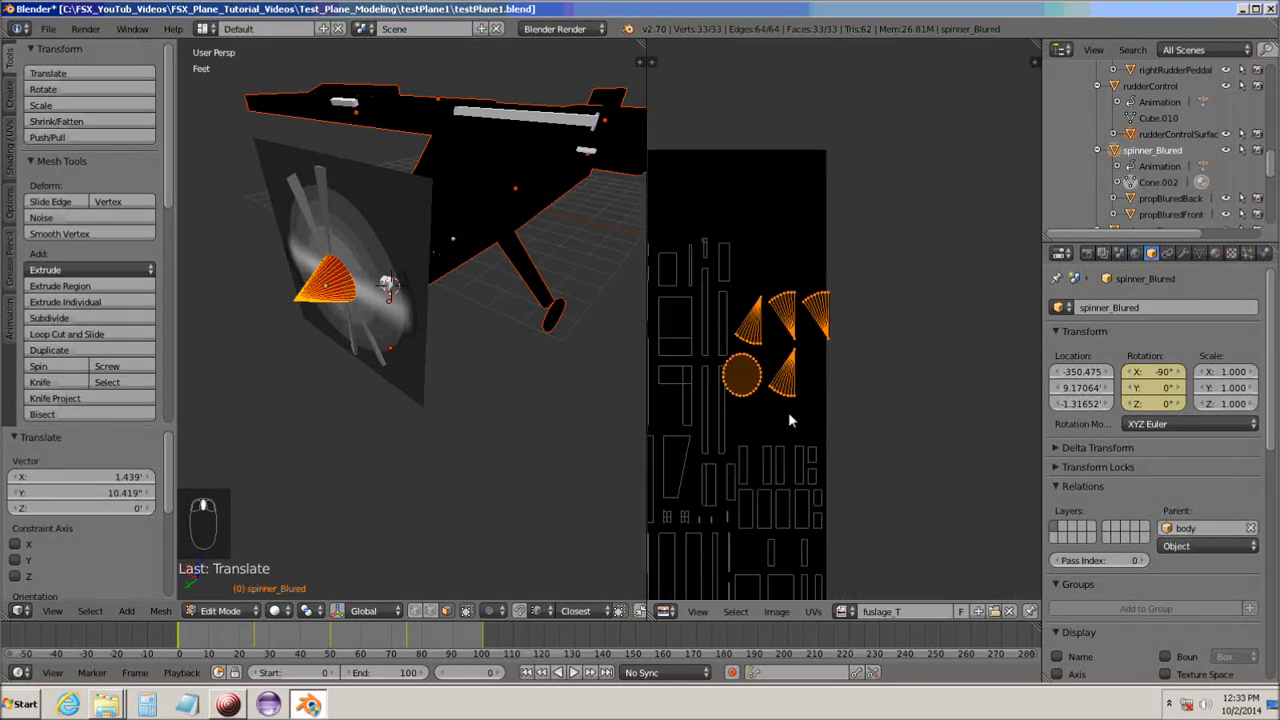
{"action": "middle_click_drag", "start_coordinate": [788, 414], "coordinate": [846, 410]}
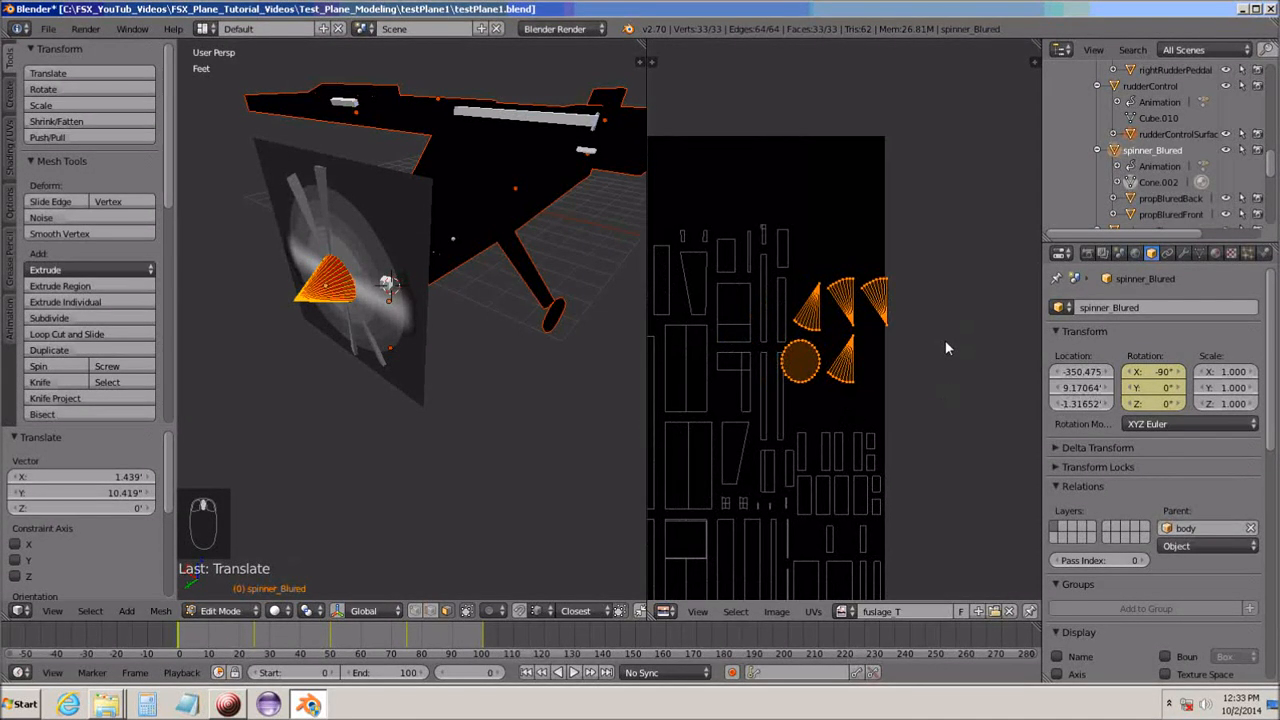
{"action": "key", "text": "s"}
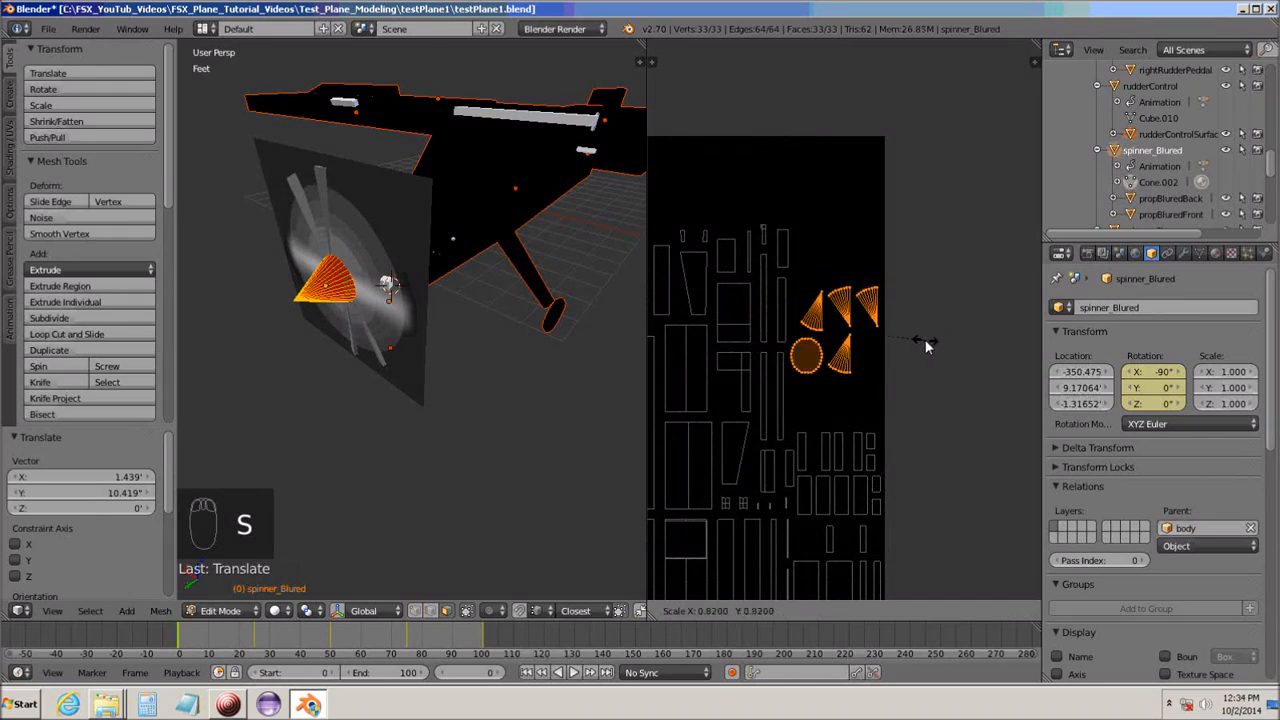
{"action": "left_click", "coordinate": [894, 353]}
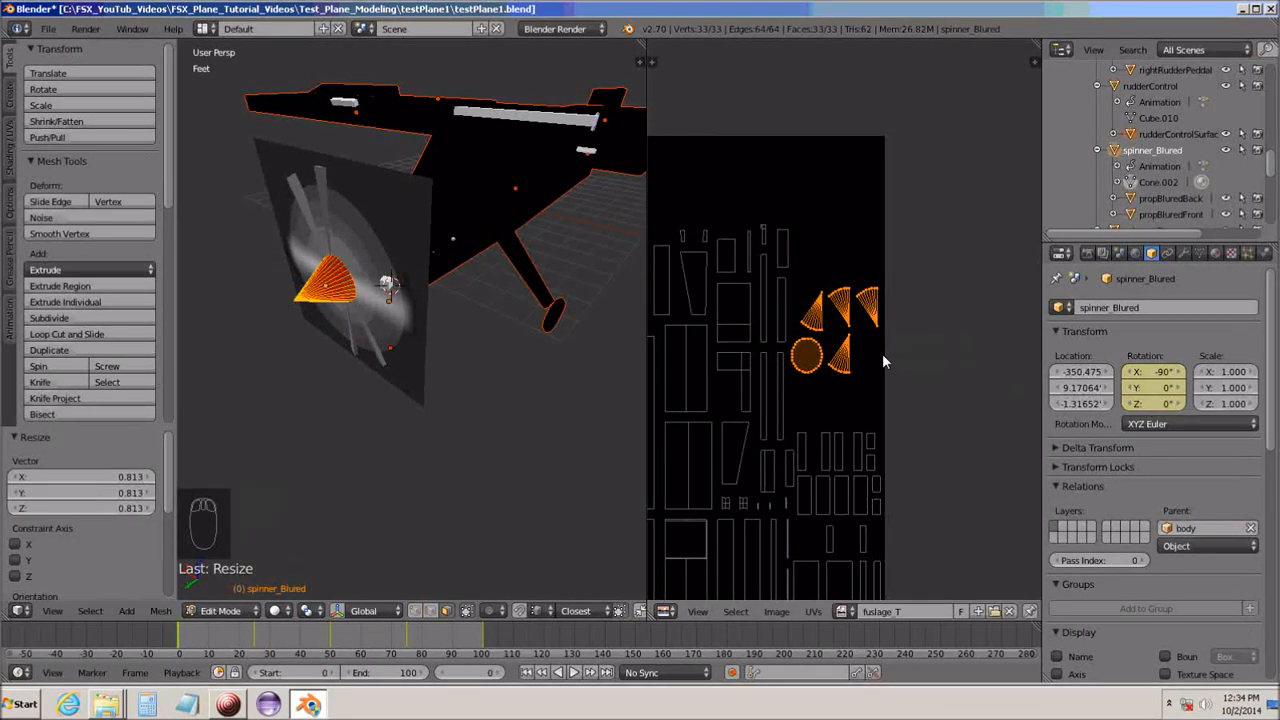
Lower the blurred spinner's UVs to just above the elevator islands, deselect everything and finish editing the mesh.
{"action": "key", "text": "g"}
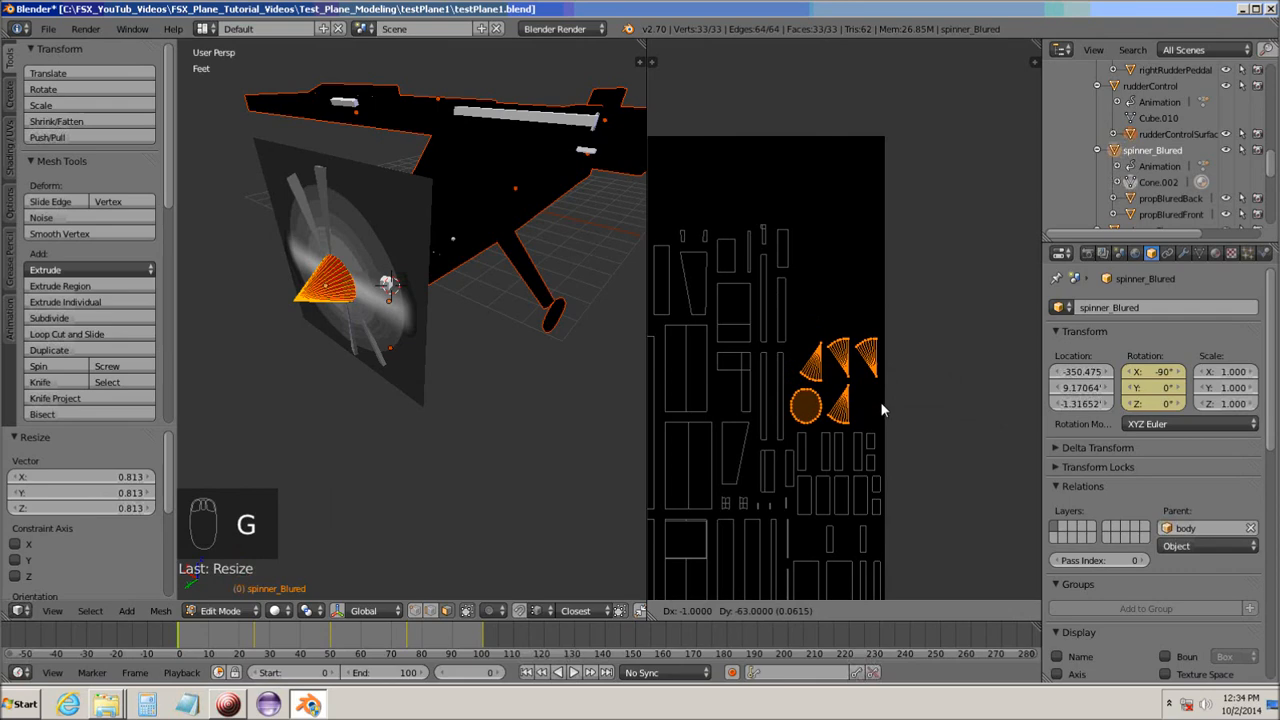
{"action": "left_click", "coordinate": [880, 401]}
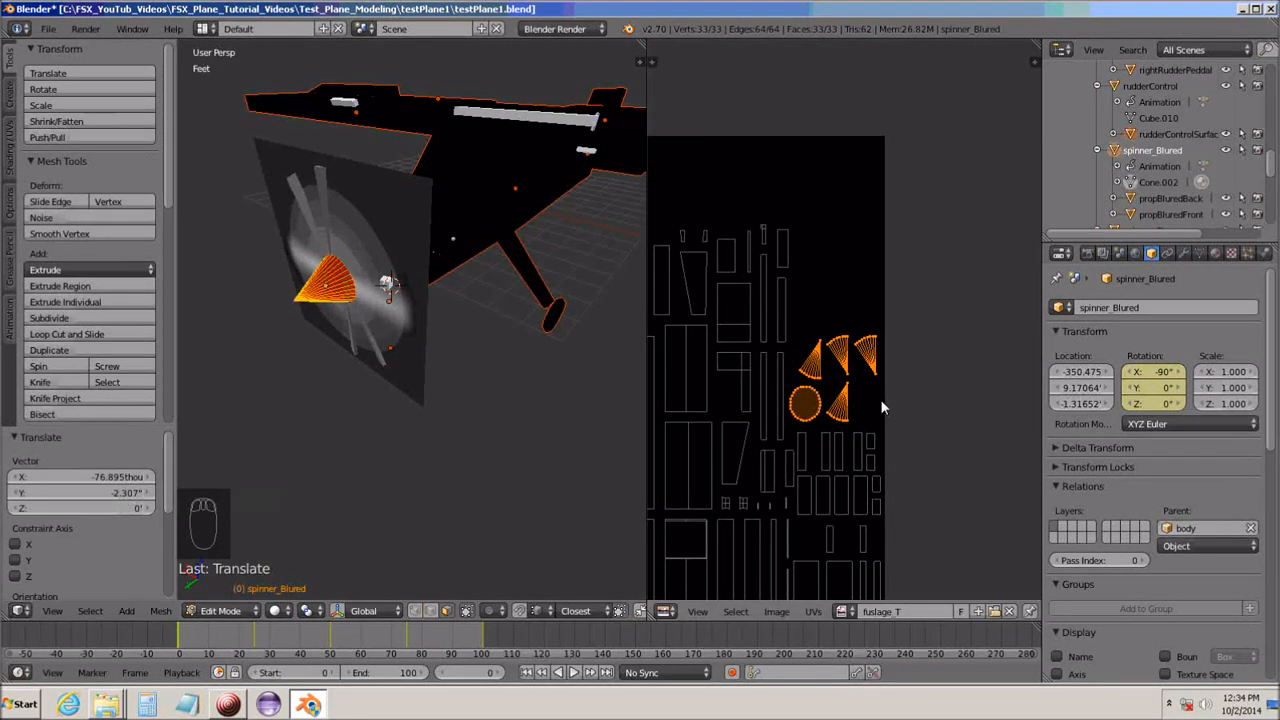
{"action": "scroll", "coordinate": [880, 399], "scroll_direction": "down", "scroll_amount": 5}
{"action": "middle_click_drag", "start_coordinate": [875, 399], "coordinate": [905, 352]}
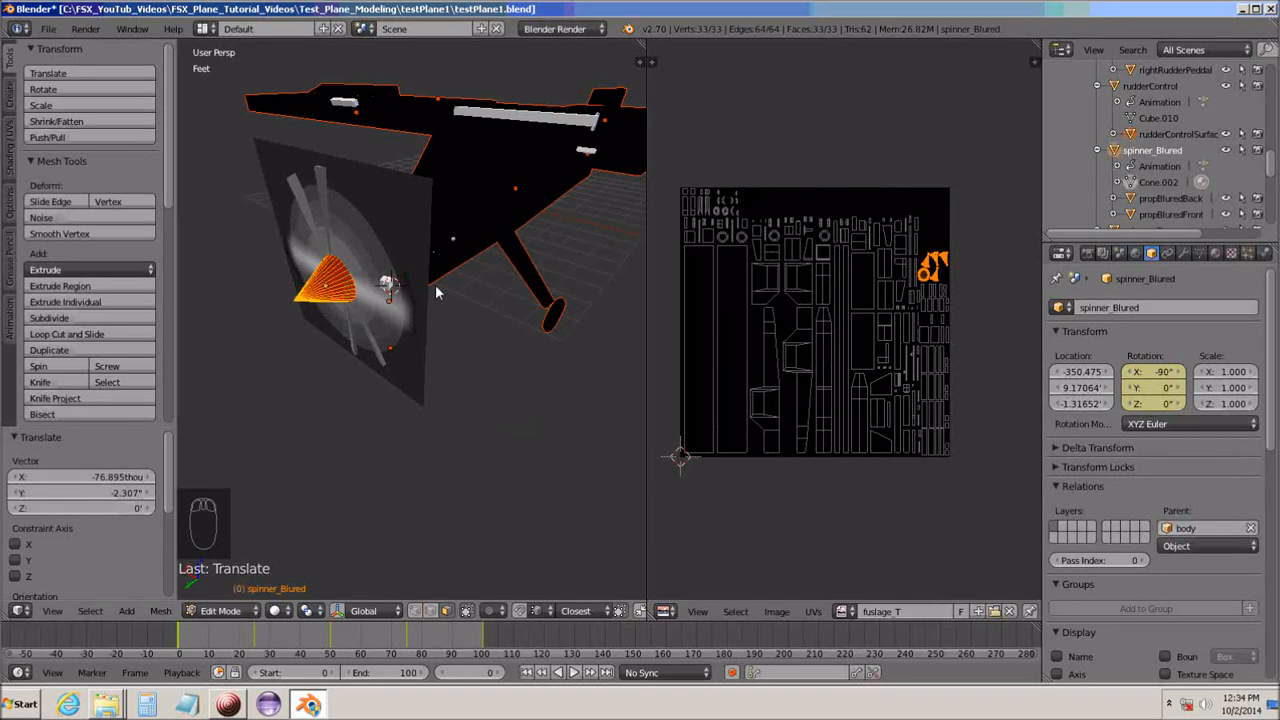
{"action": "key", "text": "a"}
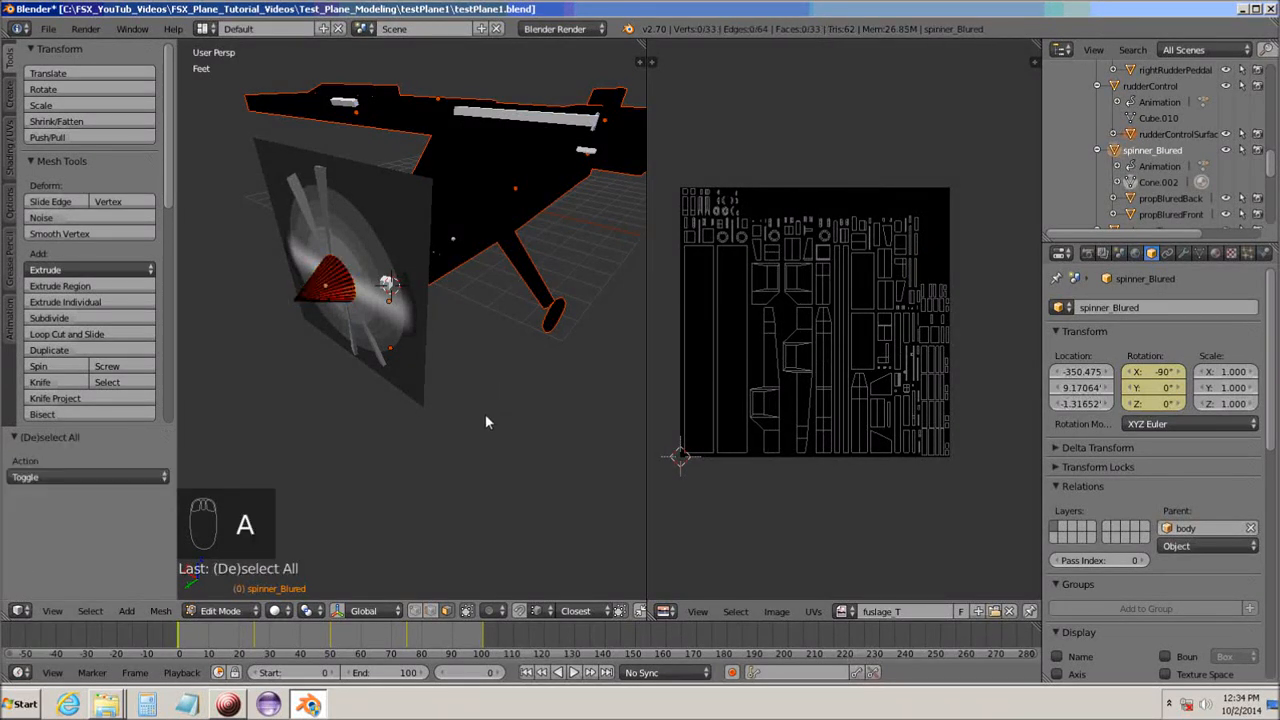
{"action": "key", "text": "Tab"}
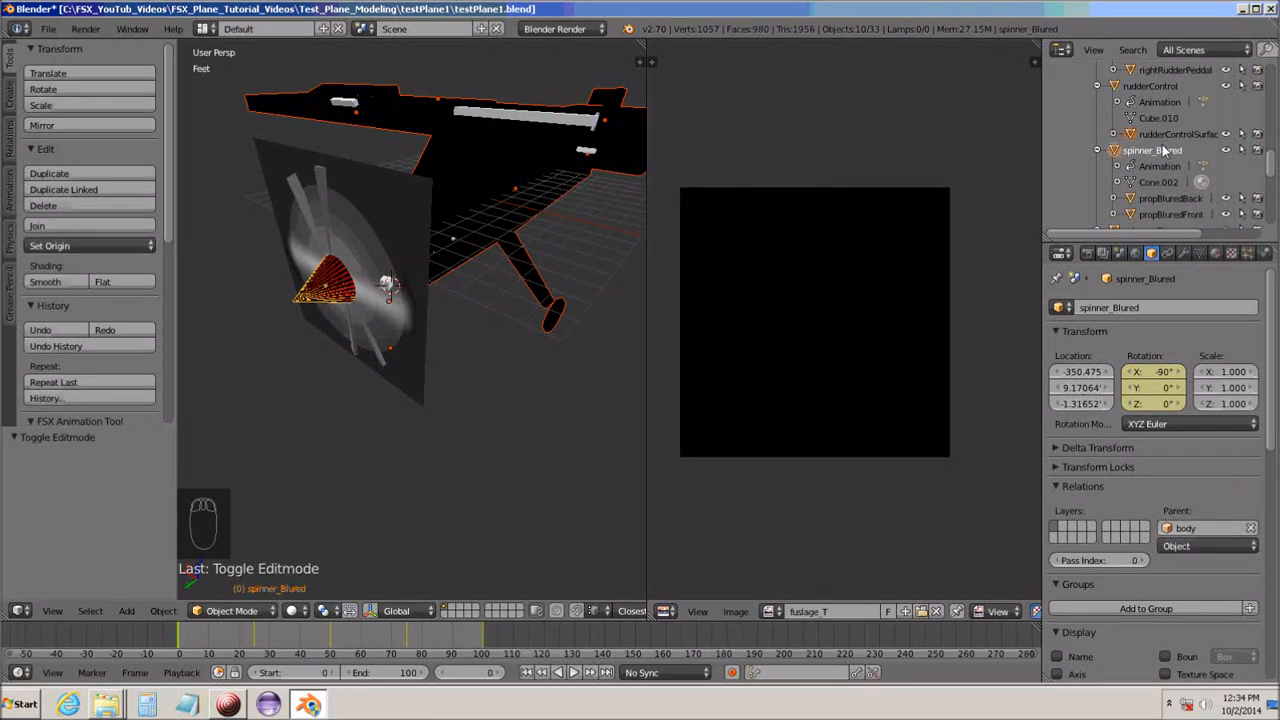
Add the spinner_Slow object to the selection and open its mesh for editing.
{"action": "left_click_drag", "start_coordinate": [1271, 166], "coordinate": [1165, 163]}
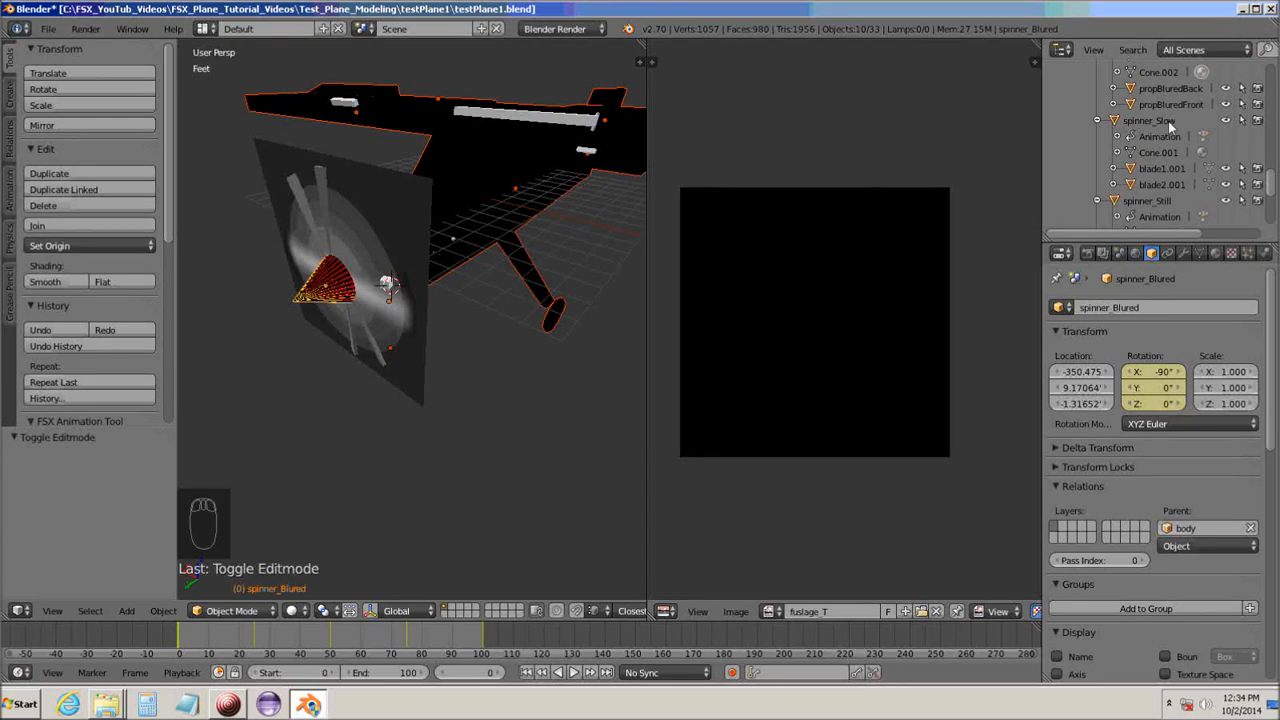
{"action": "left_click", "coordinate": [1114, 121], "text": "ctrl"}
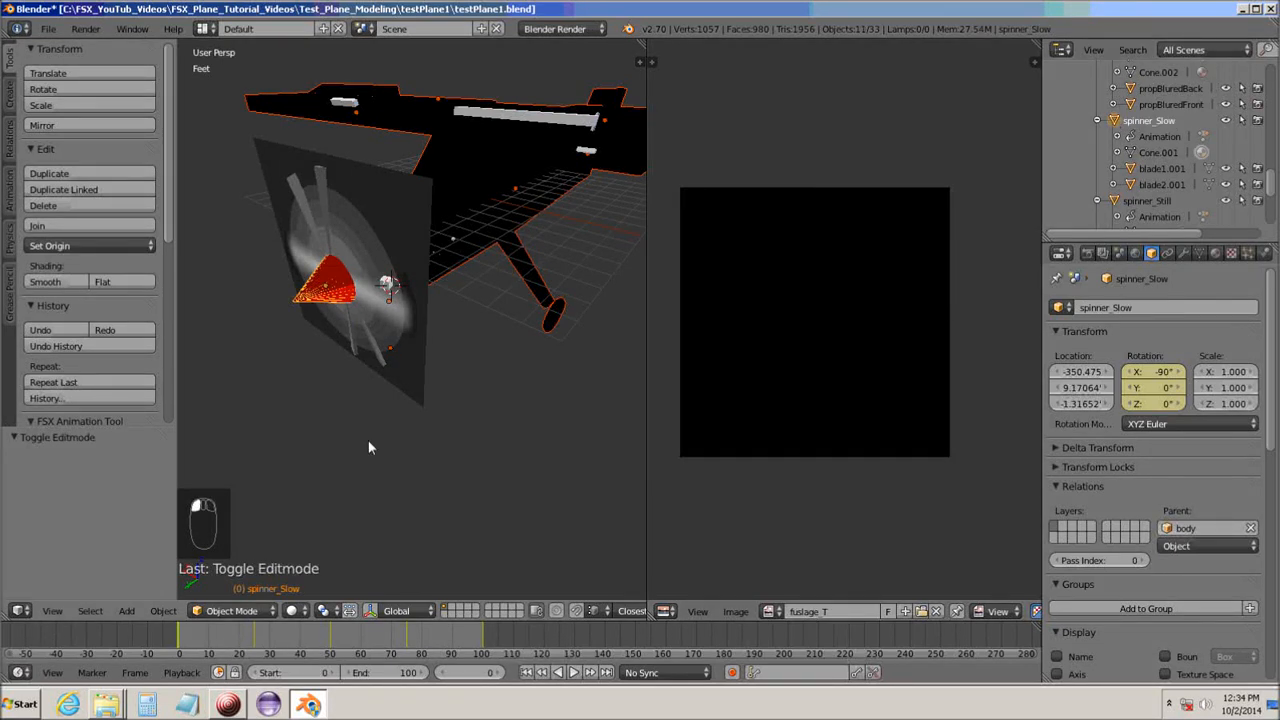
{"action": "key", "text": "Tab"}
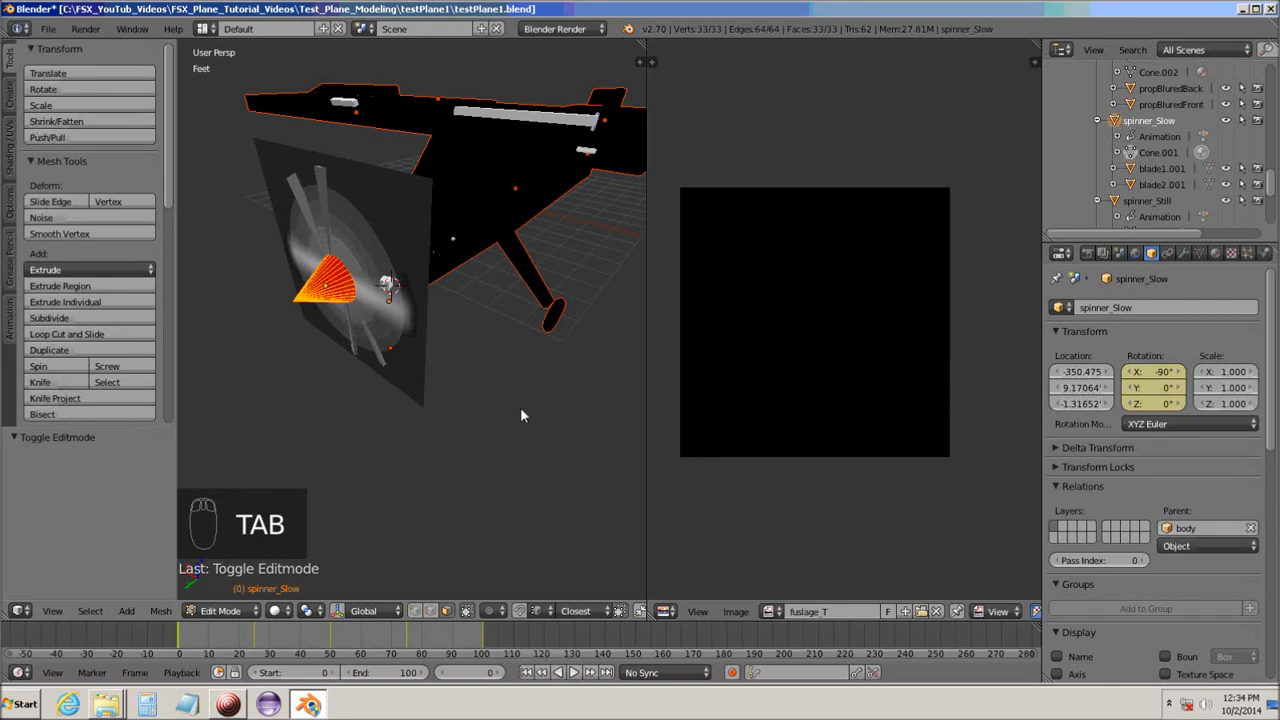
Unwrap the entire spinner_Slow mesh with Smart UV Project (angle limit 66, island margin 0.10) and assign it the fuslage_T image.
{"action": "key", "text": "a"}
{"action": "key", "text": "a"}
{"action": "key", "text": "a"}
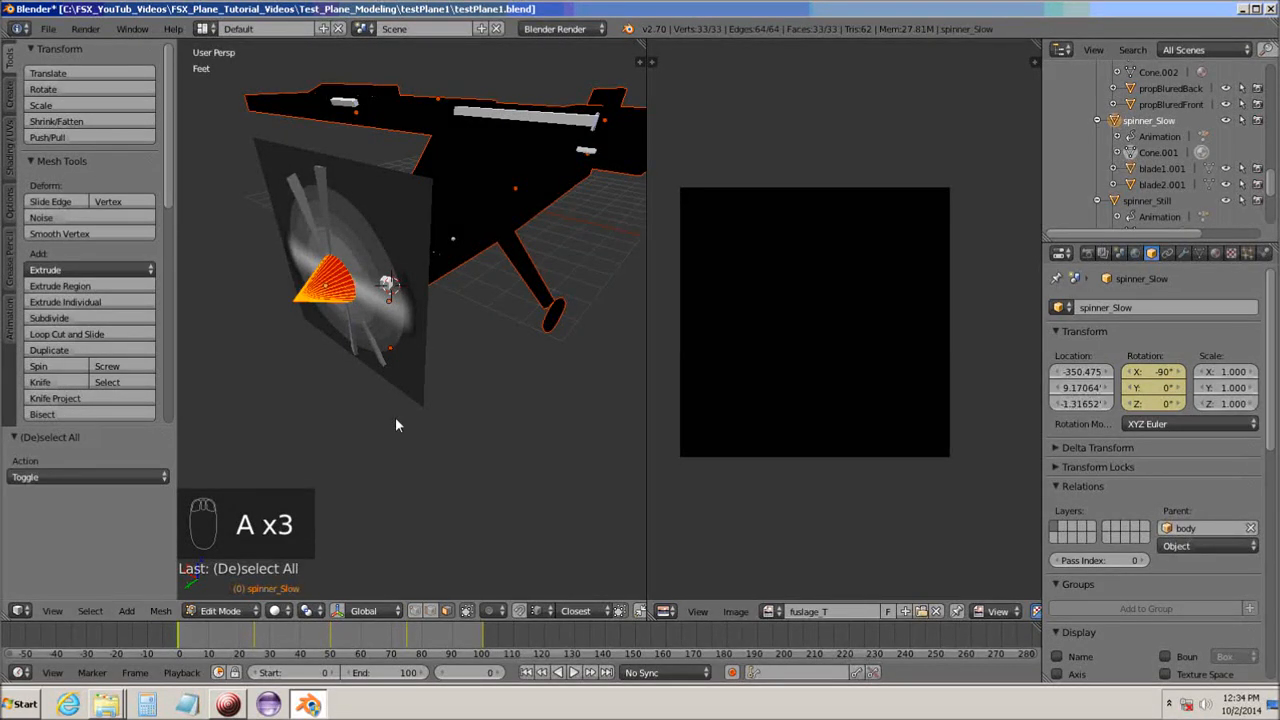
{"action": "key", "text": "u"}
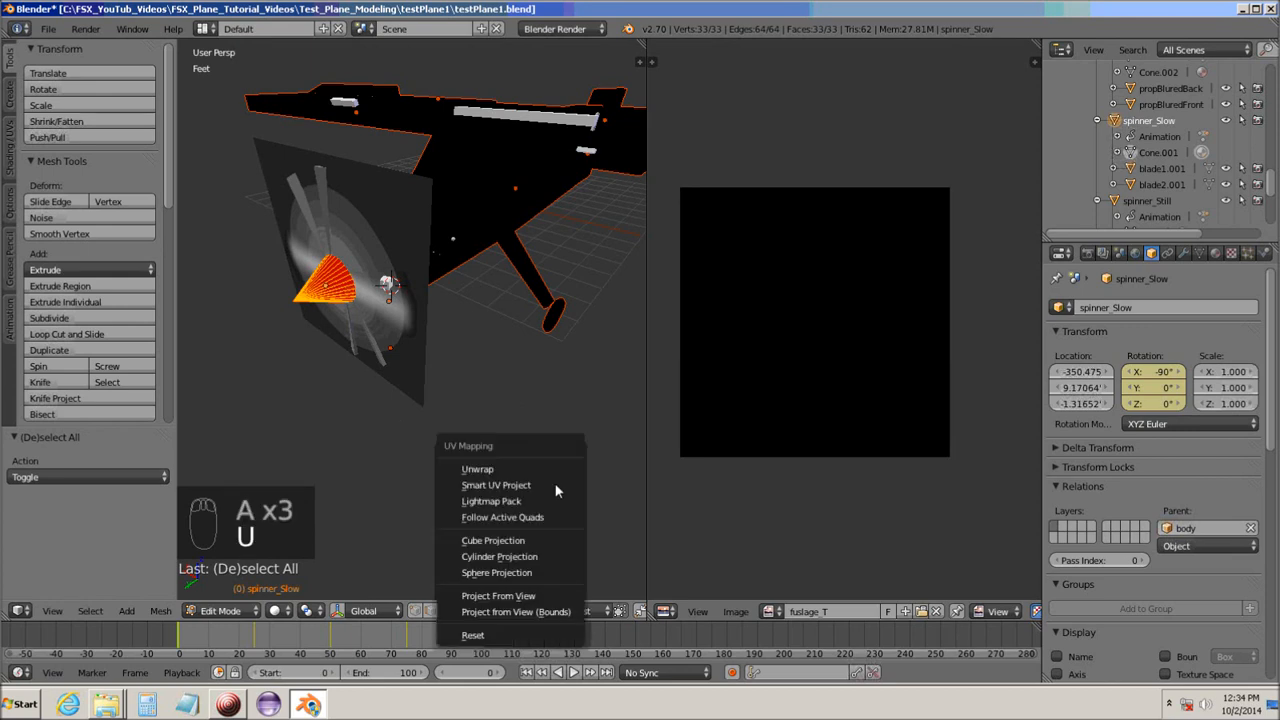
{"action": "left_click", "coordinate": [499, 485]}
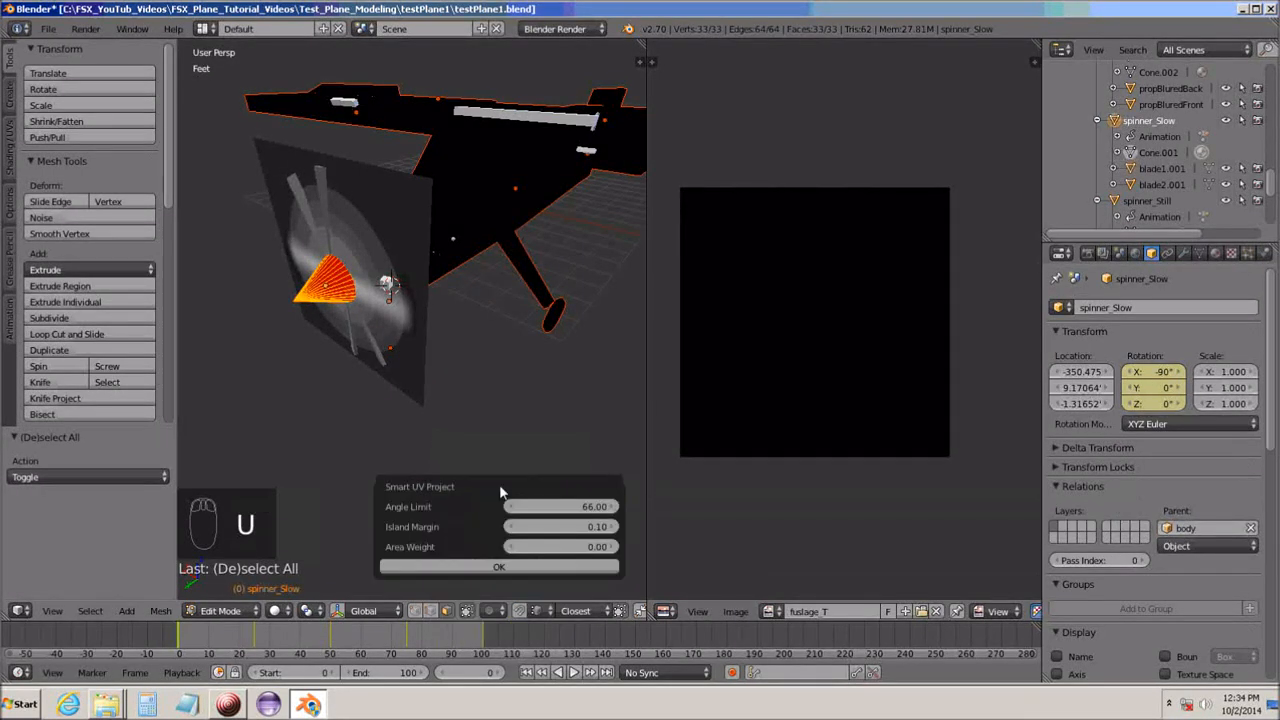
{"action": "left_click", "coordinate": [502, 568]}
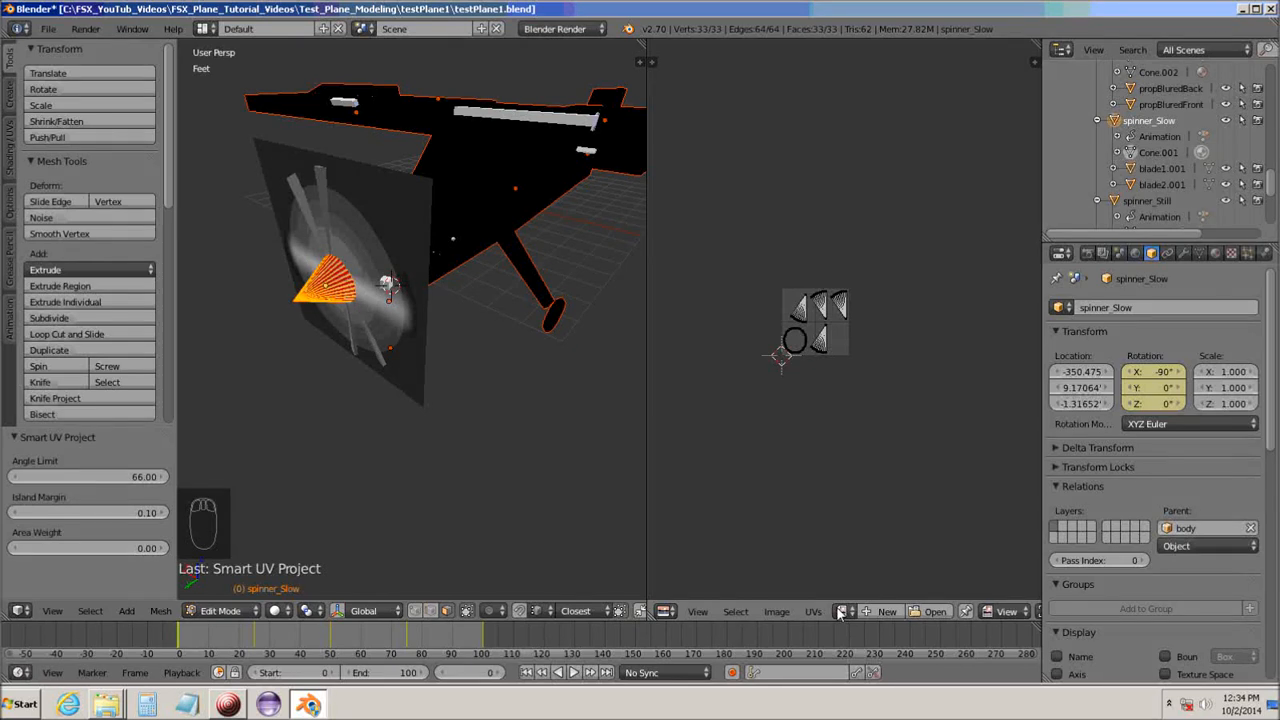
{"action": "left_click", "coordinate": [842, 612]}
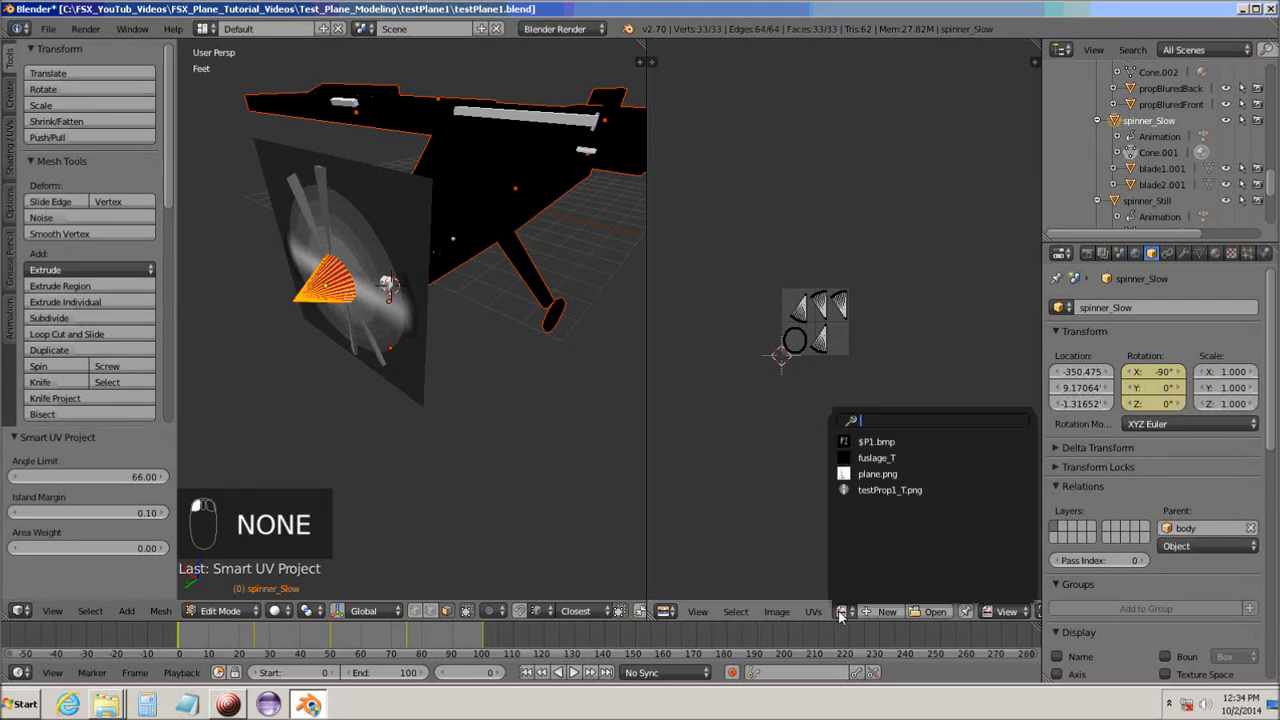
{"action": "left_click", "coordinate": [845, 458]}
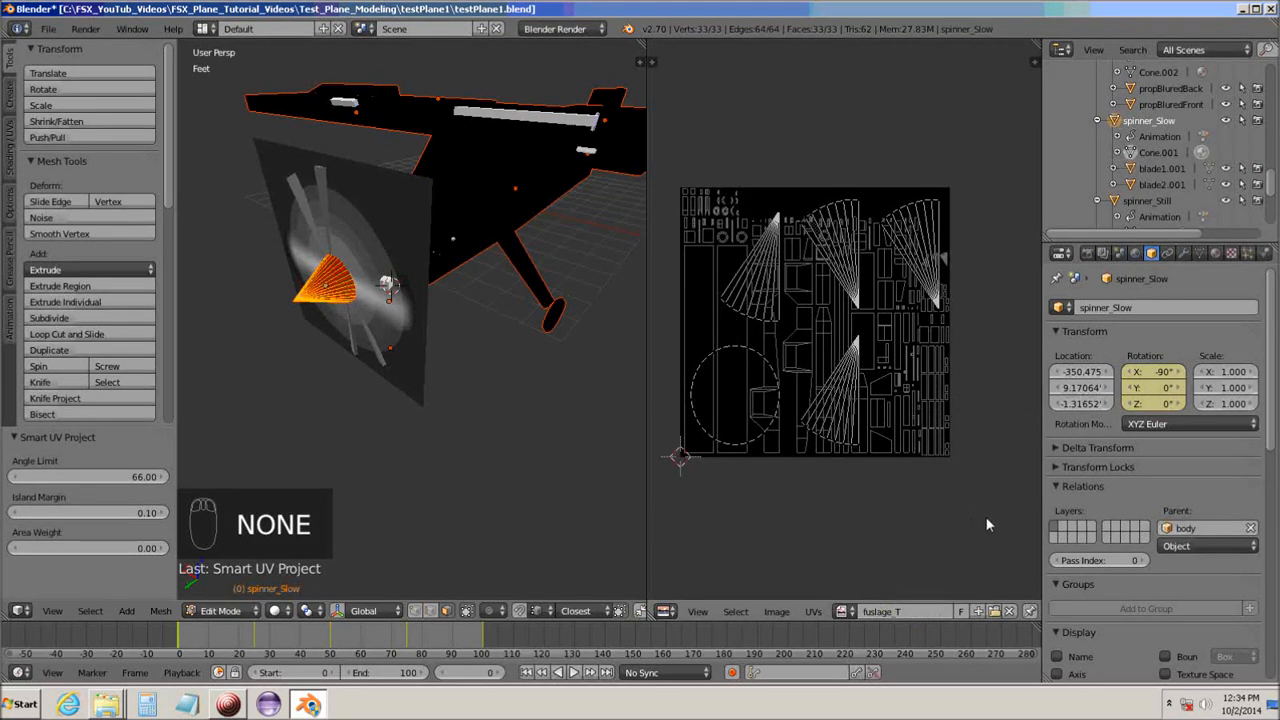
Scale all spinner_Slow UV islands to about 0.117 and move them above the existing spinner islands near the texture's upper-right corner.
{"action": "key", "text": "a"}
{"action": "key", "text": "s"}
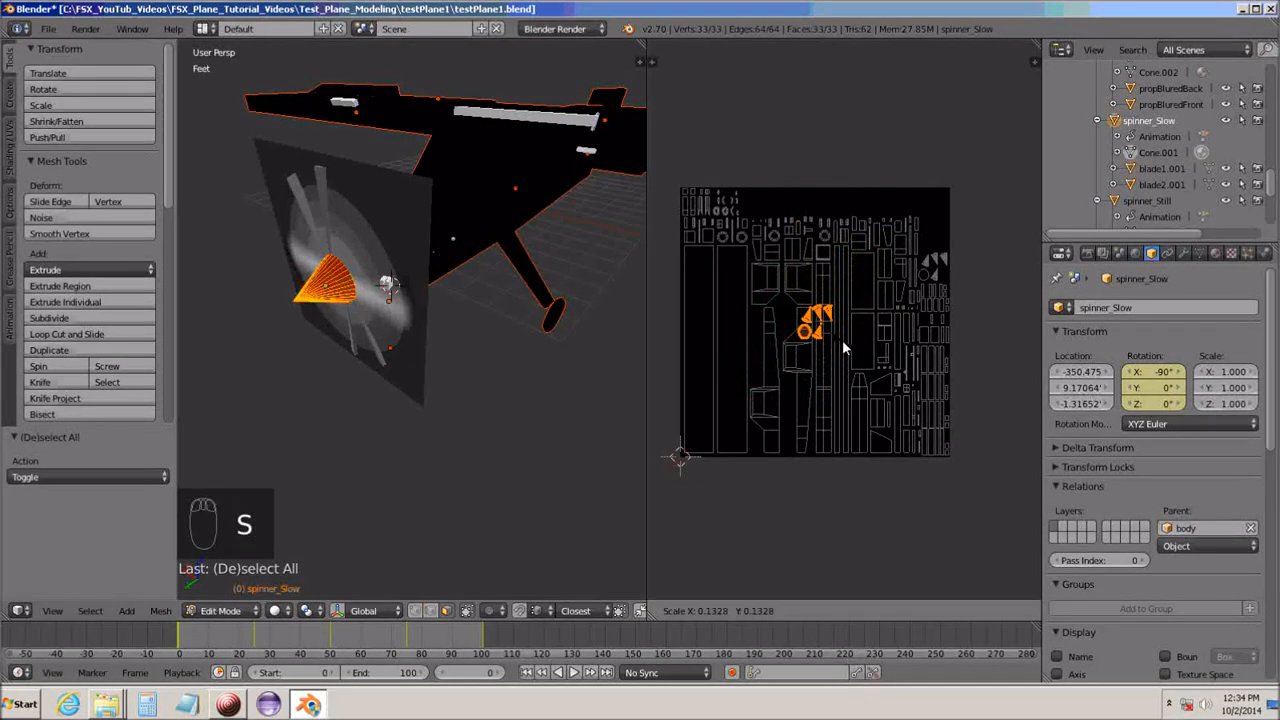
{"action": "left_click", "coordinate": [840, 347]}
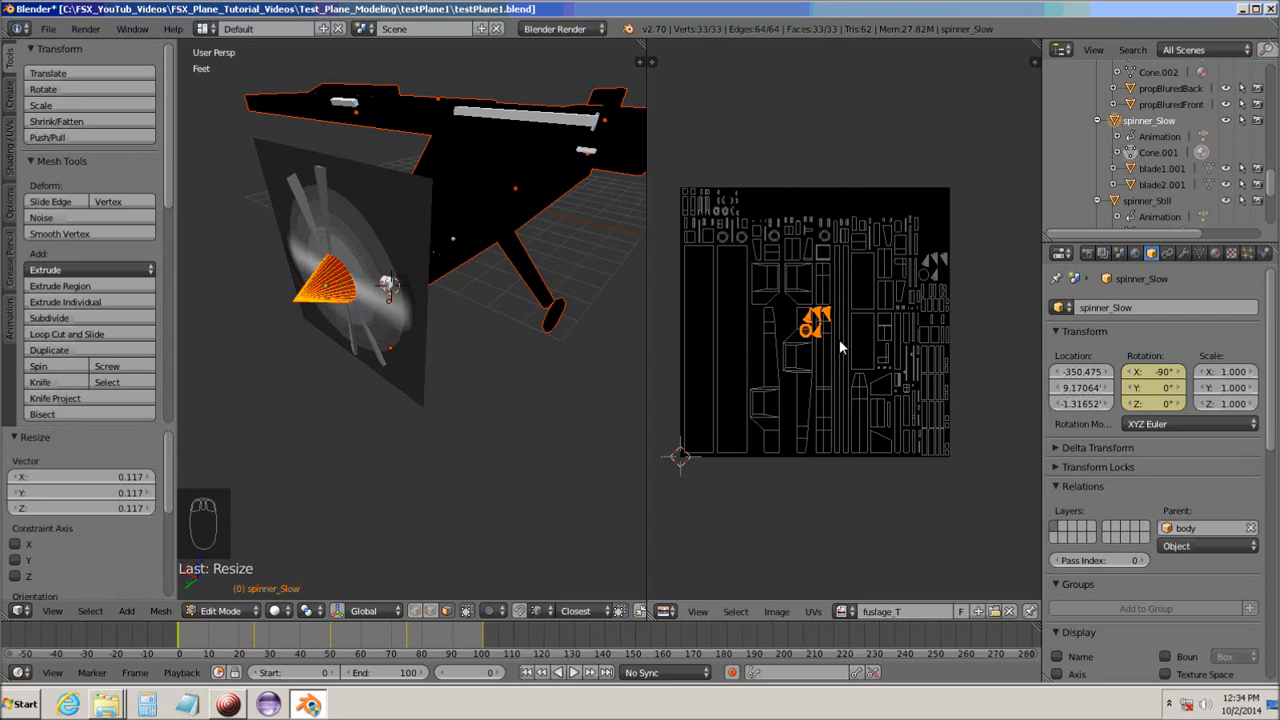
{"action": "key", "text": "g"}
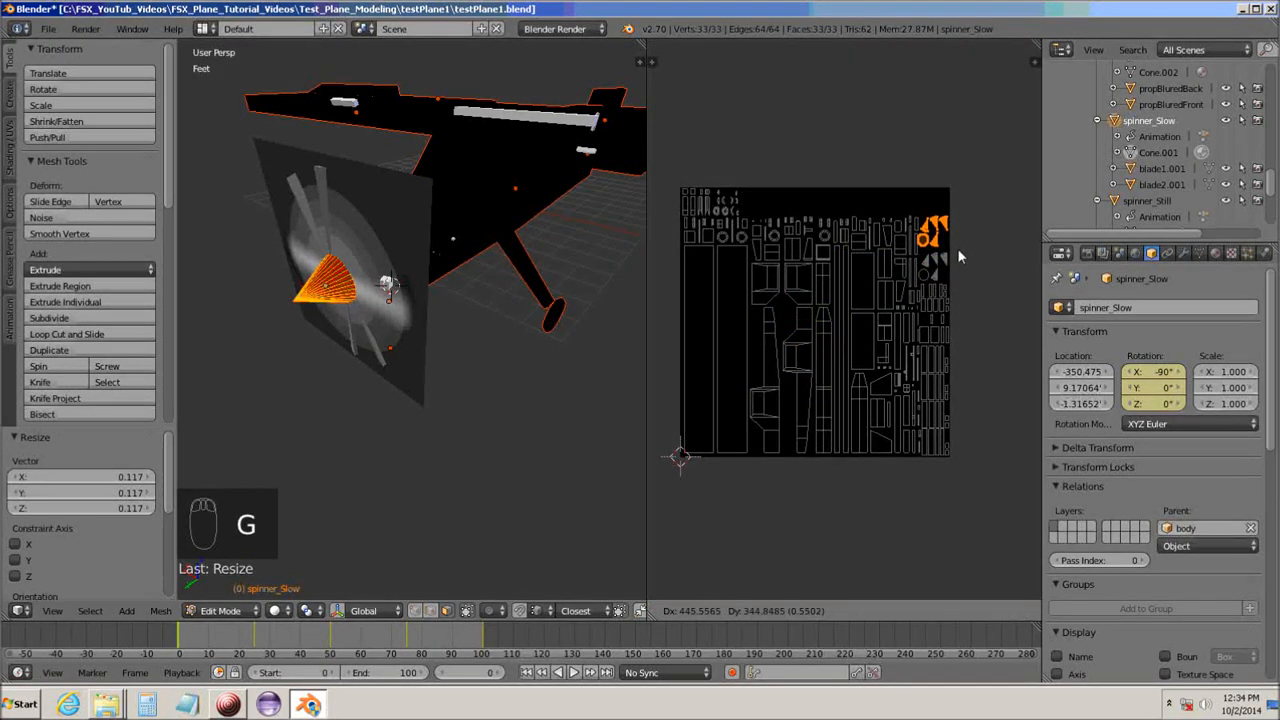
{"action": "left_click", "coordinate": [957, 251]}
Shrink the spinner_Slow UV islands to about 0.91 and nudge them down slightly, keeping them clear of the neighbouring islands.
{"action": "middle_click_drag", "start_coordinate": [966, 296], "coordinate": [934, 351]}
{"action": "scroll", "coordinate": [888, 394], "scroll_direction": "up", "scroll_amount": 5}
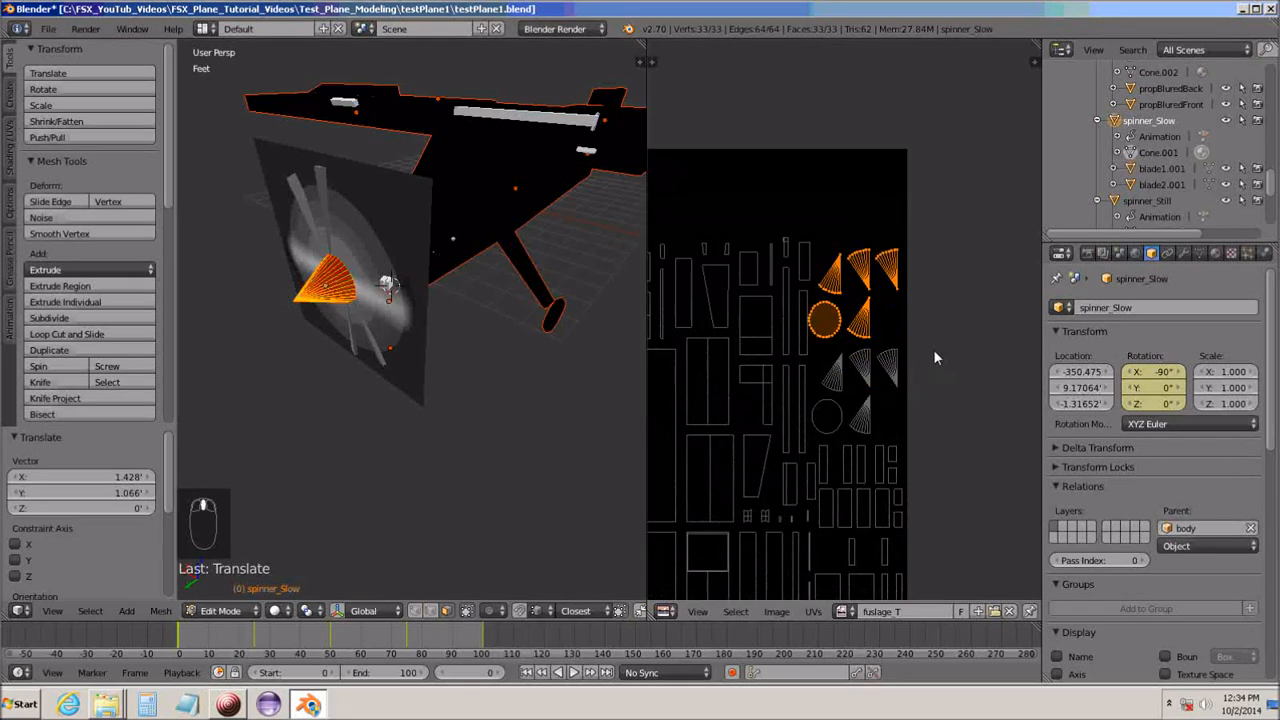
{"action": "scroll", "coordinate": [935, 357], "scroll_direction": "up", "scroll_amount": 3}
{"action": "scroll", "coordinate": [948, 338], "scroll_direction": "down", "scroll_amount": 3}
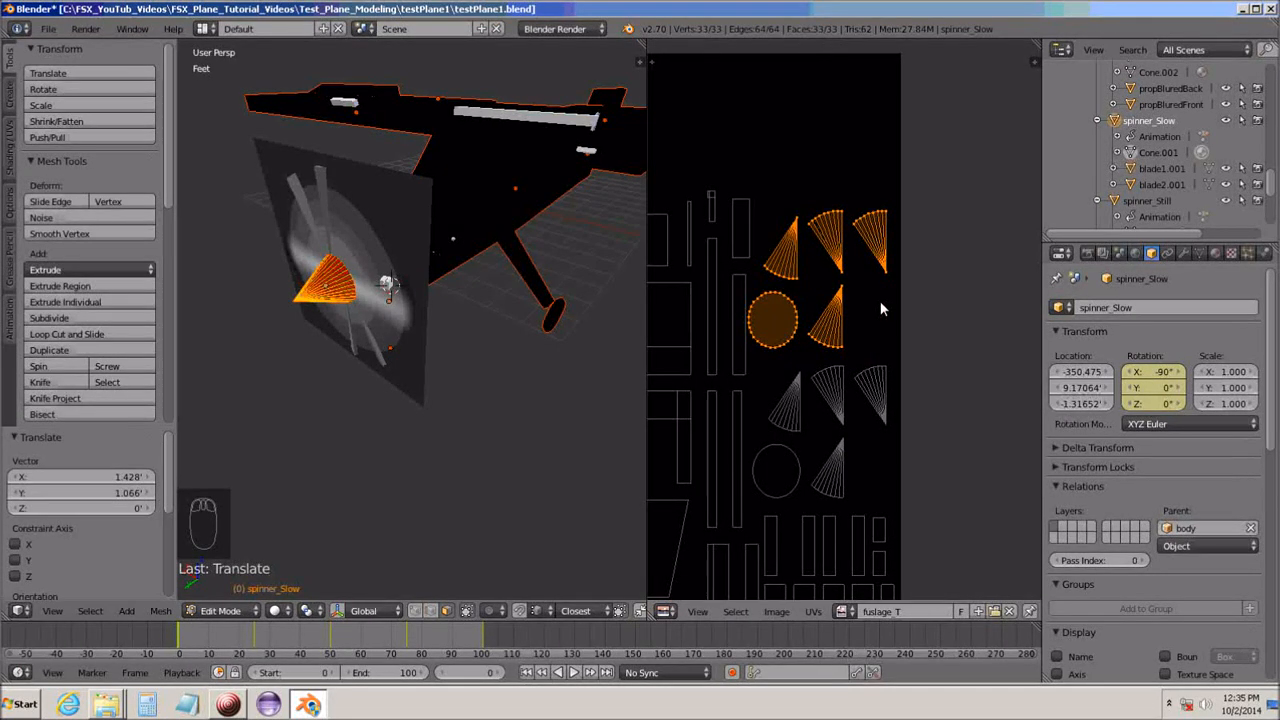
{"action": "key", "text": "s"}
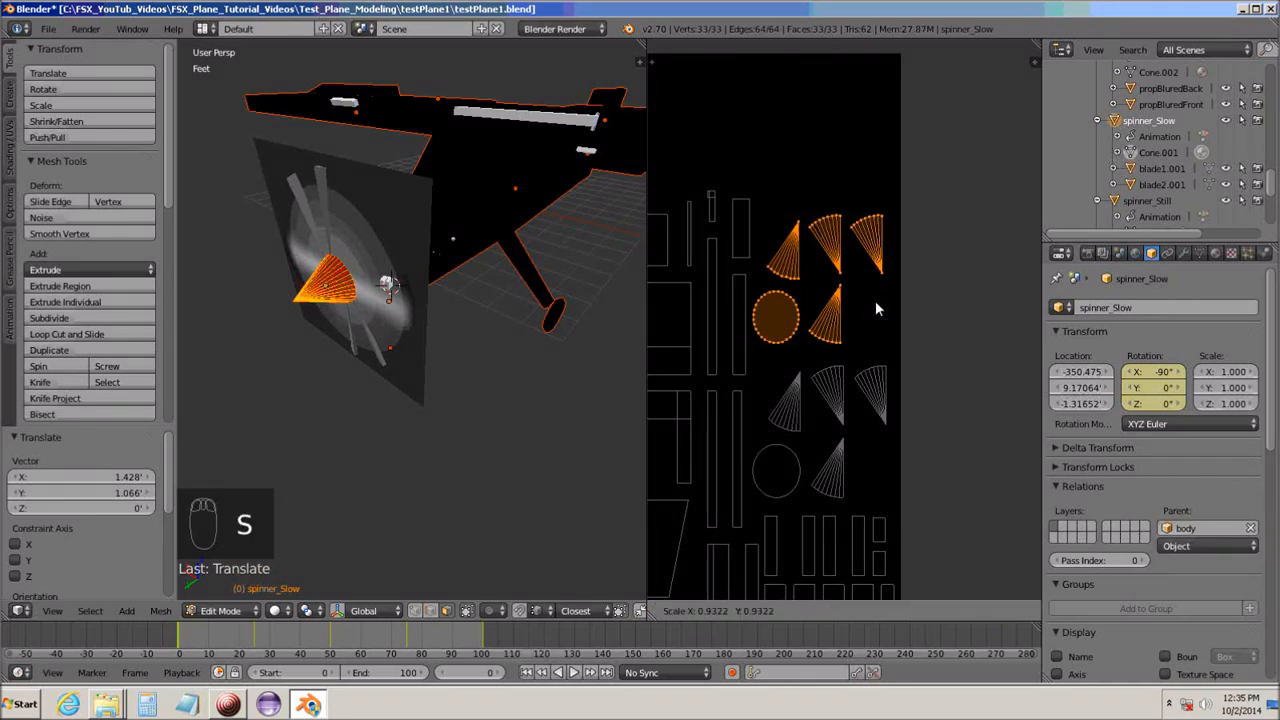
{"action": "left_click", "coordinate": [873, 300]}
{"action": "key", "text": "g"}
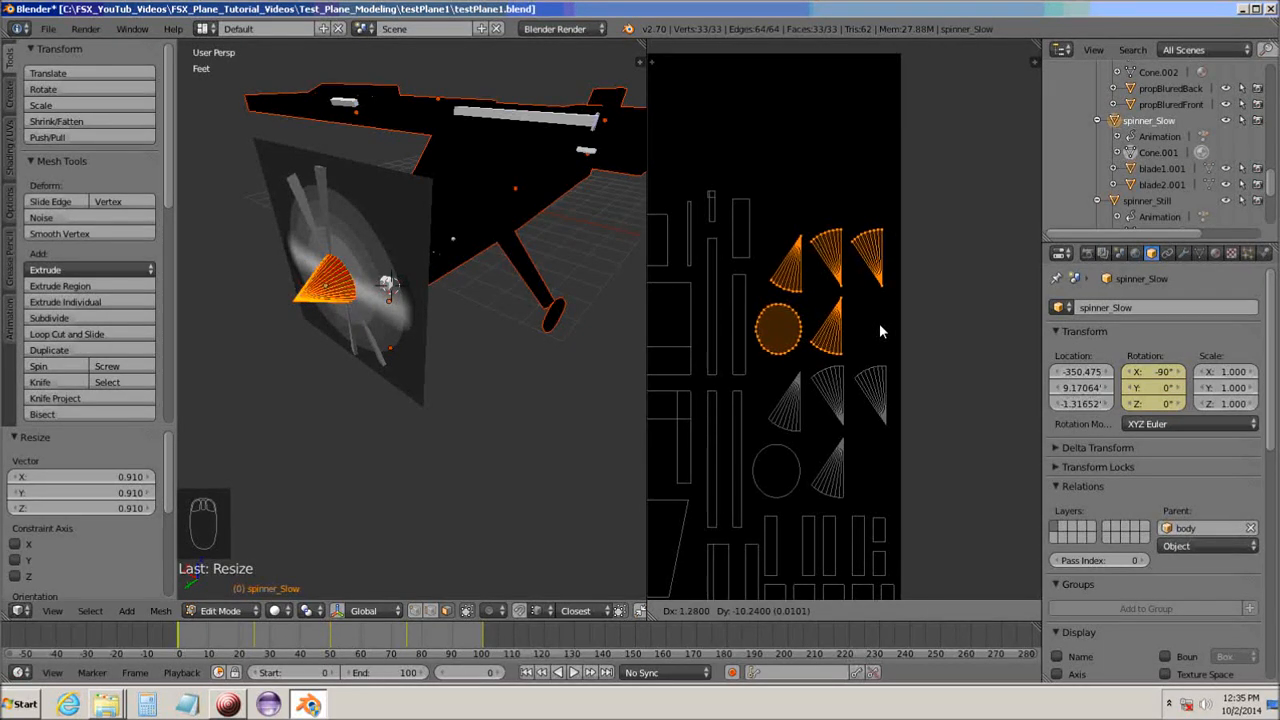
{"action": "left_click", "coordinate": [879, 323]}
Deselect the spinner_Slow mesh, leave its Edit Mode, and open the spinner_Still object in Edit Mode.
{"action": "scroll", "coordinate": [875, 327], "scroll_direction": "down", "scroll_amount": 4}
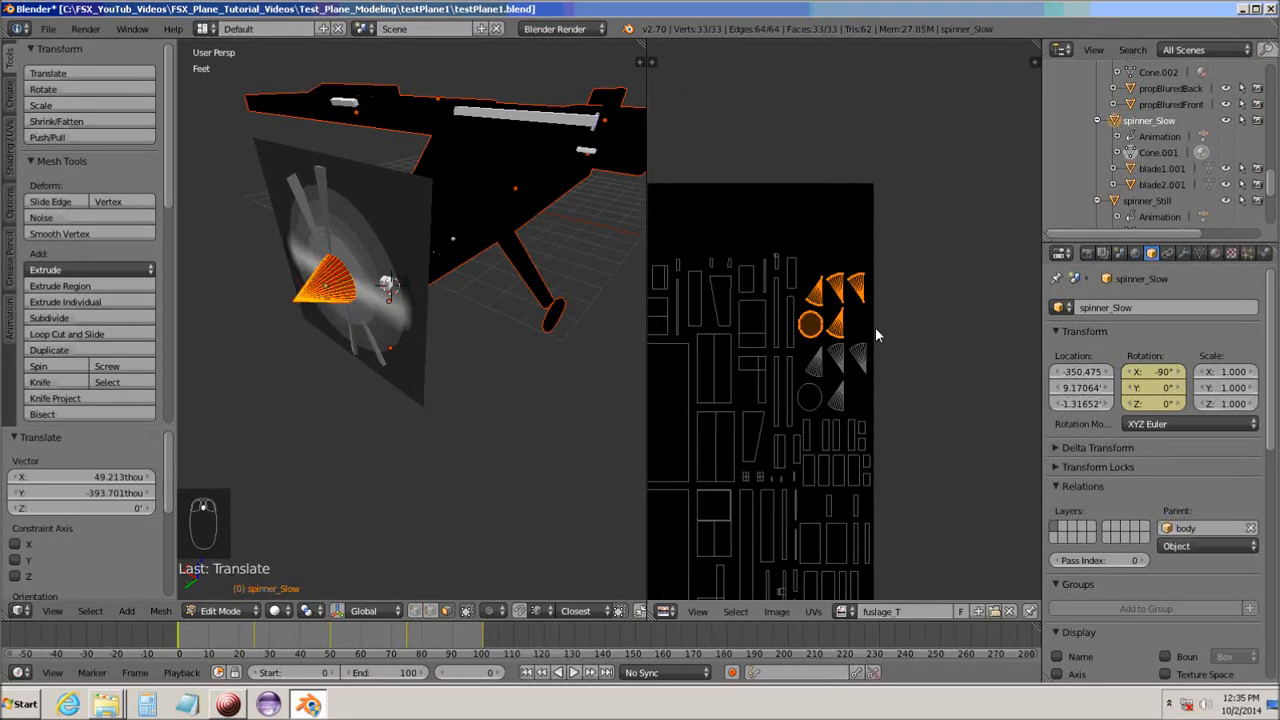
{"action": "scroll", "coordinate": [944, 406], "scroll_direction": "down", "scroll_amount": 1}
{"action": "middle_click_drag", "start_coordinate": [944, 406], "coordinate": [968, 340]}
{"action": "scroll", "coordinate": [952, 315], "scroll_direction": "up", "scroll_amount": 1}
{"action": "scroll", "coordinate": [952, 318], "scroll_direction": "down", "scroll_amount": 1}
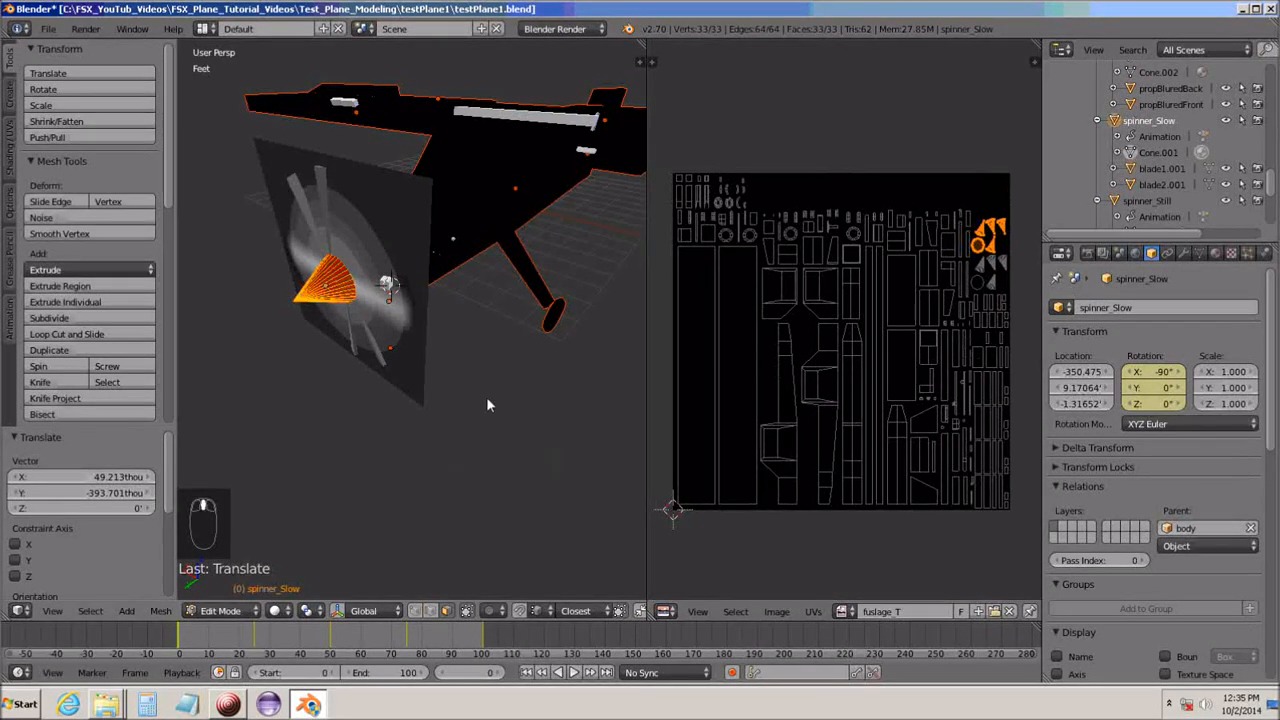
{"action": "key", "text": "a"}
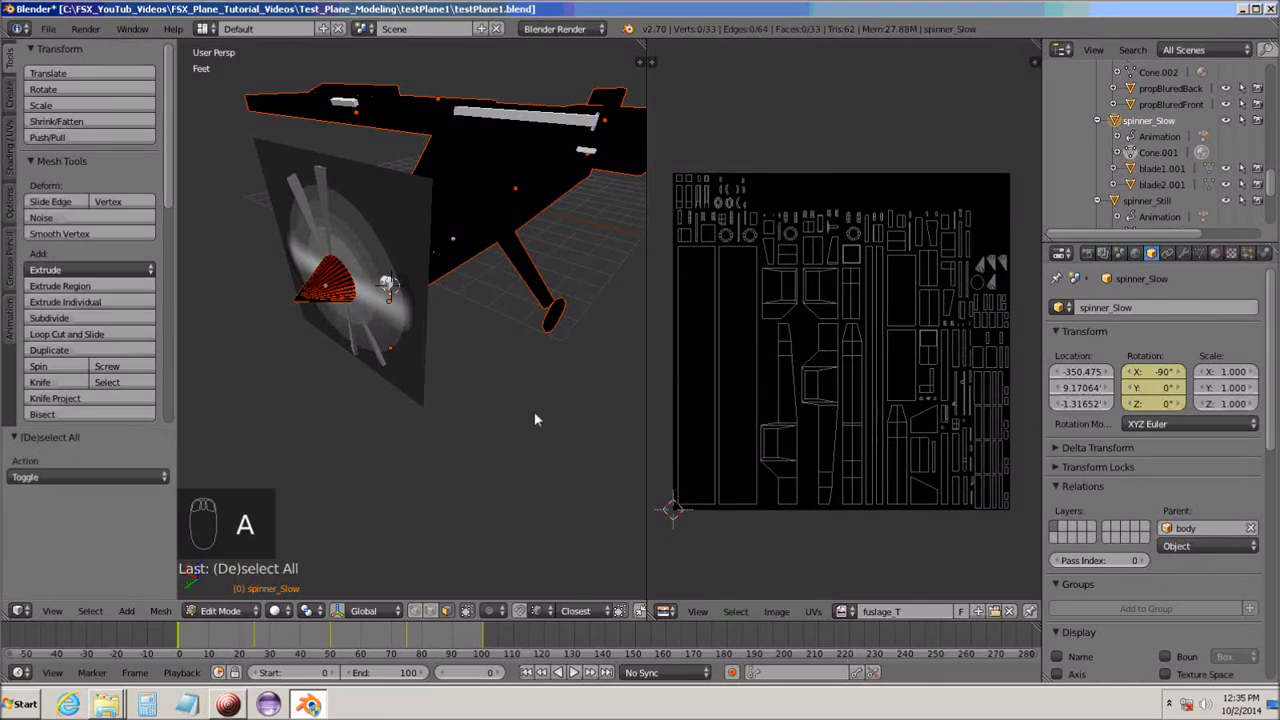
{"action": "key", "text": "Tab"}
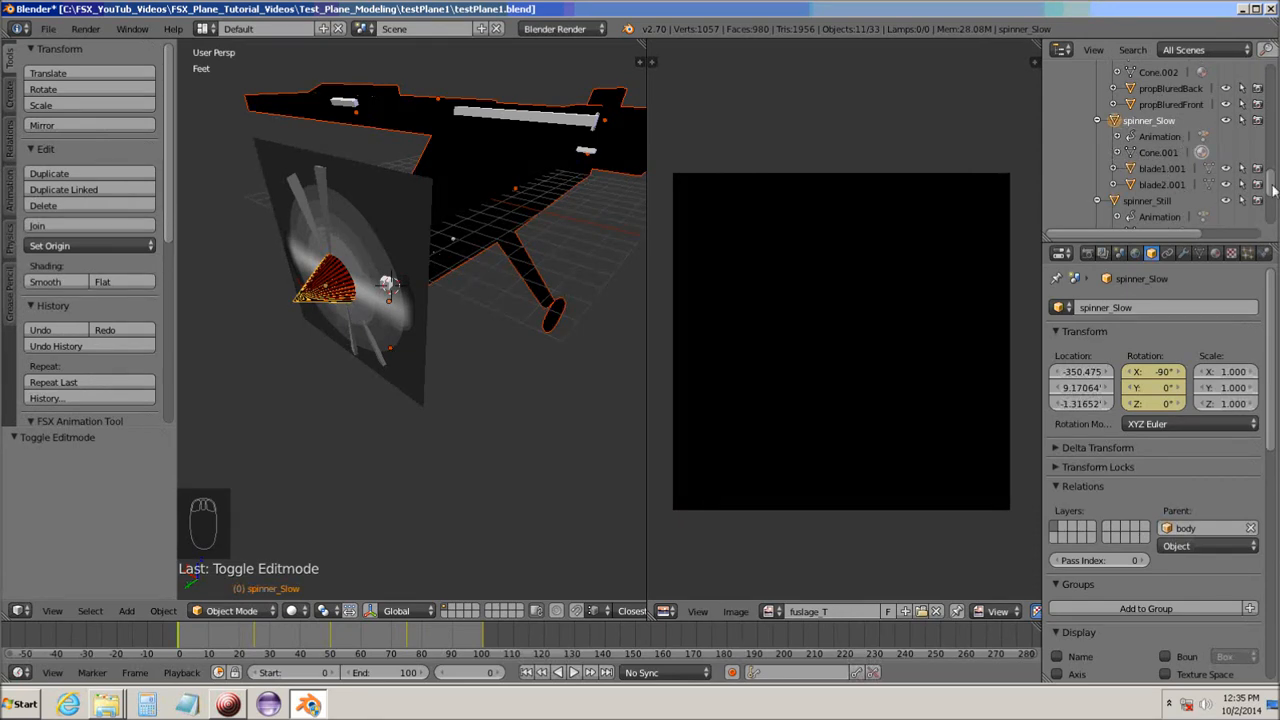
{"action": "left_click_drag", "start_coordinate": [1272, 191], "coordinate": [1274, 206]}
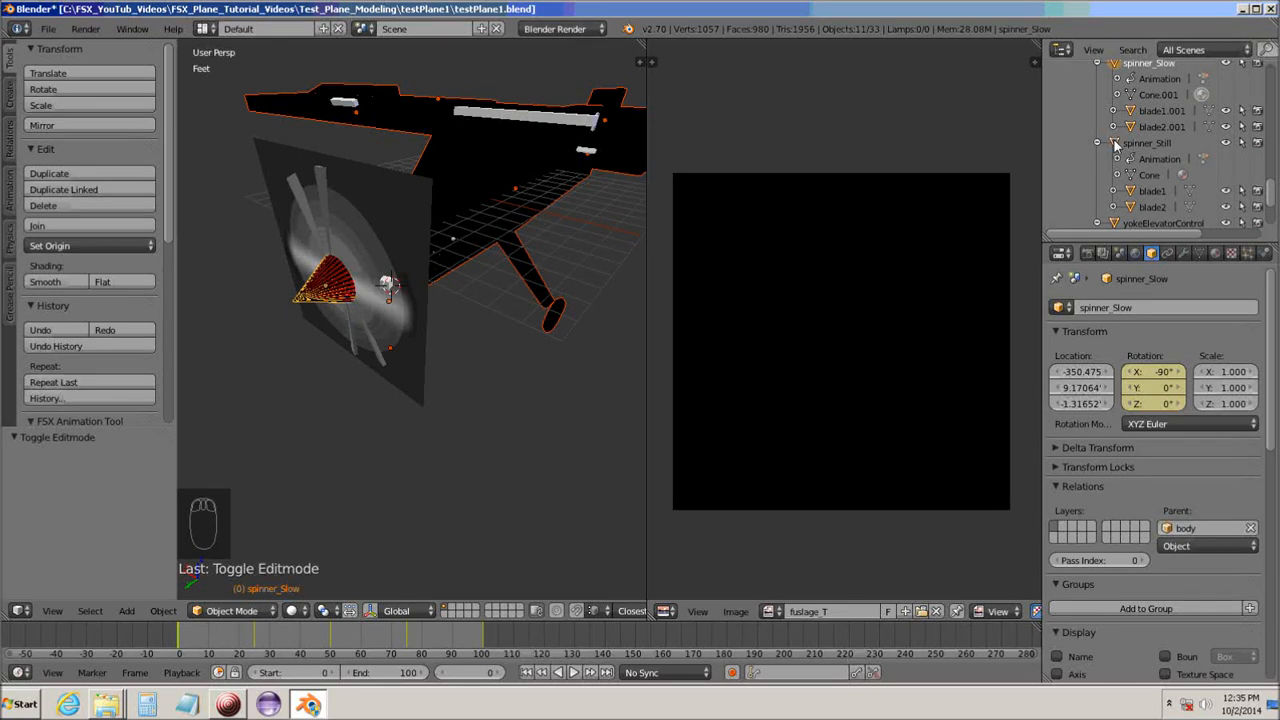
{"action": "left_click", "coordinate": [1116, 145]}
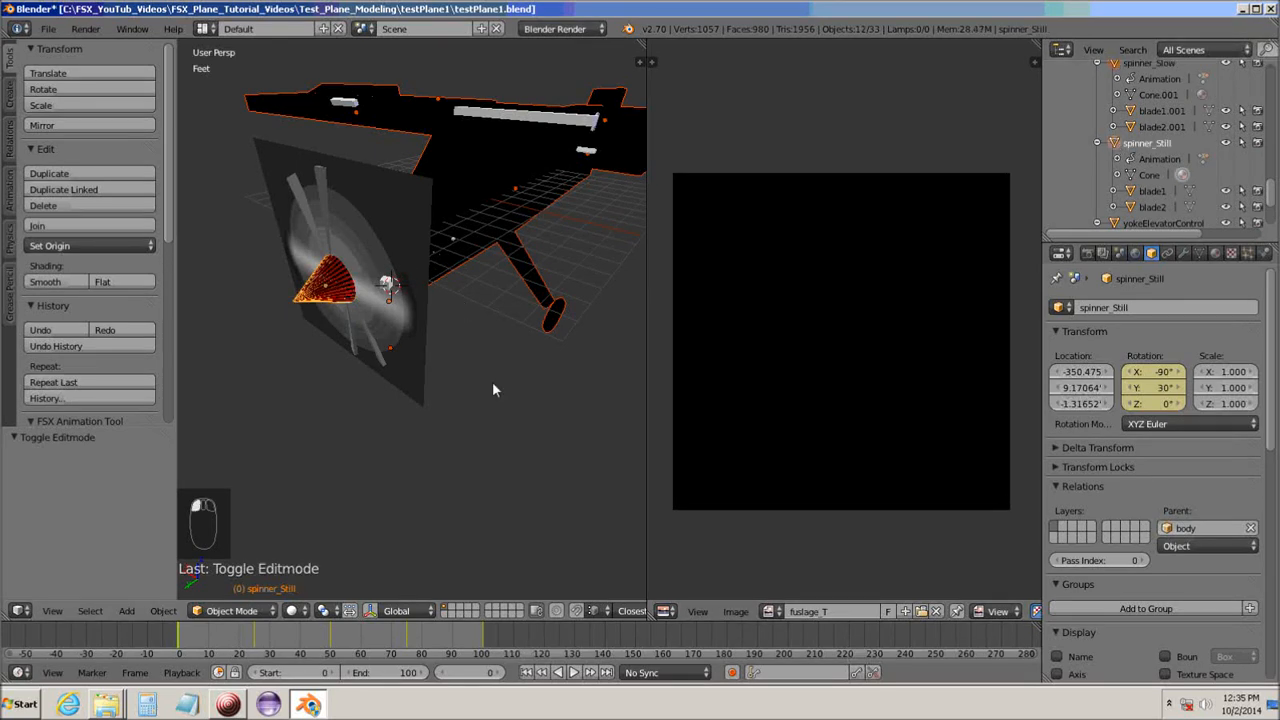
{"action": "key", "text": "Tab"}
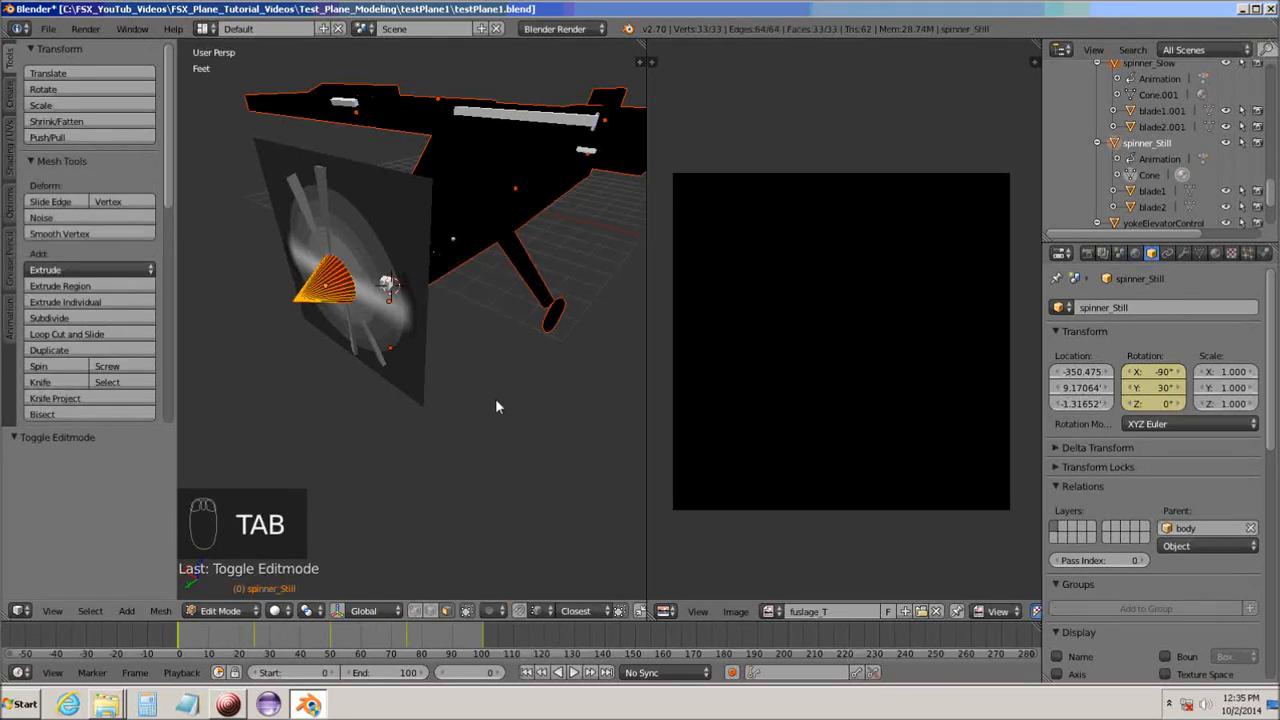
Unwrap the entire spinner_Still mesh with Smart UV Project (angle limit 66, island margin 0.10) and assign it the fuslage_T image.
{"action": "key", "text": "a"}
{"action": "key", "text": "a"}
{"action": "key", "text": "a"}
{"action": "key", "text": "a"}
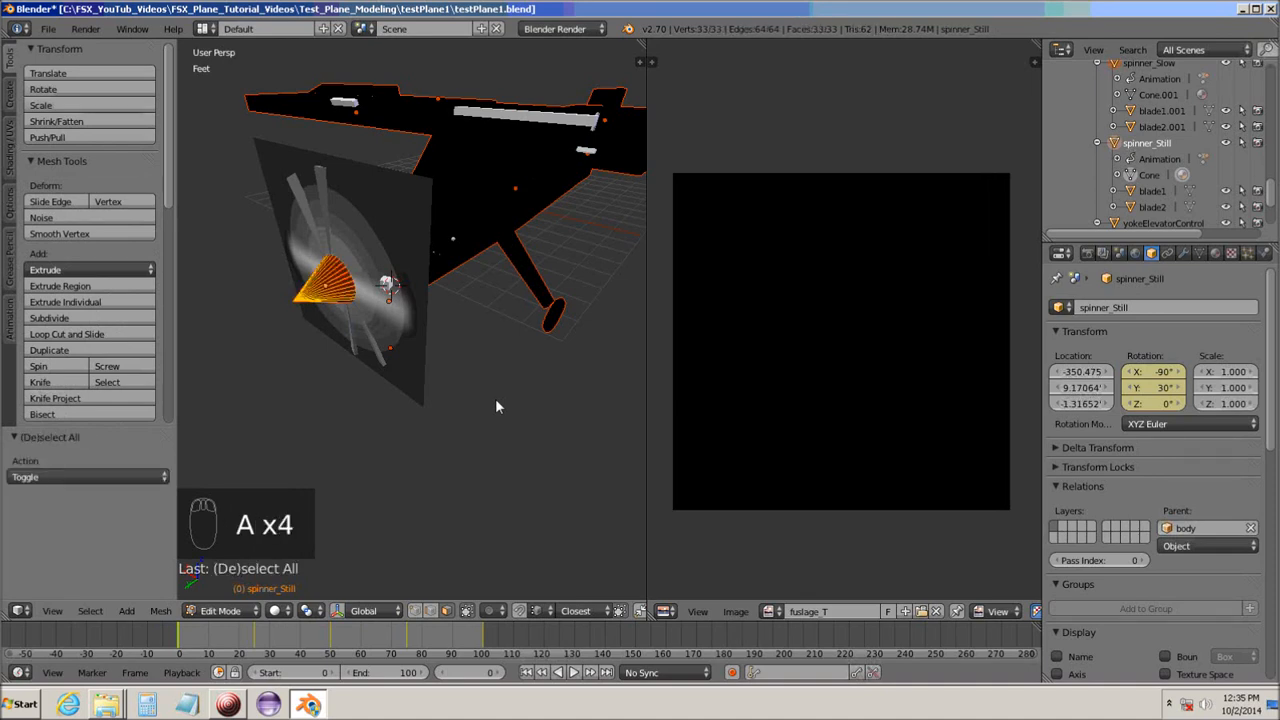
{"action": "key", "text": "u"}
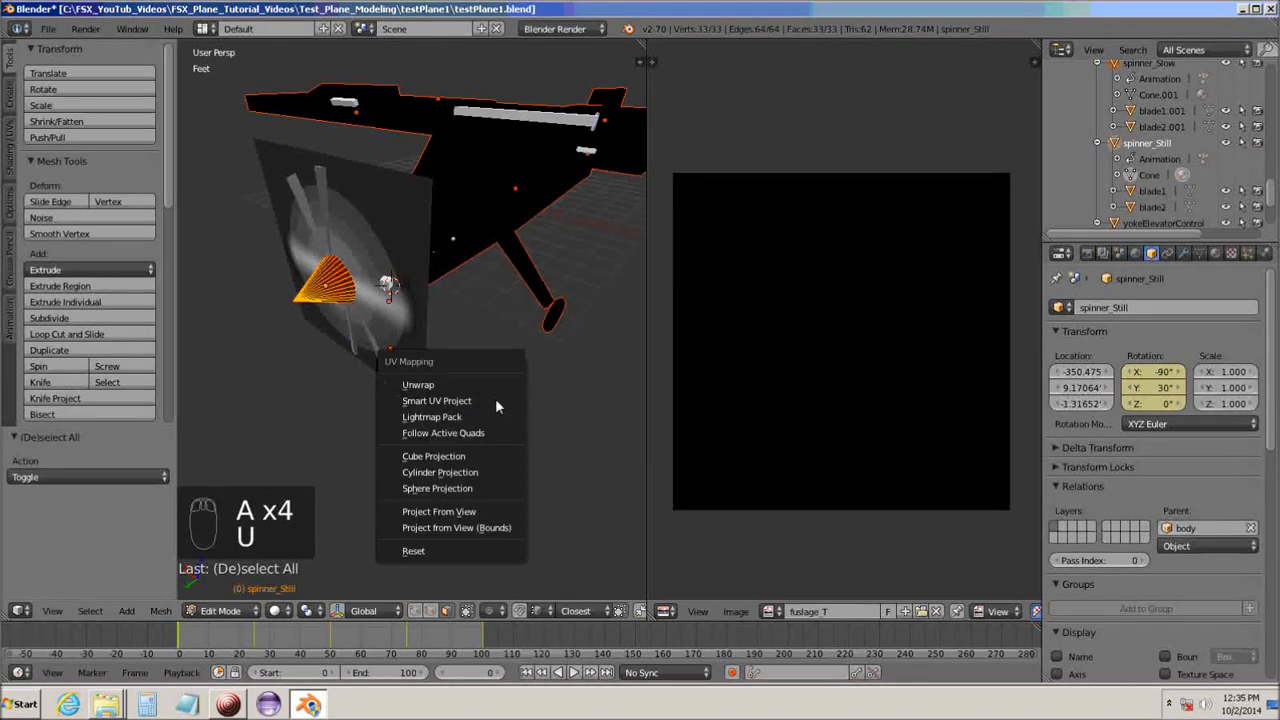
{"action": "left_click", "coordinate": [430, 402]}
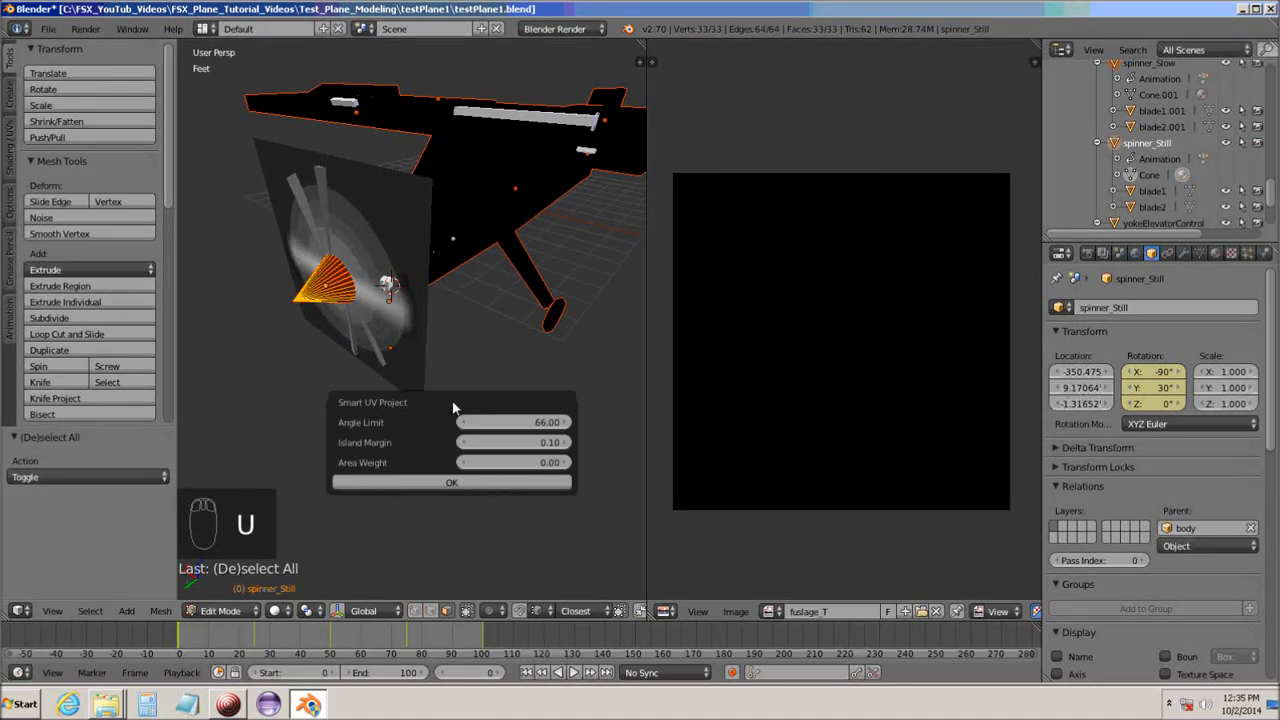
{"action": "left_click", "coordinate": [455, 483]}
{"action": "left_click", "coordinate": [843, 612]}
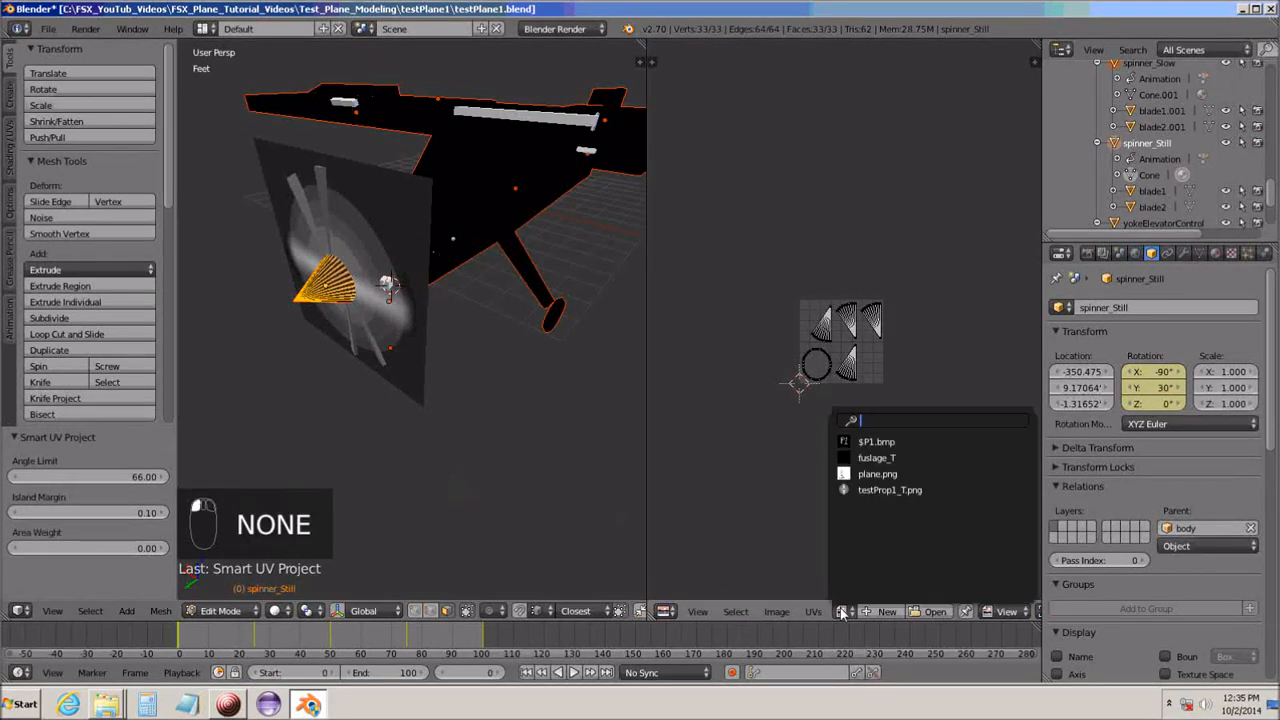
{"action": "left_click", "coordinate": [848, 460]}
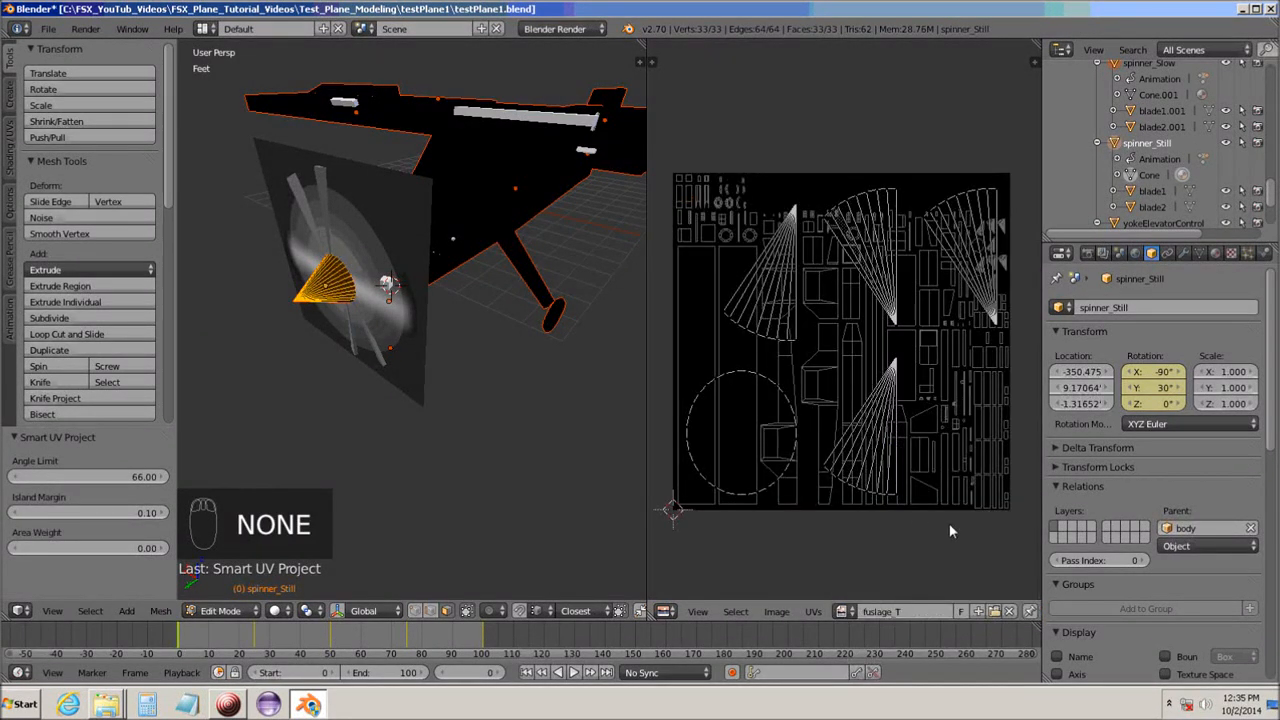
Scale all spinner_Still UV islands to about 0.114 and move them into the empty upper-right corner of the texture.
{"action": "key", "text": "a"}
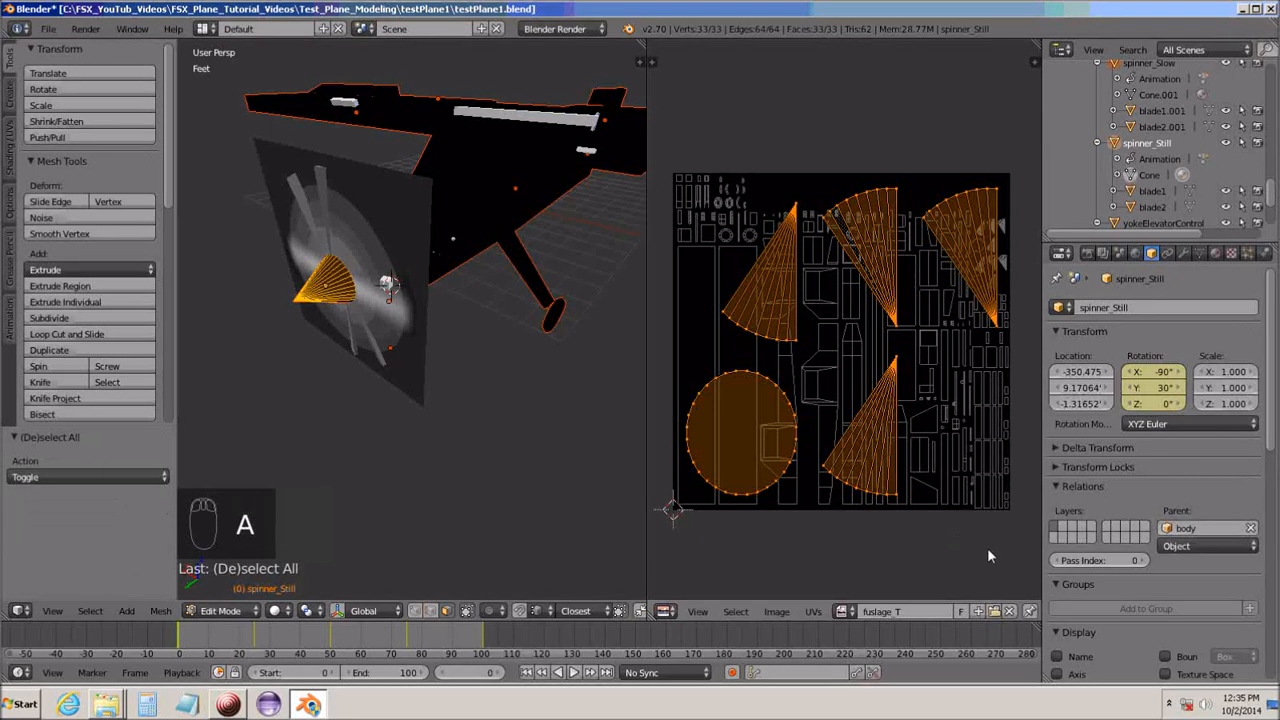
{"action": "key", "text": "s"}
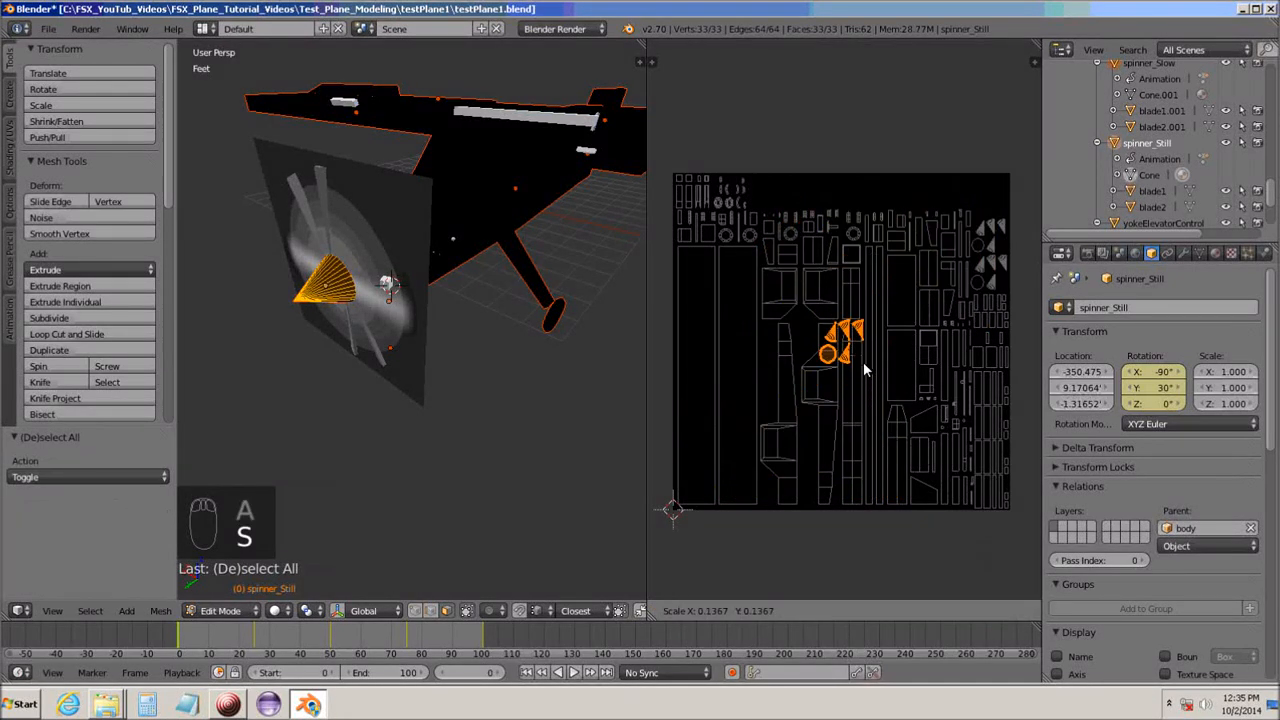
{"action": "left_click", "coordinate": [861, 362]}
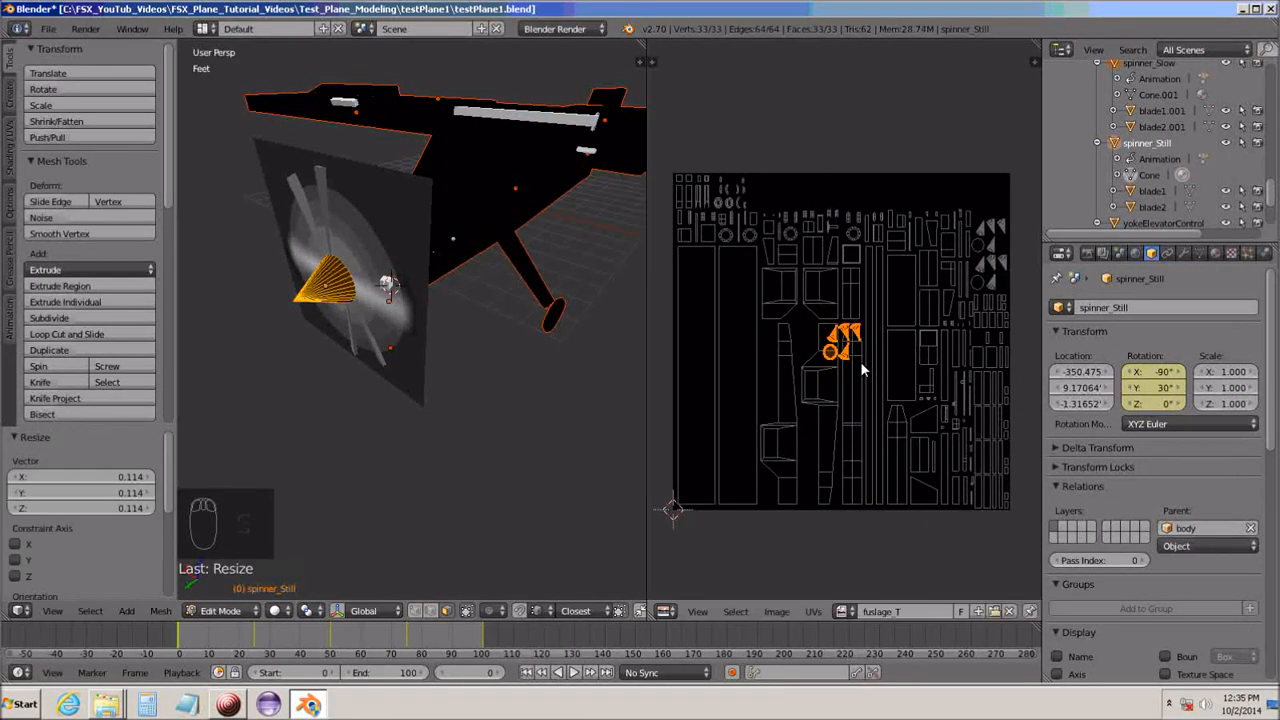
{"action": "key", "text": "g"}
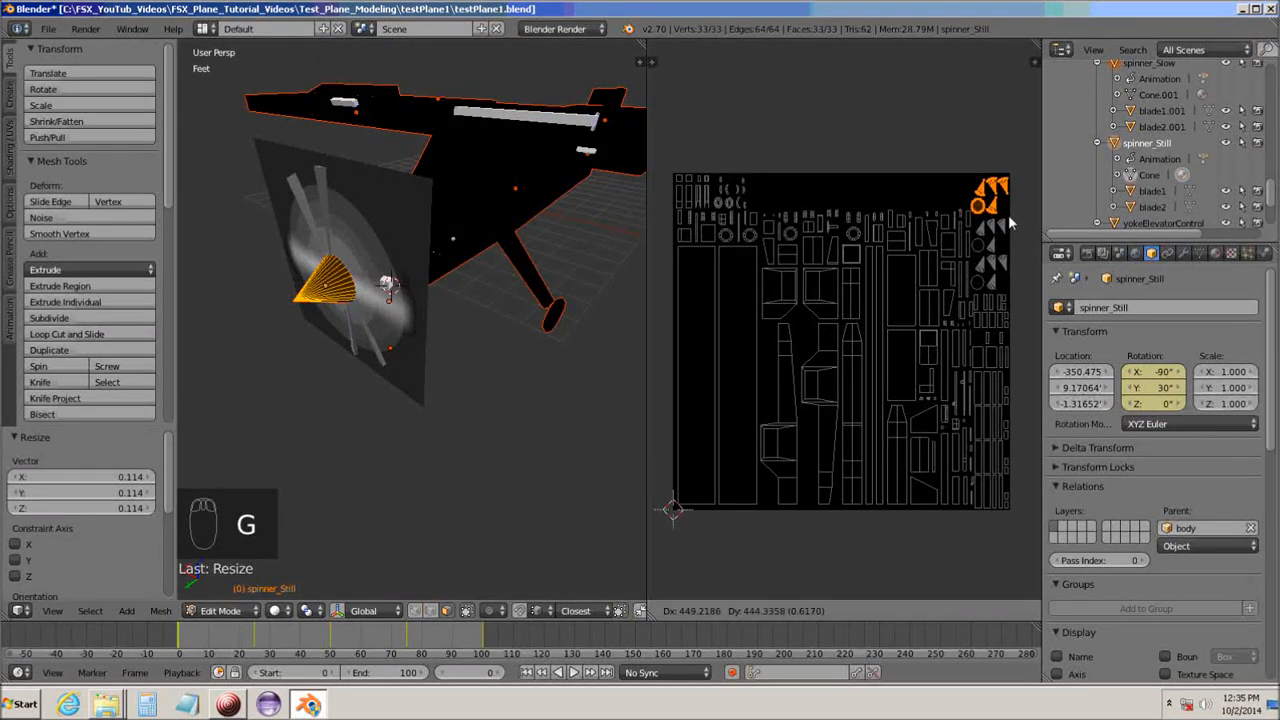
{"action": "left_click", "coordinate": [1010, 222]}
Shrink the spinner_Still UV islands to about 0.939 and nudge them slightly left and down, inside the texture's corner.
{"action": "scroll", "coordinate": [825, 332], "scroll_direction": "up", "scroll_amount": 5}
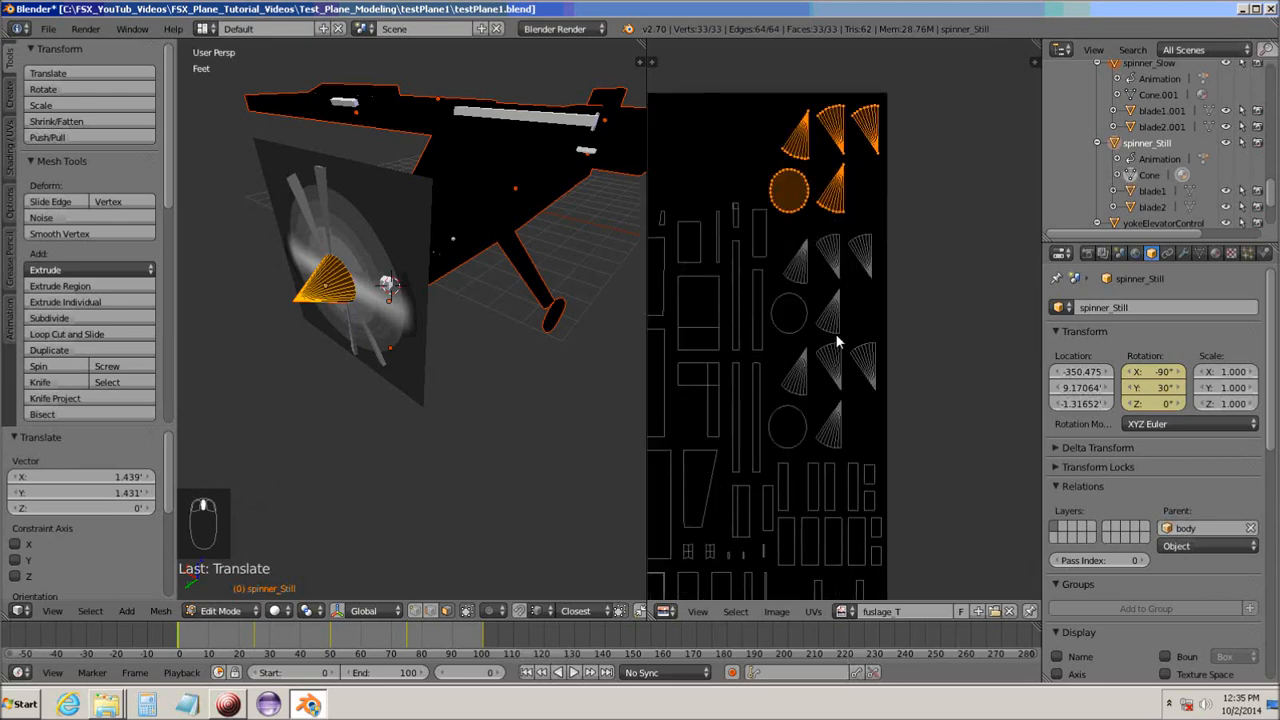
{"action": "scroll", "coordinate": [835, 333], "scroll_direction": "up", "scroll_amount": 1}
{"action": "middle_click_drag", "start_coordinate": [874, 271], "coordinate": [880, 462]}
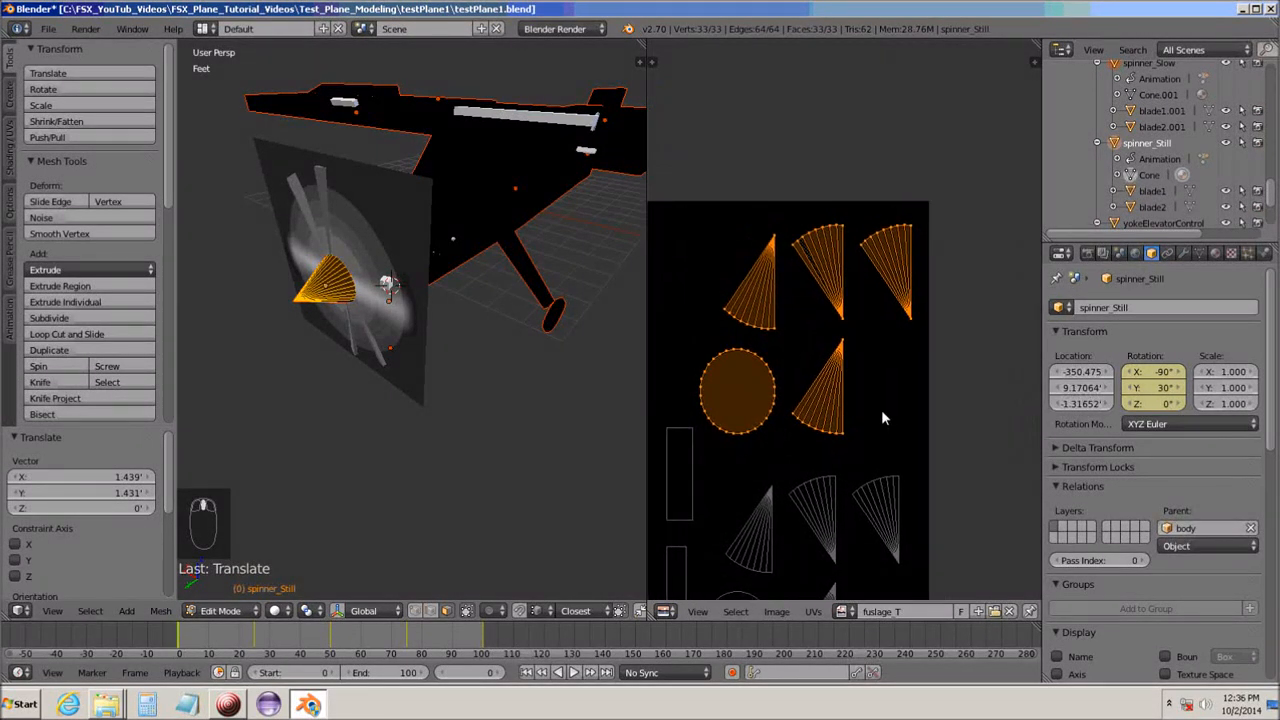
{"action": "key", "text": "s"}
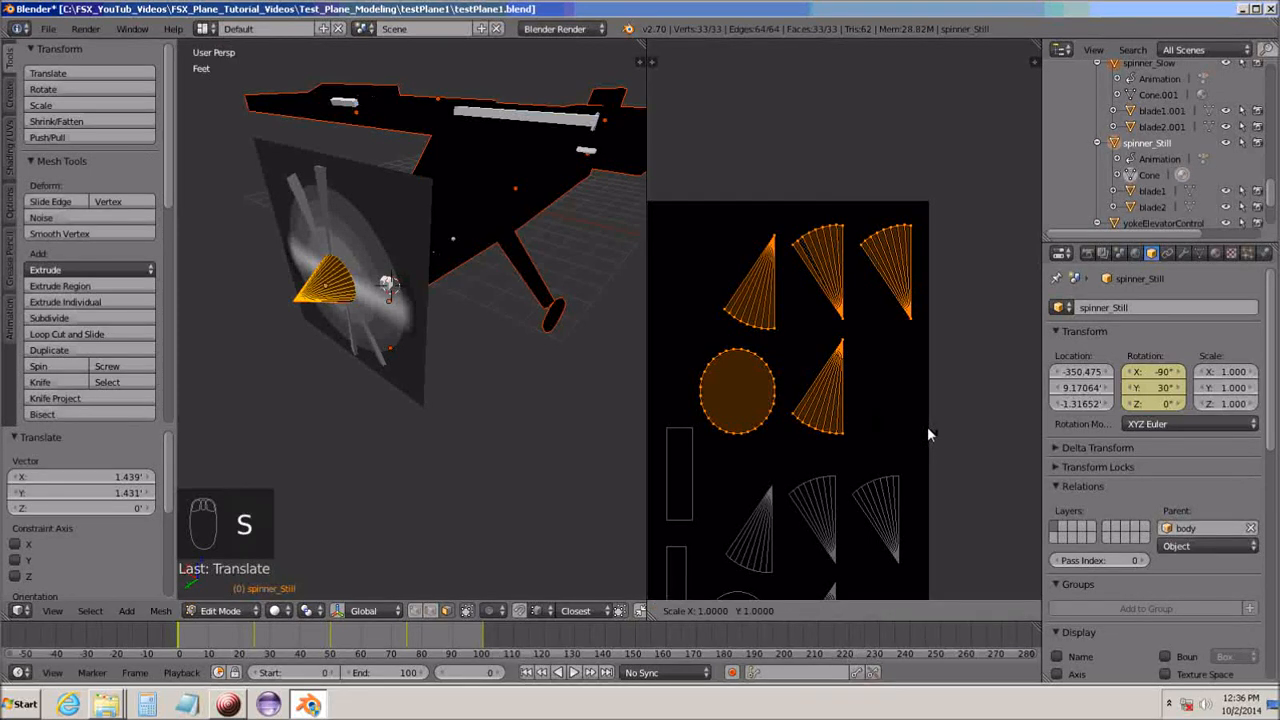
{"action": "left_click", "coordinate": [916, 424]}
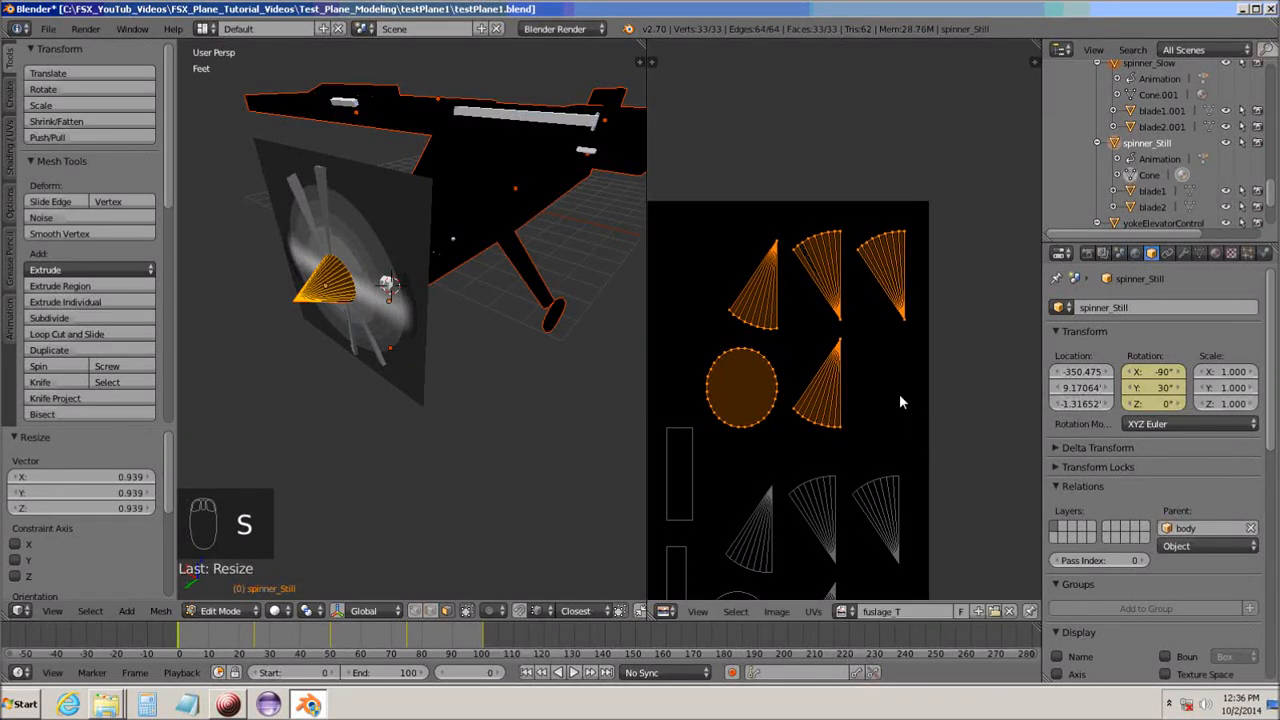
{"action": "key", "text": "g"}
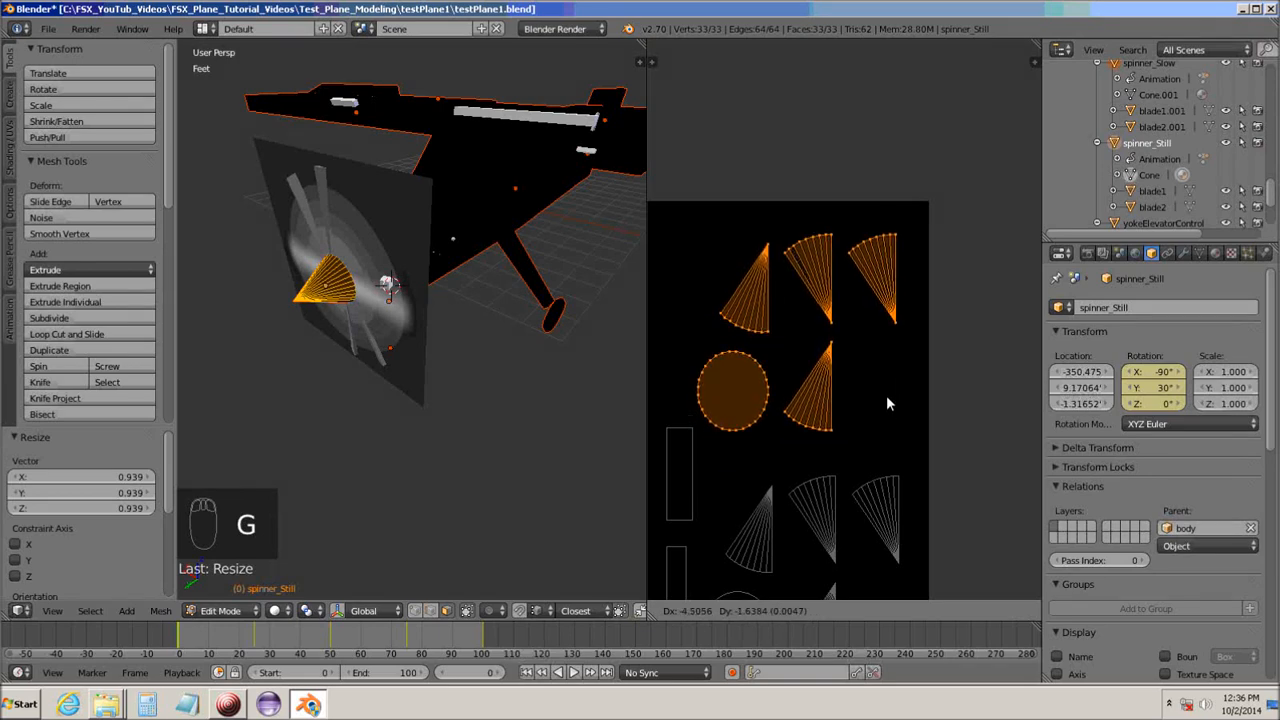
{"action": "left_click", "coordinate": [886, 395]}
{"action": "scroll", "coordinate": [884, 398], "scroll_direction": "down", "scroll_amount": 6}
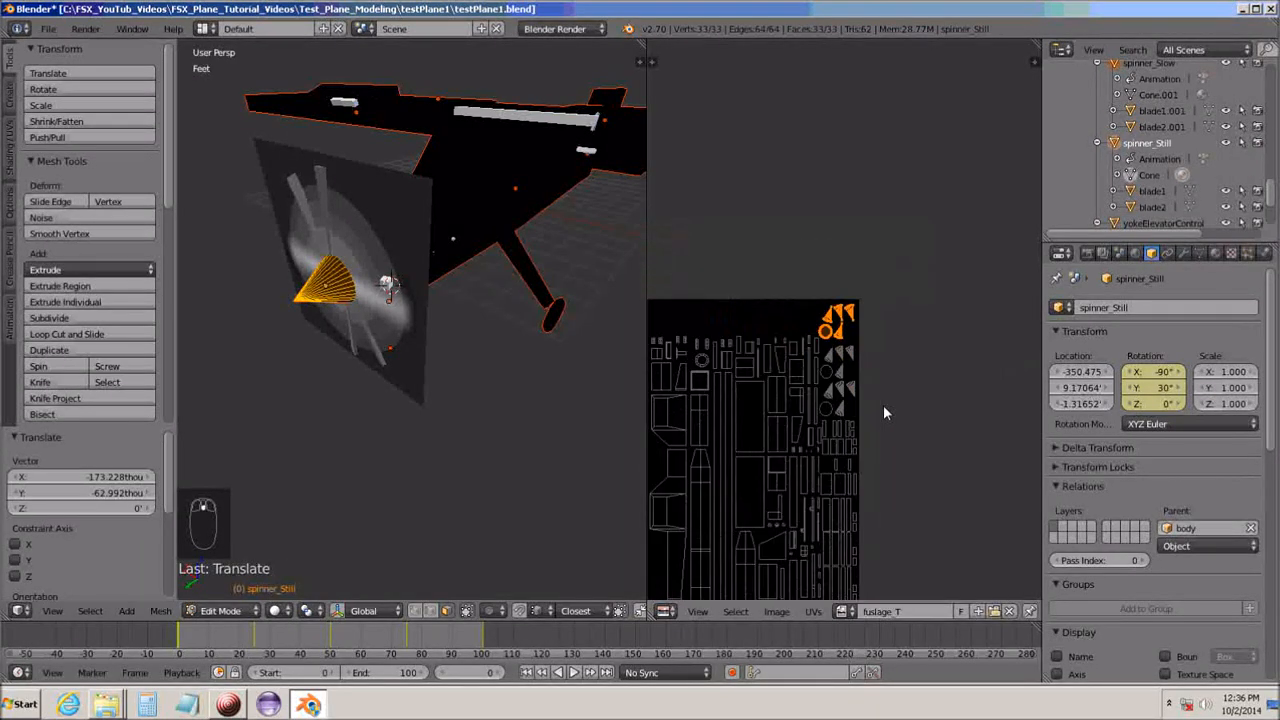
In the World settings, enable Ambient Occlusion with Multiply blending and turn on Environment Lighting.
{"action": "scroll", "coordinate": [880, 415], "scroll_direction": "down", "scroll_amount": 2}
{"action": "middle_click_drag", "start_coordinate": [827, 419], "coordinate": [893, 392]}
{"action": "scroll", "coordinate": [899, 346], "scroll_direction": "up", "scroll_amount": 3}
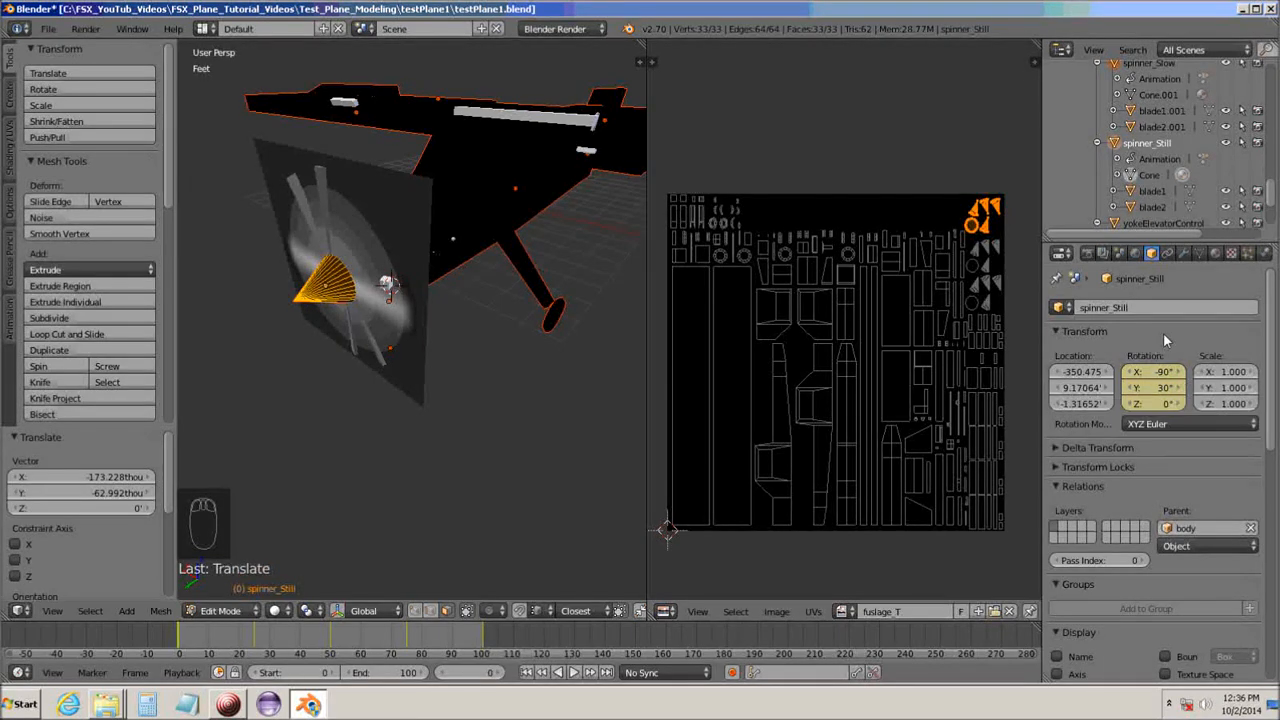
{"action": "left_click", "coordinate": [1136, 255]}
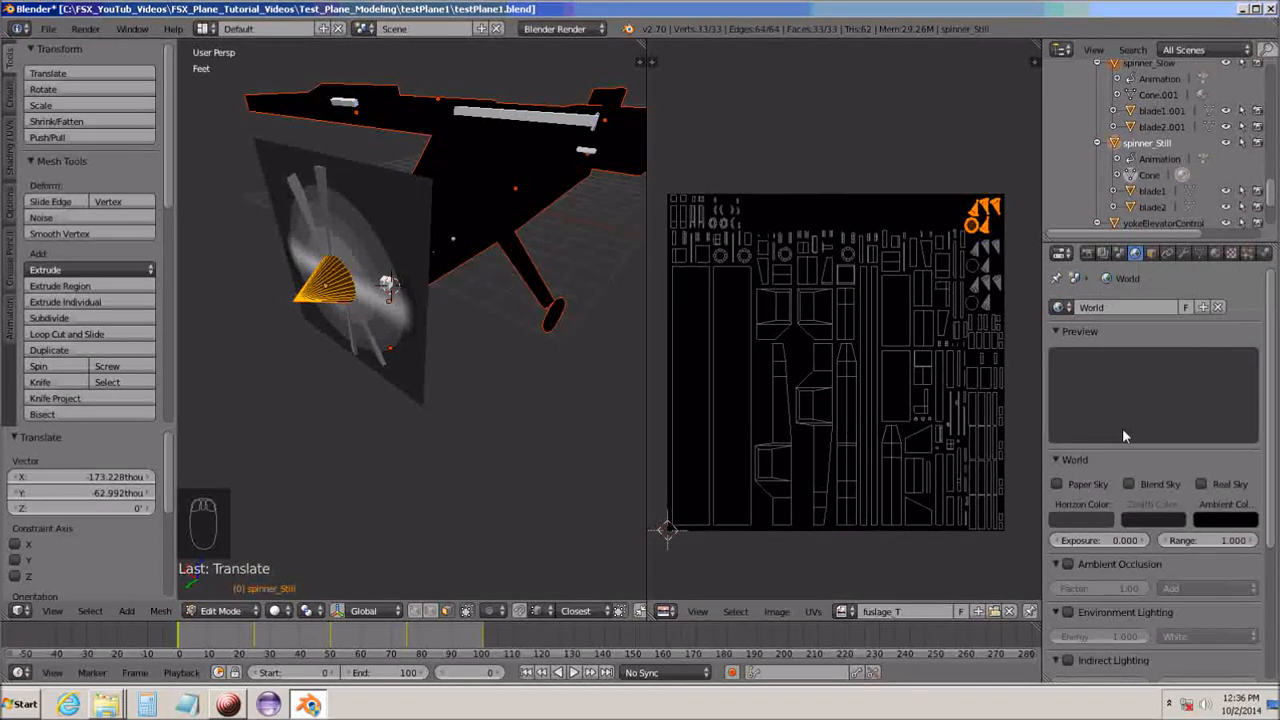
{"action": "scroll", "coordinate": [1132, 485], "scroll_direction": "down", "scroll_amount": 3}
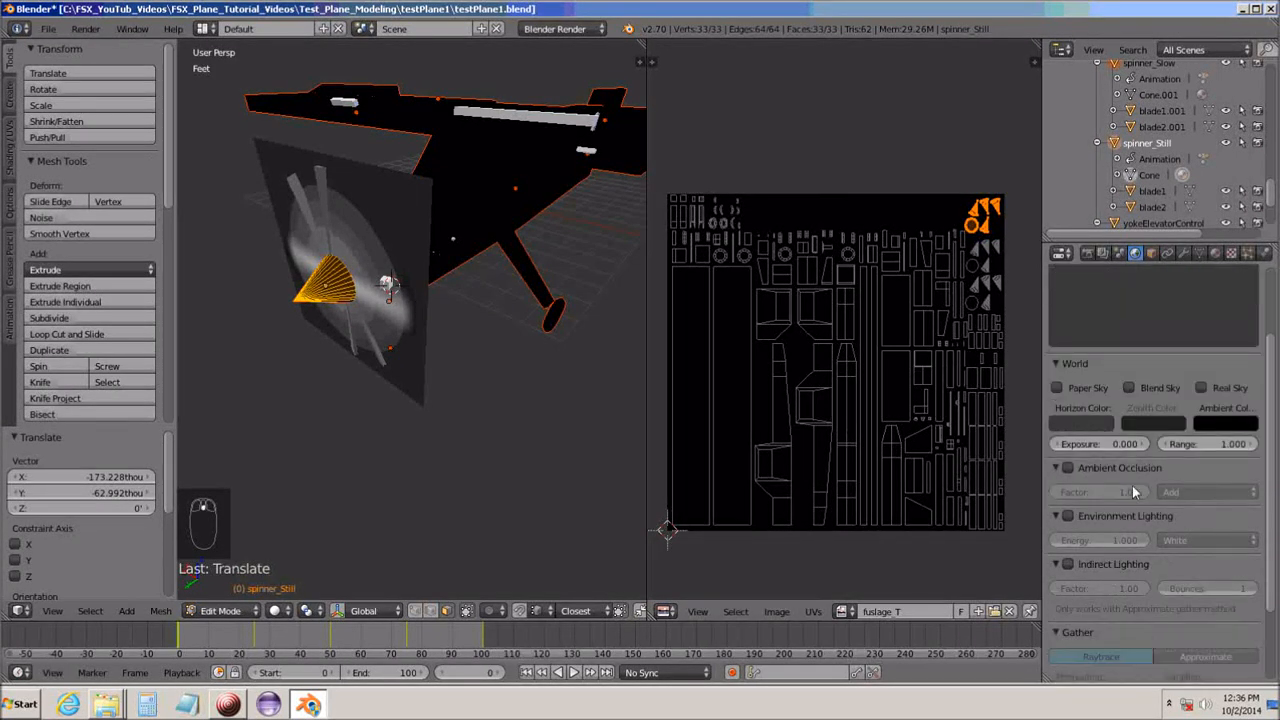
{"action": "left_click", "coordinate": [1068, 468]}
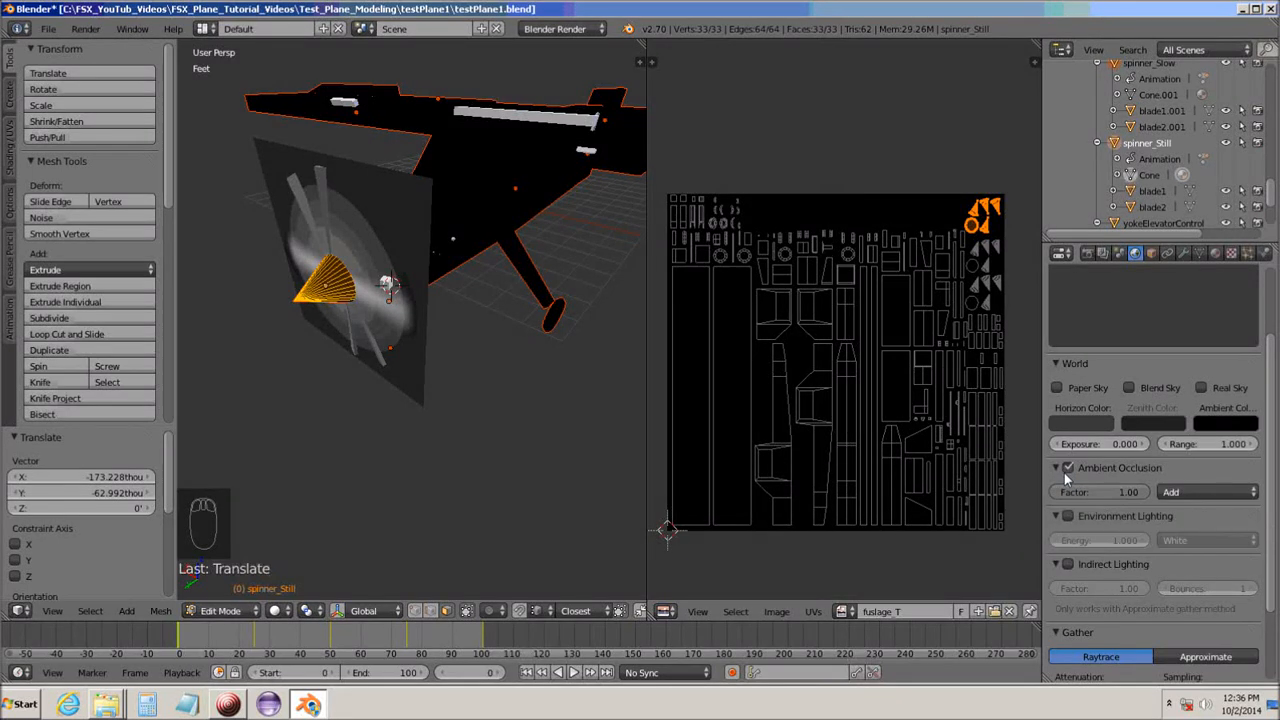
{"action": "left_click", "coordinate": [1218, 491]}
{"action": "left_click", "coordinate": [1196, 473]}
{"action": "left_click", "coordinate": [1068, 516]}
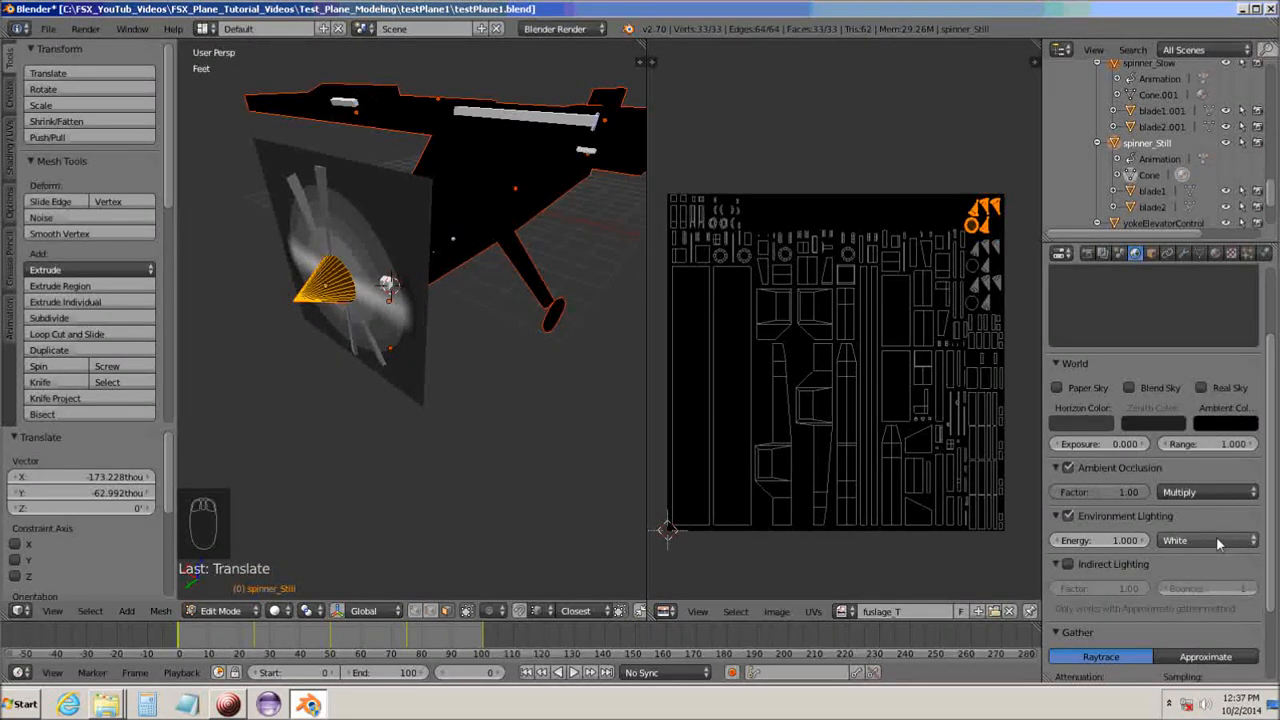
Set the World Gather options to 30 samples, with Falloff enabled and an attenuation distance of 6 feet.
{"action": "scroll", "coordinate": [1213, 536], "scroll_direction": "down", "scroll_amount": 3}
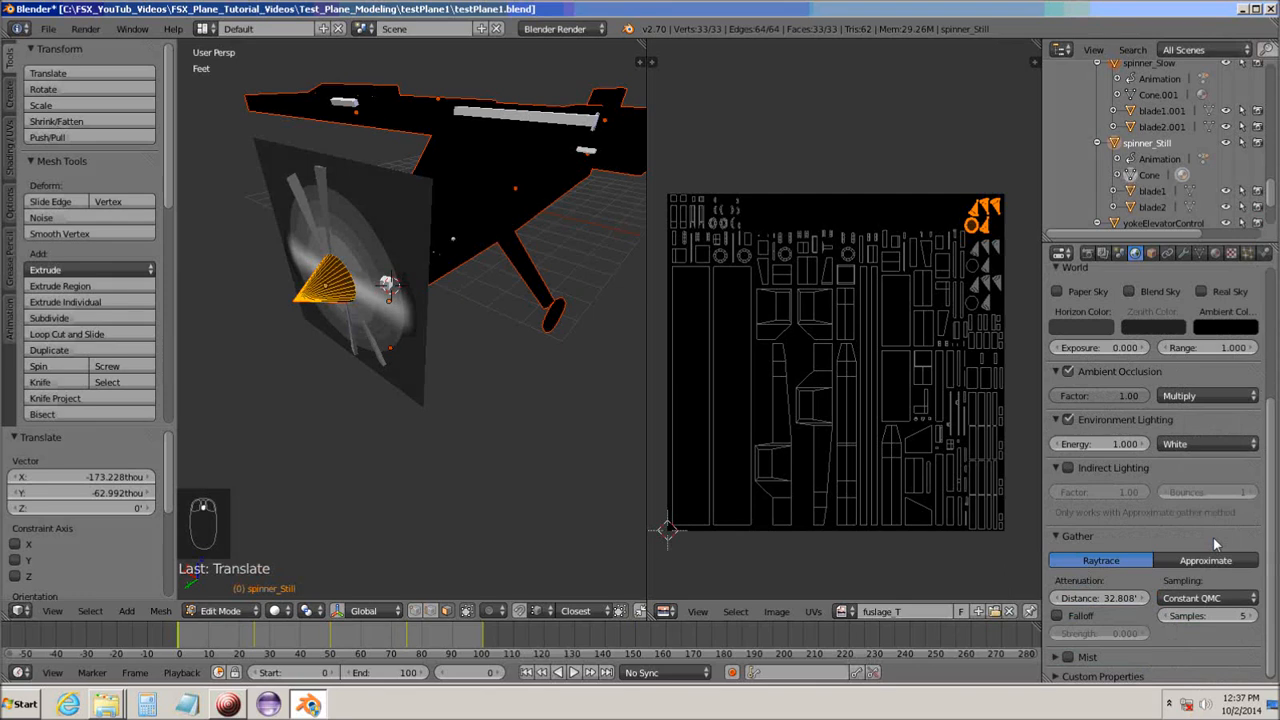
{"action": "scroll", "coordinate": [1140, 623], "scroll_direction": "down", "scroll_amount": 1}
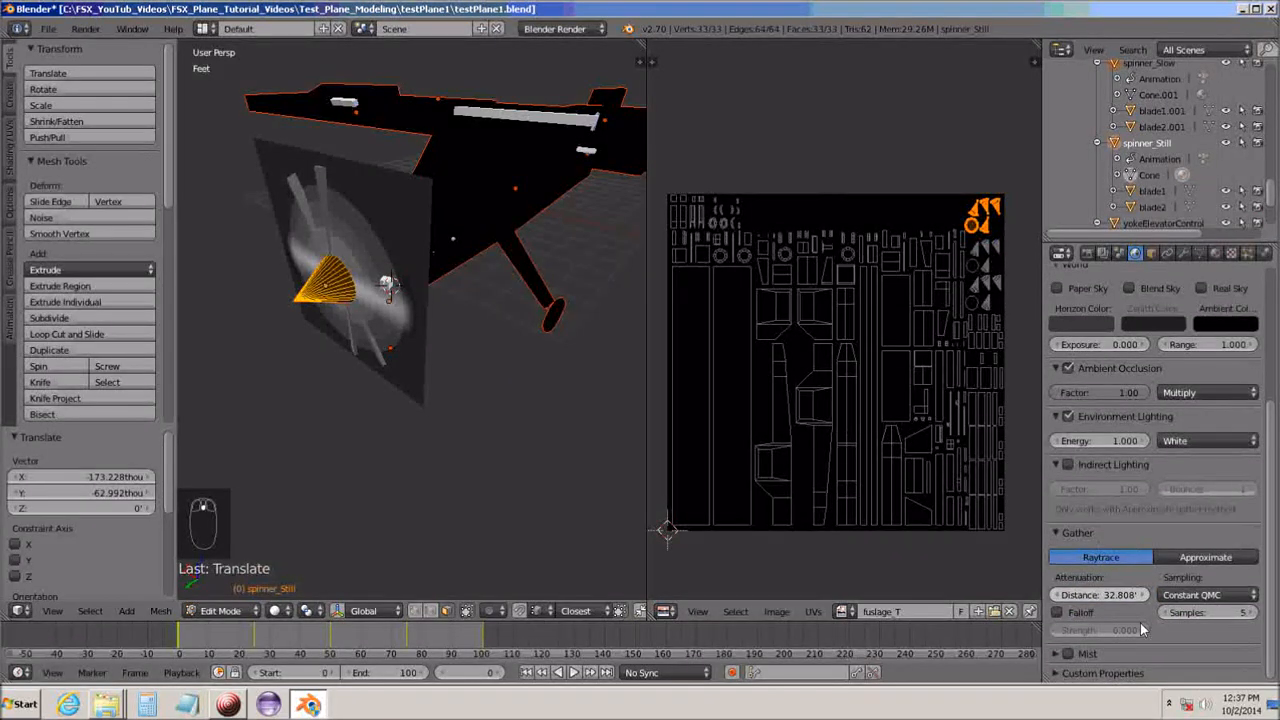
{"action": "left_click", "coordinate": [1241, 615]}
{"action": "type", "text": "30"}
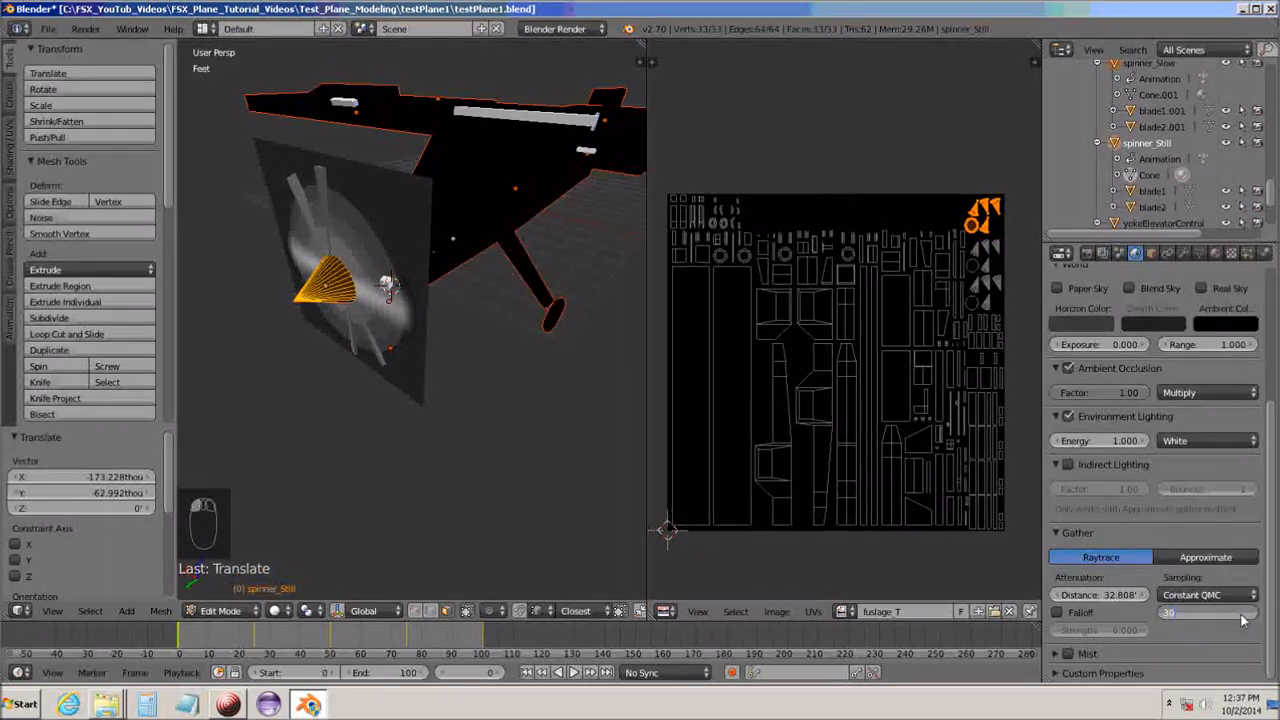
{"action": "key", "text": "Return"}
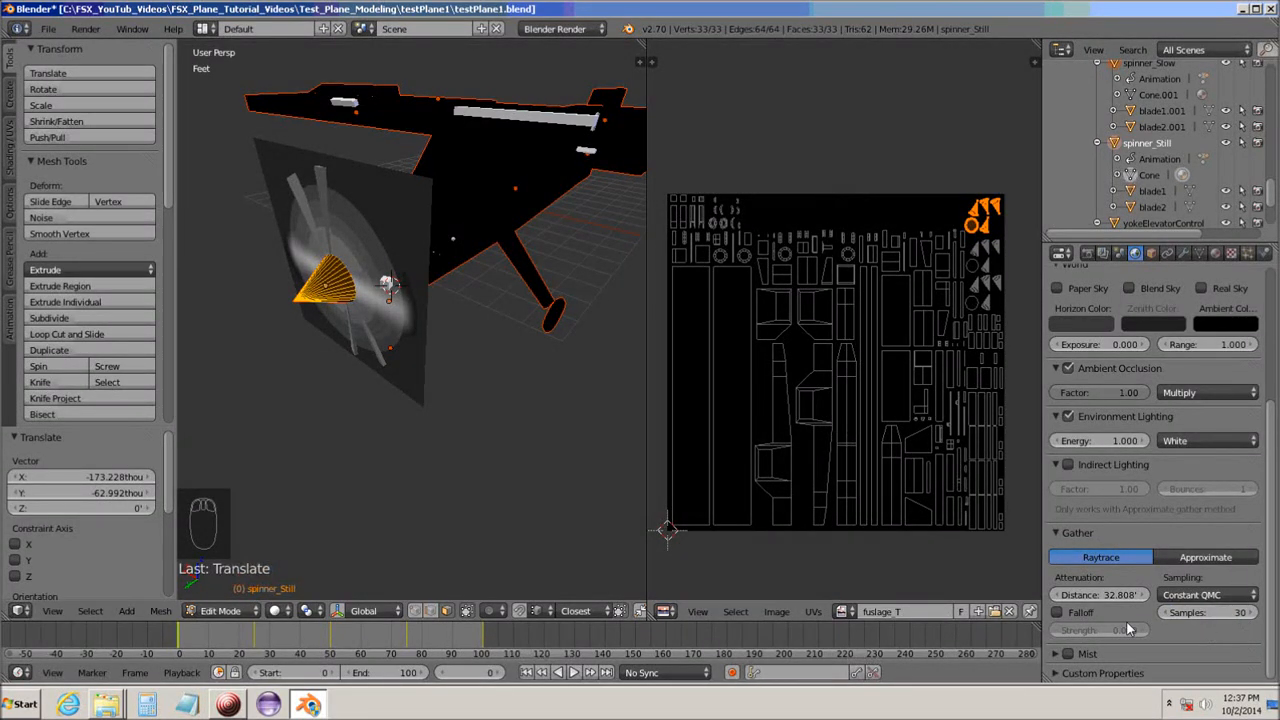
{"action": "left_click", "coordinate": [1068, 613]}
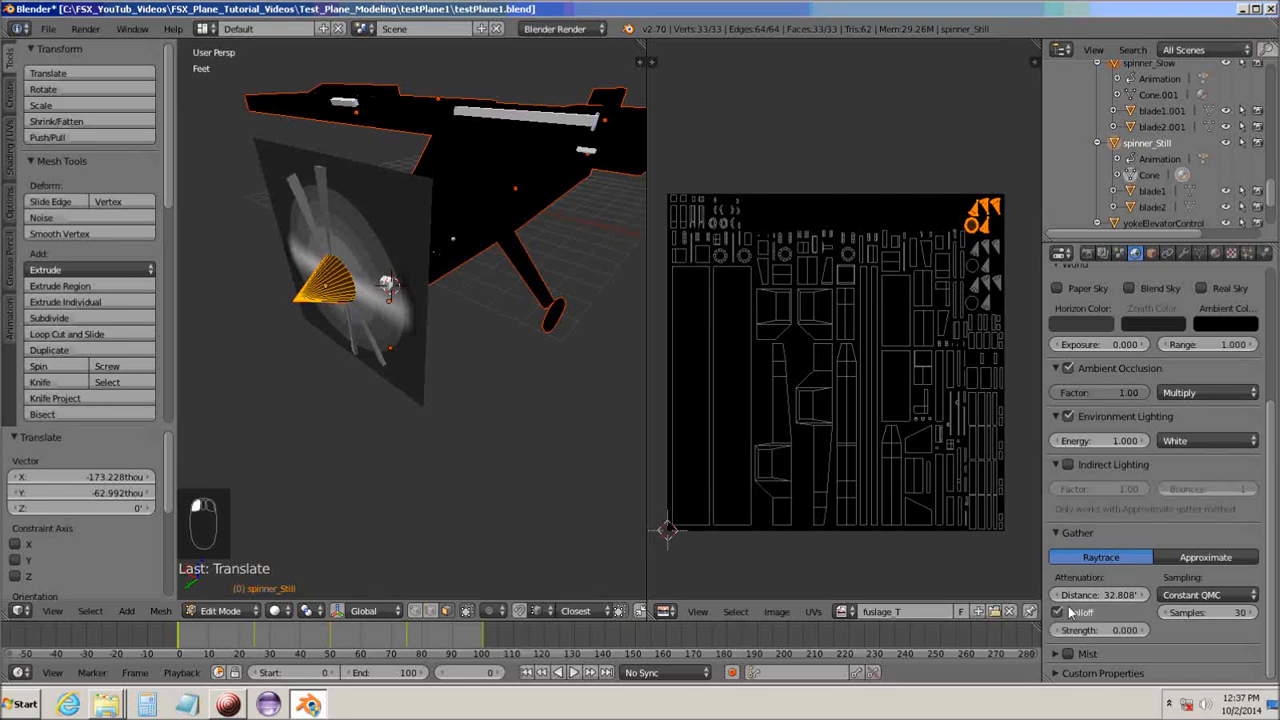
{"action": "left_click", "coordinate": [1118, 594]}
{"action": "type", "text": "6"}
{"action": "key", "text": "Return"}
{"action": "scroll", "coordinate": [1264, 397], "scroll_direction": "up", "scroll_amount": 5}
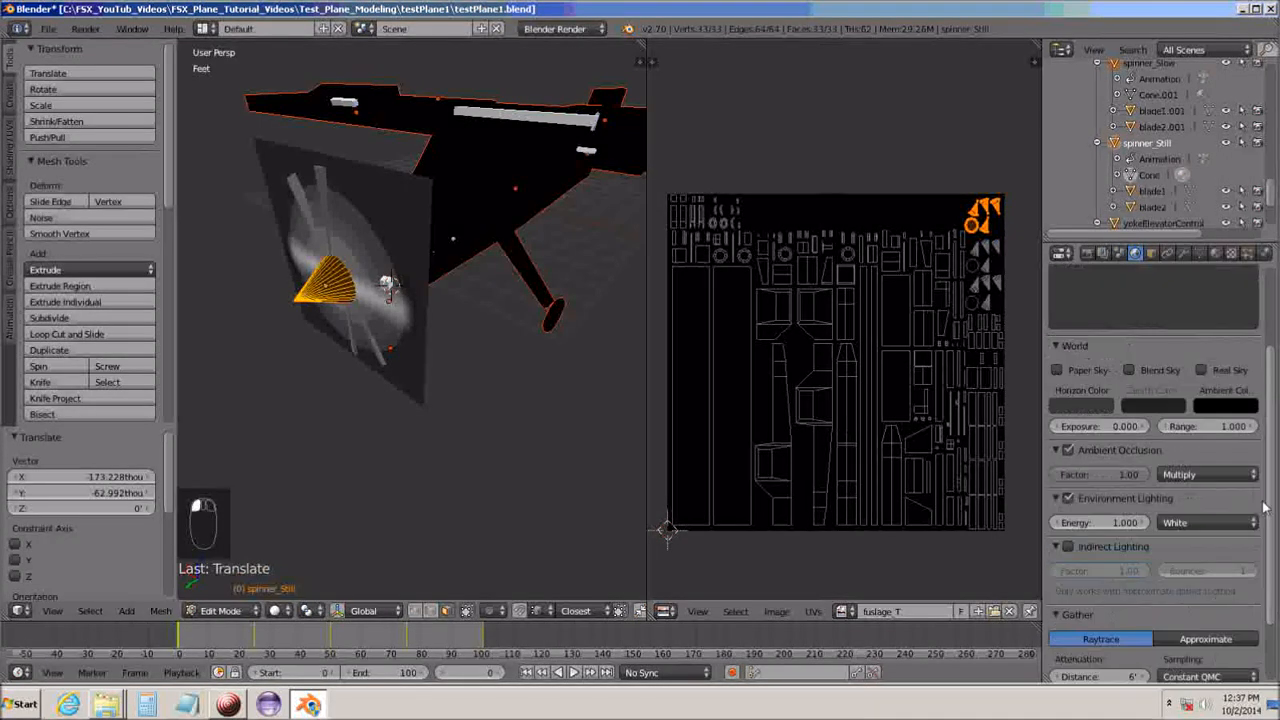
Bake the airplane onto the fuslage_T texture in Full Render mode with an 8 px margin.
{"action": "left_click", "coordinate": [1087, 254]}
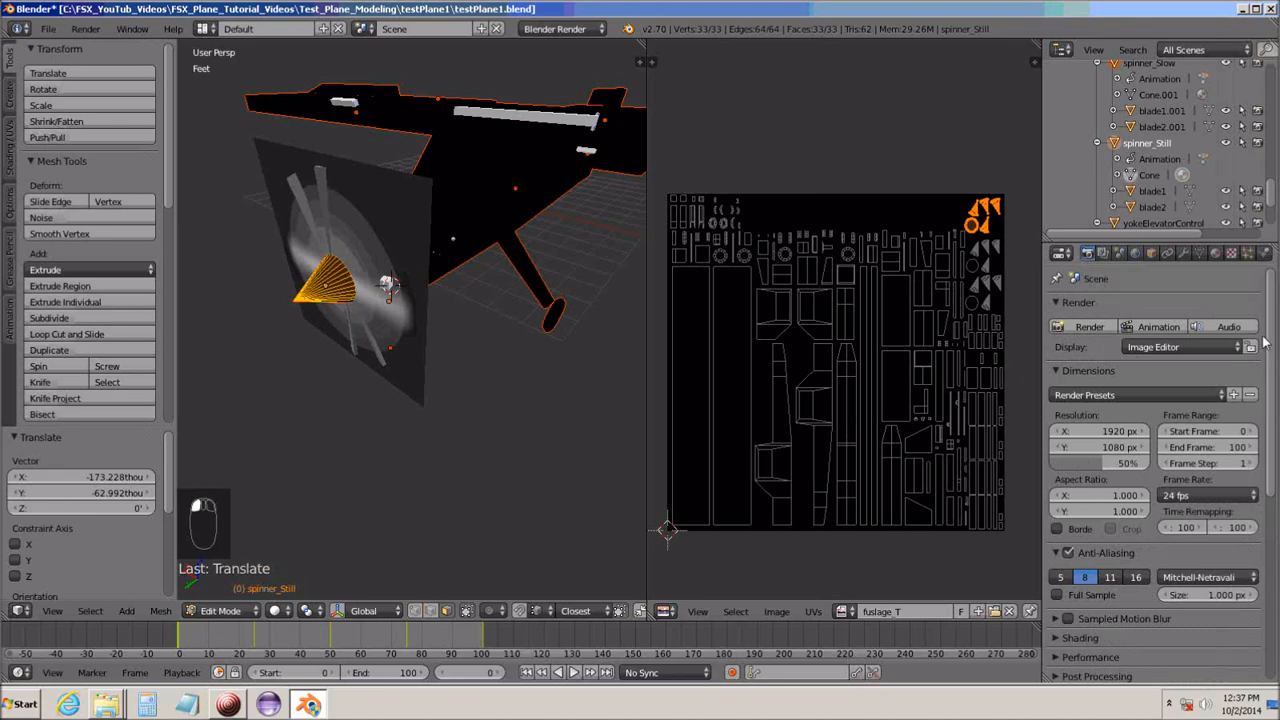
{"action": "left_click_drag", "start_coordinate": [1272, 344], "coordinate": [1276, 570]}
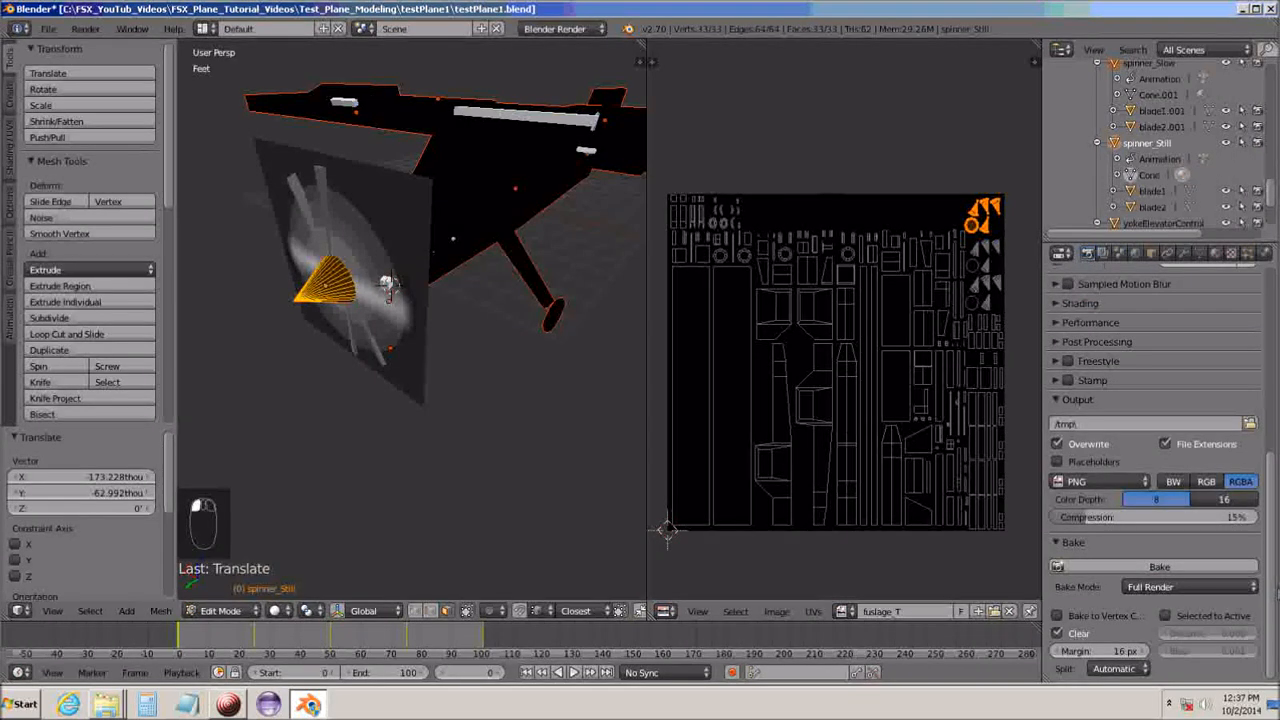
{"action": "left_click", "coordinate": [1070, 543]}
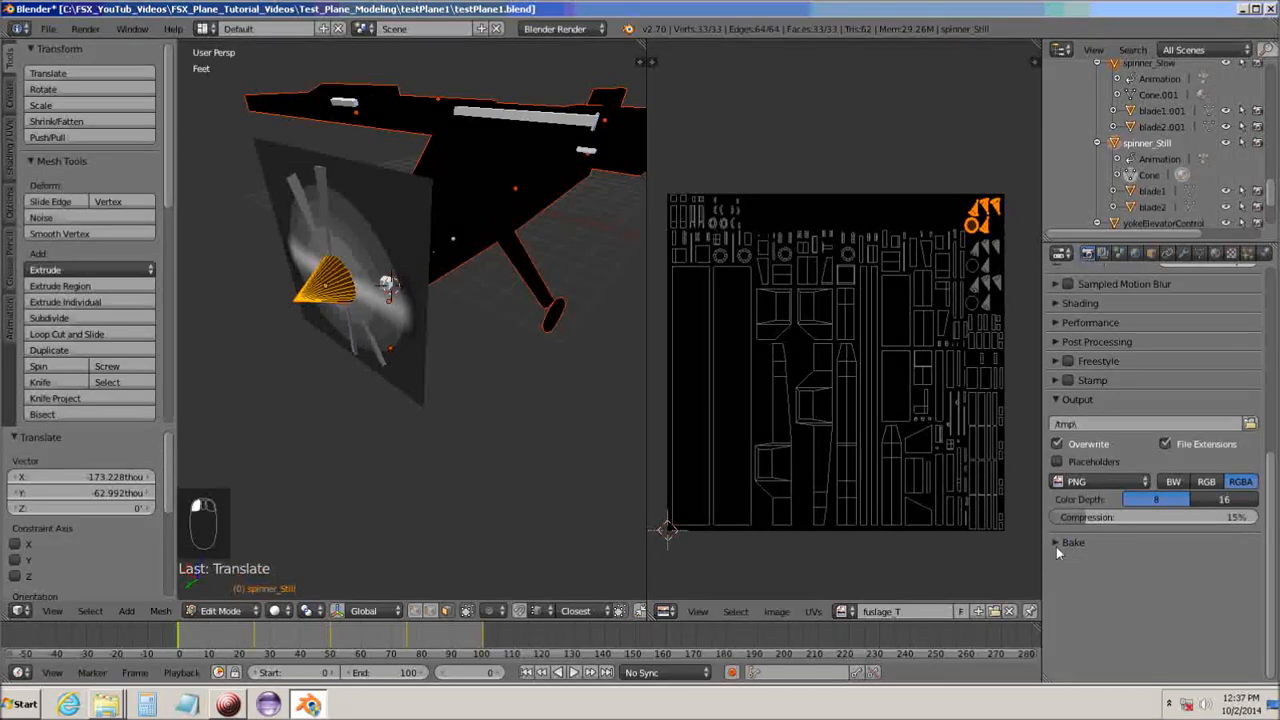
{"action": "left_click", "coordinate": [1054, 541]}
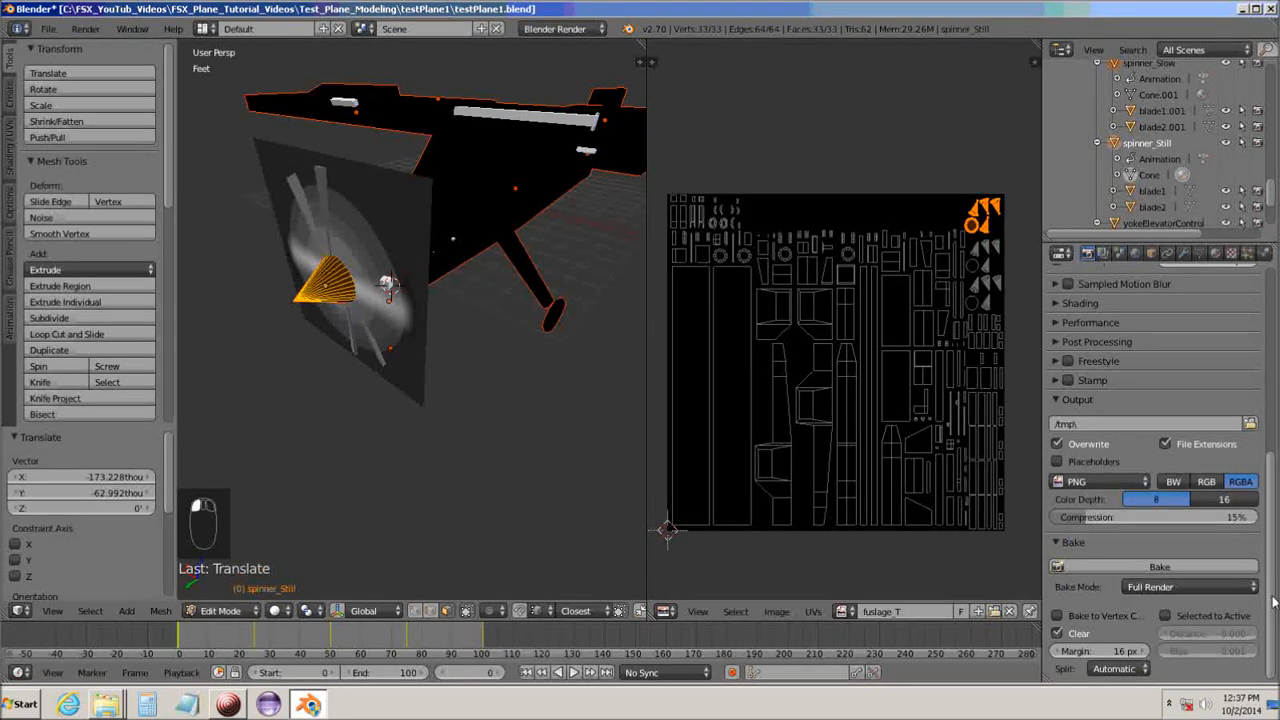
{"action": "left_click", "coordinate": [1175, 586]}
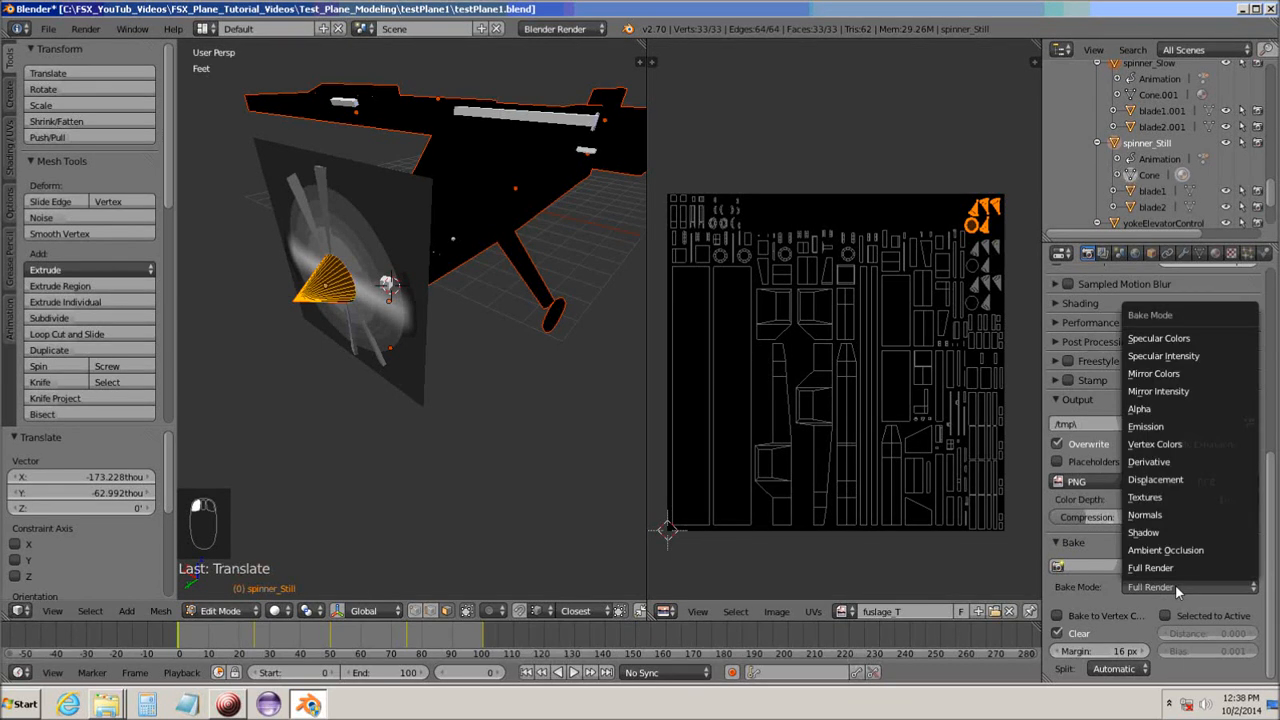
{"action": "left_click", "coordinate": [1181, 572]}
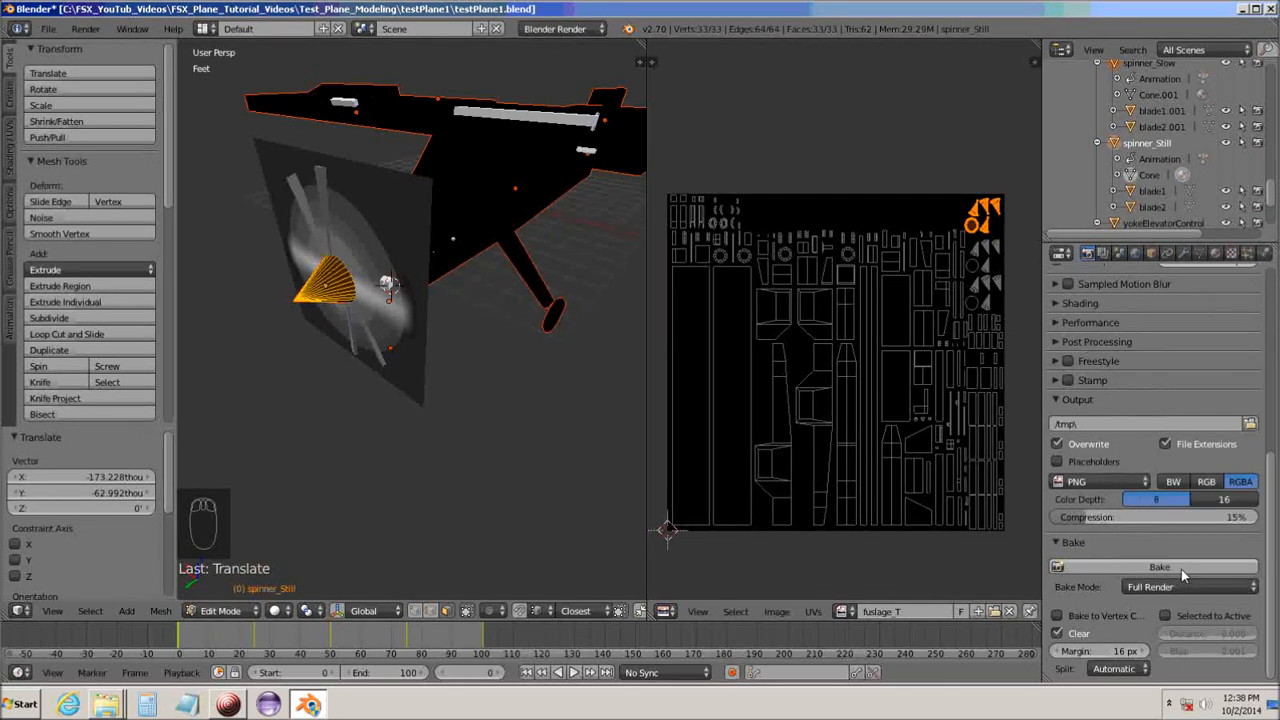
{"action": "left_click", "coordinate": [1122, 650]}
{"action": "type", "text": "8"}
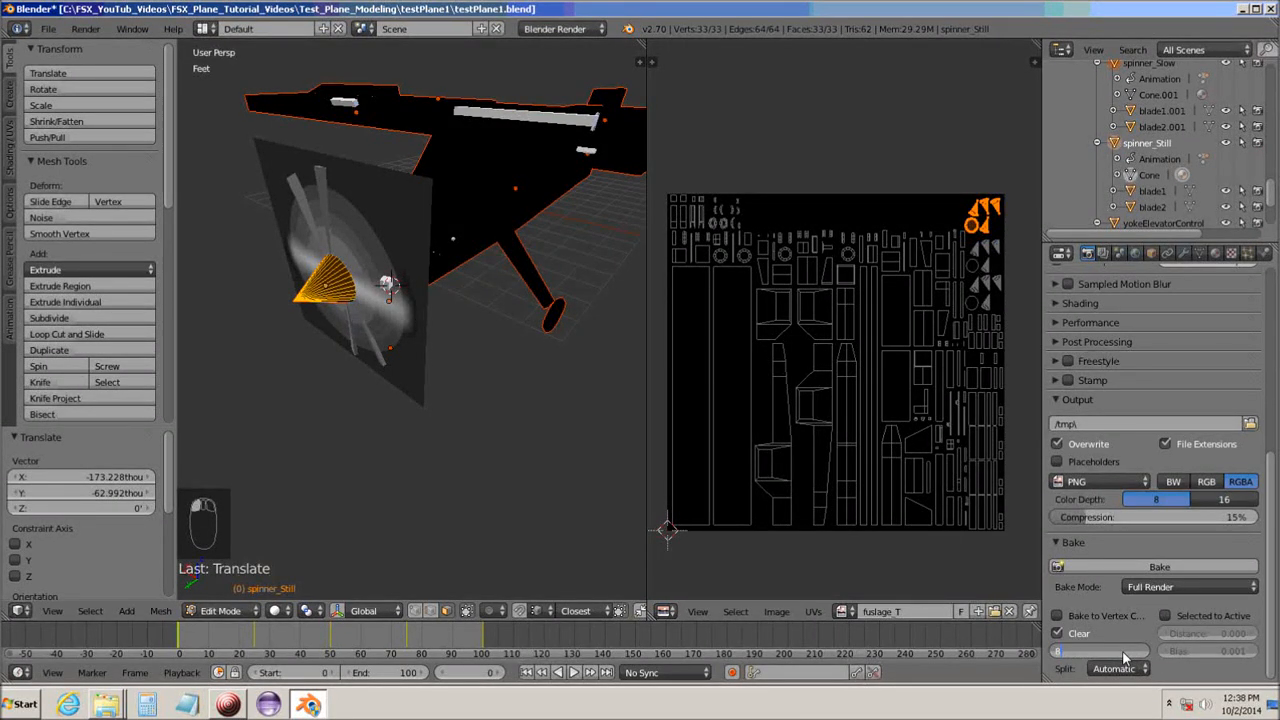
{"action": "key", "text": "Return"}
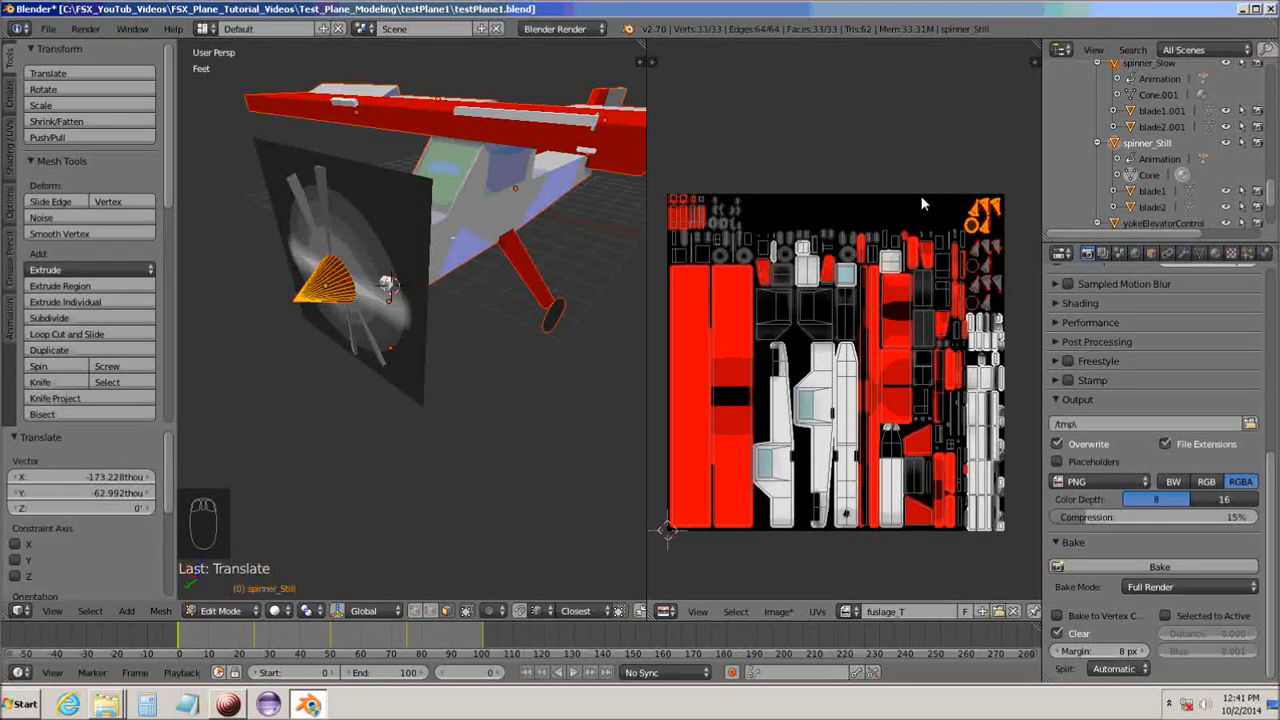
Leave spinner_Still's Edit Mode with everything deselected, and expand the 3D view over the UV editor area.
{"action": "left_click", "coordinate": [1215, 253]}
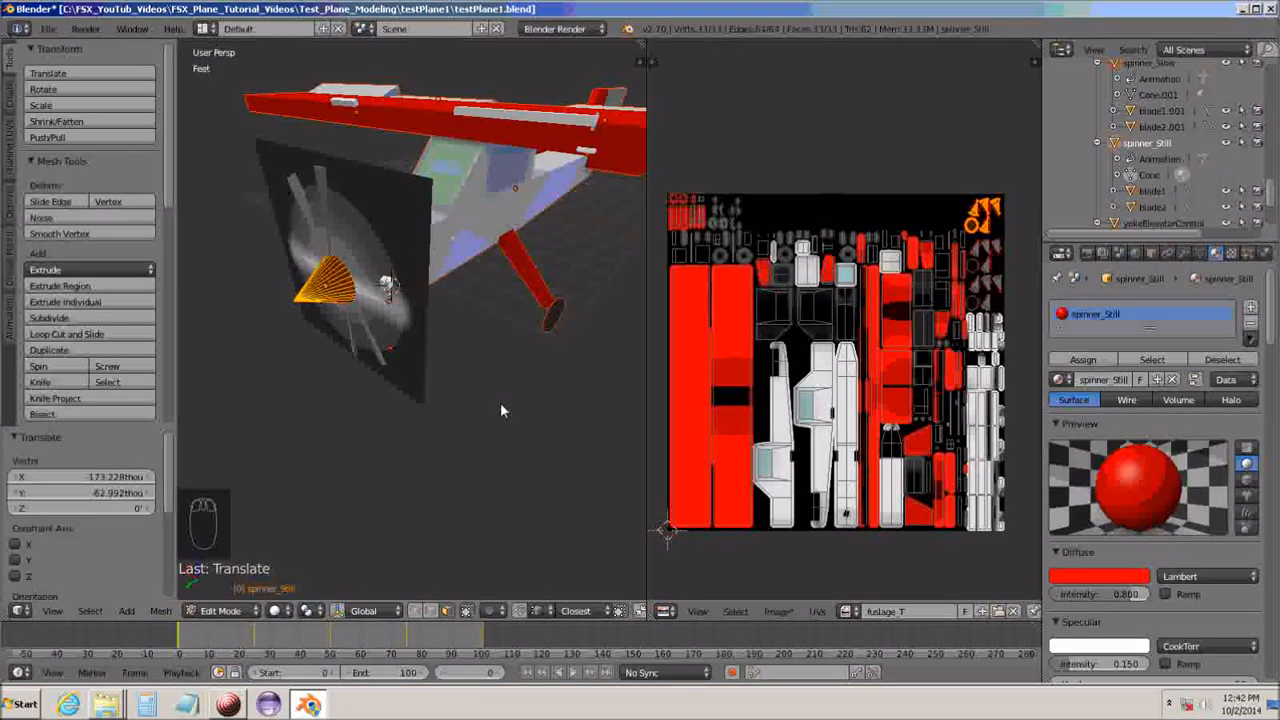
{"action": "key", "text": "a"}
{"action": "key", "text": "Tab"}
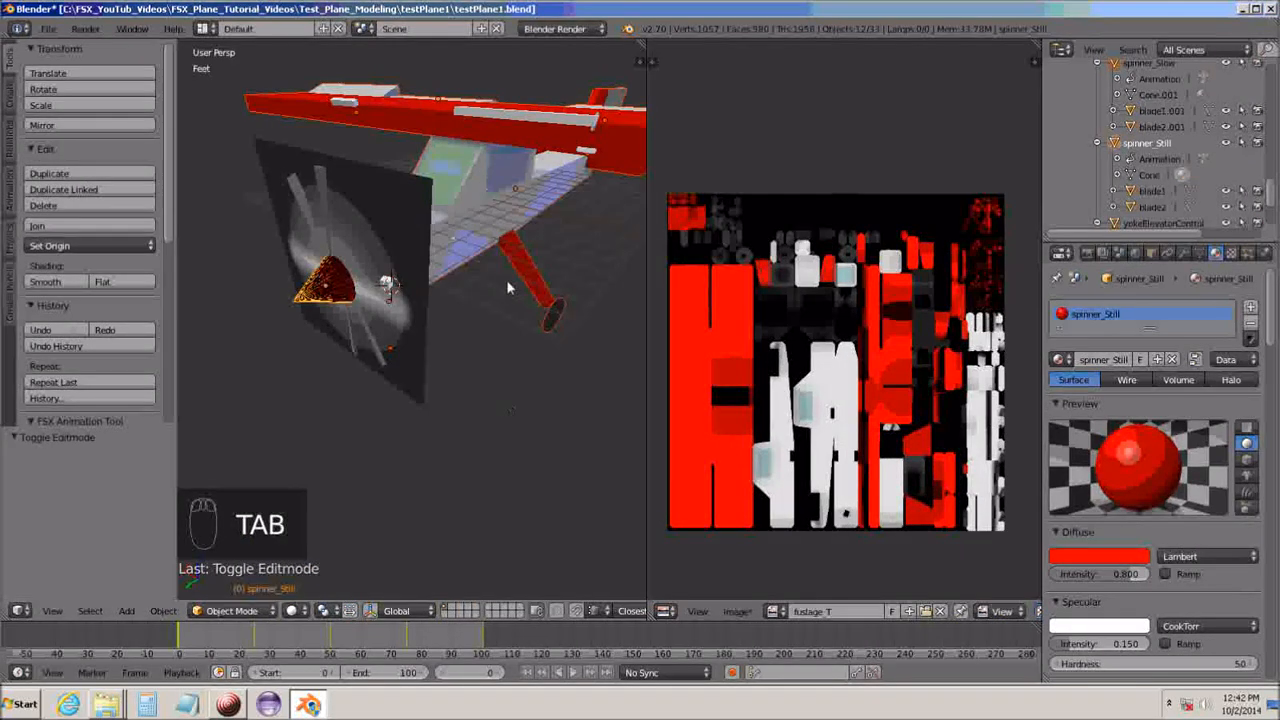
{"action": "key", "text": "a"}
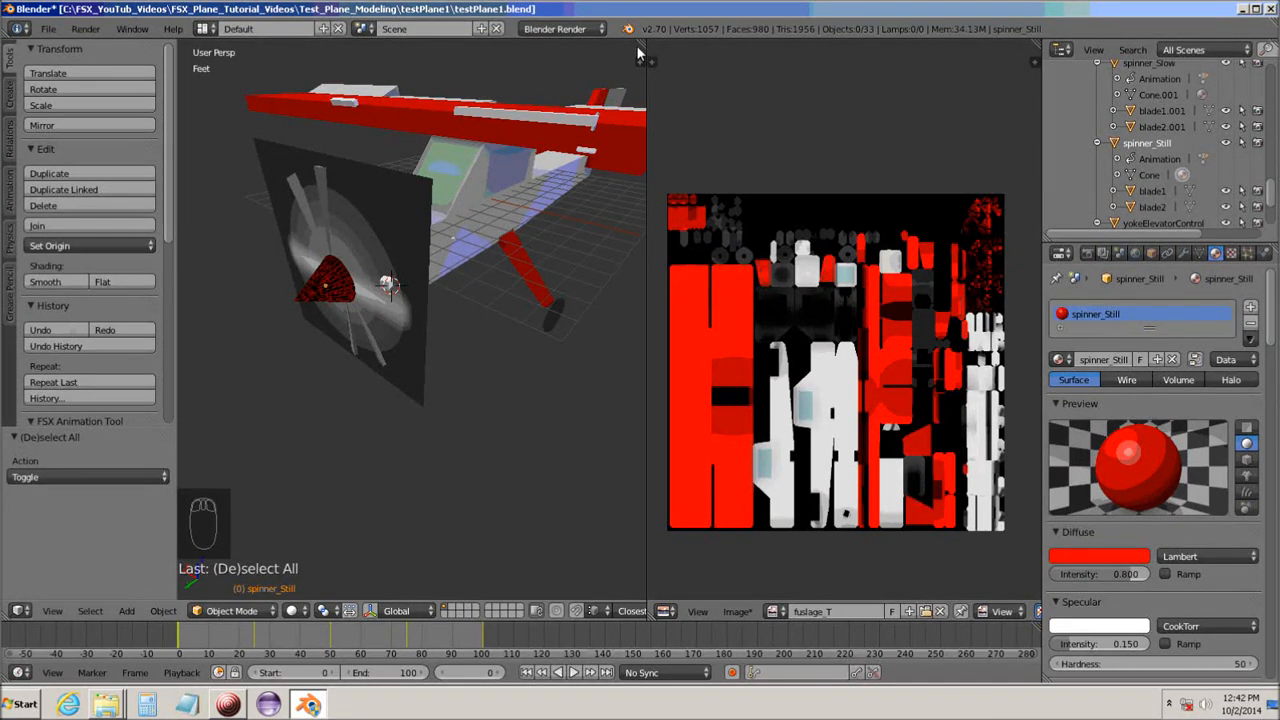
{"action": "left_click_drag", "start_coordinate": [644, 41], "coordinate": [840, 116]}
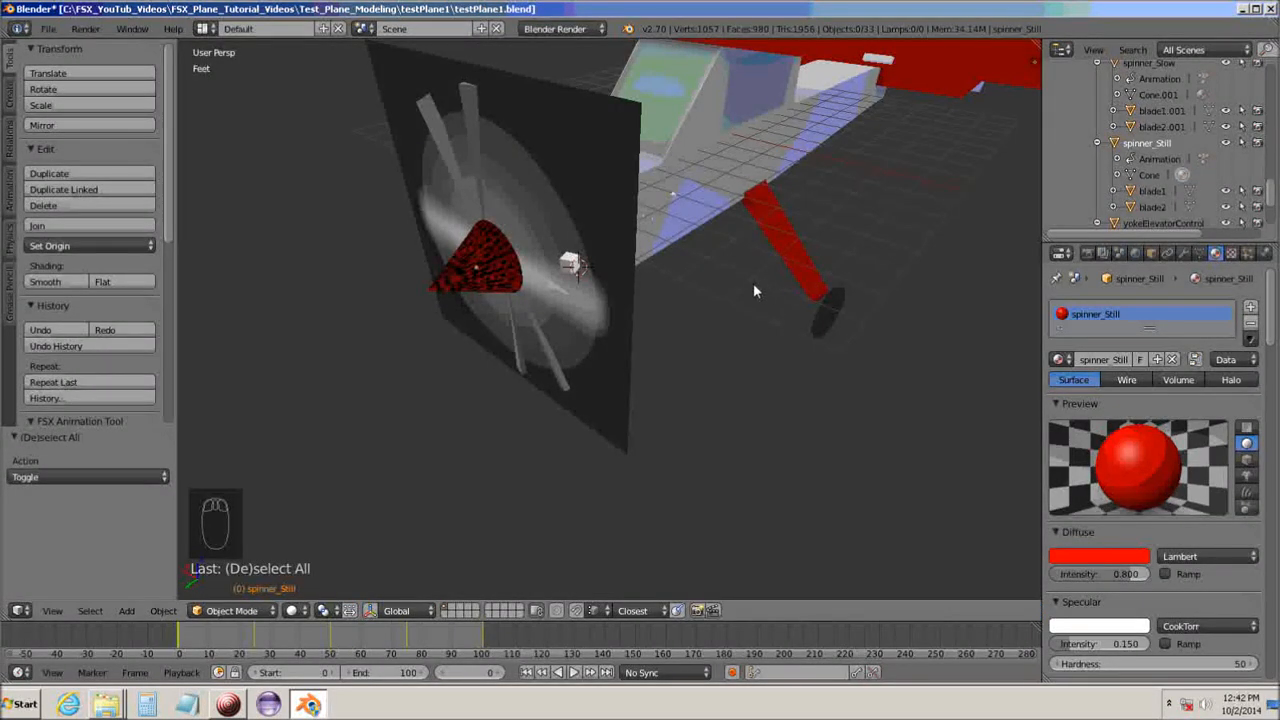
Examine the baked texture on the airplane from several angles, including a close-up of the spinner cone.
{"action": "middle_click_drag", "start_coordinate": [745, 262], "coordinate": [722, 308]}
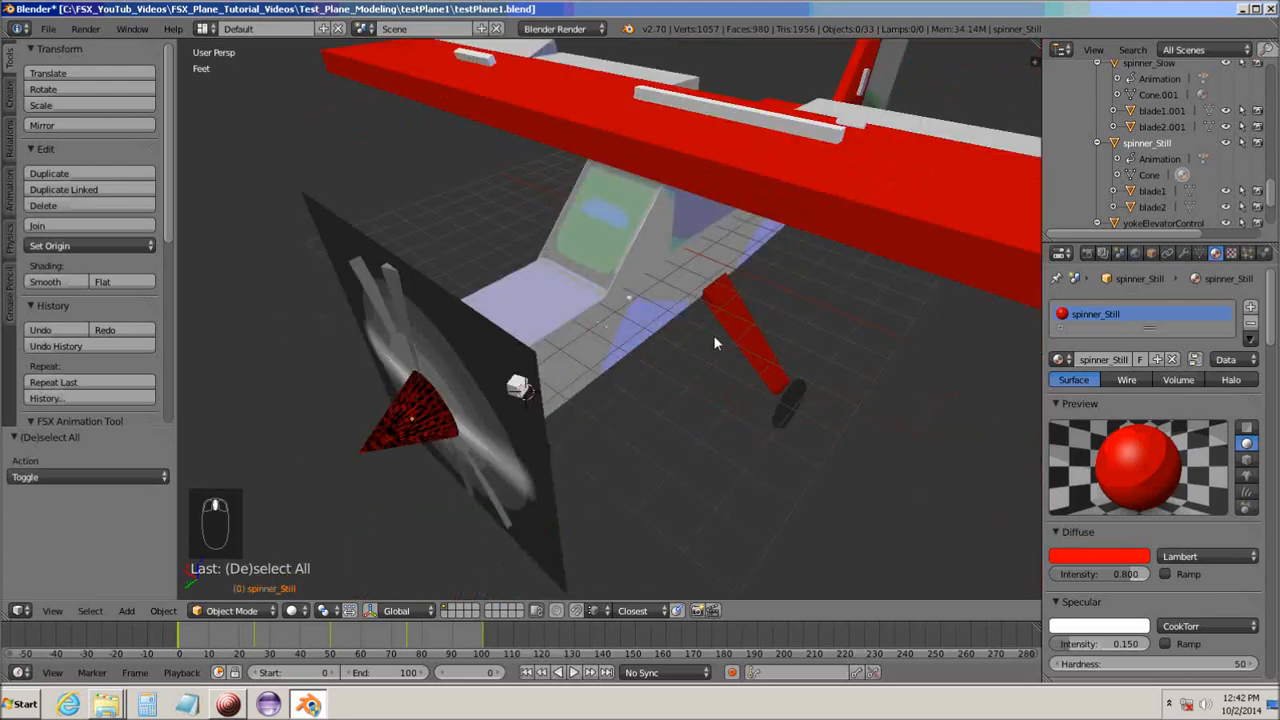
{"action": "scroll", "coordinate": [714, 337], "scroll_direction": "down", "scroll_amount": 3}
{"action": "scroll", "coordinate": [714, 337], "scroll_direction": "up", "scroll_amount": 3}
{"action": "scroll", "coordinate": [714, 337], "scroll_direction": "down", "scroll_amount": 2}
{"action": "middle_click_drag", "start_coordinate": [731, 358], "coordinate": [629, 332]}
{"action": "scroll", "coordinate": [639, 331], "scroll_direction": "up", "scroll_amount": 5}
{"action": "scroll", "coordinate": [639, 332], "scroll_direction": "down", "scroll_amount": 2}
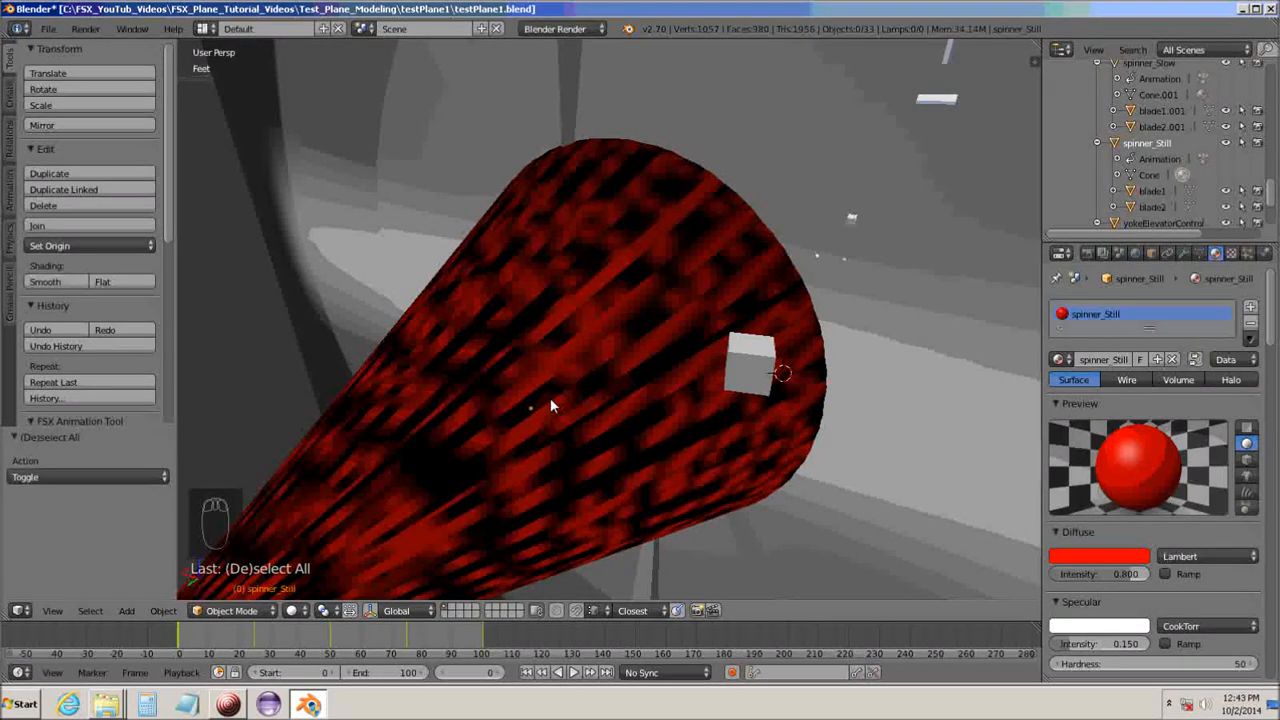
{"action": "scroll", "coordinate": [550, 398], "scroll_direction": "down", "scroll_amount": 5}
{"action": "middle_click_drag", "start_coordinate": [669, 378], "coordinate": [646, 384]}
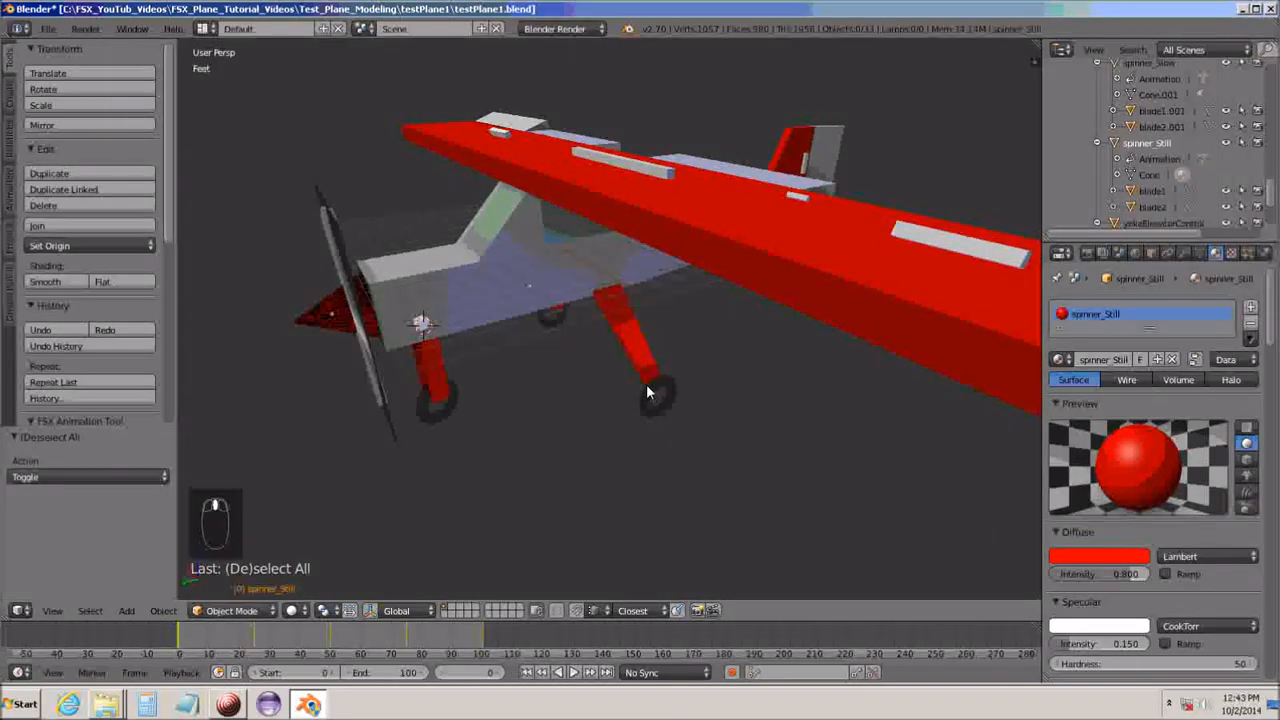
Save the testPlane1.blend file and minimize the Blender window.
{"action": "left_click", "coordinate": [48, 29]}
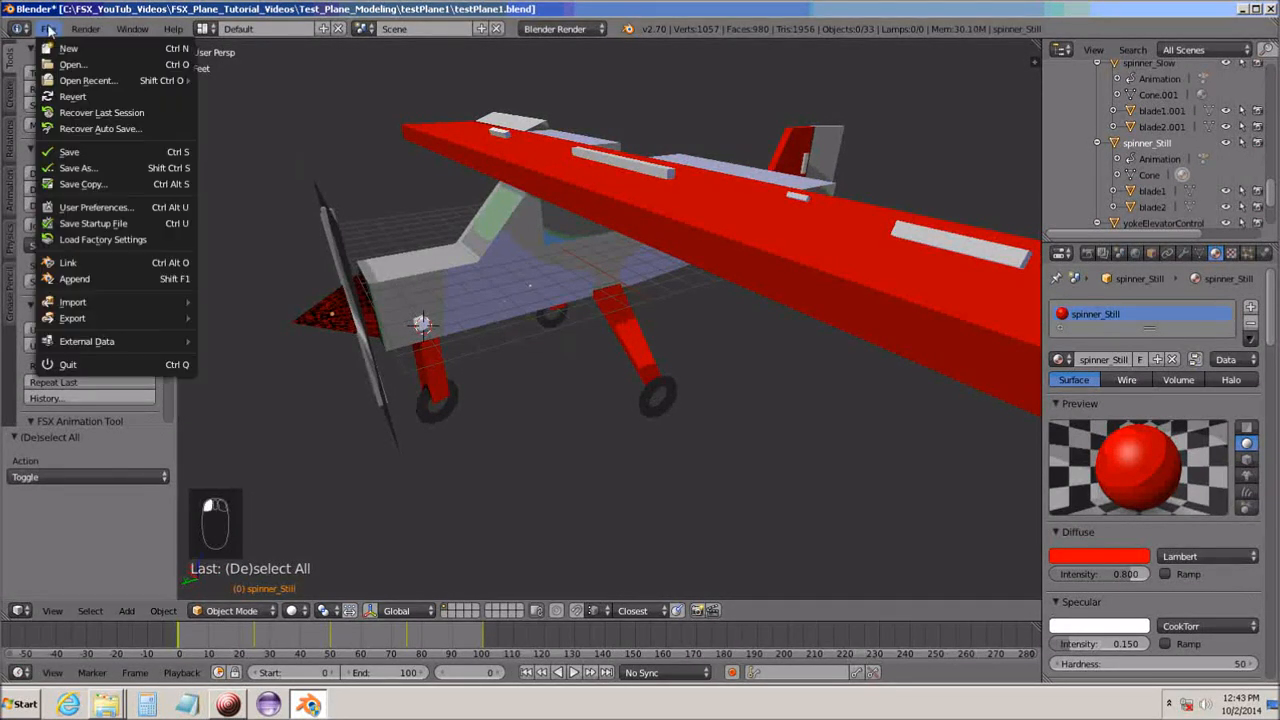
{"action": "left_click", "coordinate": [66, 152]}
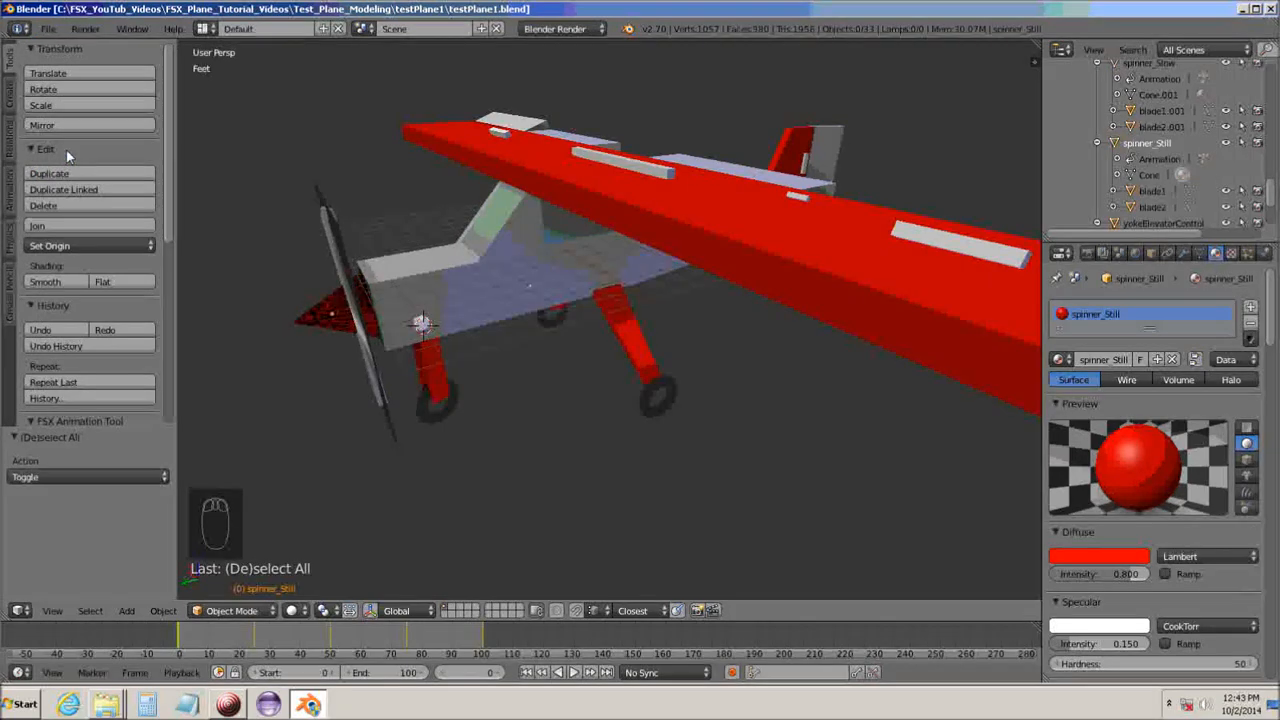
{"action": "left_click", "coordinate": [1242, 10]}
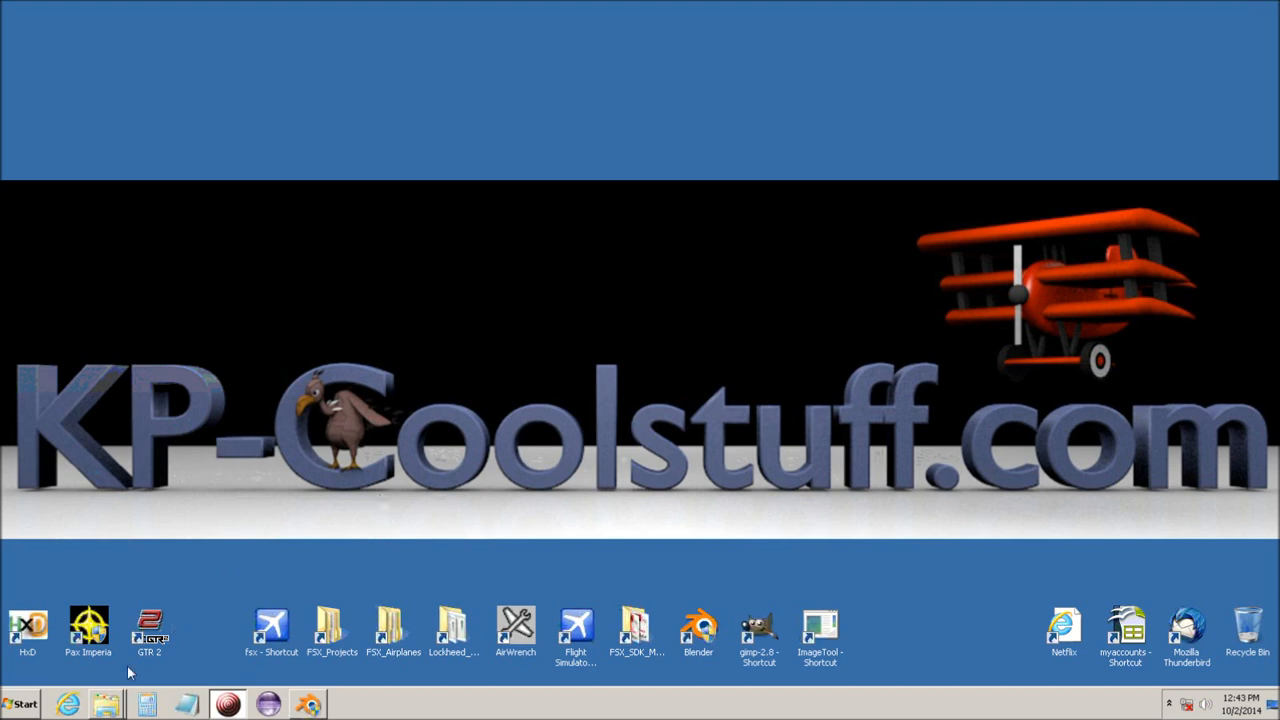
Switch to the file explorer's testPlane1 folder and copy the testPlane1 Blender file into its Backup_Files folder.
{"action": "left_click", "coordinate": [70, 650]}
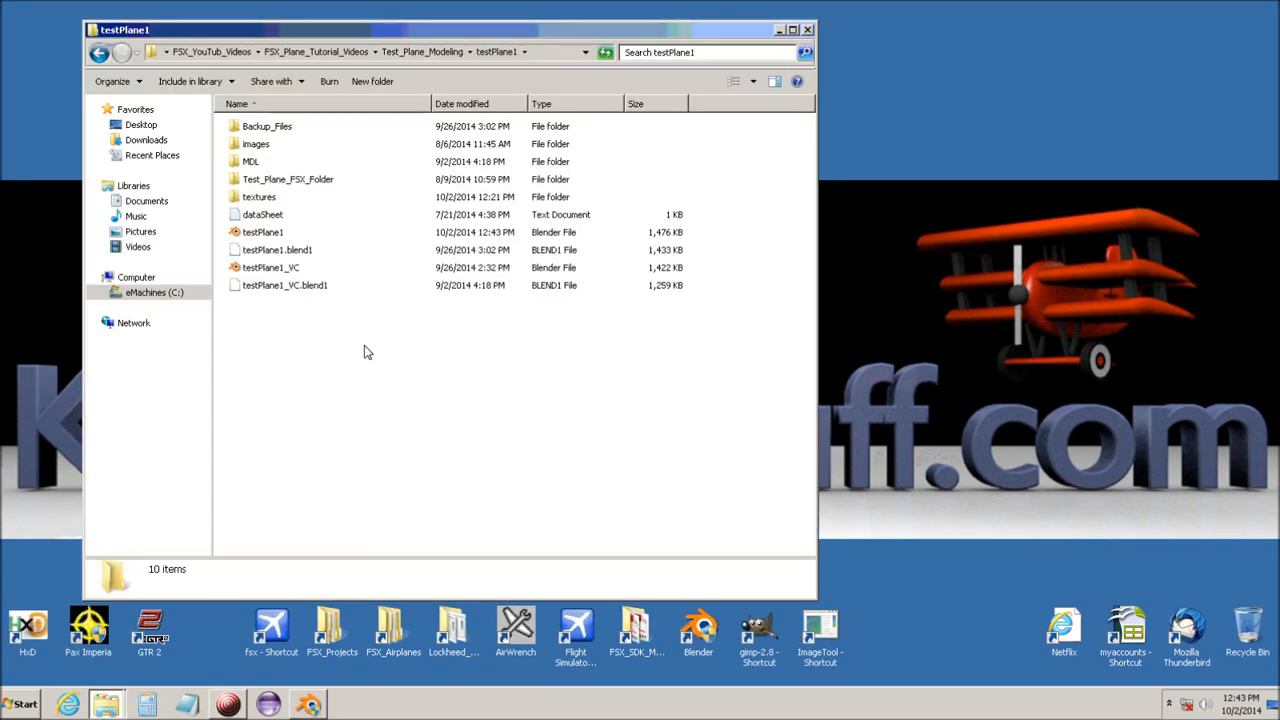
{"action": "left_click", "coordinate": [240, 234]}
{"action": "right_click", "coordinate": [240, 234]}
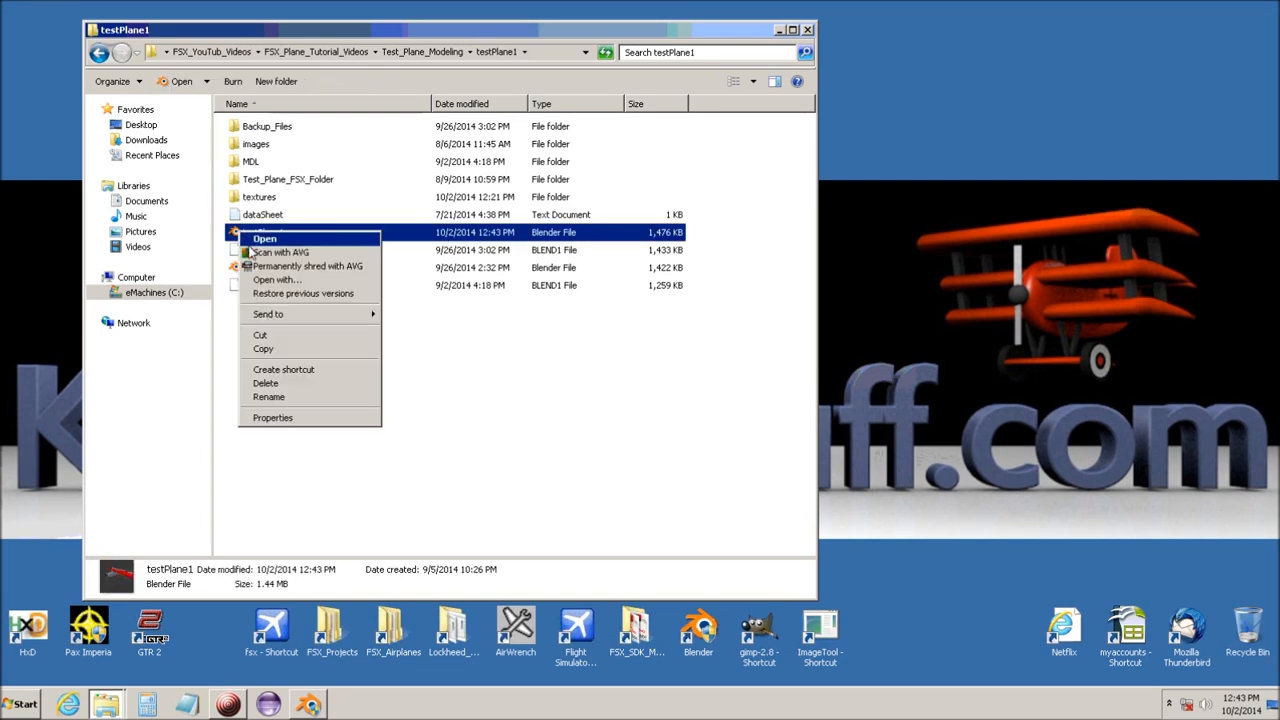
{"action": "left_click", "coordinate": [271, 347]}
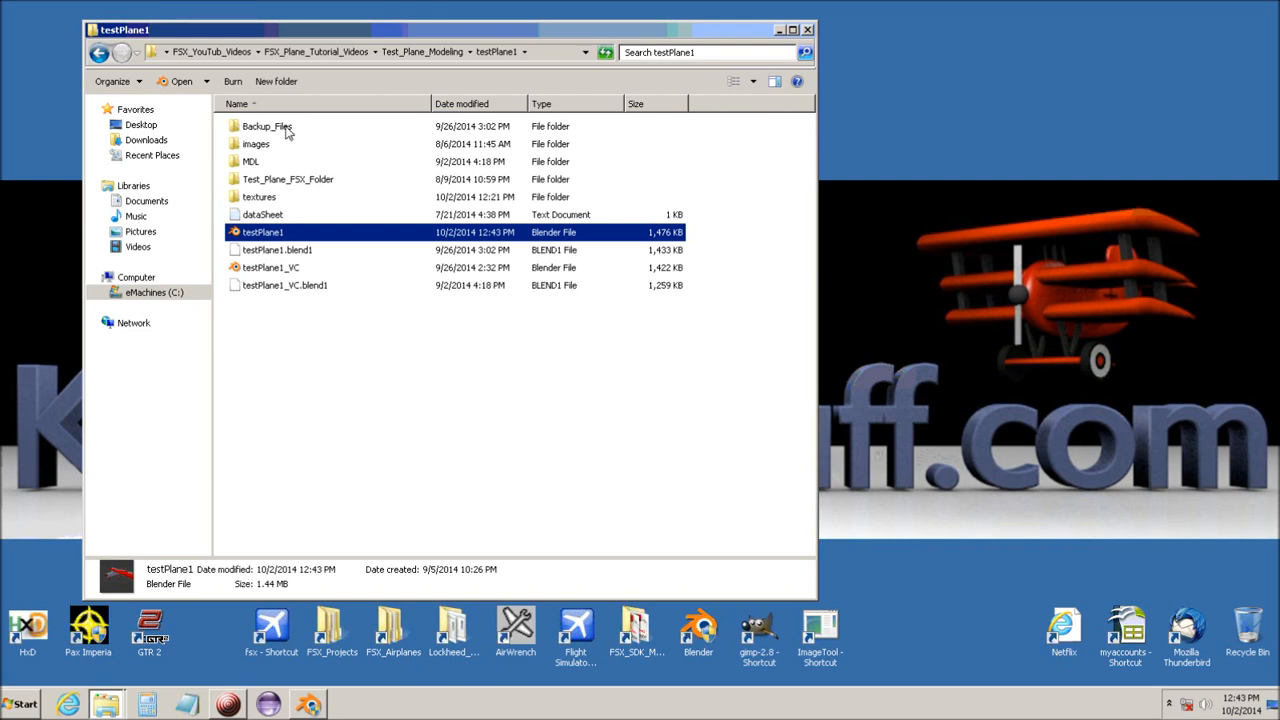
{"action": "left_click", "coordinate": [236, 131]}
{"action": "double_click", "coordinate": [234, 131]}
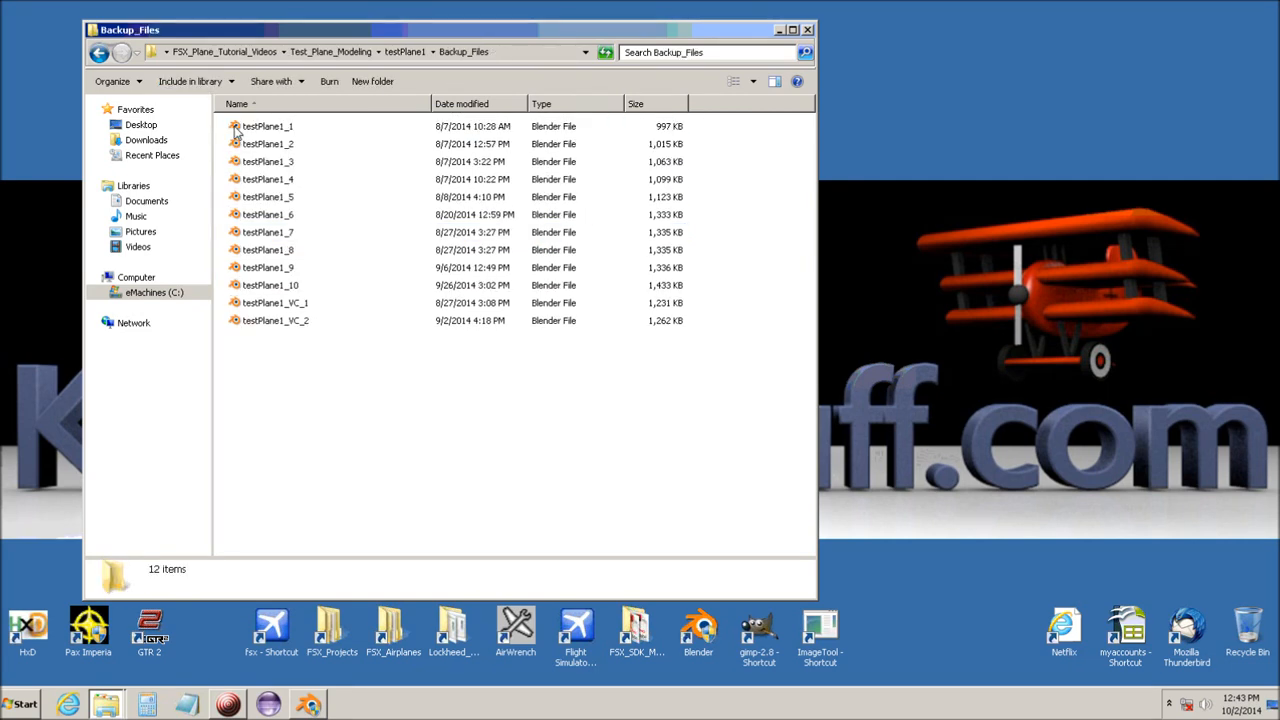
{"action": "right_click", "coordinate": [391, 393]}
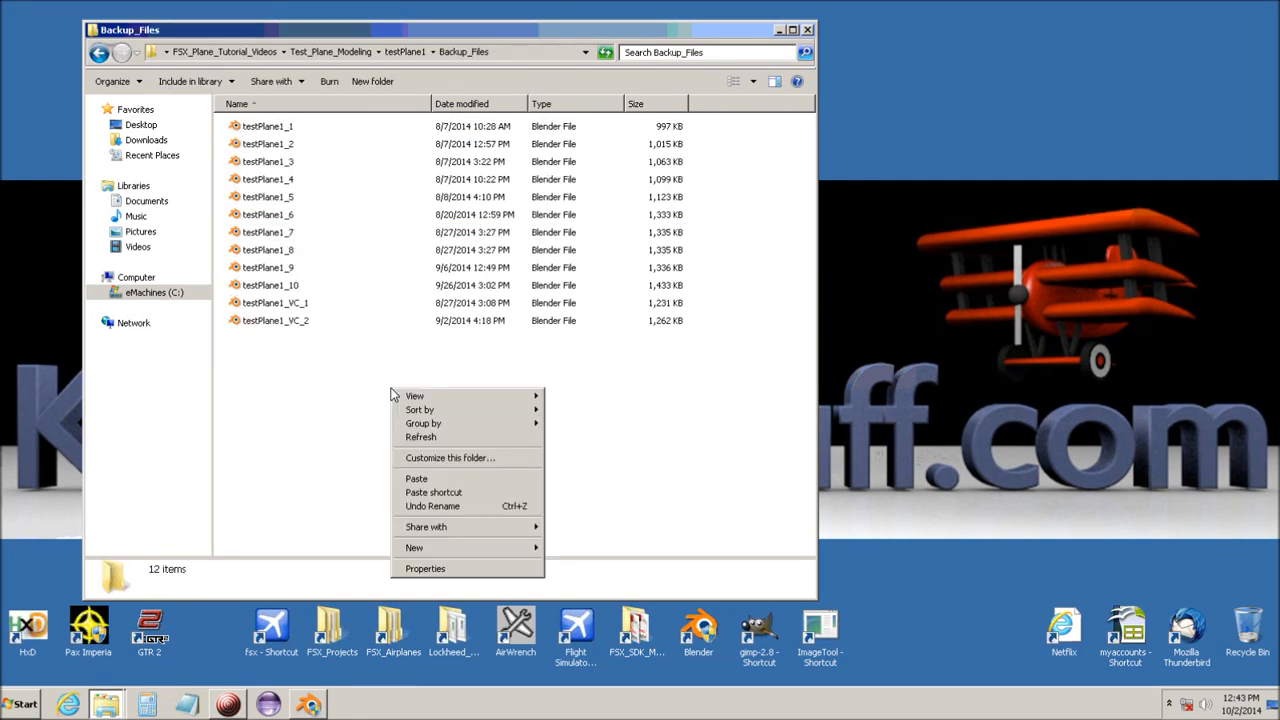
{"action": "left_click", "coordinate": [418, 480]}
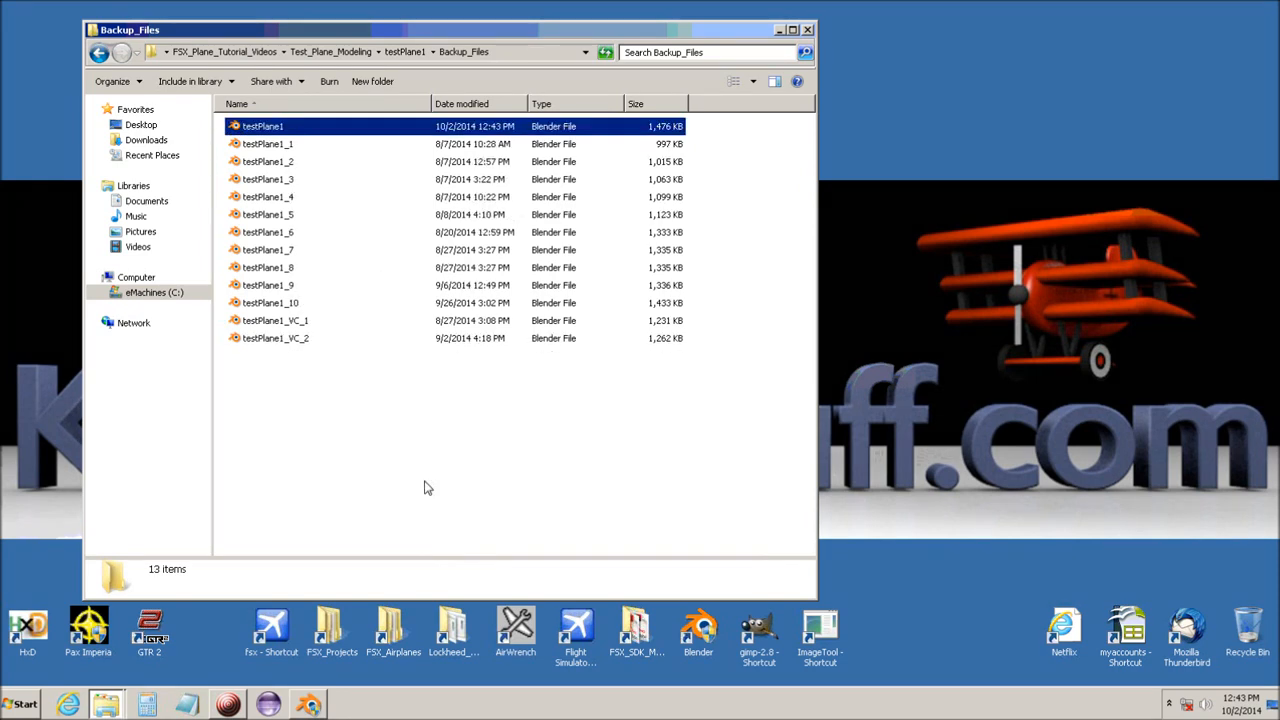
Rename the new testPlane1 copy in Backup_Files as testPlane1_11 and minimize the folder window.
{"action": "left_click", "coordinate": [285, 128]}
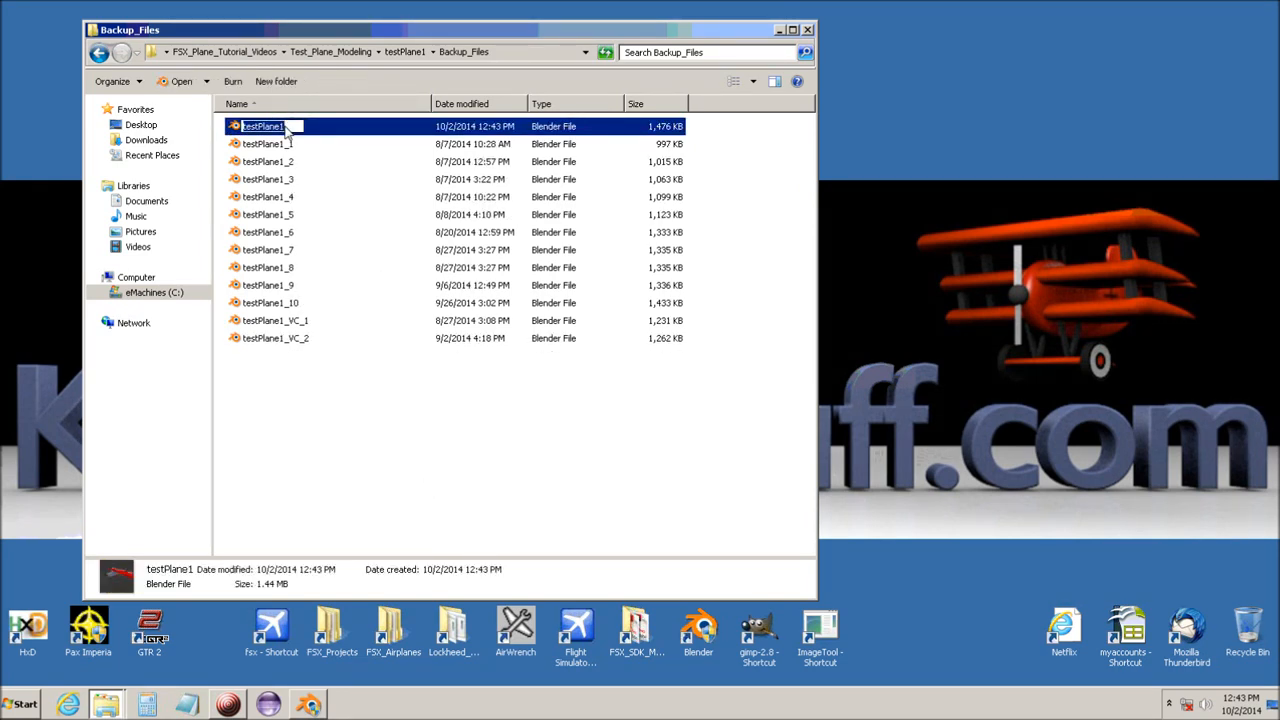
{"action": "left_click", "coordinate": [286, 127]}
{"action": "type", "text": "_"}
{"action": "type", "text": "11"}
{"action": "key", "text": "Return"}
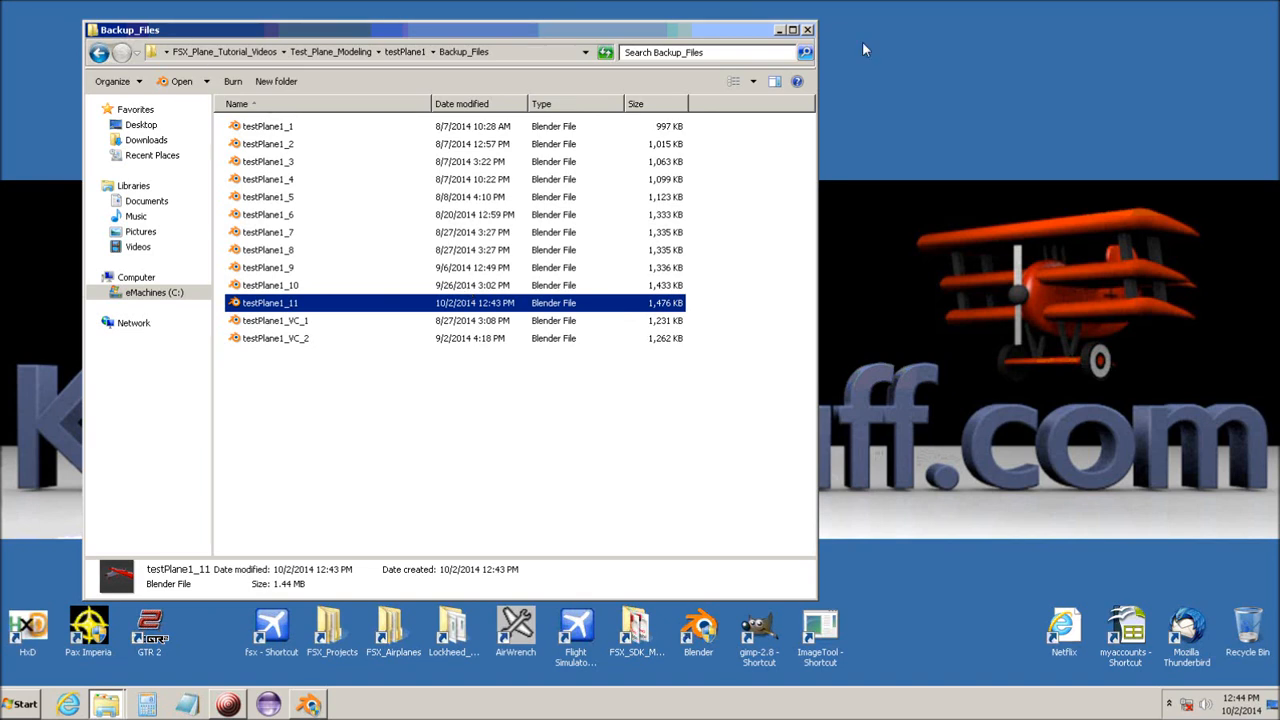
{"action": "left_click", "coordinate": [779, 30]}
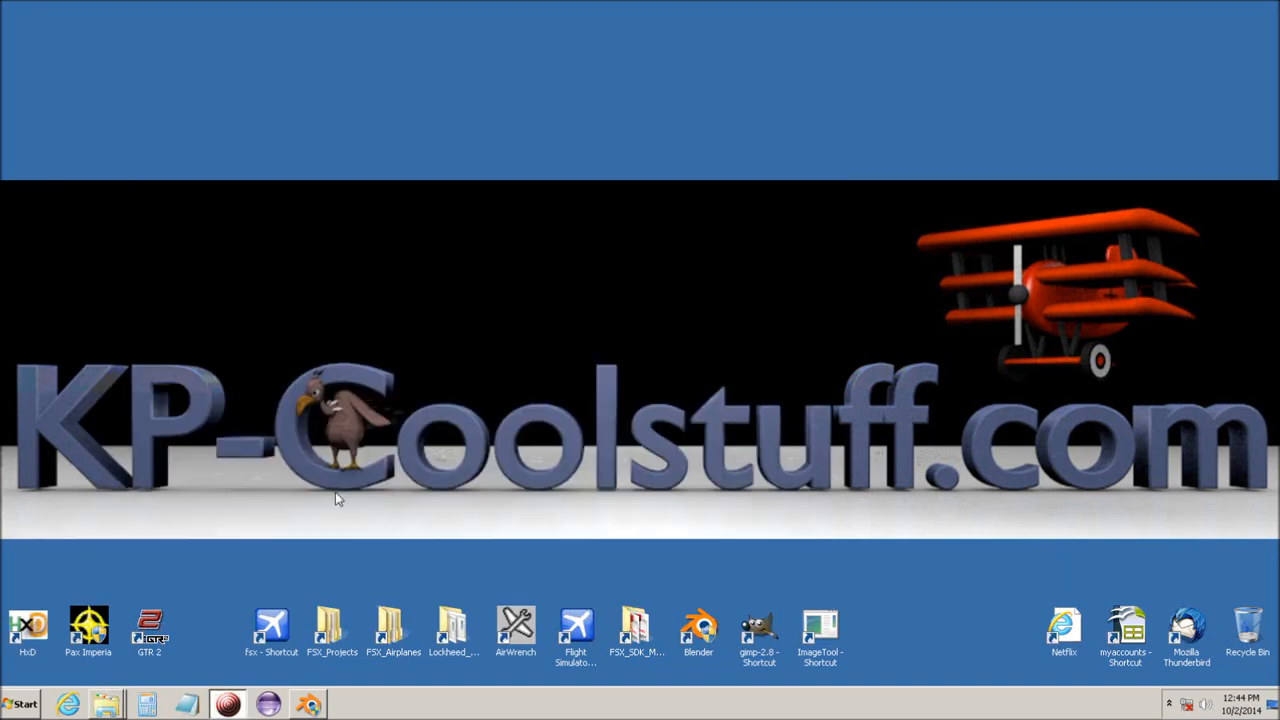
Switch to Blender and remove every material slot of the airplane body except bodyColor, from Glass through instrumentPanelColor.
{"action": "left_click", "coordinate": [310, 706]}
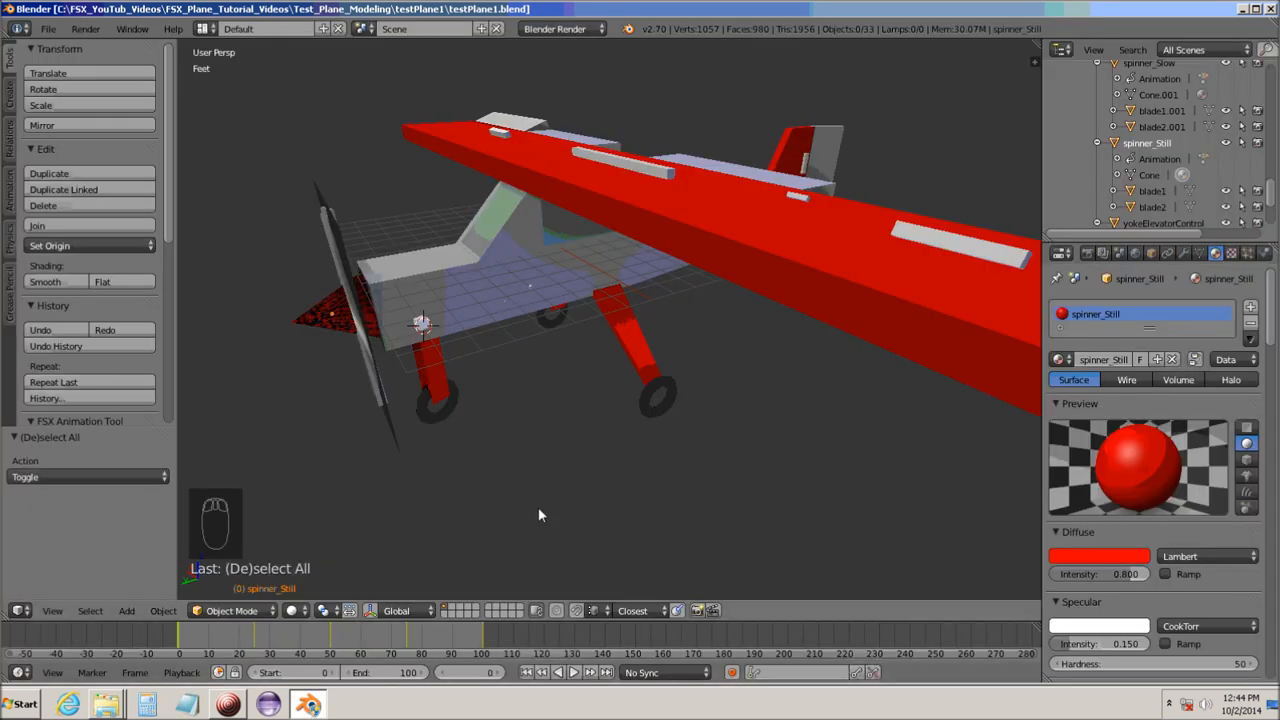
{"action": "mouse_move", "coordinate": [538, 507]}
{"action": "middle_mouse_down"}
{"action": "mouse_move", "coordinate": [565, 502]}
{"action": "mouse_move", "coordinate": [517, 509]}
{"action": "middle_mouse_up"}
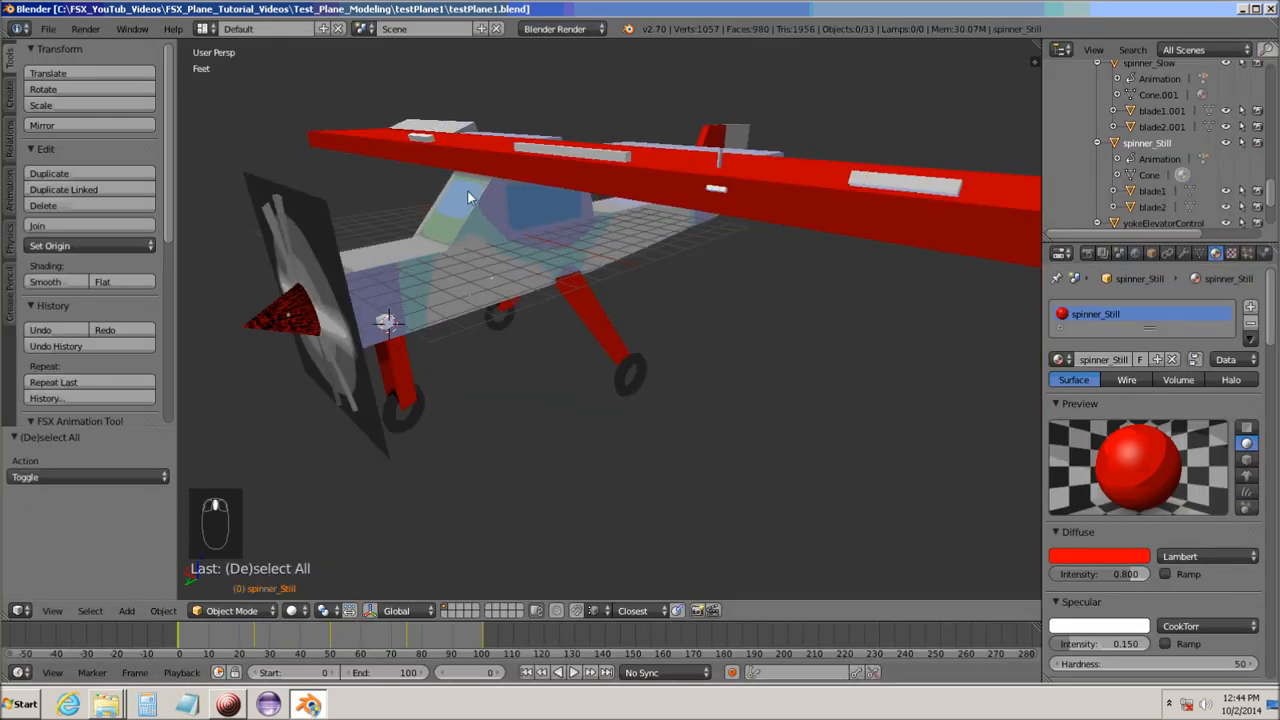
{"action": "right_click", "coordinate": [481, 216]}
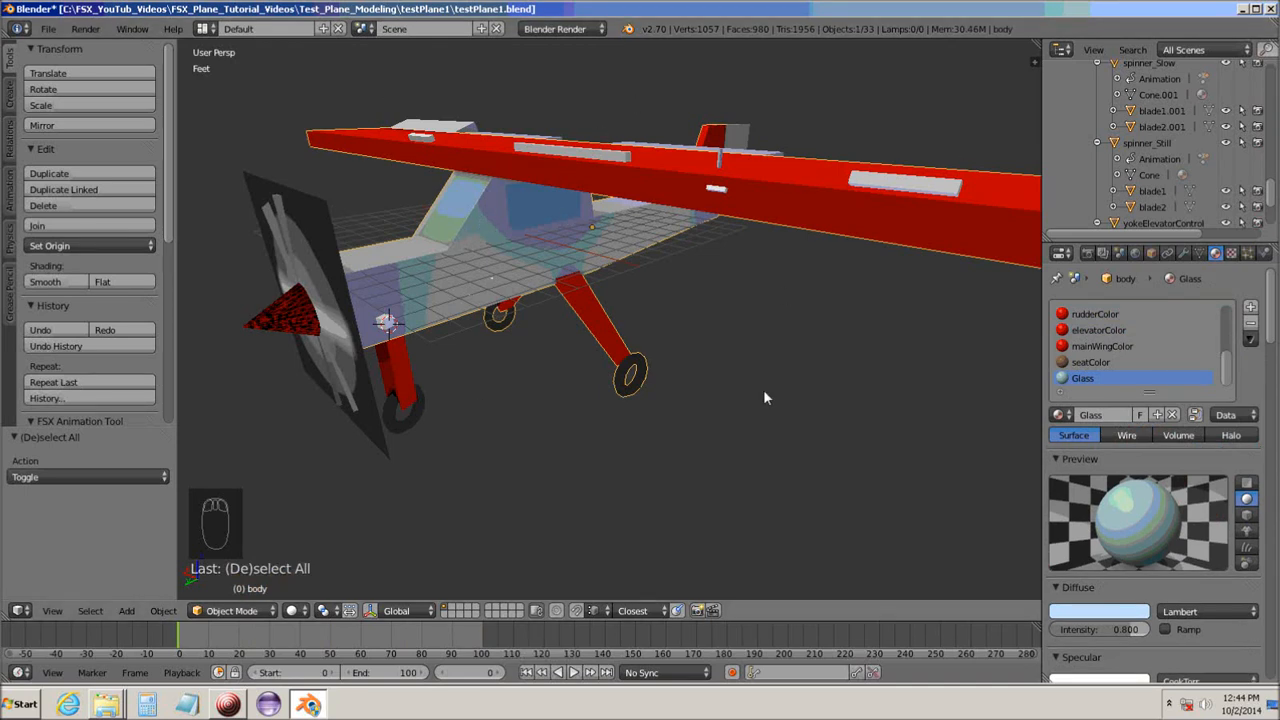
{"action": "middle_click_drag", "start_coordinate": [843, 366], "coordinate": [820, 376]}
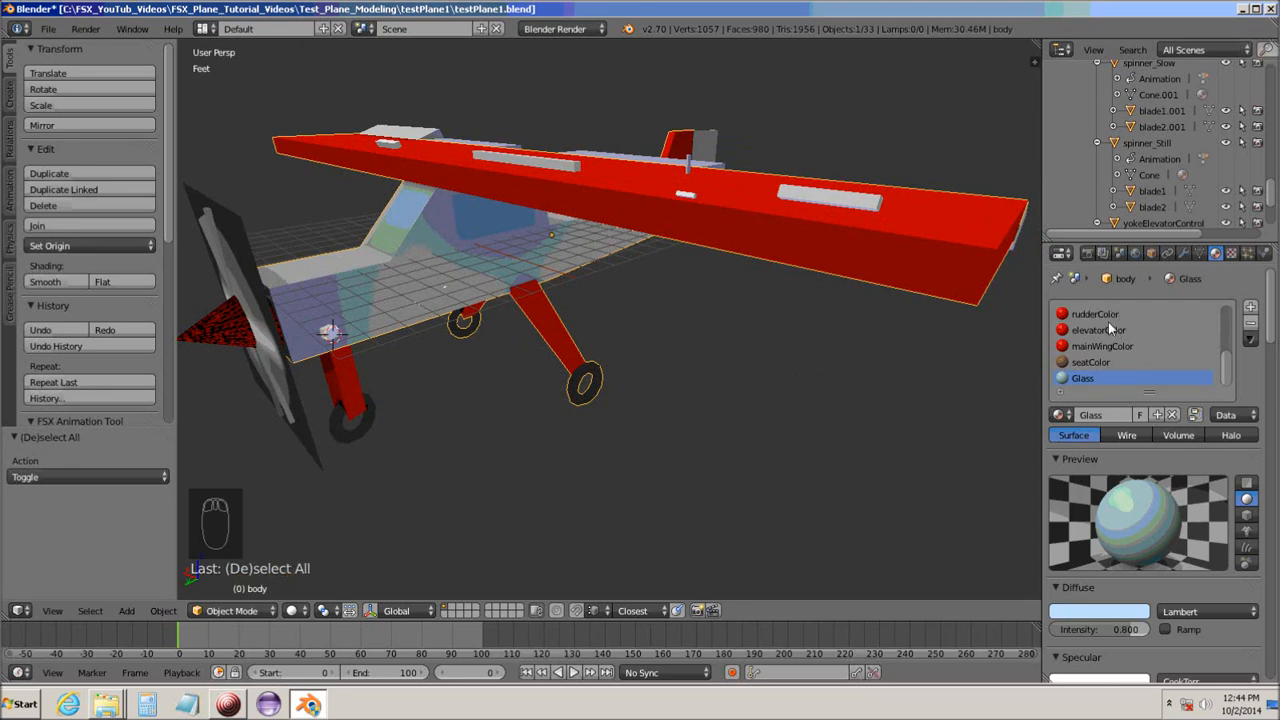
{"action": "left_click", "coordinate": [1084, 381]}
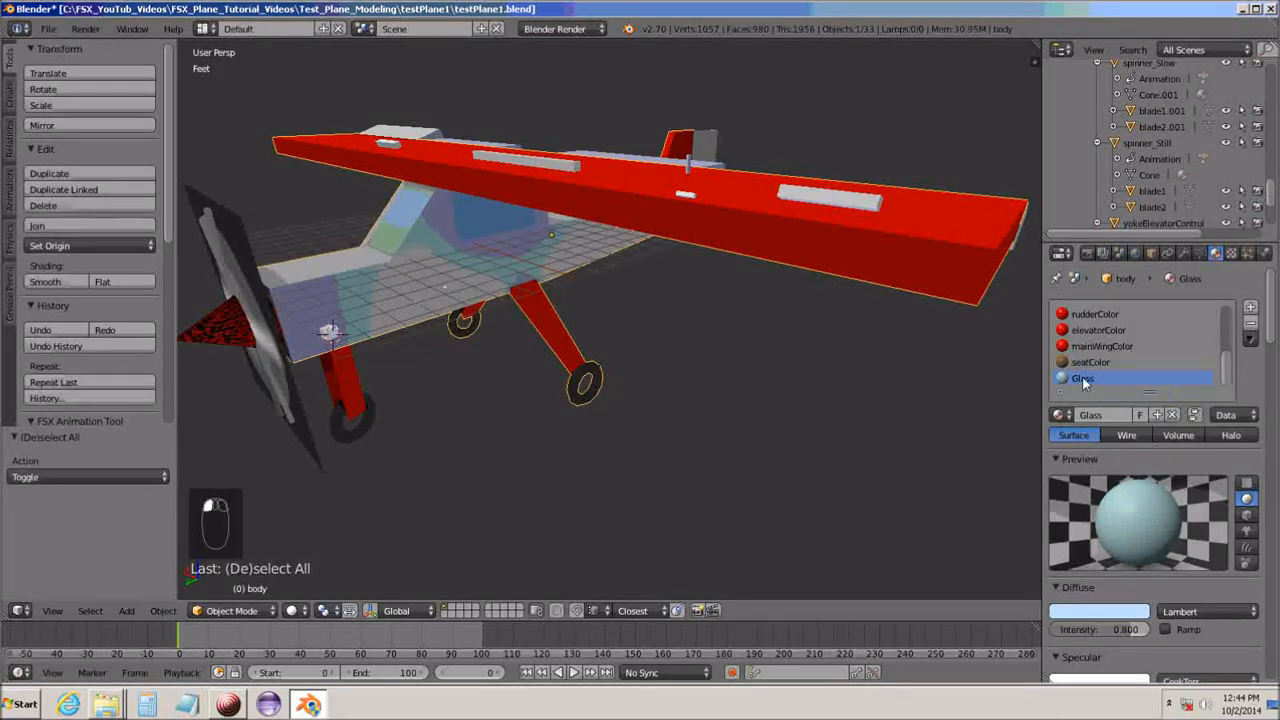
{"action": "left_click", "coordinate": [1251, 327]}
{"action": "left_click", "coordinate": [1251, 327]}
{"action": "left_click", "coordinate": [1251, 327]}
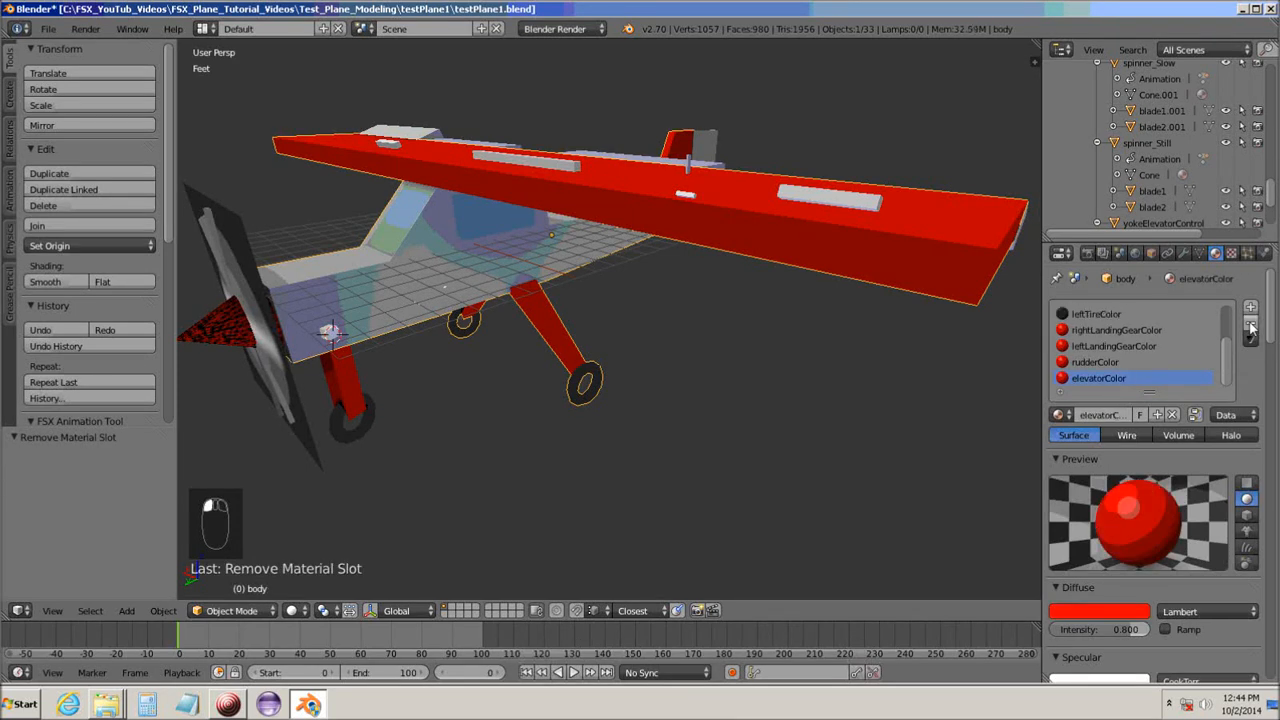
{"action": "left_click", "coordinate": [1251, 327]}
{"action": "left_click", "coordinate": [1251, 327]}
{"action": "left_click", "coordinate": [1251, 327]}
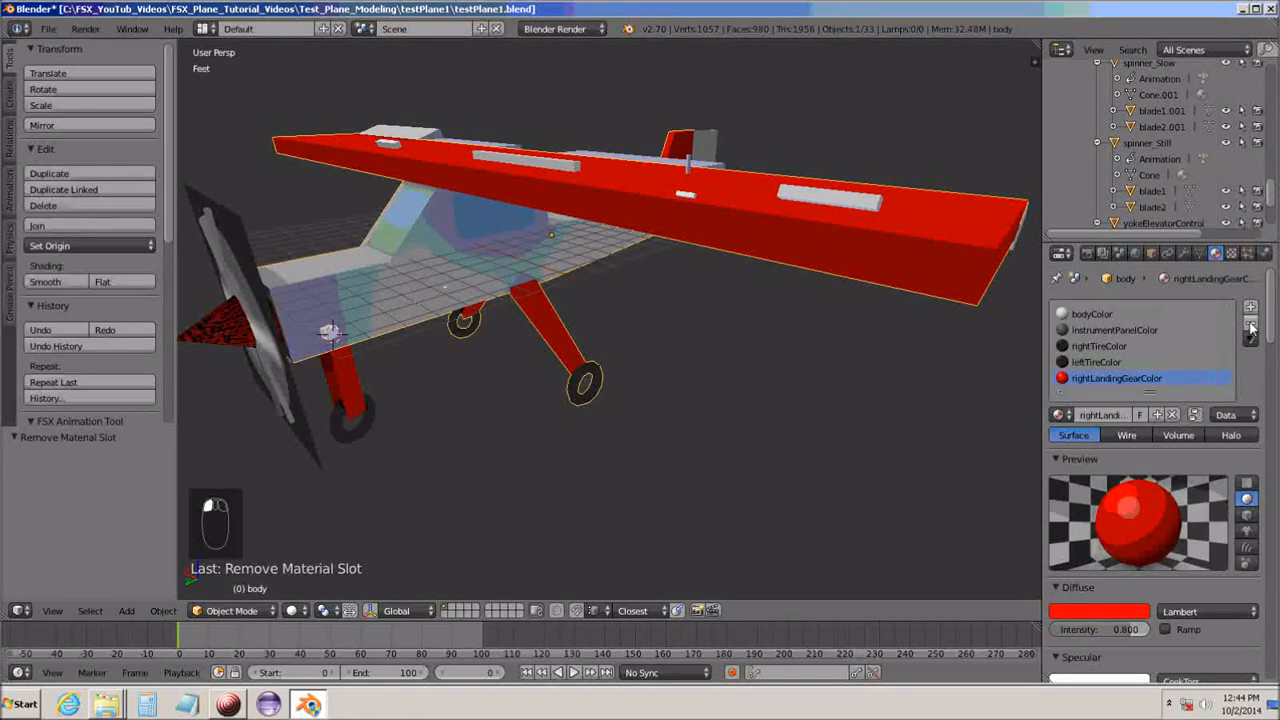
{"action": "left_click", "coordinate": [1251, 327]}
{"action": "left_click", "coordinate": [1251, 327]}
{"action": "left_click", "coordinate": [1251, 327]}
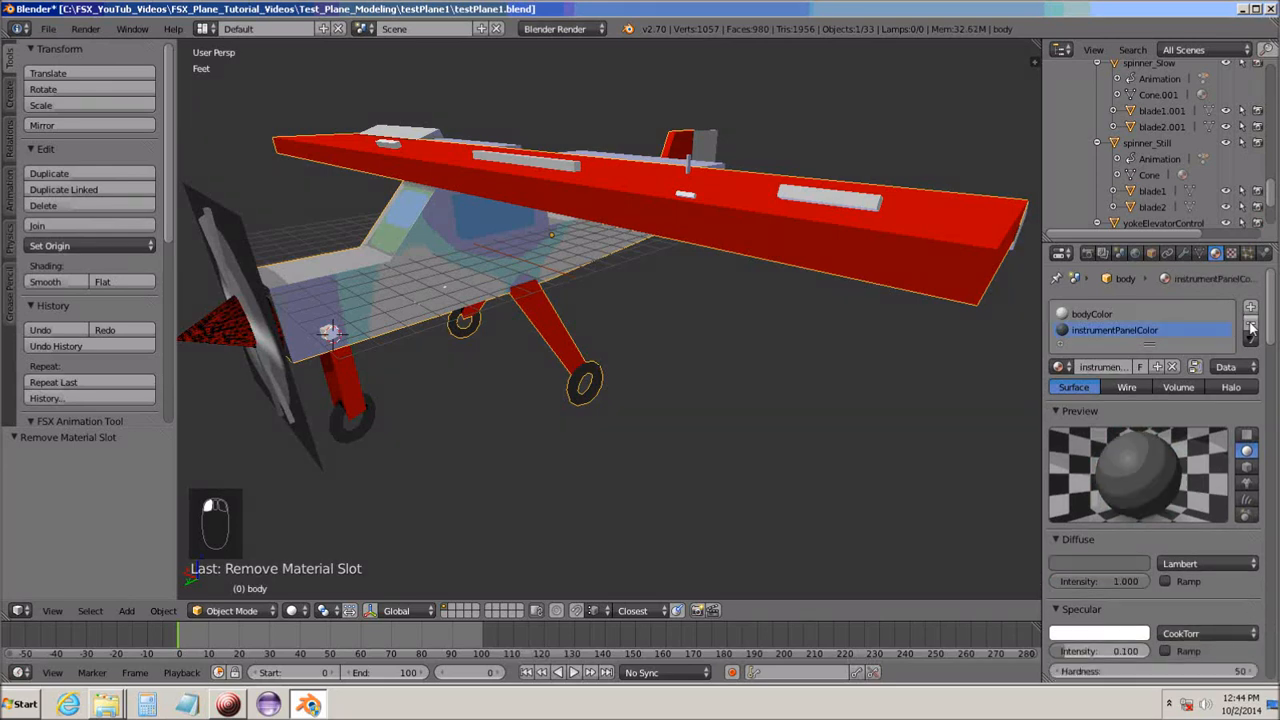
{"action": "left_click", "coordinate": [1251, 327]}
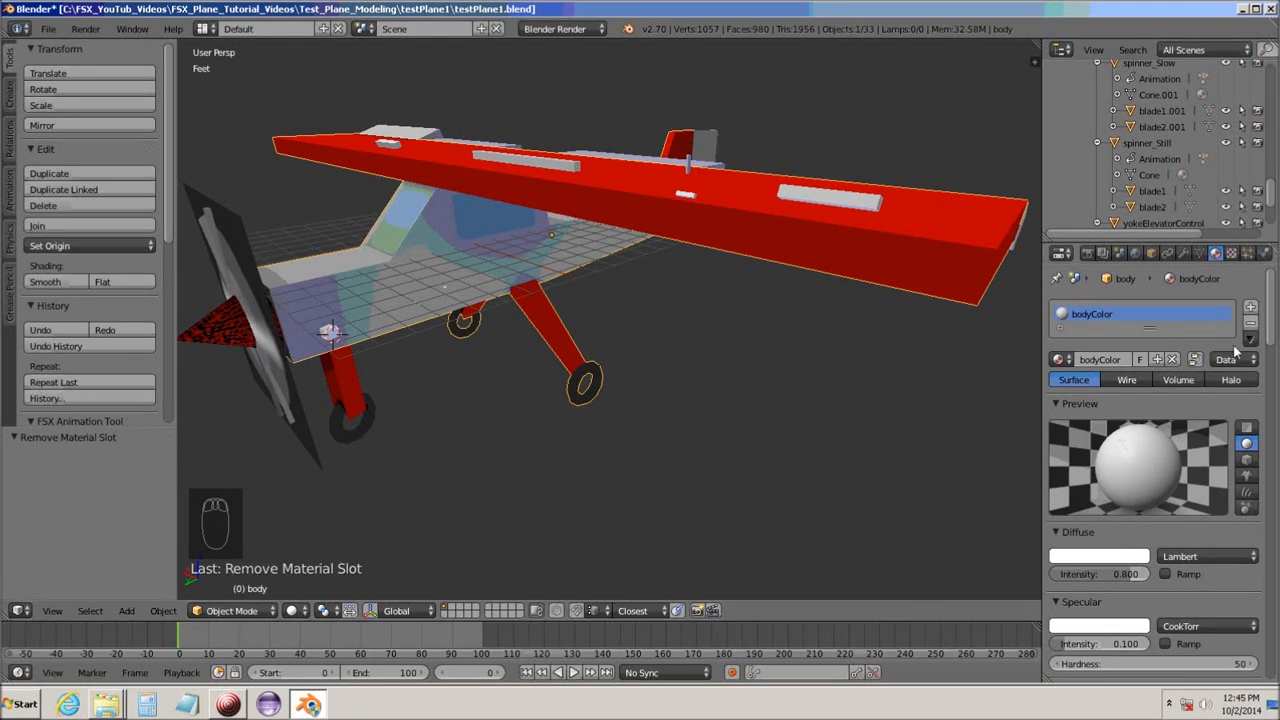
Add a new texture named mainTexture to the bodyColor material and set its type to Image or Movie.
{"action": "left_click", "coordinate": [1271, 300]}
{"action": "left_click_drag", "start_coordinate": [1271, 306], "coordinate": [1268, 467]}
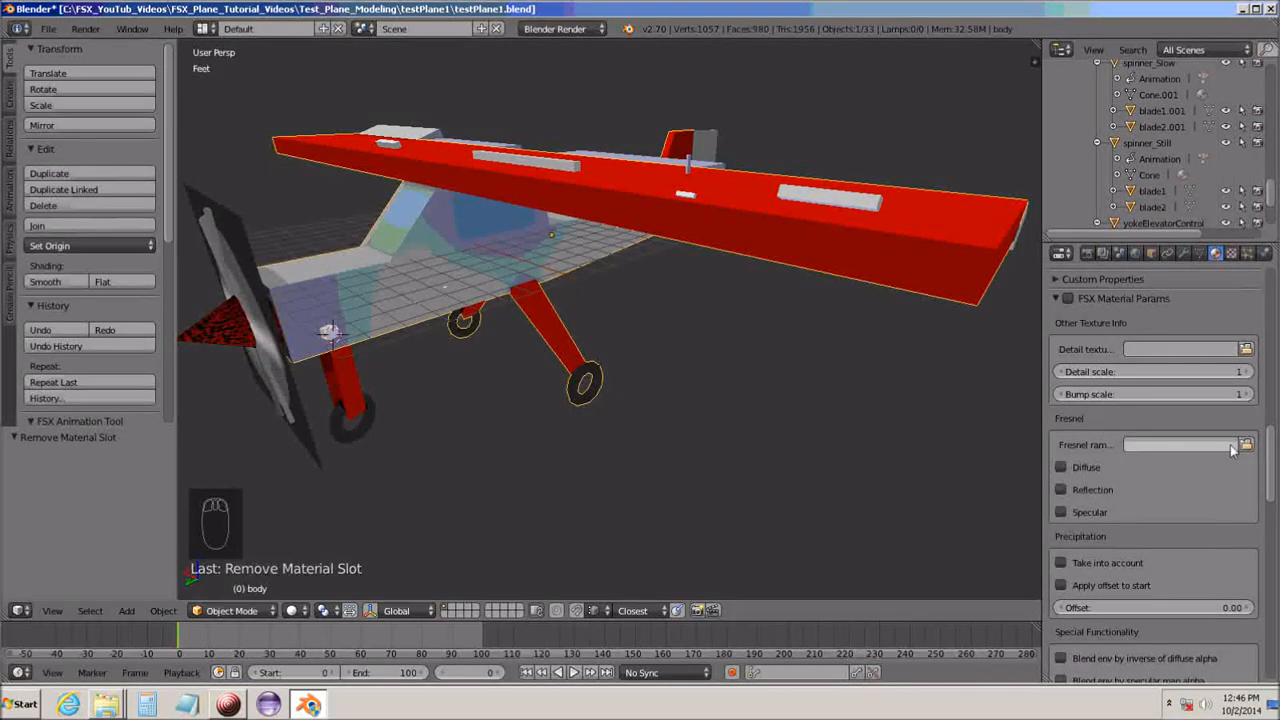
{"action": "left_click_drag", "start_coordinate": [1274, 460], "coordinate": [1275, 283]}
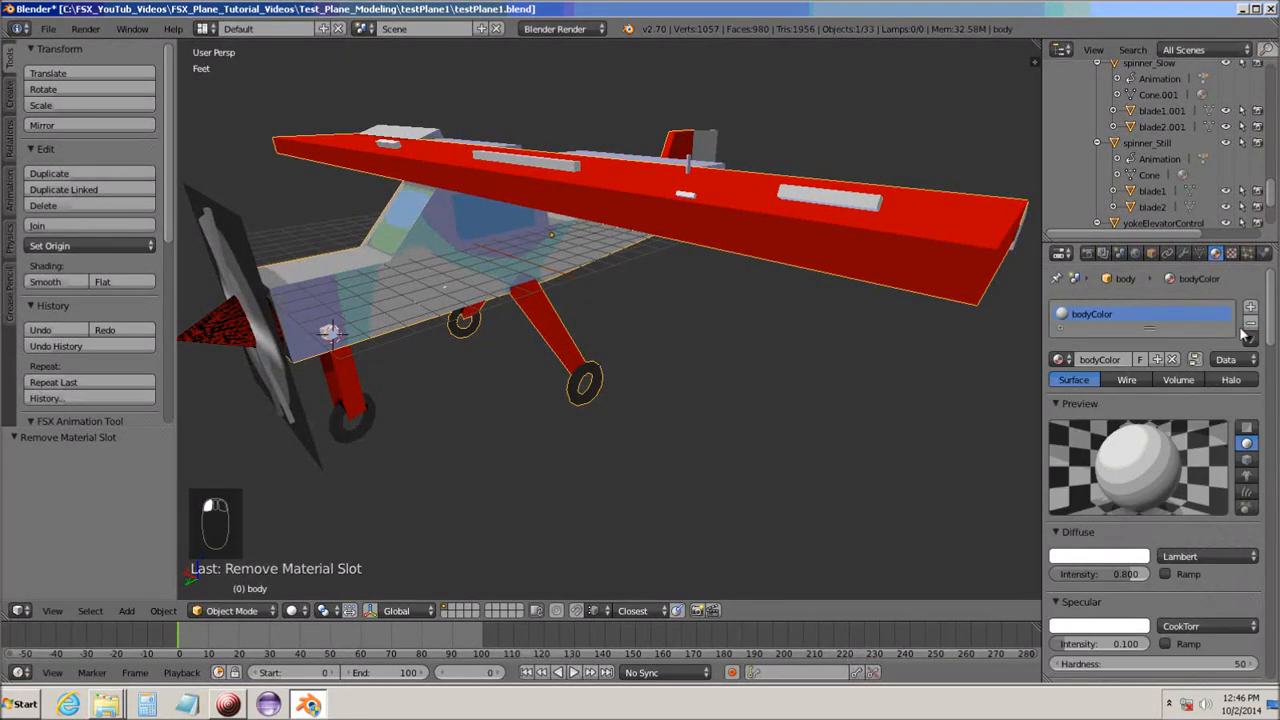
{"action": "left_click", "coordinate": [1232, 254]}
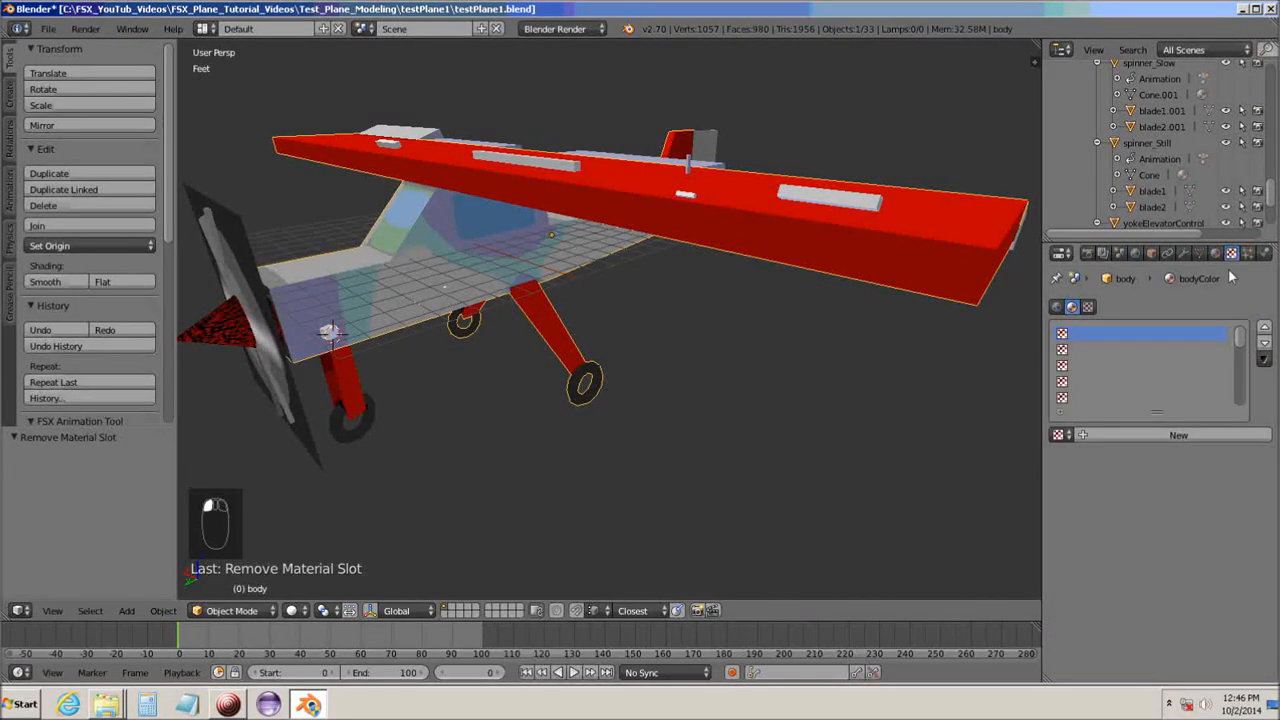
{"action": "left_click", "coordinate": [1191, 435]}
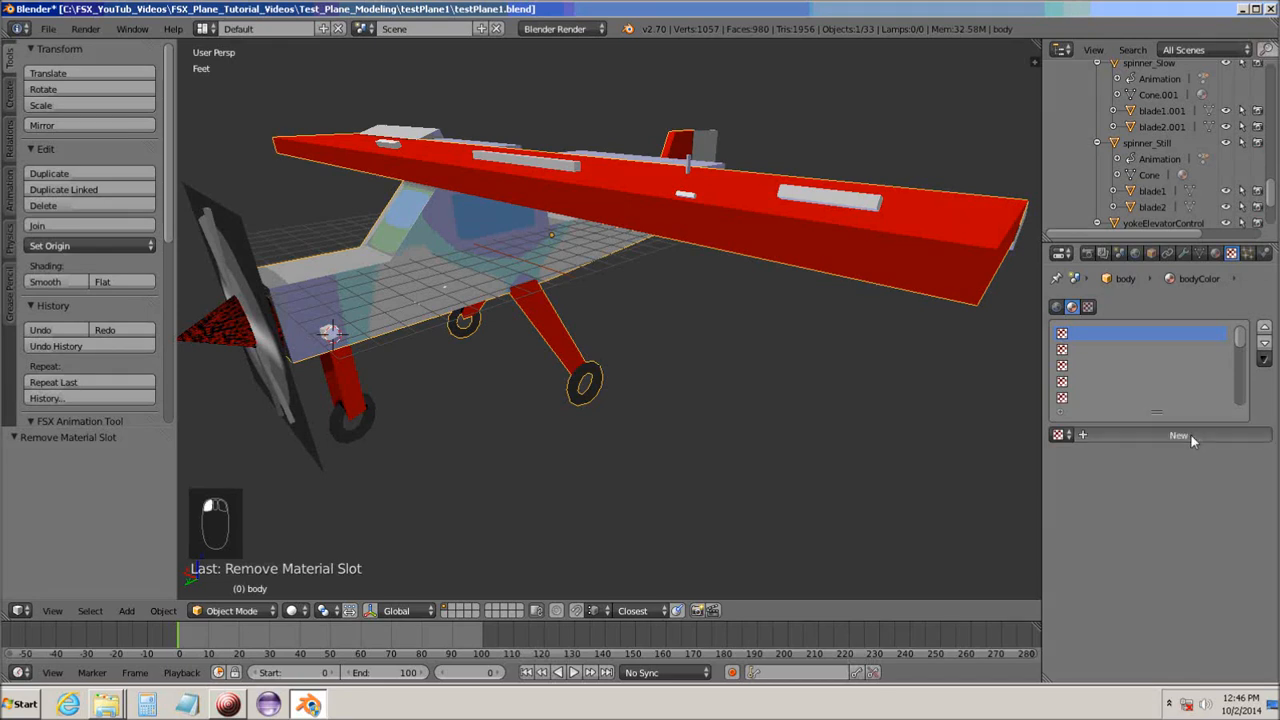
{"action": "left_click", "coordinate": [1135, 435]}
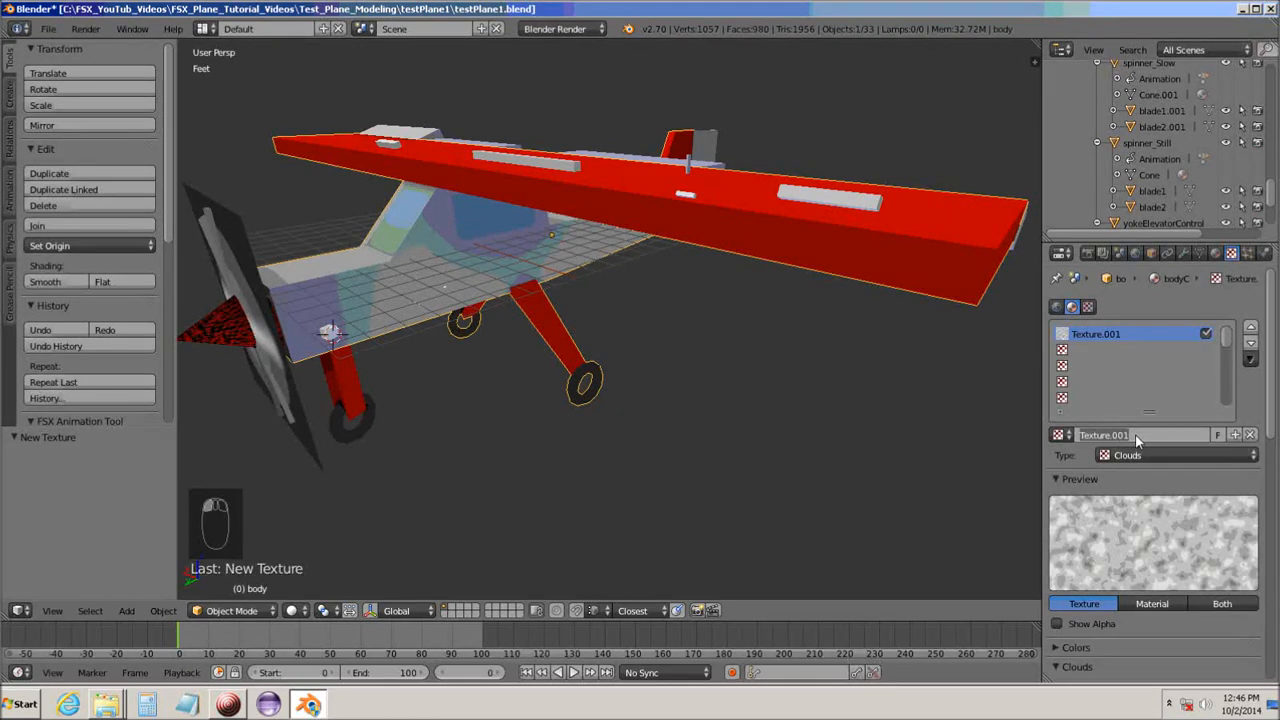
{"action": "type", "text": "mainTexture"}
{"action": "key", "text": "Return"}
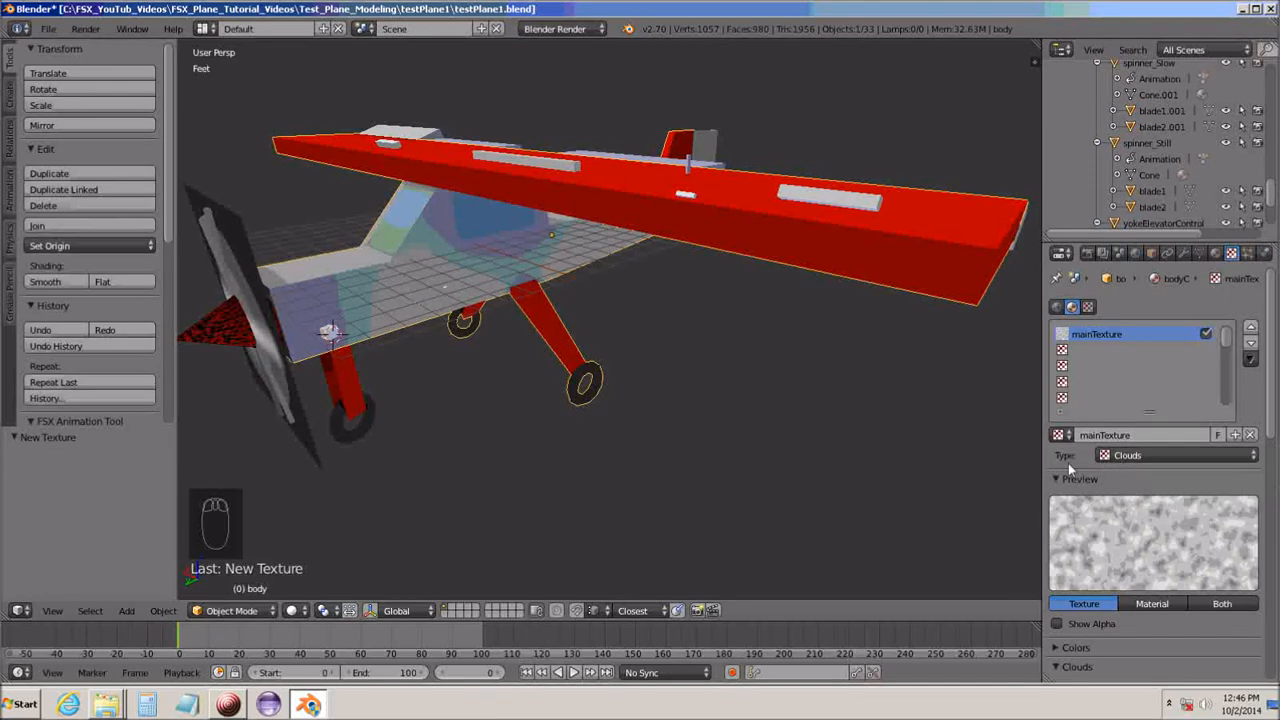
{"action": "left_click", "coordinate": [1195, 453]}
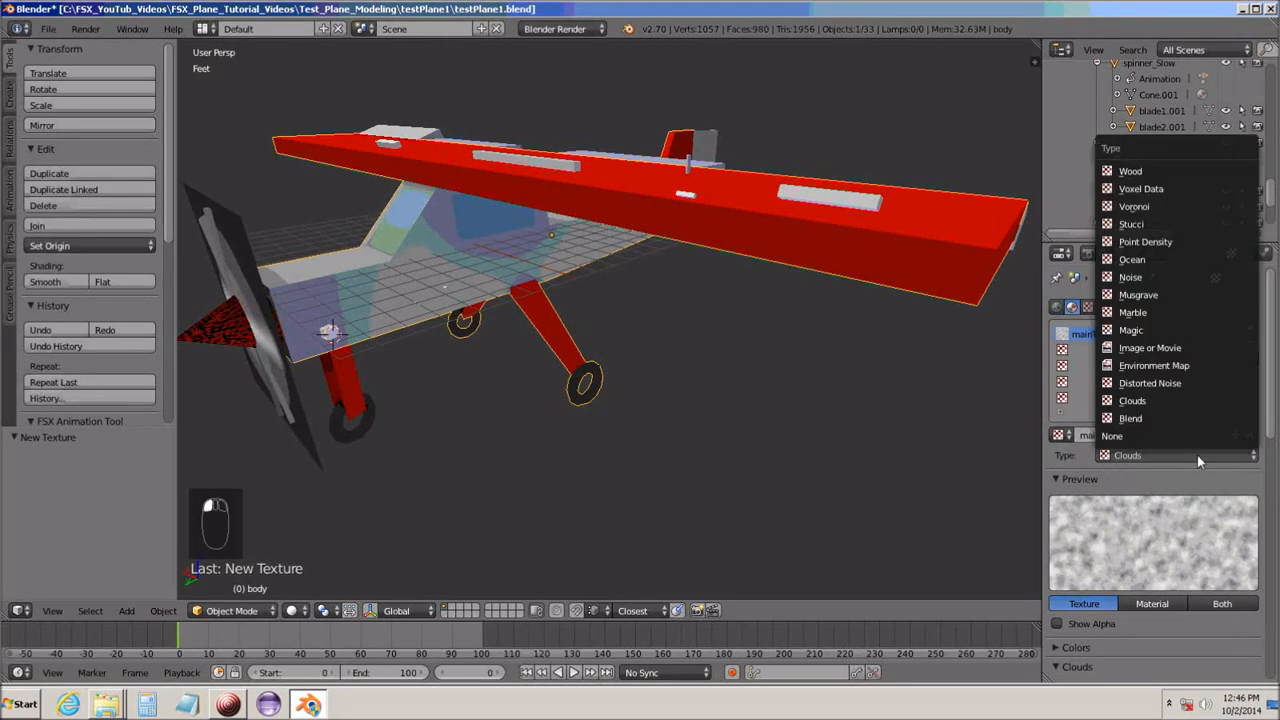
{"action": "left_click", "coordinate": [1152, 345]}
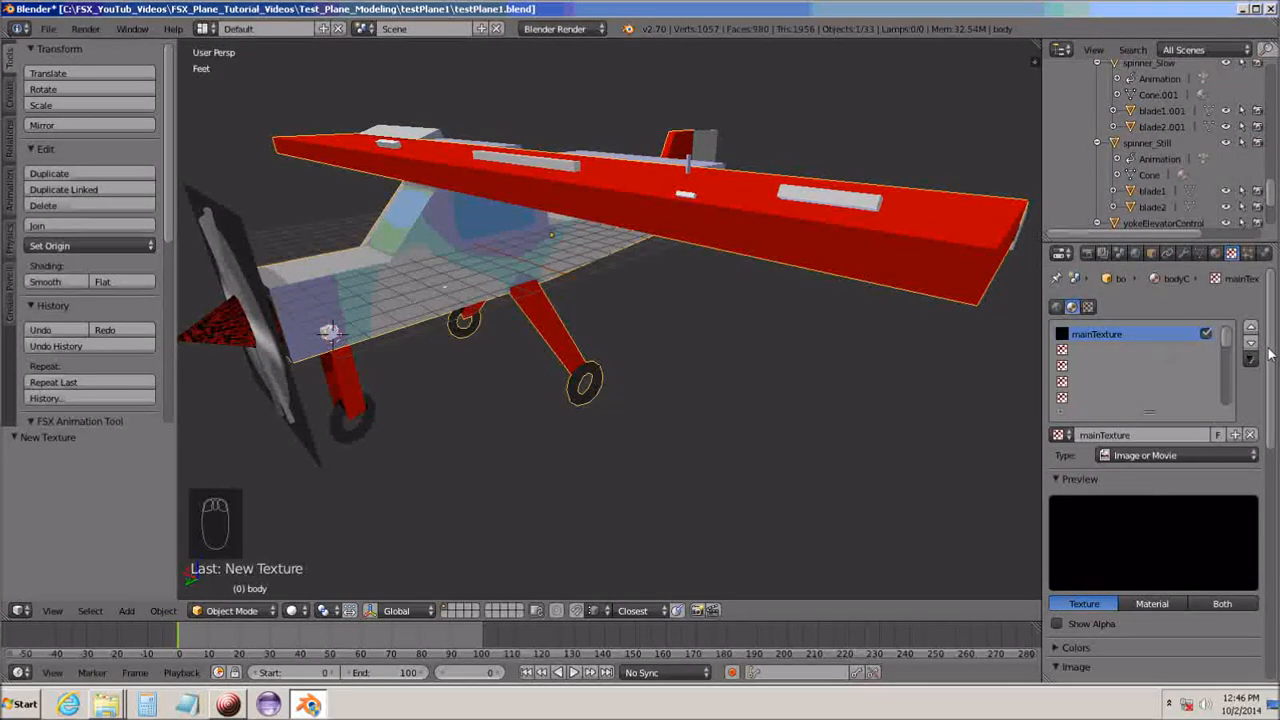
Load fuslage_T.png from the project's textures folder as the image for mainTexture.
{"action": "left_click_drag", "start_coordinate": [1271, 361], "coordinate": [1270, 490]}
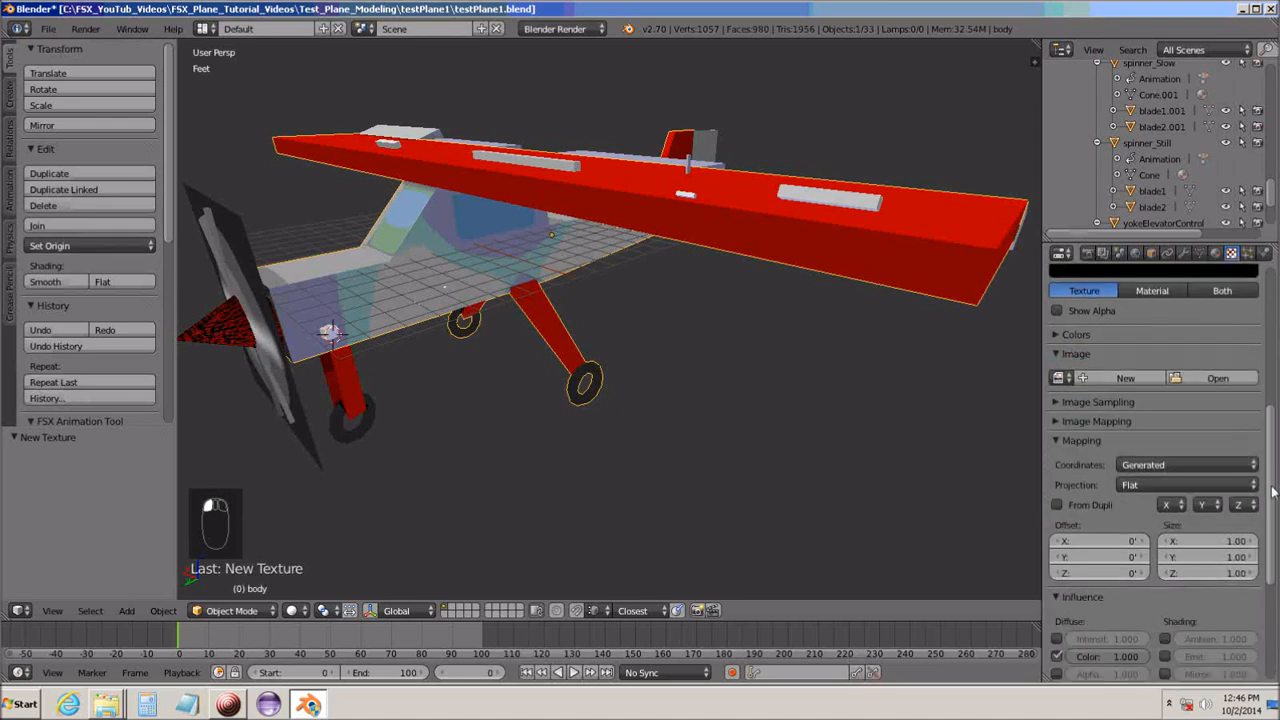
{"action": "left_click", "coordinate": [1209, 377]}
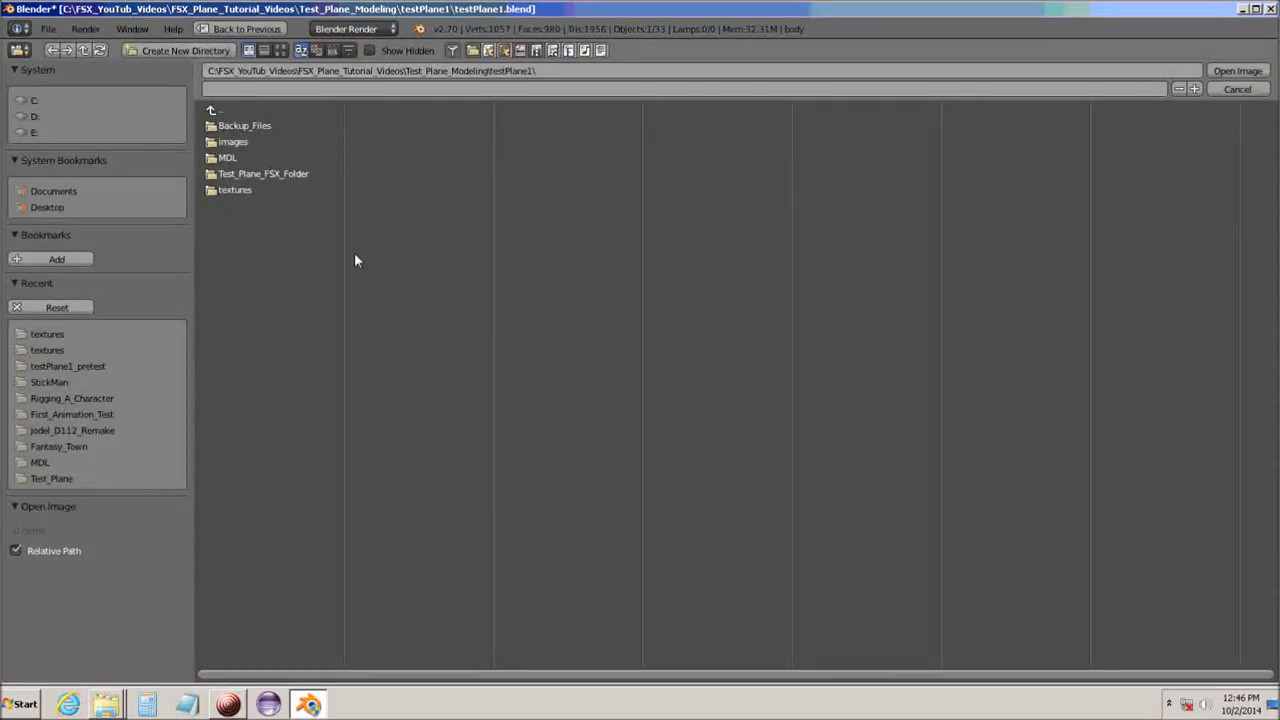
{"action": "left_click", "coordinate": [214, 196]}
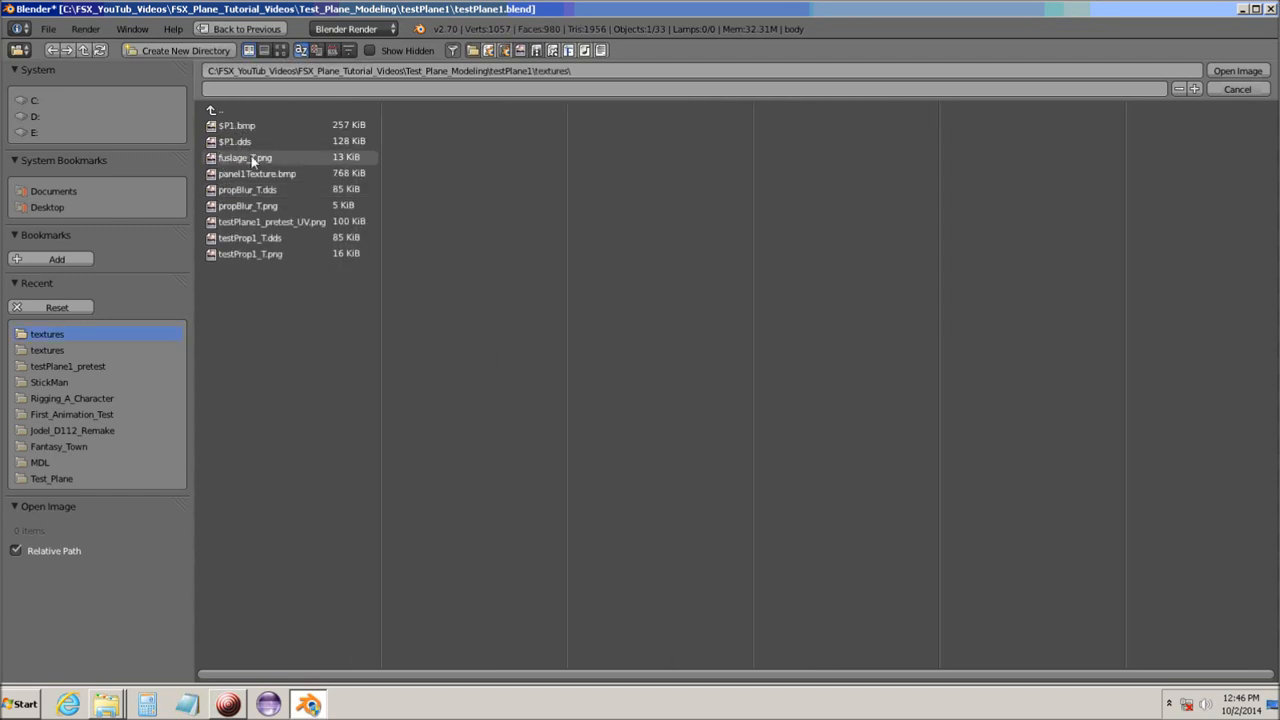
{"action": "left_click", "coordinate": [214, 162]}
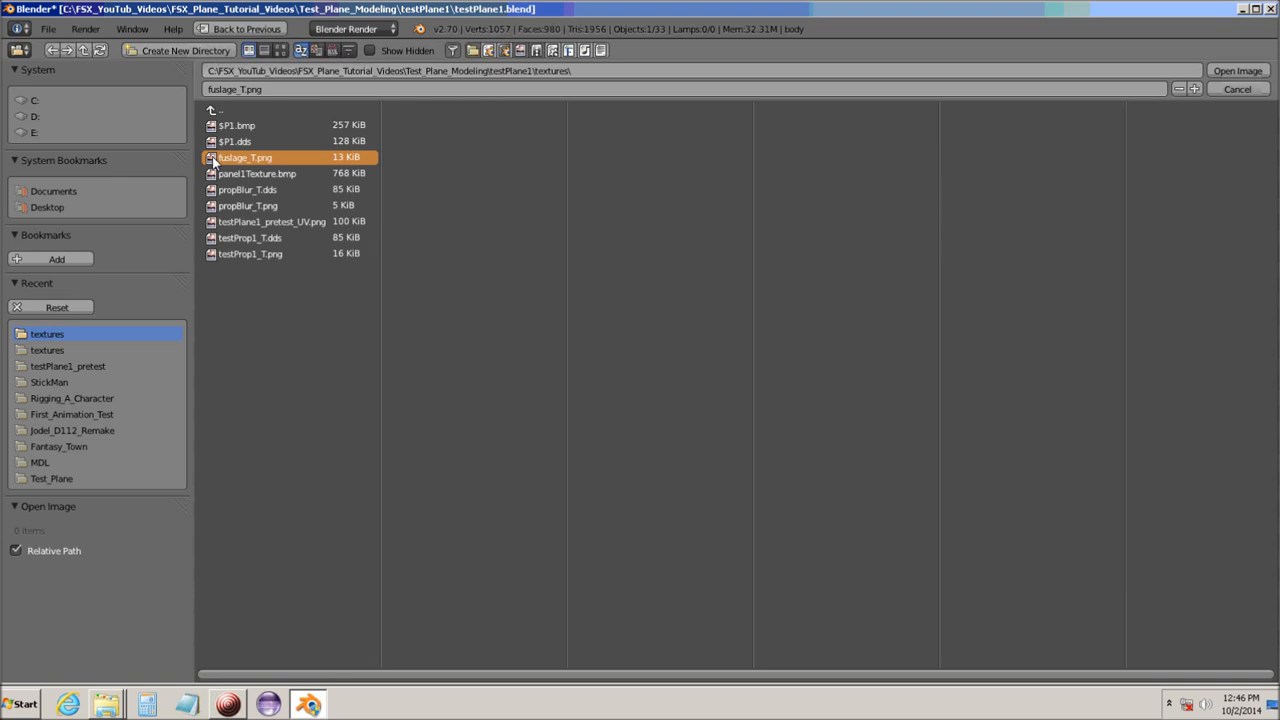
{"action": "left_click", "coordinate": [1238, 71]}
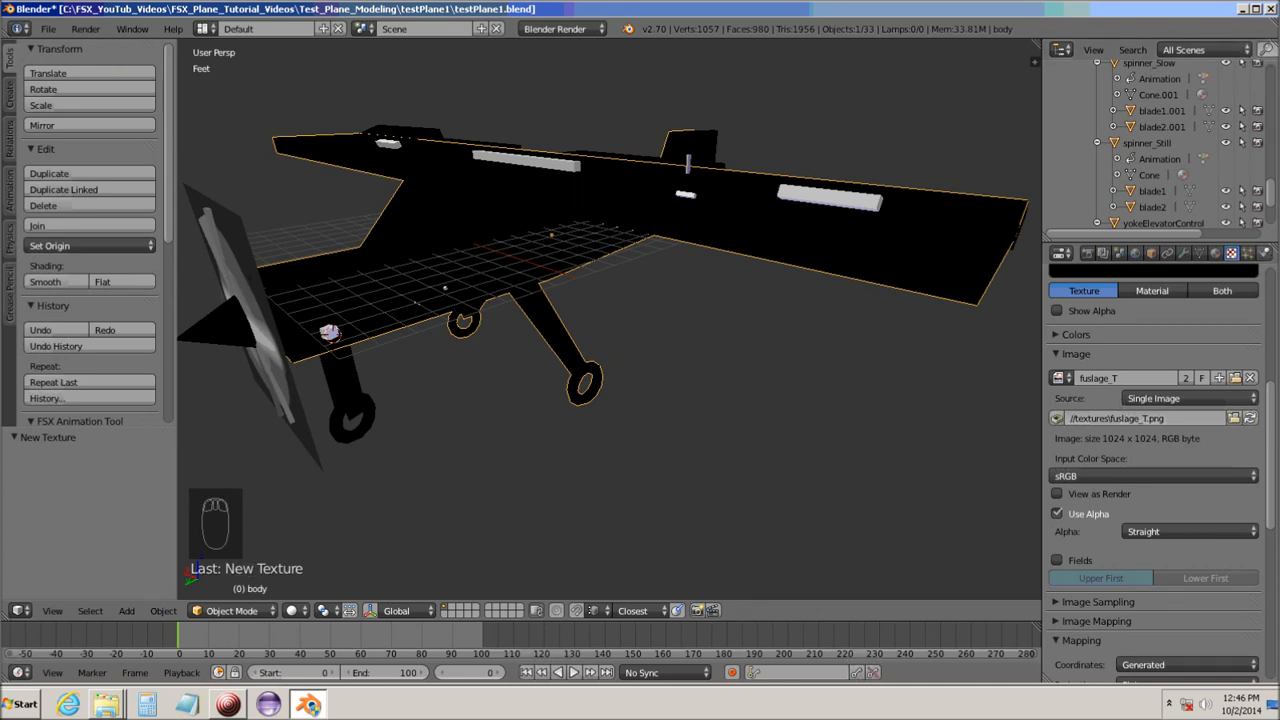
{"action": "left_click_drag", "start_coordinate": [1269, 470], "coordinate": [1274, 322]}
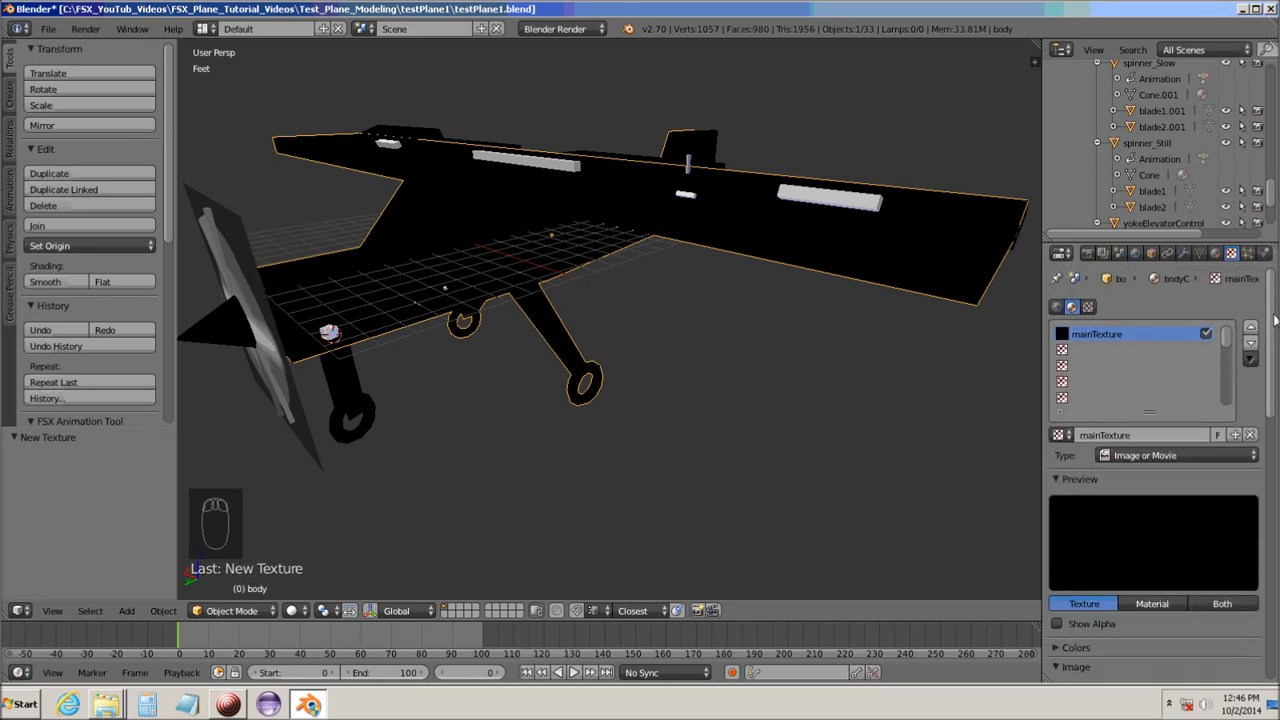
{"action": "left_click_drag", "start_coordinate": [1275, 321], "coordinate": [1273, 362]}
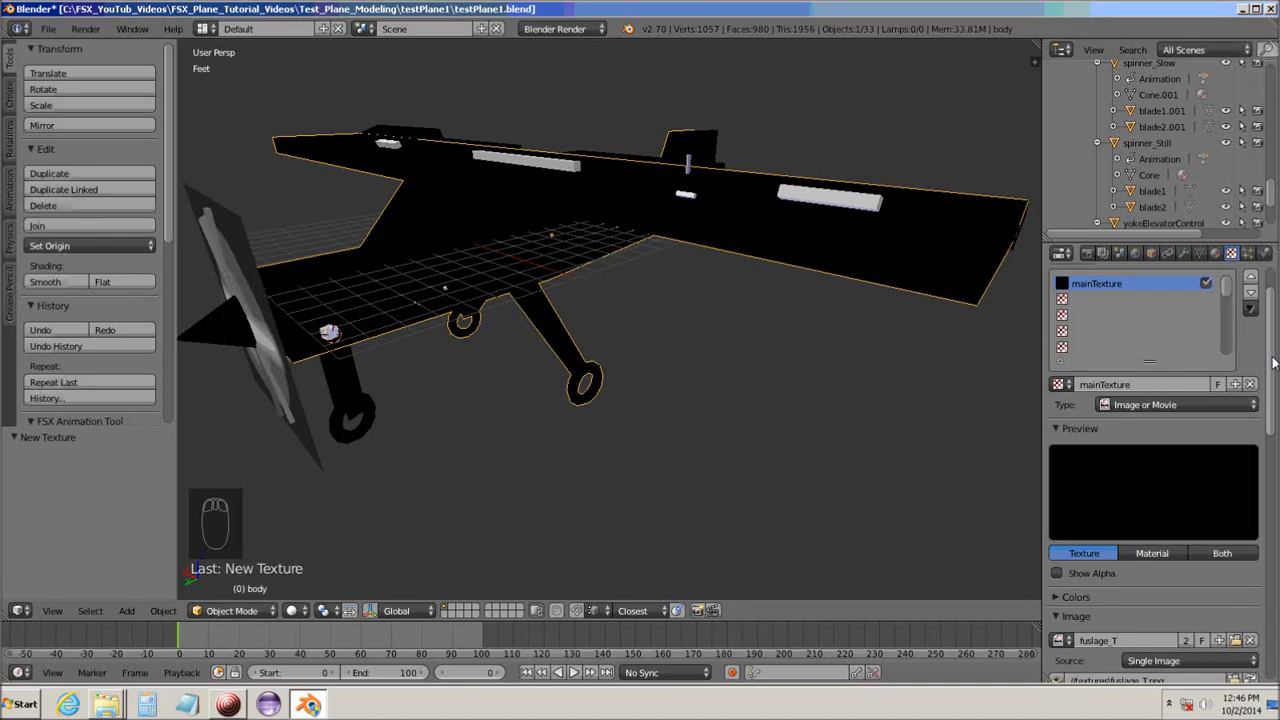
{"action": "left_click_drag", "start_coordinate": [1274, 362], "coordinate": [1275, 412]}
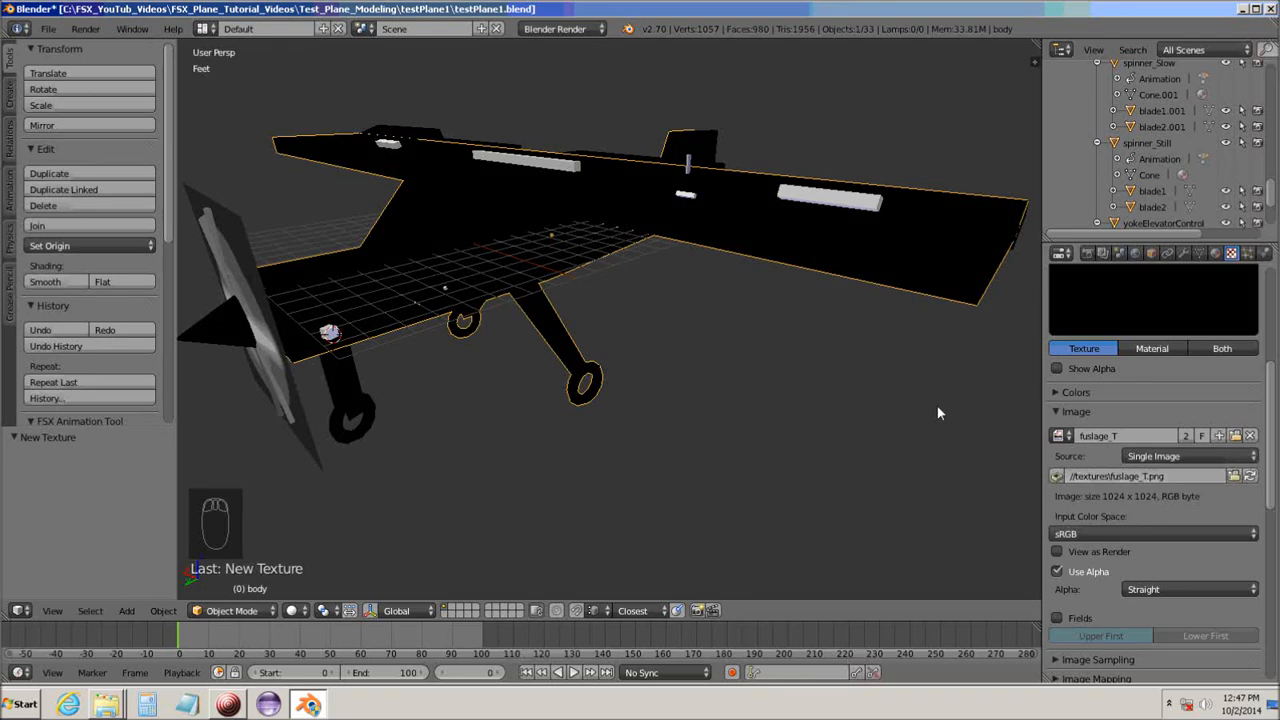
Switch to the file explorer and check the fuslage_T image stored in testPlane1's textures folder, and minimize the window.
{"action": "left_click", "coordinate": [103, 711]}
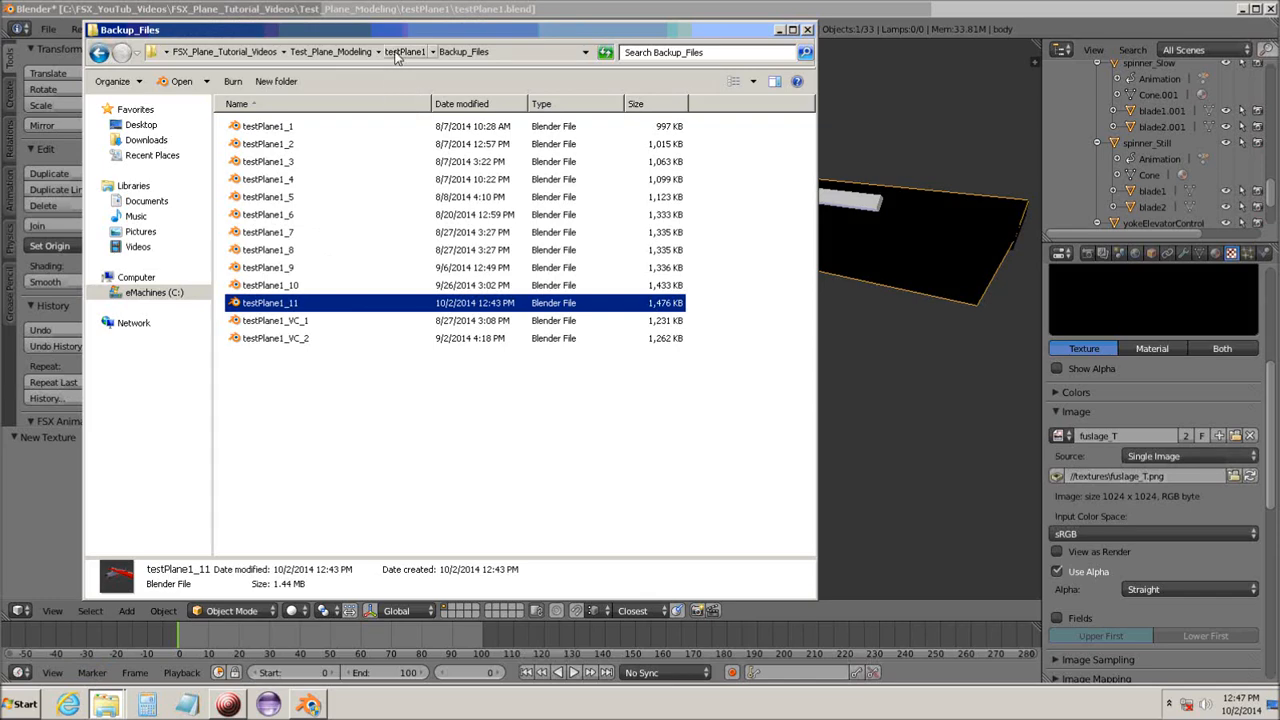
{"action": "left_click", "coordinate": [400, 55]}
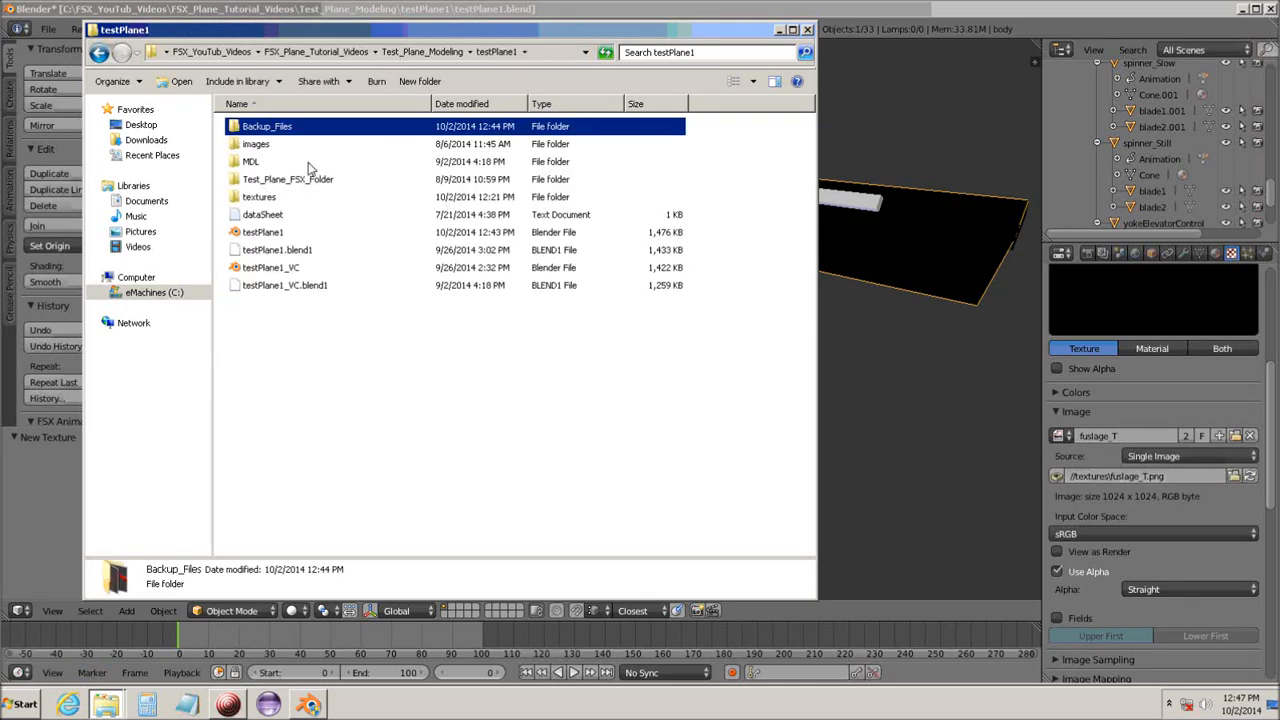
{"action": "double_click", "coordinate": [245, 198]}
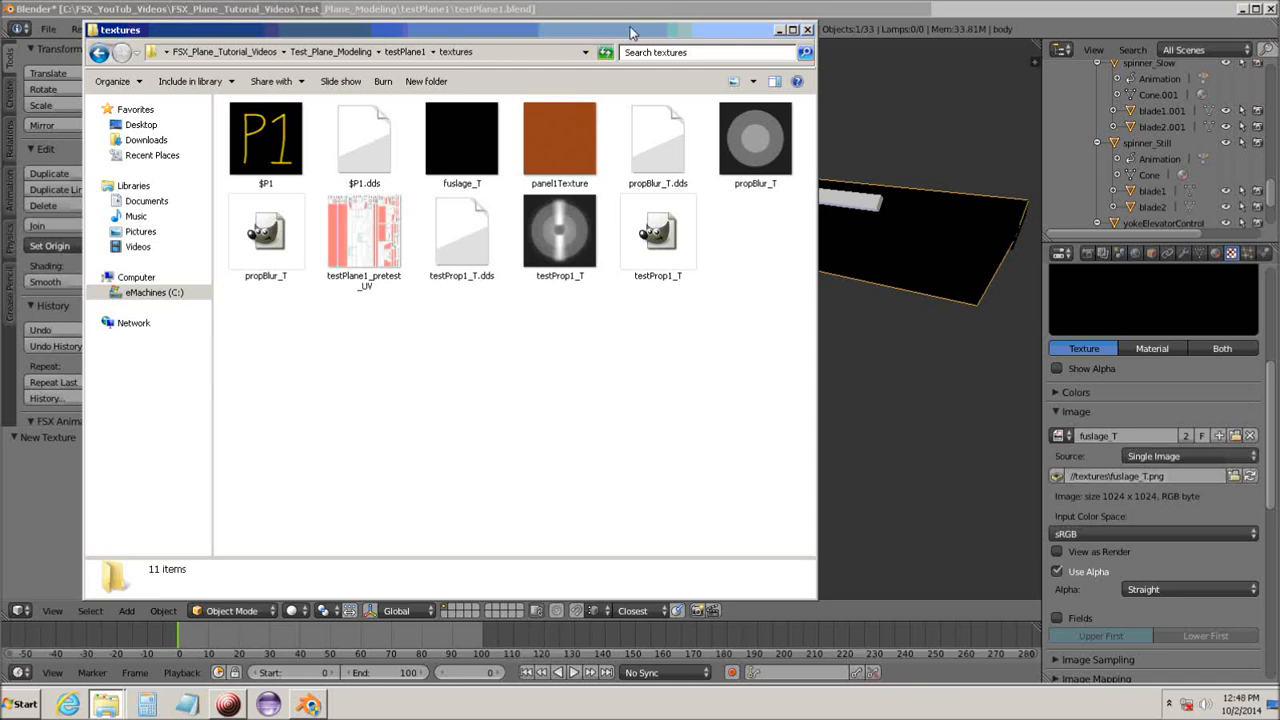
{"action": "left_click", "coordinate": [780, 31]}
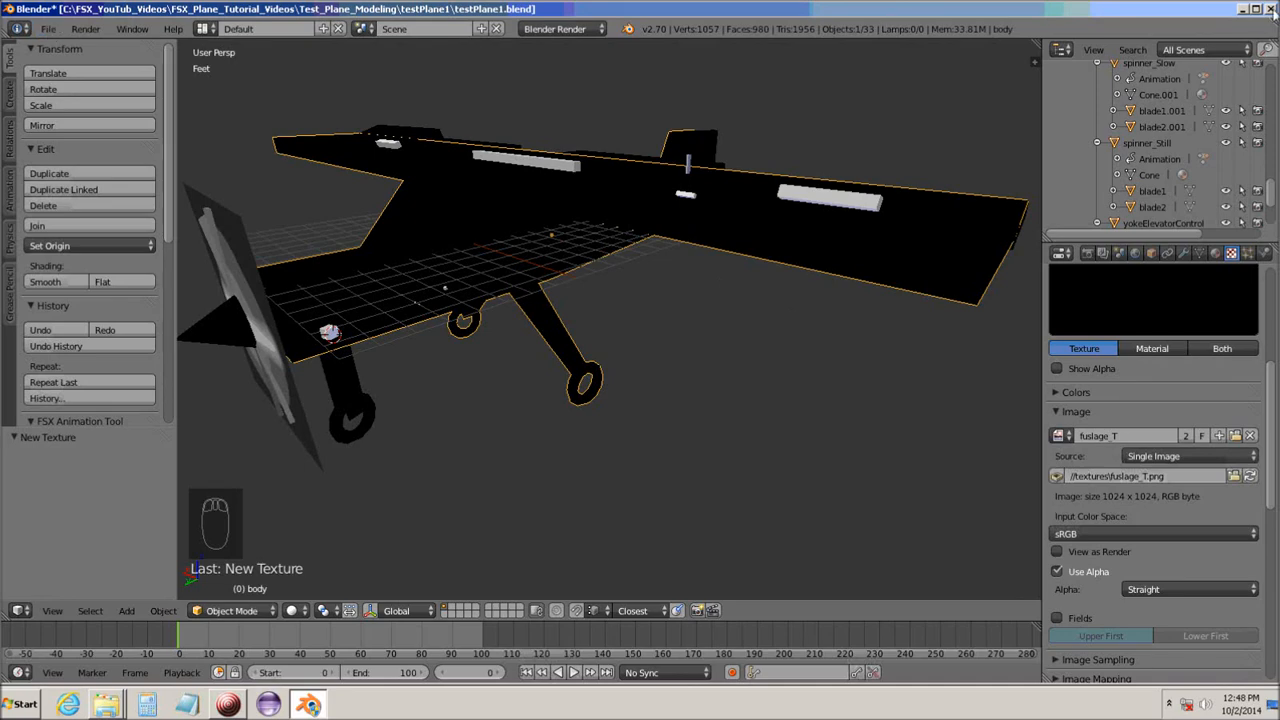
Quit Blender without saving the changes, and go up to the Test_Plane_Modeling folder in the file explorer.
{"action": "left_click", "coordinate": [1271, 9]}
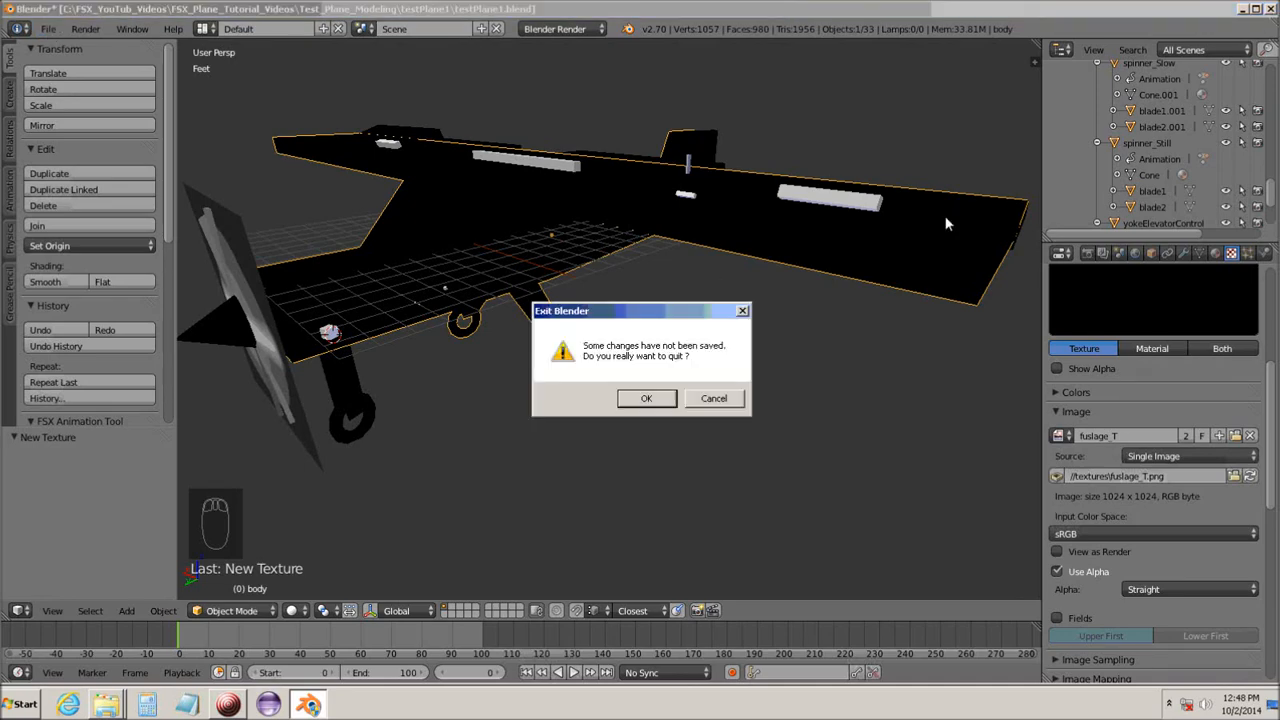
{"action": "left_click", "coordinate": [640, 396]}
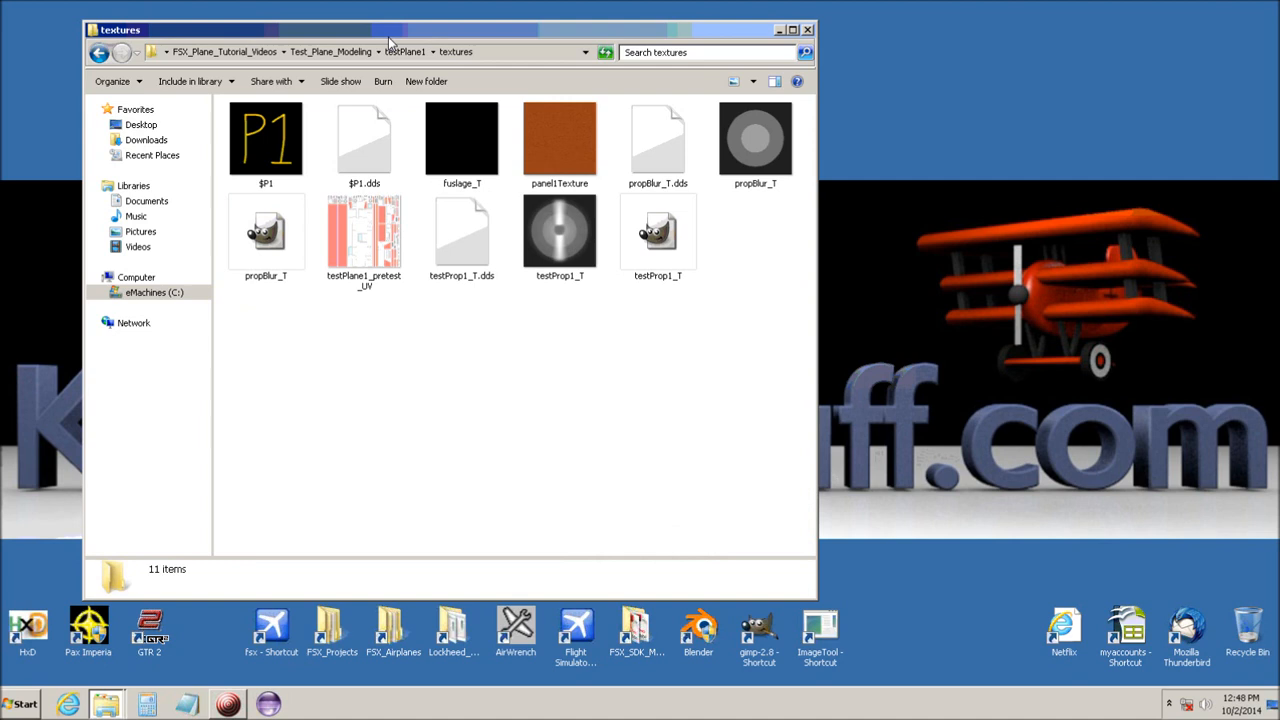
{"action": "left_click", "coordinate": [325, 52]}
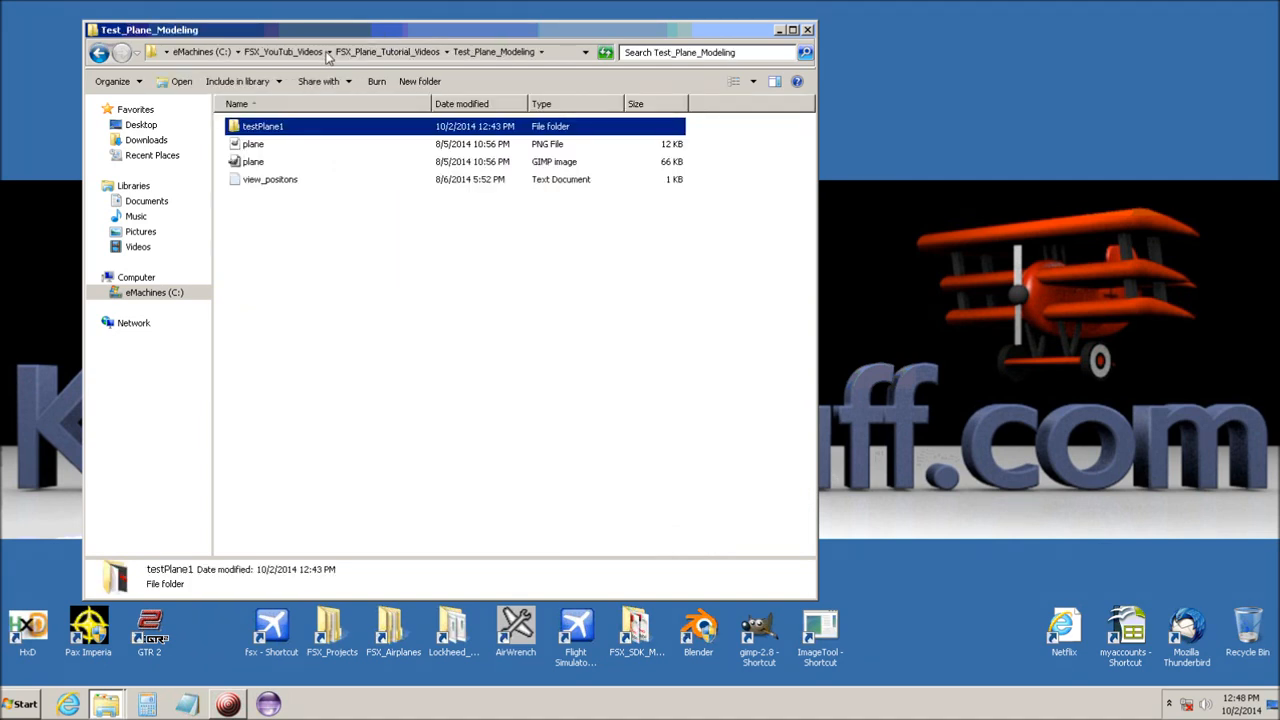
Permanently delete the testPlane1 Blender file and its testPlane1.blend1 companion from the testPlane1 folder.
{"action": "double_click", "coordinate": [256, 129]}
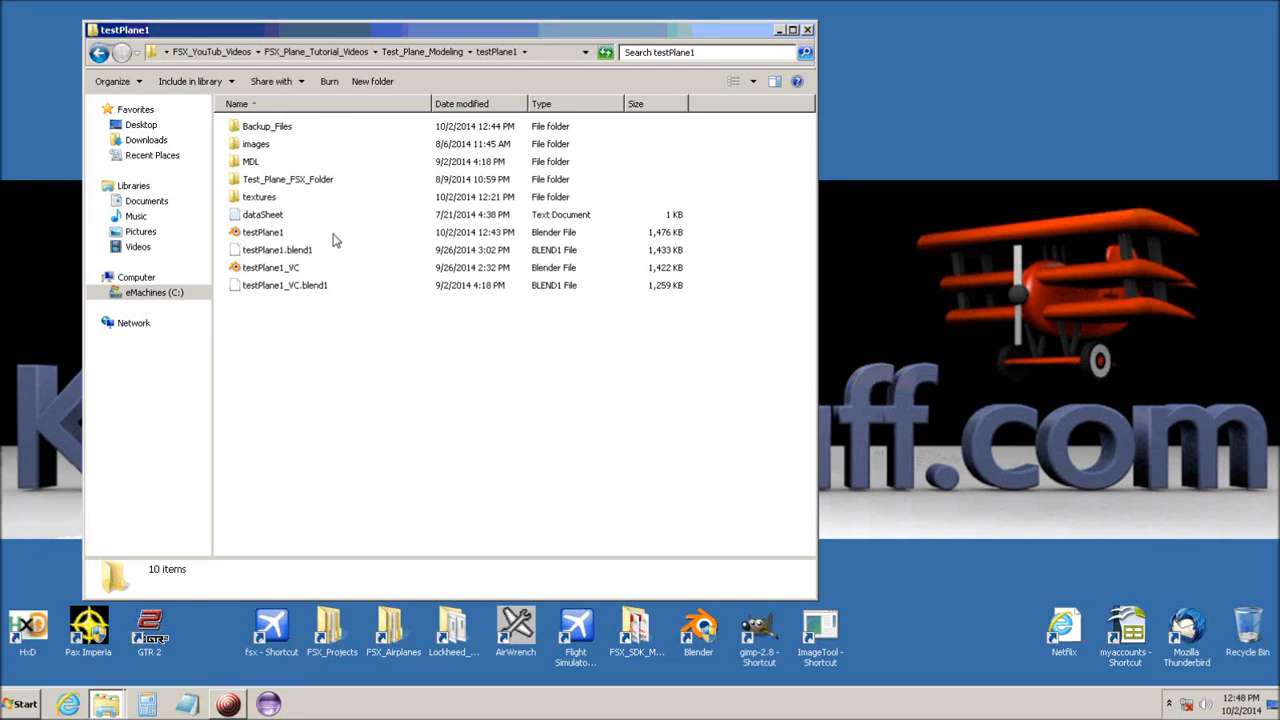
{"action": "left_click", "coordinate": [237, 234]}
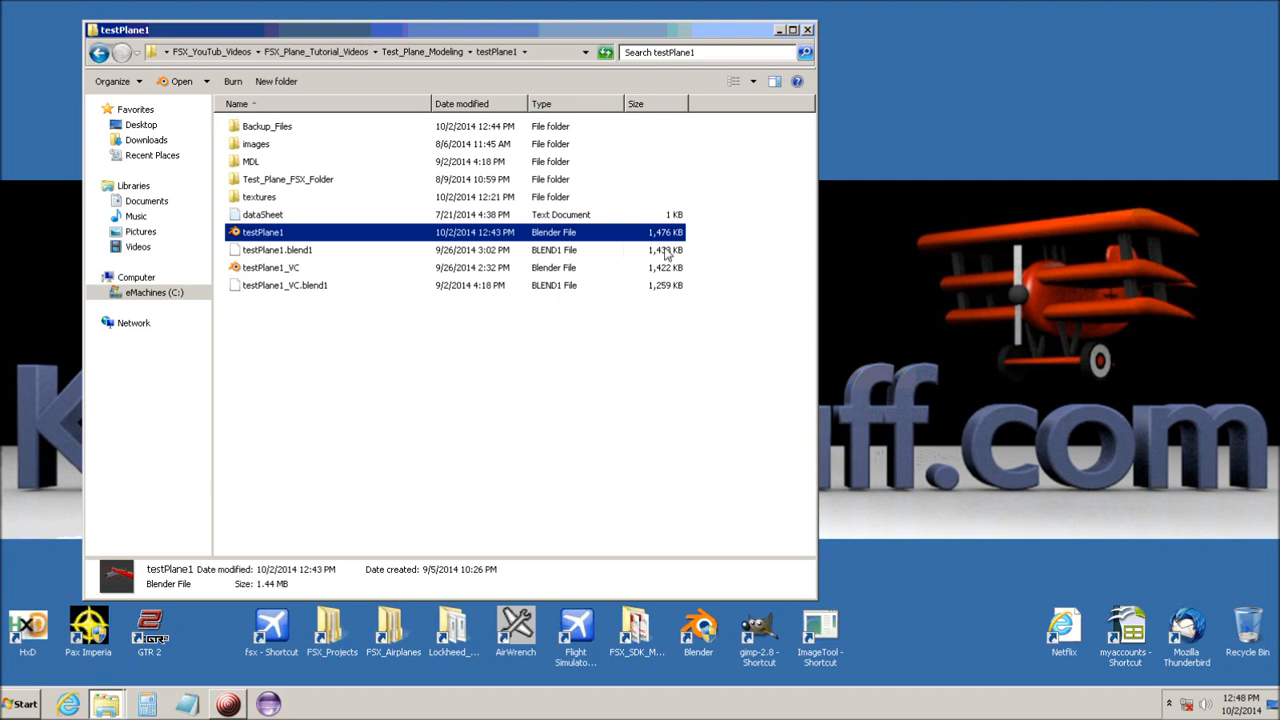
{"action": "left_click", "coordinate": [234, 252], "text": "ctrl"}
{"action": "key", "text": "shift+Delete"}
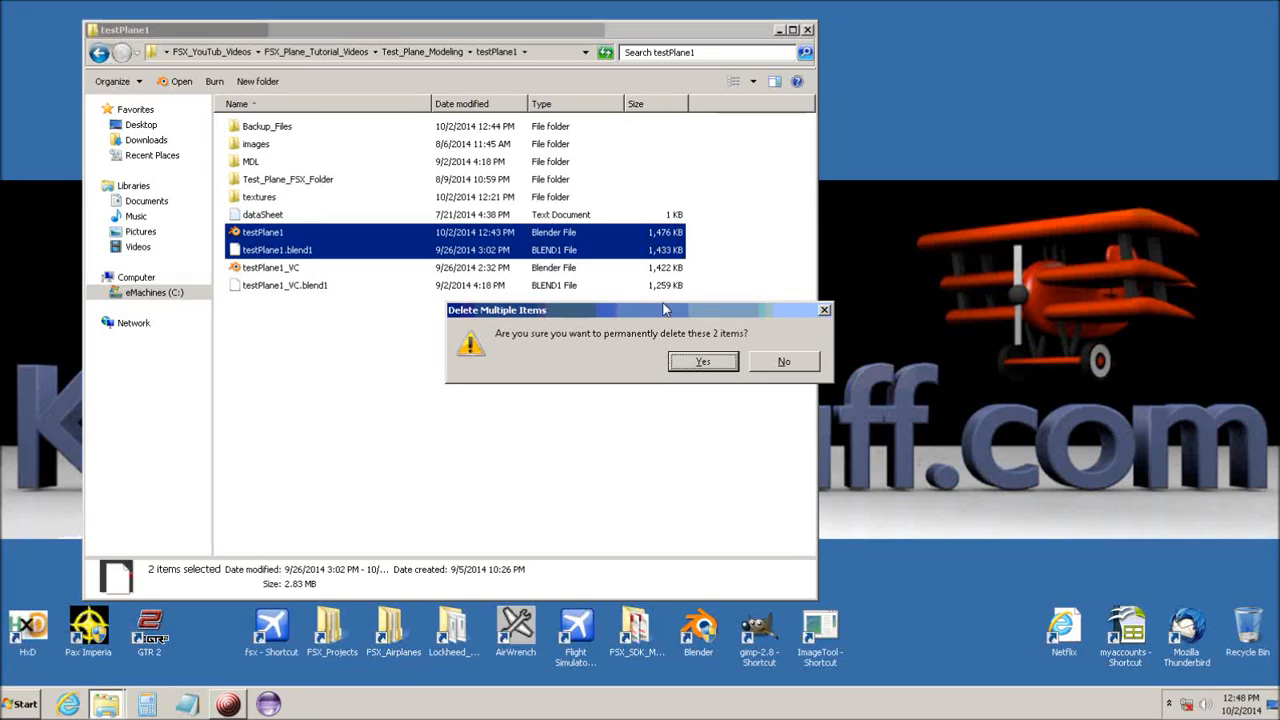
{"action": "left_click", "coordinate": [703, 362]}
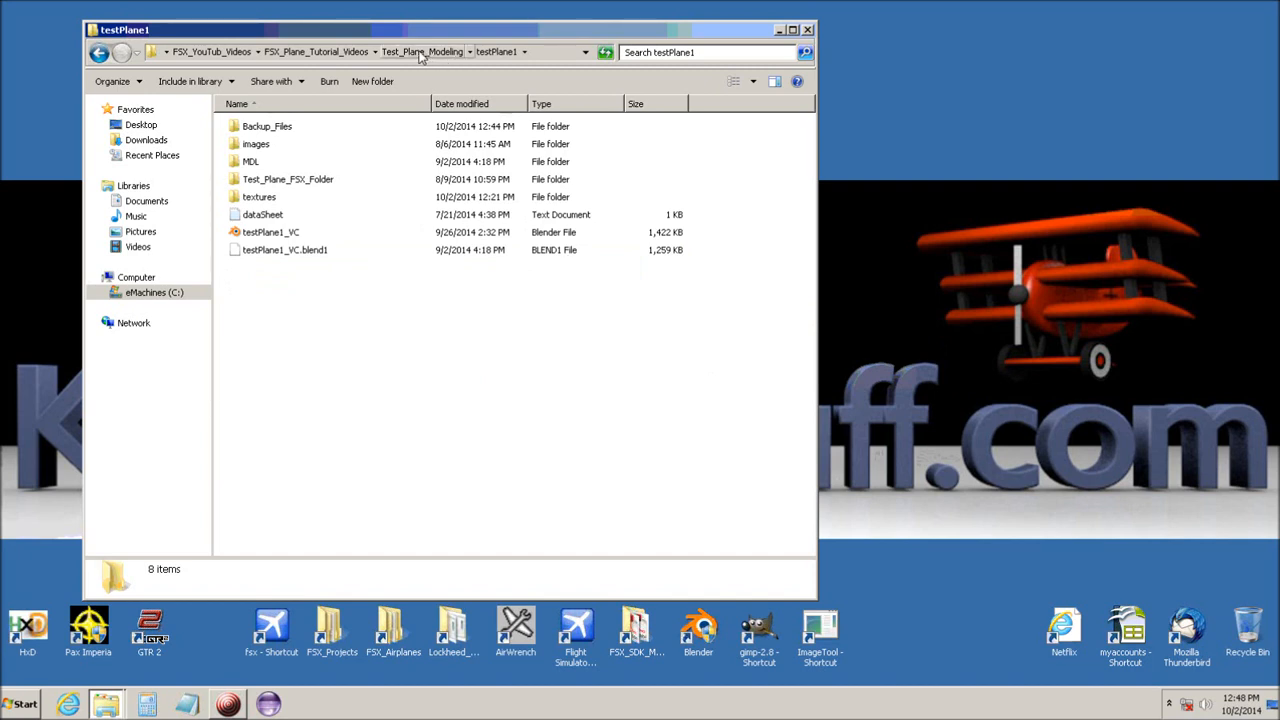
Copy testPlane1_11 from the Backup_Files folder into the testPlane1 folder, and minimize the file explorer.
{"action": "left_click", "coordinate": [235, 128]}
{"action": "double_click", "coordinate": [235, 128]}
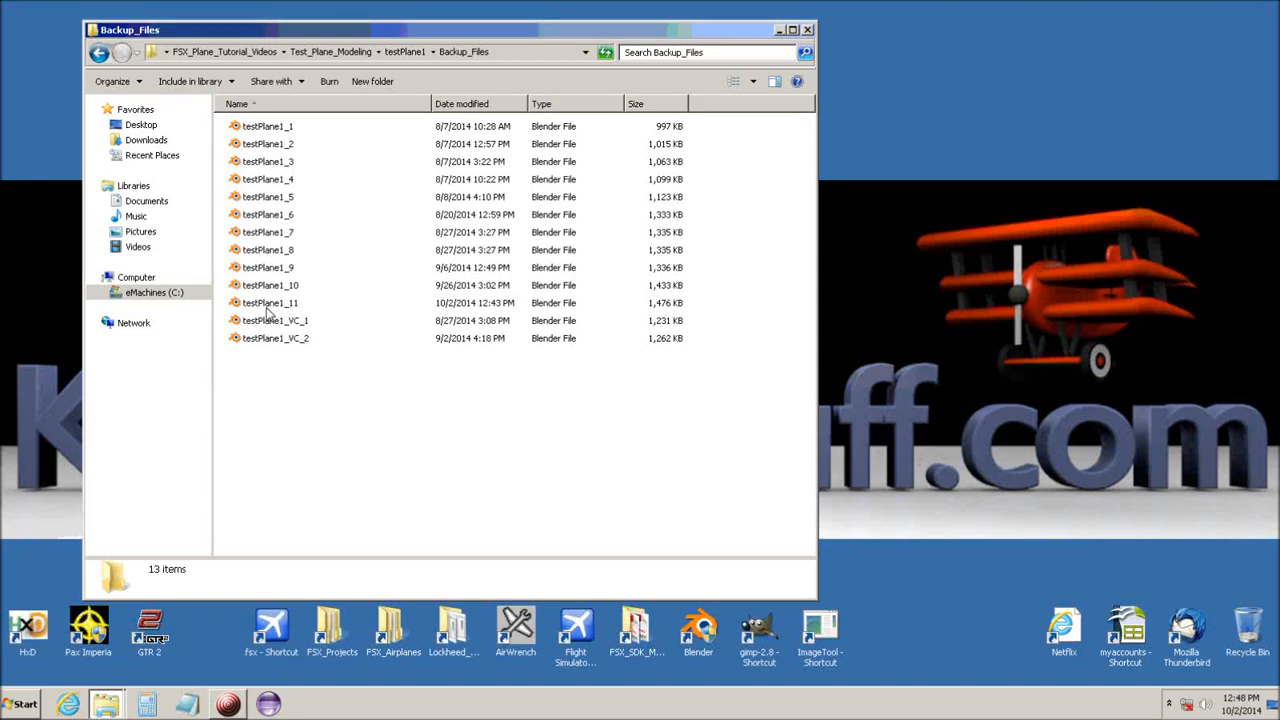
{"action": "right_click", "coordinate": [238, 304]}
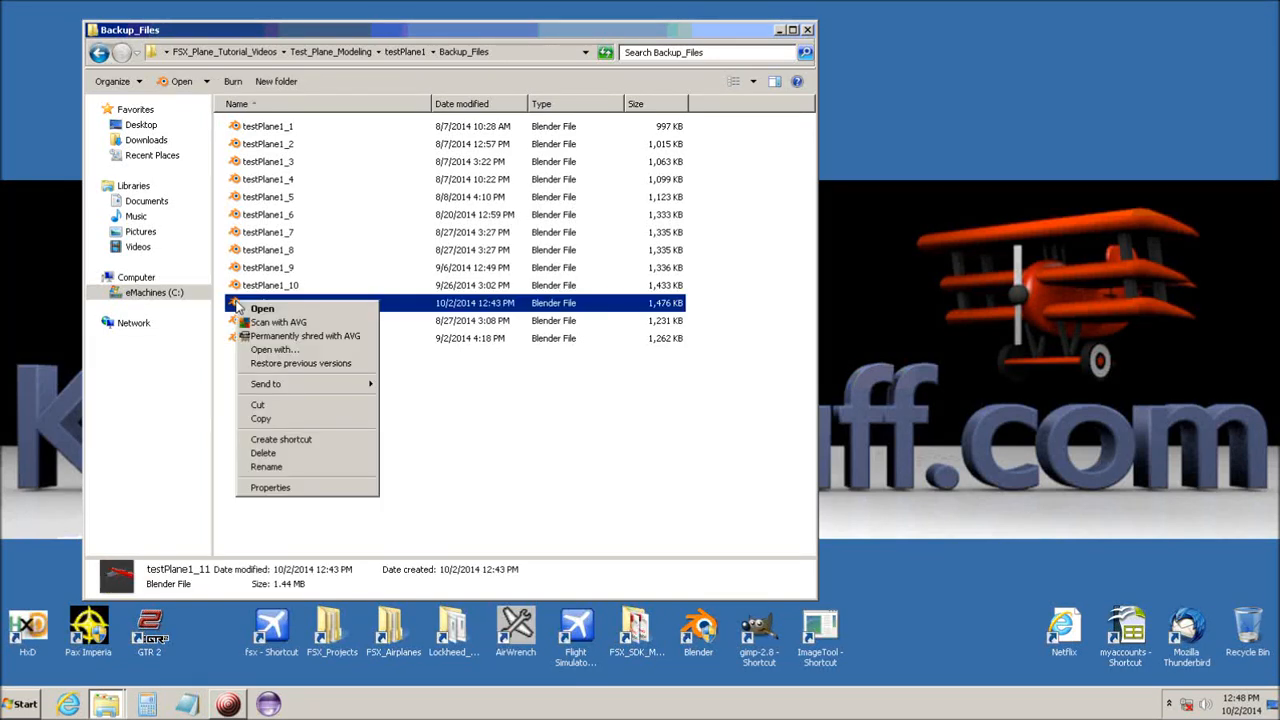
{"action": "left_click", "coordinate": [259, 419]}
{"action": "left_click", "coordinate": [405, 52]}
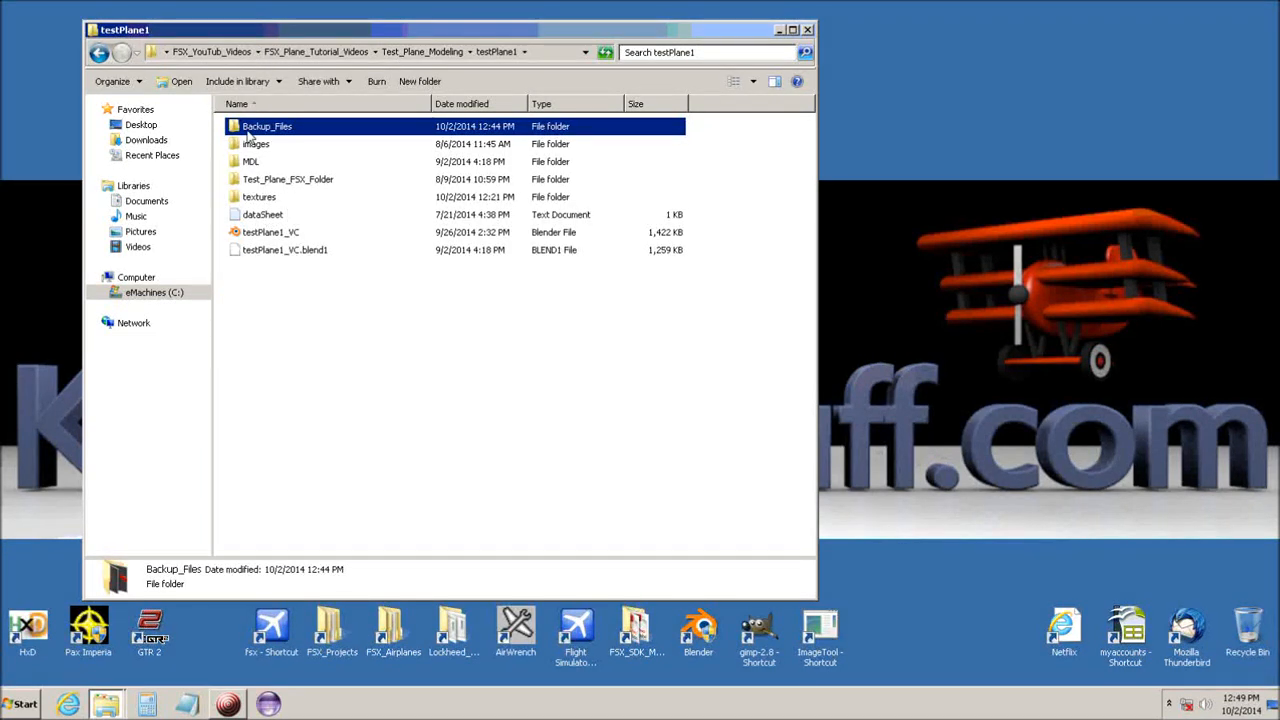
{"action": "right_click", "coordinate": [341, 318]}
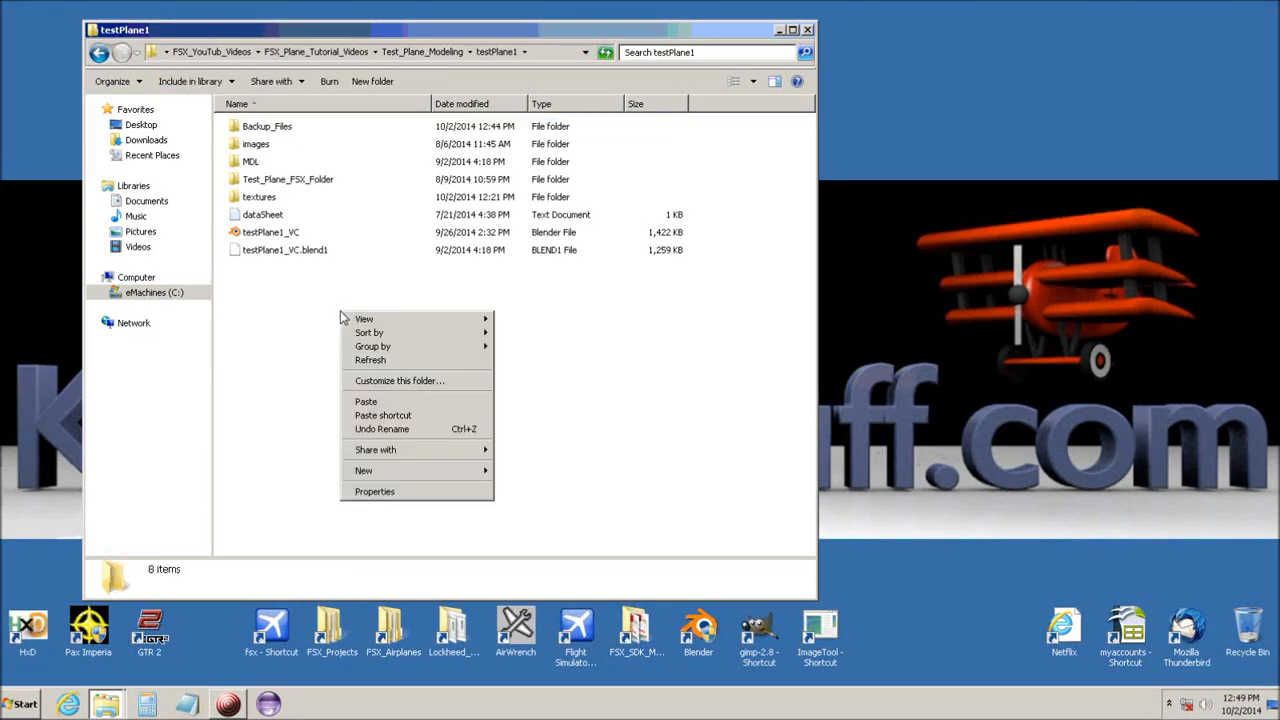
{"action": "left_click", "coordinate": [380, 404]}
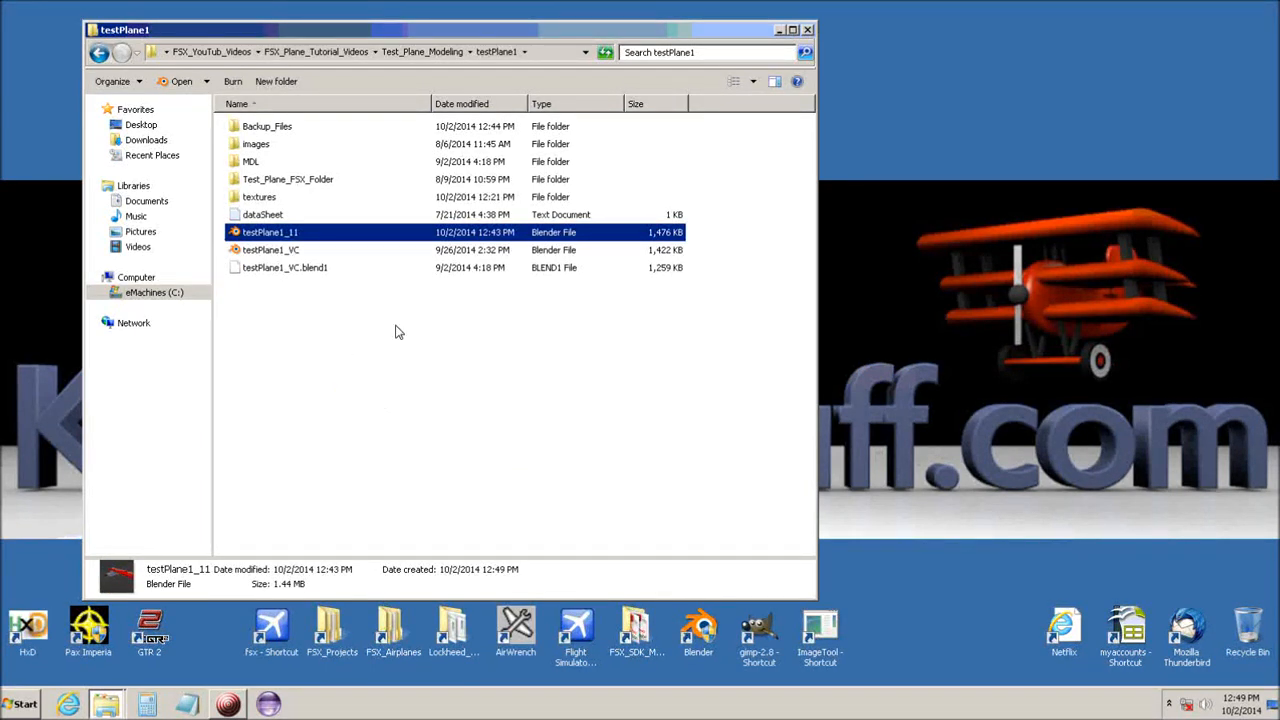
{"action": "left_click", "coordinate": [780, 31]}
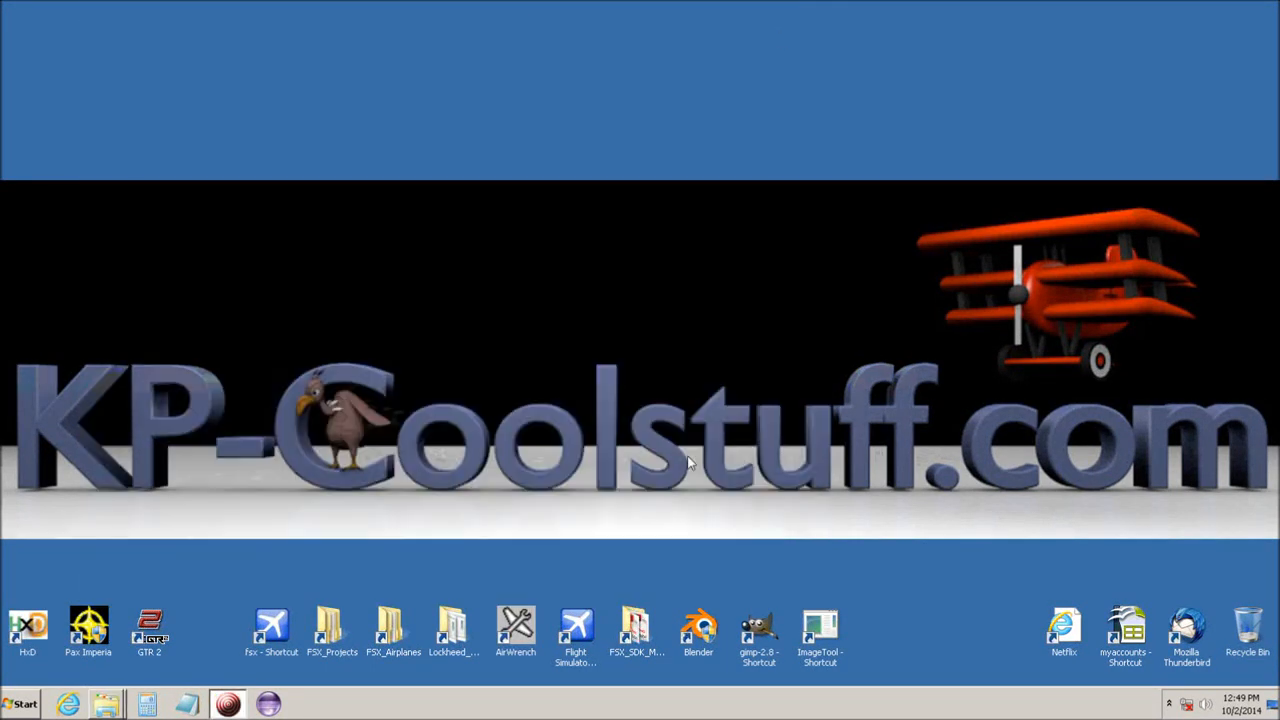
{"action": "left_click", "coordinate": [705, 636]}
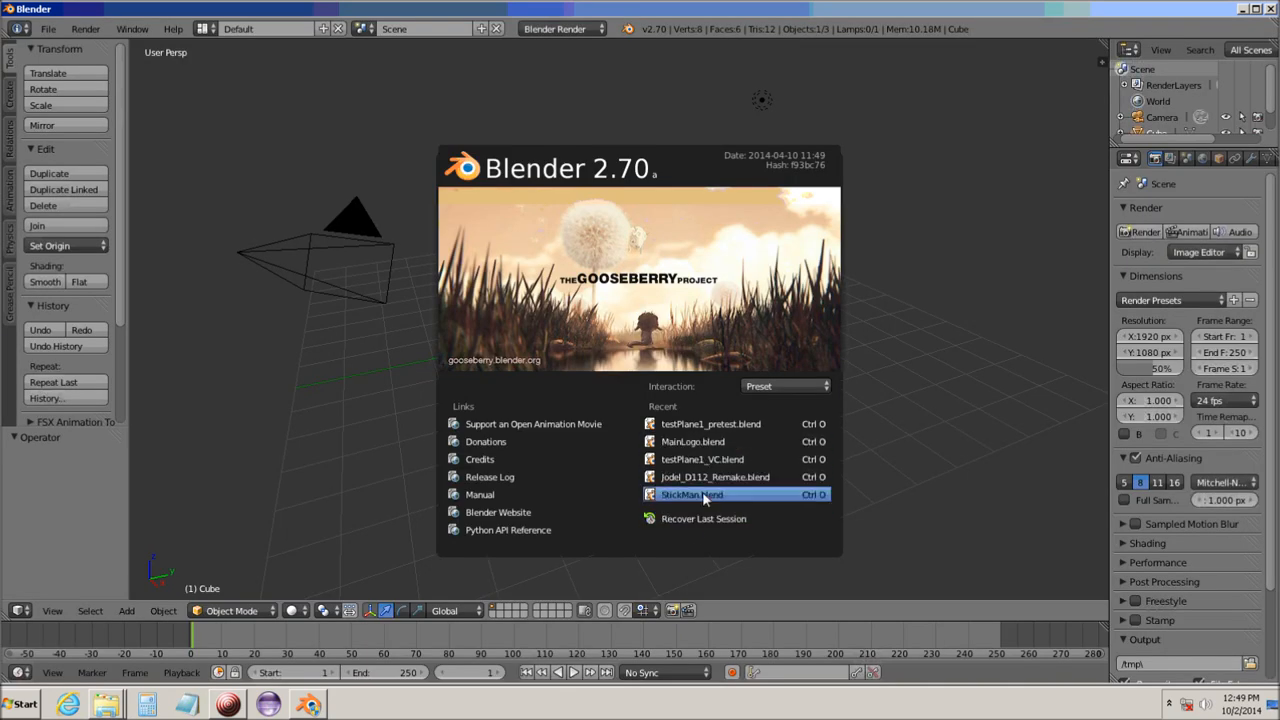
{"action": "left_click", "coordinate": [343, 330]}
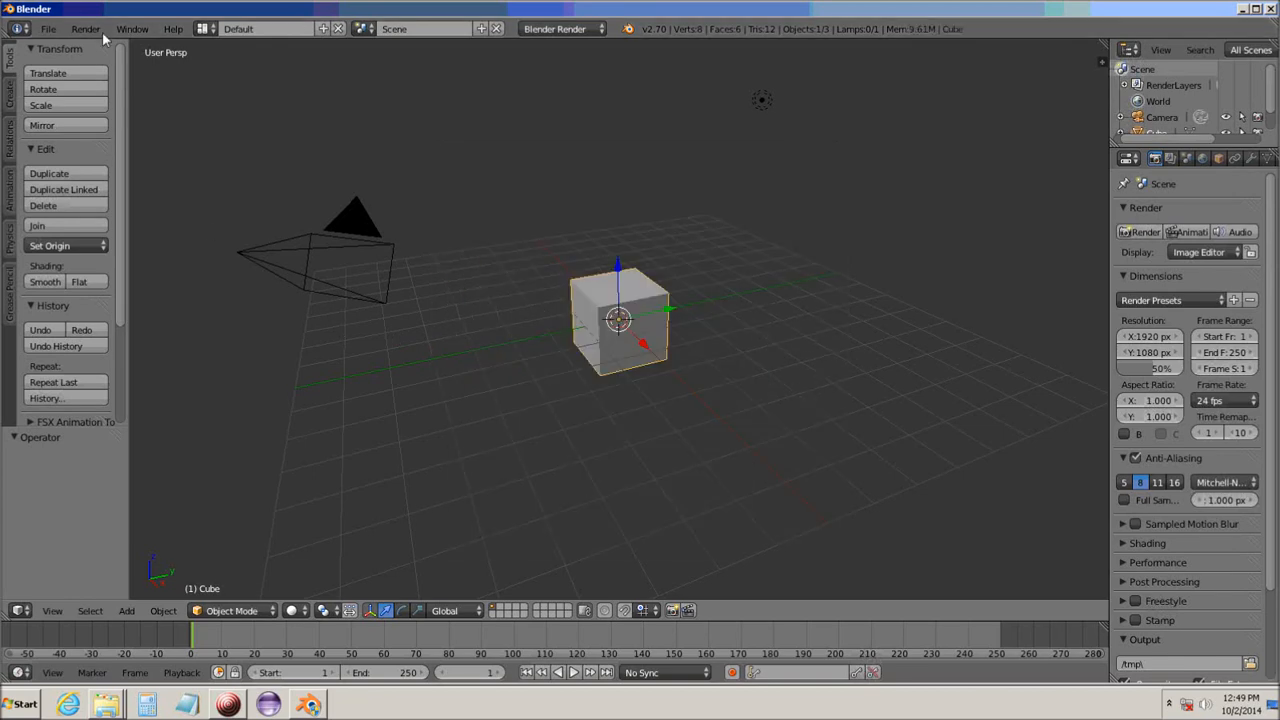
{"action": "left_click", "coordinate": [55, 29]}
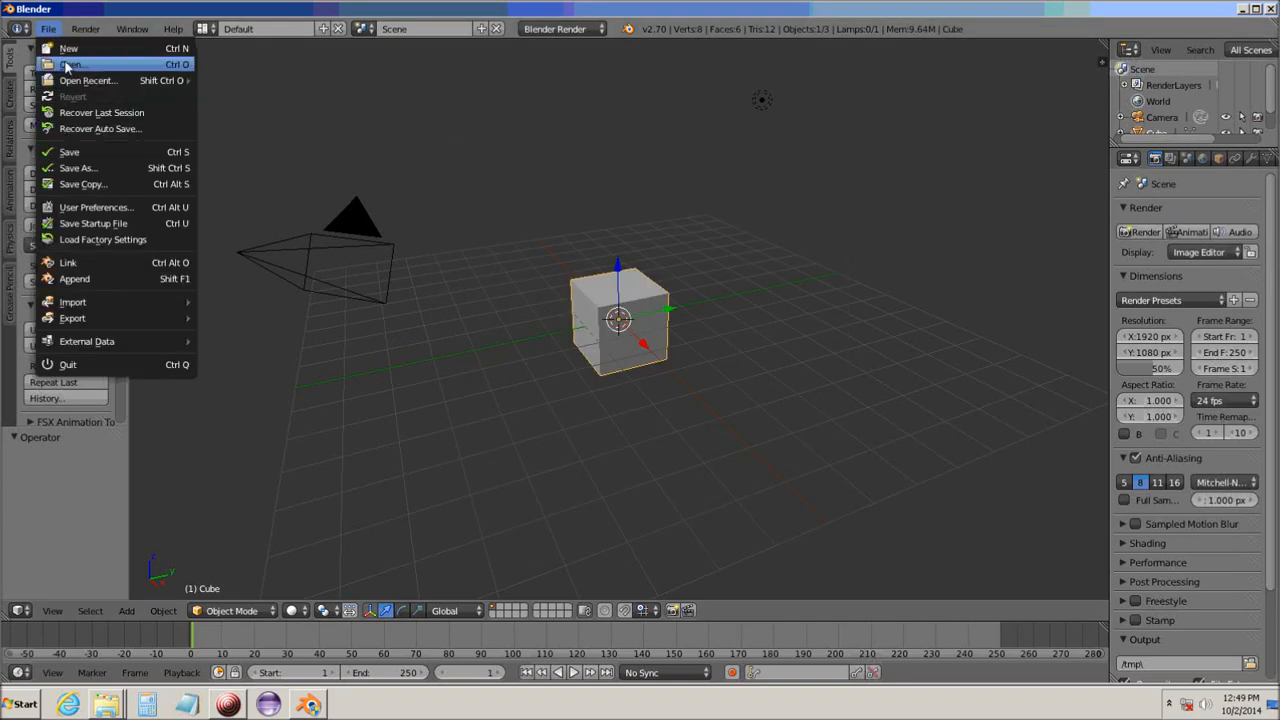
{"action": "left_click", "coordinate": [70, 66]}
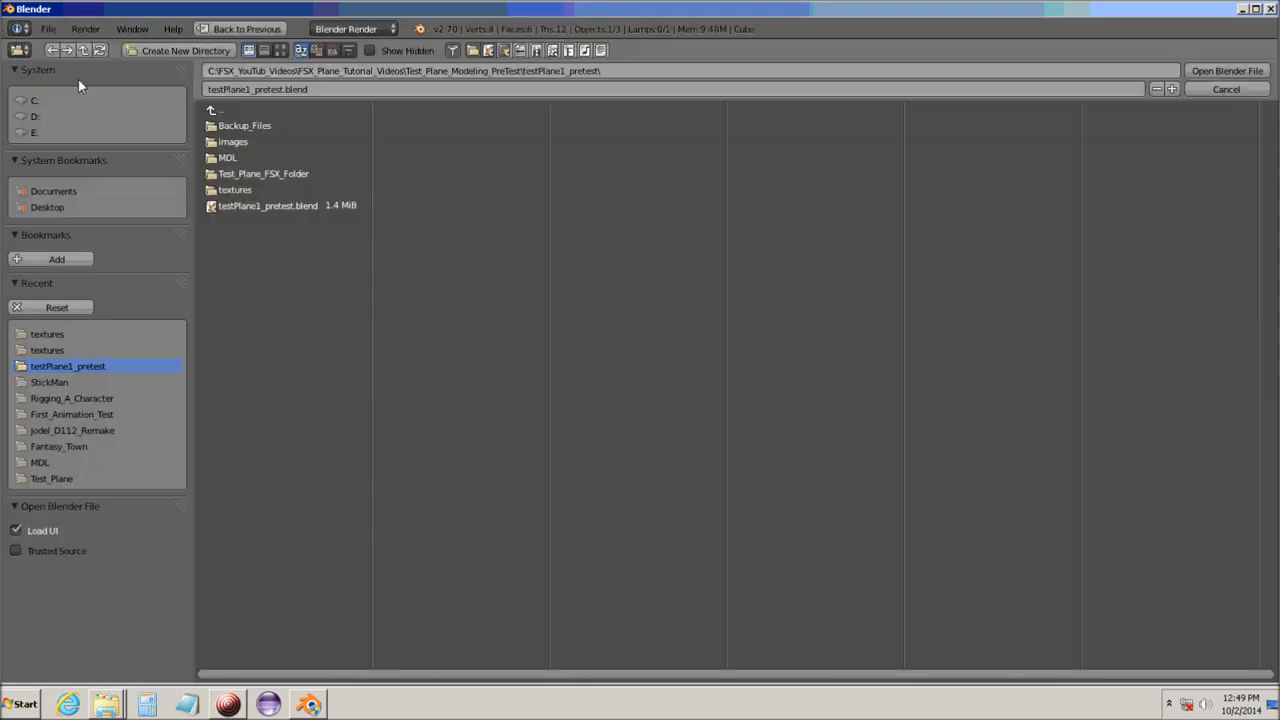
{"action": "left_click", "coordinate": [232, 110]}
{"action": "left_click", "coordinate": [232, 108]}
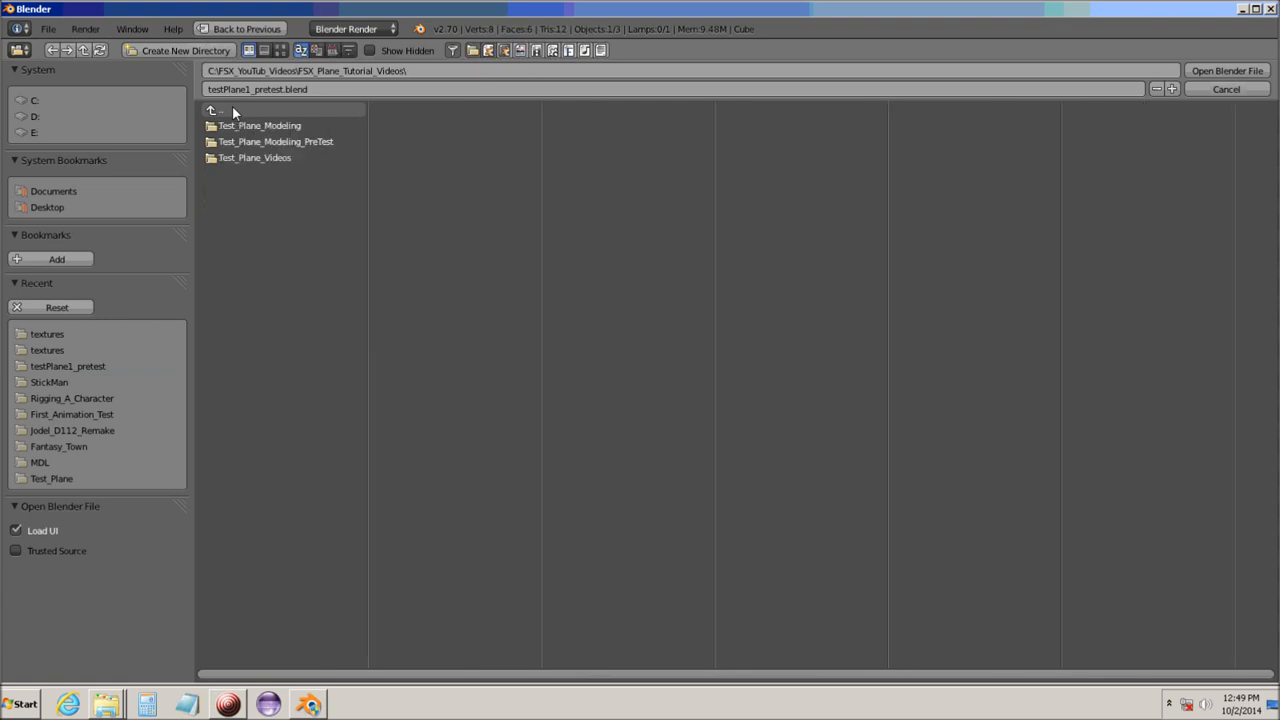
{"action": "left_click", "coordinate": [232, 123]}
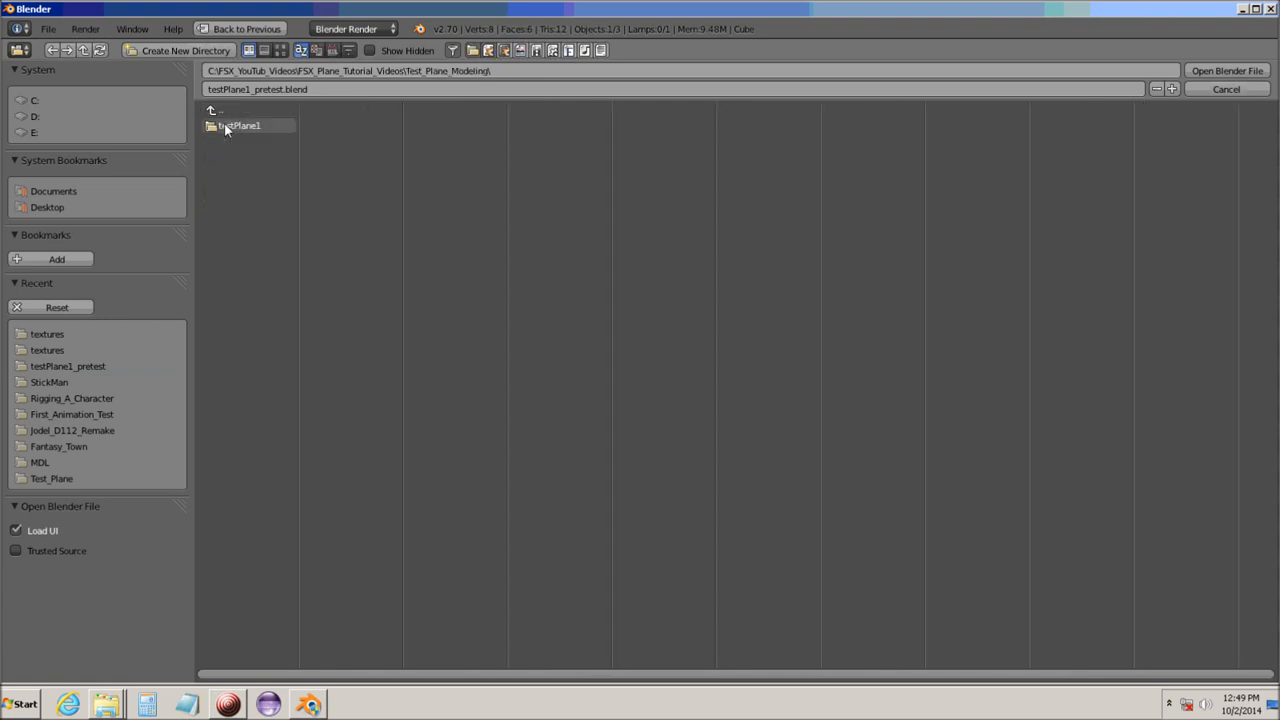
{"action": "left_click", "coordinate": [222, 124]}
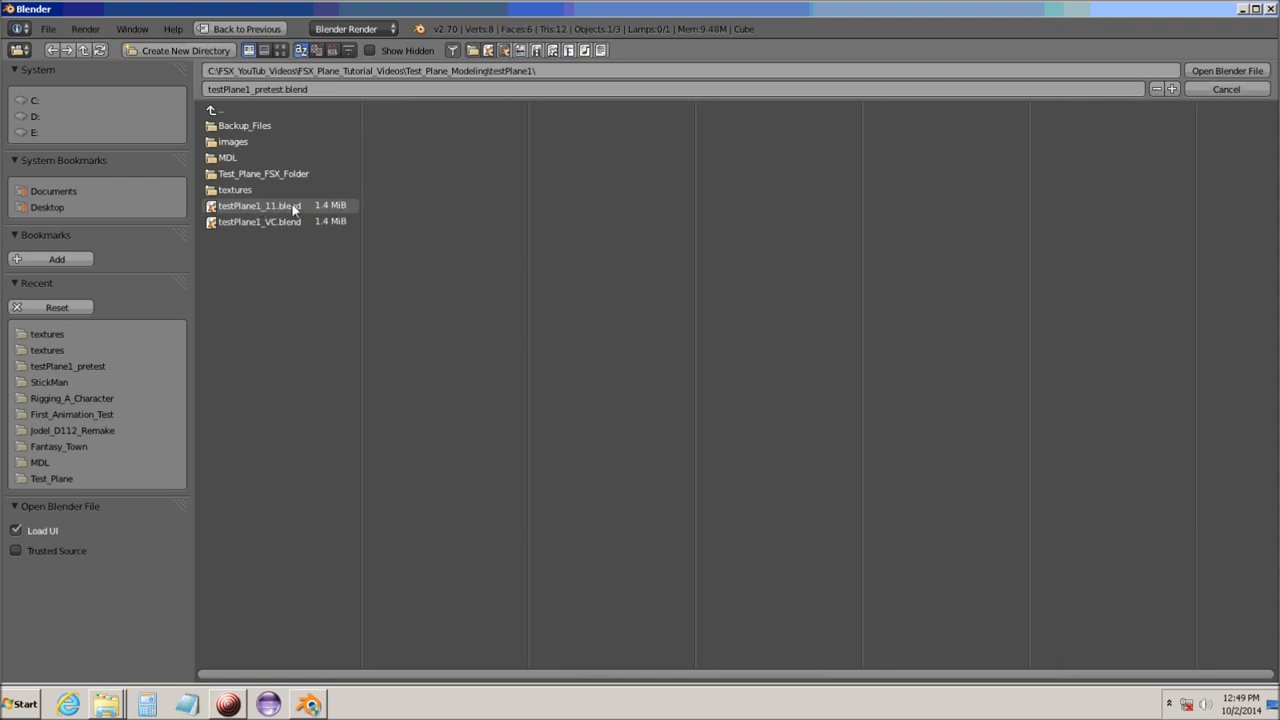
{"action": "left_click", "coordinate": [1272, 10]}
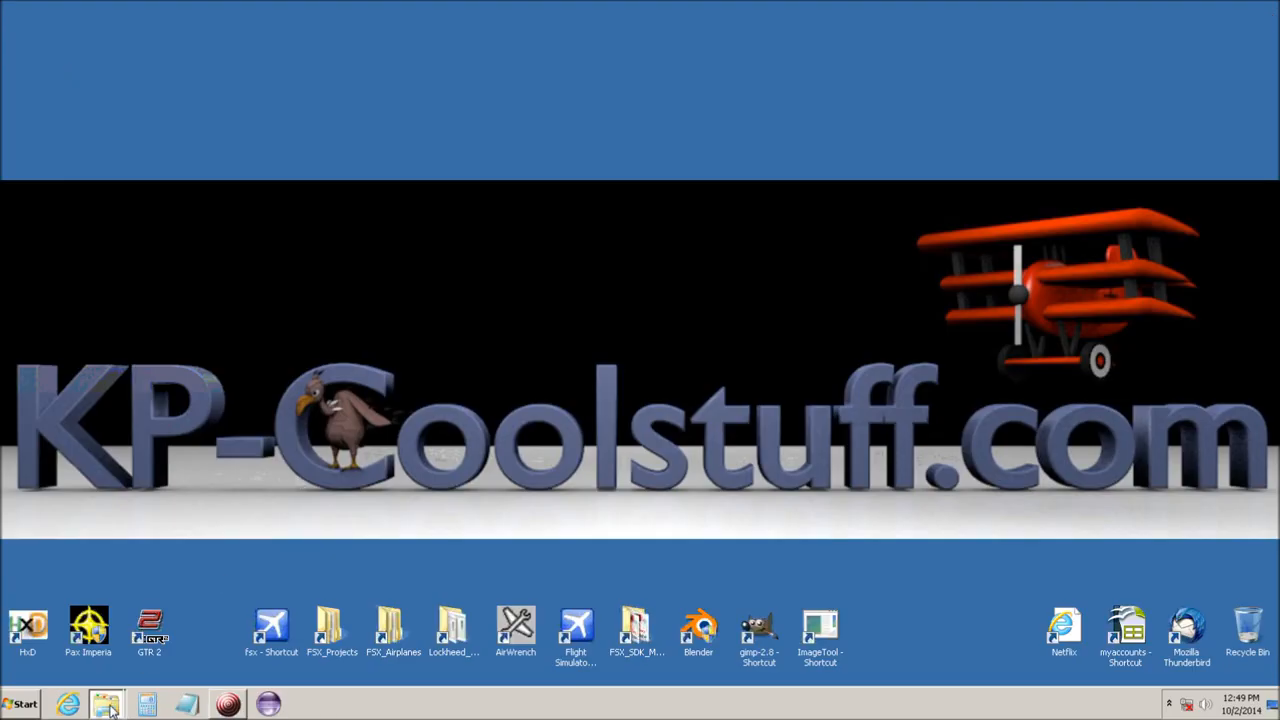
Return to the file explorer, rename the copied testPlane1_11 file as testPlane1, and minimize the window.
{"action": "left_click", "coordinate": [98, 654]}
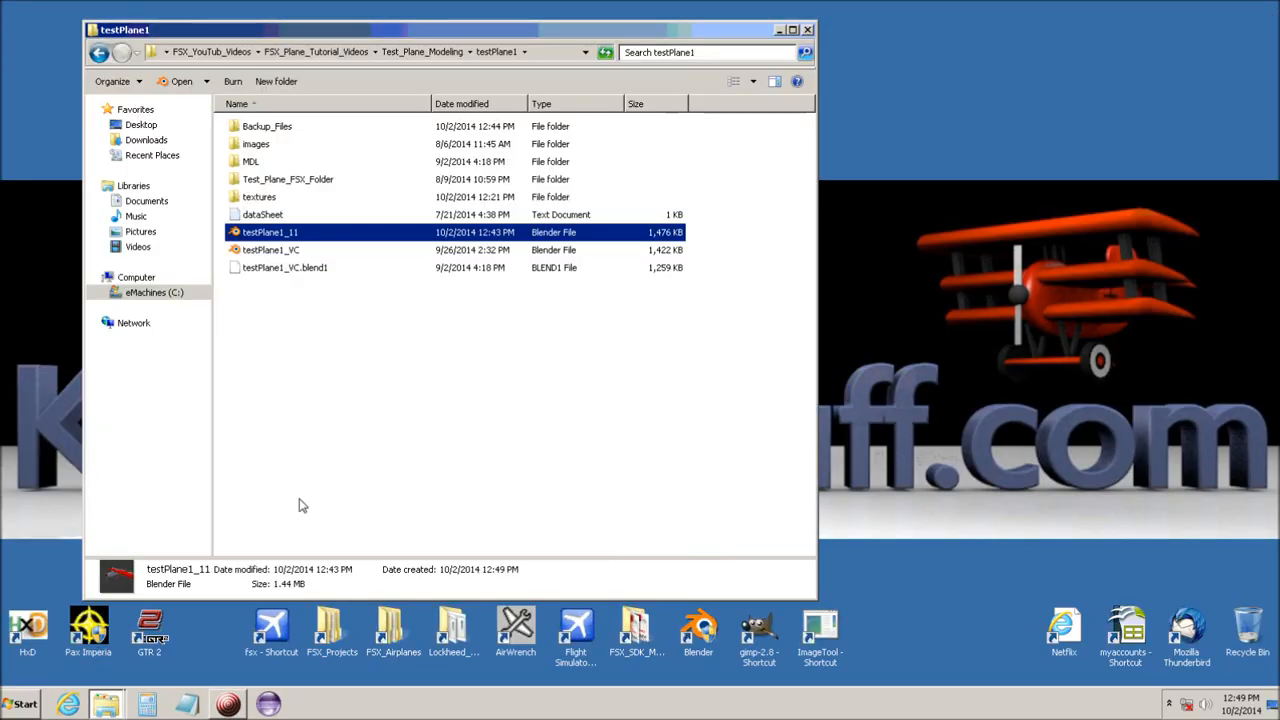
{"action": "left_click", "coordinate": [284, 234]}
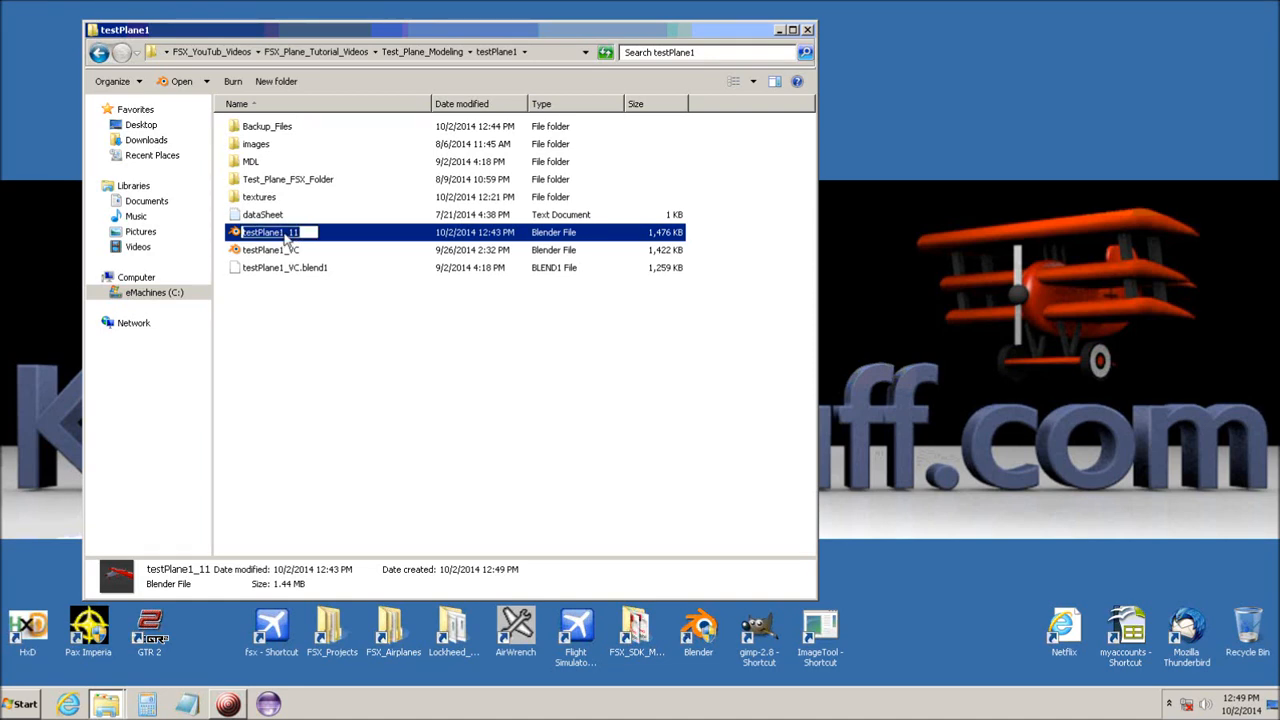
{"action": "left_click", "coordinate": [284, 236]}
{"action": "key", "text": "Delete"}
{"action": "key", "text": "Delete"}
{"action": "key", "text": "Delete"}
{"action": "key", "text": "Return"}
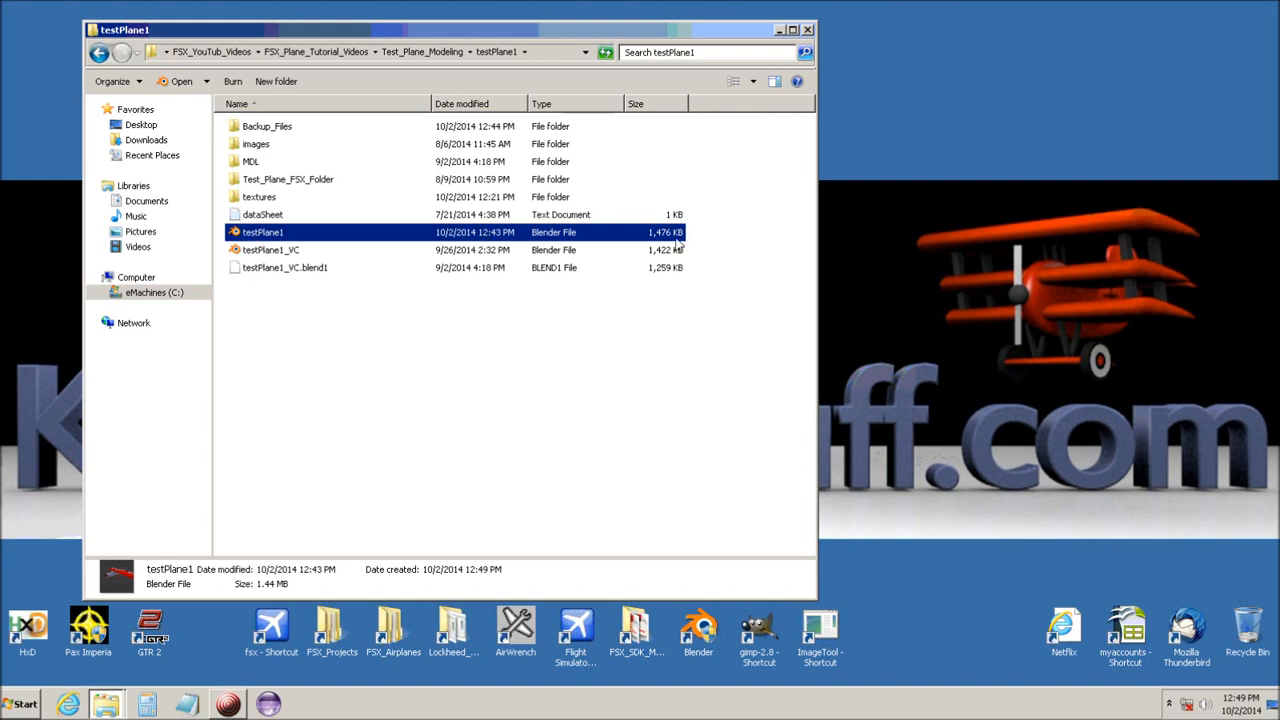
{"action": "left_click", "coordinate": [783, 31]}
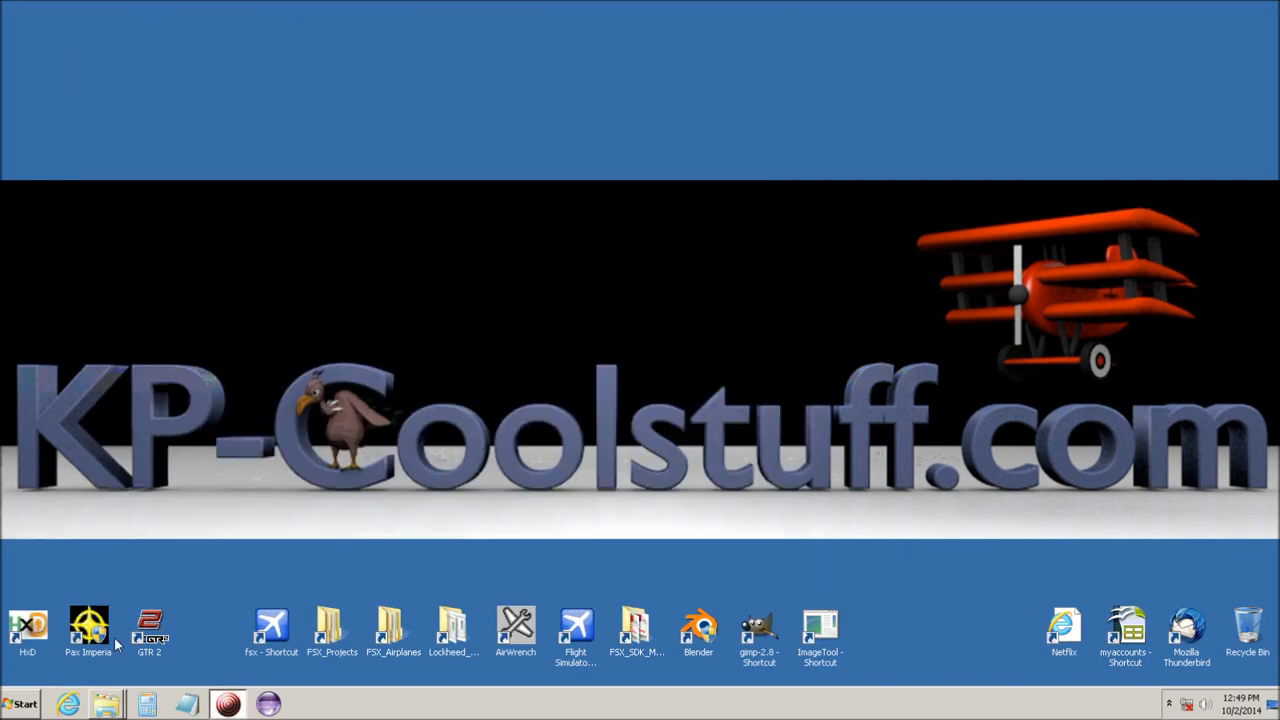
Launch Blender and open the recent file testPlane1.blend.
{"action": "left_click", "coordinate": [703, 629]}
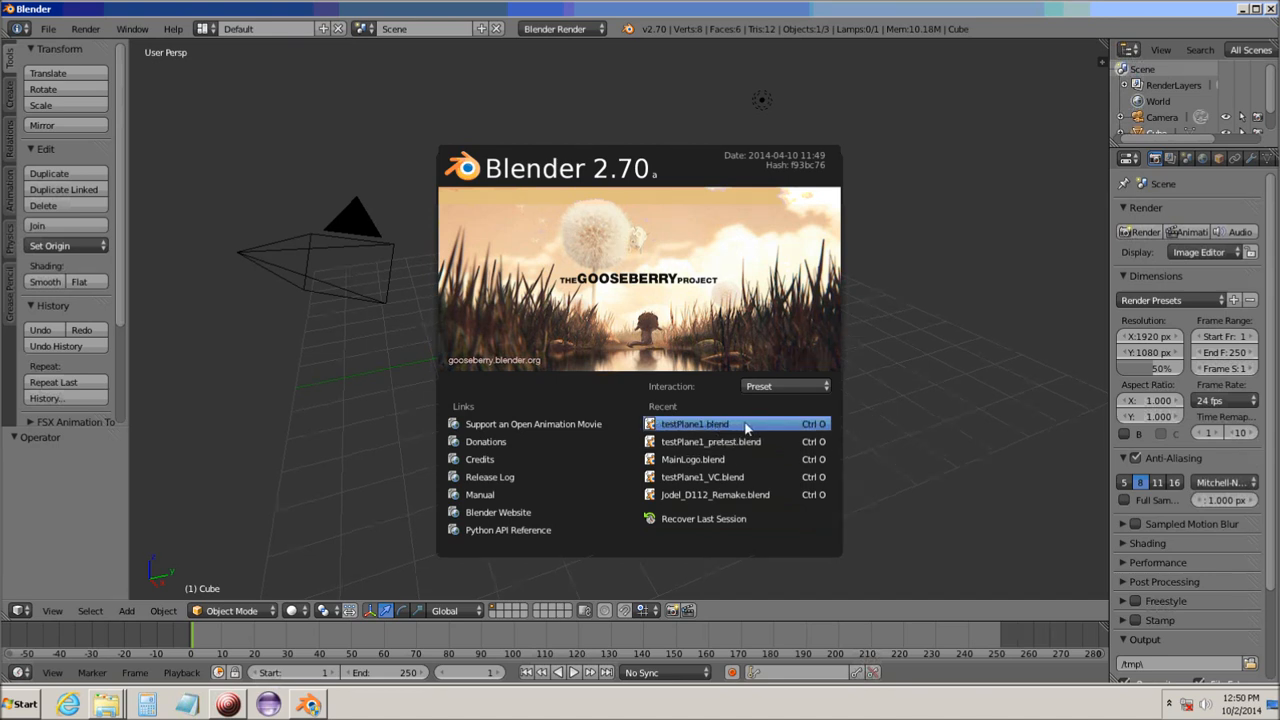
{"action": "left_click", "coordinate": [652, 425]}
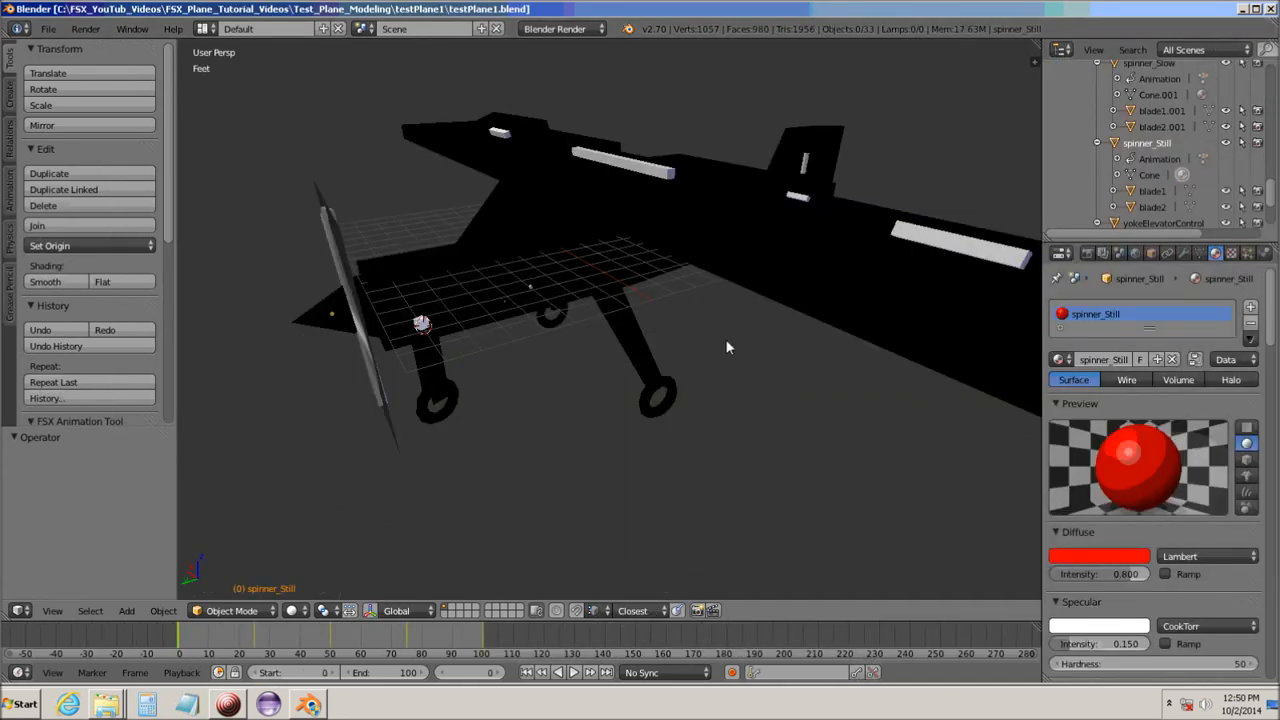
{"action": "middle_click_drag", "start_coordinate": [694, 411], "coordinate": [630, 474]}
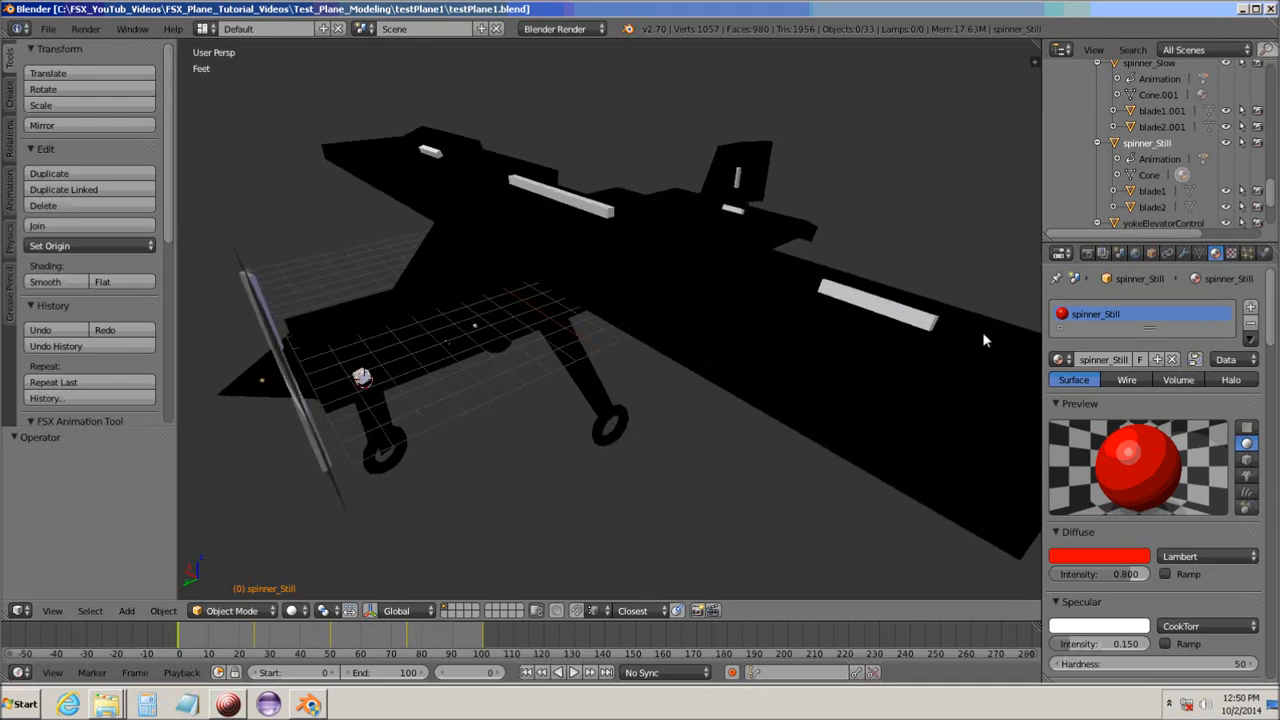
Select the airplane's body and split the 3D view vertically into two side-by-side viewports.
{"action": "right_click", "coordinate": [487, 254]}
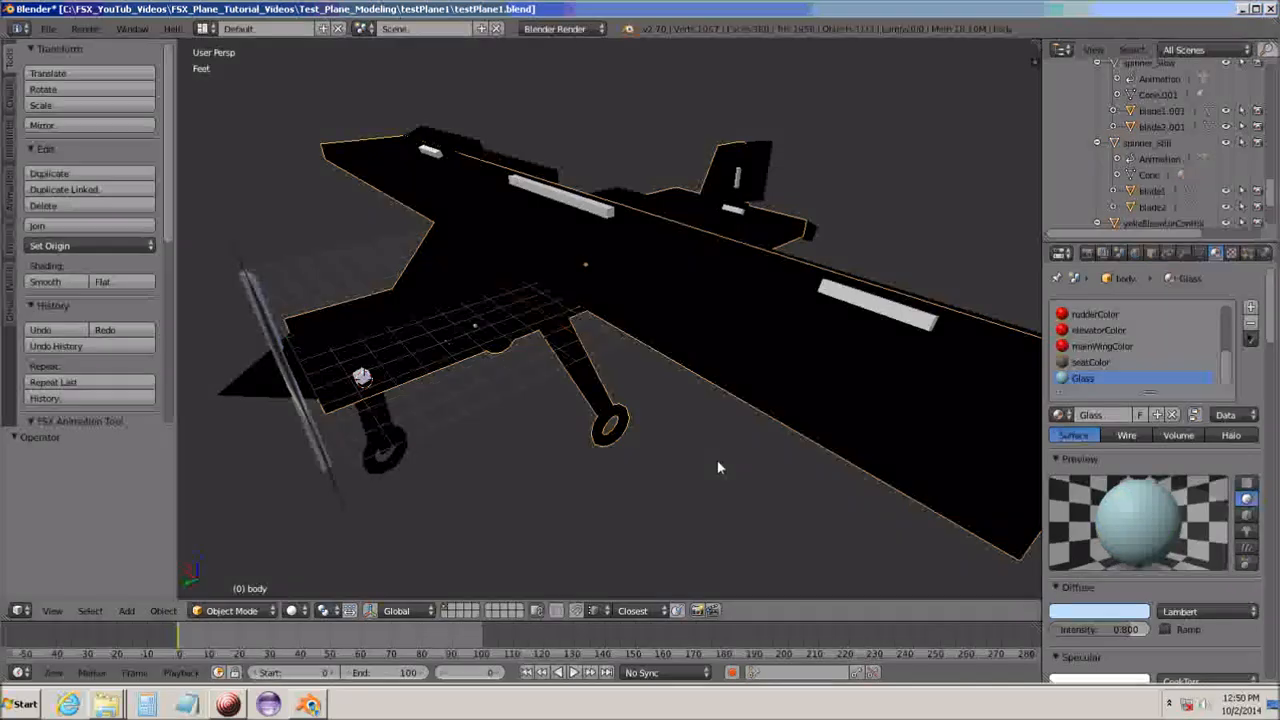
{"action": "scroll", "coordinate": [705, 456], "scroll_direction": "down", "scroll_amount": 6}
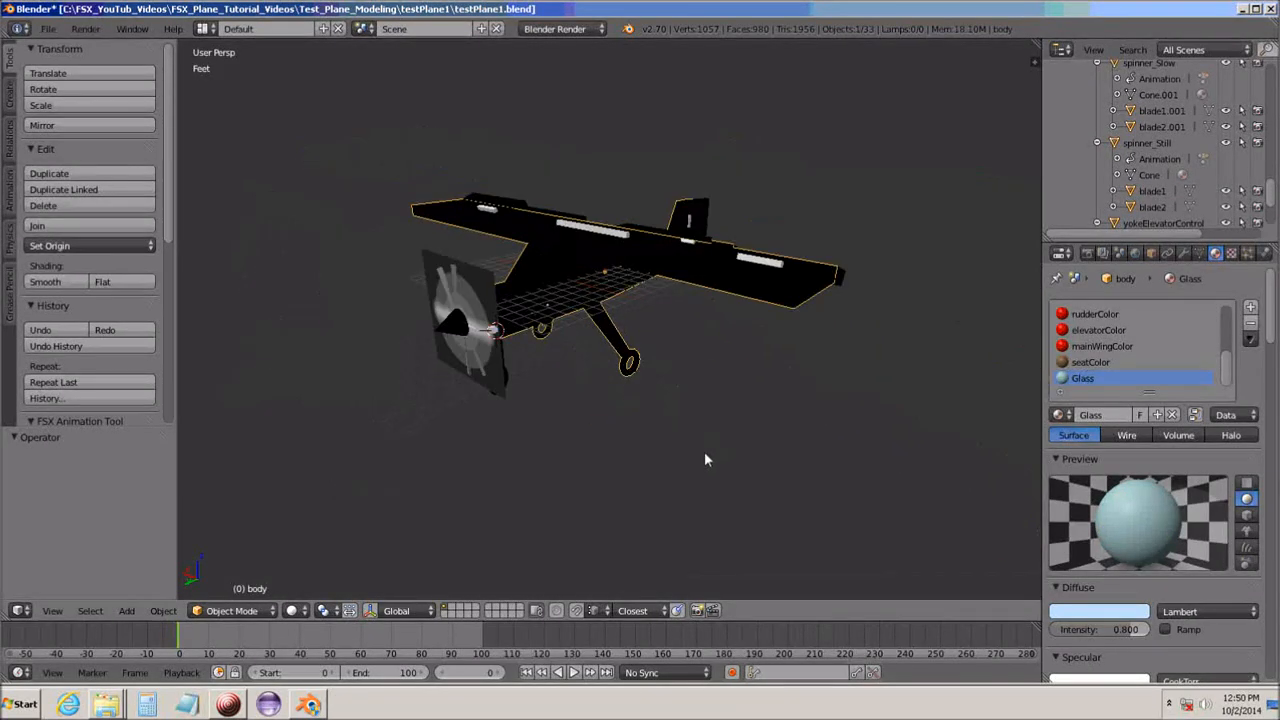
{"action": "scroll", "coordinate": [704, 453], "scroll_direction": "up", "scroll_amount": 2}
{"action": "middle_click_drag", "start_coordinate": [704, 453], "coordinate": [652, 469], "text": "shift"}
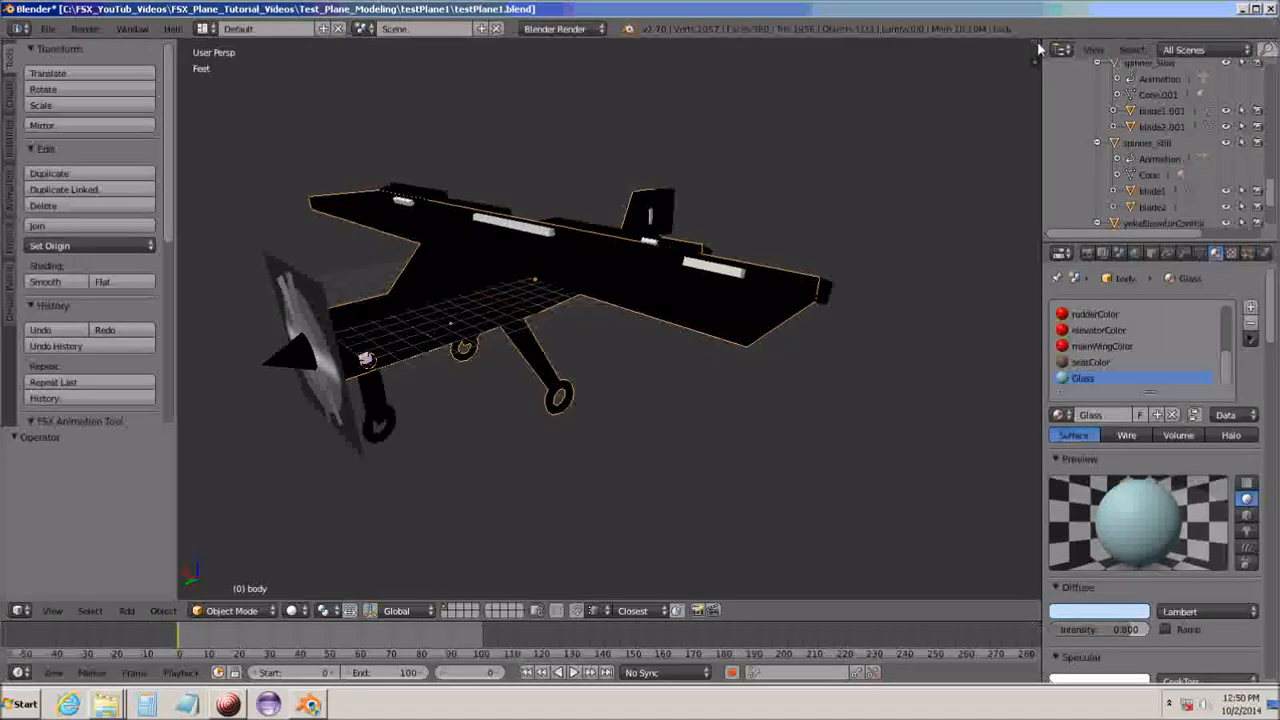
{"action": "left_click_drag", "start_coordinate": [1037, 41], "coordinate": [582, 98]}
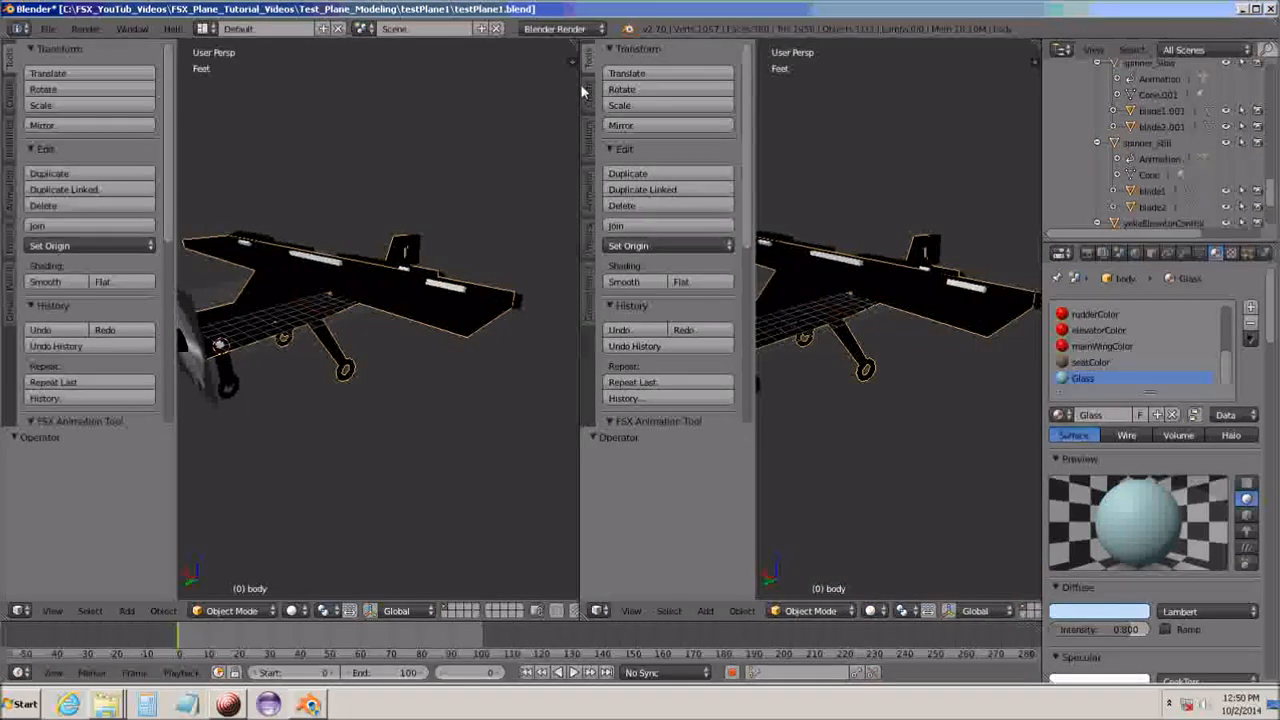
Add the front landing gear, its wheel and the rudder control surface to the selected airplane body.
{"action": "middle_click_drag", "start_coordinate": [320, 410], "coordinate": [365, 400]}
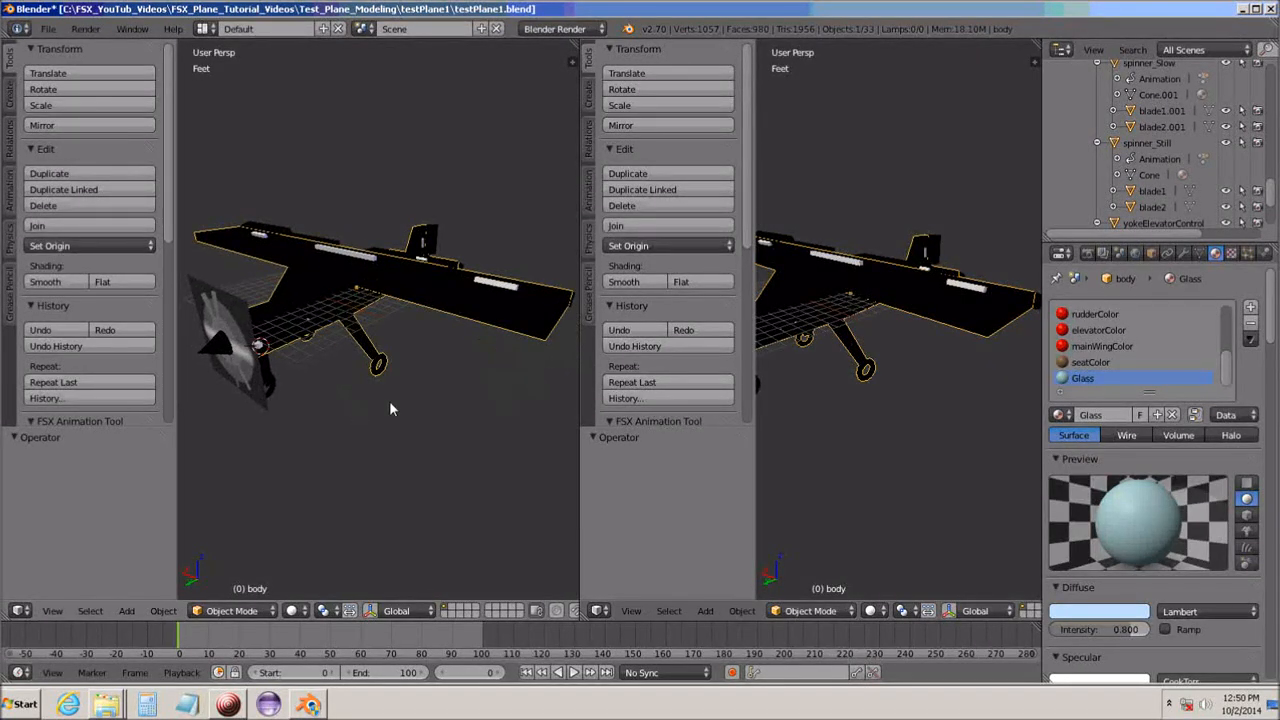
{"action": "middle_click_drag", "start_coordinate": [477, 367], "coordinate": [405, 396]}
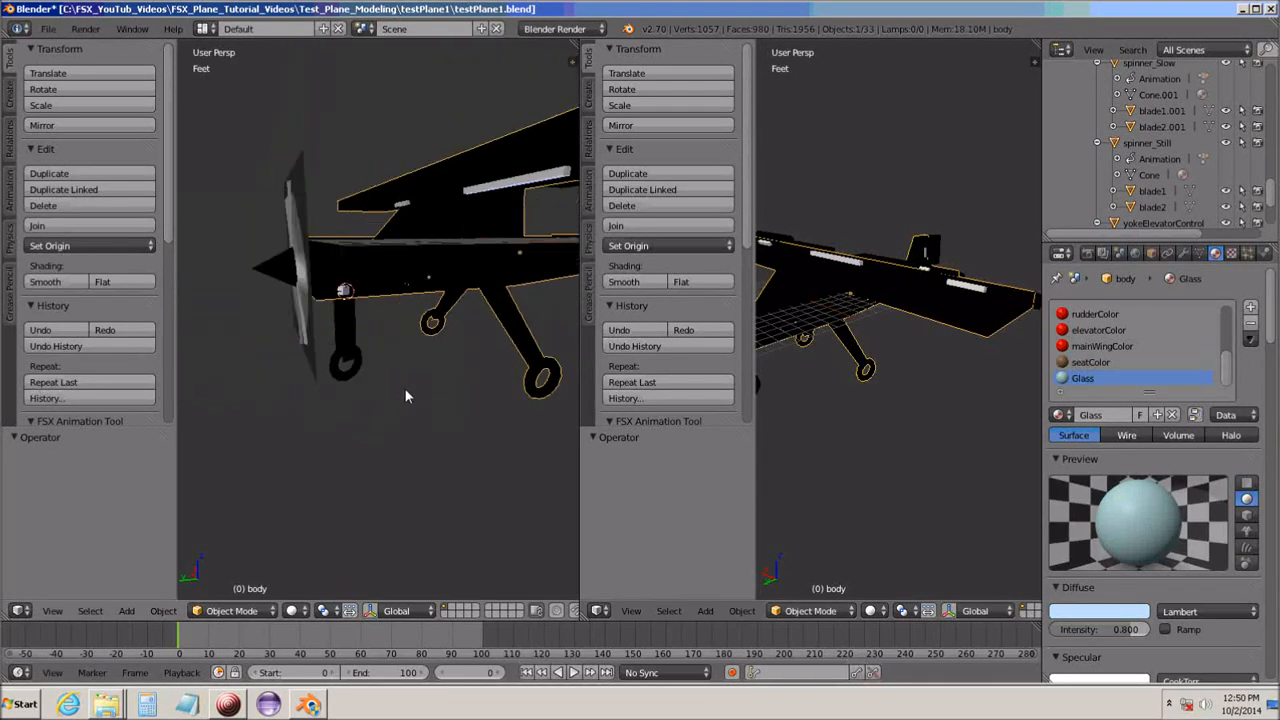
{"action": "right_click", "coordinate": [342, 320], "text": "shift"}
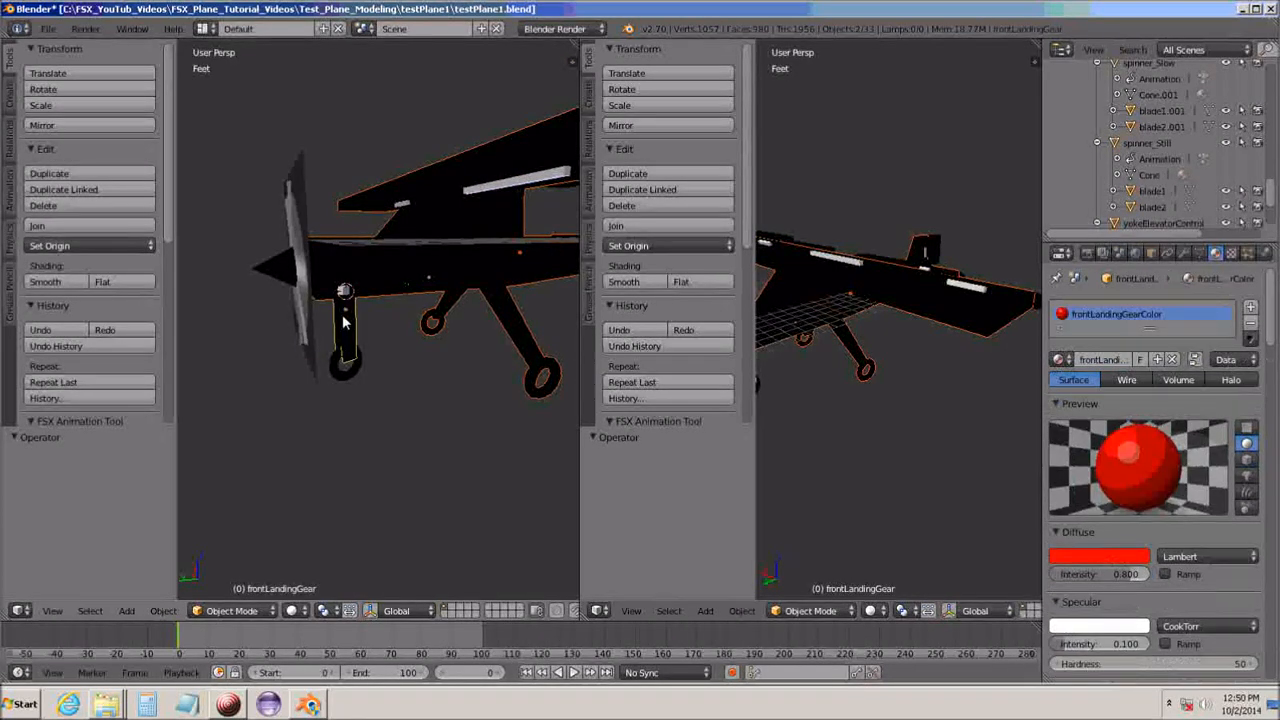
{"action": "right_click", "coordinate": [345, 376], "text": "shift"}
{"action": "middle_click_drag", "start_coordinate": [445, 411], "coordinate": [340, 405]}
{"action": "right_click", "coordinate": [390, 332], "text": "shift"}
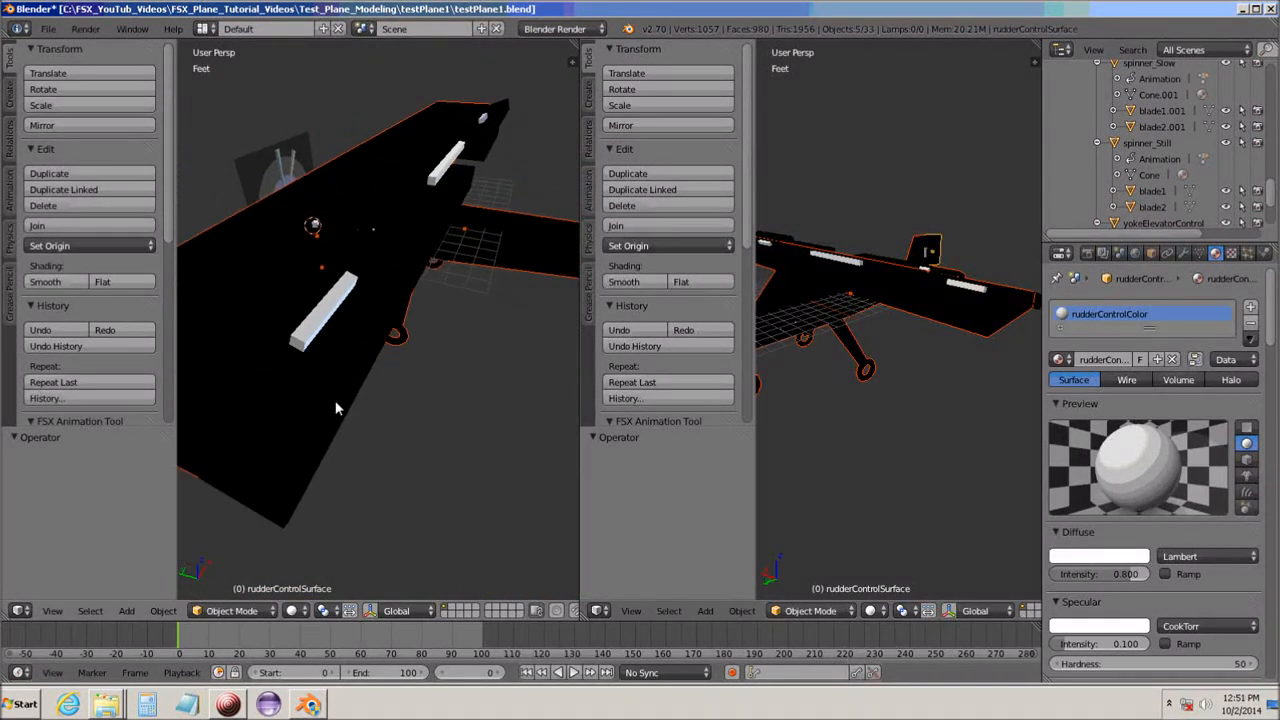
Extend the selection with the left aileron, left flap, right flap and right aileron on the main wing.
{"action": "right_click", "coordinate": [320, 428], "text": "shift"}
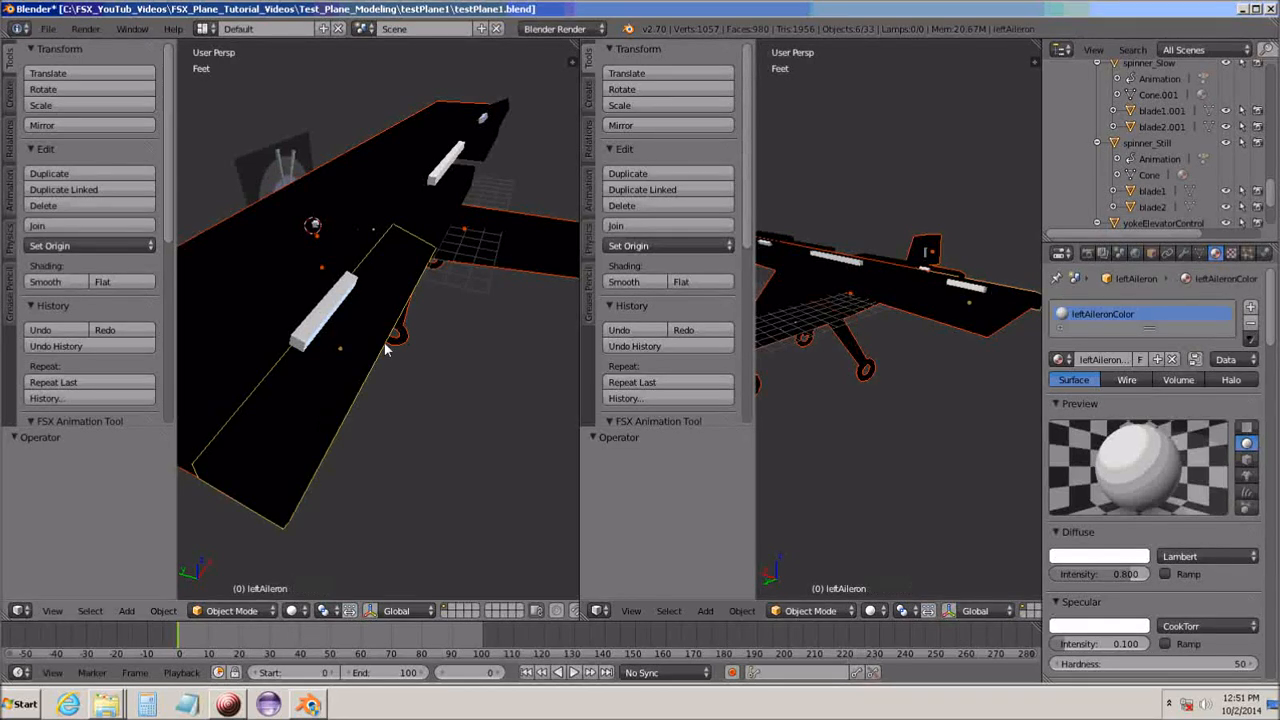
{"action": "right_click", "coordinate": [437, 232], "text": "shift"}
{"action": "right_click", "coordinate": [487, 153], "text": "shift"}
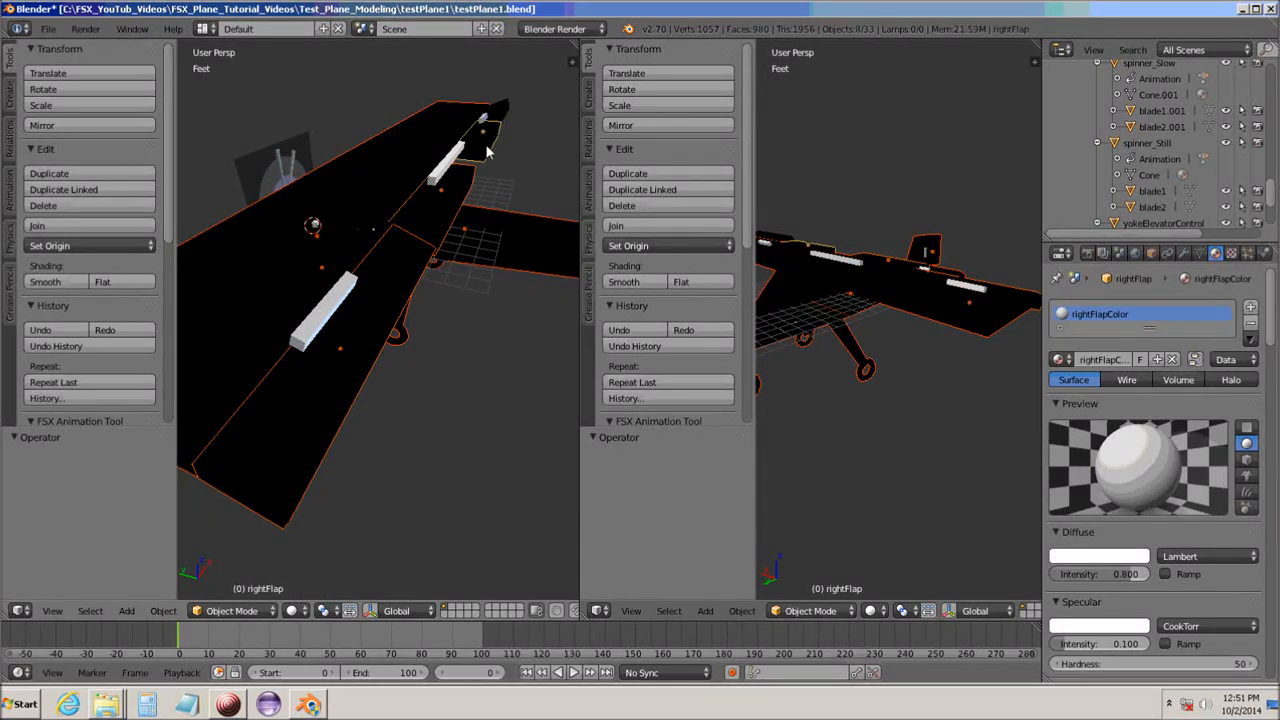
{"action": "right_click", "coordinate": [504, 116], "text": "shift"}
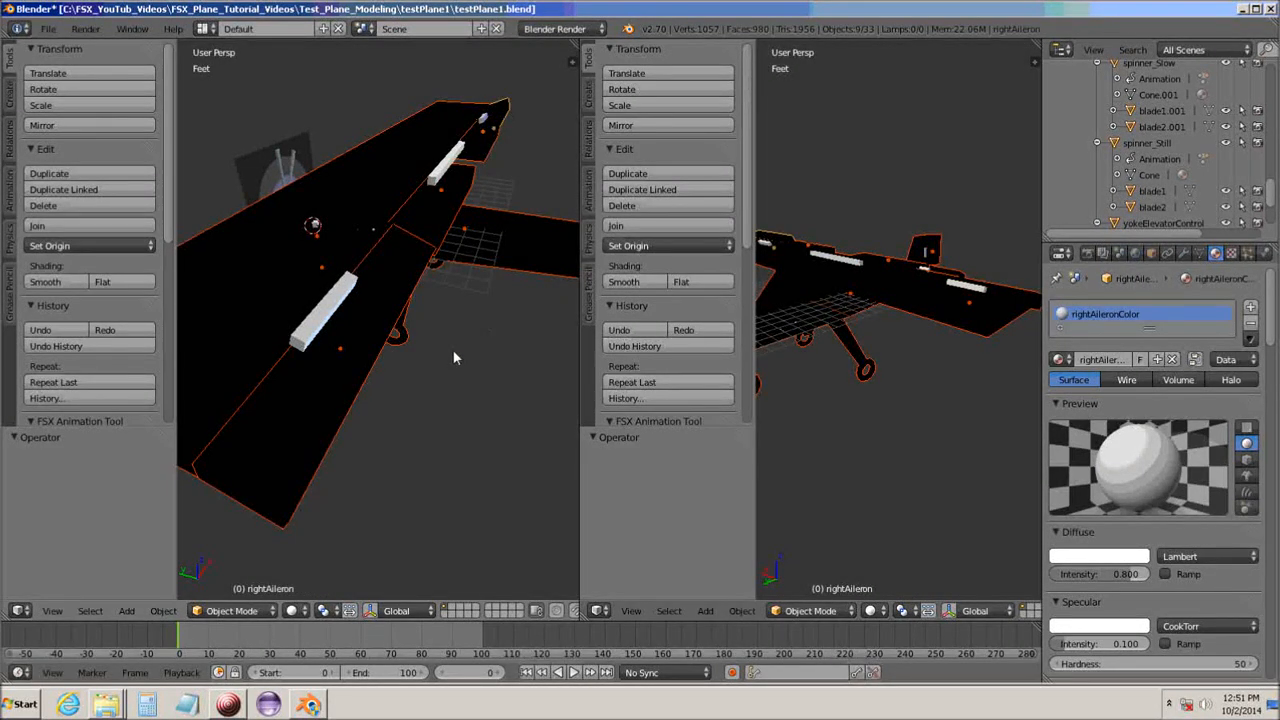
Add the three propeller spinners spinner_Blured, spinner_Slow and spinner_Still to the selection.
{"action": "scroll", "coordinate": [455, 356], "scroll_direction": "down", "scroll_amount": 5}
{"action": "middle_click_drag", "start_coordinate": [455, 356], "coordinate": [570, 332]}
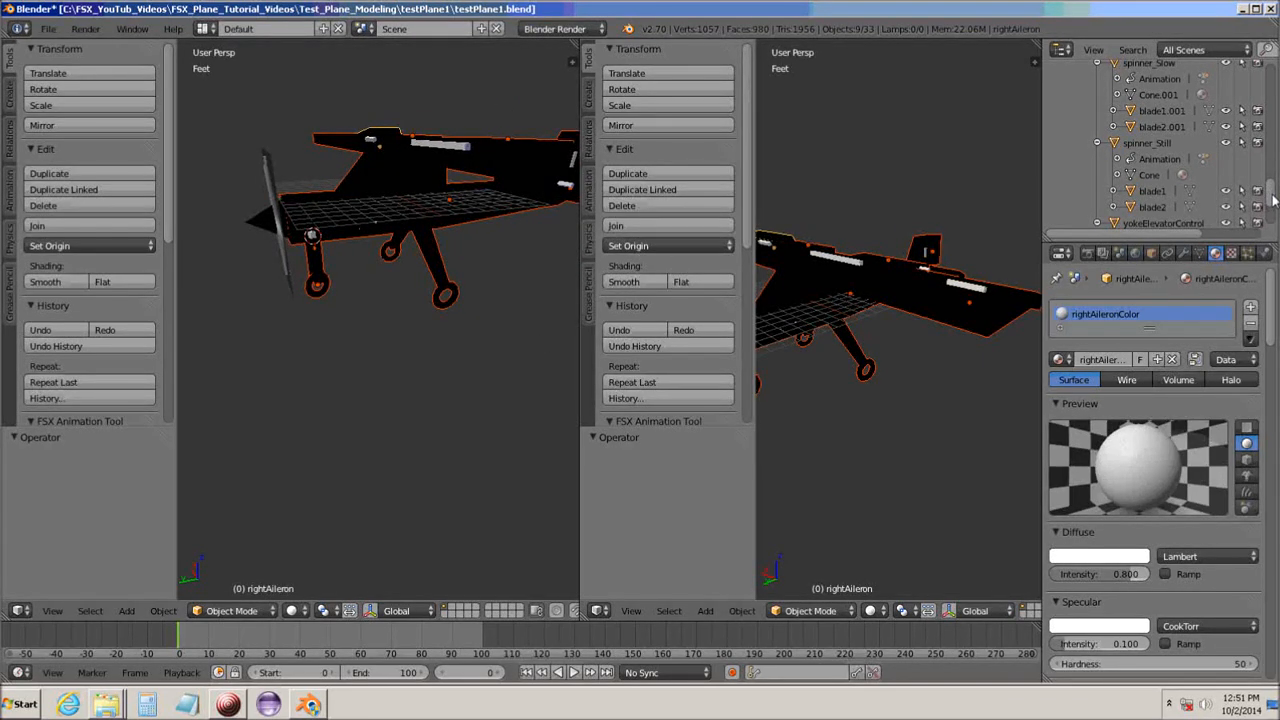
{"action": "left_click_drag", "start_coordinate": [1273, 200], "coordinate": [1273, 150]}
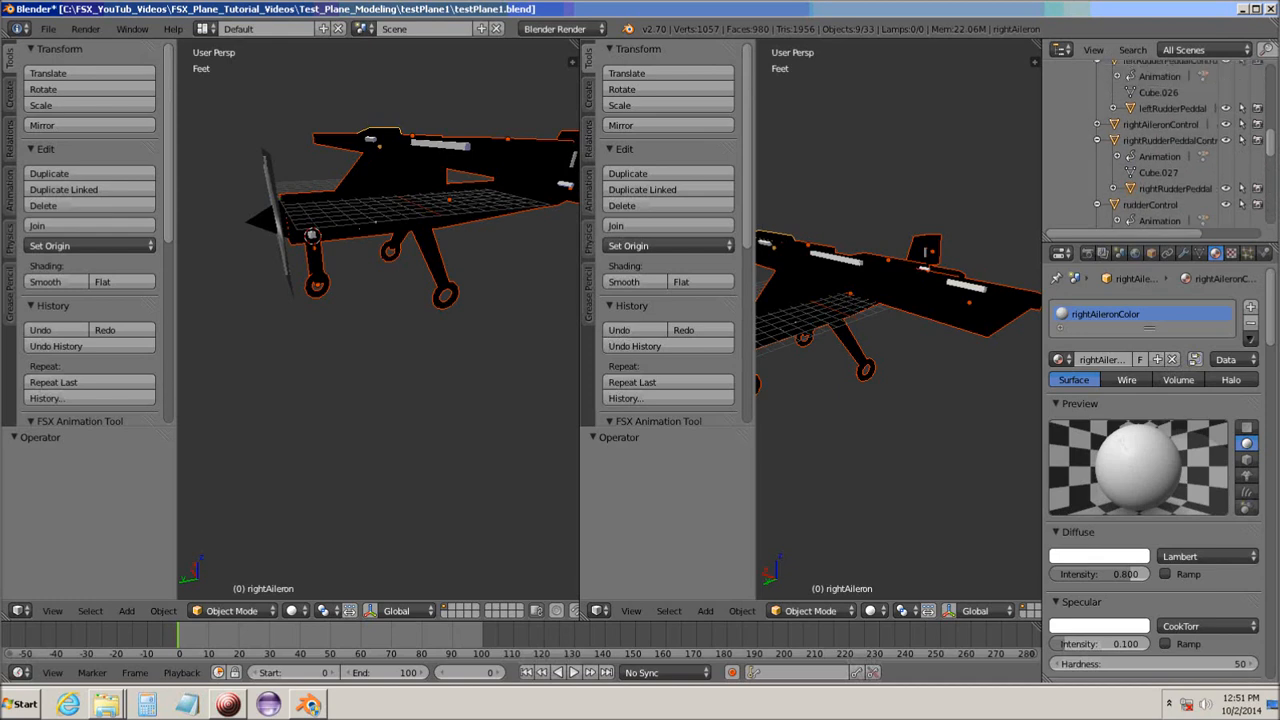
{"action": "scroll", "coordinate": [1168, 124], "scroll_direction": "down", "scroll_amount": 5}
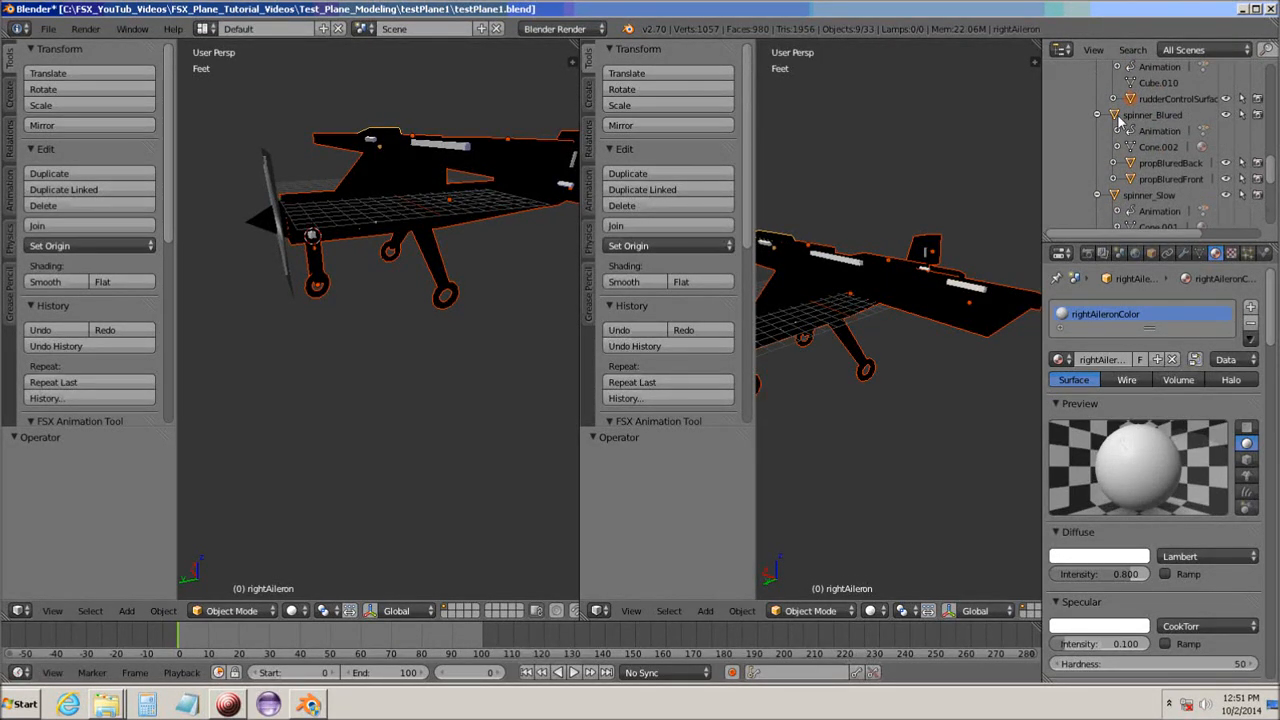
{"action": "left_click", "coordinate": [1117, 118]}
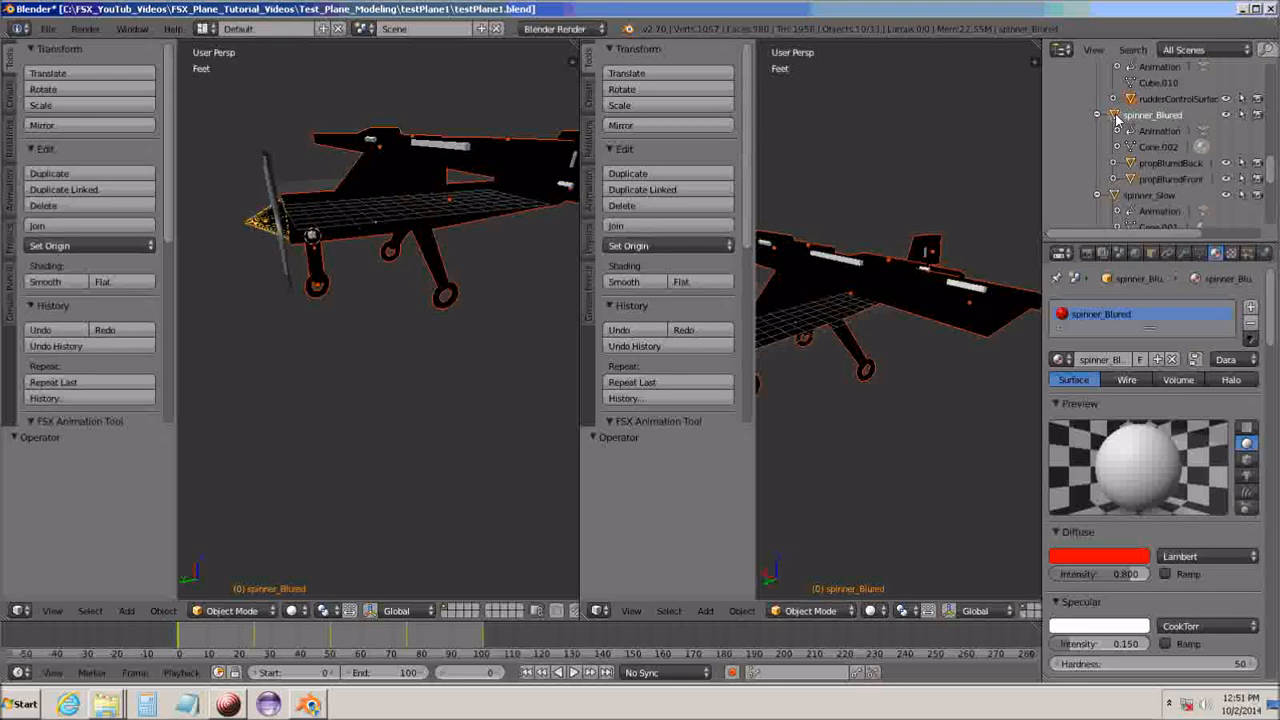
{"action": "left_click", "coordinate": [1145, 196]}
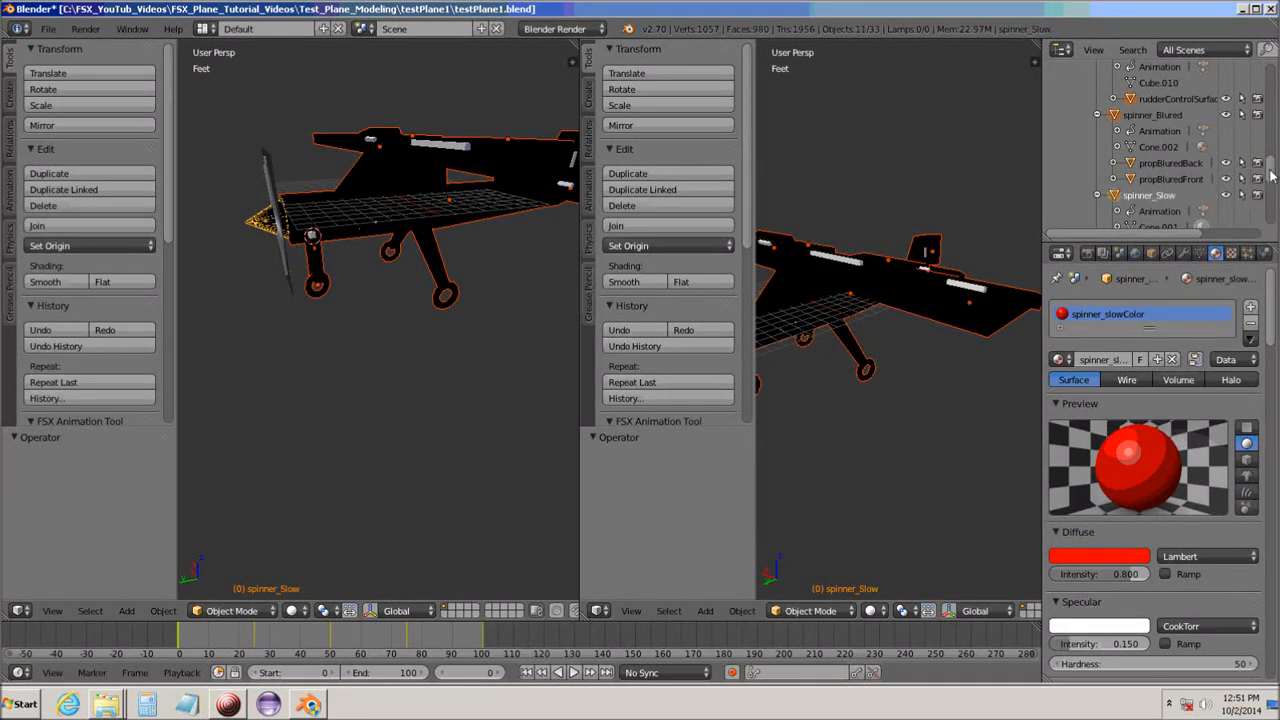
{"action": "left_click_drag", "start_coordinate": [1271, 176], "coordinate": [1270, 202]}
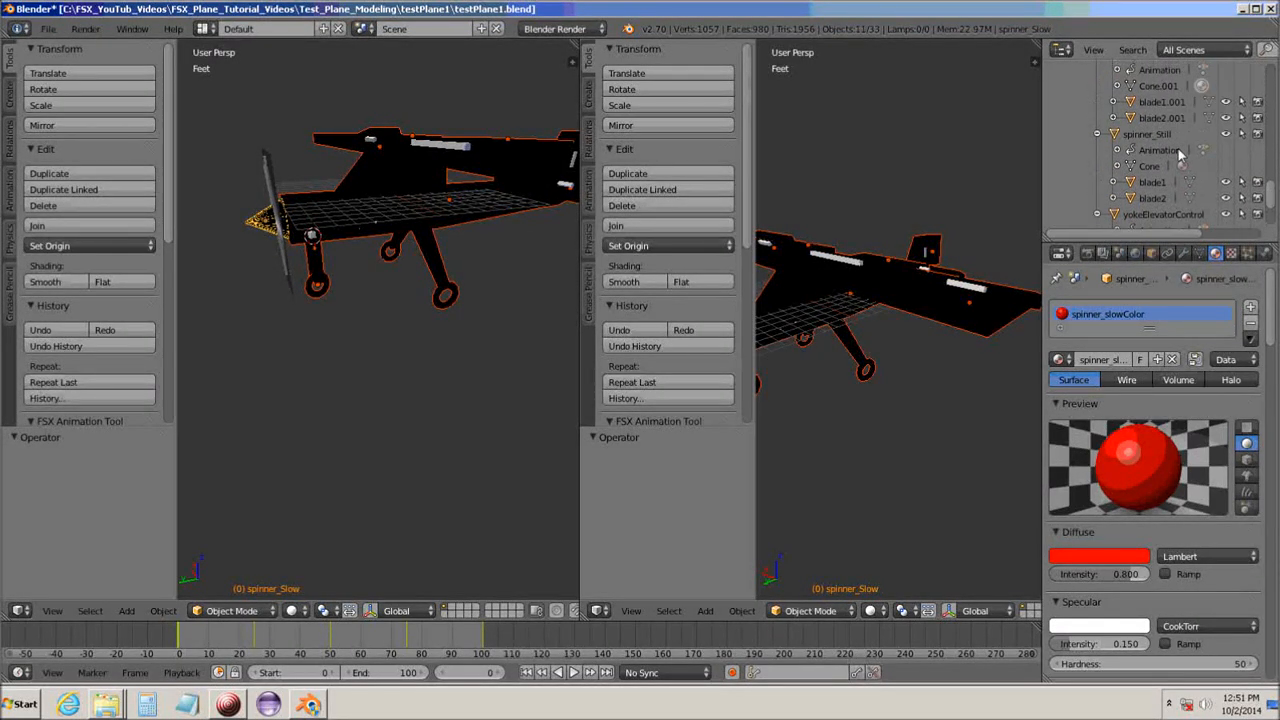
{"action": "left_click", "coordinate": [1114, 137]}
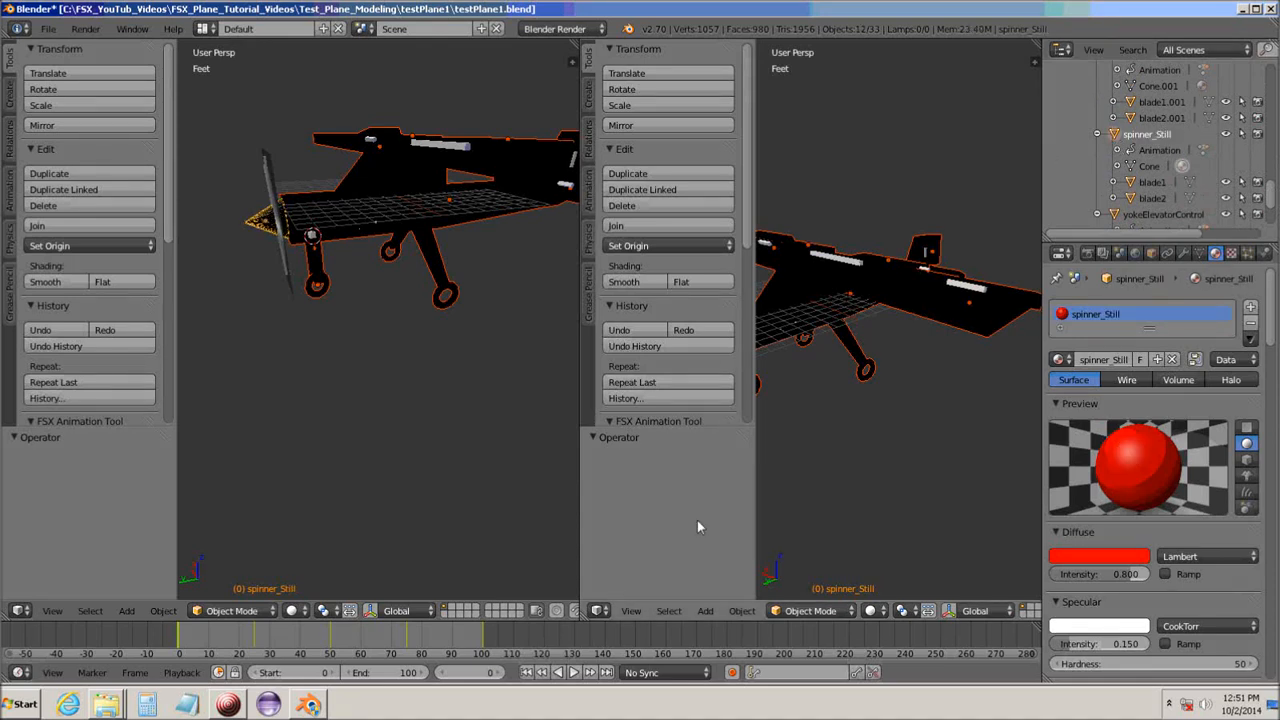
Change the second viewport to the UV/Image Editor and select the whole spinner_Still mesh in Edit Mode.
{"action": "left_click", "coordinate": [599, 611]}
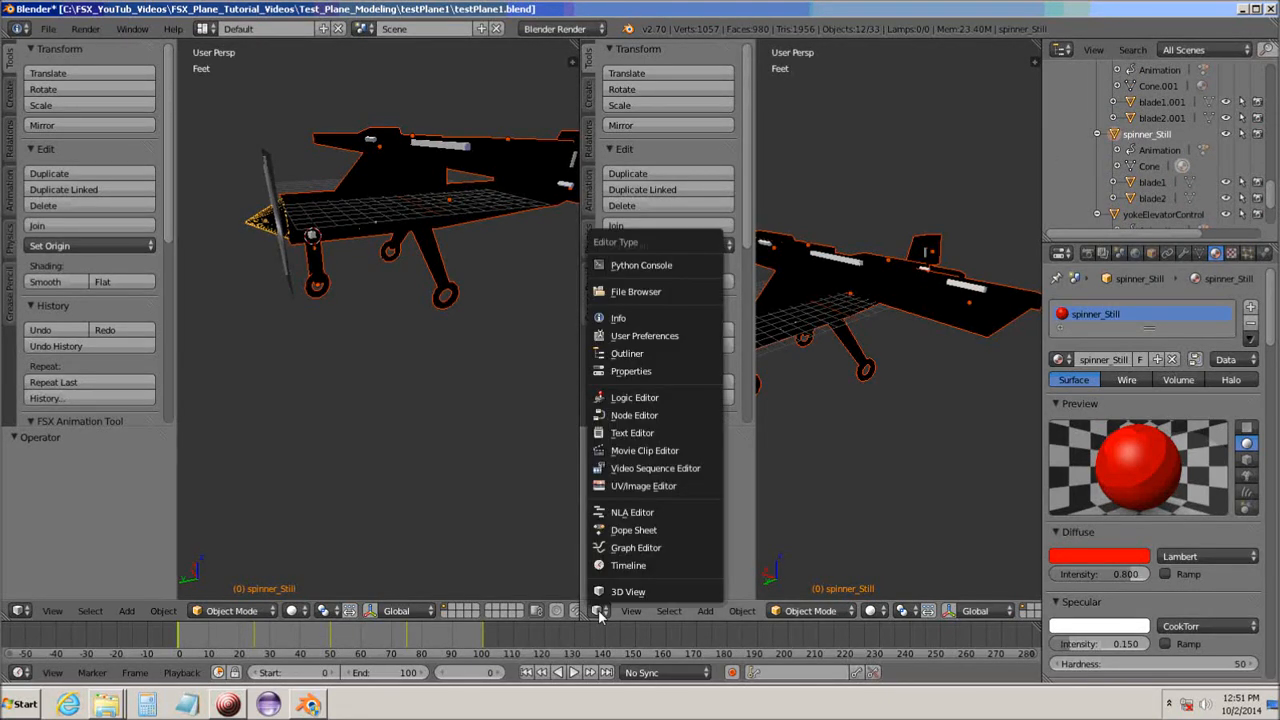
{"action": "left_click", "coordinate": [630, 485]}
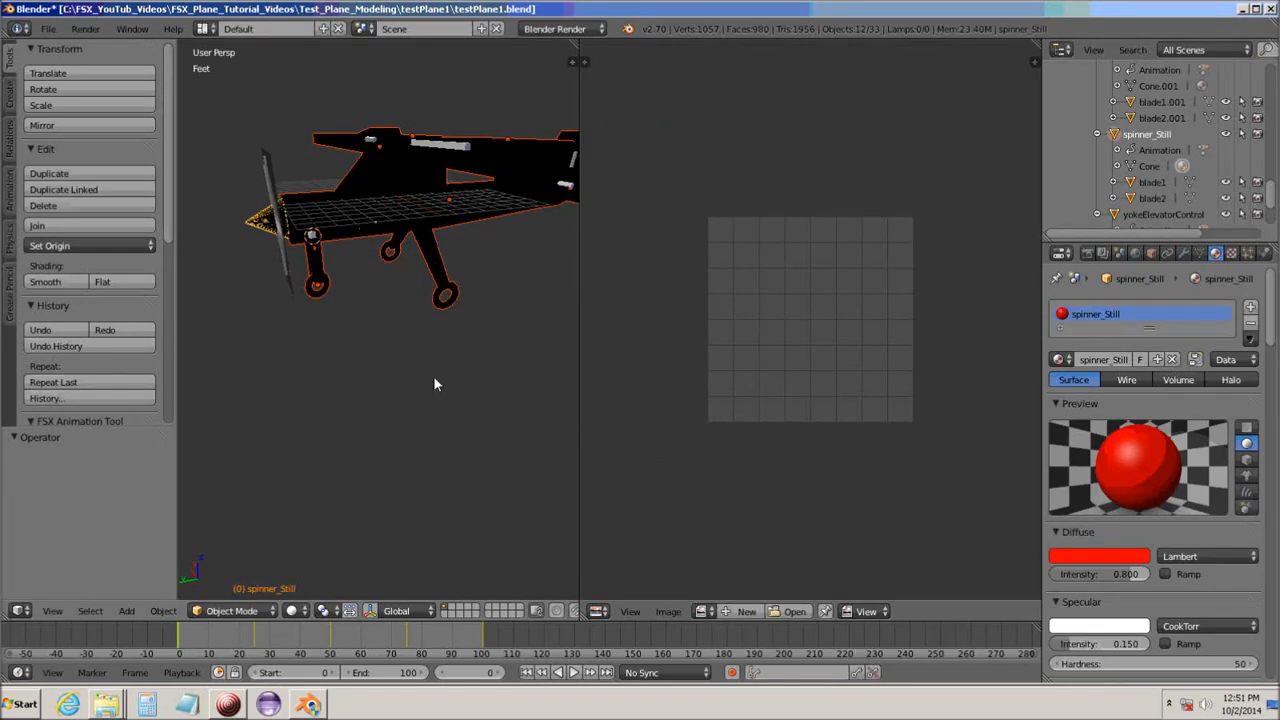
{"action": "middle_click_drag", "start_coordinate": [409, 374], "coordinate": [441, 402]}
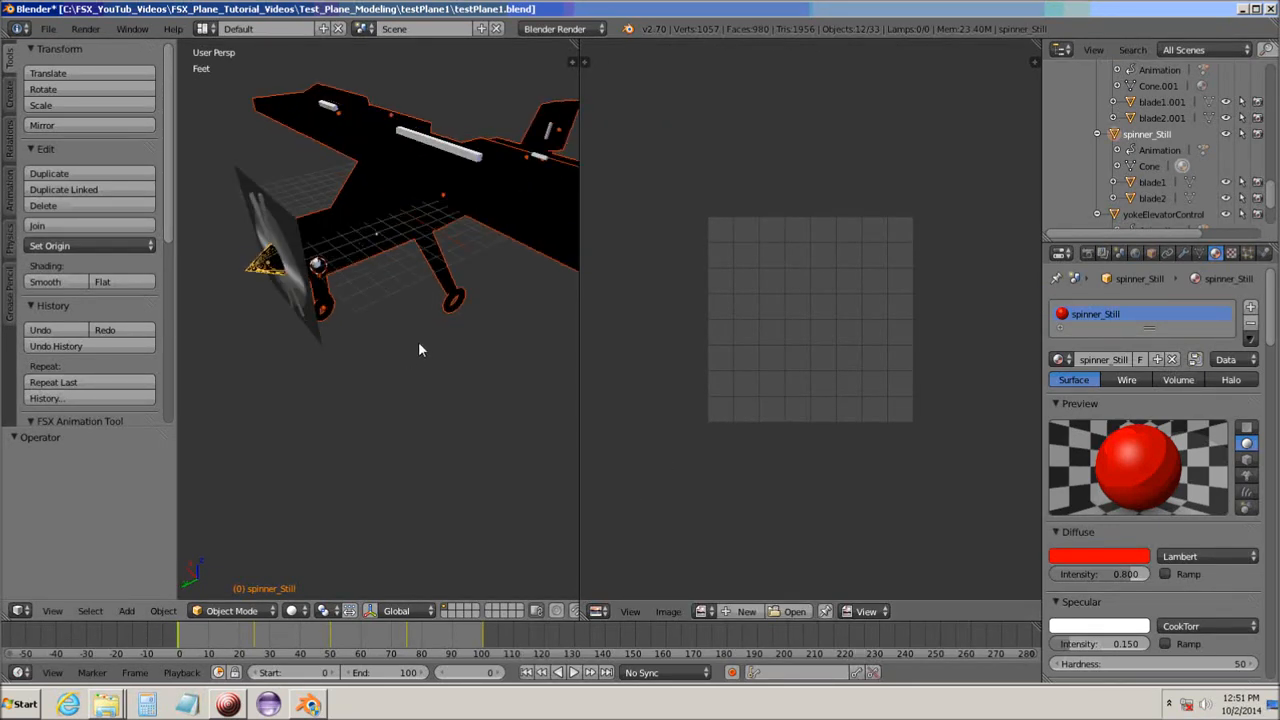
{"action": "key", "text": "Tab"}
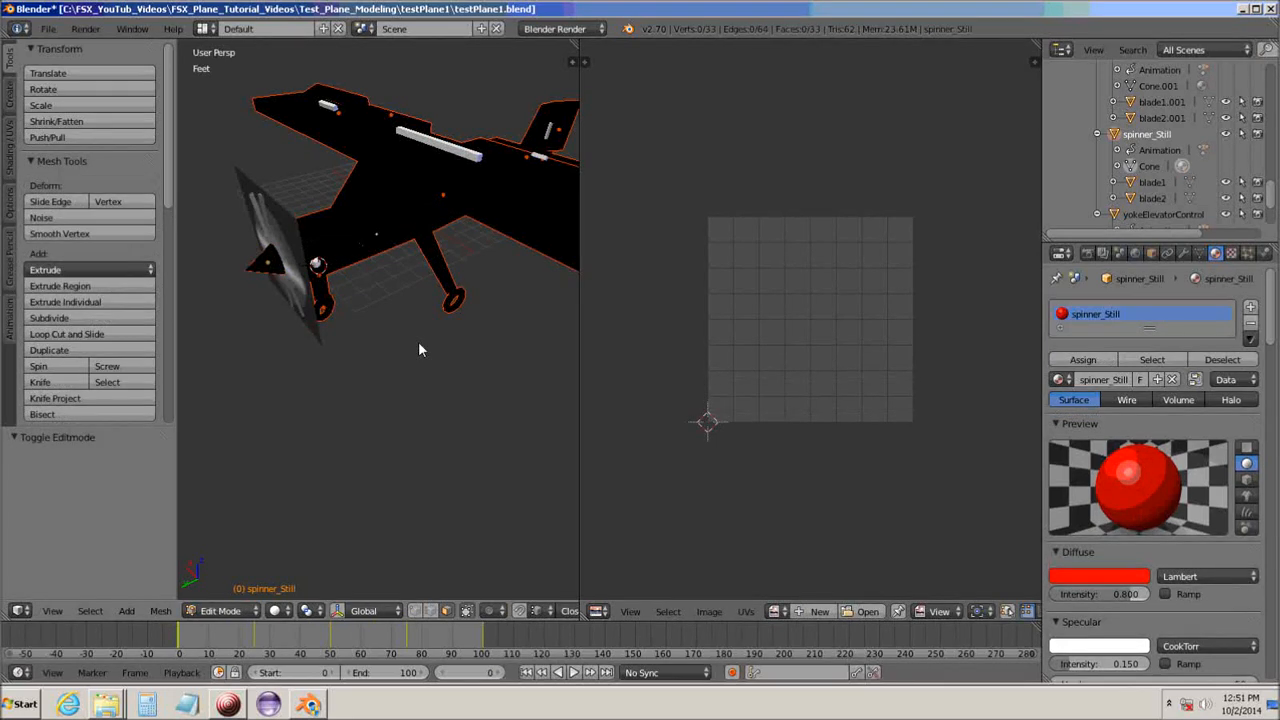
{"action": "mouse_move", "coordinate": [415, 392]}
{"action": "middle_mouse_down"}
{"action": "mouse_move", "coordinate": [411, 409]}
{"action": "mouse_move", "coordinate": [431, 349]}
{"action": "mouse_move", "coordinate": [400, 402]}
{"action": "middle_mouse_up"}
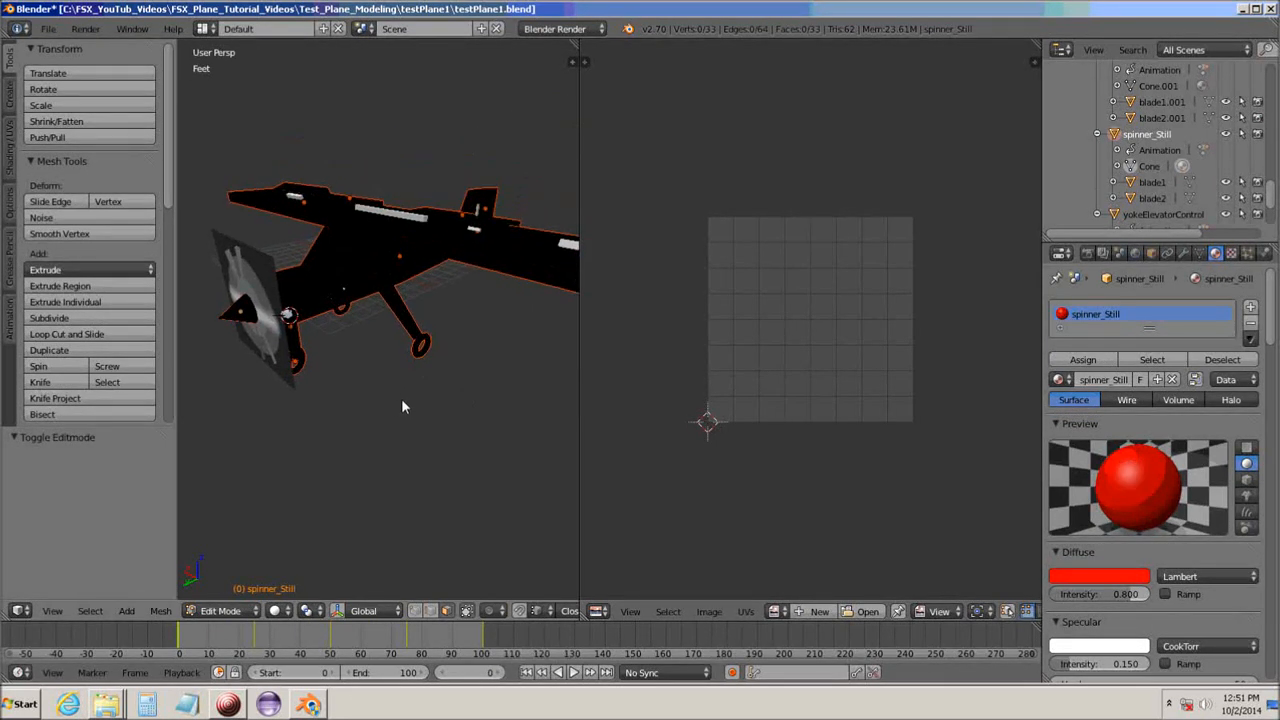
{"action": "key", "text": "a"}
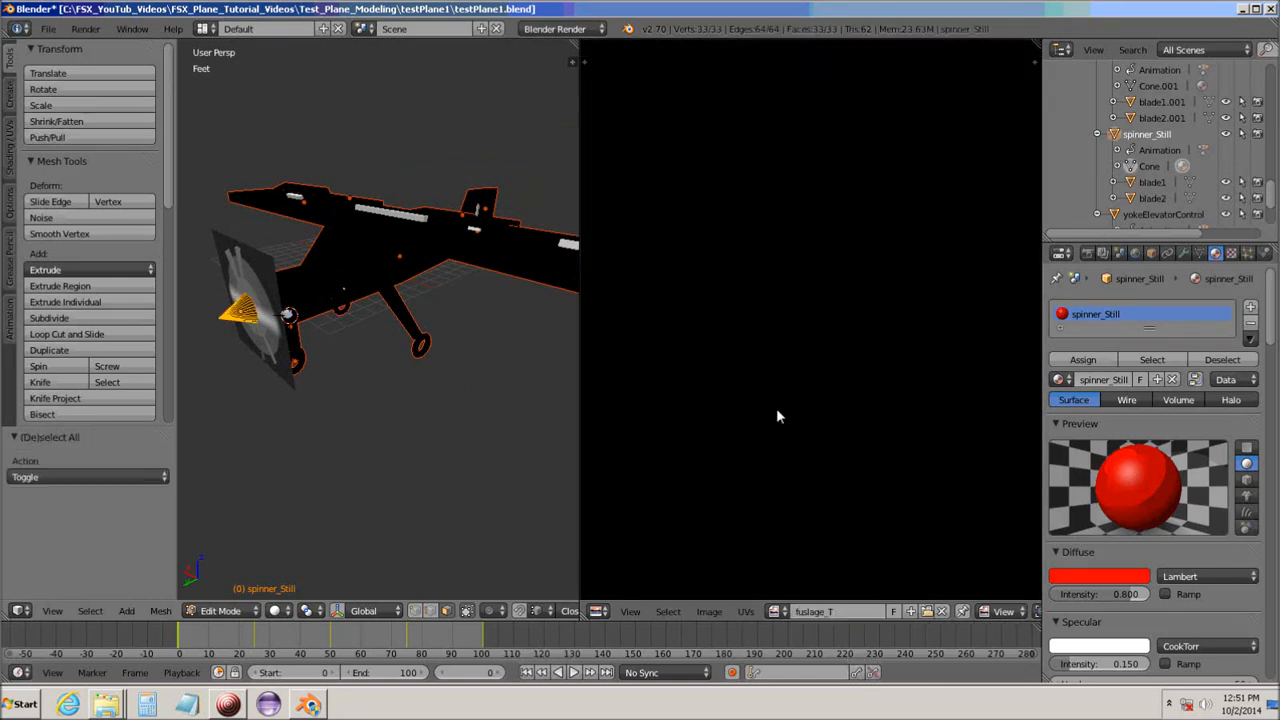
Fit the fuslage_T image in the UV/Image Editor and turn on Draw Other Objects for the selected parts' UVs.
{"action": "scroll", "coordinate": [885, 385], "scroll_direction": "down", "scroll_amount": 8}
{"action": "scroll", "coordinate": [882, 386], "scroll_direction": "up", "scroll_amount": 2}
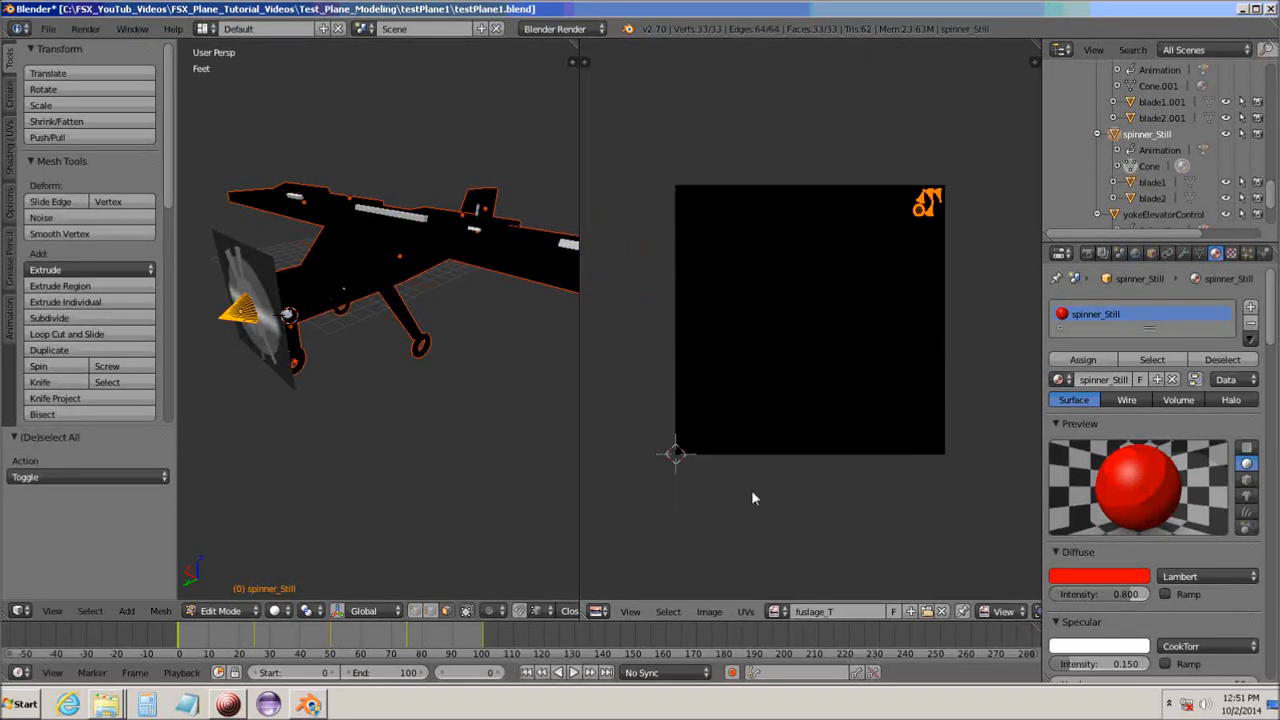
{"action": "left_click", "coordinate": [630, 612]}
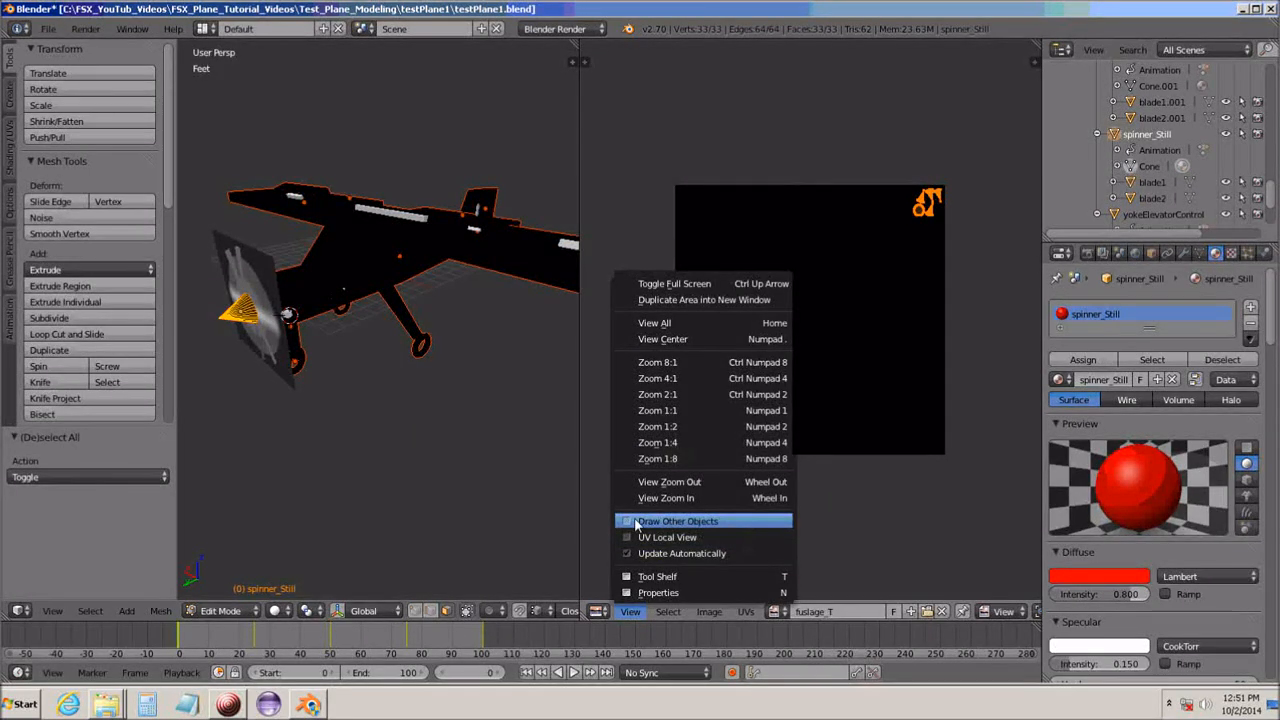
{"action": "left_click", "coordinate": [636, 521]}
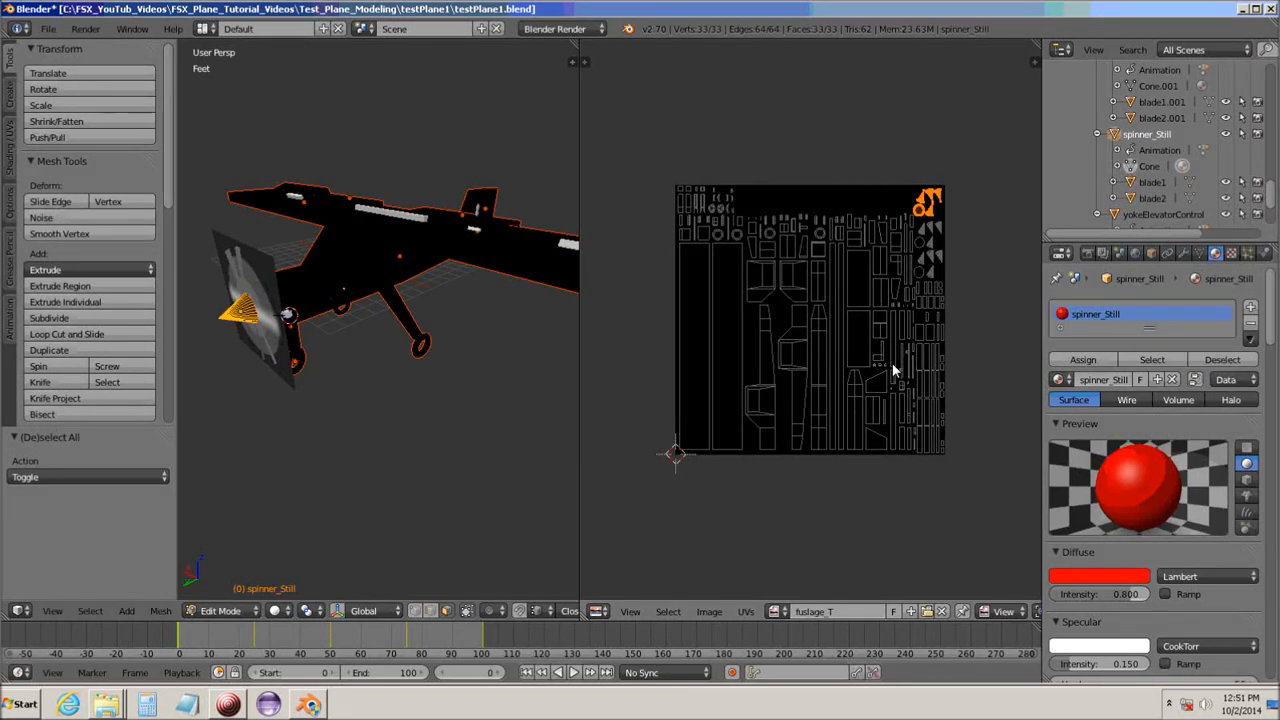
Check the World lighting settings, and bake the selected parts into the fuslage_T image in Full Render mode.
{"action": "left_click", "coordinate": [1135, 254]}
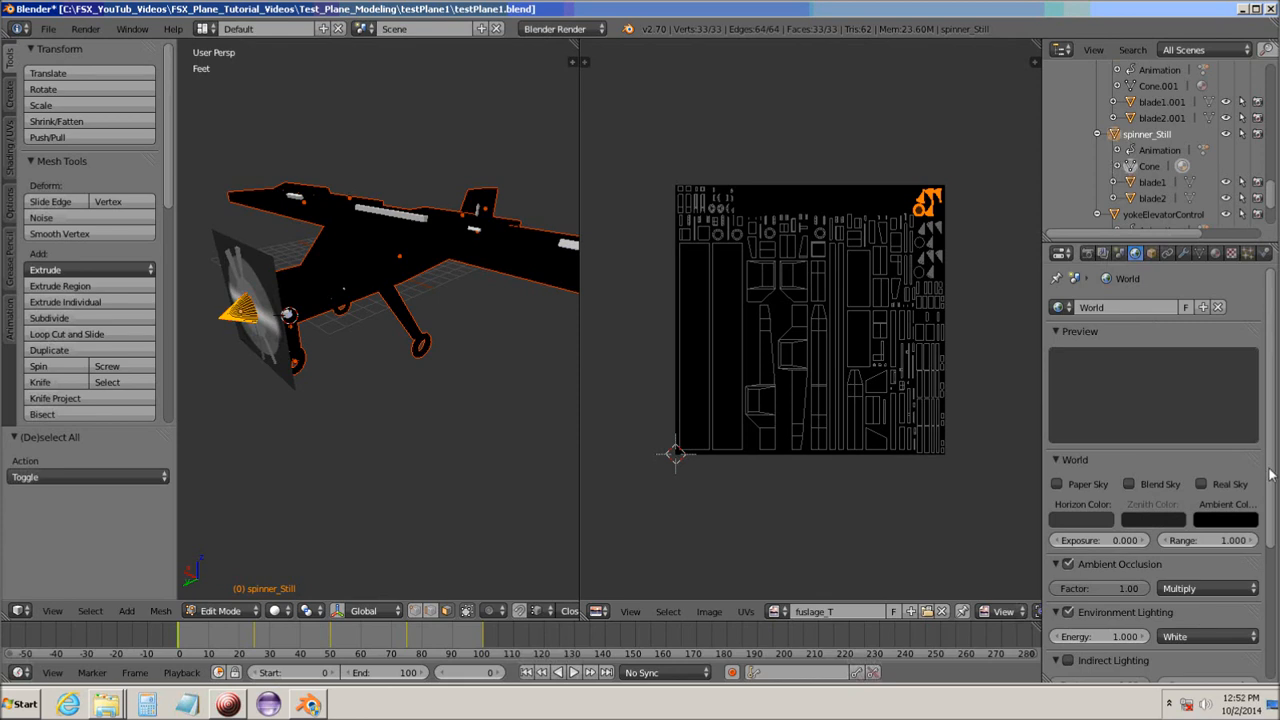
{"action": "scroll", "coordinate": [1150, 450], "scroll_direction": "down", "scroll_amount": 5}
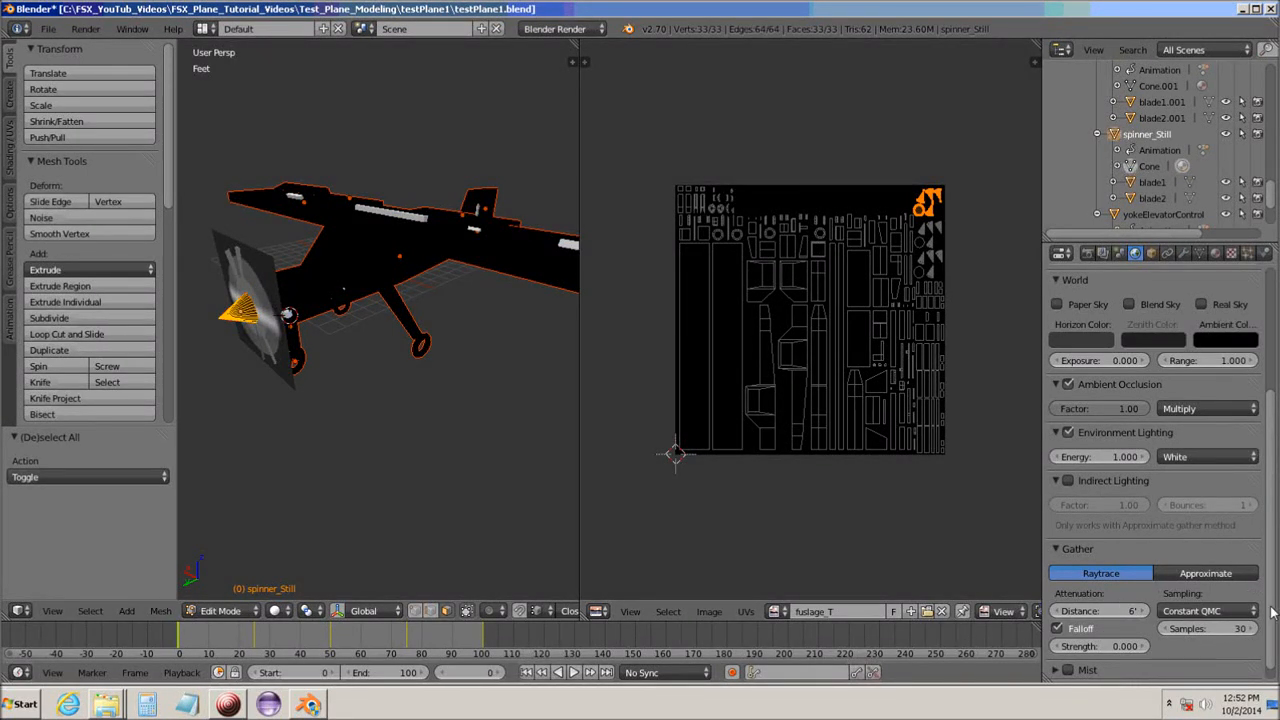
{"action": "scroll", "coordinate": [1255, 400], "scroll_direction": "up", "scroll_amount": 5}
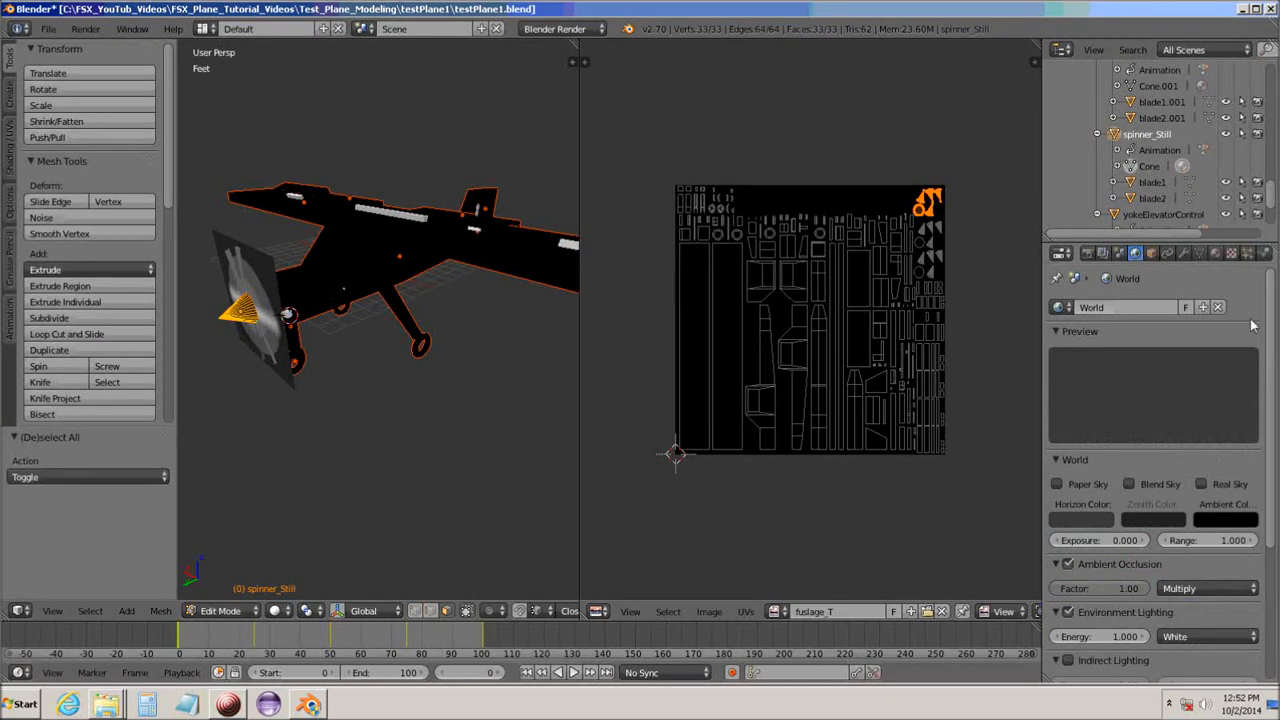
{"action": "left_click", "coordinate": [1087, 253]}
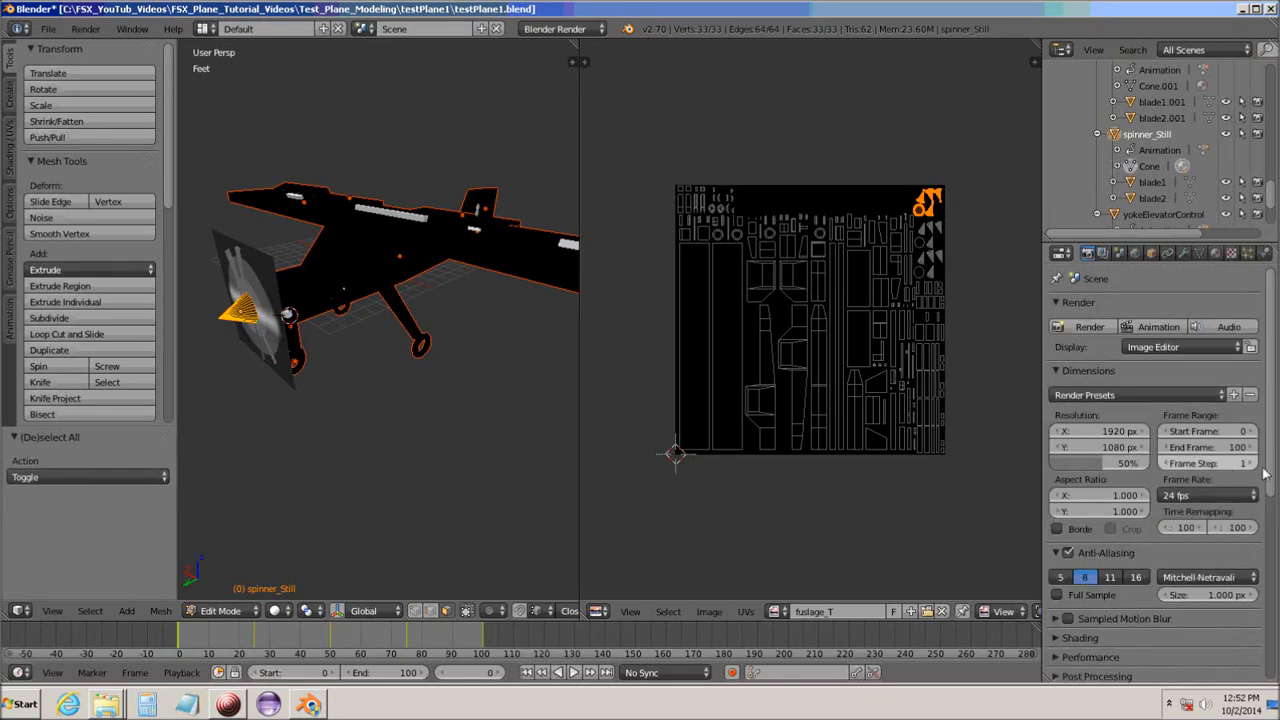
{"action": "scroll", "coordinate": [1272, 523], "scroll_direction": "down", "scroll_amount": 3}
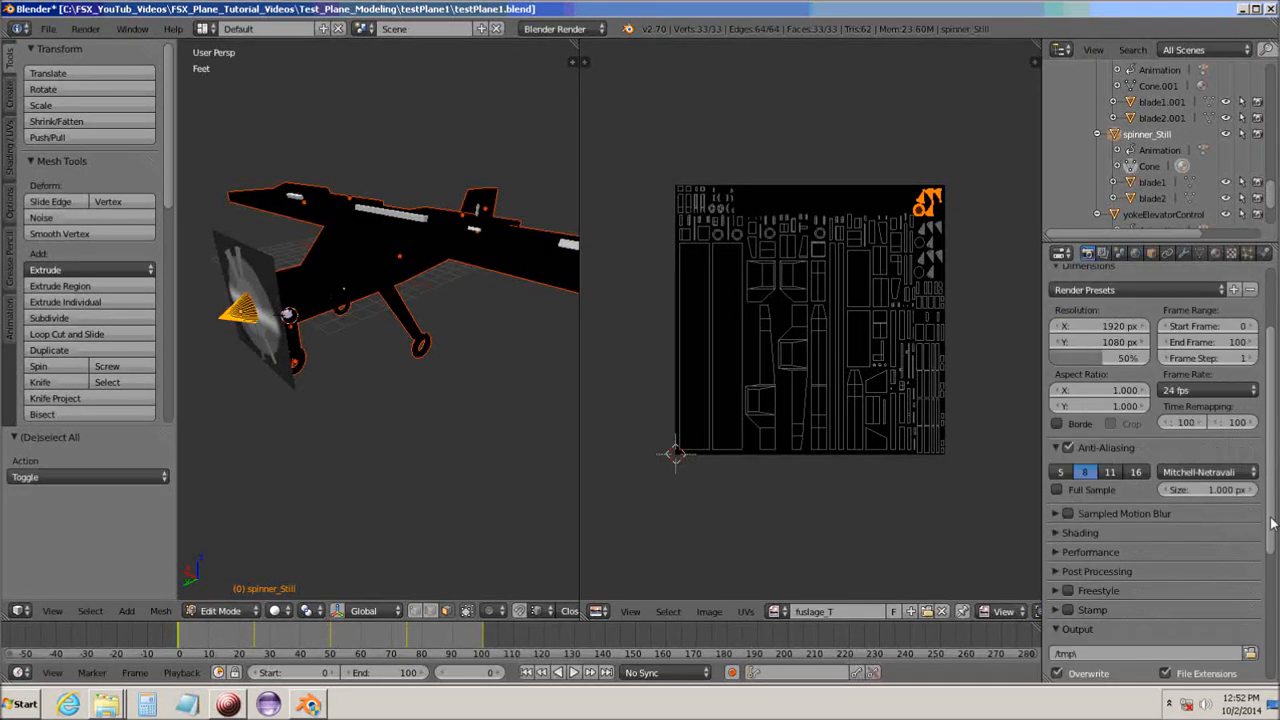
{"action": "scroll", "coordinate": [1272, 523], "scroll_direction": "down", "scroll_amount": 6}
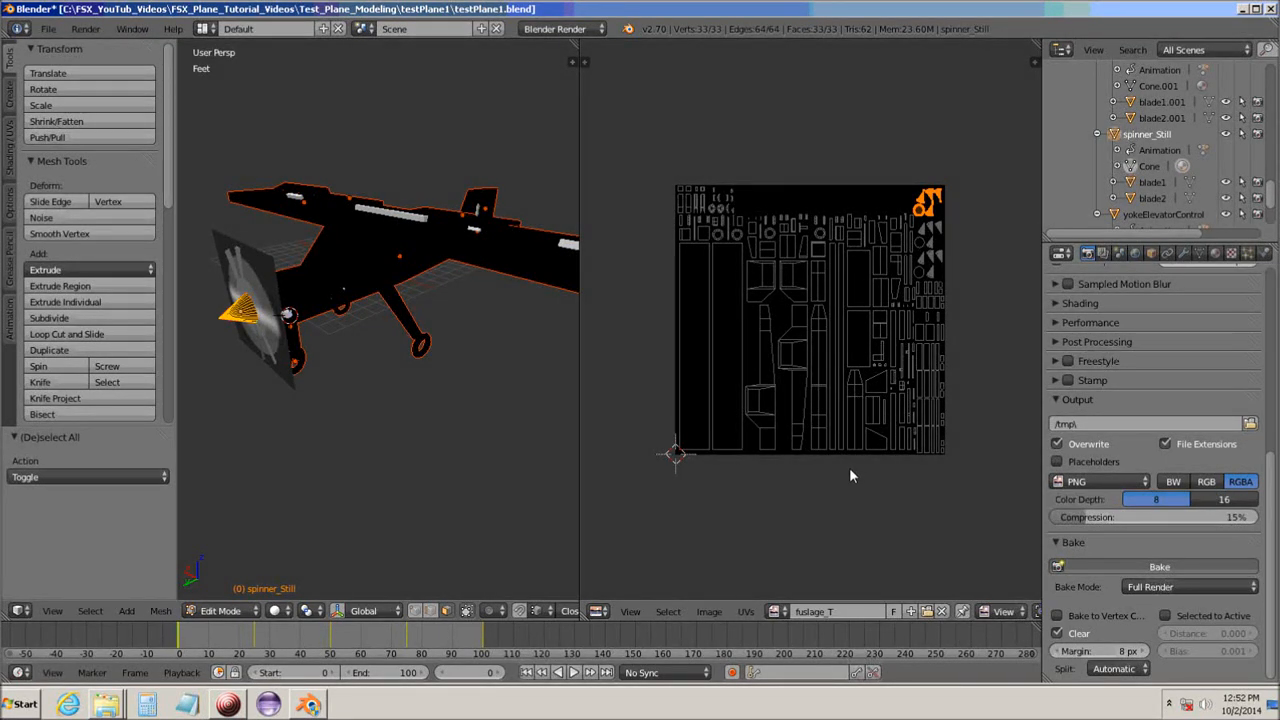
{"action": "left_click", "coordinate": [222, 704]}
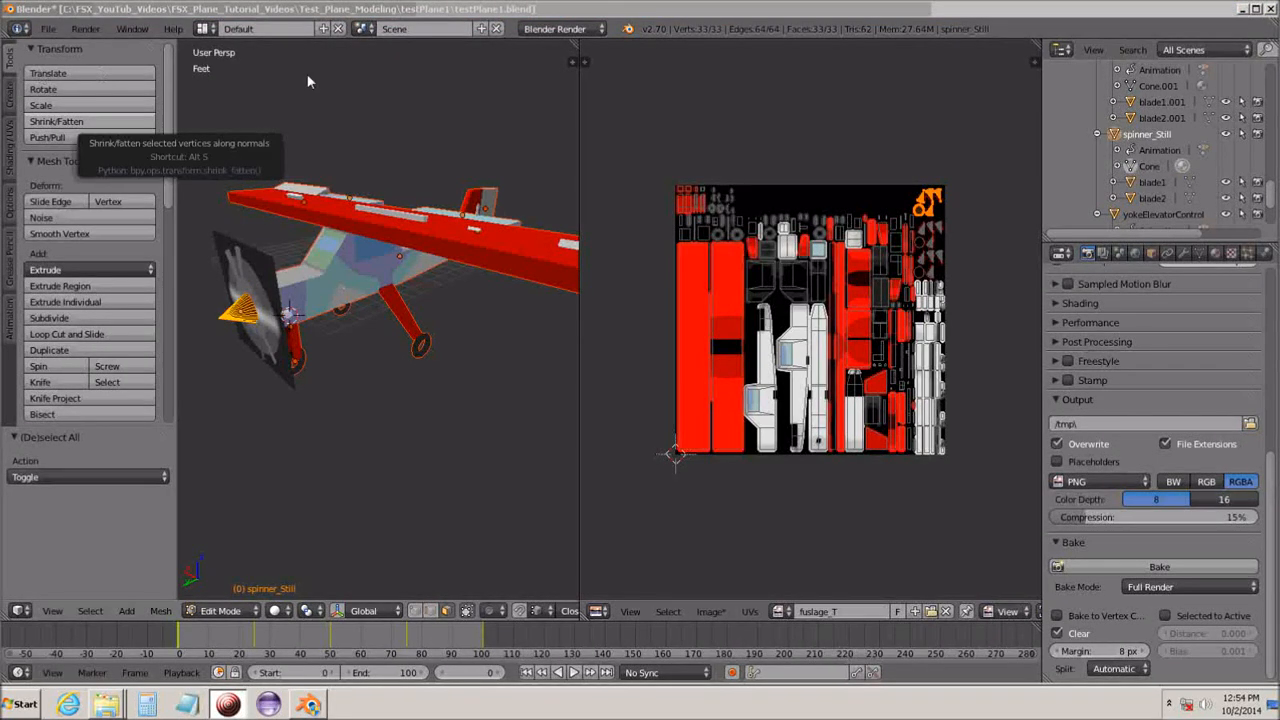
{"action": "left_click", "coordinate": [680, 11]}
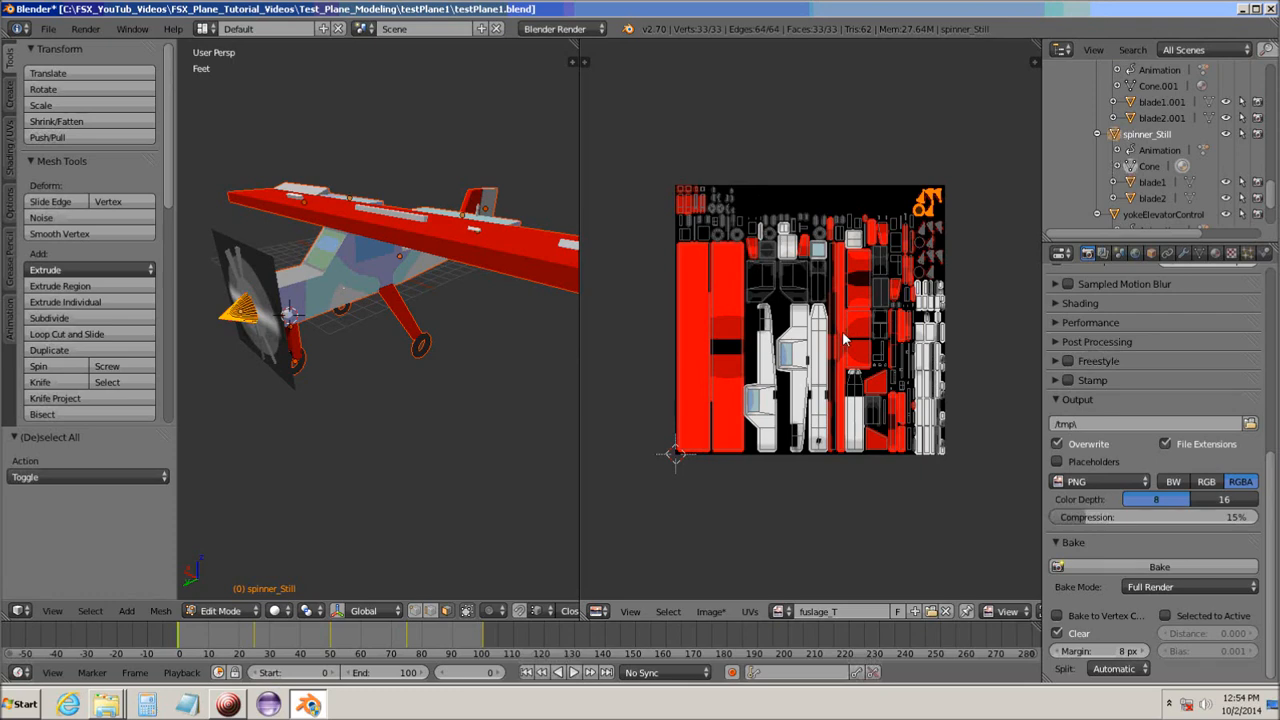
Save the baked fuslage_T image under its current name, and open the testPlane1 textures folder in the file explorer.
{"action": "left_click", "coordinate": [709, 612]}
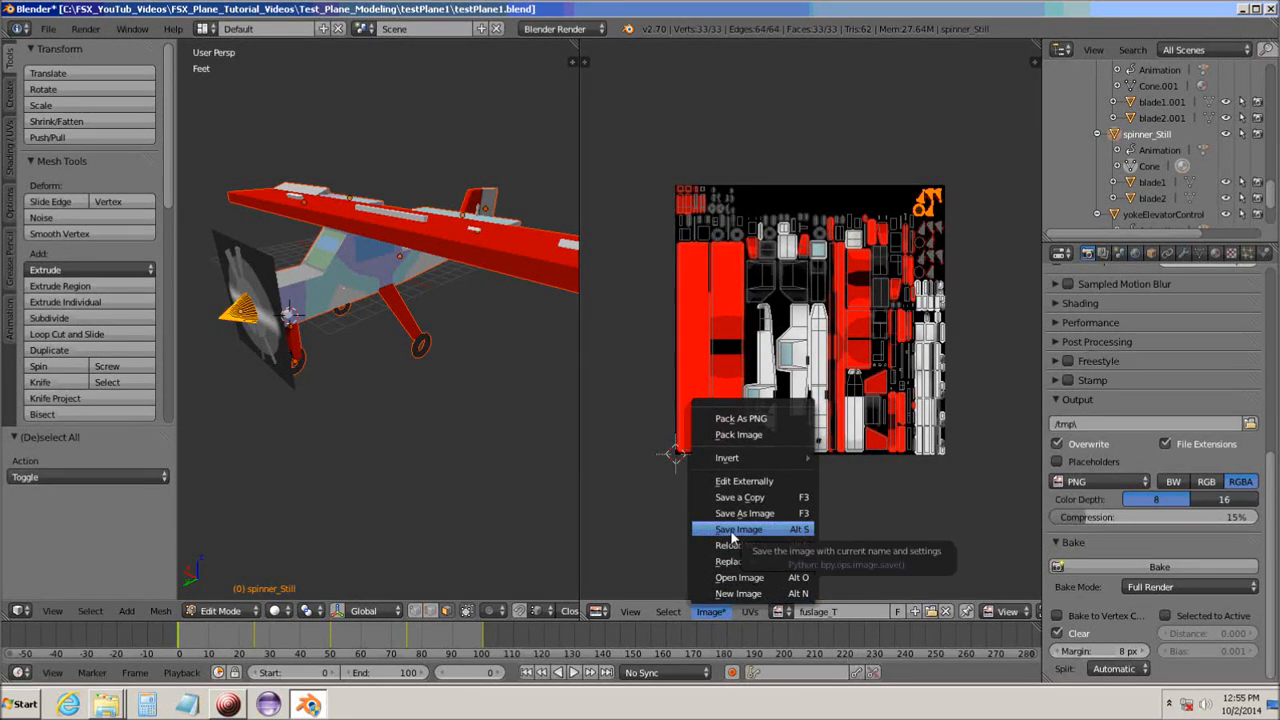
{"action": "left_click", "coordinate": [729, 532]}
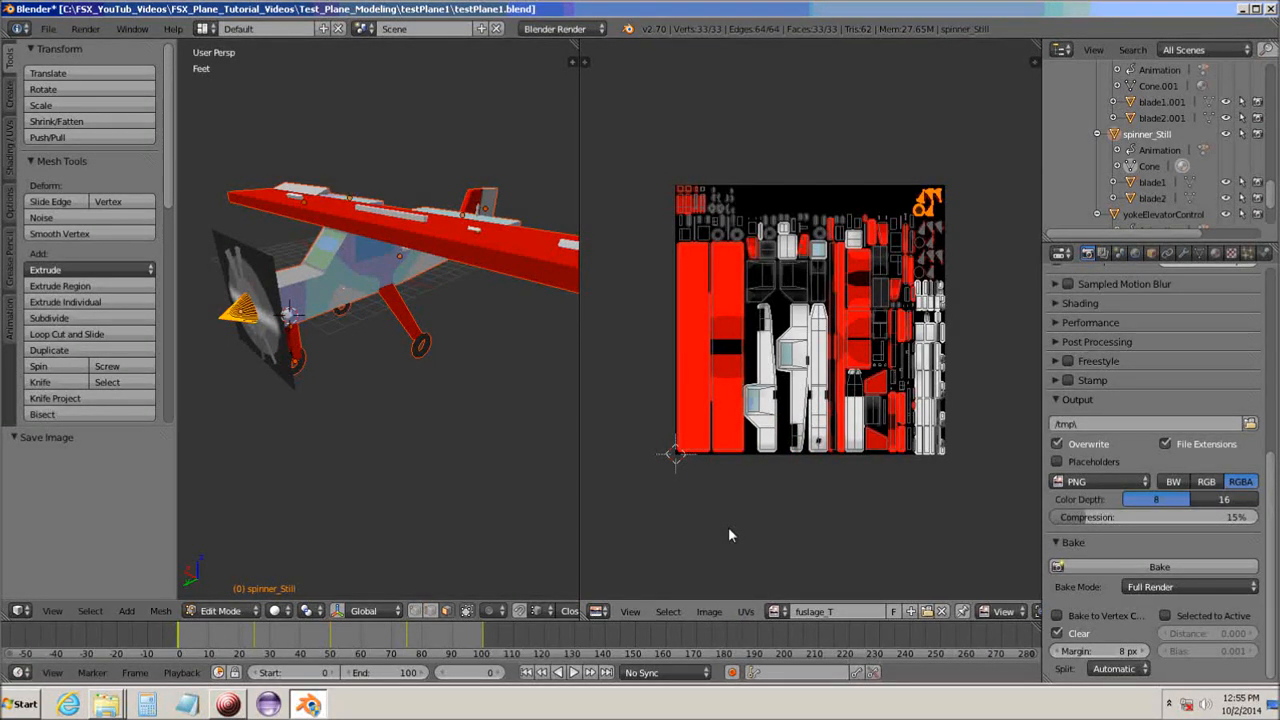
{"action": "left_click", "coordinate": [106, 706]}
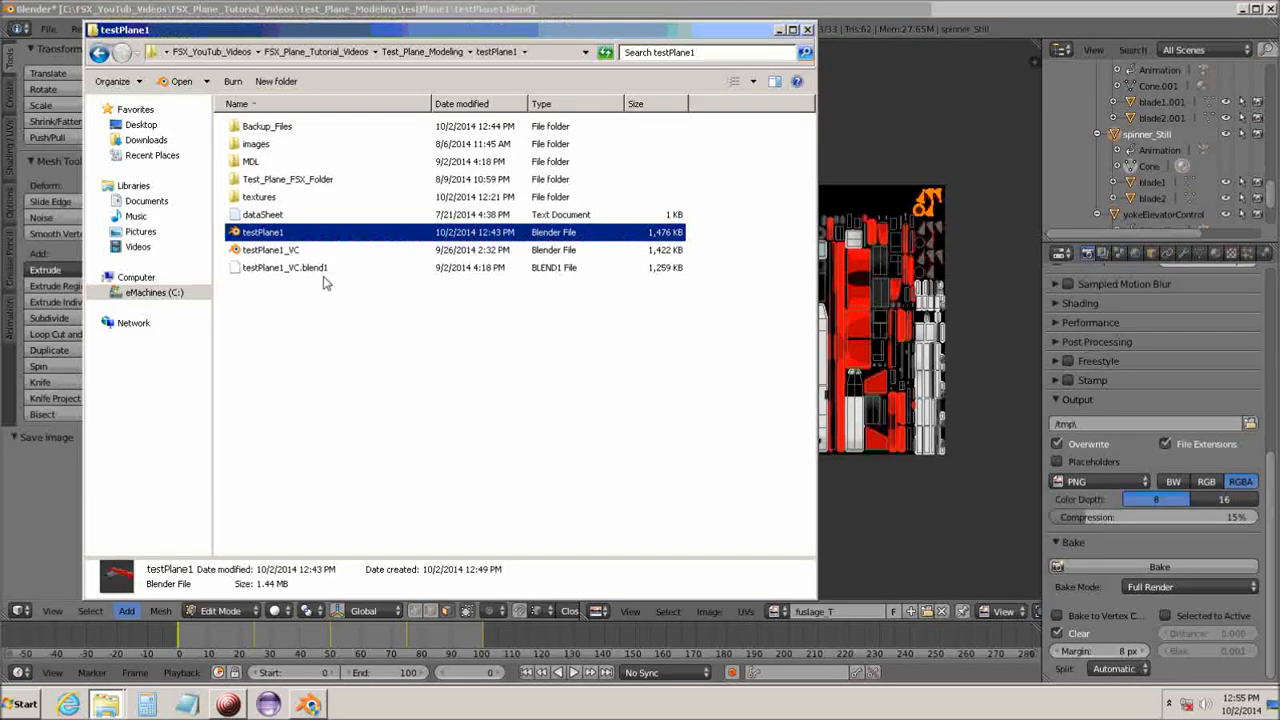
{"action": "double_click", "coordinate": [234, 197]}
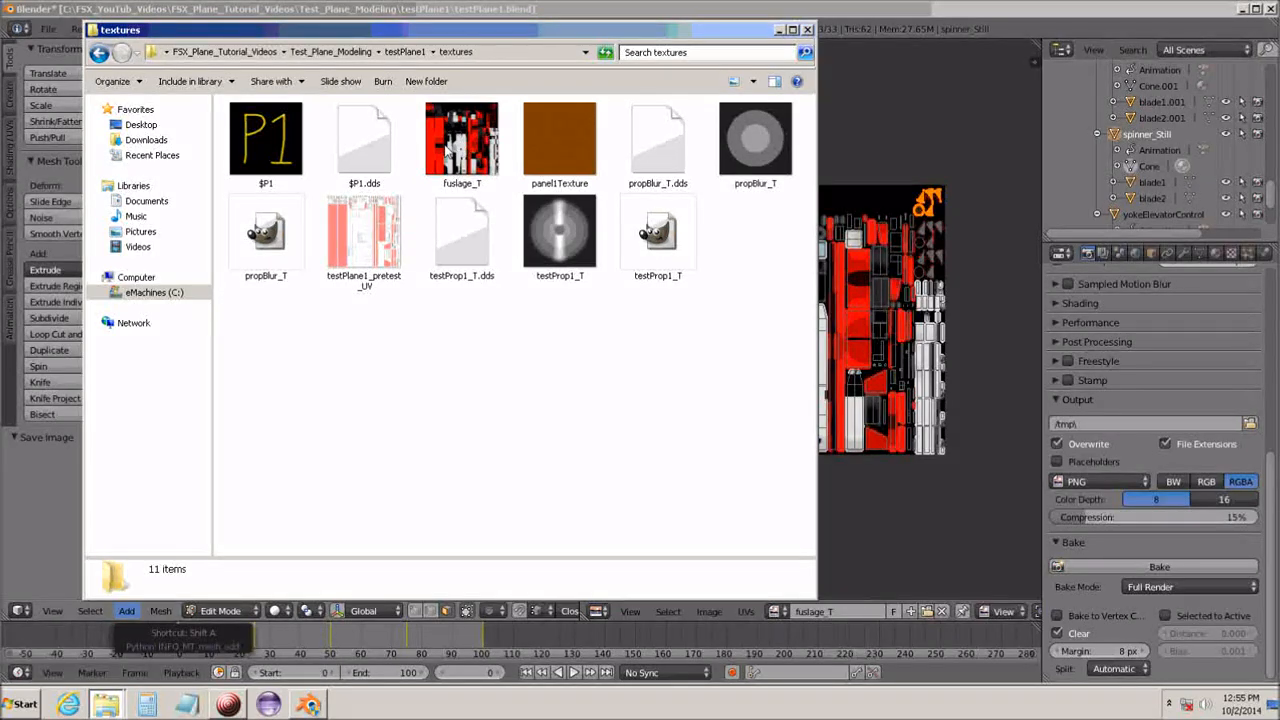
Return to Blender, switch to Object Mode with everything deselected, and merge the UV/Image Editor area back into the 3D view.
{"action": "left_click", "coordinate": [780, 30]}
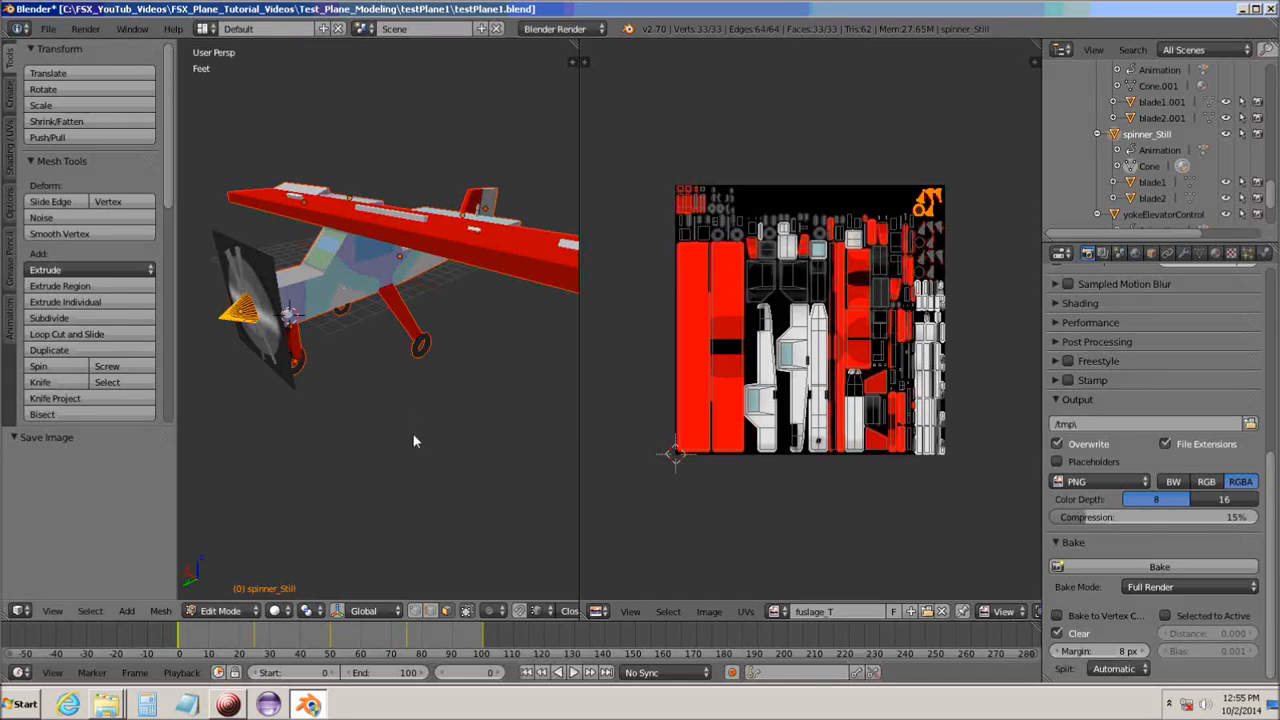
{"action": "key", "text": "Tab"}
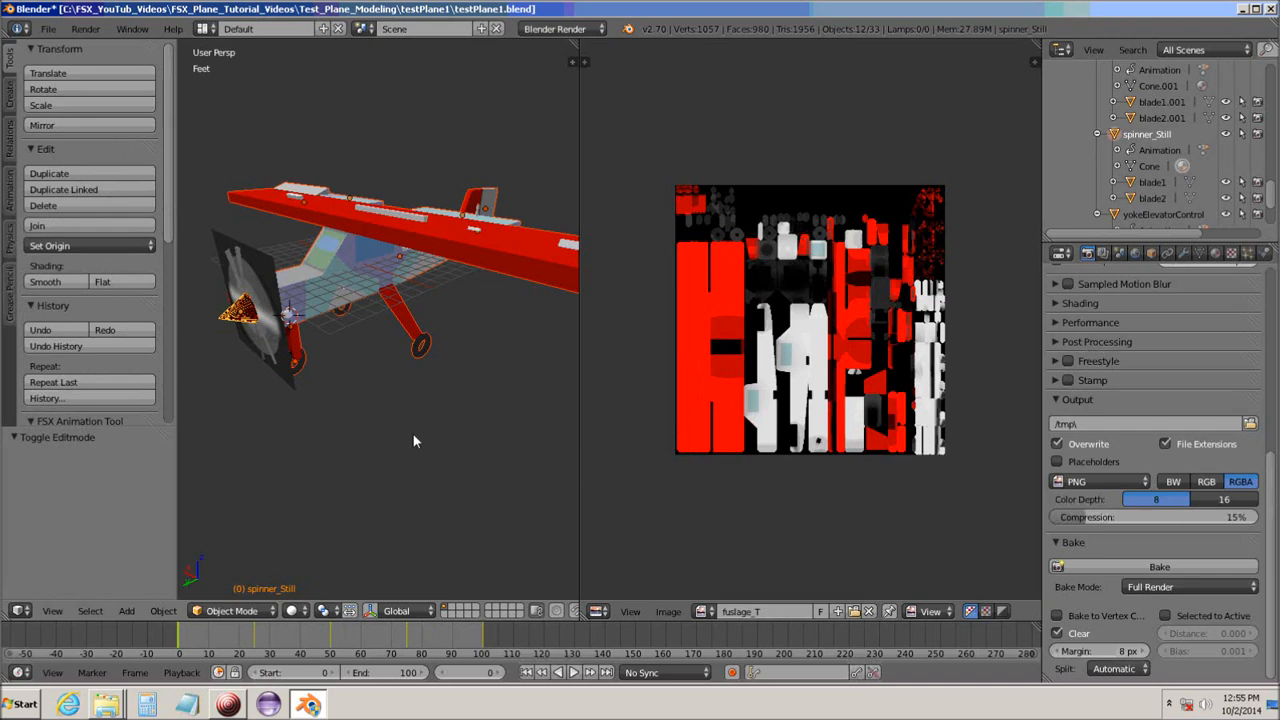
{"action": "key", "text": "Tab"}
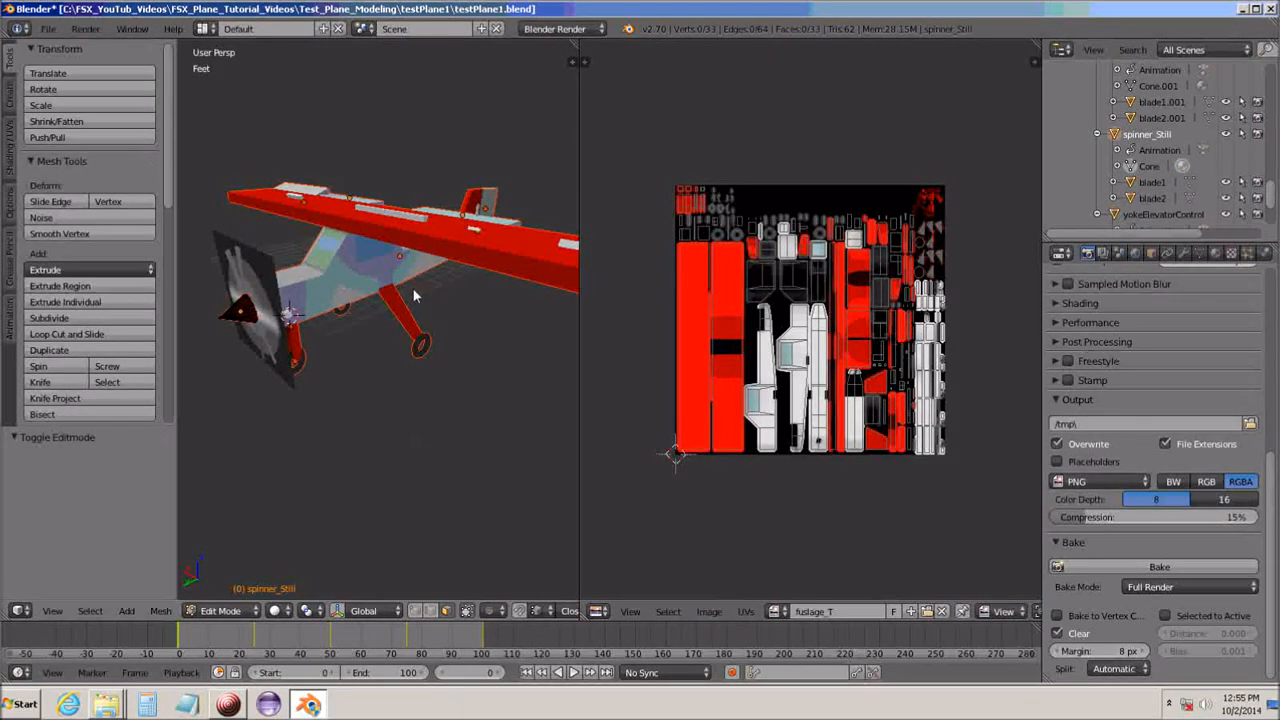
{"action": "key", "text": "Tab"}
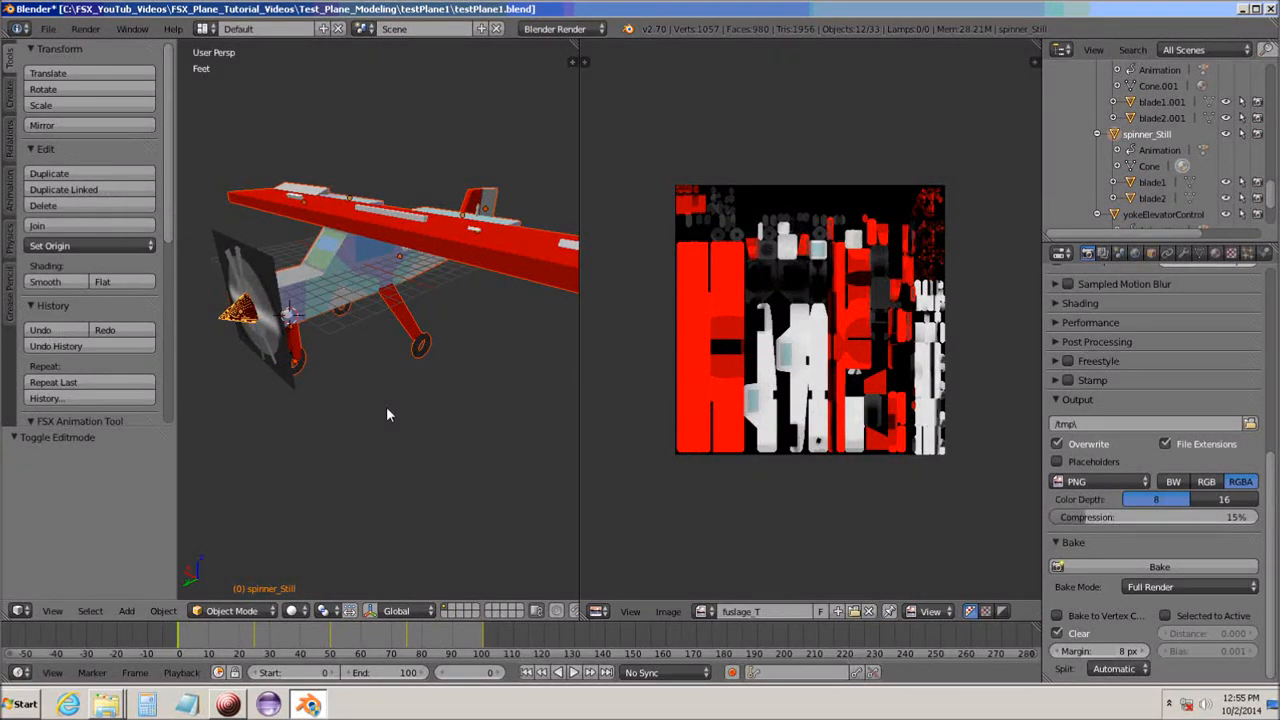
{"action": "key", "text": "a"}
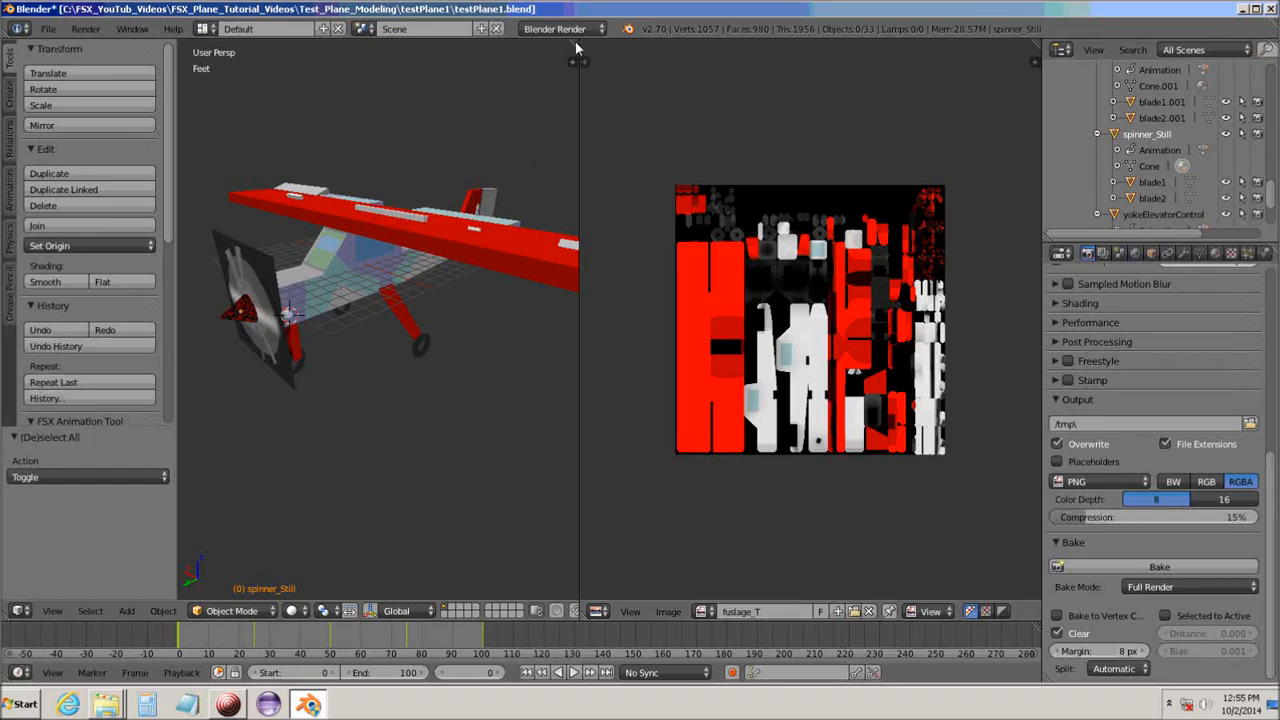
{"action": "left_click_drag", "start_coordinate": [576, 47], "coordinate": [868, 81]}
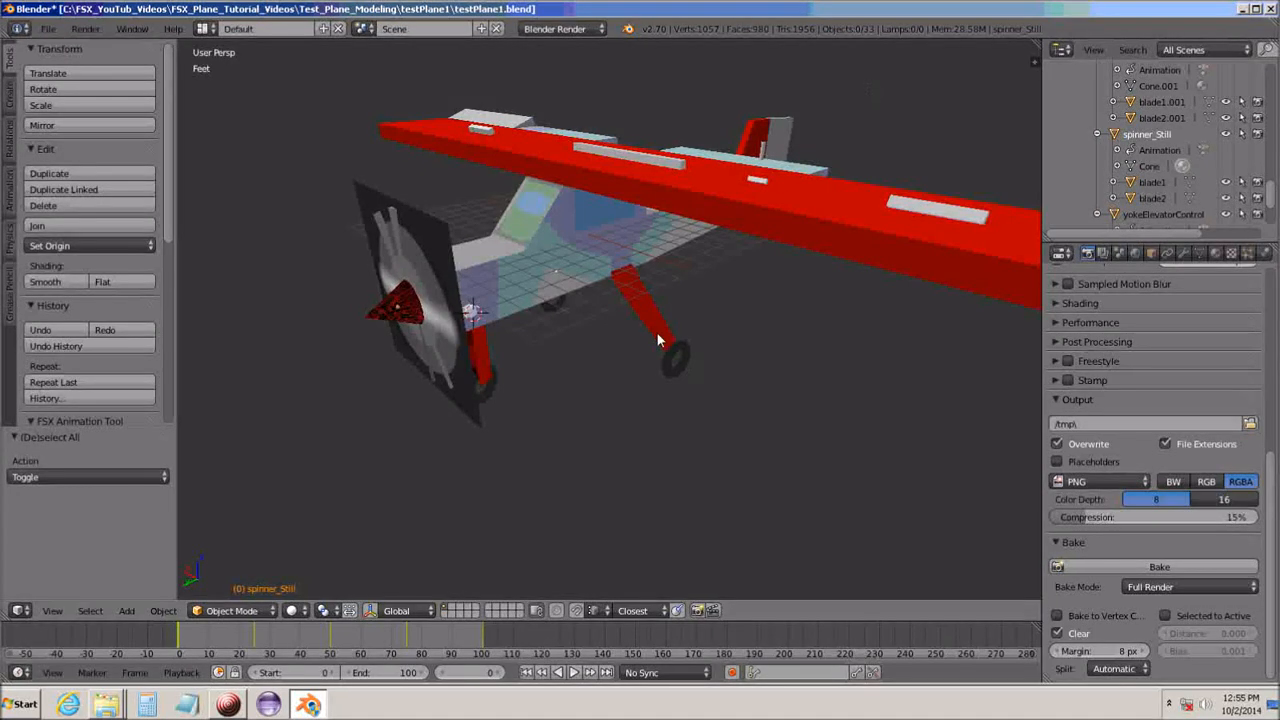
Display the airplane in the 3D view with Texture viewport shading.
{"action": "middle_click_drag", "start_coordinate": [657, 333], "coordinate": [661, 359]}
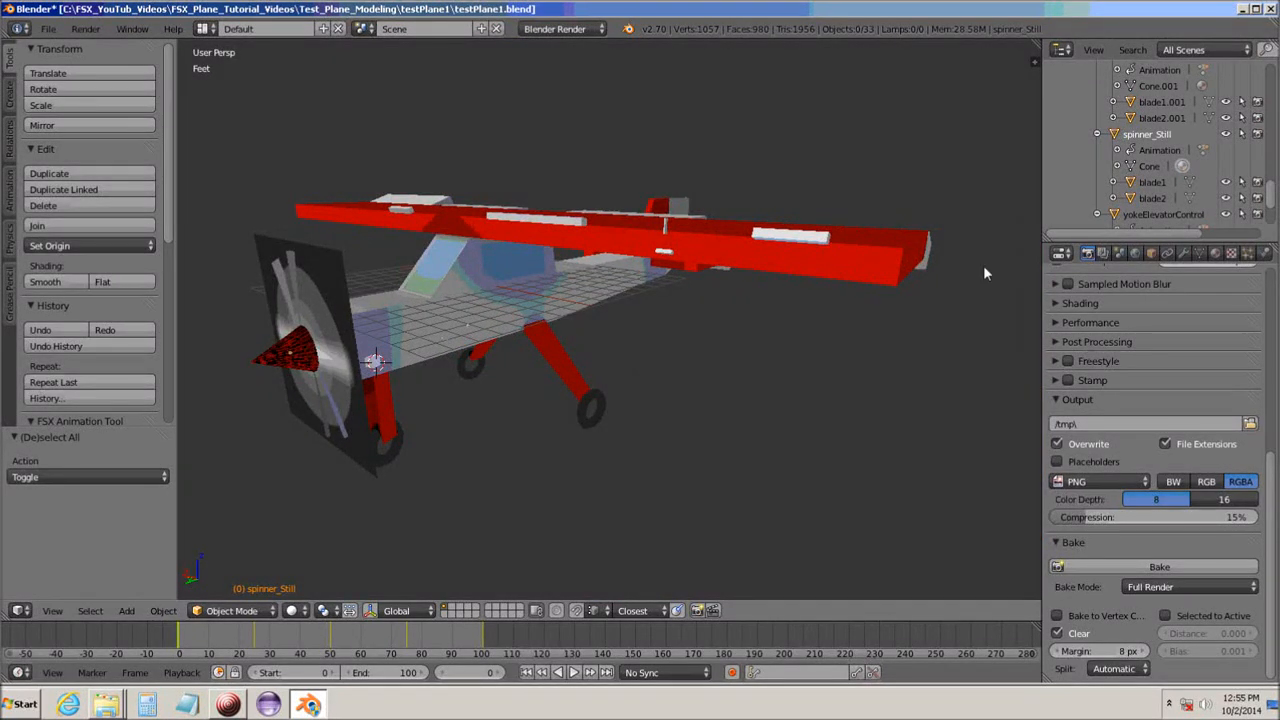
{"action": "left_click", "coordinate": [291, 611]}
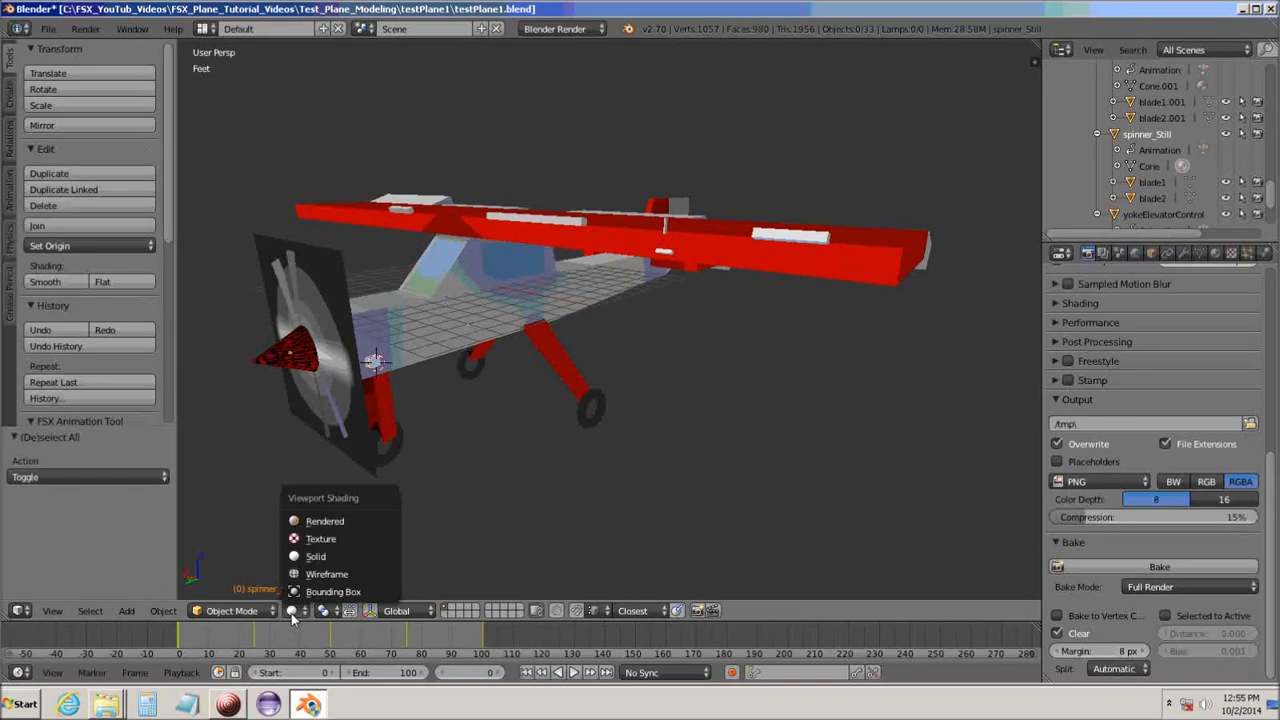
{"action": "left_click", "coordinate": [318, 541]}
{"action": "mouse_move", "coordinate": [656, 395]}
{"action": "middle_mouse_down"}
{"action": "mouse_move", "coordinate": [458, 426]}
{"action": "mouse_move", "coordinate": [438, 390]}
{"action": "mouse_move", "coordinate": [488, 377]}
{"action": "mouse_move", "coordinate": [659, 405]}
{"action": "middle_mouse_up"}
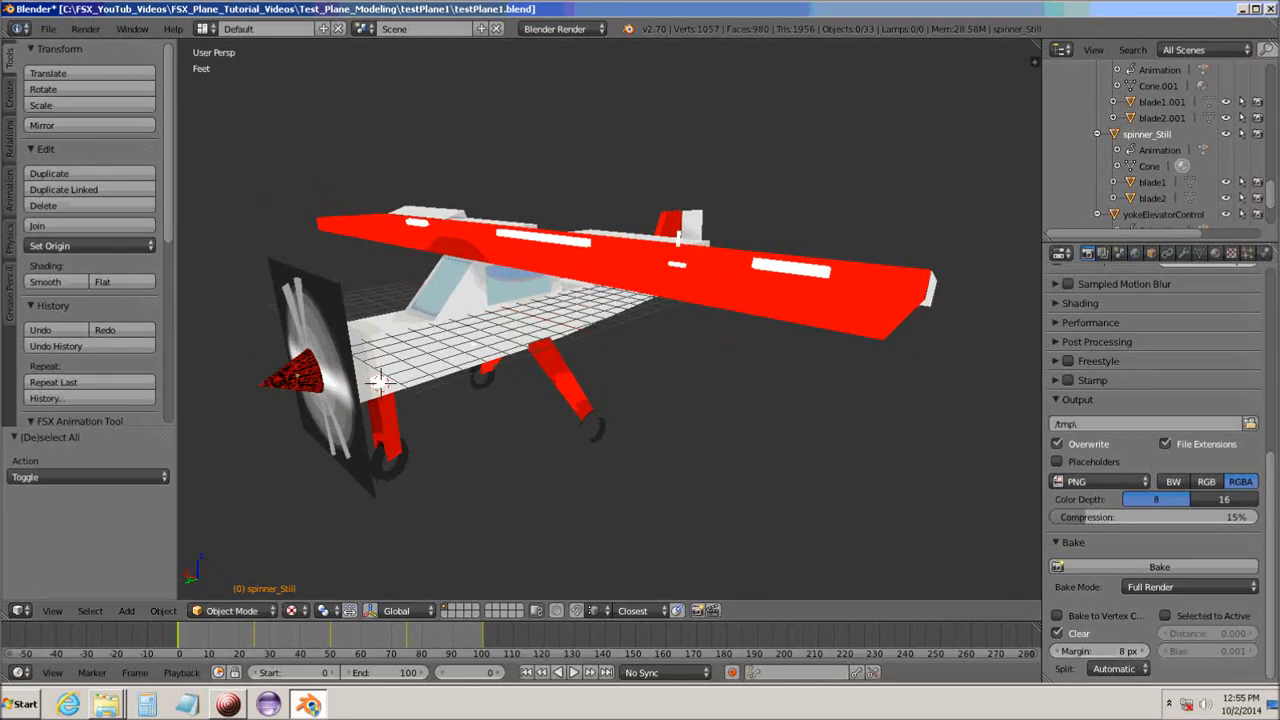
Select the airplane body and remove all its material slots except bodyColor, starting from Glass at the end of the list.
{"action": "left_click", "coordinate": [1216, 254]}
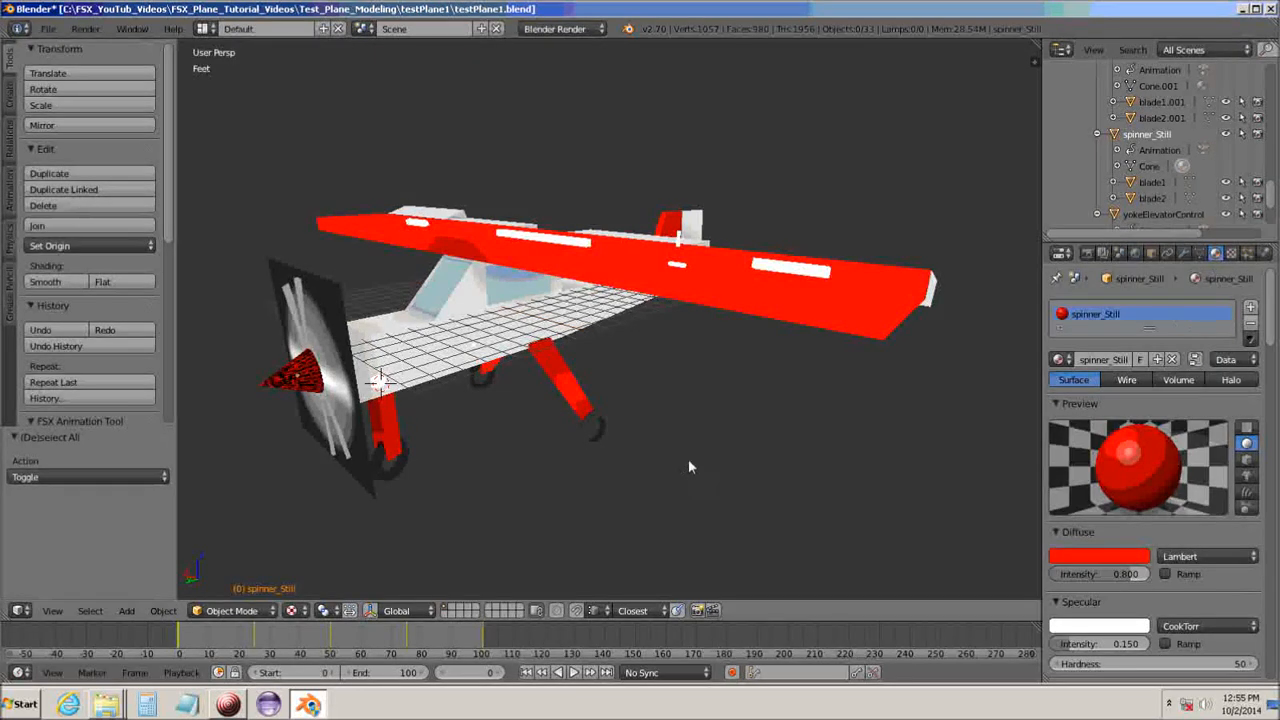
{"action": "right_click", "coordinate": [461, 298]}
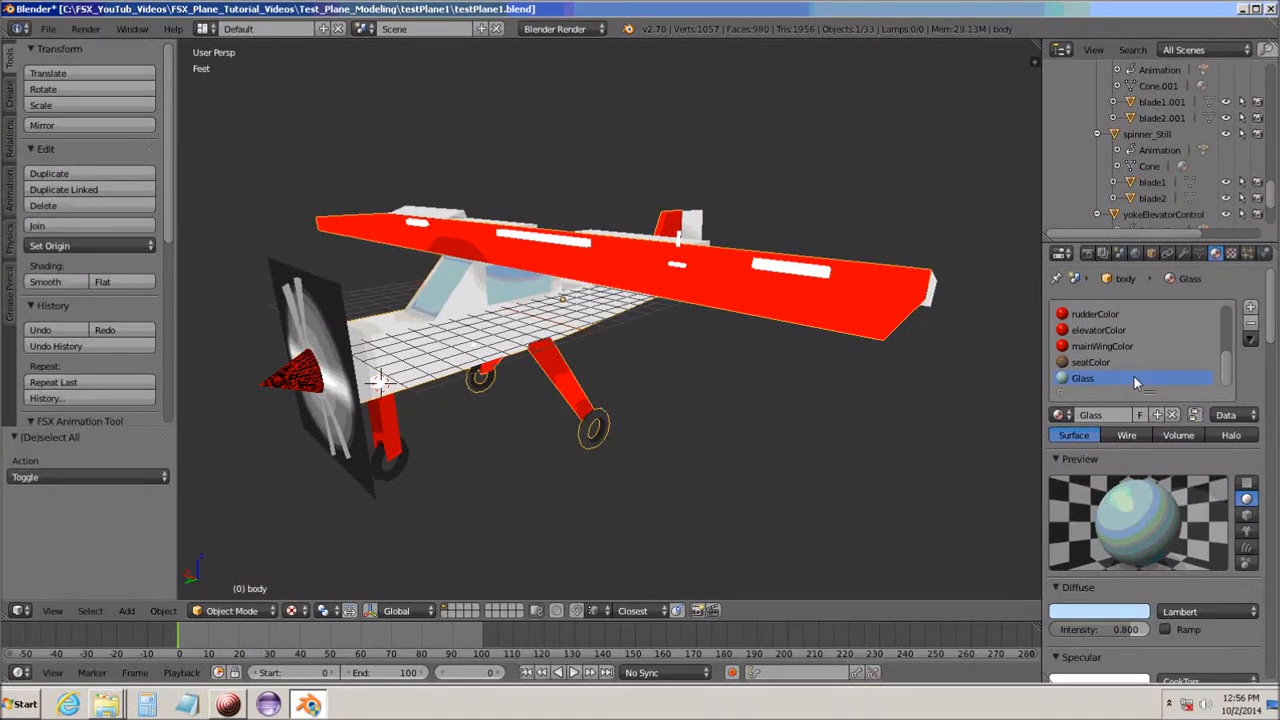
{"action": "left_click", "coordinate": [1251, 323]}
{"action": "left_click", "coordinate": [1251, 323]}
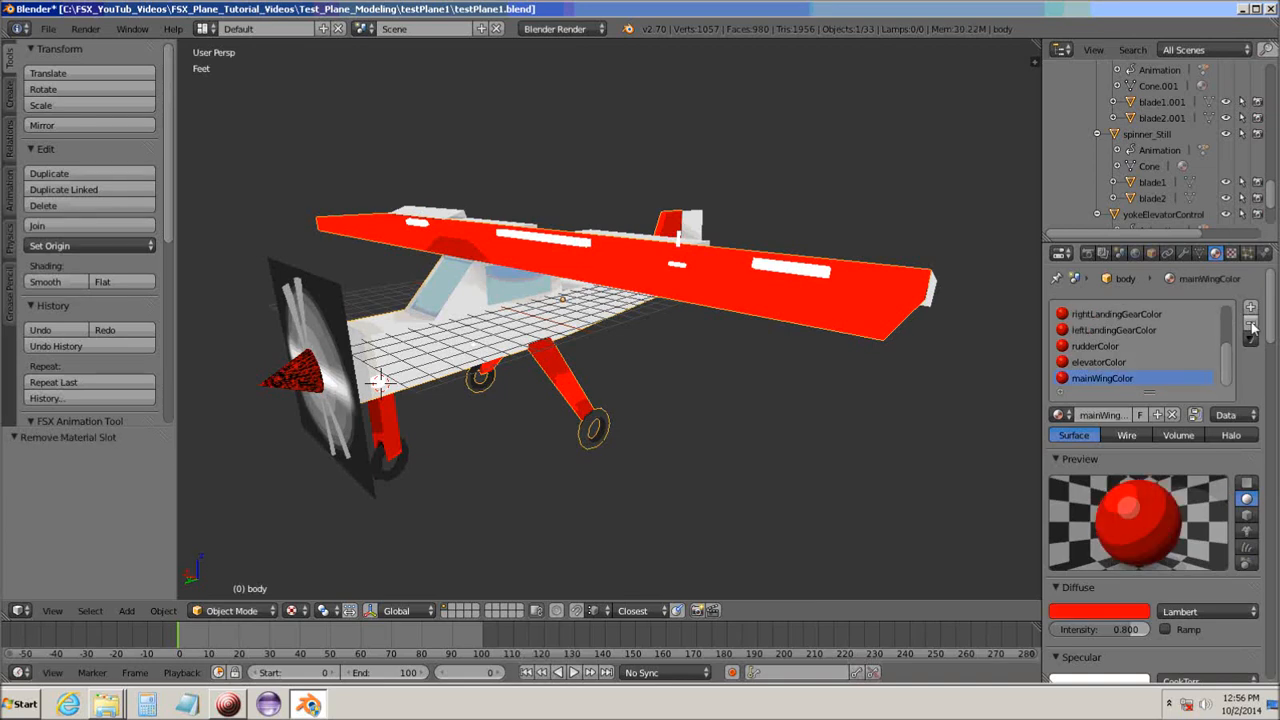
{"action": "left_click", "coordinate": [1251, 323]}
{"action": "left_click", "coordinate": [1251, 323]}
{"action": "left_click", "coordinate": [1251, 323]}
{"action": "left_click", "coordinate": [1251, 323]}
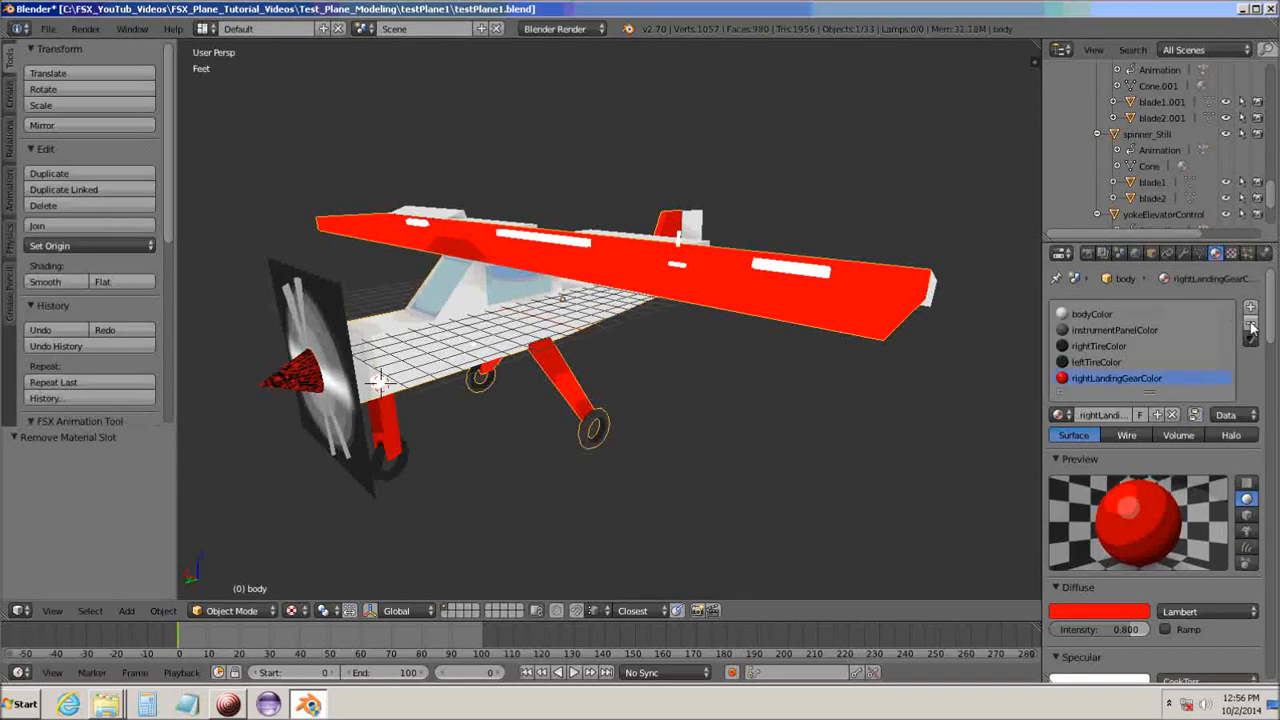
{"action": "left_click", "coordinate": [1251, 323]}
{"action": "left_click", "coordinate": [1251, 323]}
{"action": "left_click", "coordinate": [1251, 323]}
{"action": "left_click", "coordinate": [1251, 323]}
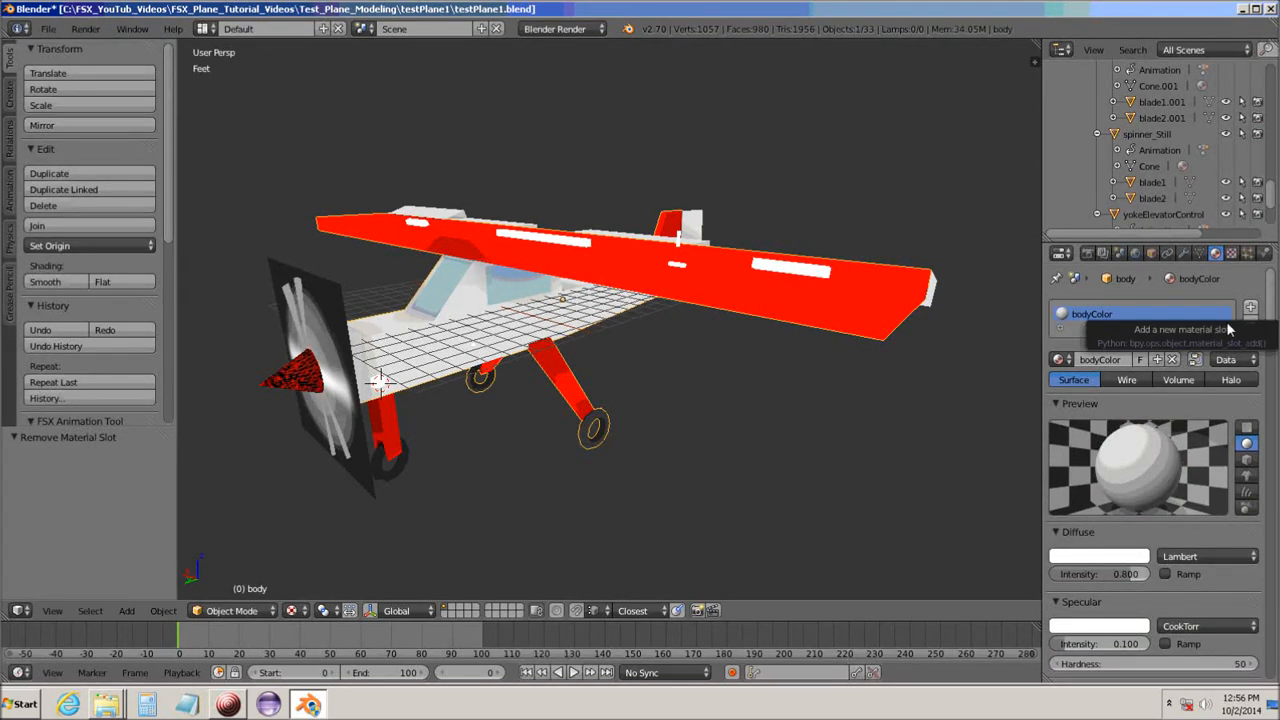
Add a new texture named mainTexture to the bodyColor material and set its type to Image or Movie.
{"action": "left_click", "coordinate": [1232, 254]}
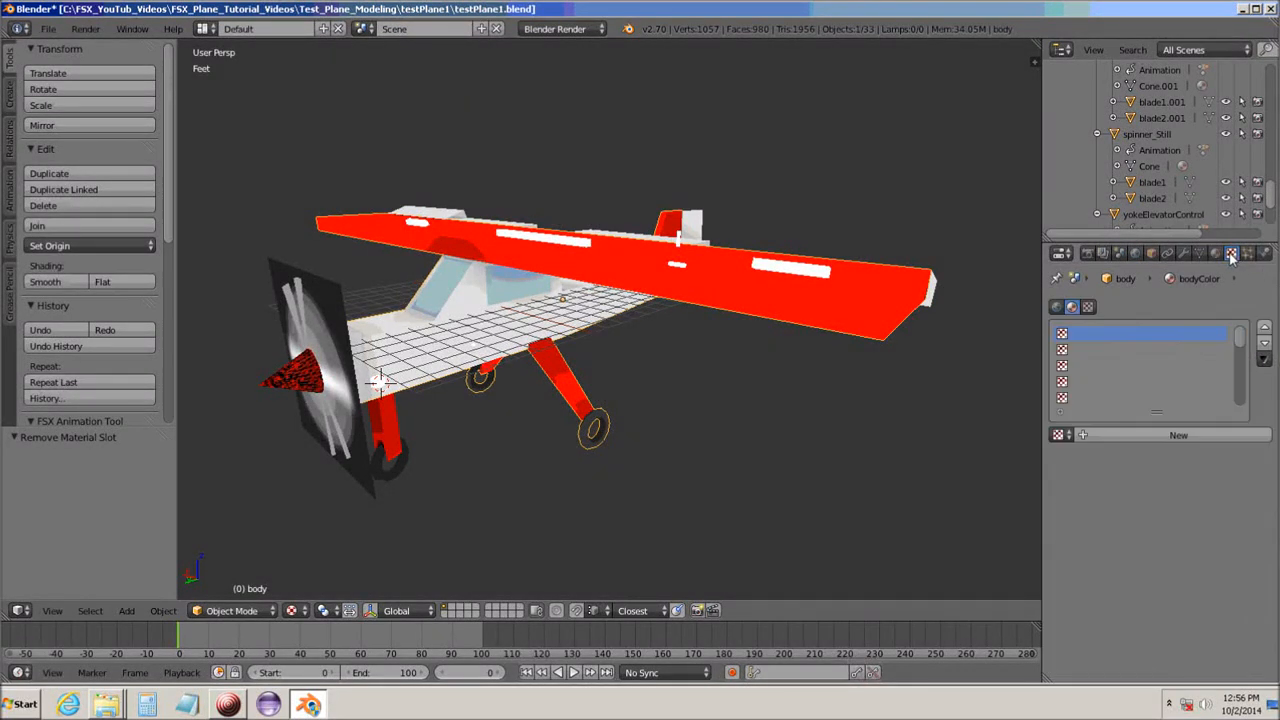
{"action": "left_click", "coordinate": [1156, 431]}
{"action": "left_click", "coordinate": [1143, 436]}
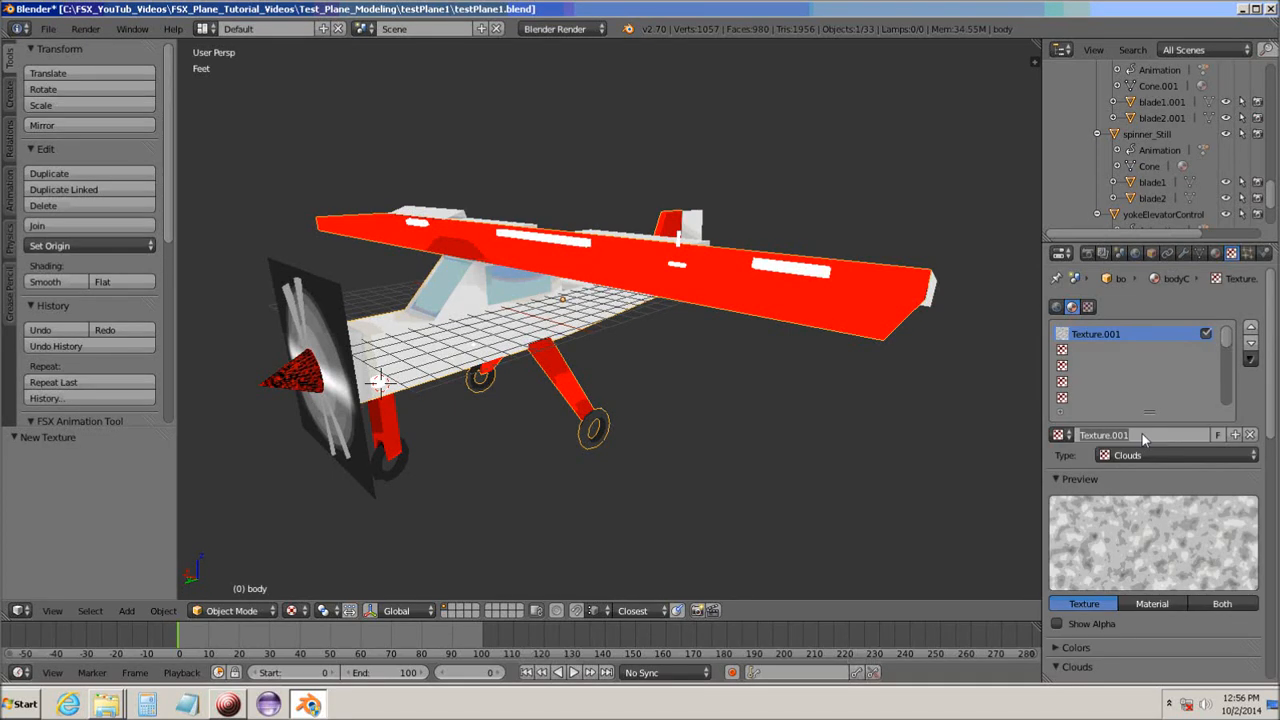
{"action": "type", "text": "mainTexture"}
{"action": "key", "text": "Return"}
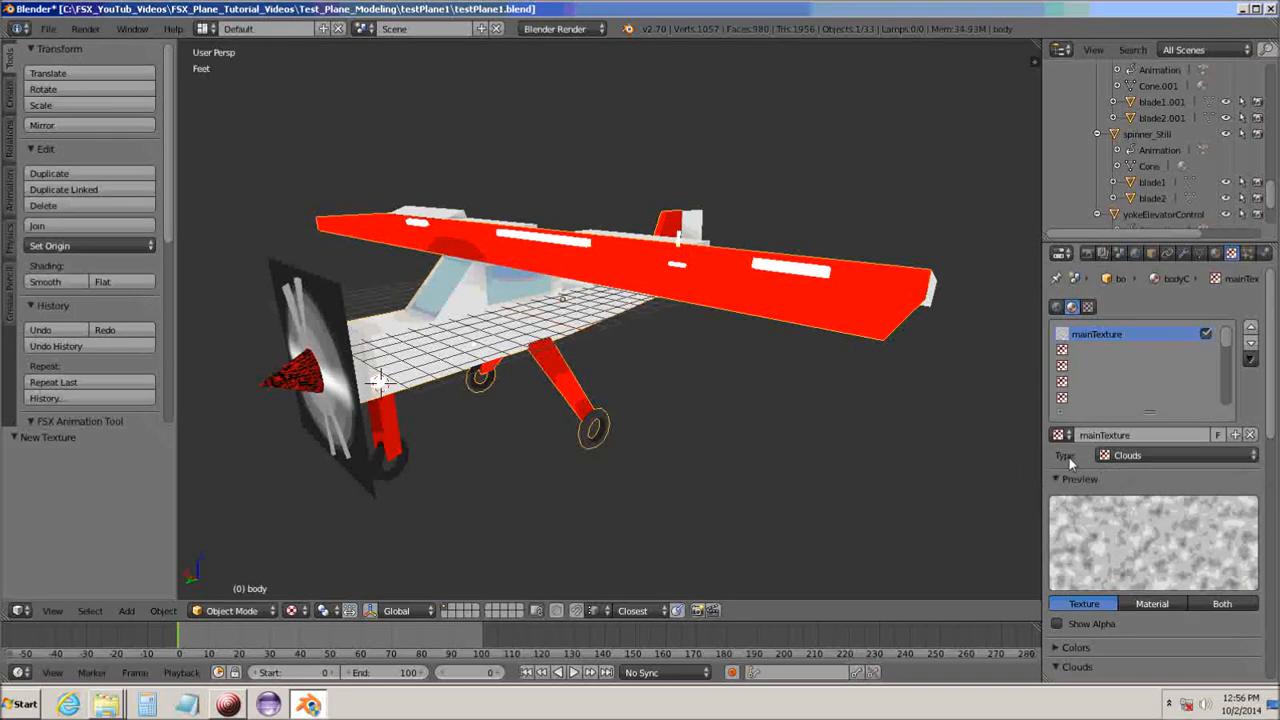
{"action": "left_click", "coordinate": [1177, 452]}
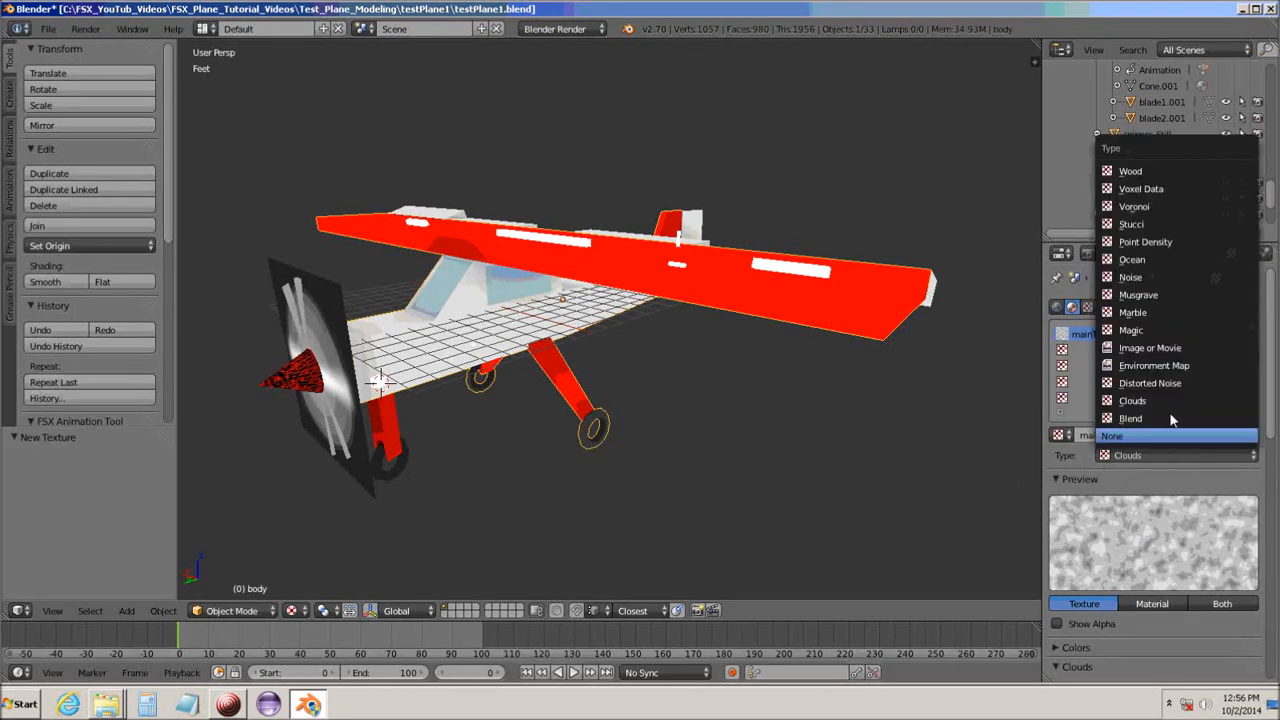
{"action": "left_click", "coordinate": [1157, 353]}
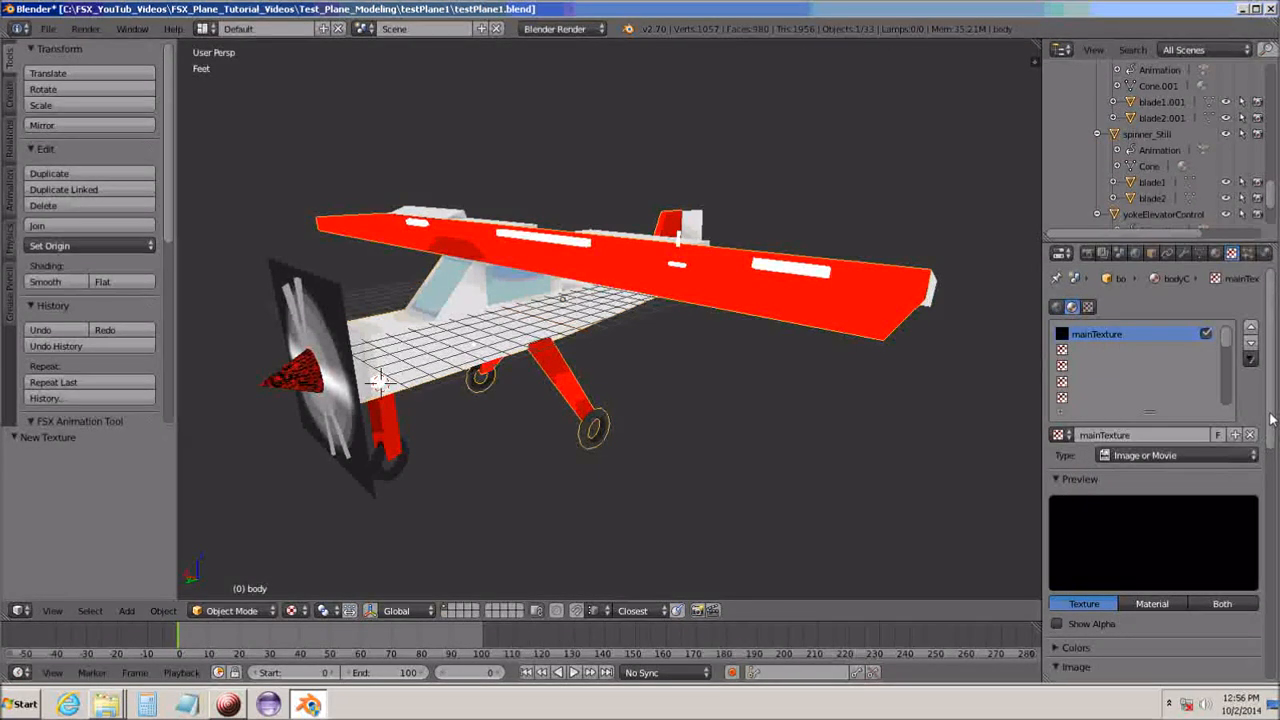
Load fuslage_T.png from the testPlane1 textures folder as the image of mainTexture.
{"action": "scroll", "coordinate": [1247, 494], "scroll_direction": "down", "scroll_amount": 7}
{"action": "left_click", "coordinate": [1212, 410]}
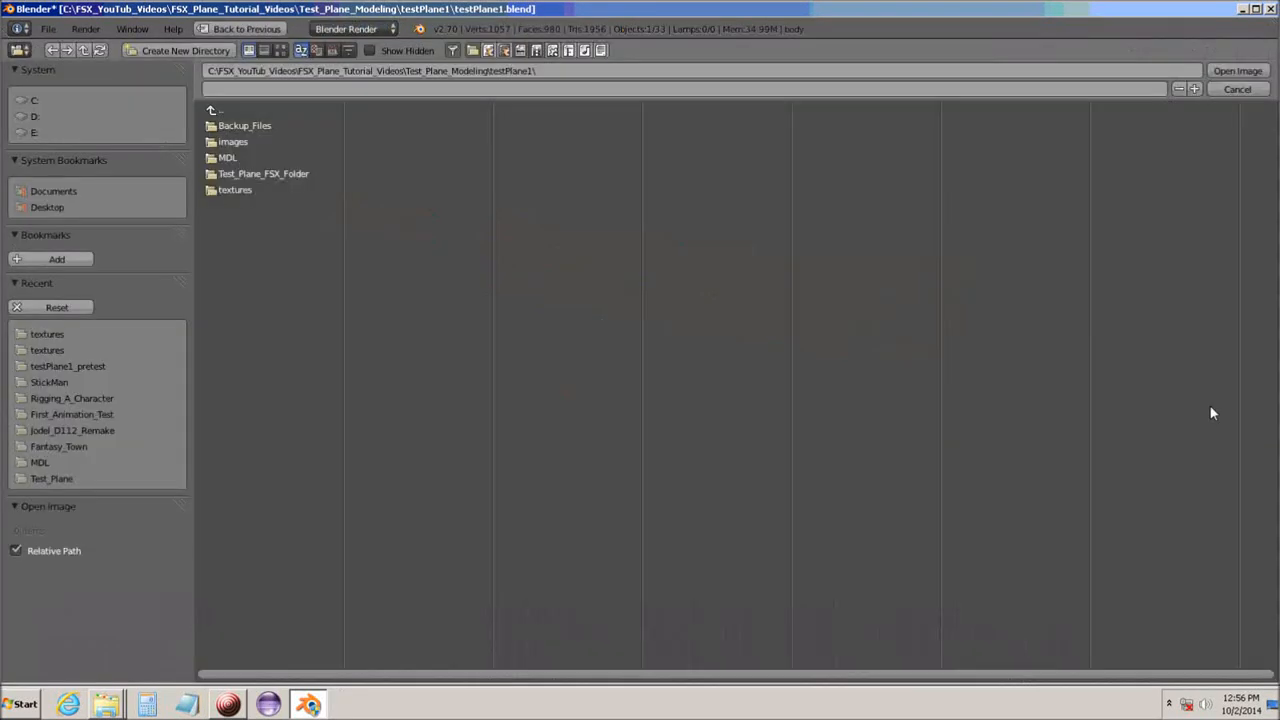
{"action": "left_click", "coordinate": [213, 190]}
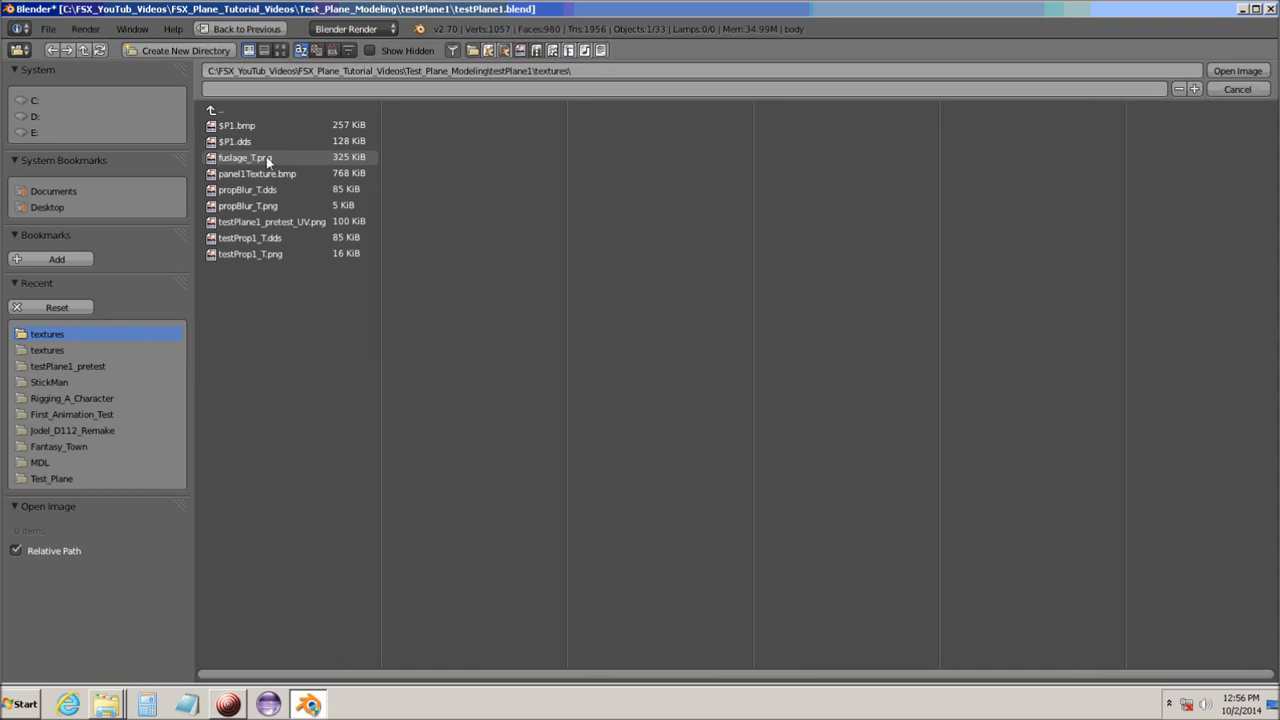
{"action": "left_click", "coordinate": [222, 159]}
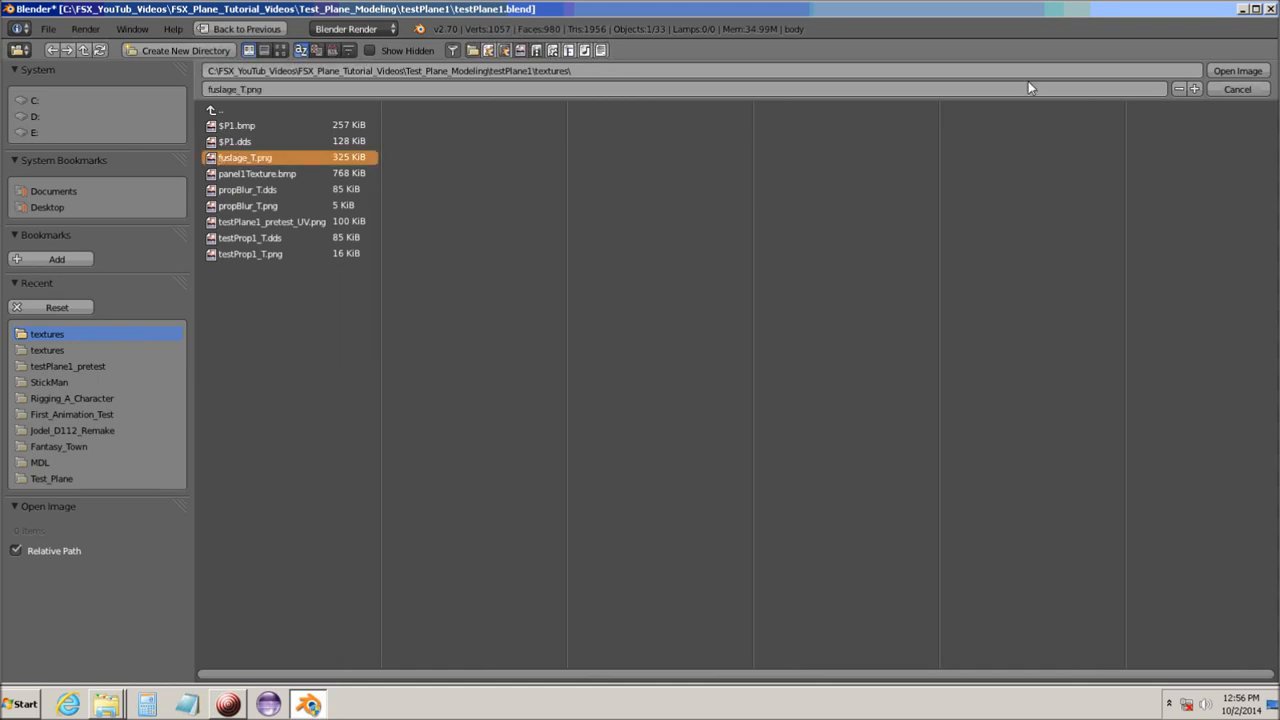
{"action": "left_click", "coordinate": [1229, 72]}
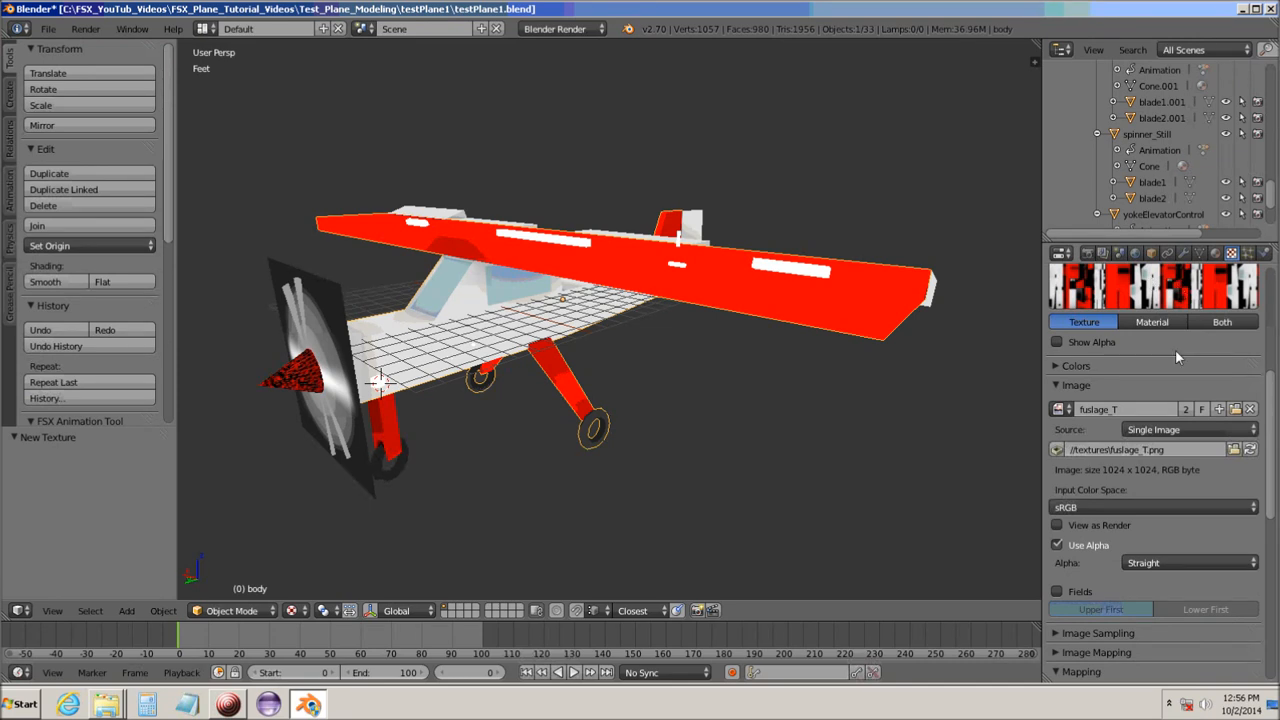
Set mainTexture's mapping coordinates to UV and assign UVMap as its map.
{"action": "scroll", "coordinate": [1275, 467], "scroll_direction": "down", "scroll_amount": 7}
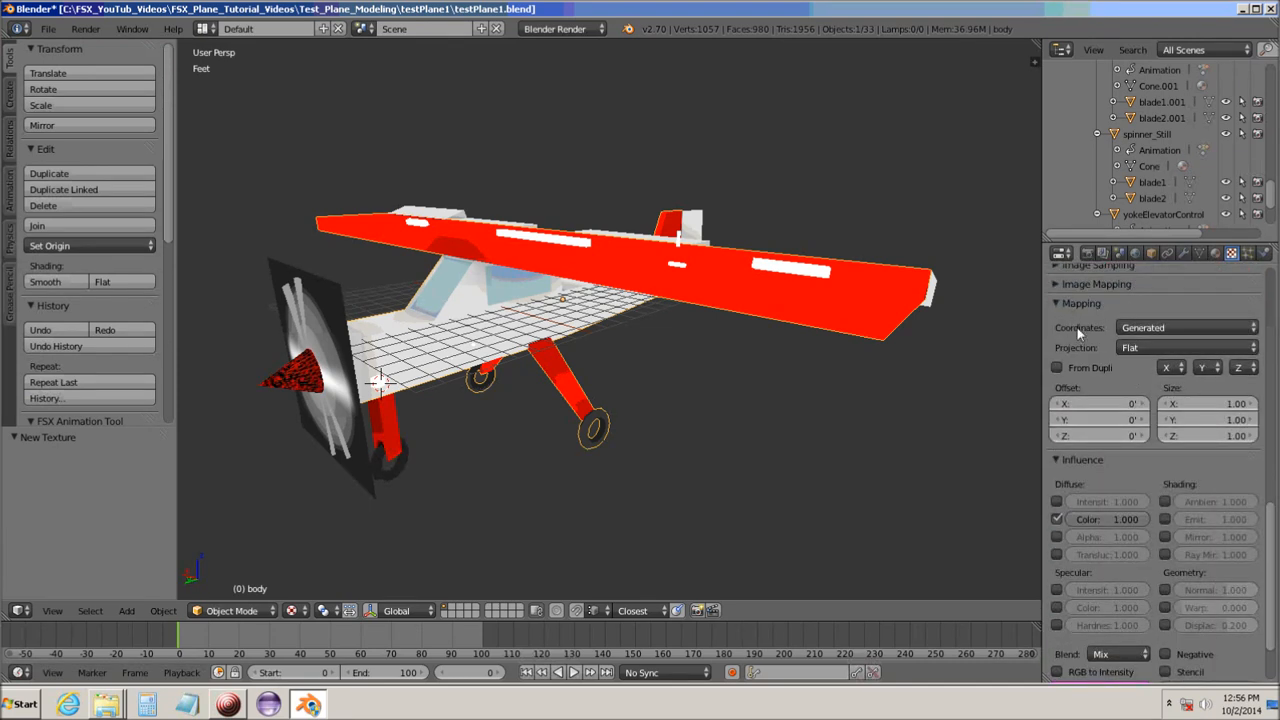
{"action": "left_click", "coordinate": [1195, 327]}
{"action": "left_click", "coordinate": [1148, 259]}
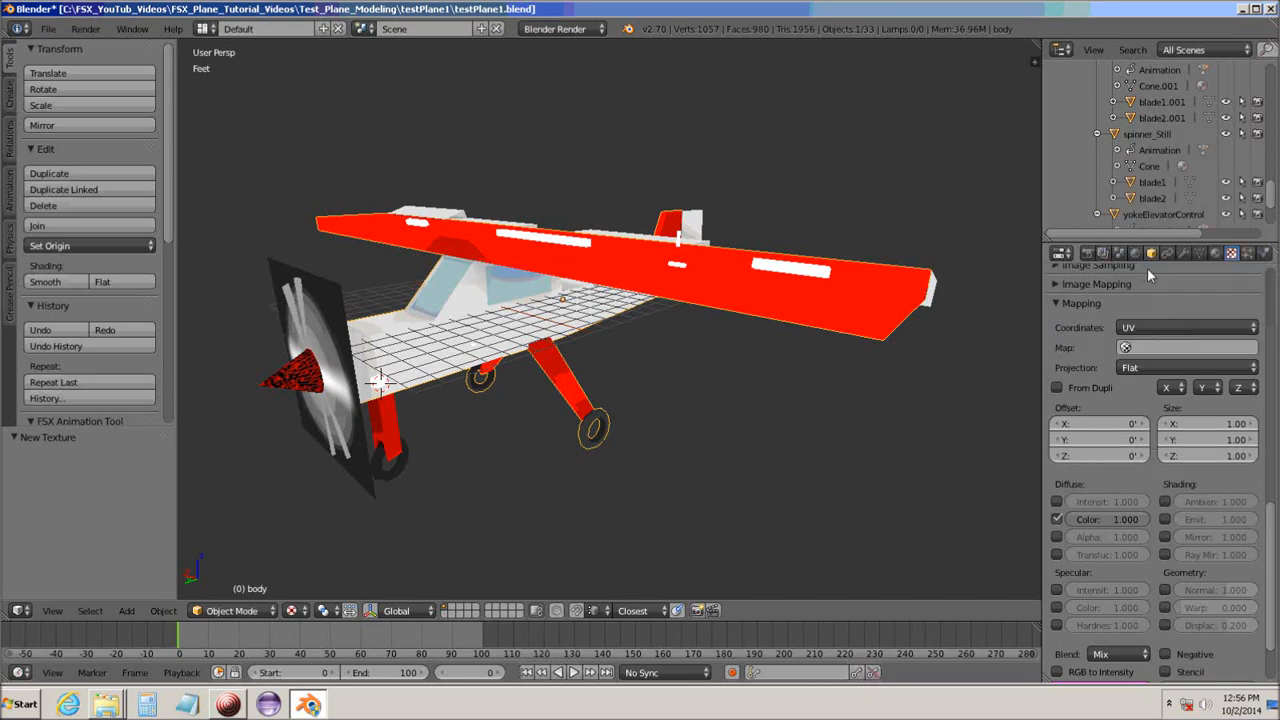
{"action": "left_click", "coordinate": [1193, 347]}
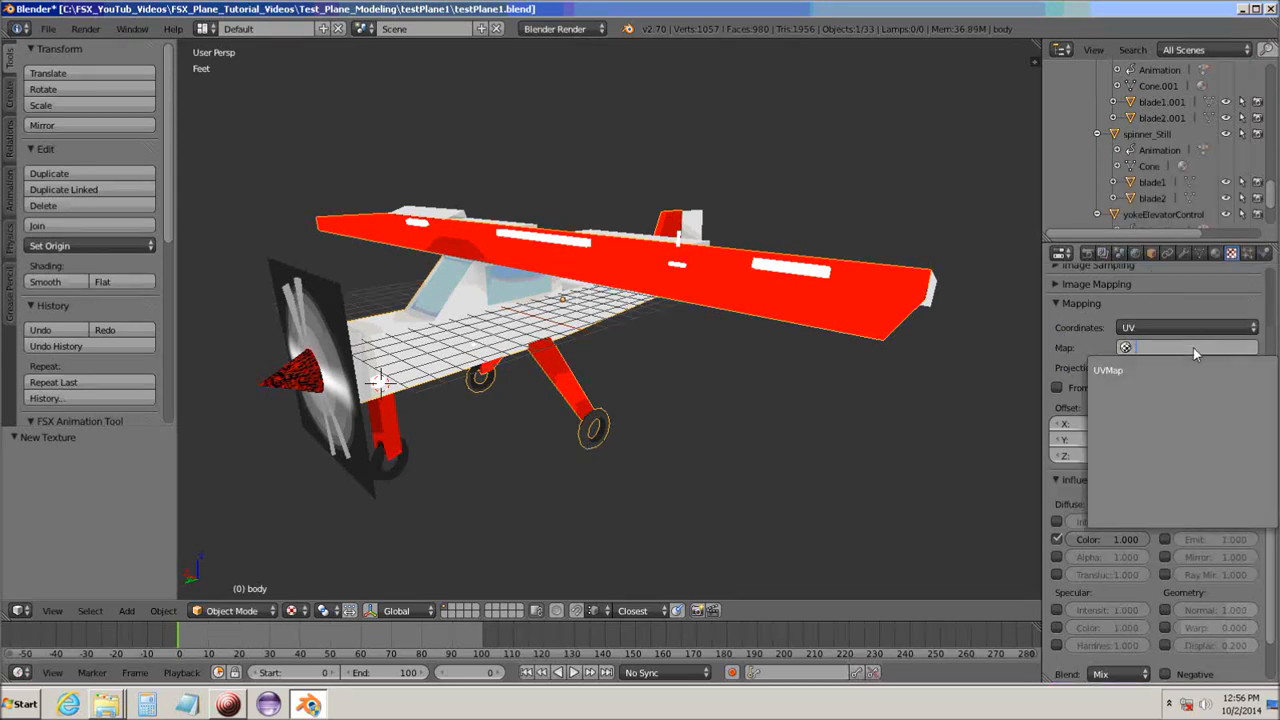
{"action": "left_click", "coordinate": [1123, 370]}
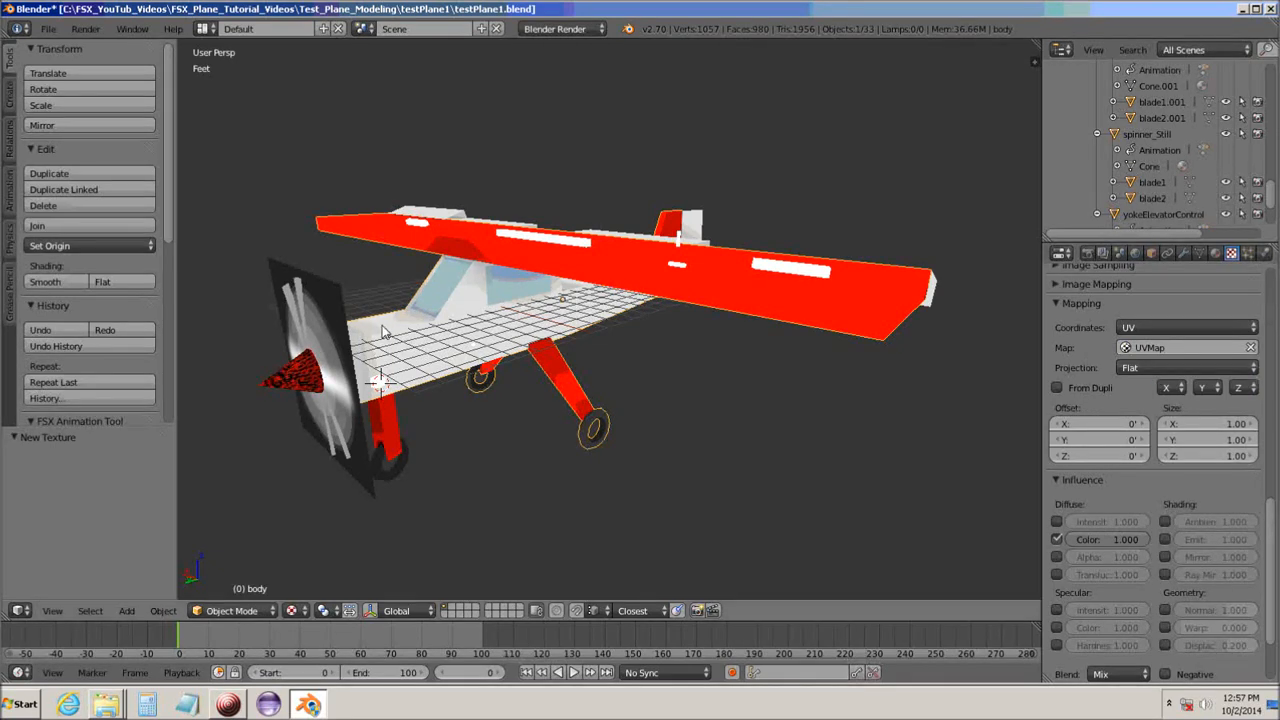
{"action": "left_click_drag", "start_coordinate": [1272, 580], "coordinate": [1275, 287]}
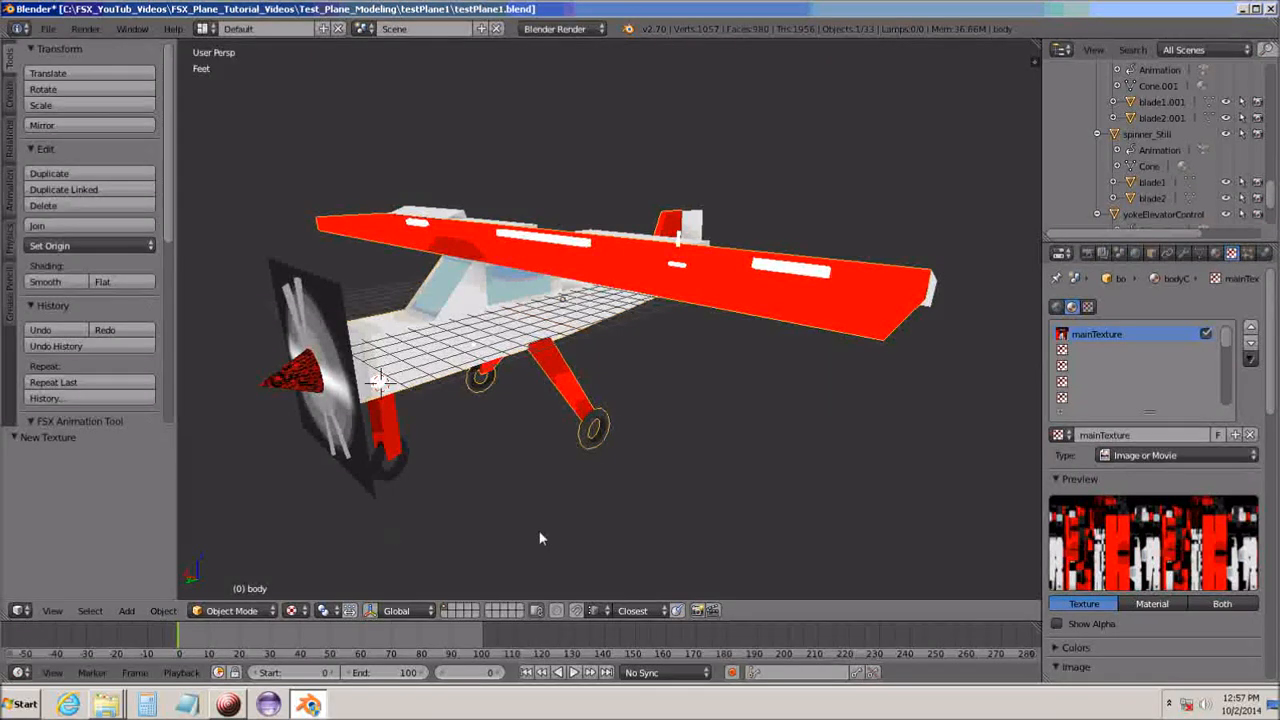
Replace the frontLandingGearColor material on the front landing gear strut with the existing bodyColor material.
{"action": "mouse_move", "coordinate": [539, 531]}
{"action": "middle_mouse_down"}
{"action": "mouse_move", "coordinate": [507, 530]}
{"action": "mouse_move", "coordinate": [532, 525]}
{"action": "middle_mouse_up"}
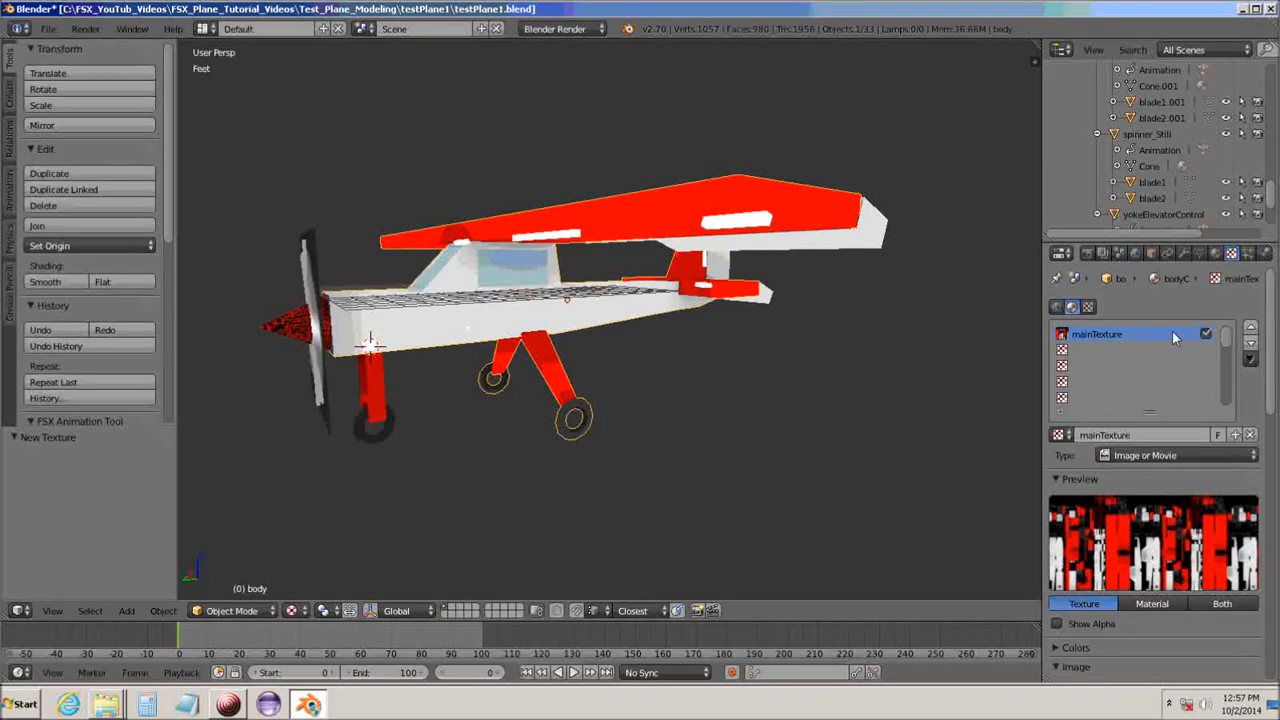
{"action": "middle_click_drag", "start_coordinate": [538, 477], "coordinate": [523, 486]}
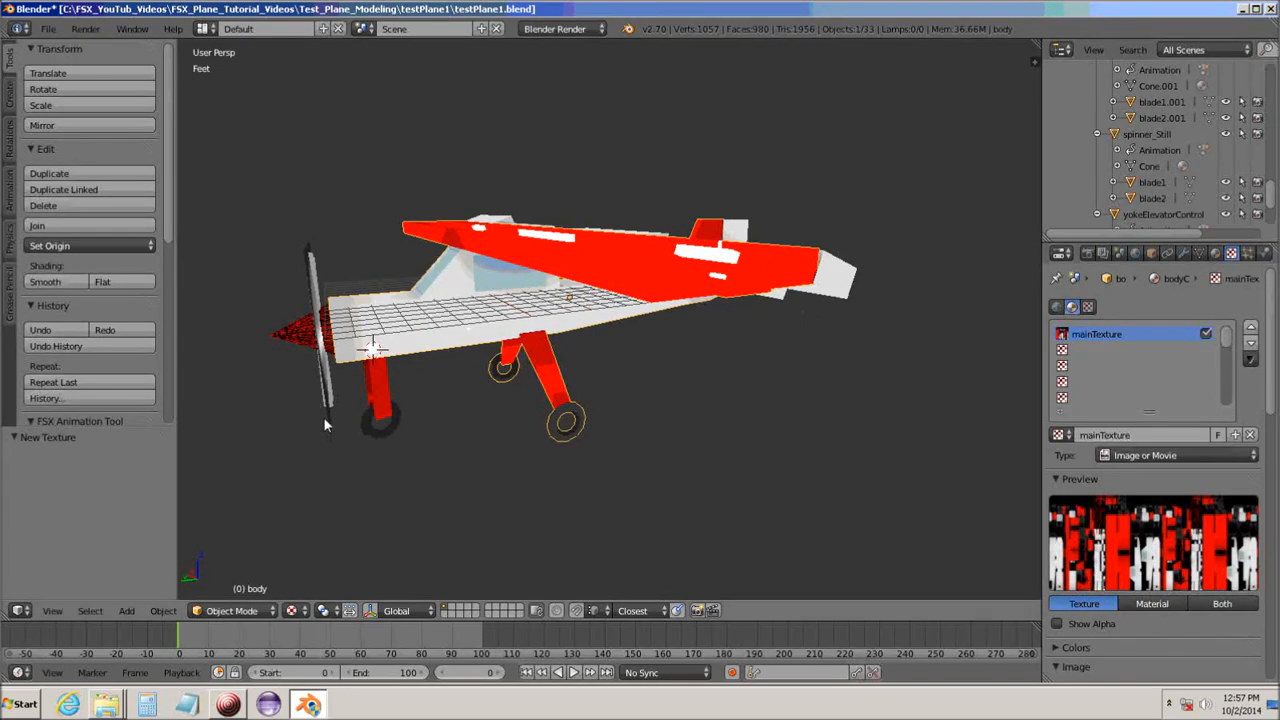
{"action": "right_click", "coordinate": [381, 386]}
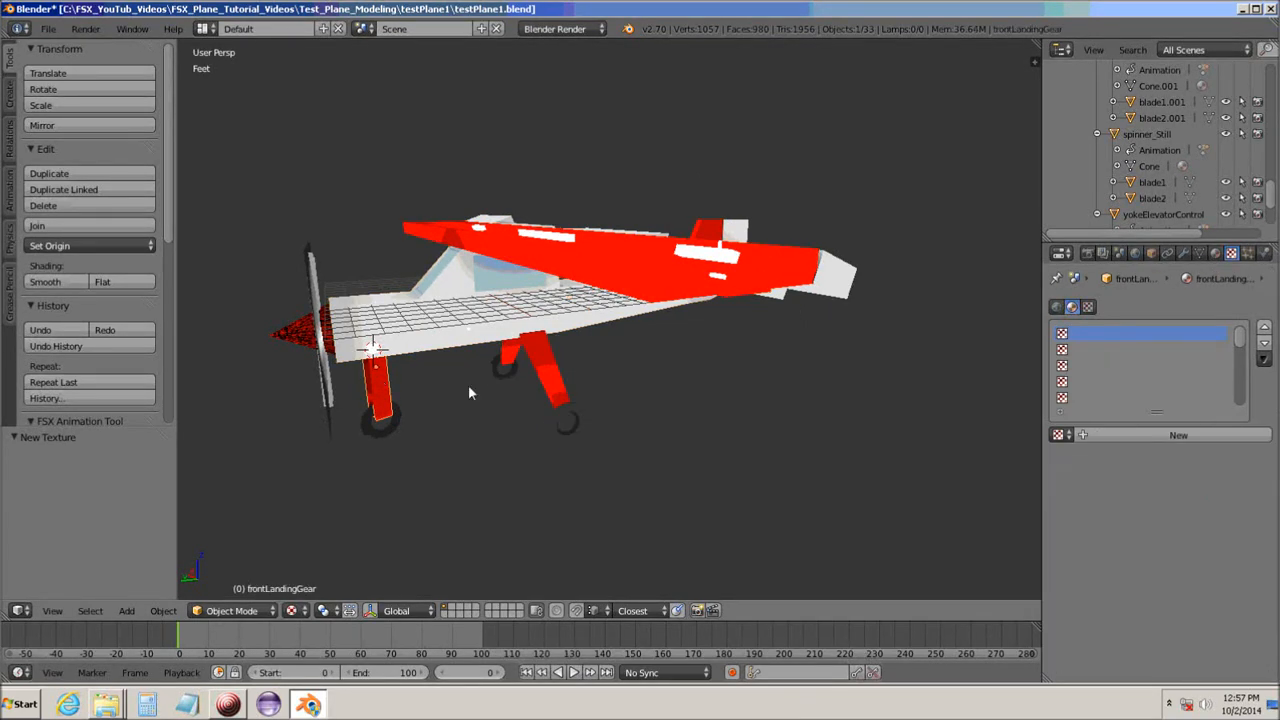
{"action": "left_click", "coordinate": [1215, 253]}
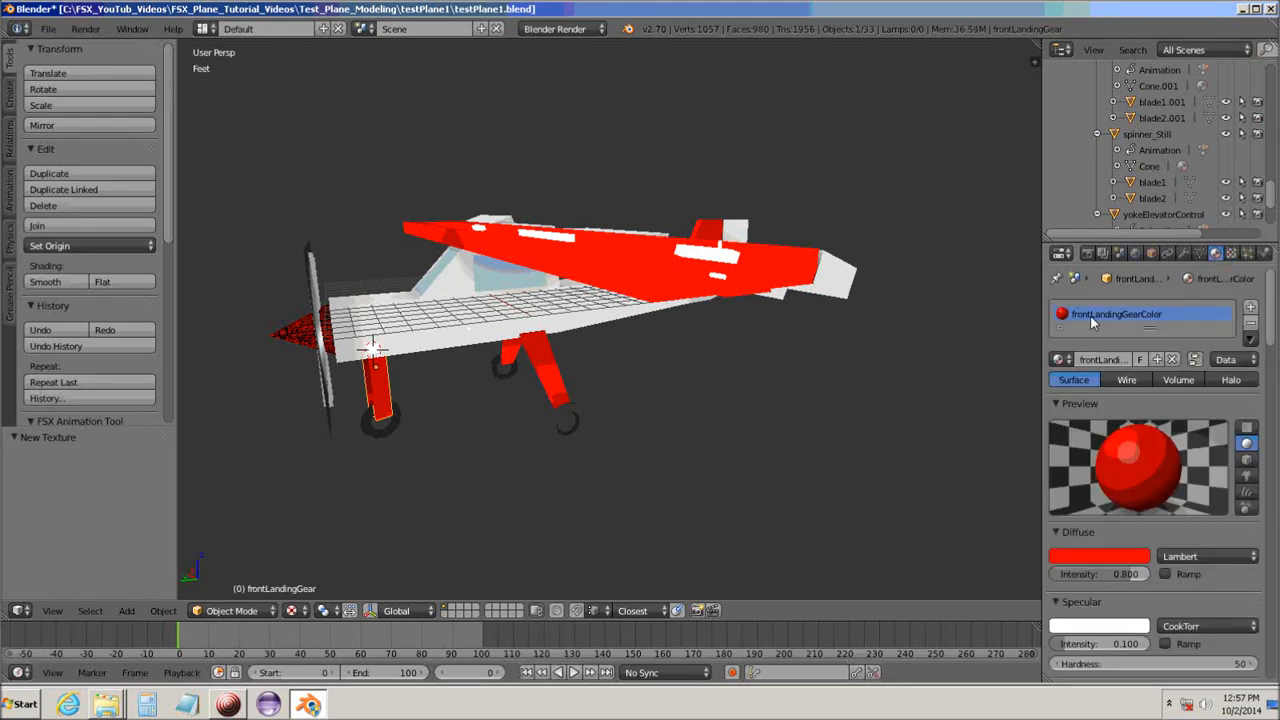
{"action": "left_click", "coordinate": [1251, 326]}
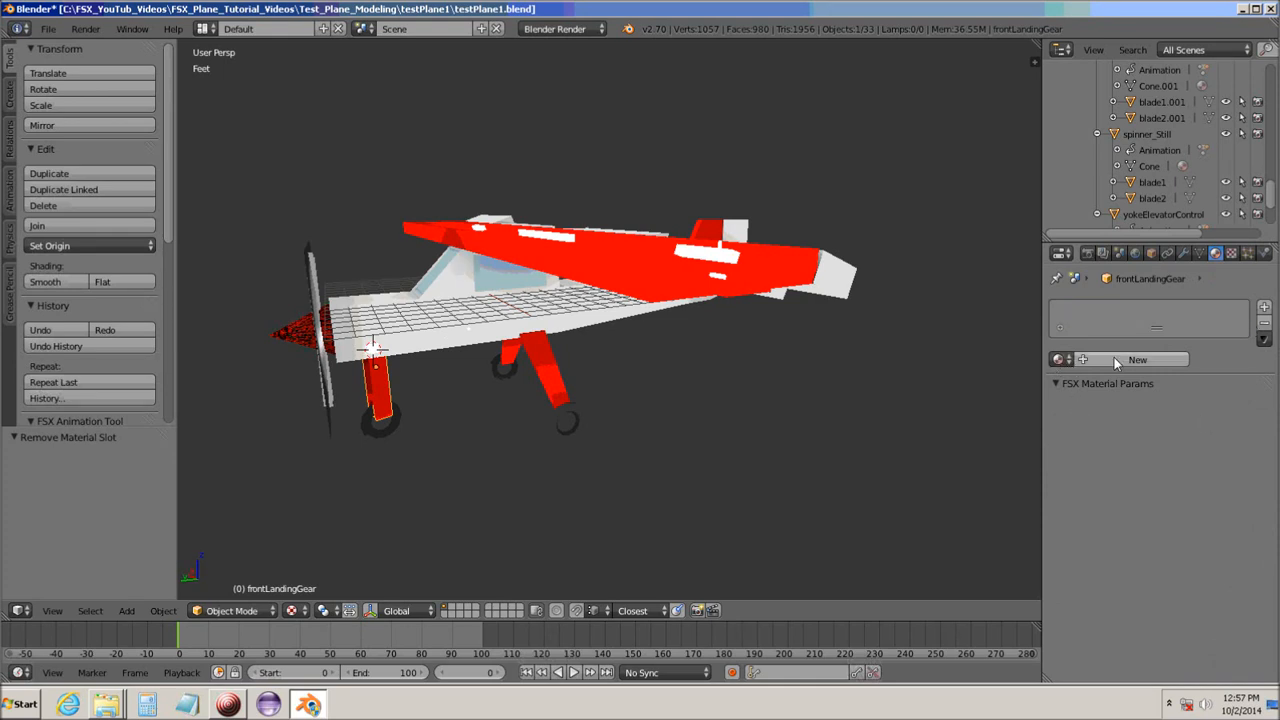
{"action": "left_click", "coordinate": [1059, 360]}
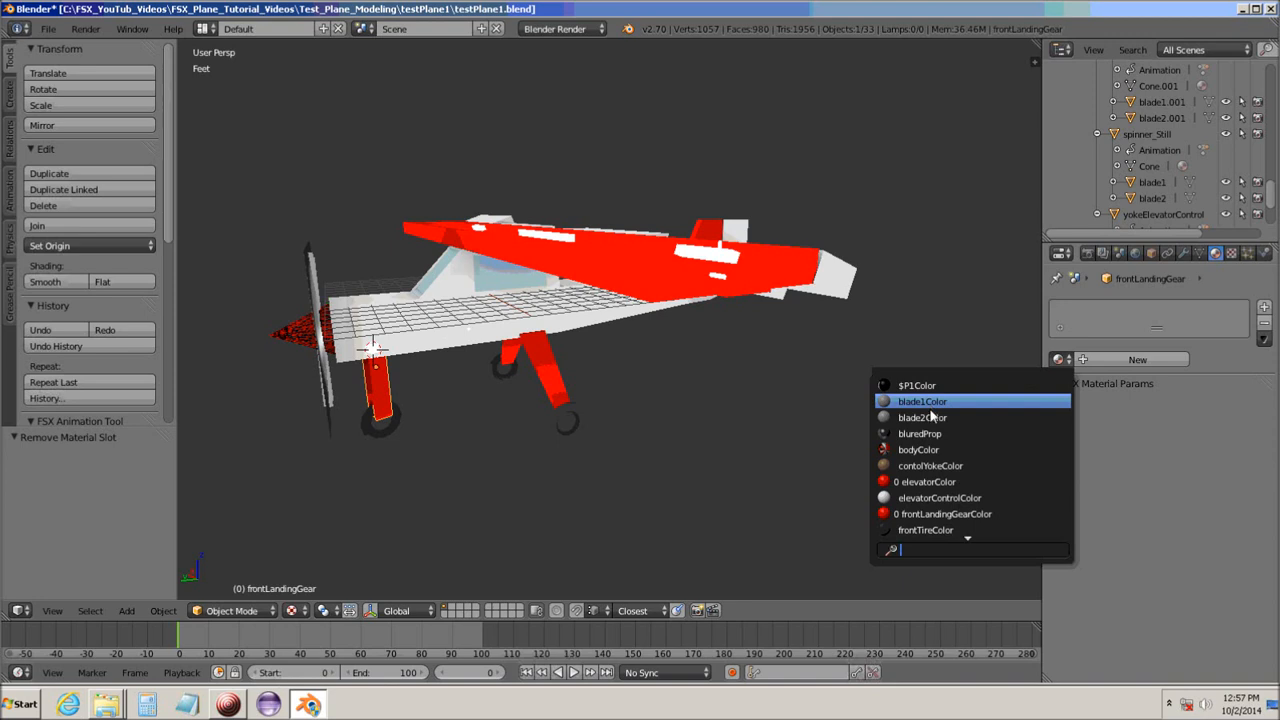
{"action": "left_click", "coordinate": [895, 451]}
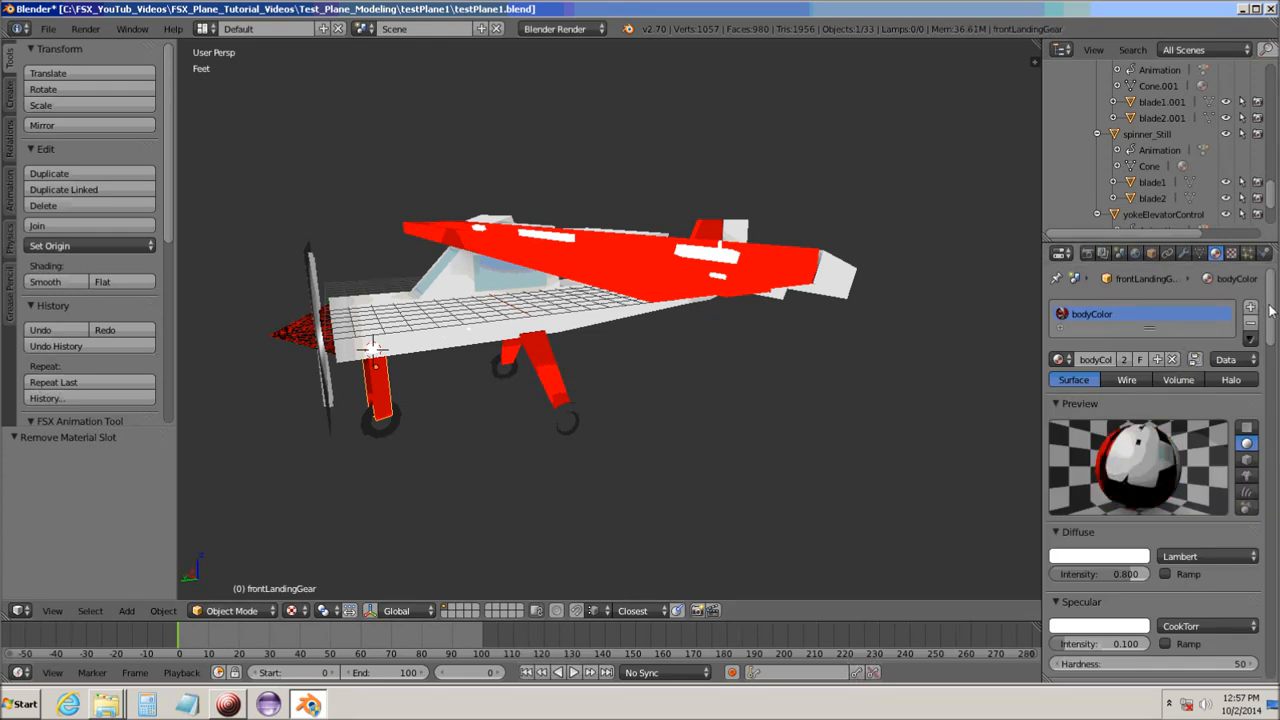
Review the mainTexture image and mapping settings that the front landing gear strut gets through bodyColor.
{"action": "left_click", "coordinate": [1231, 254]}
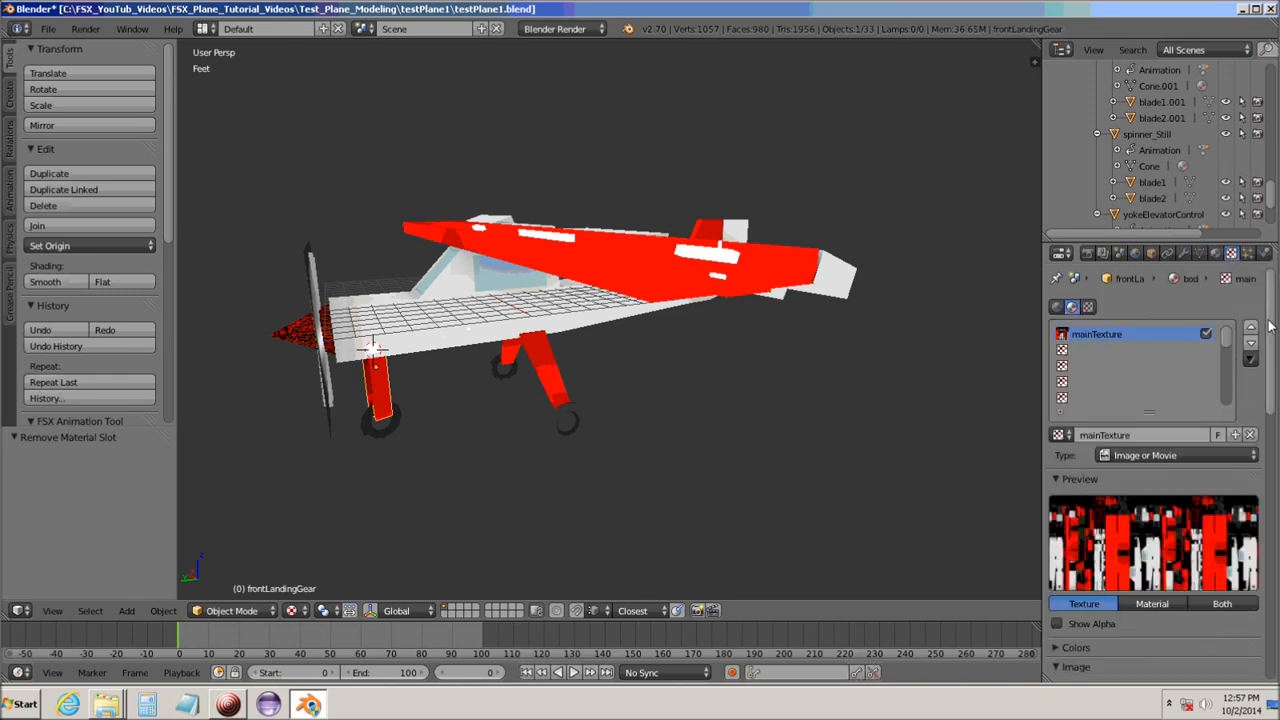
{"action": "left_click_drag", "start_coordinate": [1272, 328], "coordinate": [1271, 558]}
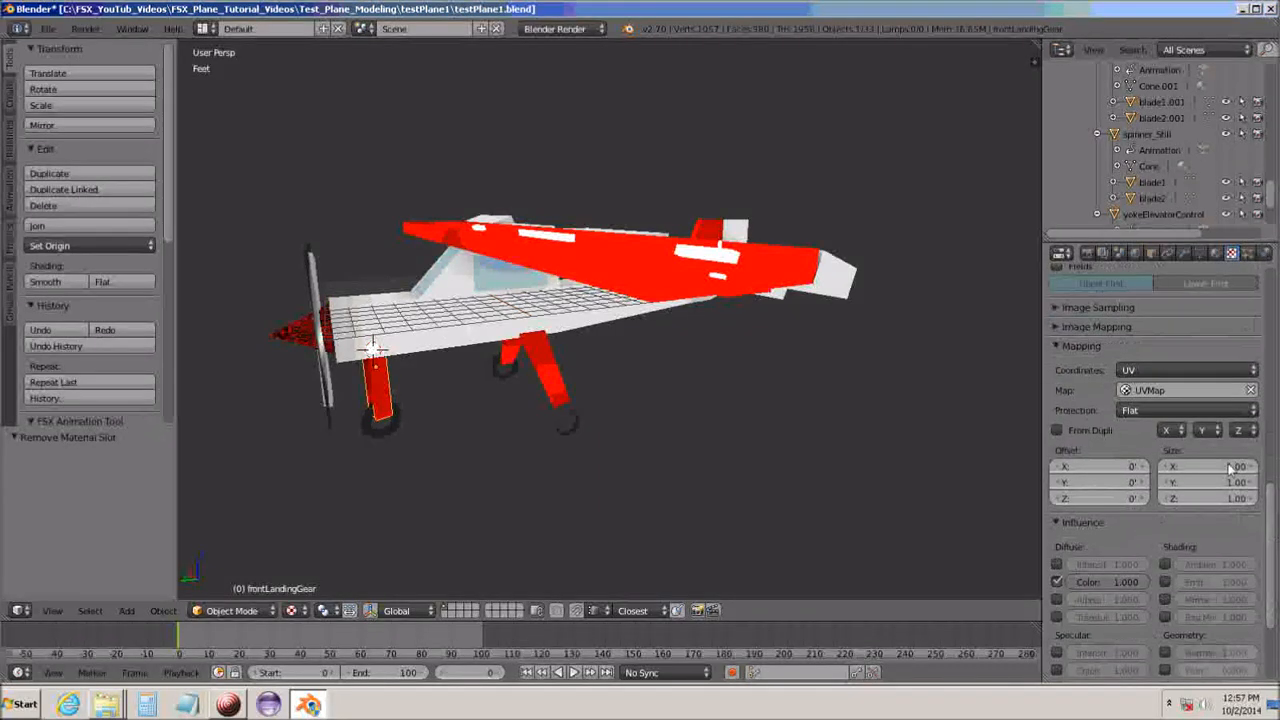
{"action": "scroll", "coordinate": [1258, 545], "scroll_direction": "up", "scroll_amount": 10}
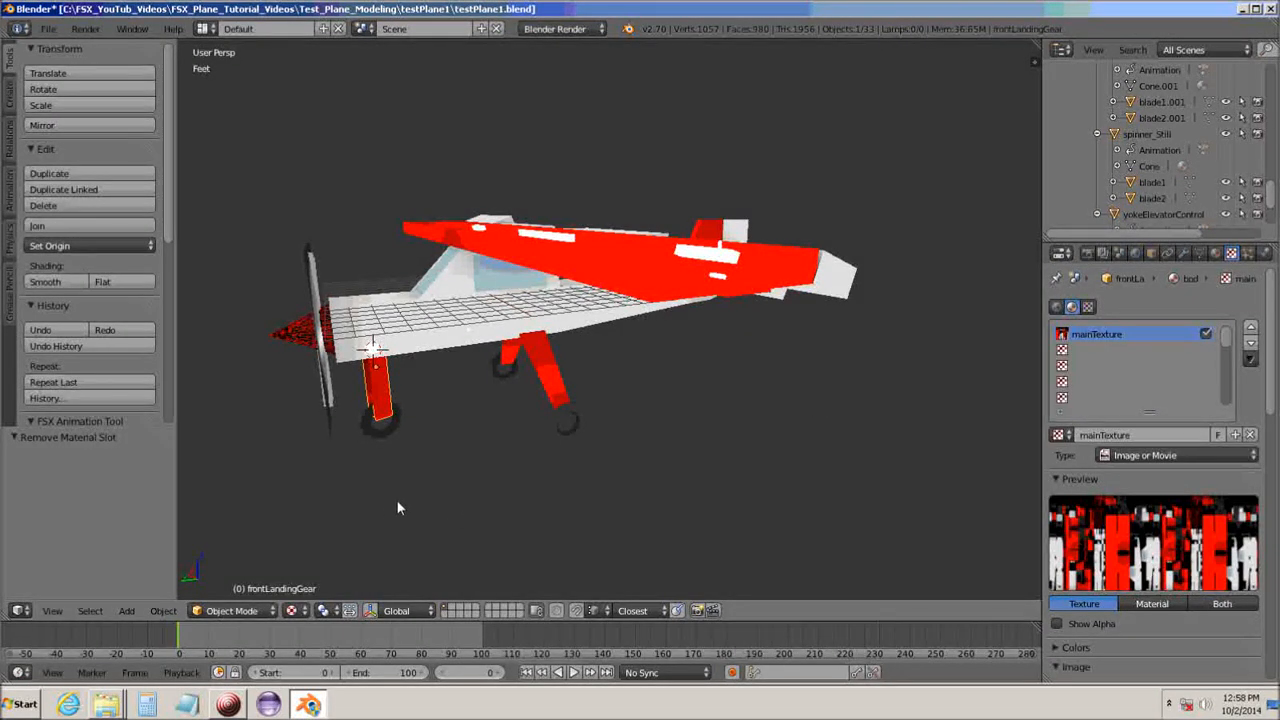
Replace the frontTireColor material on the front tire with the existing bodyColor material and check its texture.
{"action": "right_click", "coordinate": [382, 432]}
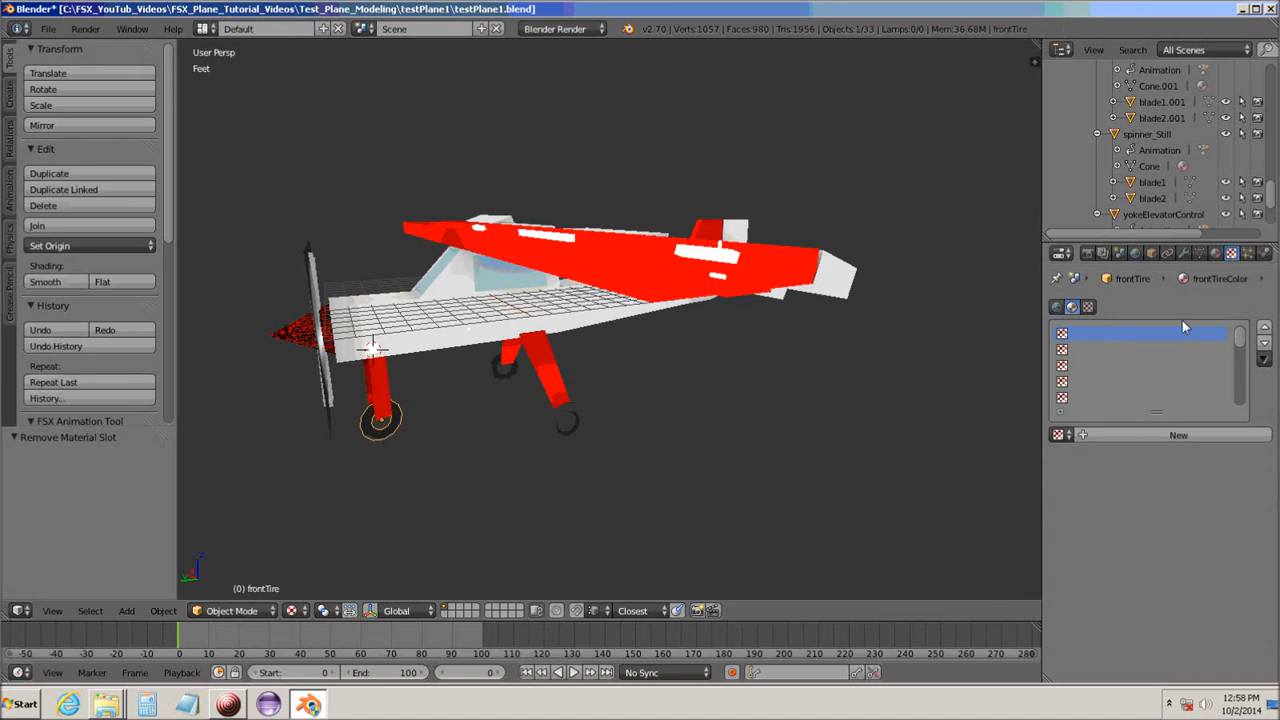
{"action": "left_click", "coordinate": [1215, 253]}
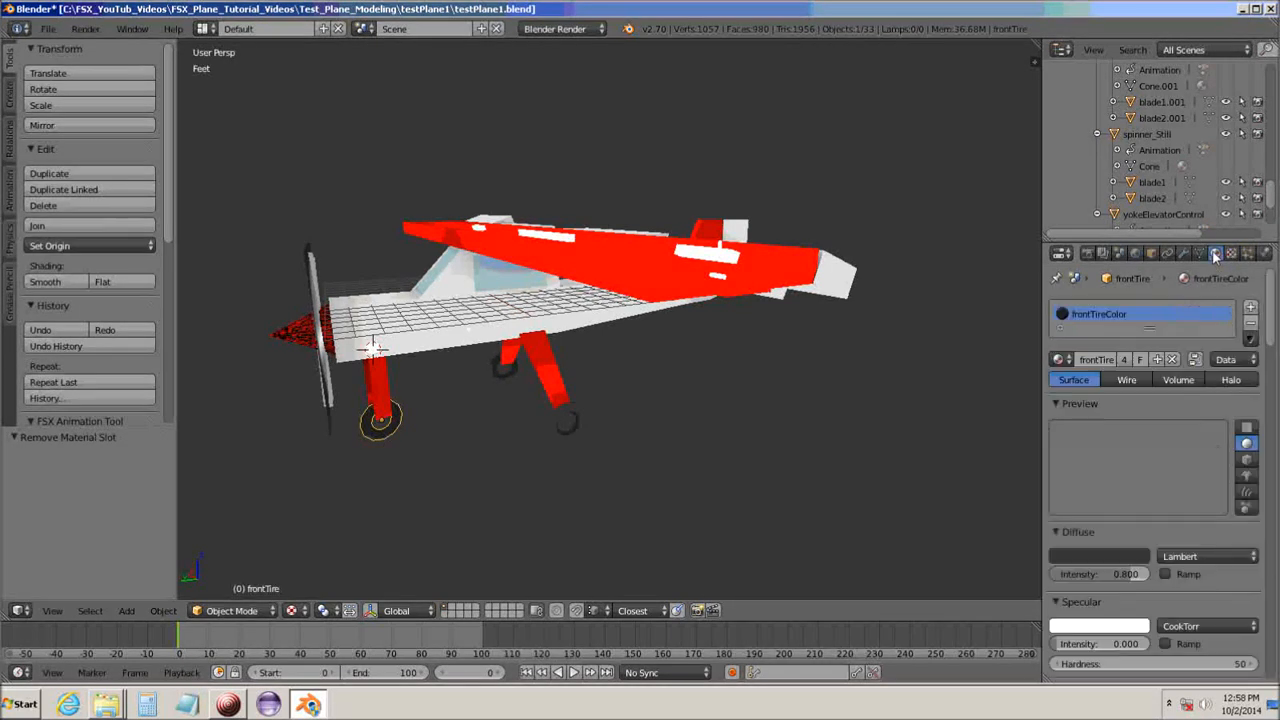
{"action": "left_click", "coordinate": [1251, 323]}
{"action": "left_click", "coordinate": [1060, 359]}
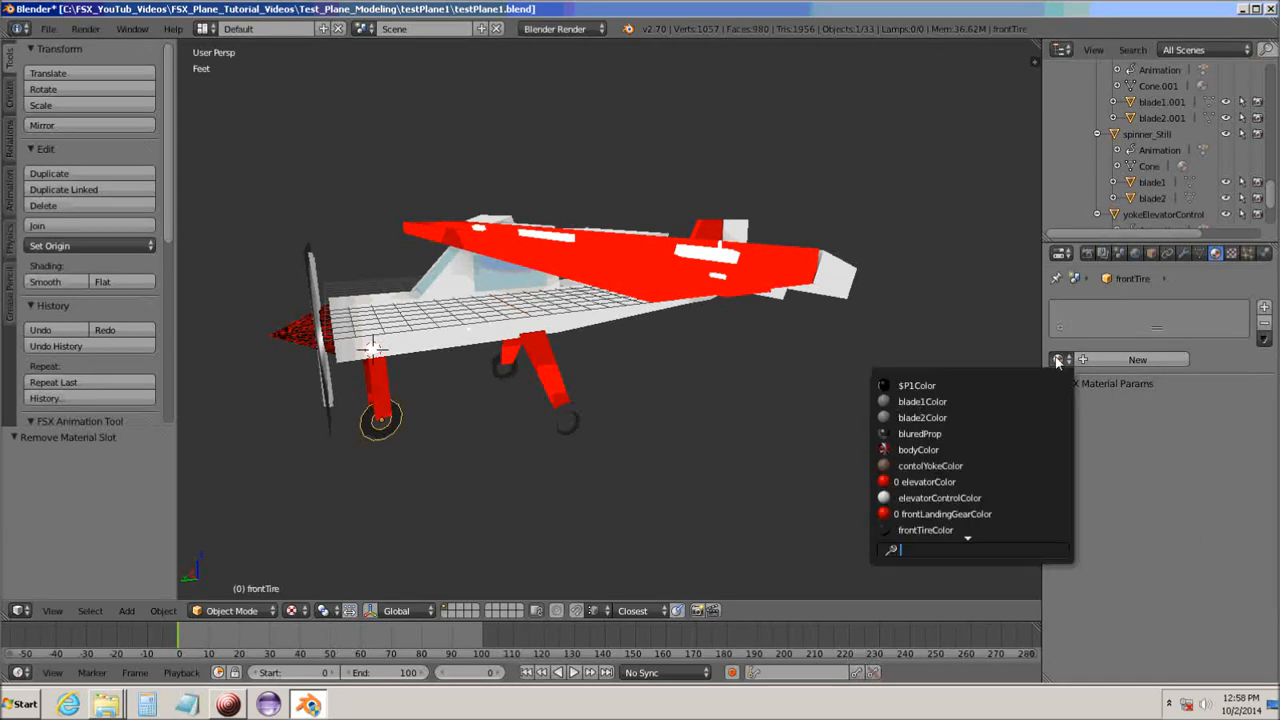
{"action": "left_click", "coordinate": [889, 450]}
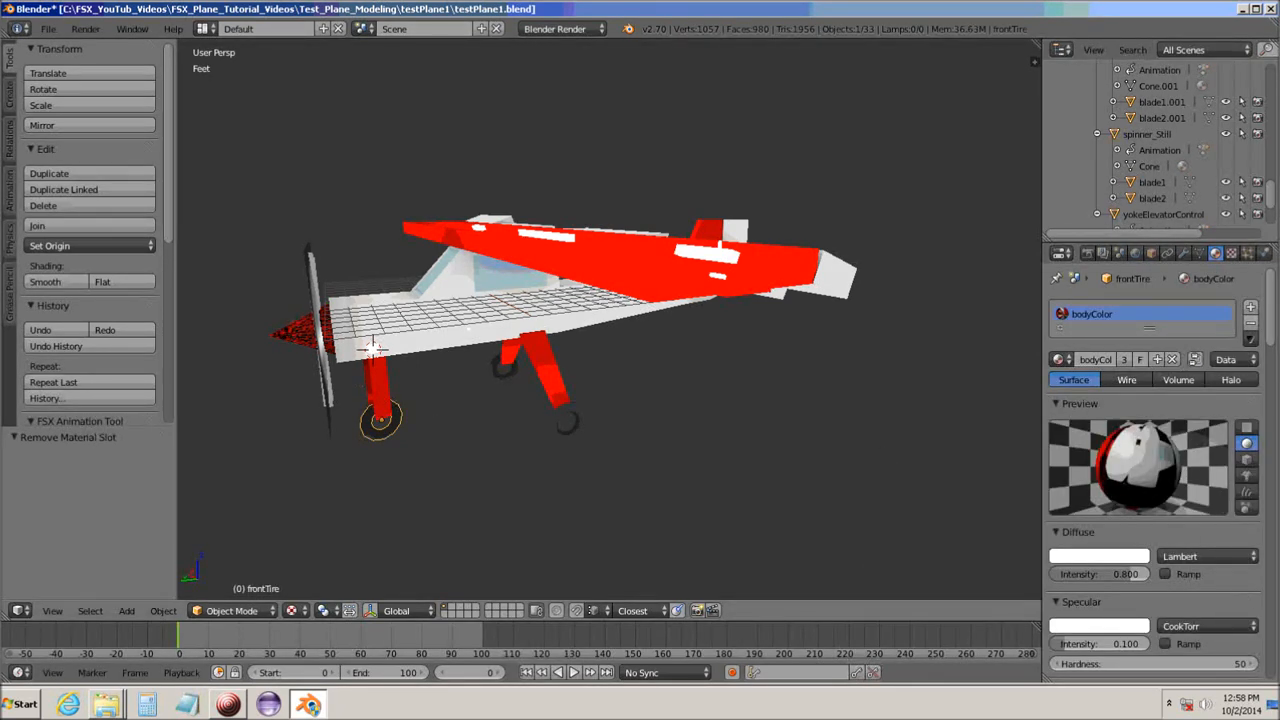
{"action": "left_click", "coordinate": [1232, 254]}
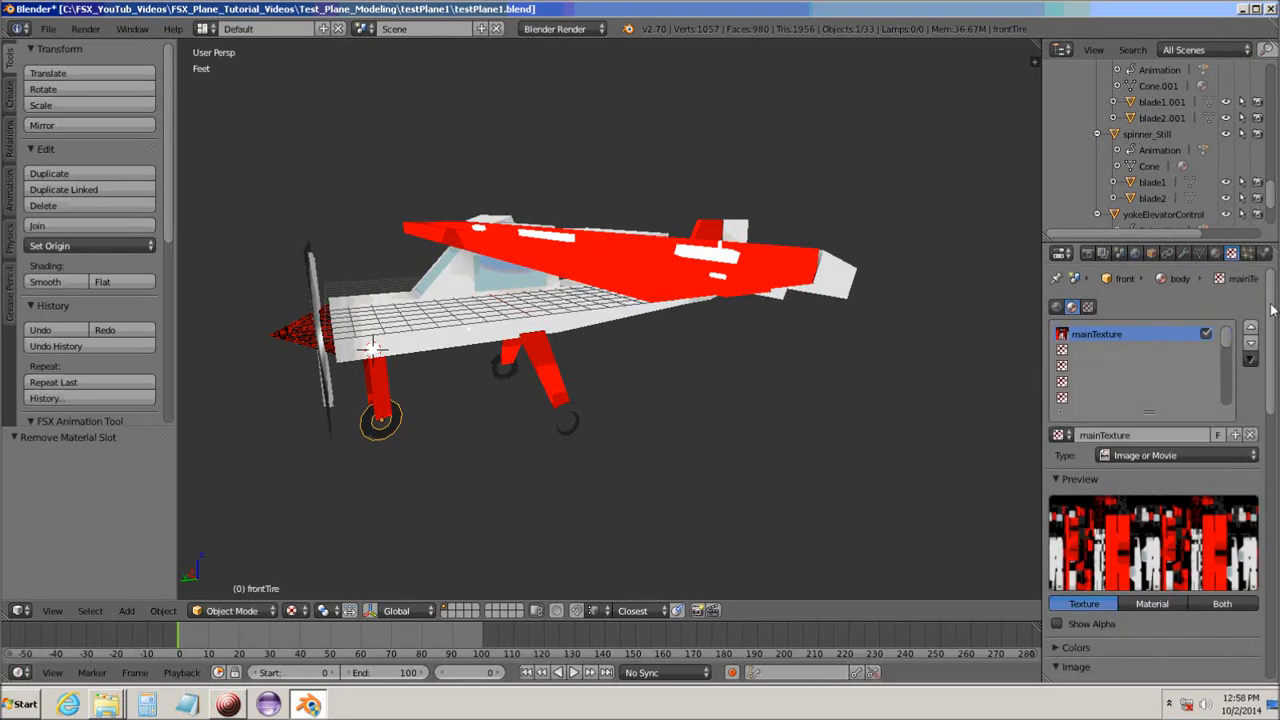
{"action": "left_click", "coordinate": [1215, 253]}
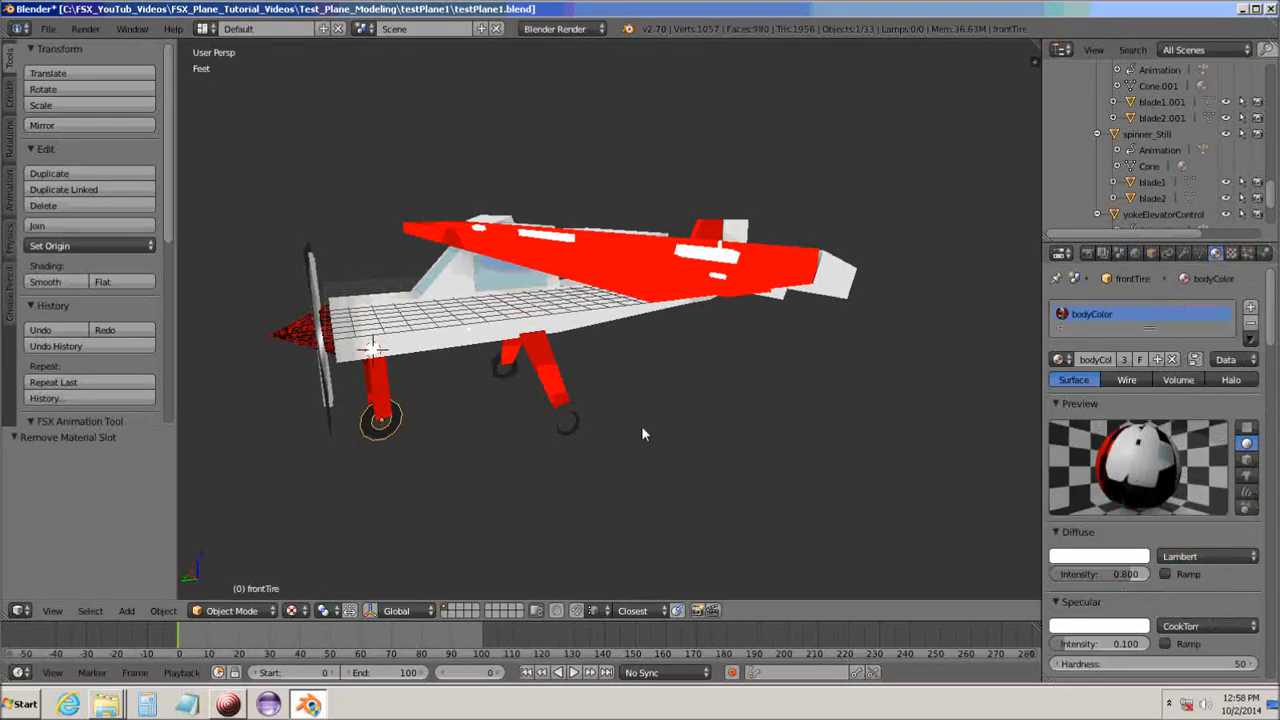
Replace the leftAileronColor material on the left aileron with the existing bodyColor material.
{"action": "middle_click_drag", "start_coordinate": [633, 448], "coordinate": [438, 435]}
{"action": "right_click", "coordinate": [361, 377]}
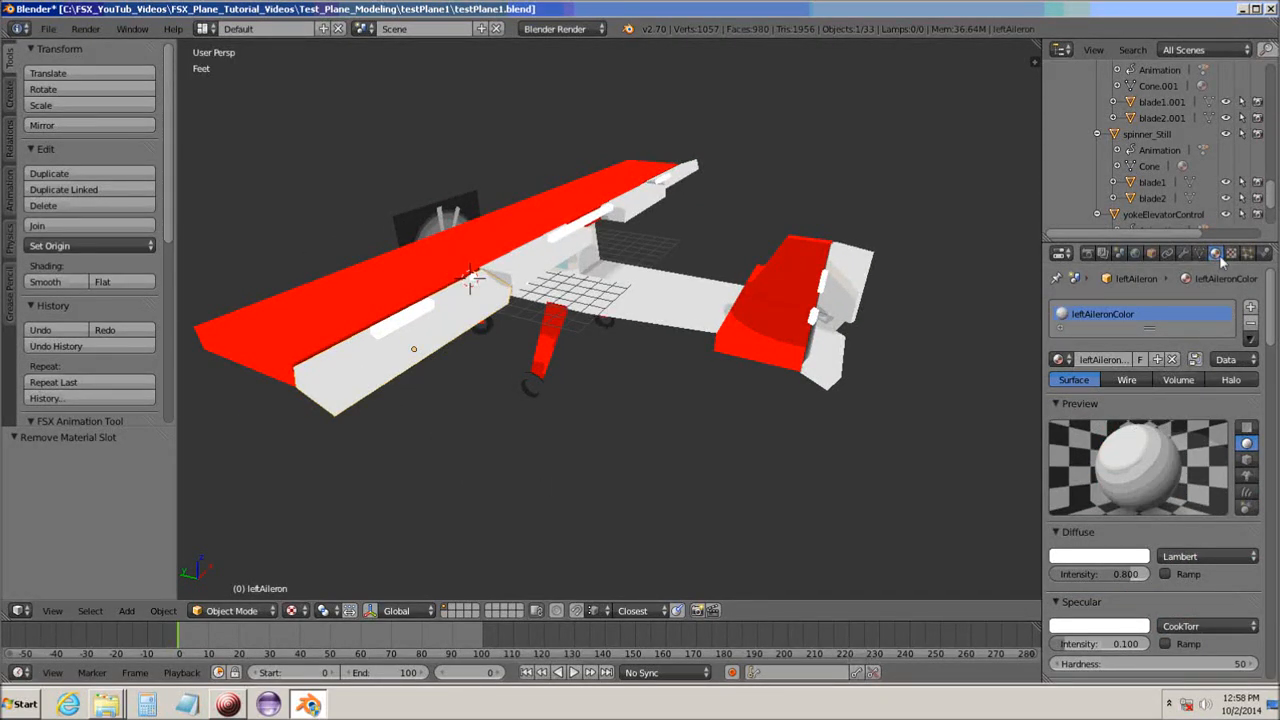
{"action": "left_click", "coordinate": [1251, 325]}
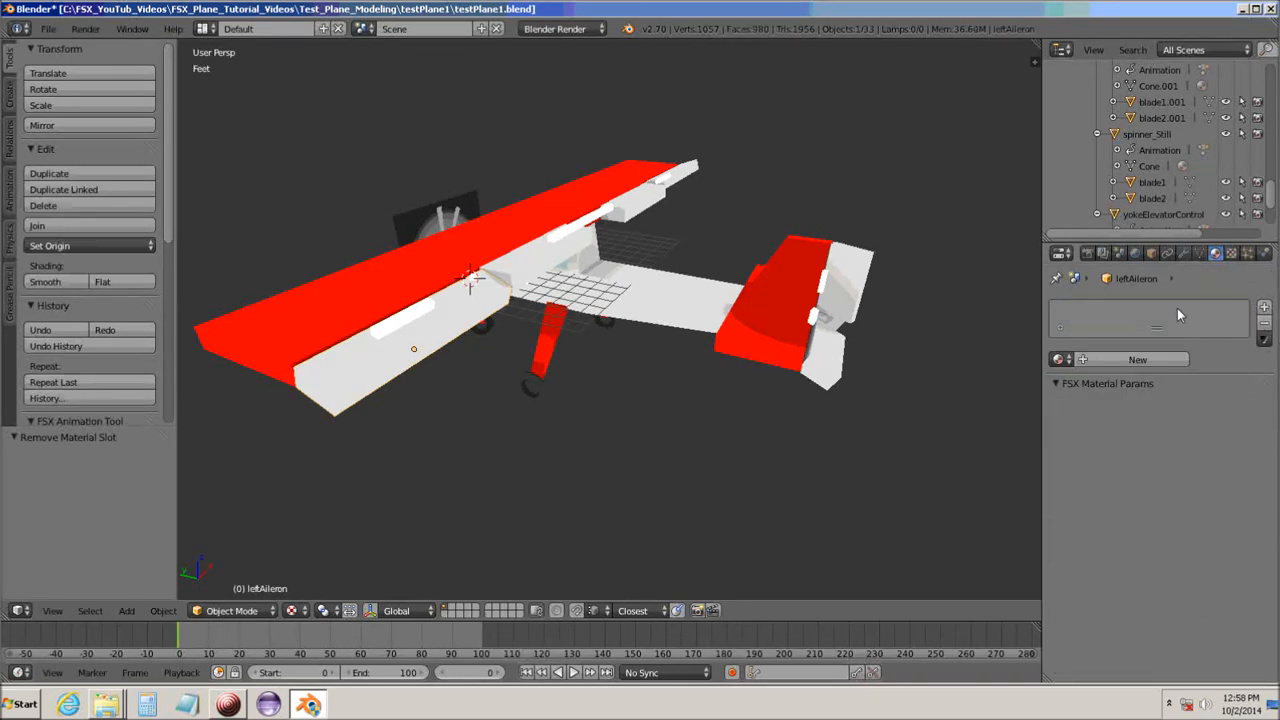
{"action": "left_click", "coordinate": [1058, 361]}
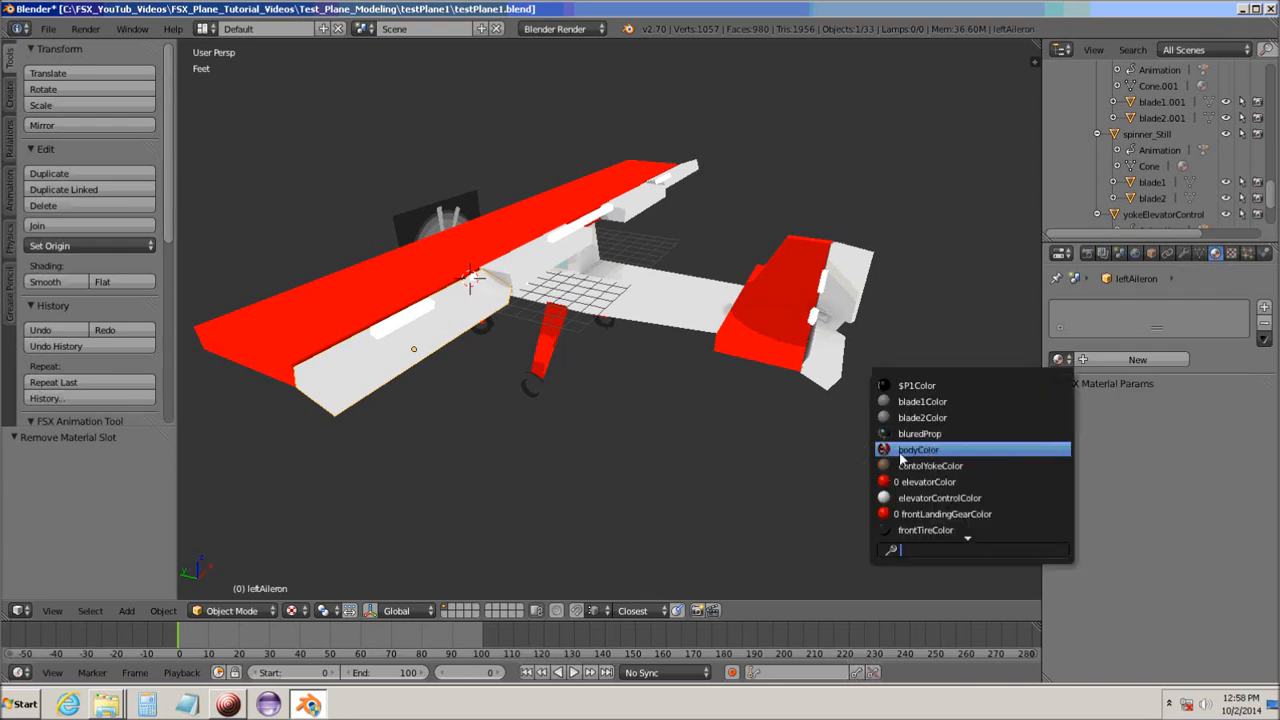
{"action": "left_click", "coordinate": [889, 451]}
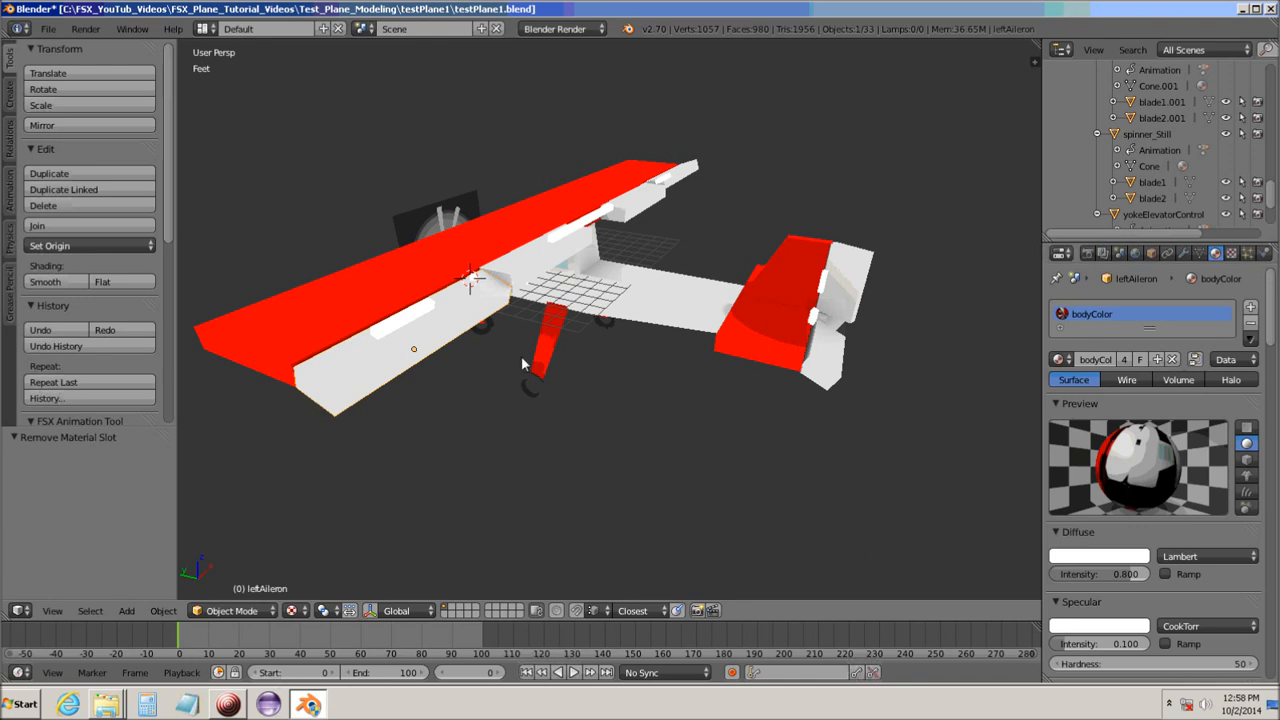
Replace the leftFlapColor material on the left flap with the existing bodyColor material.
{"action": "right_click", "coordinate": [535, 268]}
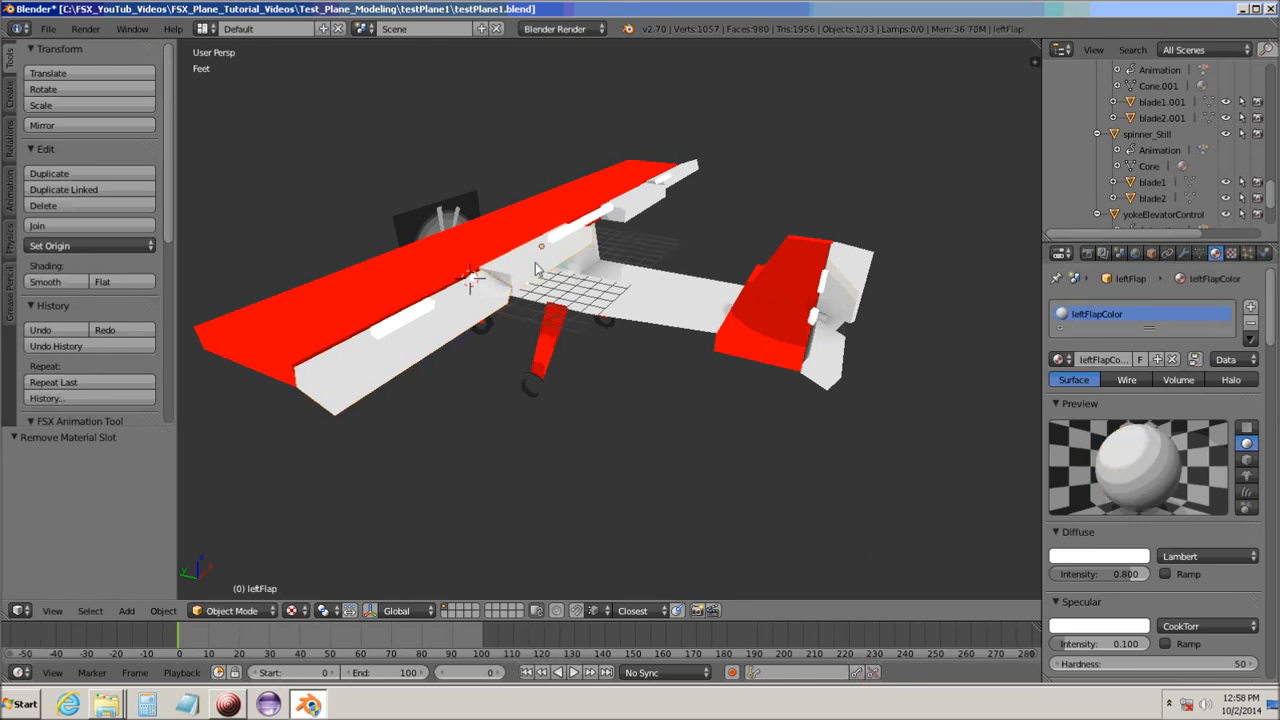
{"action": "left_click", "coordinate": [1250, 328]}
{"action": "left_click", "coordinate": [1062, 359]}
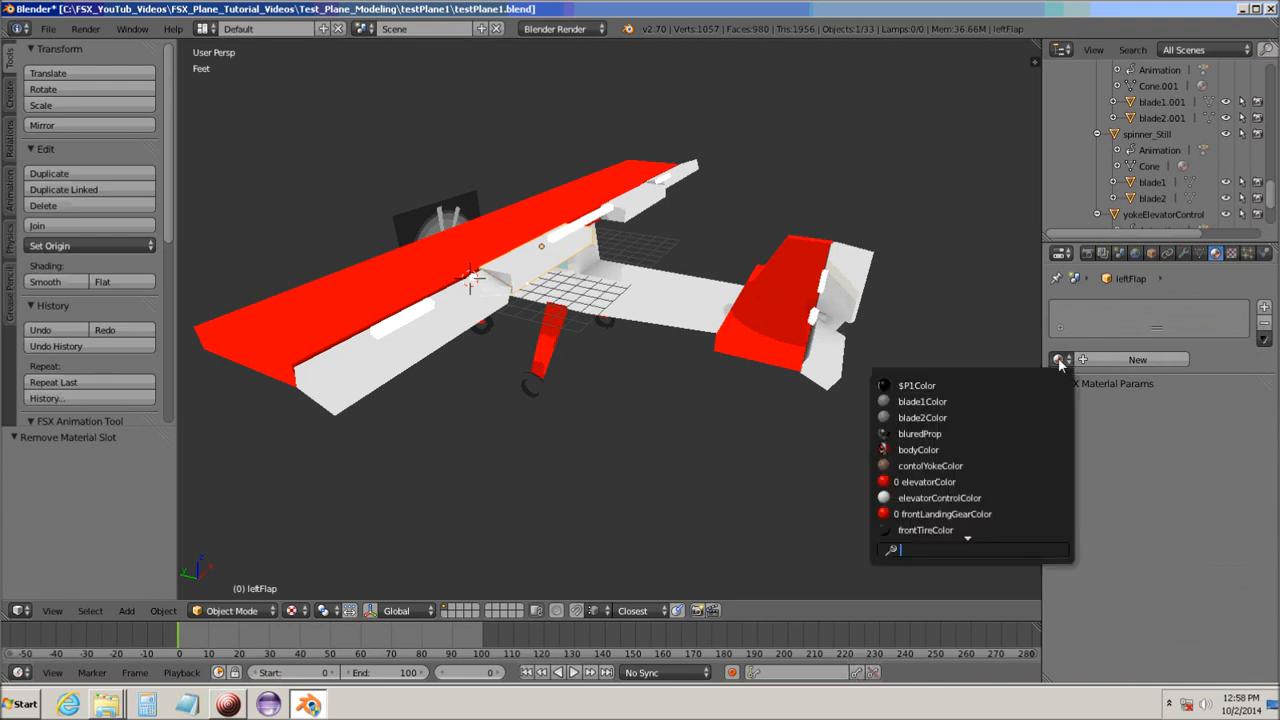
{"action": "left_click", "coordinate": [895, 451]}
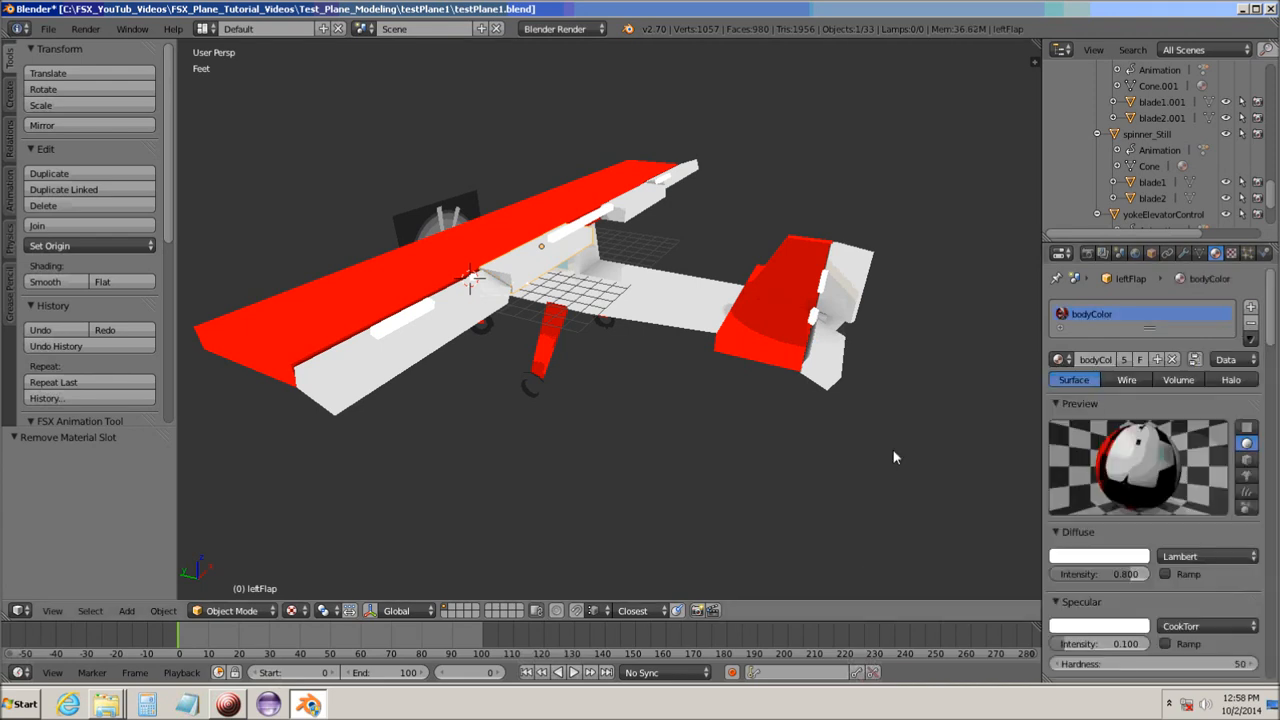
Replace the rightFlapColor material on the right flap with the existing bodyColor material.
{"action": "right_click", "coordinate": [626, 218]}
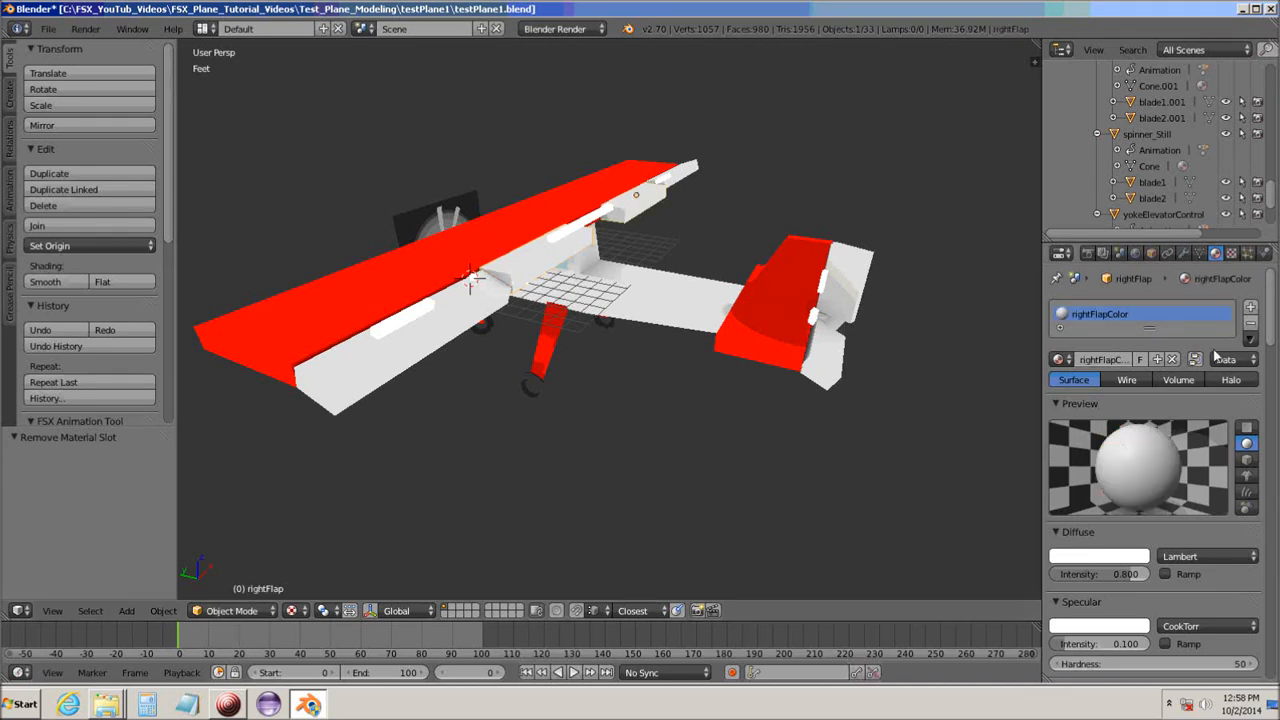
{"action": "left_click", "coordinate": [1250, 325]}
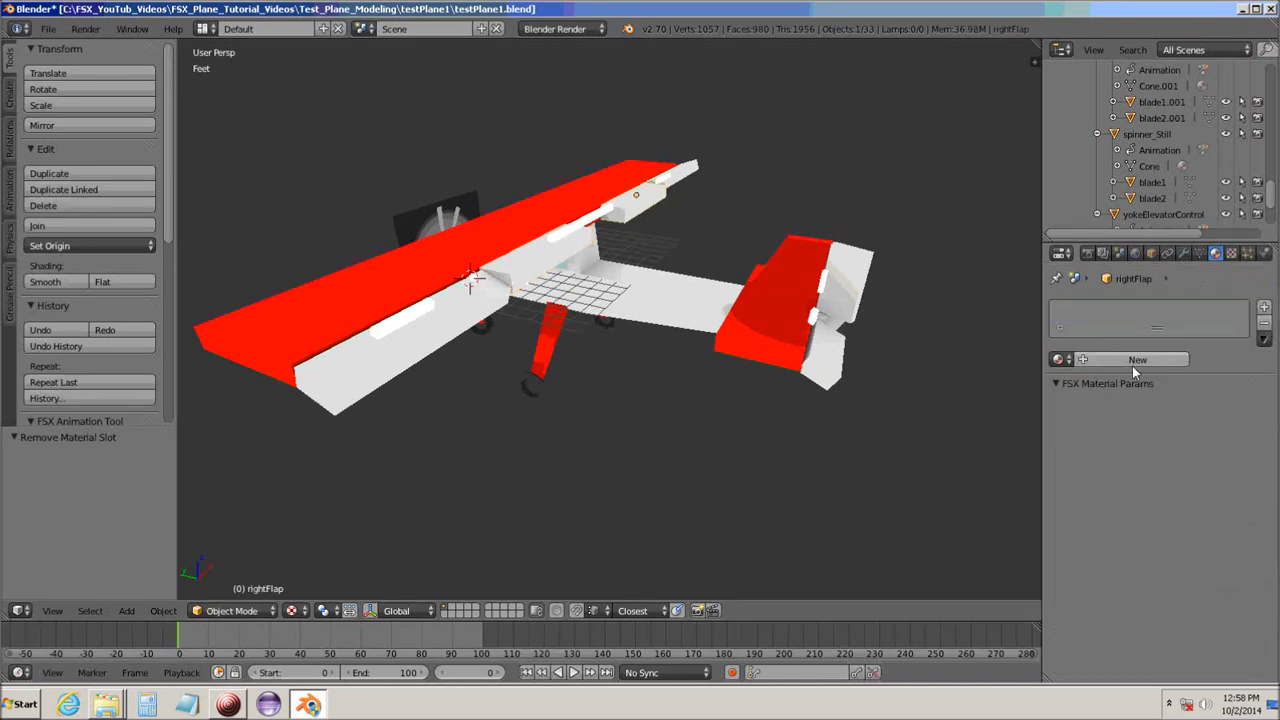
{"action": "left_click", "coordinate": [1059, 360]}
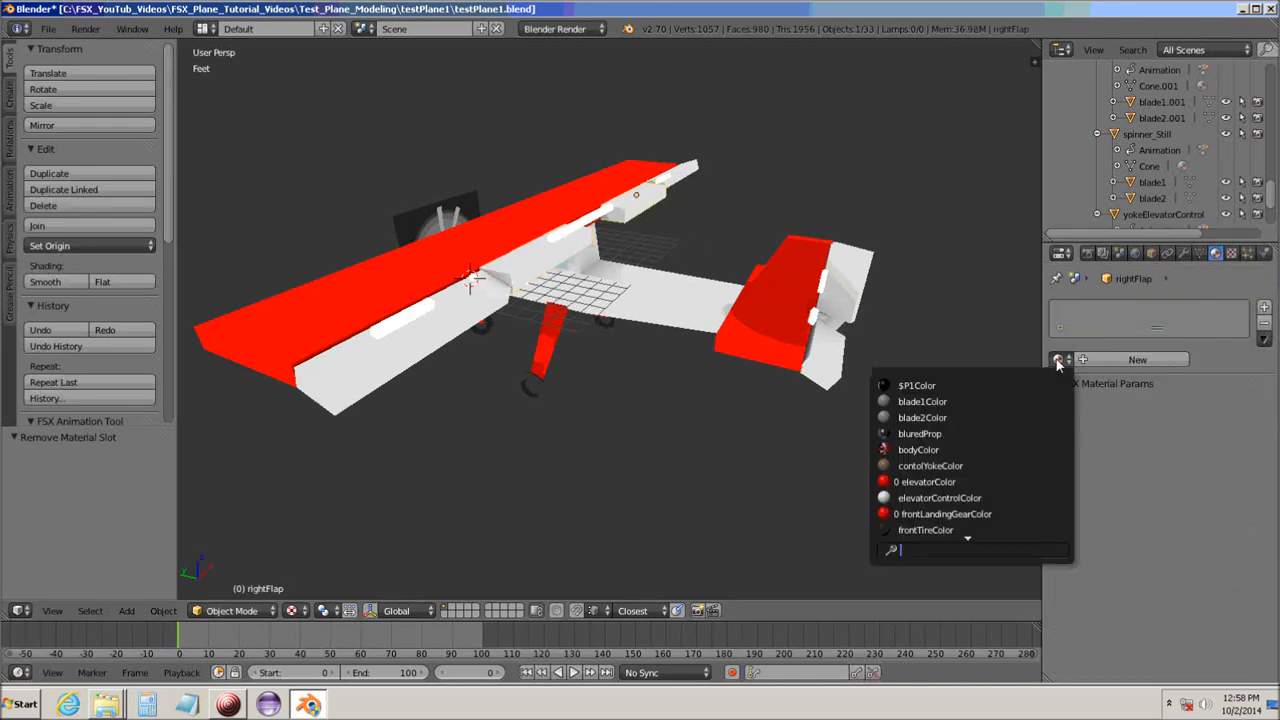
{"action": "left_click", "coordinate": [918, 449]}
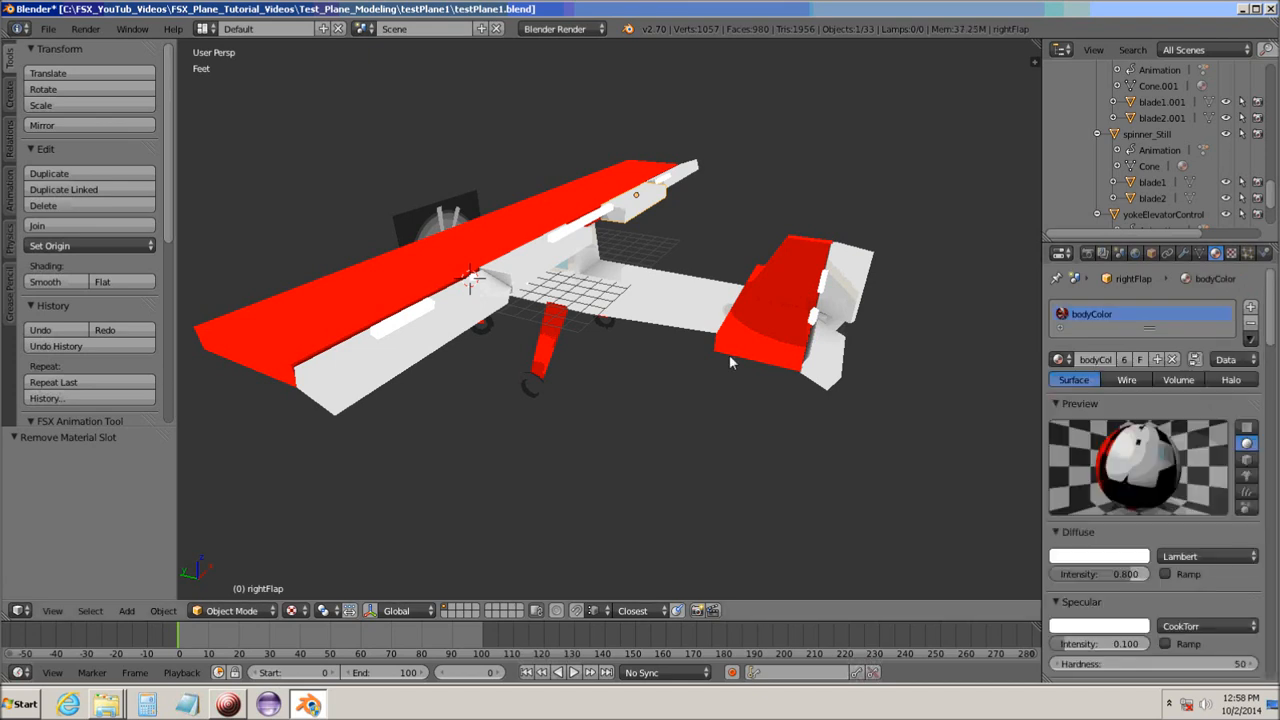
Replace the rightAileronColor material on the right aileron with the existing bodyColor material.
{"action": "right_click", "coordinate": [686, 174]}
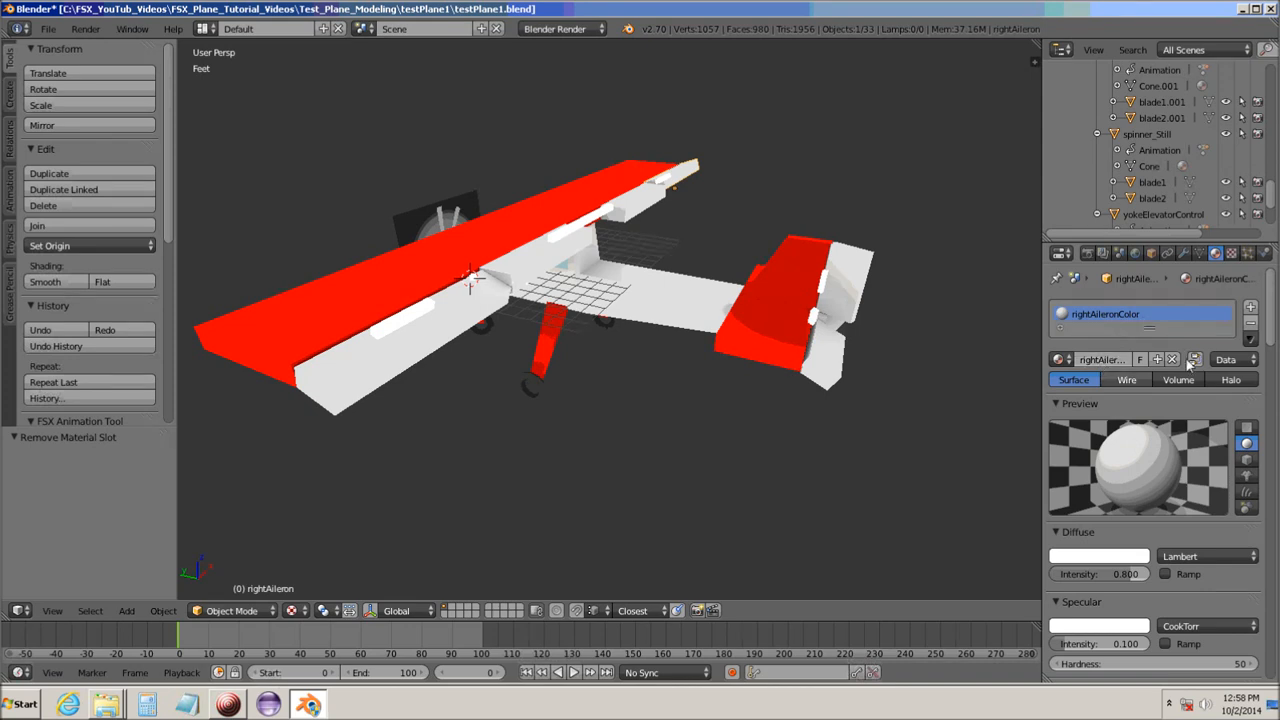
{"action": "left_click", "coordinate": [1250, 322]}
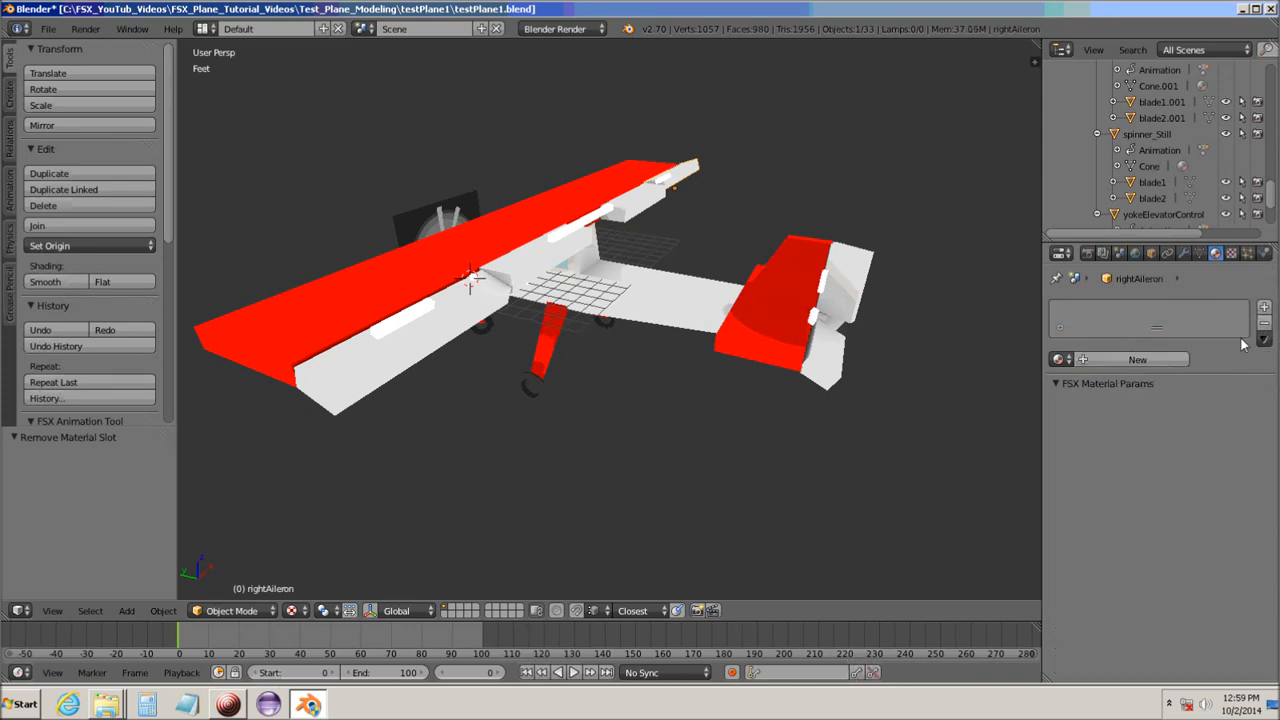
{"action": "left_click", "coordinate": [1058, 359]}
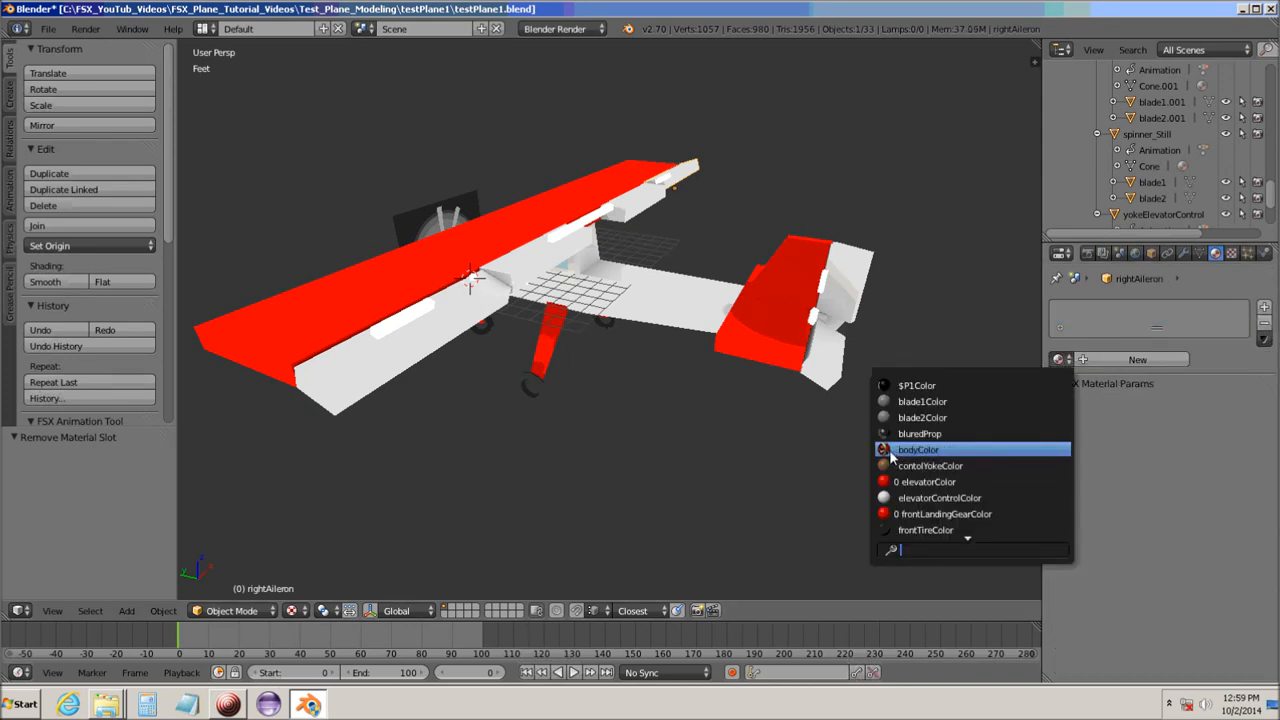
{"action": "left_click", "coordinate": [905, 450]}
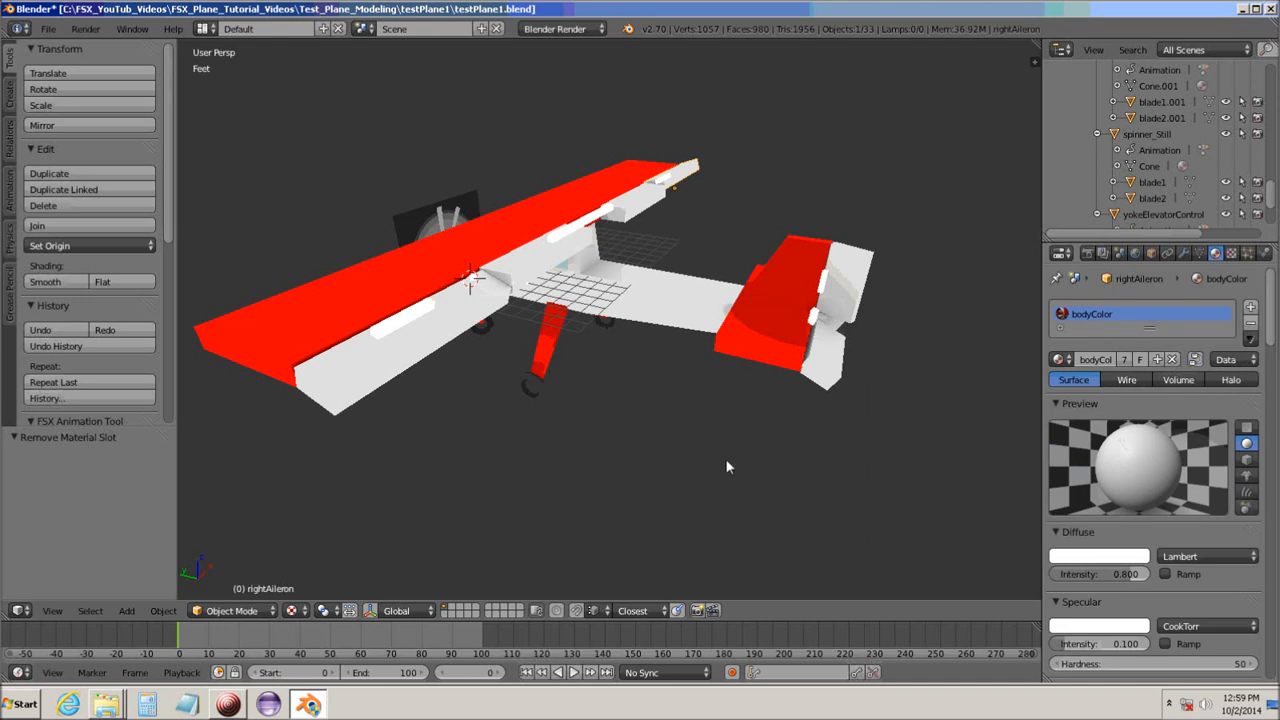
Replace the rudderControlColor material on the rudder control surface with the existing bodyColor material.
{"action": "right_click", "coordinate": [857, 257]}
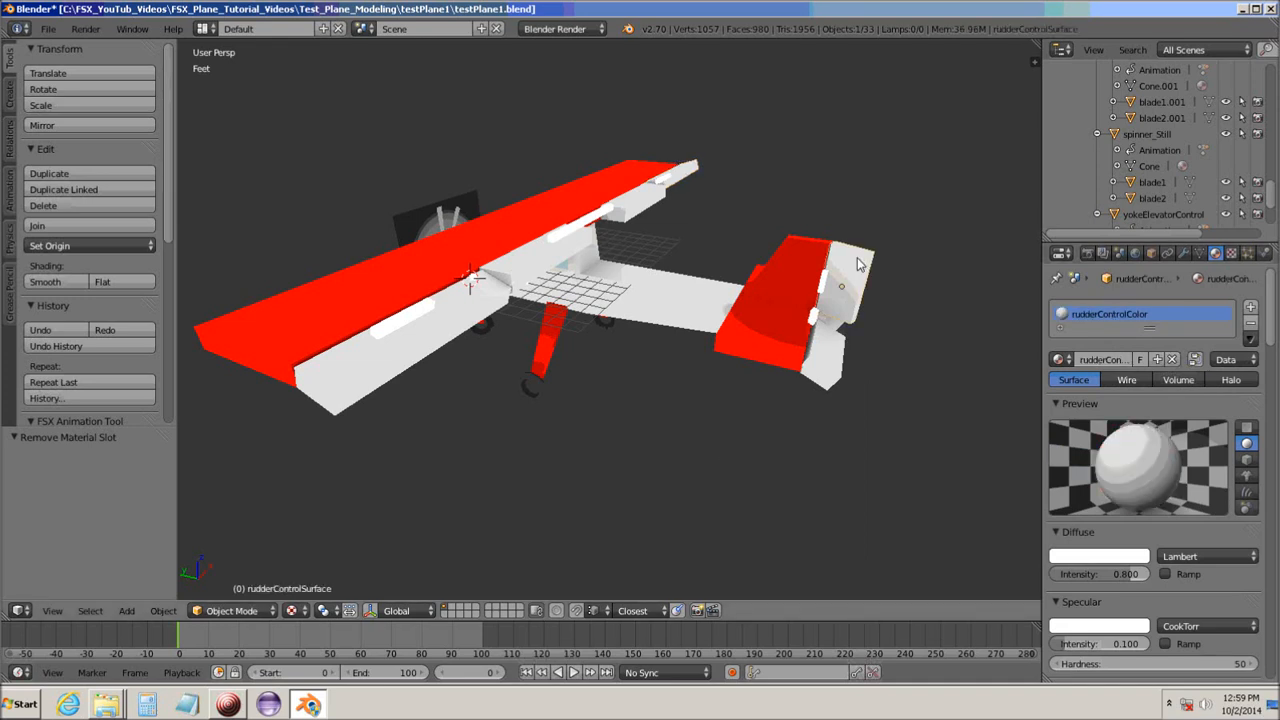
{"action": "left_click", "coordinate": [1250, 322]}
{"action": "left_click", "coordinate": [1065, 360]}
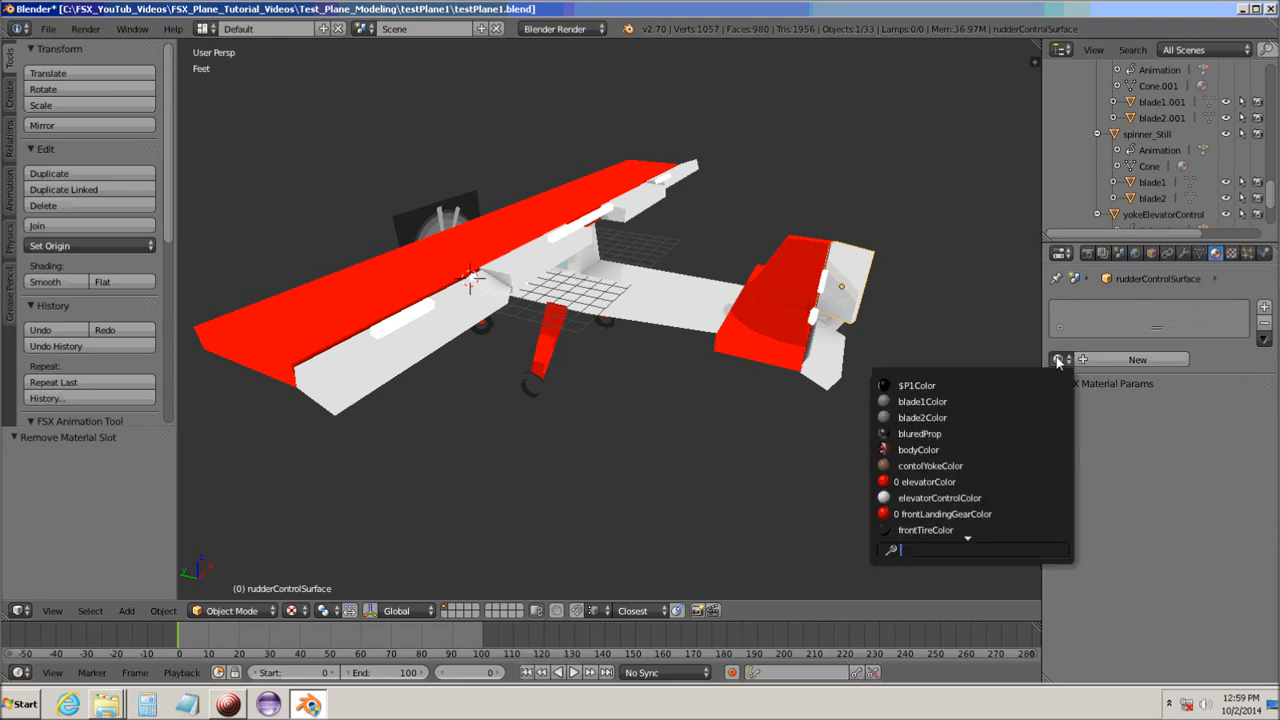
{"action": "left_click", "coordinate": [893, 452]}
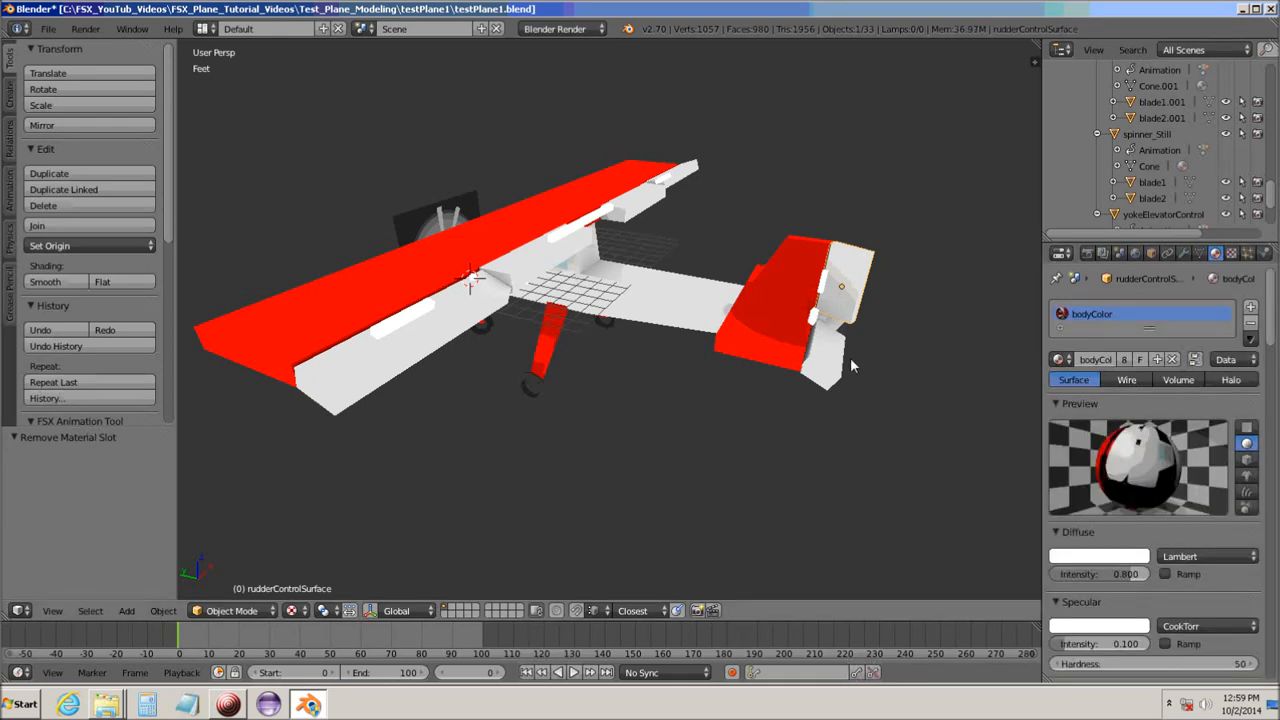
Replace the elevatorControlColor material on the elevator control surface with the existing bodyColor material.
{"action": "right_click", "coordinate": [826, 373]}
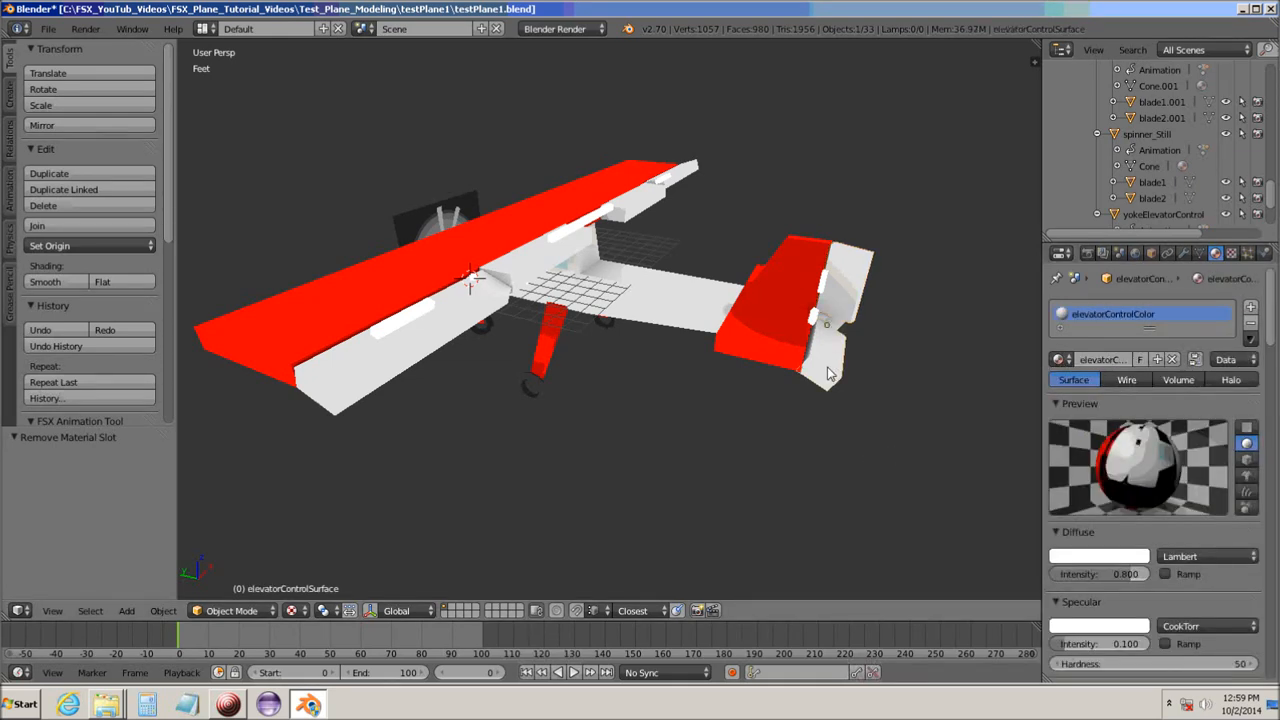
{"action": "left_click", "coordinate": [1249, 330]}
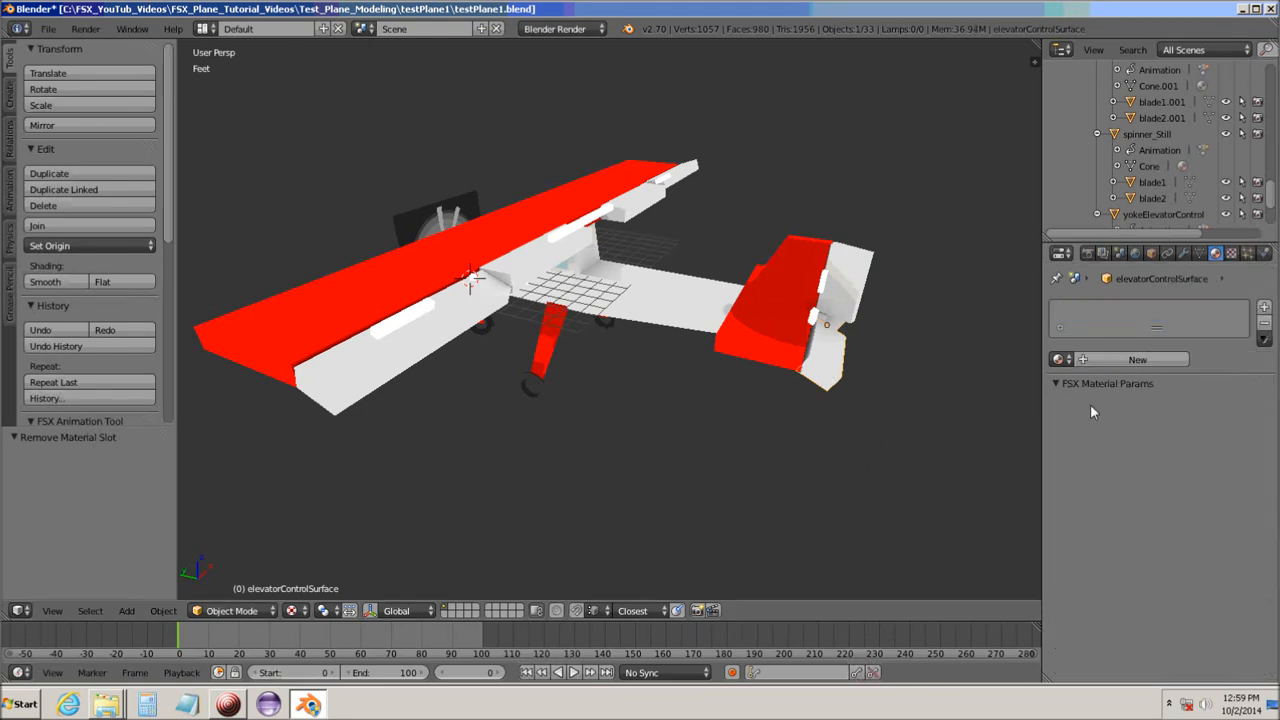
{"action": "left_click", "coordinate": [1059, 359]}
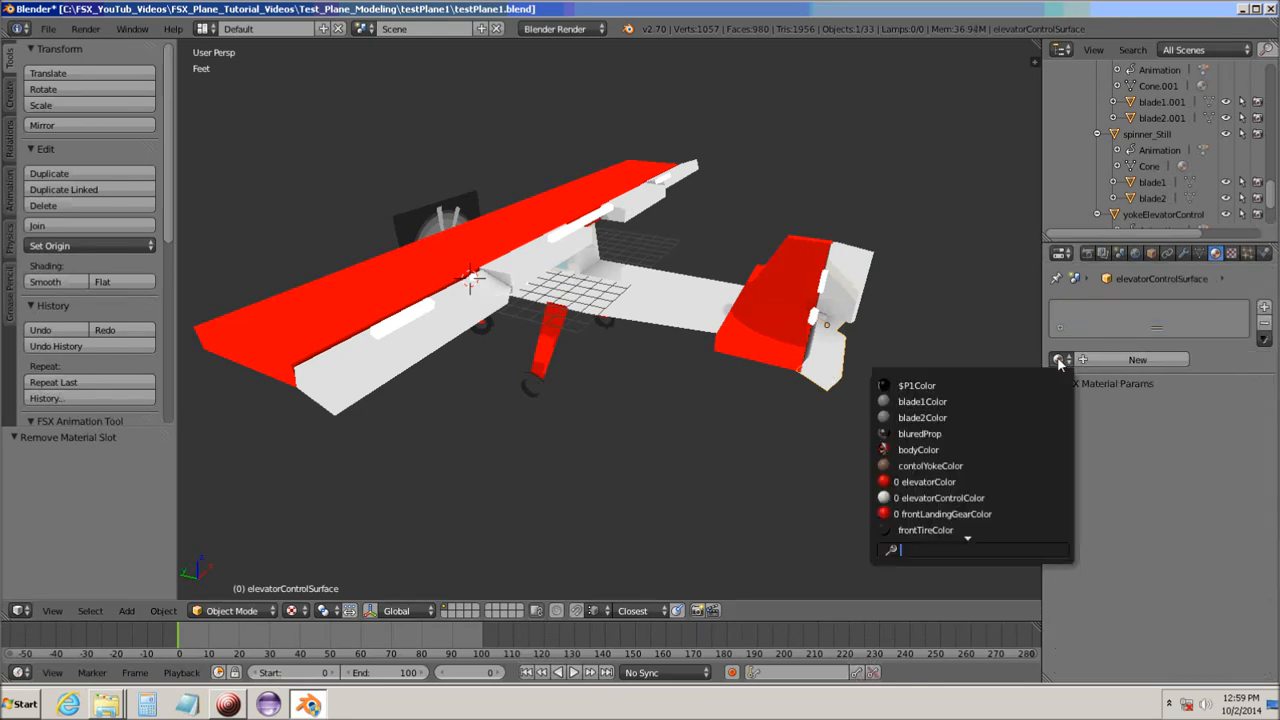
{"action": "left_click", "coordinate": [884, 451]}
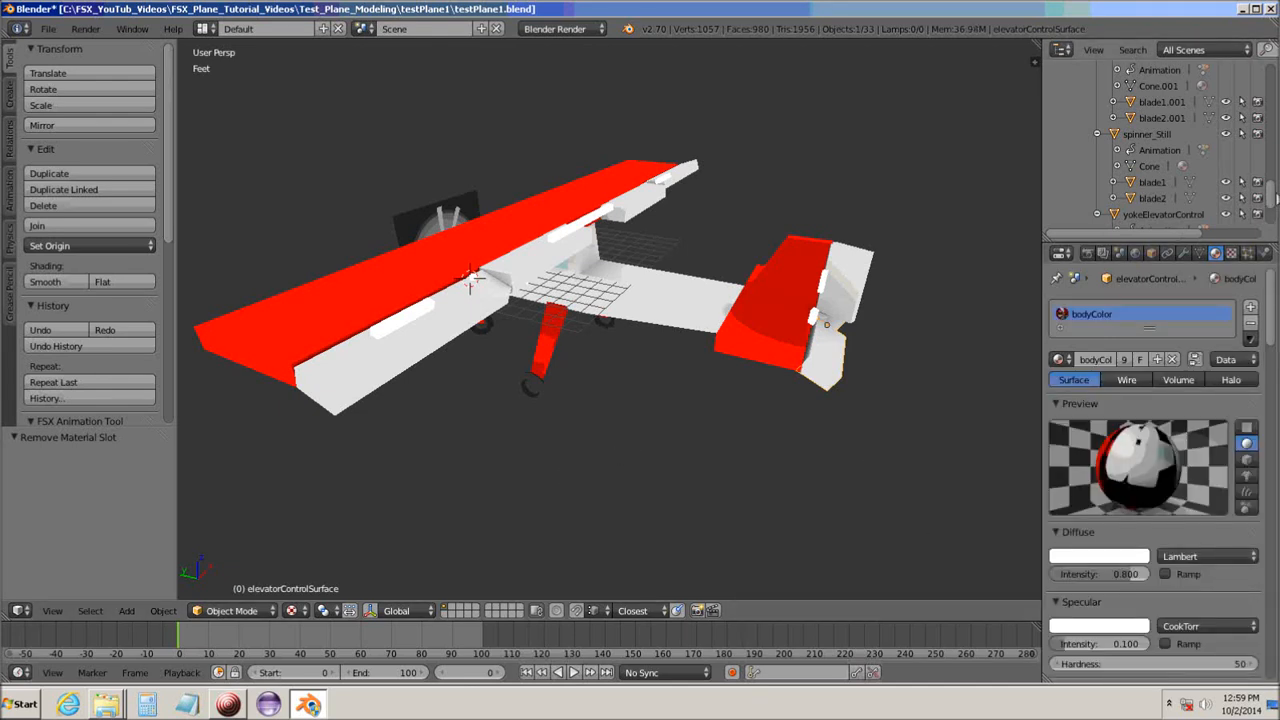
Replace the spinner_Blured material on the blurred-propeller spinner with the existing bodyColor material.
{"action": "left_click_drag", "start_coordinate": [1272, 200], "coordinate": [1275, 160]}
{"action": "scroll", "coordinate": [1116, 123], "scroll_direction": "down", "scroll_amount": 3}
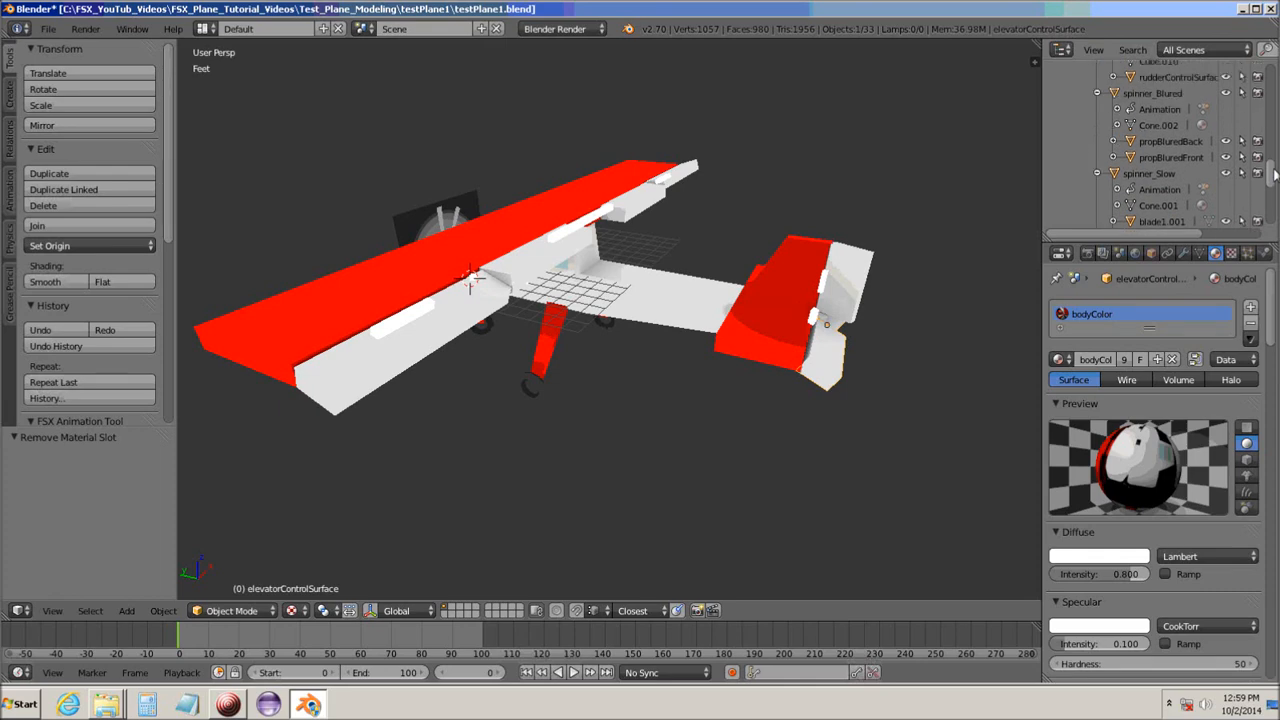
{"action": "left_click", "coordinate": [1116, 121]}
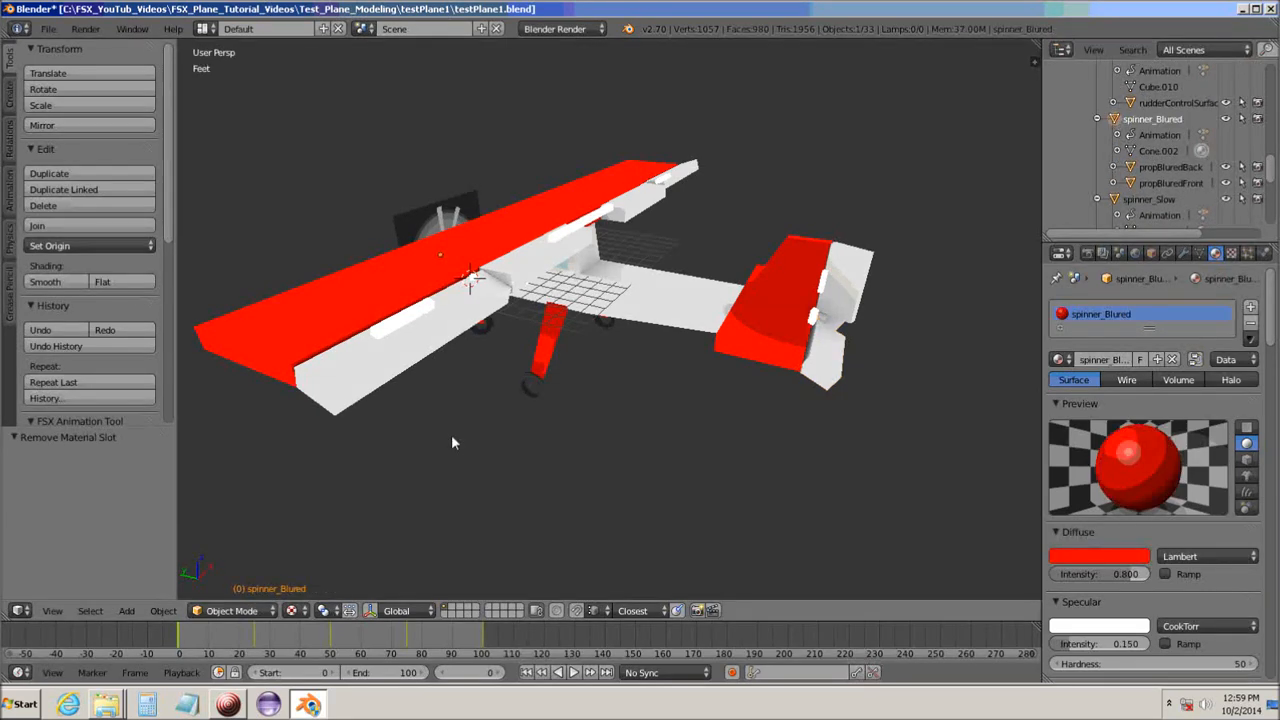
{"action": "middle_click_drag", "start_coordinate": [492, 431], "coordinate": [663, 409]}
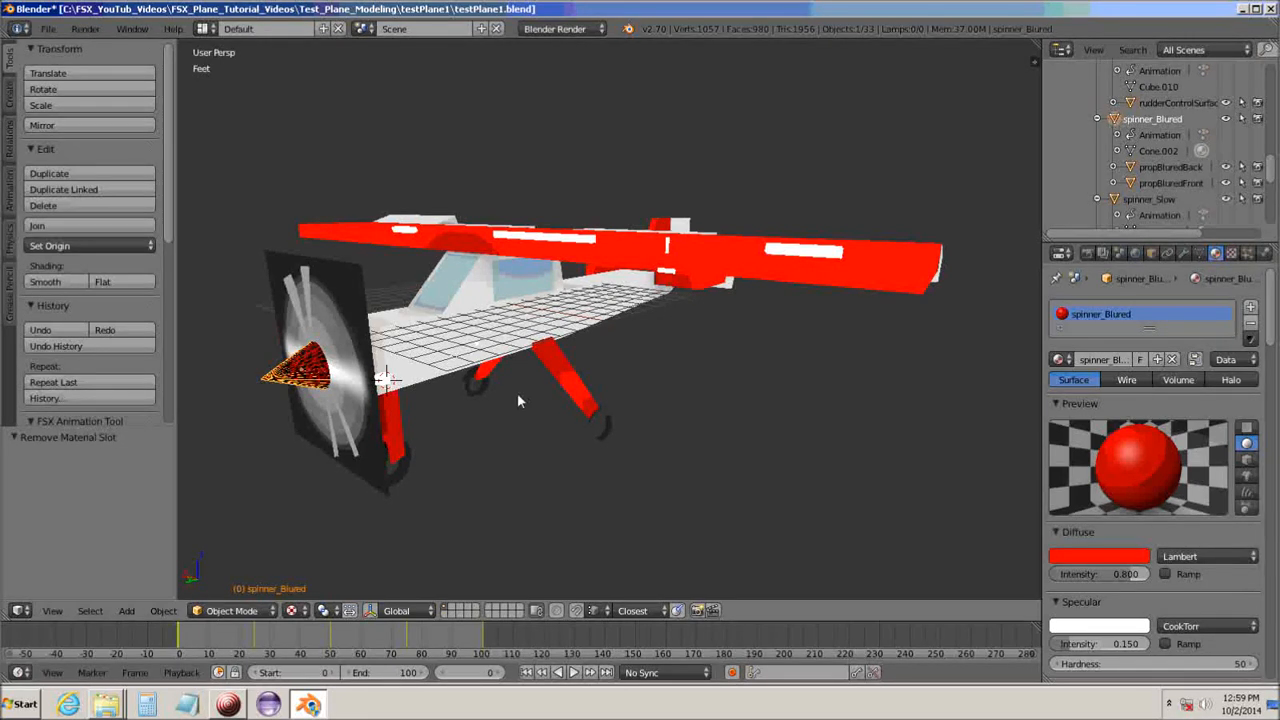
{"action": "left_click", "coordinate": [1250, 322]}
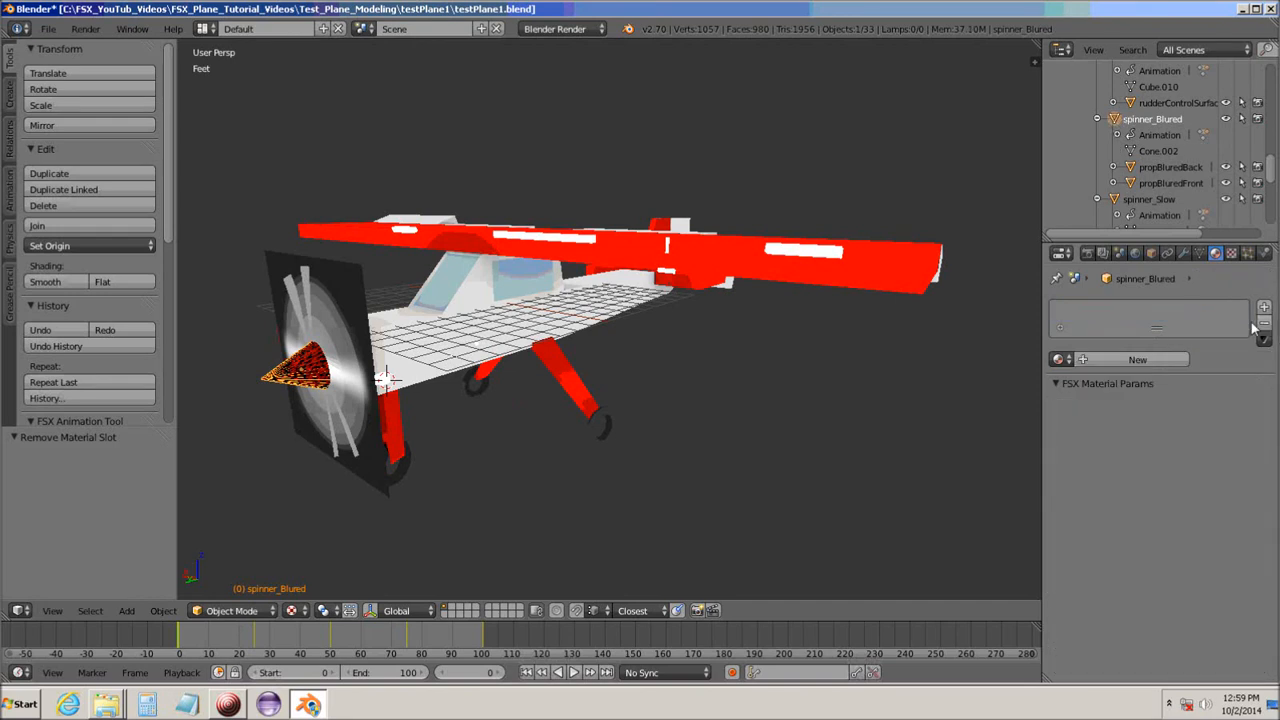
{"action": "left_click", "coordinate": [1068, 363]}
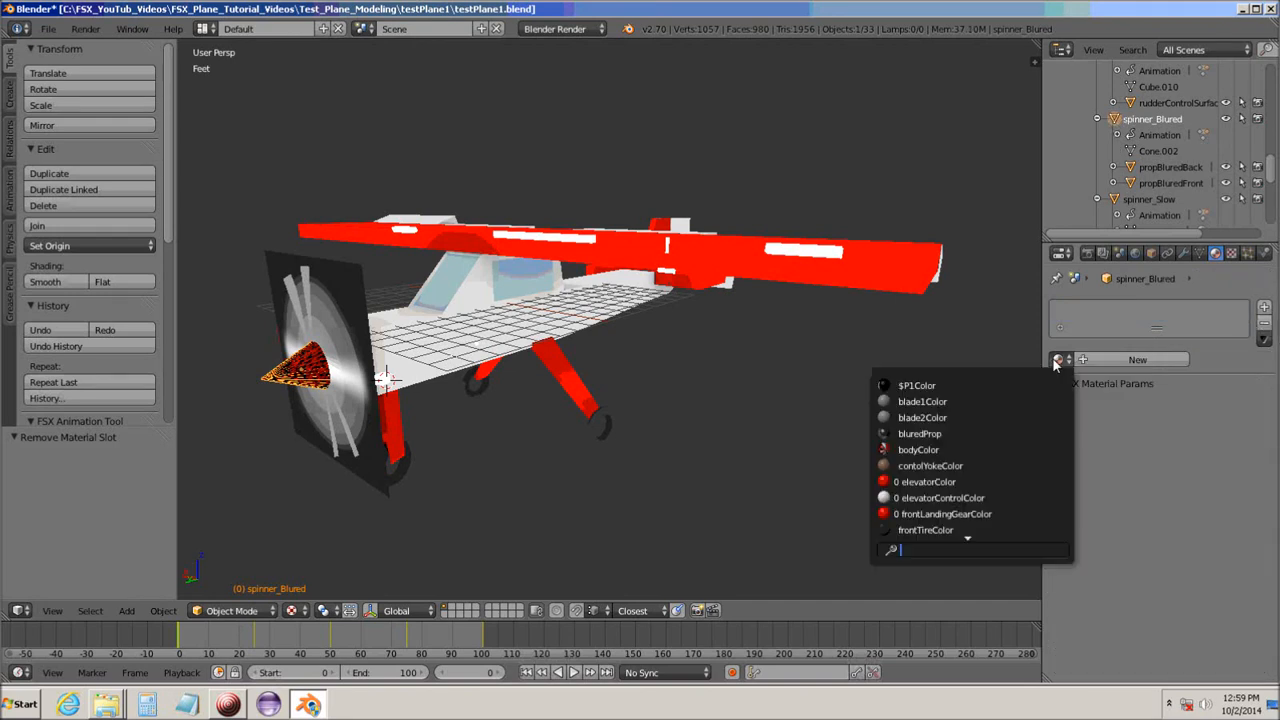
{"action": "left_click", "coordinate": [906, 452]}
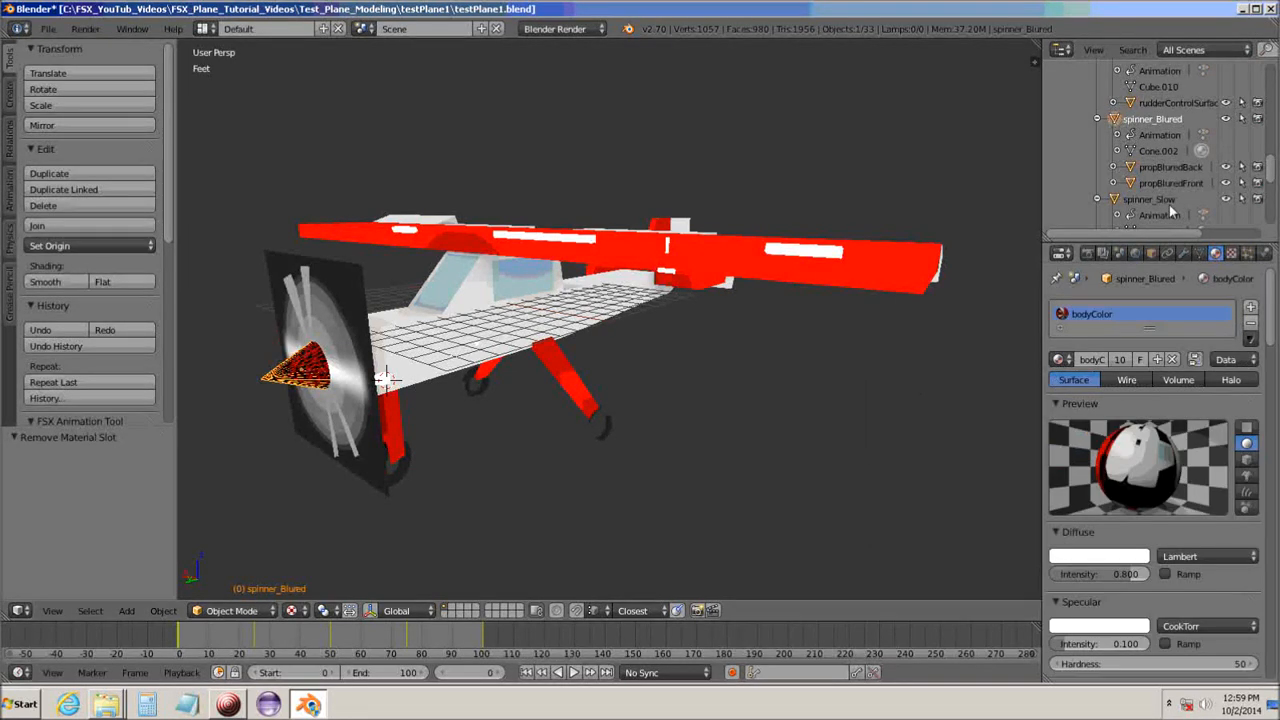
Replace the spinner_slowColor material on the spinner_Slow object with the existing bodyColor material.
{"action": "left_click", "coordinate": [1117, 200]}
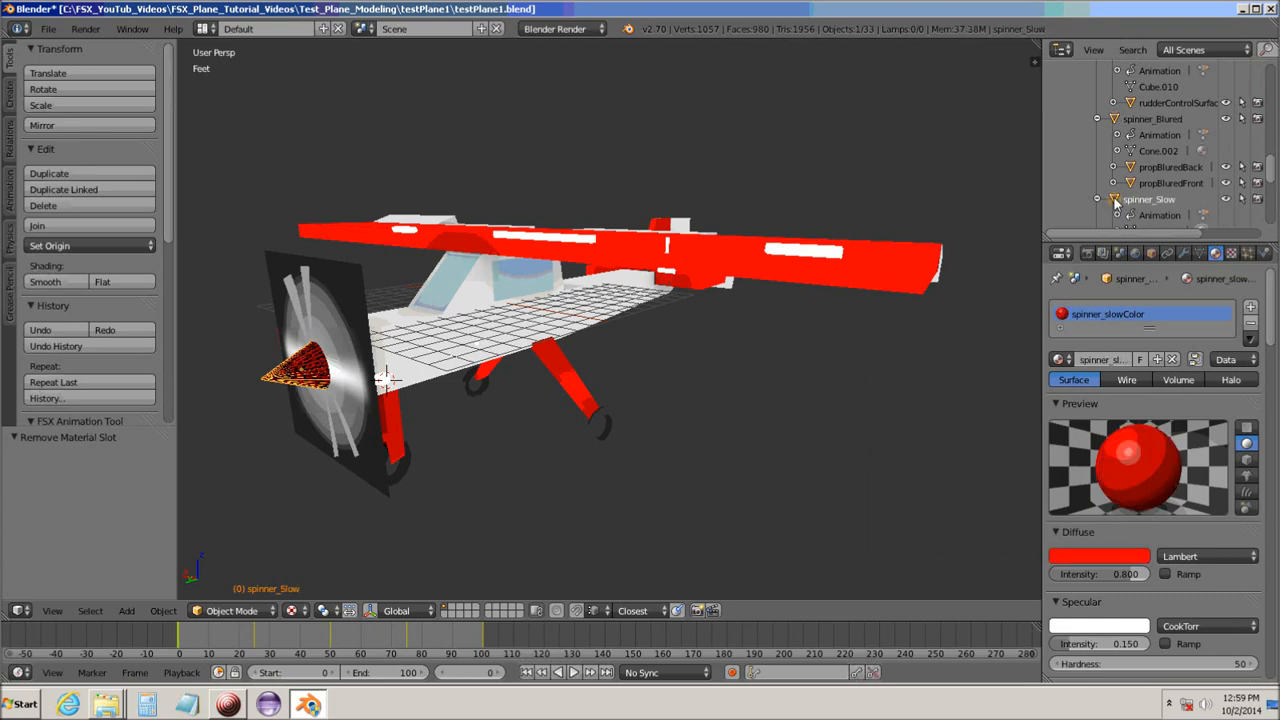
{"action": "left_click", "coordinate": [1252, 325]}
{"action": "left_click", "coordinate": [1059, 360]}
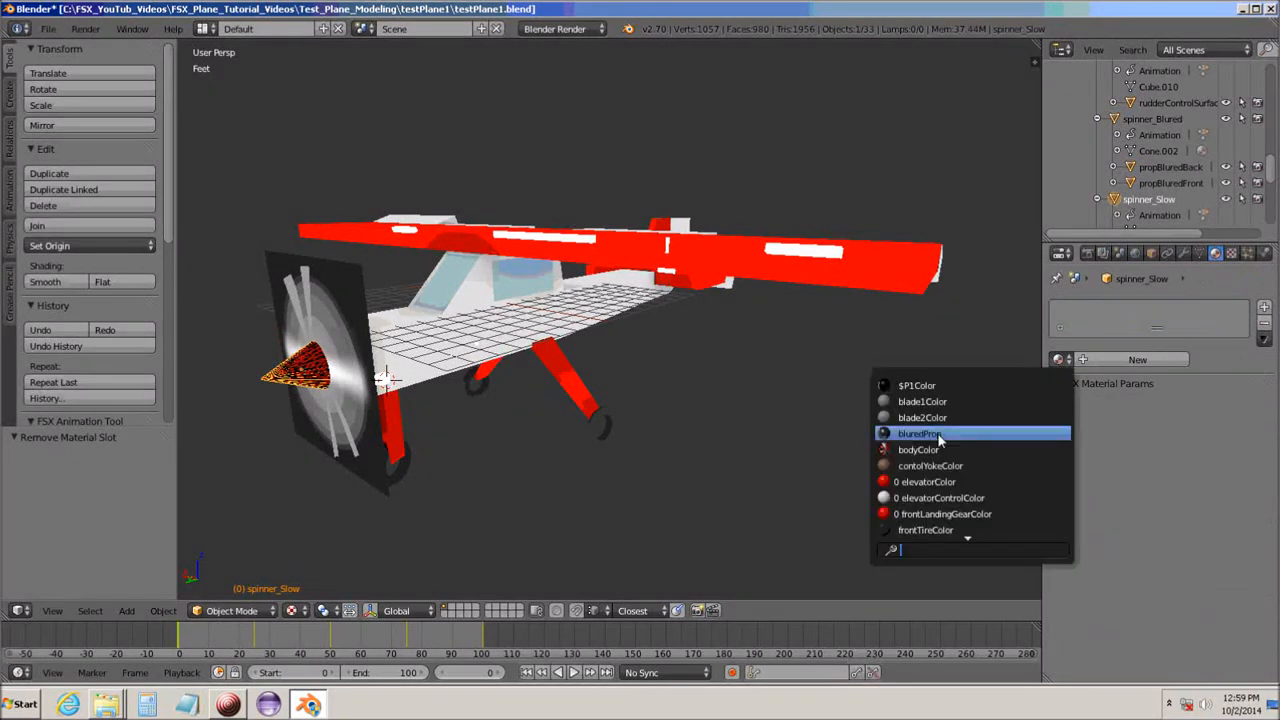
{"action": "left_click", "coordinate": [908, 451]}
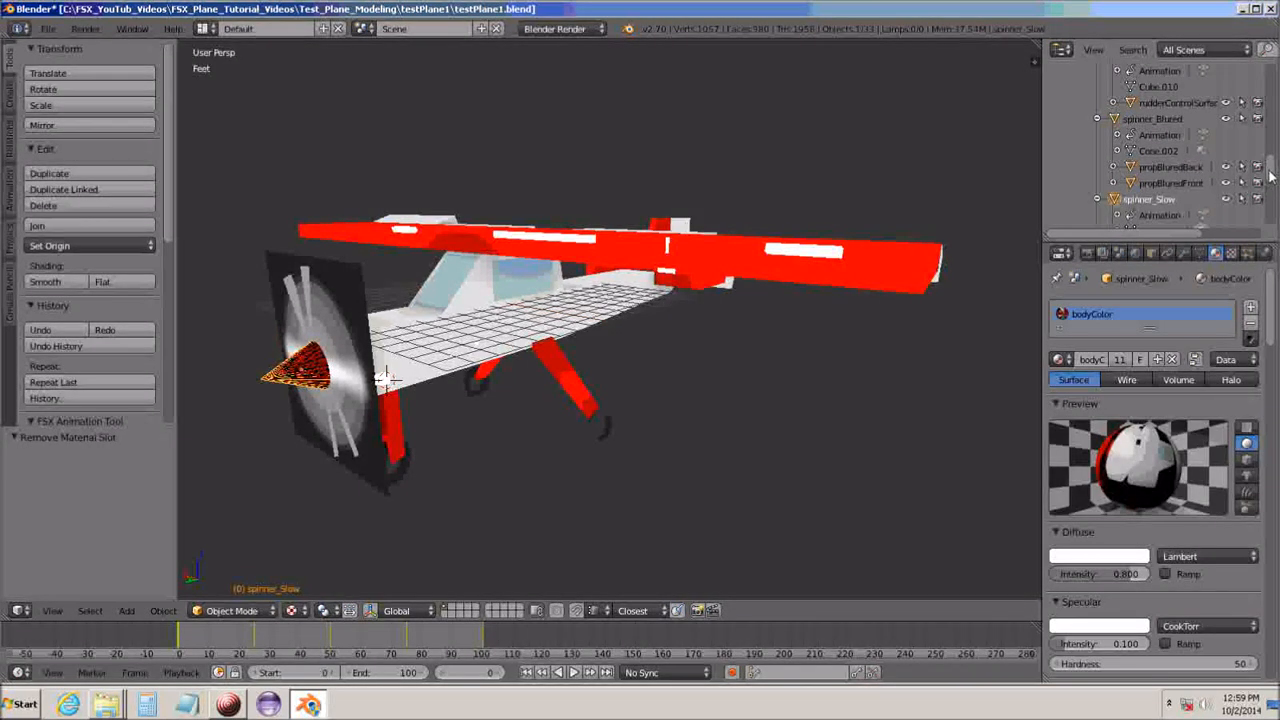
Remove the current material from the spinner_Still object and assign the existing bodyColor material instead.
{"action": "scroll", "coordinate": [1268, 198], "scroll_direction": "down", "scroll_amount": 3}
{"action": "scroll", "coordinate": [1268, 198], "scroll_direction": "down", "scroll_amount": 2}
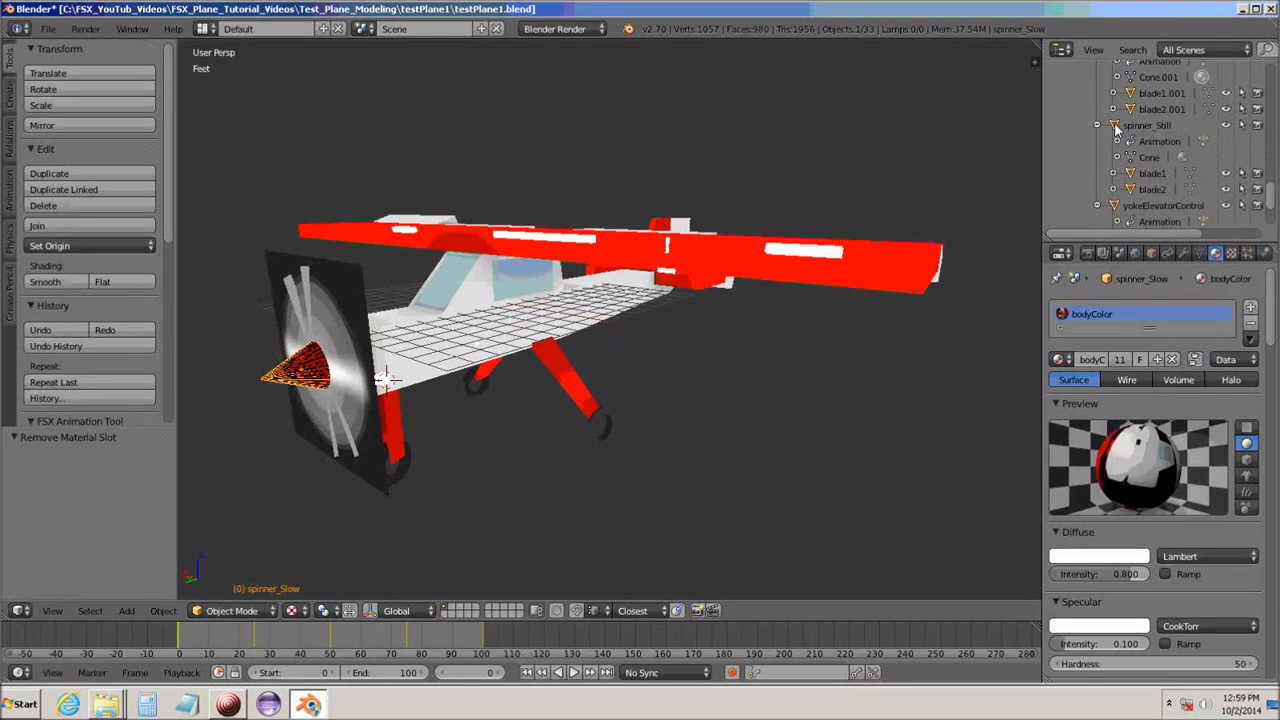
{"action": "left_click", "coordinate": [1116, 127]}
{"action": "left_click", "coordinate": [1250, 322]}
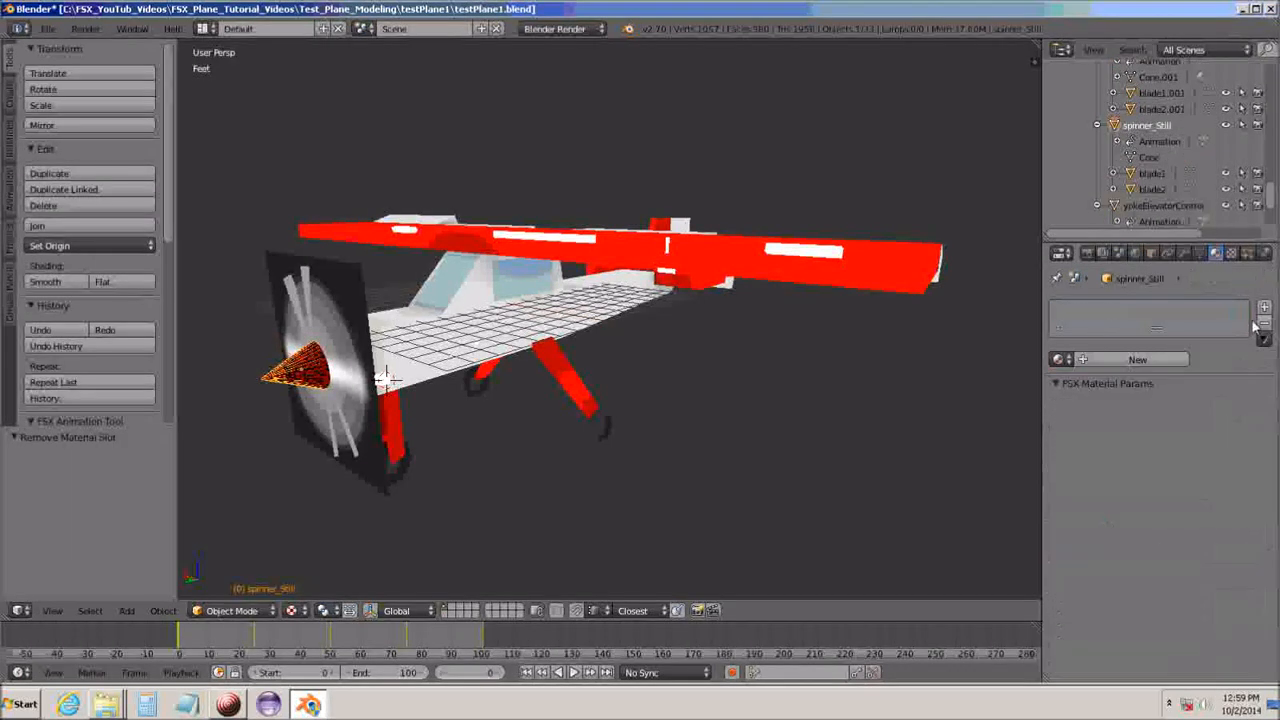
{"action": "left_click", "coordinate": [1059, 359]}
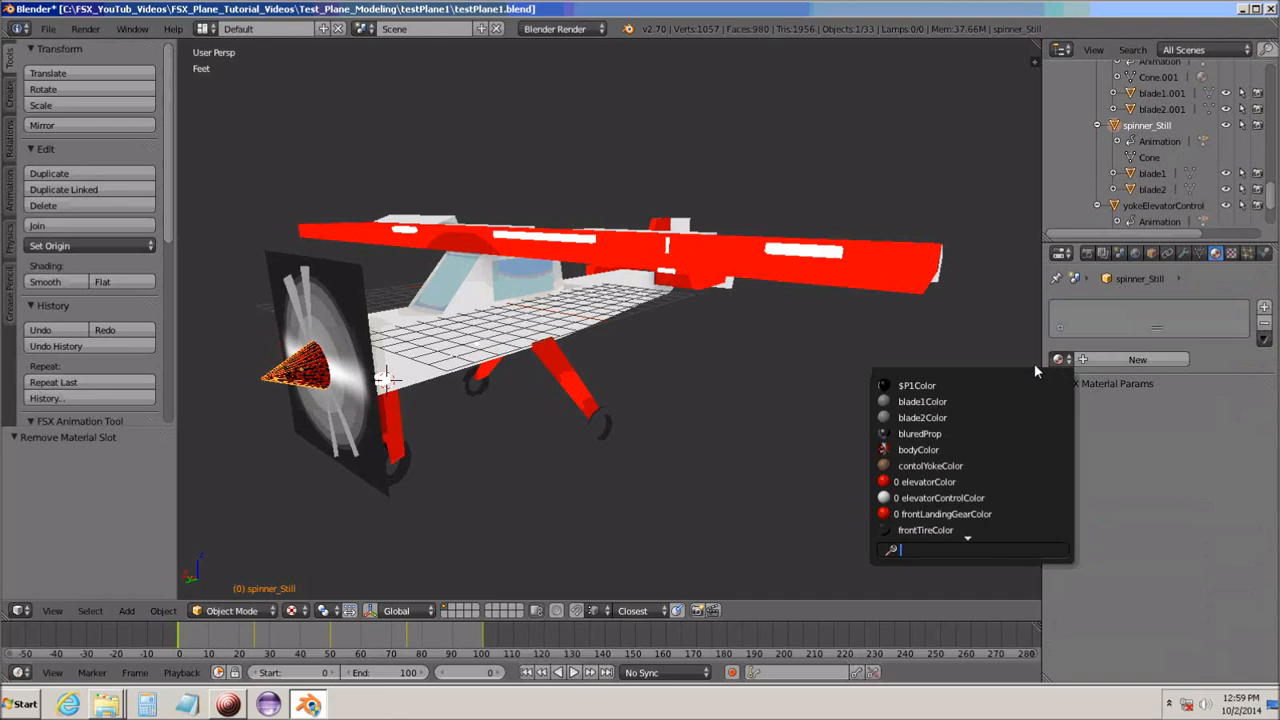
{"action": "left_click", "coordinate": [889, 451]}
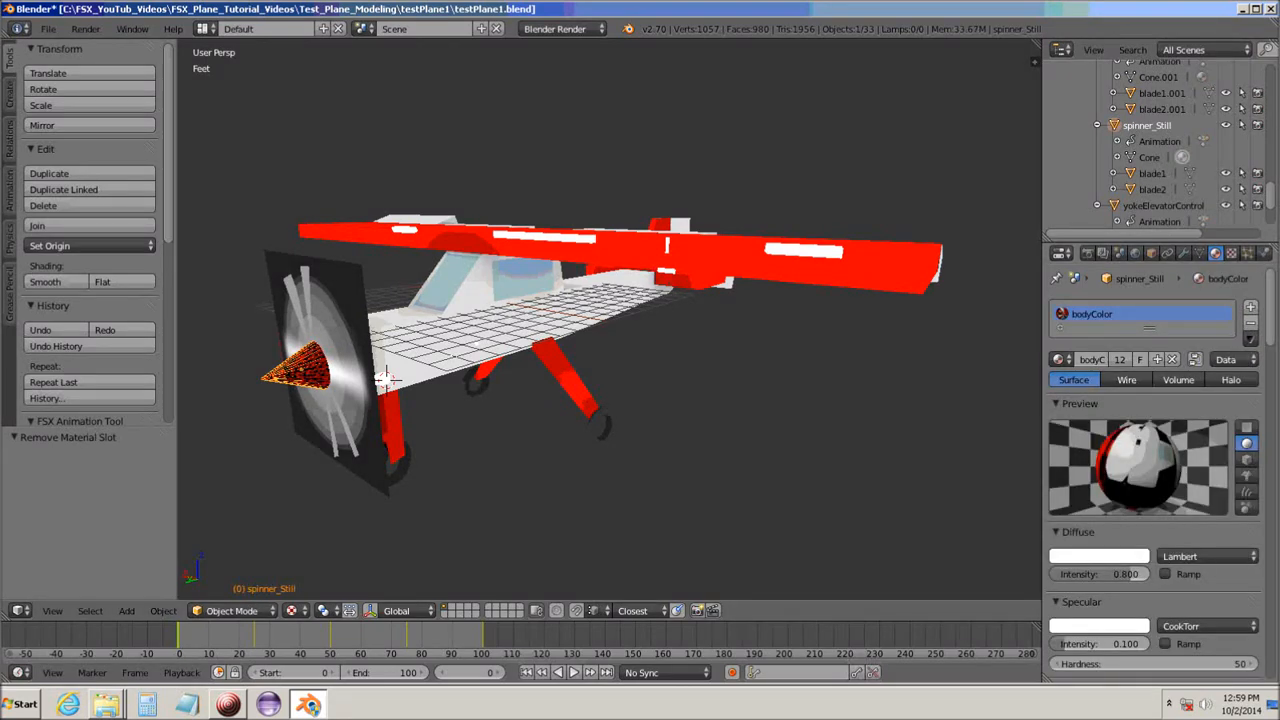
Save the airplane project under its existing file name, testPlane1.blend.
{"action": "middle_click_drag", "start_coordinate": [561, 409], "coordinate": [608, 385]}
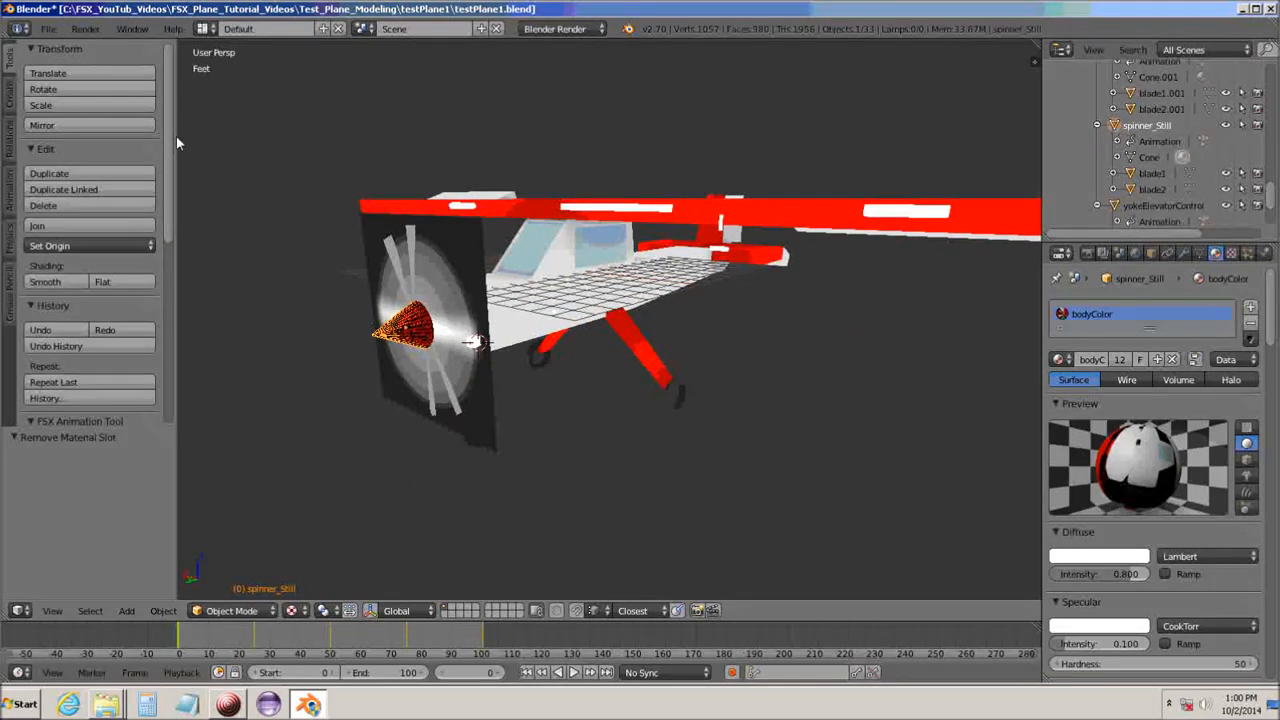
{"action": "left_click", "coordinate": [48, 28]}
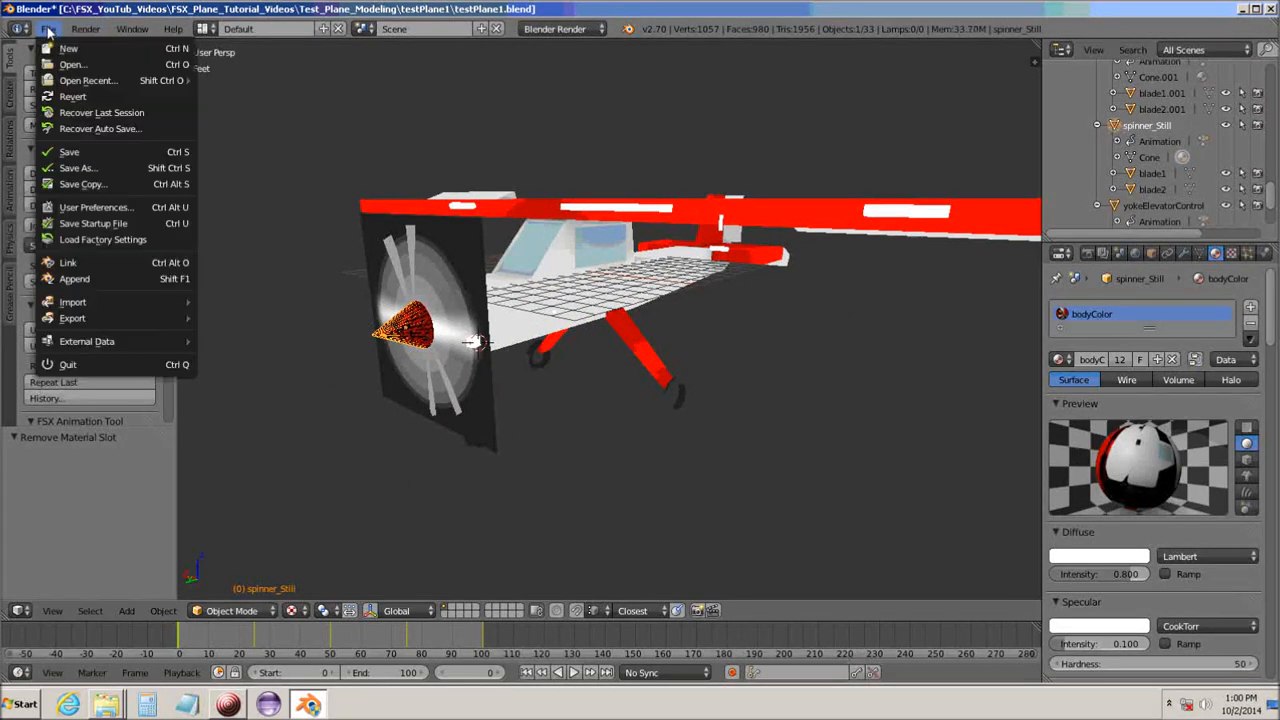
{"action": "left_click", "coordinate": [71, 152]}
Examine the textured exterior of the whole airplane from the front, the rear and above the wing.
{"action": "middle_click_drag", "start_coordinate": [829, 373], "coordinate": [760, 424]}
{"action": "middle_click_drag", "start_coordinate": [760, 423], "coordinate": [780, 366]}
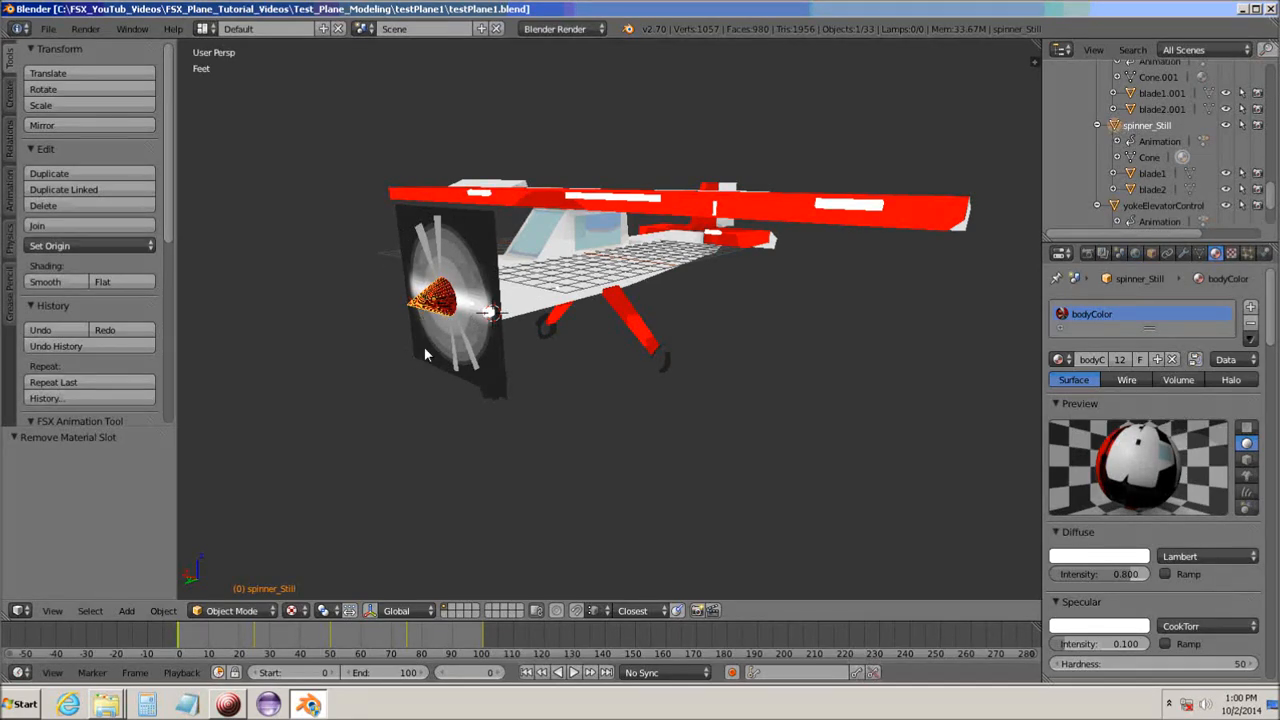
{"action": "mouse_move", "coordinate": [630, 407]}
{"action": "middle_mouse_down"}
{"action": "mouse_move", "coordinate": [515, 407]}
{"action": "mouse_move", "coordinate": [494, 414]}
{"action": "mouse_move", "coordinate": [509, 434]}
{"action": "mouse_move", "coordinate": [443, 423]}
{"action": "mouse_move", "coordinate": [617, 414]}
{"action": "middle_mouse_up"}
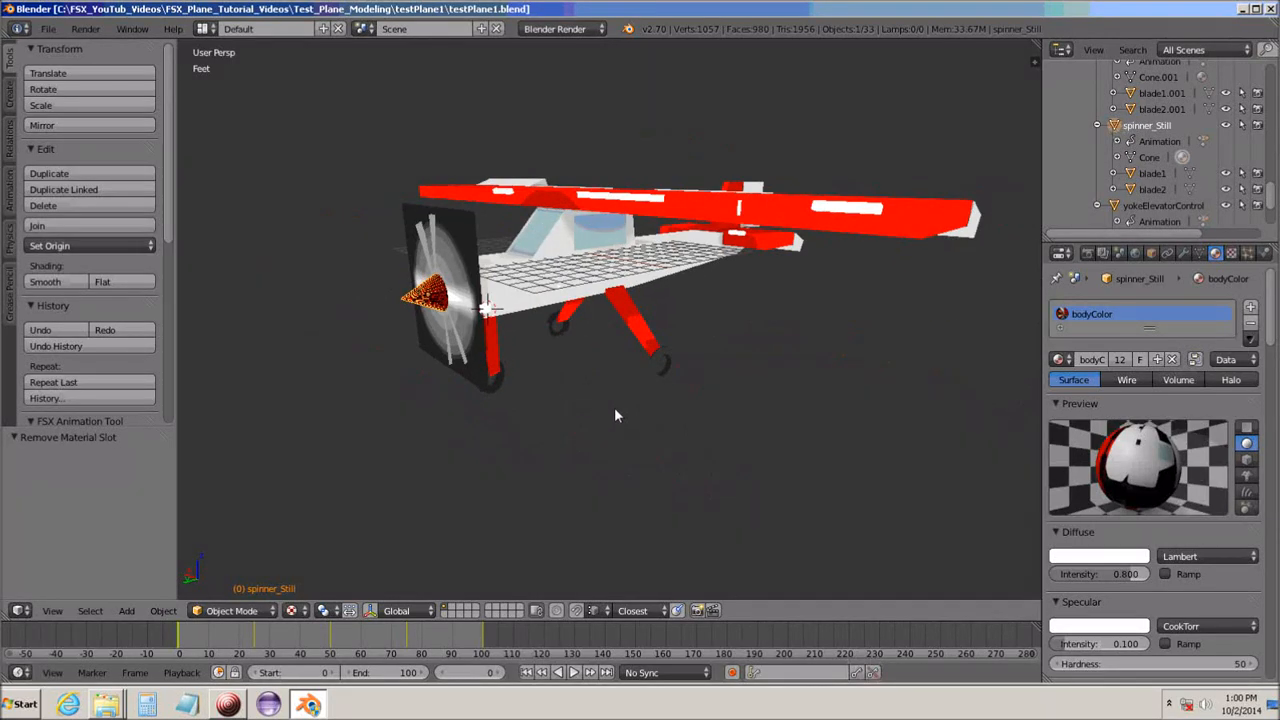
{"action": "scroll", "coordinate": [614, 407], "scroll_direction": "up", "scroll_amount": 3}
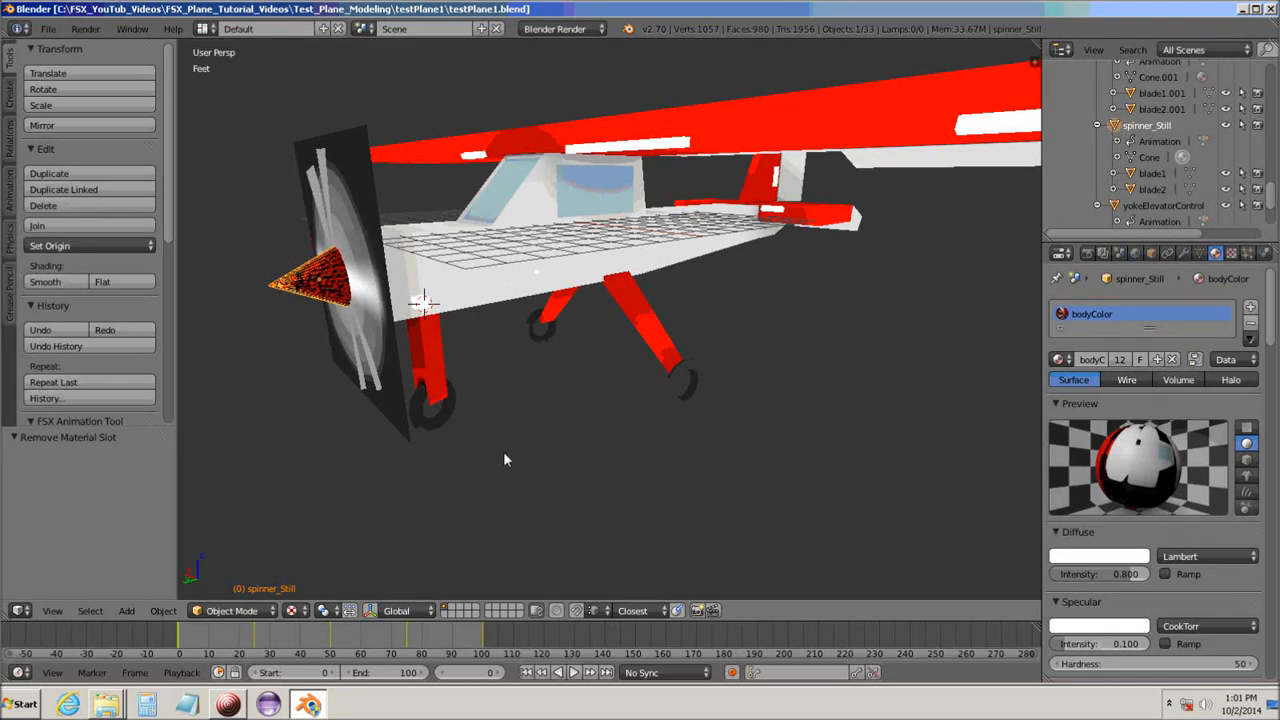
{"action": "middle_click_drag", "start_coordinate": [689, 349], "coordinate": [580, 385]}
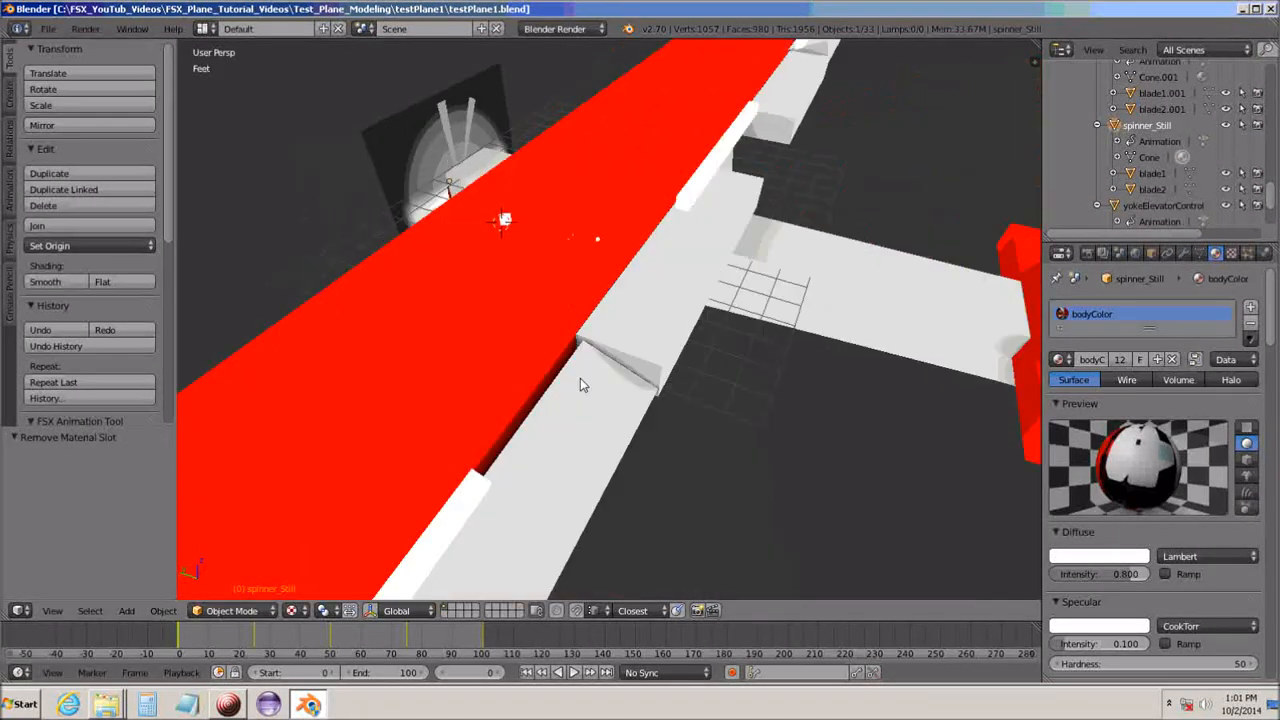
{"action": "scroll", "coordinate": [575, 370], "scroll_direction": "down", "scroll_amount": 5}
{"action": "scroll", "coordinate": [580, 368], "scroll_direction": "up", "scroll_amount": 1}
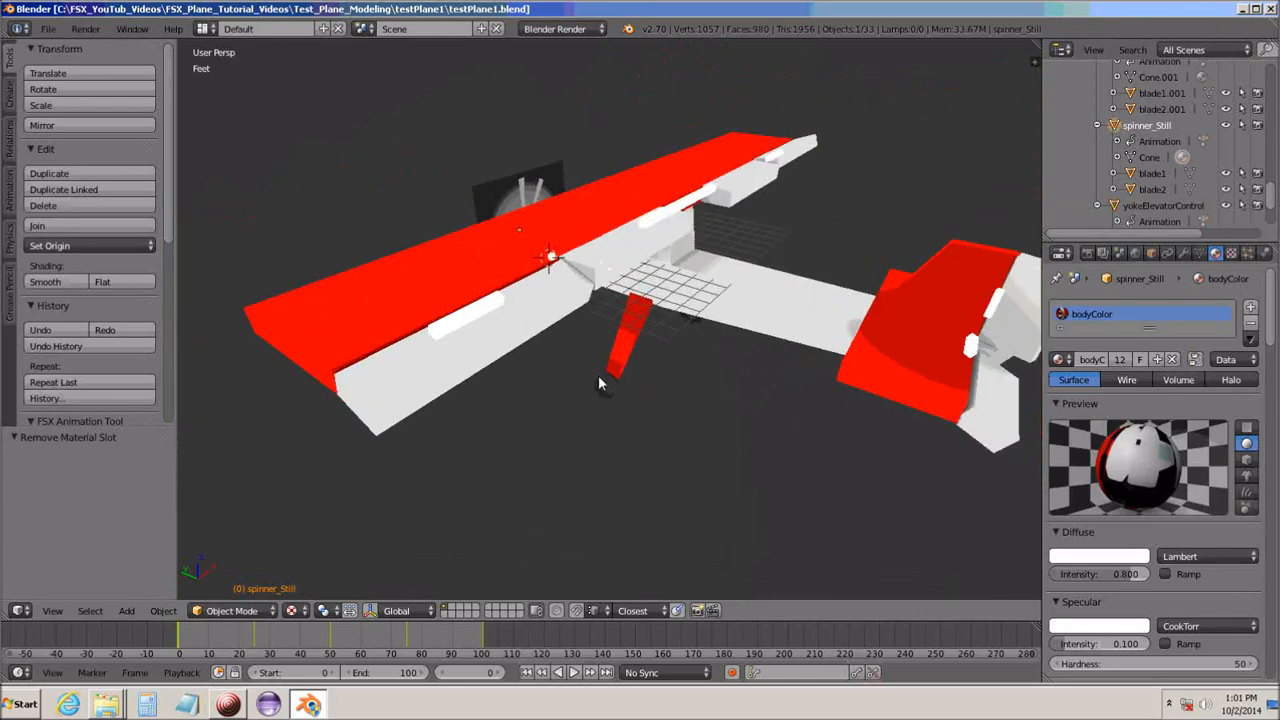
{"action": "middle_click_drag", "start_coordinate": [610, 382], "coordinate": [763, 382]}
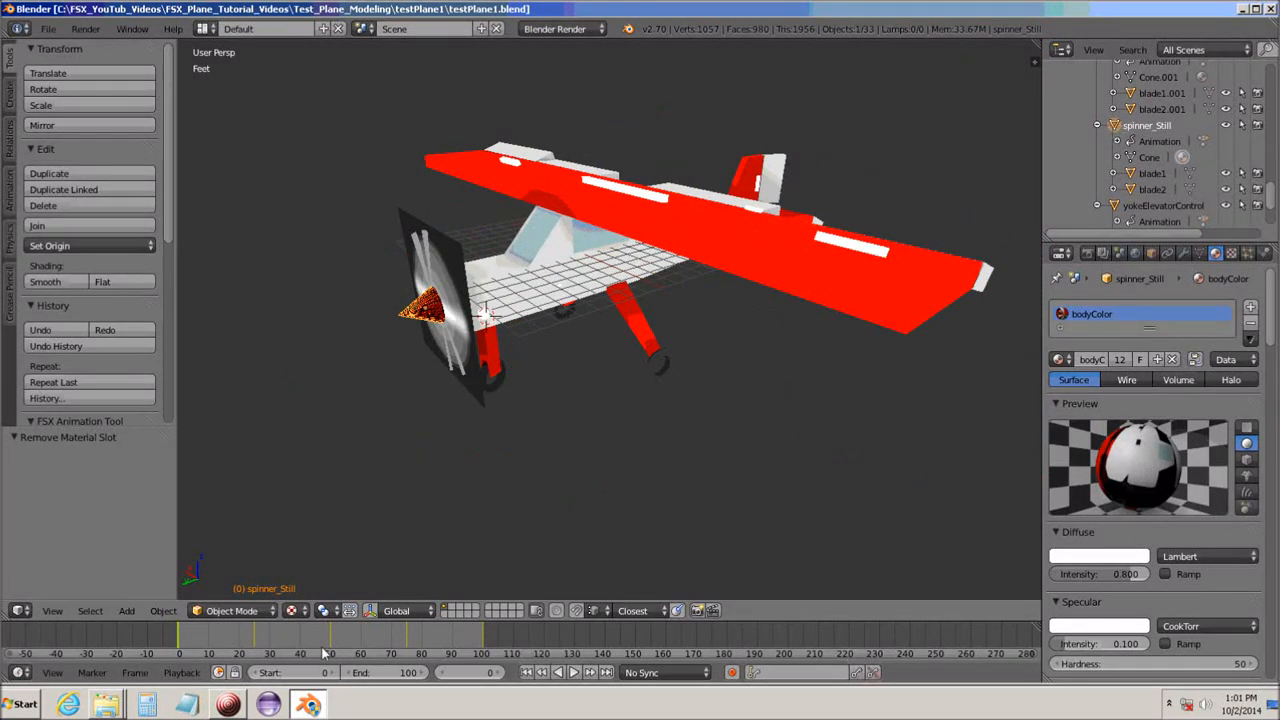
{"action": "left_click", "coordinate": [228, 706]}
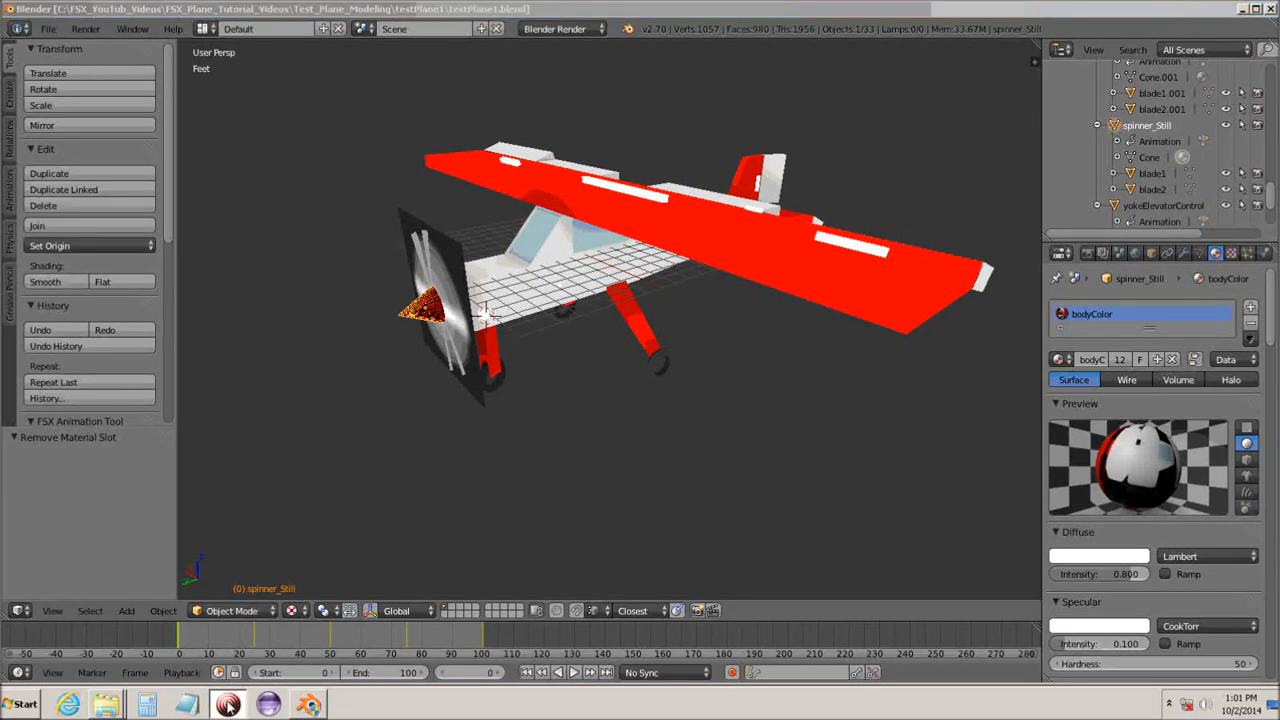